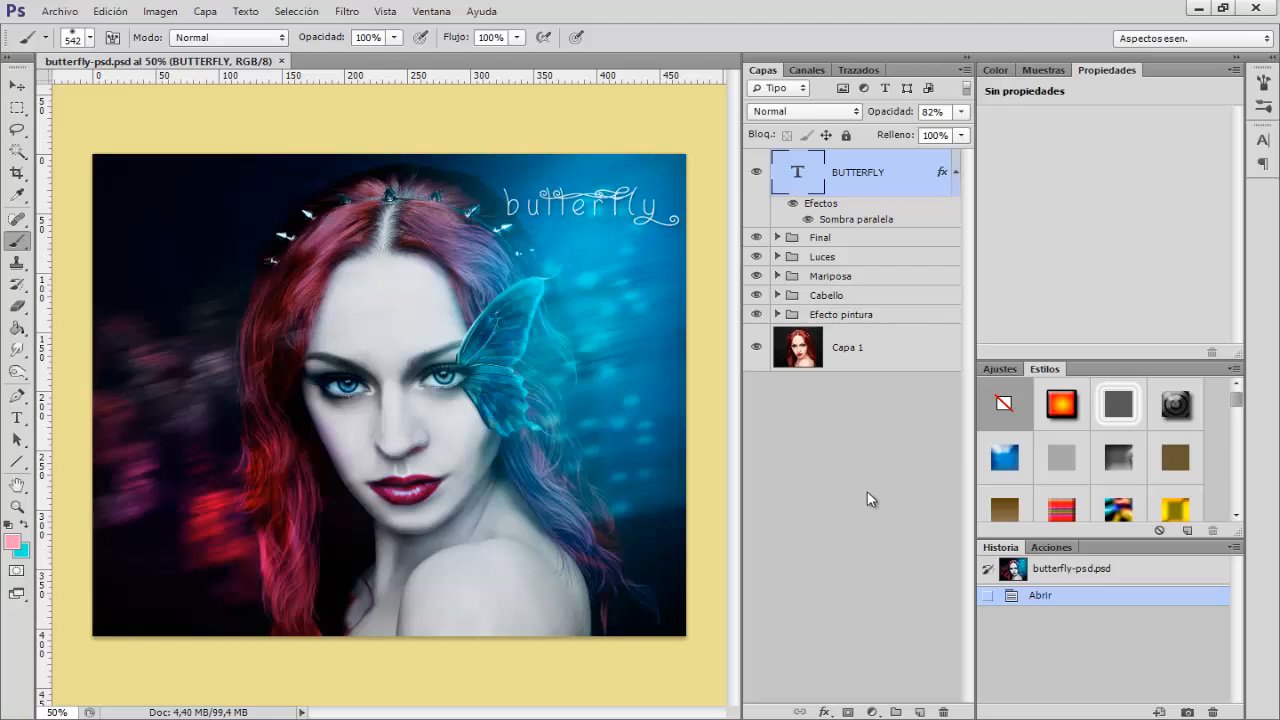
Open the image Modelo.jpg from the Materiales Butterfly folder
{"action": "left_click", "coordinate": [16, 86]}
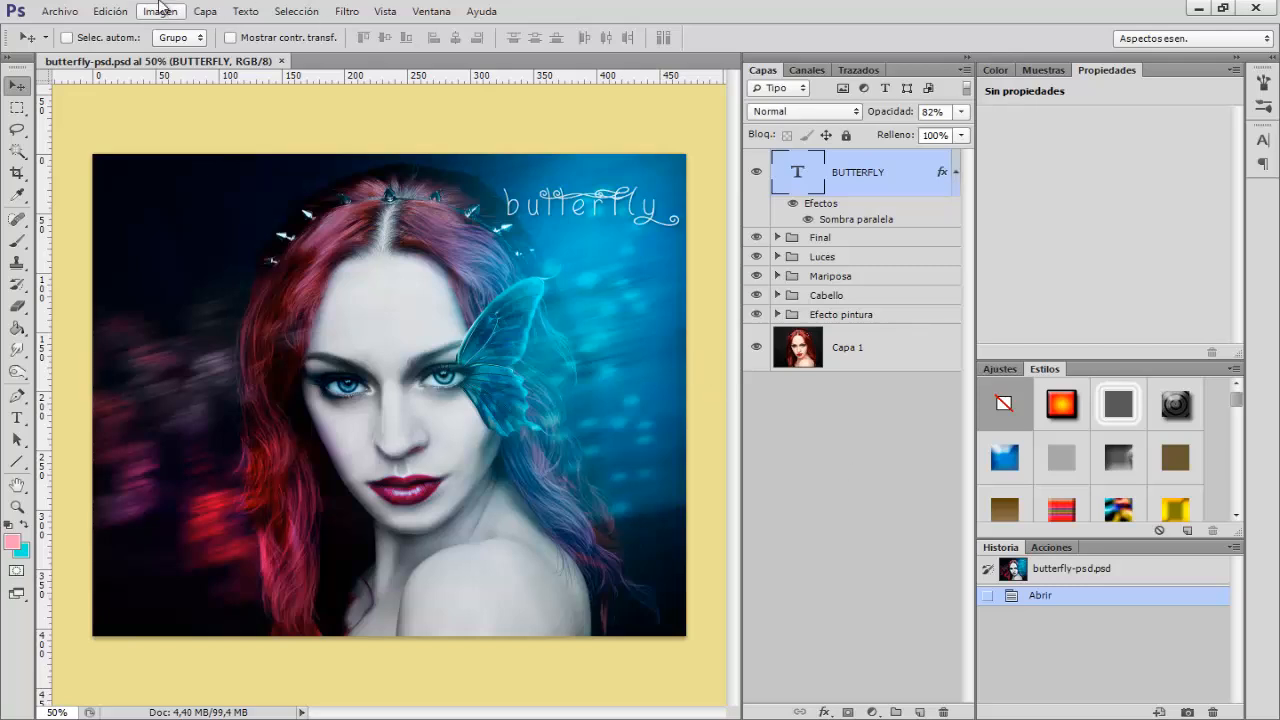
{"action": "left_click", "coordinate": [52, 15]}
{"action": "key", "text": "Escape"}
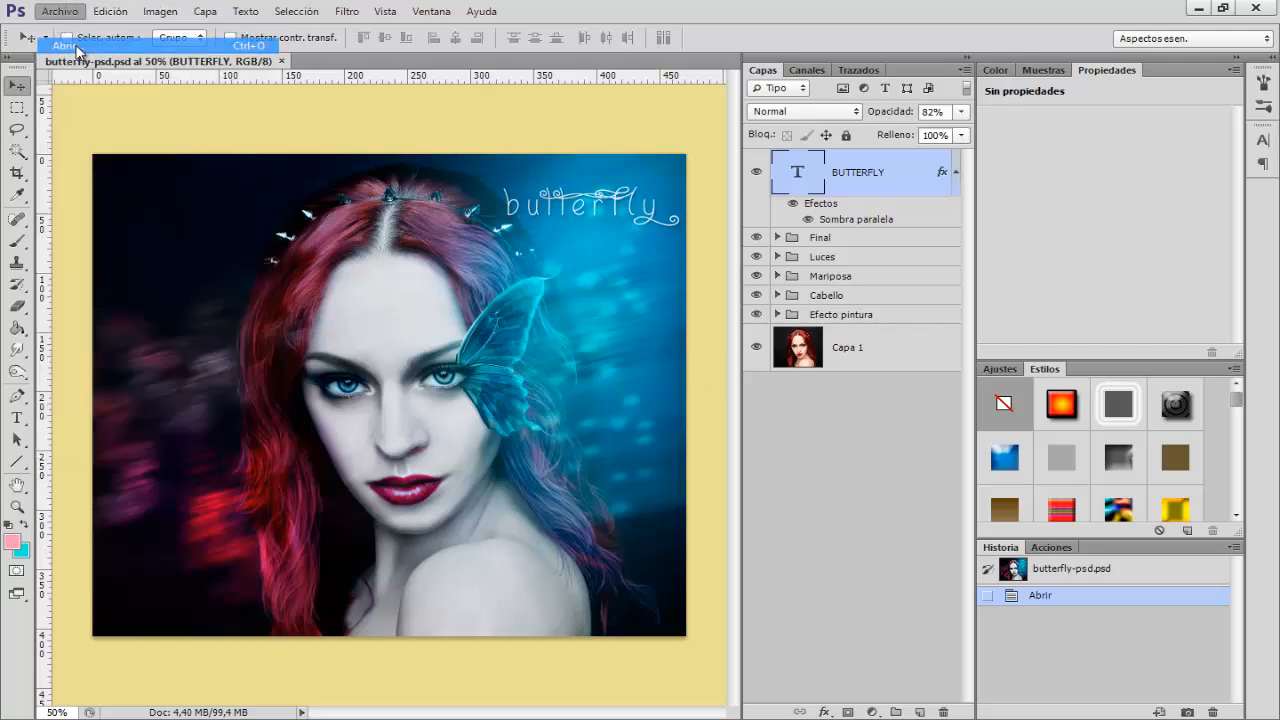
{"action": "key", "text": "ctrl+o"}
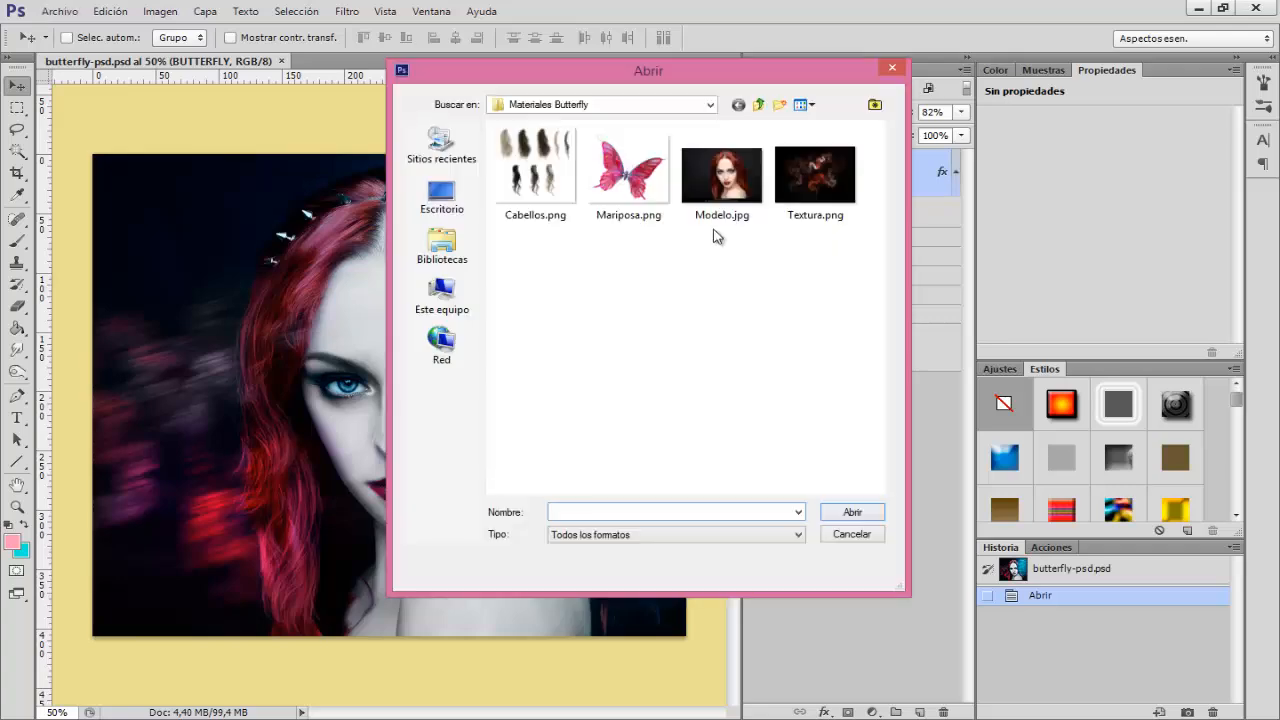
{"action": "left_click", "coordinate": [727, 207]}
{"action": "left_click", "coordinate": [851, 513]}
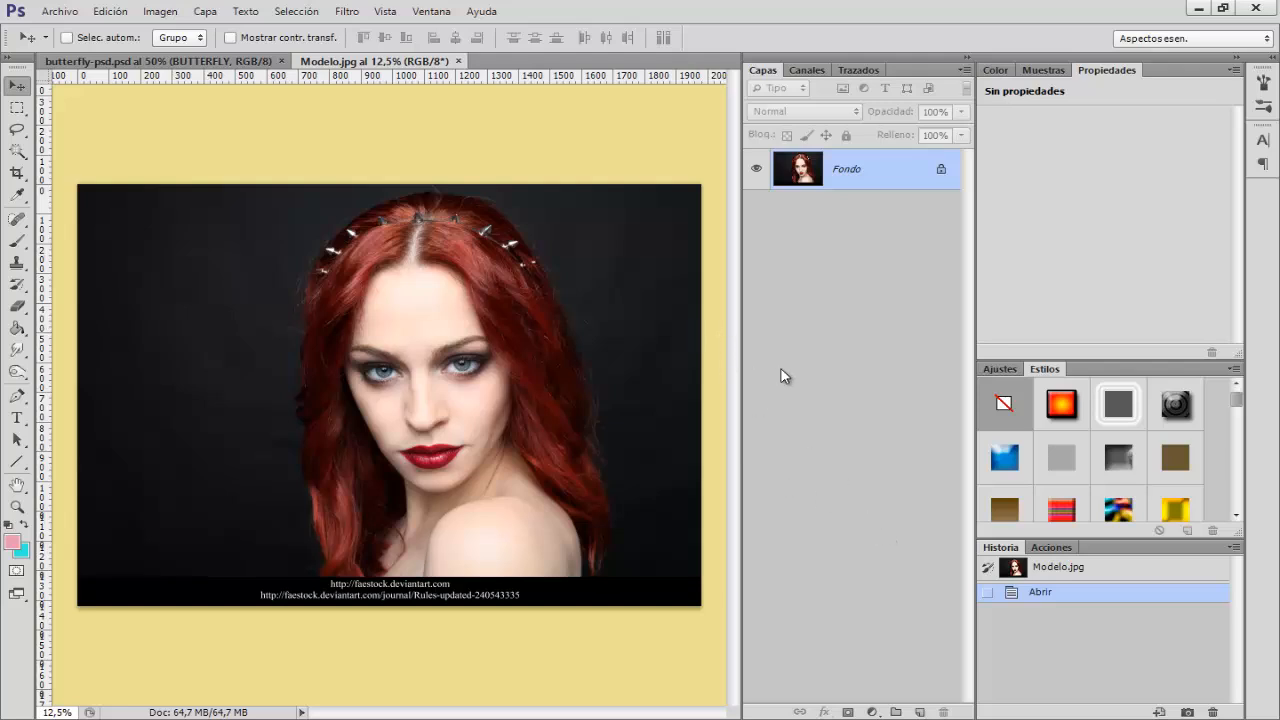
Resize the image to a width of 1616 pixels with its proportions constrained
{"action": "left_click", "coordinate": [161, 12]}
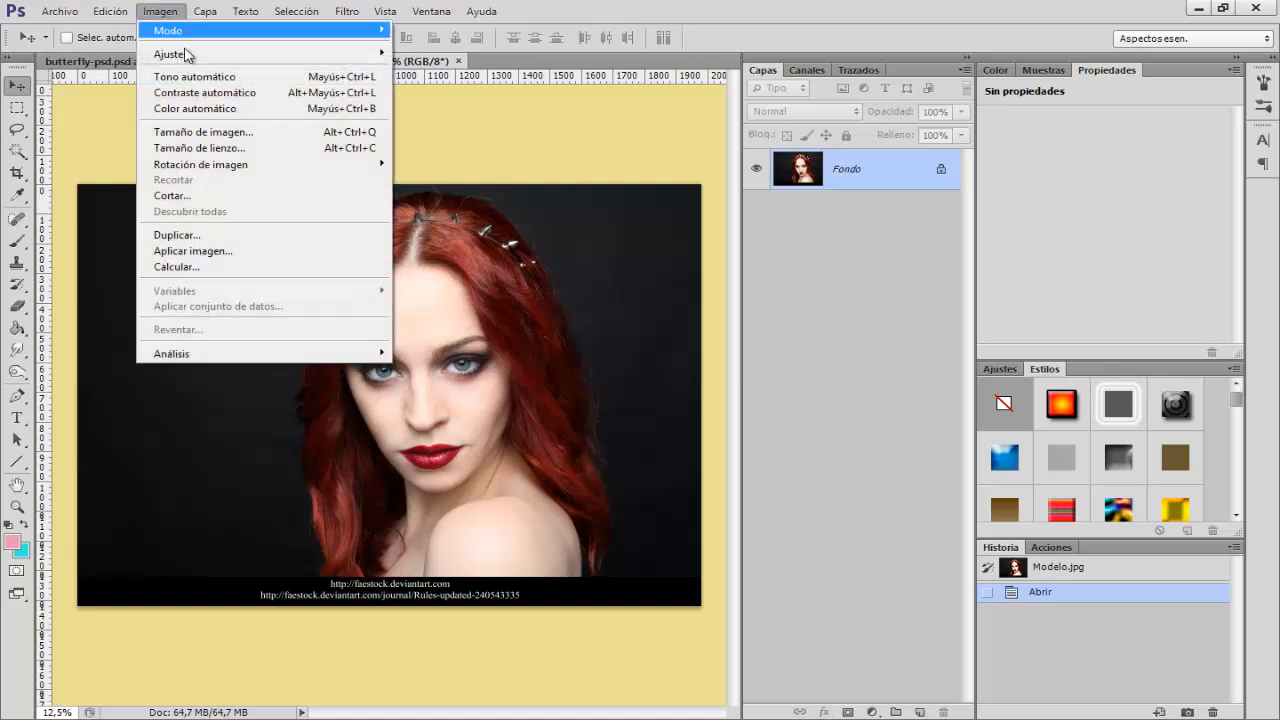
{"action": "left_click", "coordinate": [200, 132]}
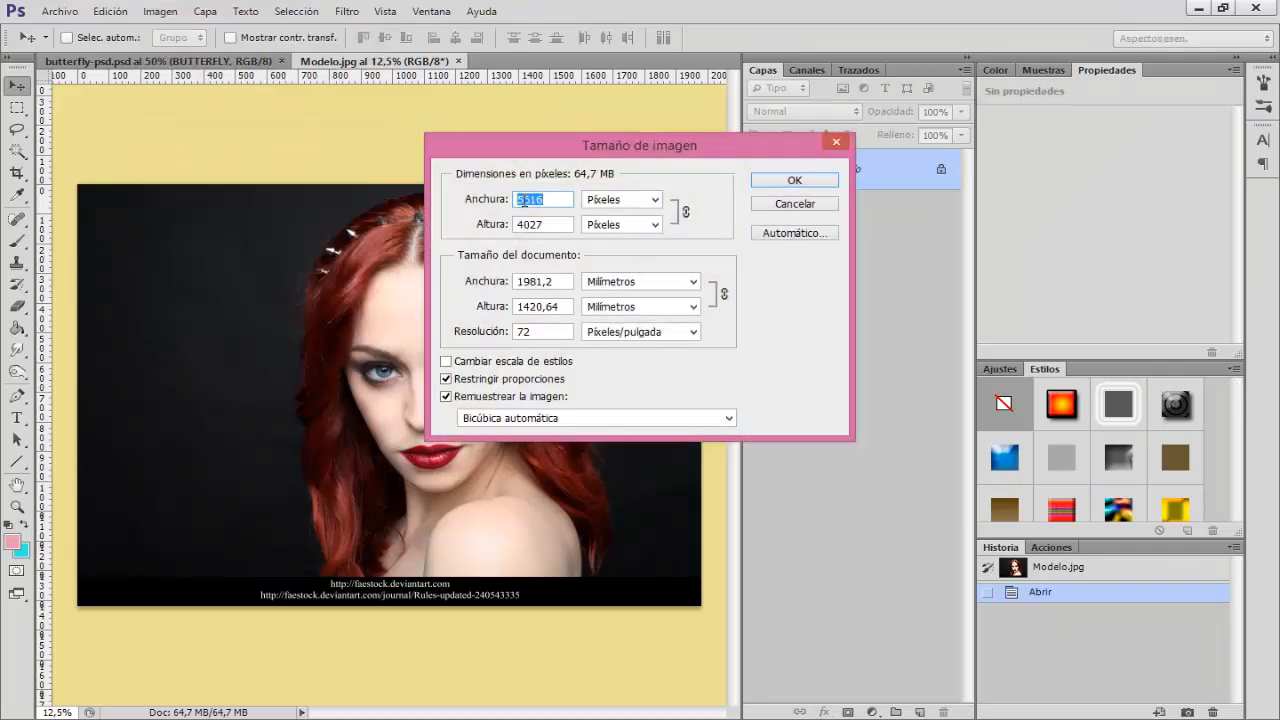
{"action": "left_click_drag", "start_coordinate": [524, 200], "coordinate": [508, 206]}
{"action": "type", "text": "1"}
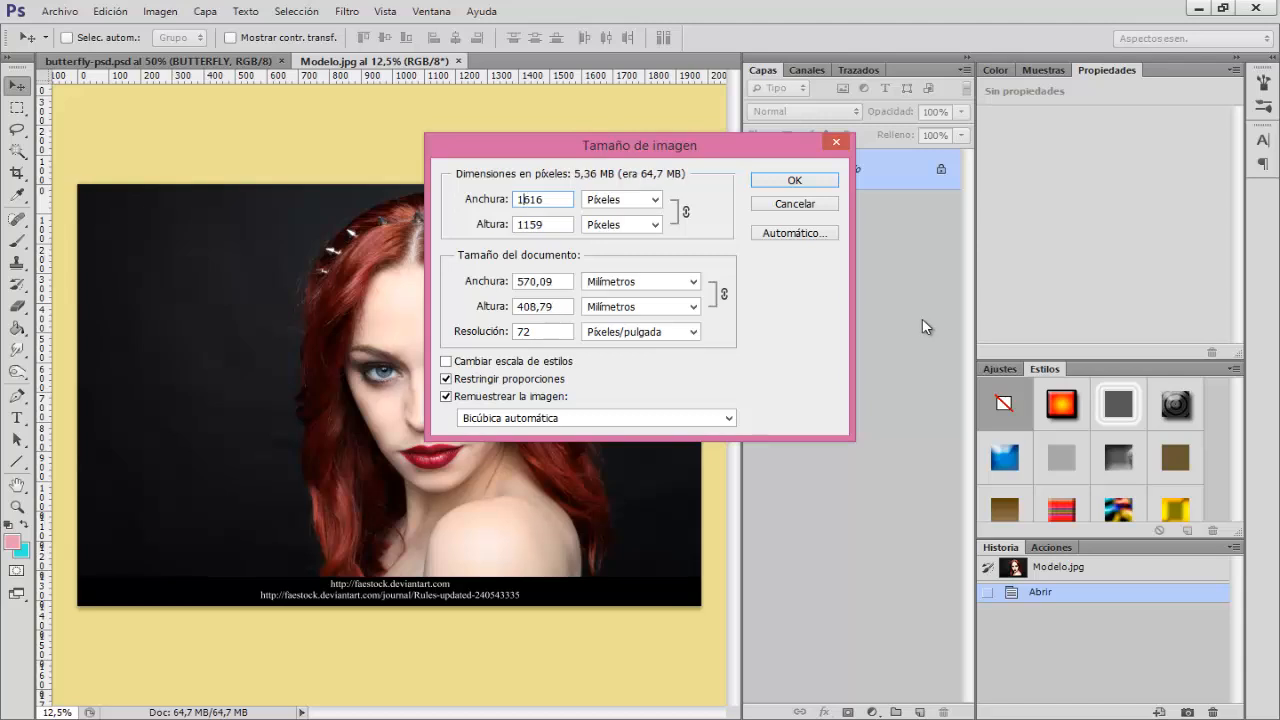
{"action": "left_click", "coordinate": [790, 180]}
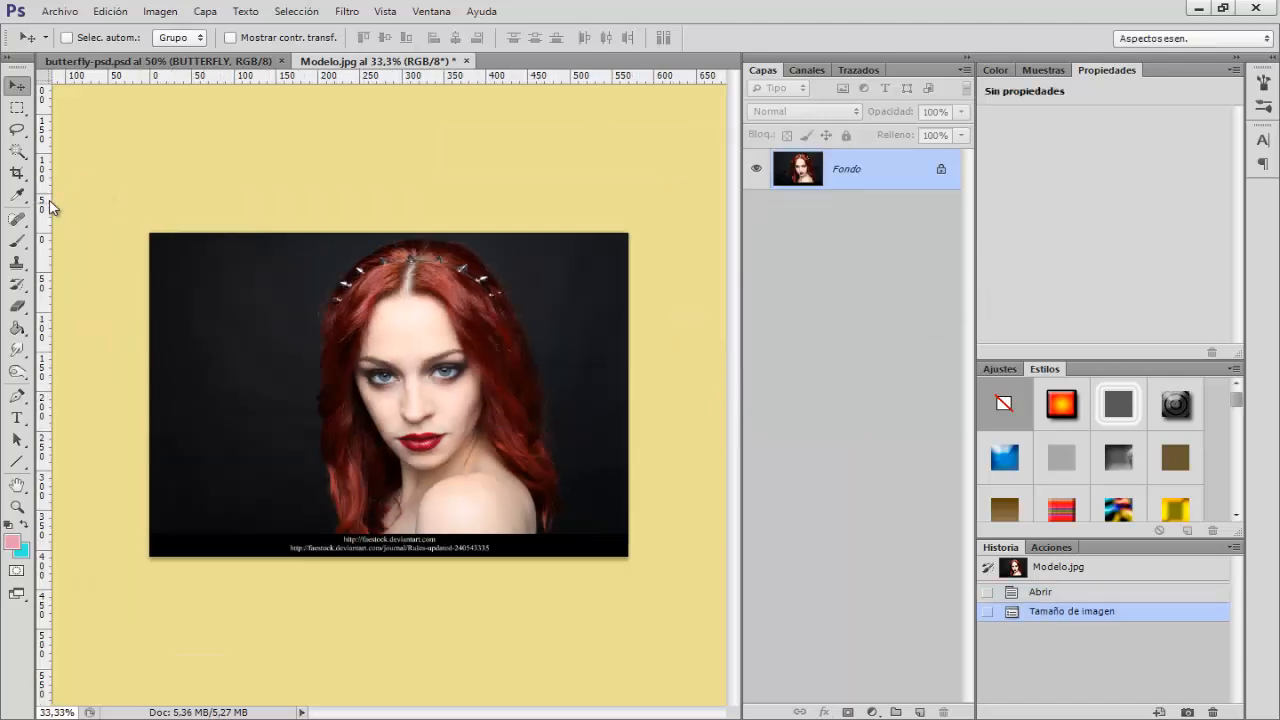
Crop the photo to remove the black credit strip below the model and part of the empty background on the left
{"action": "left_click", "coordinate": [16, 172]}
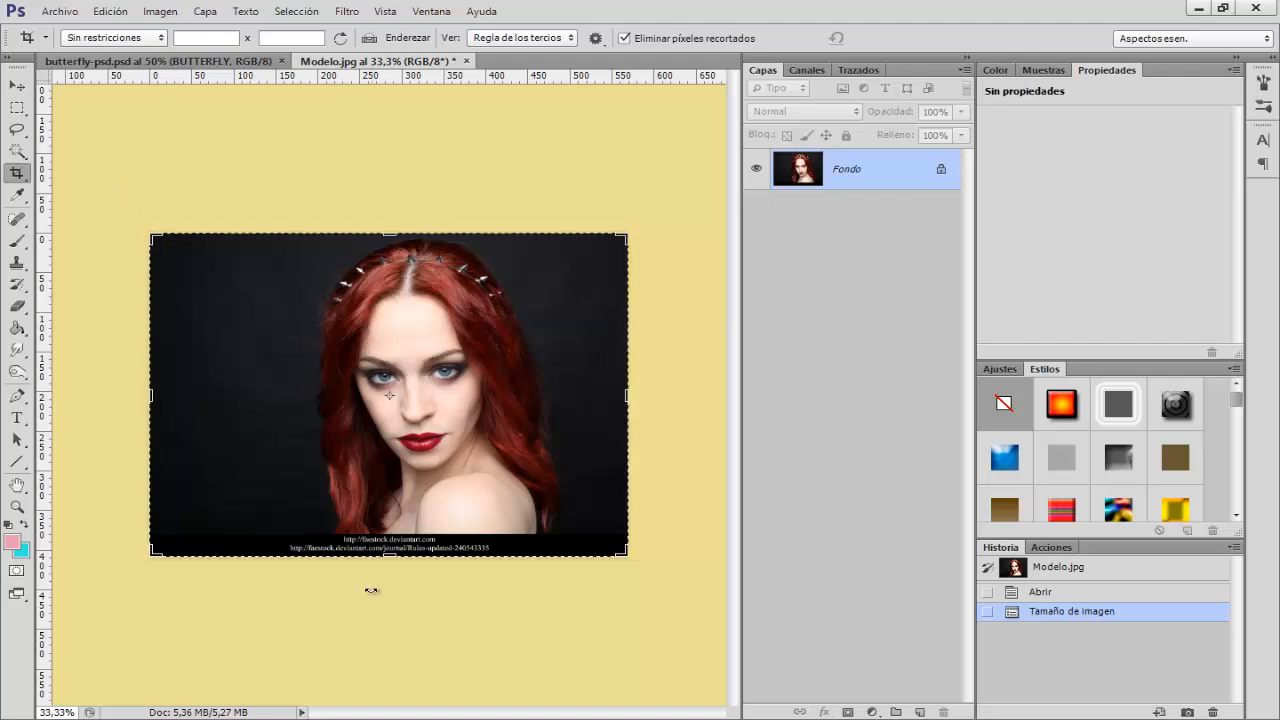
{"action": "left_click_drag", "start_coordinate": [390, 553], "coordinate": [395, 540]}
{"action": "left_click_drag", "start_coordinate": [150, 394], "coordinate": [190, 409]}
{"action": "key", "text": "Return"}
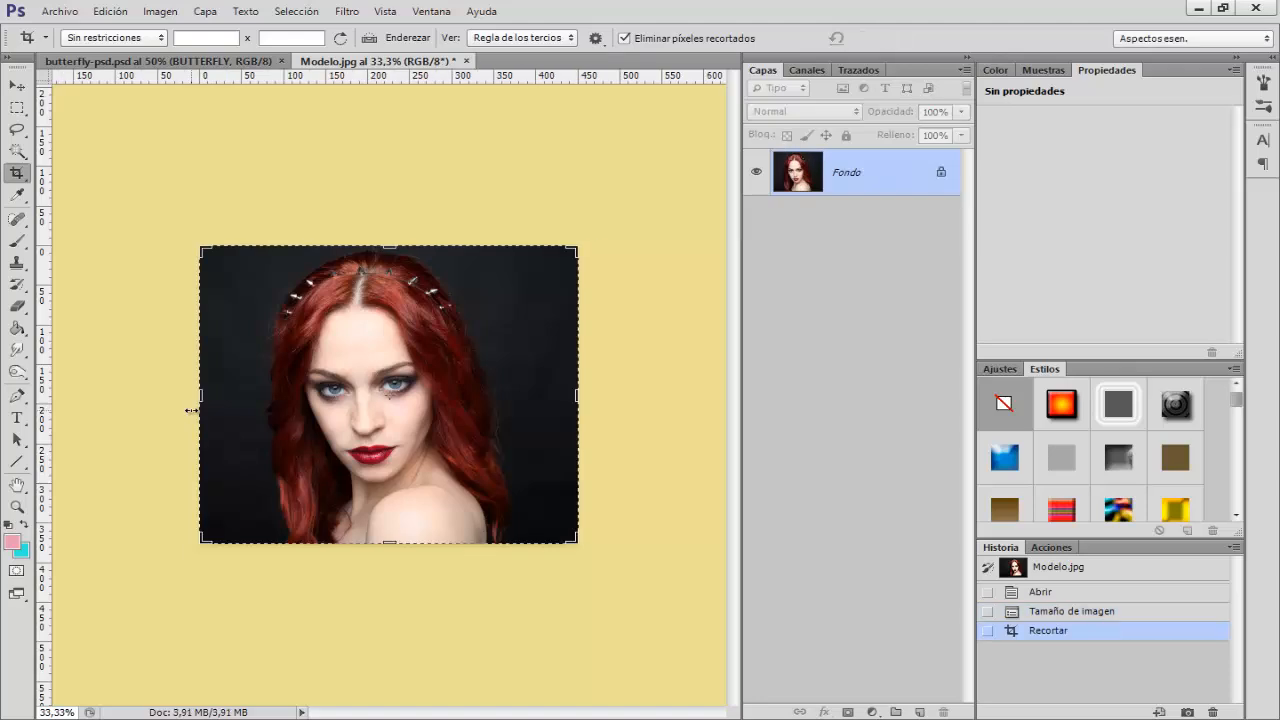
{"action": "key", "text": "ctrl+plus"}
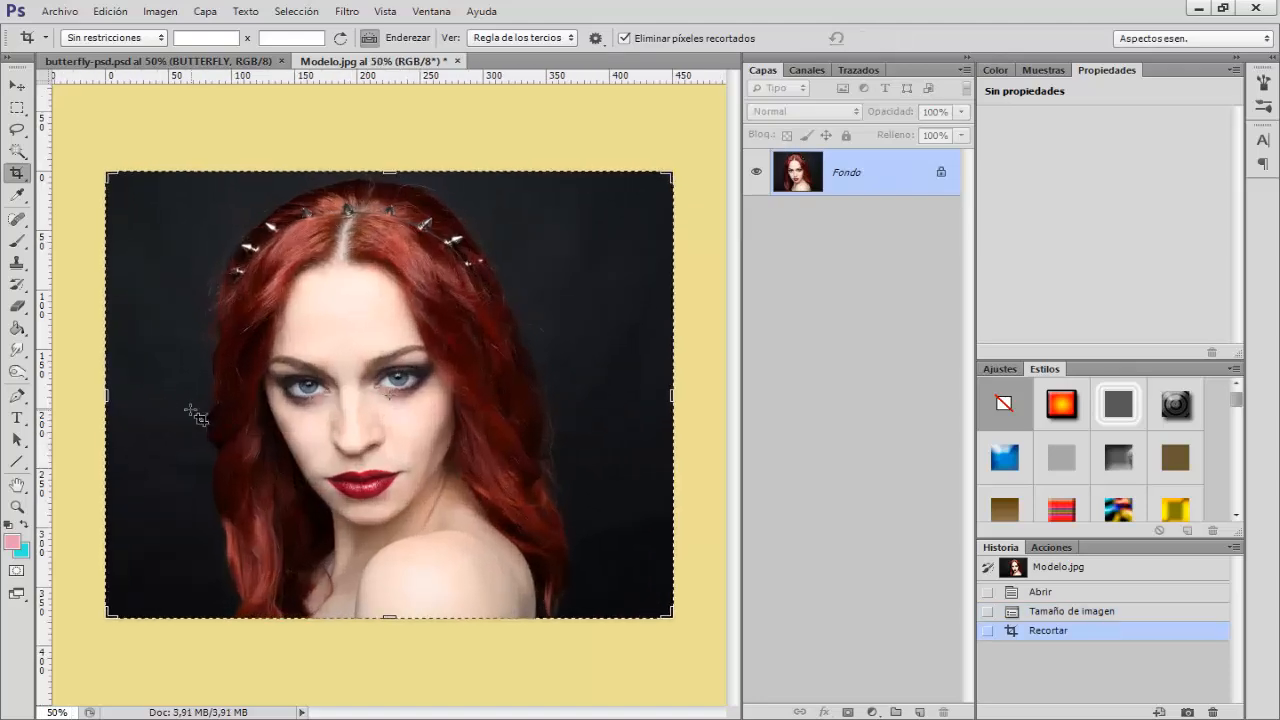
Duplicate the Fondo layer and rename the copy Efecto Pintura
{"action": "left_click", "coordinate": [17, 85]}
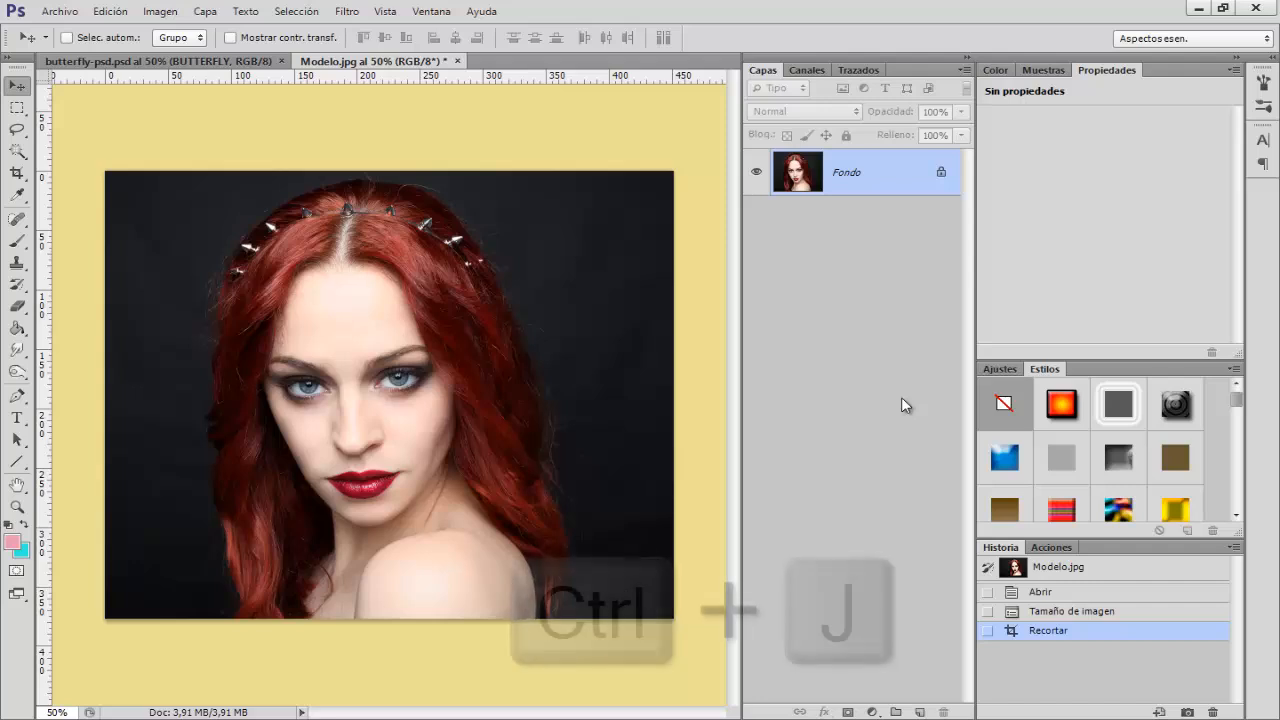
{"action": "key", "text": "ctrl+j"}
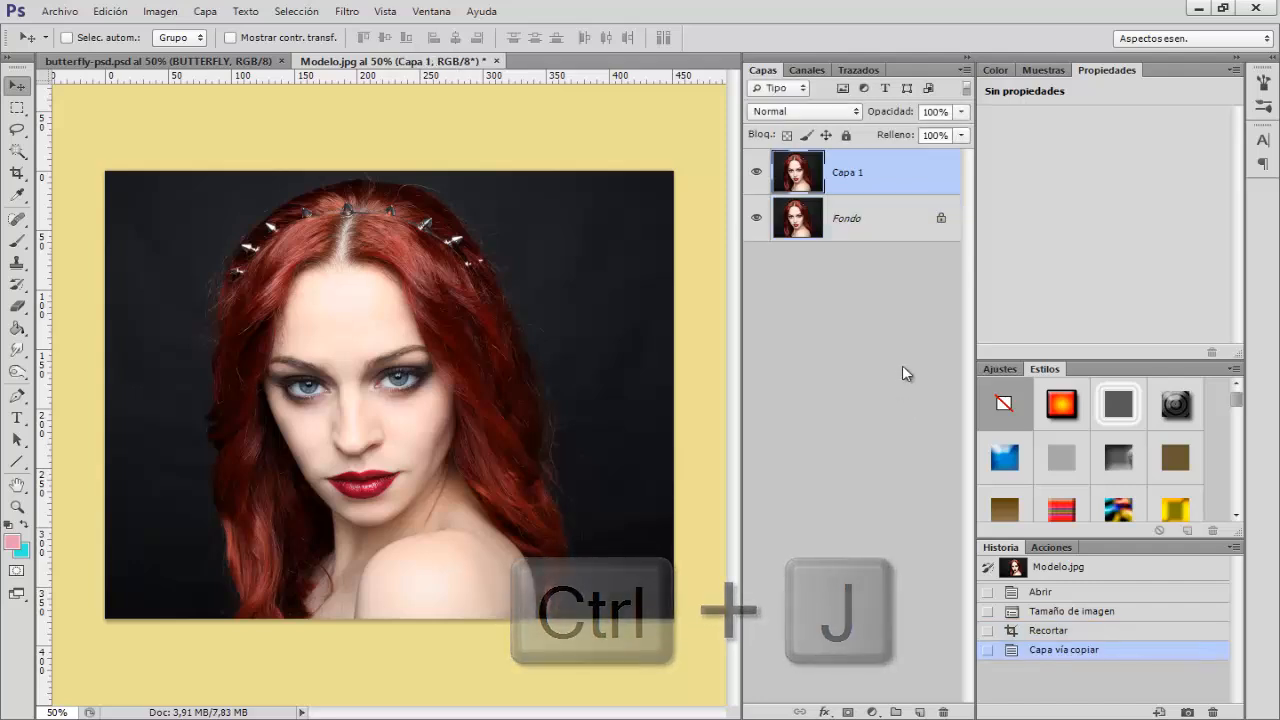
{"action": "left_click", "coordinate": [758, 220]}
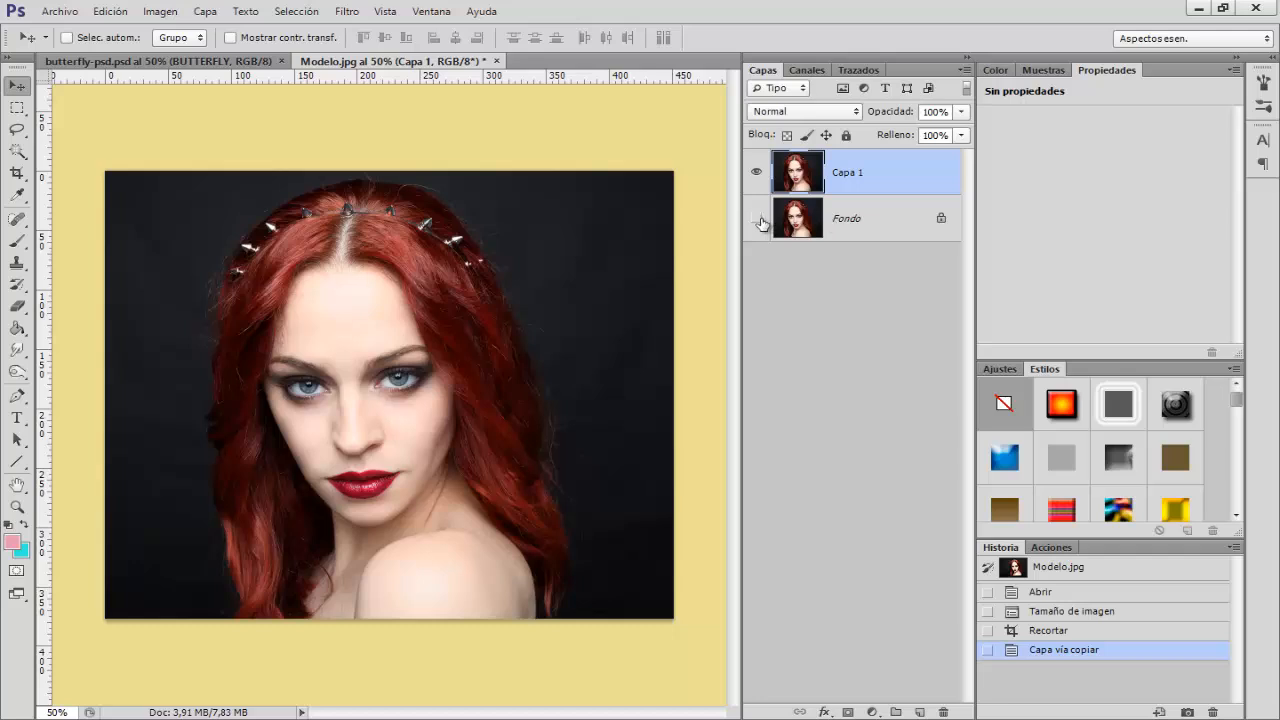
{"action": "left_click", "coordinate": [761, 222]}
{"action": "double_click", "coordinate": [848, 174]}
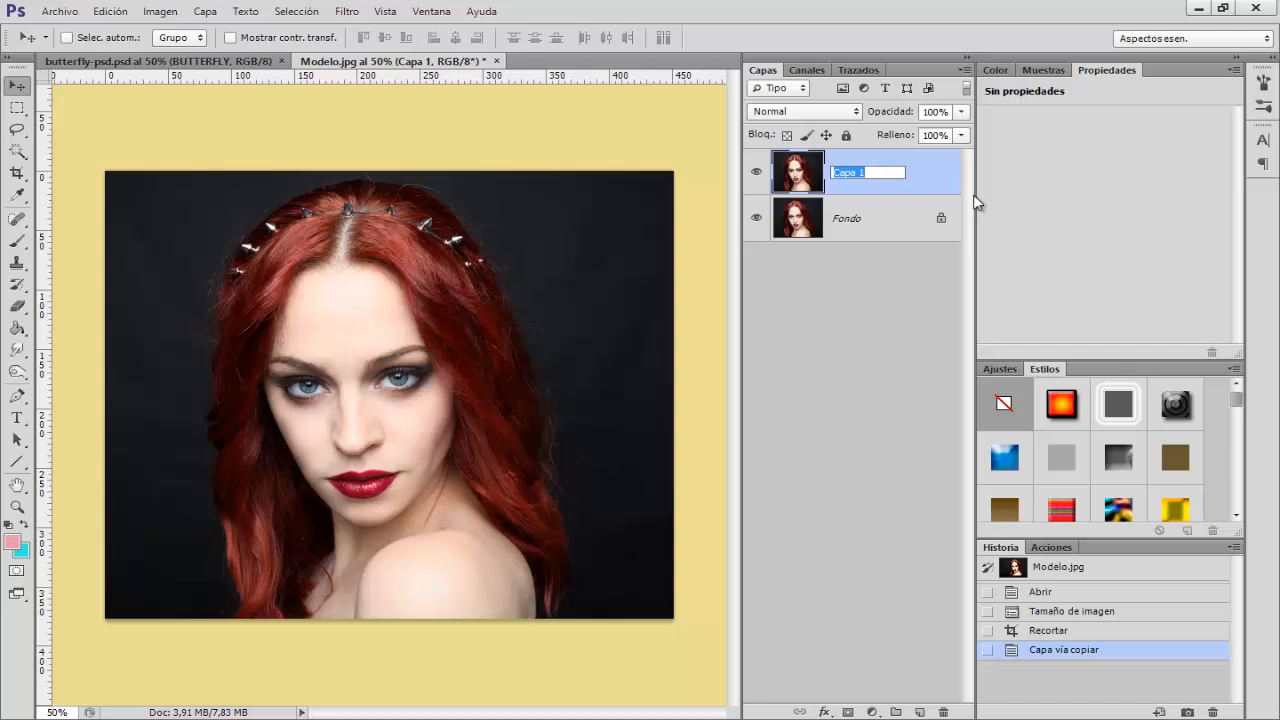
{"action": "type", "text": "Efecto Pintura"}
{"action": "left_click", "coordinate": [927, 178]}
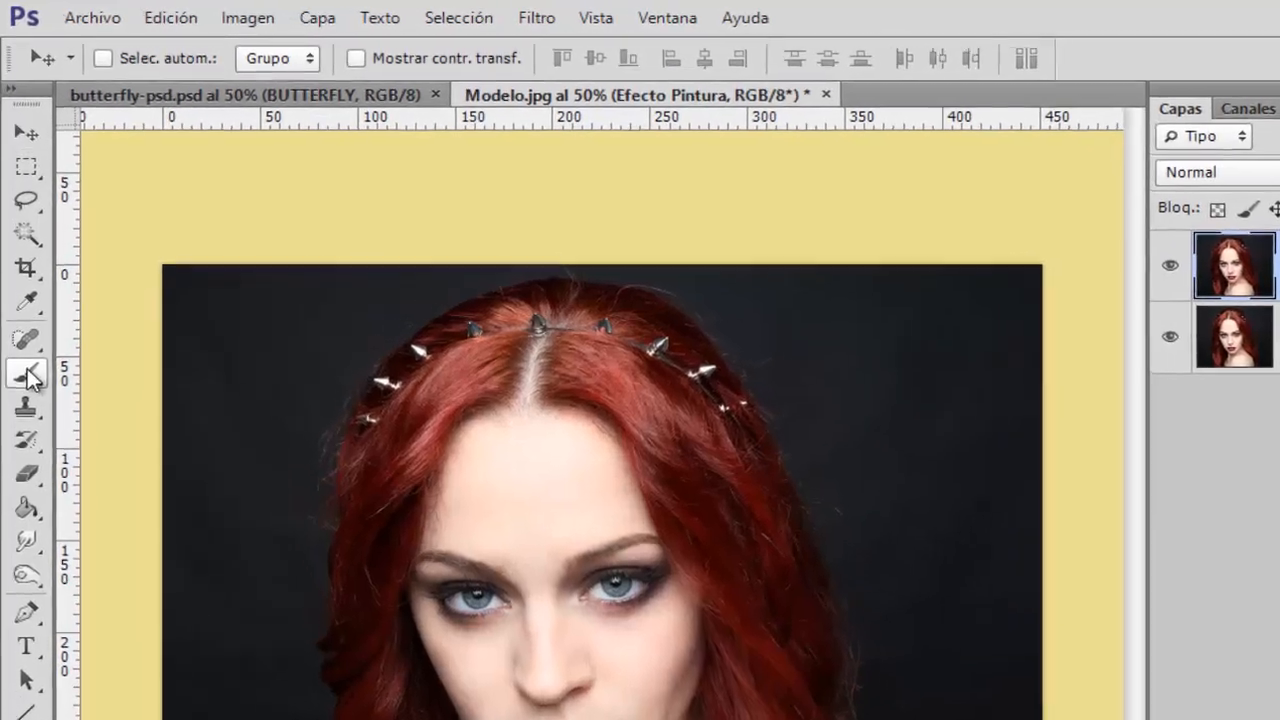
Activate the Mixer Brush tool (Herramienta Pincel mezclador) for the Efecto Pintura layer
{"action": "left_click", "coordinate": [30, 375]}
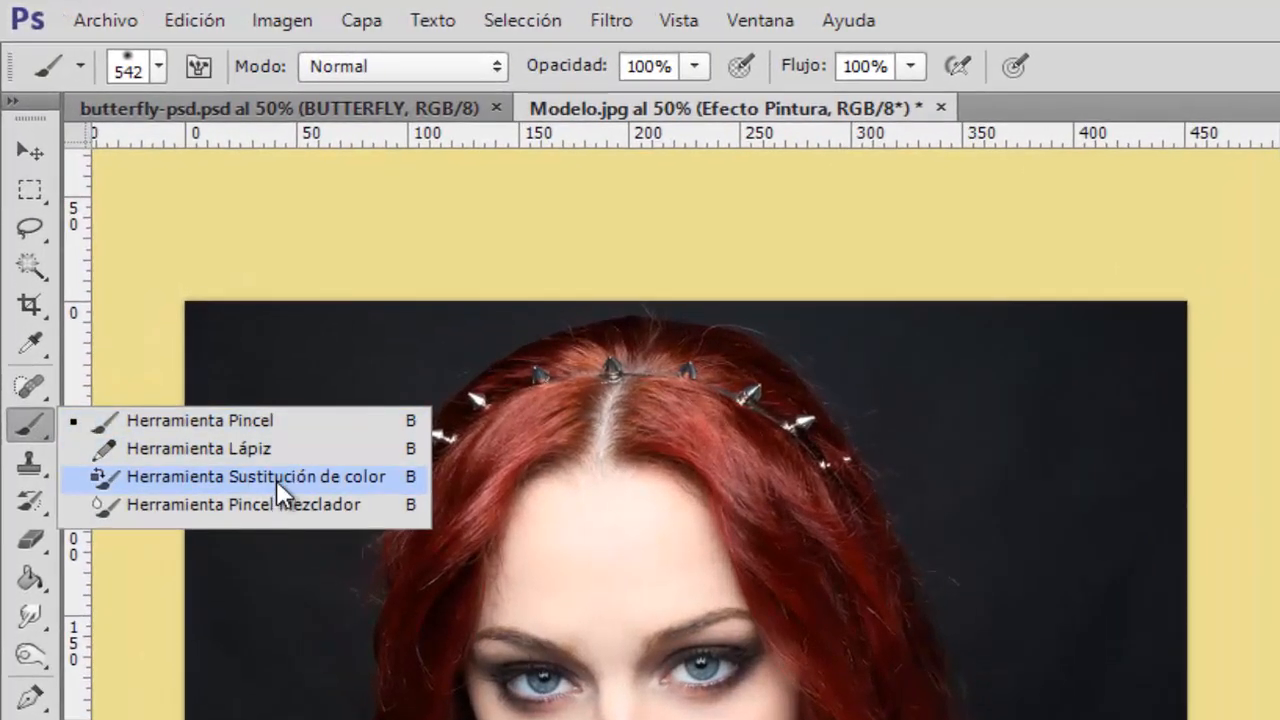
{"action": "left_click", "coordinate": [372, 506]}
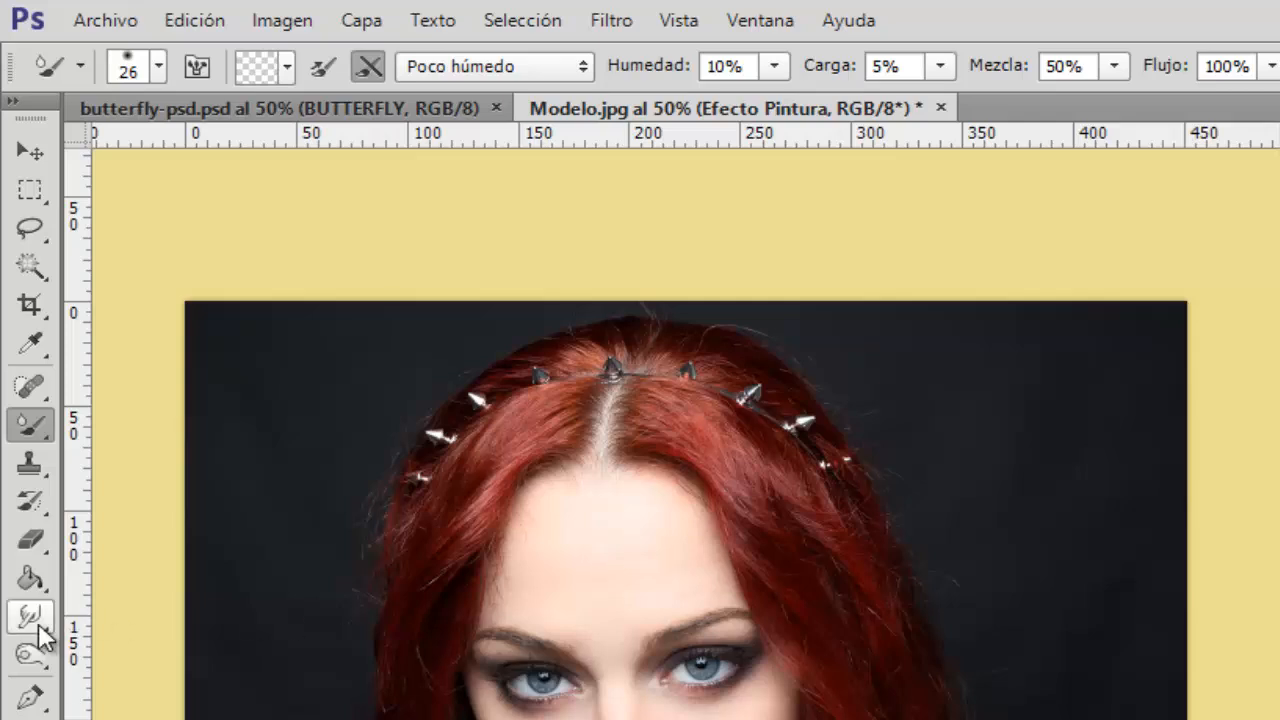
{"action": "mouse_move", "coordinate": [40, 632]}
{"action": "left_mouse_down"}
{"action": "mouse_move", "coordinate": [171, 634]}
{"action": "mouse_move", "coordinate": [187, 686]}
{"action": "left_mouse_up"}
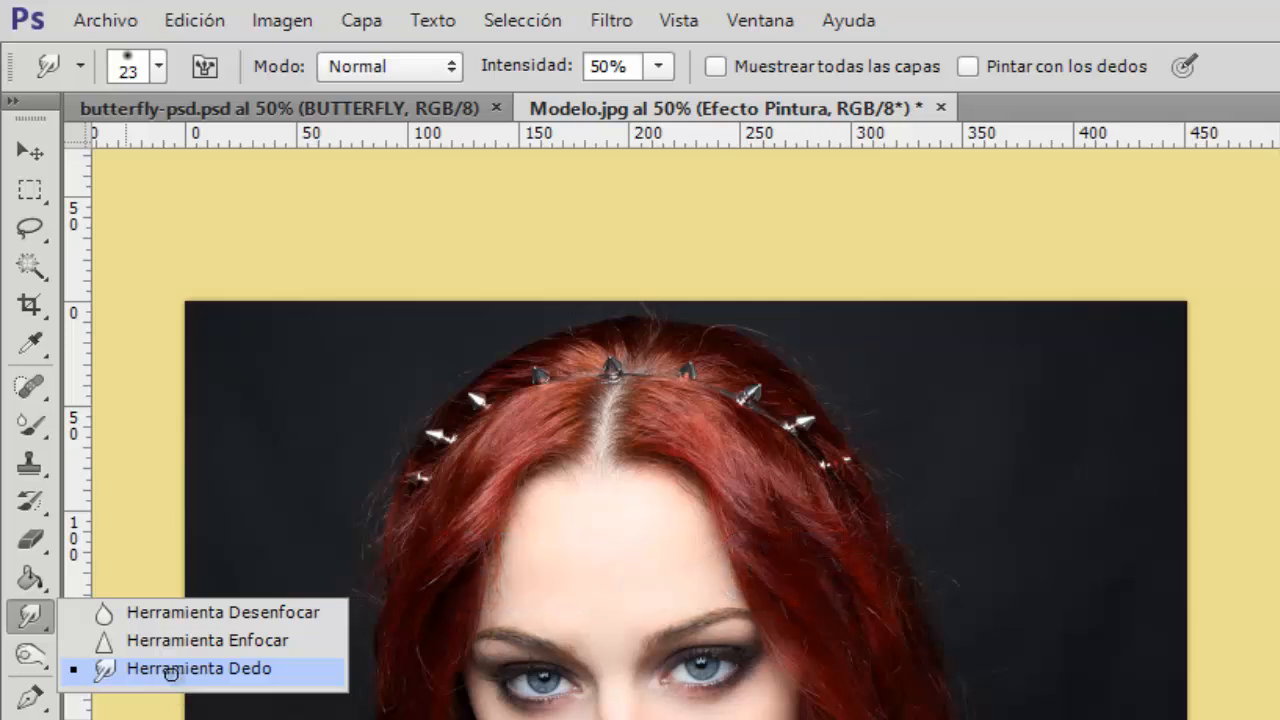
{"action": "left_click", "coordinate": [170, 672]}
{"action": "left_click", "coordinate": [30, 424]}
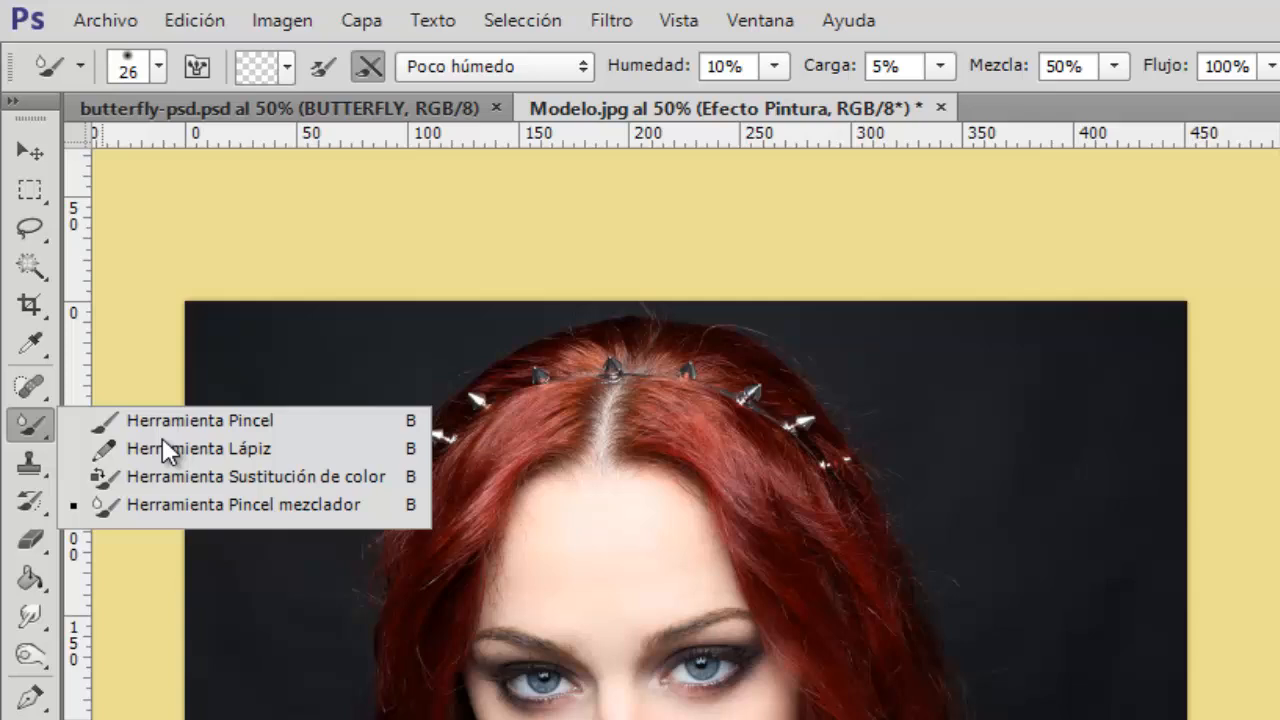
{"action": "left_click", "coordinate": [171, 508]}
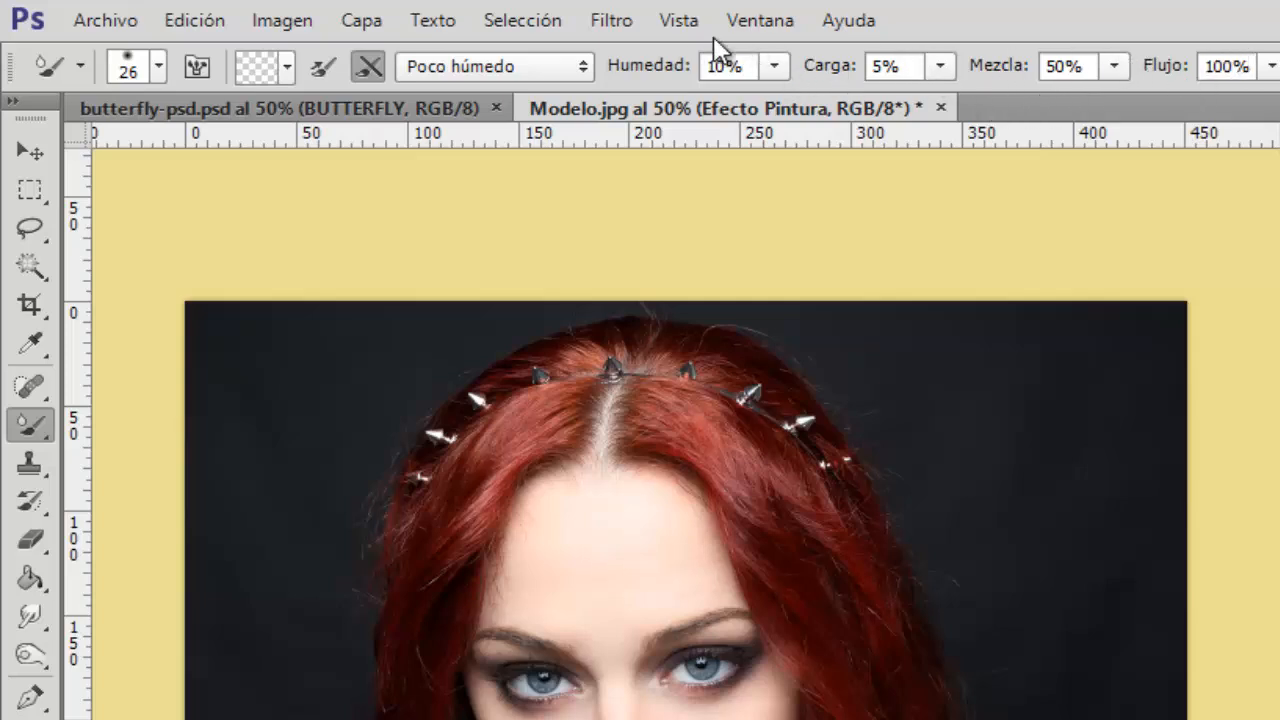
Clean the mixer brush and use the Poco húmedo blending preset
{"action": "left_click", "coordinate": [588, 70]}
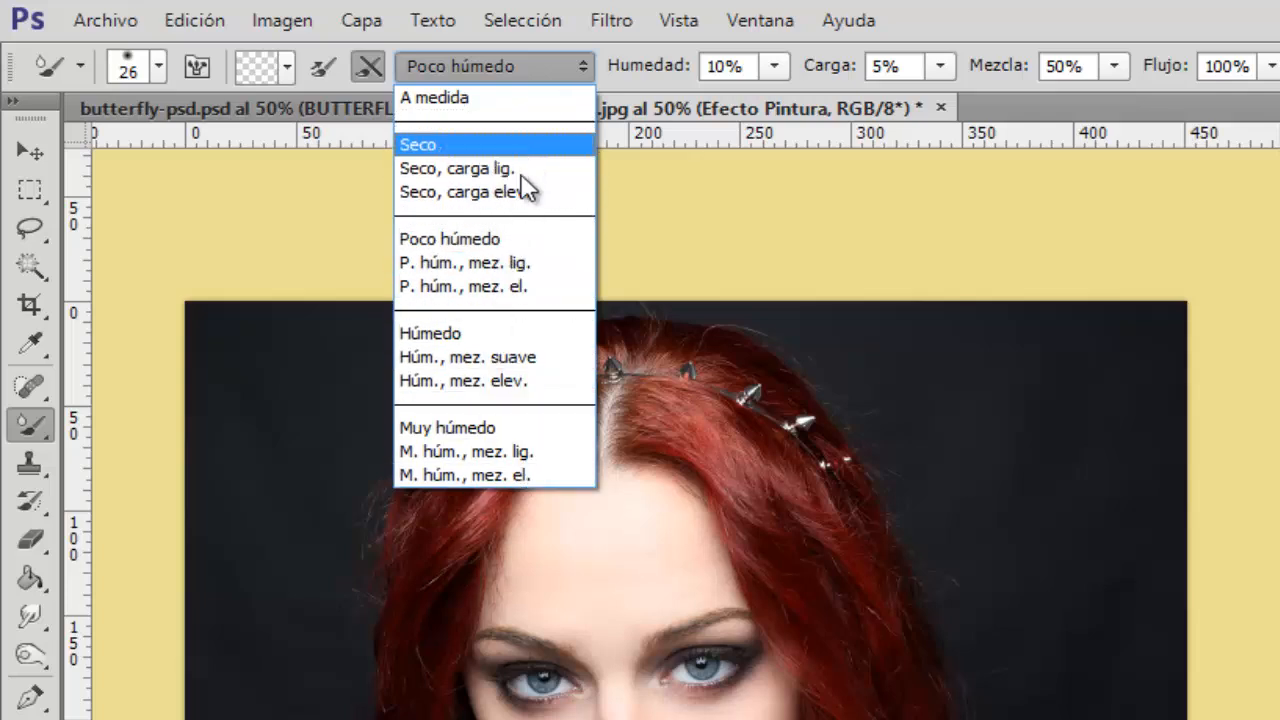
{"action": "left_click", "coordinate": [347, 180]}
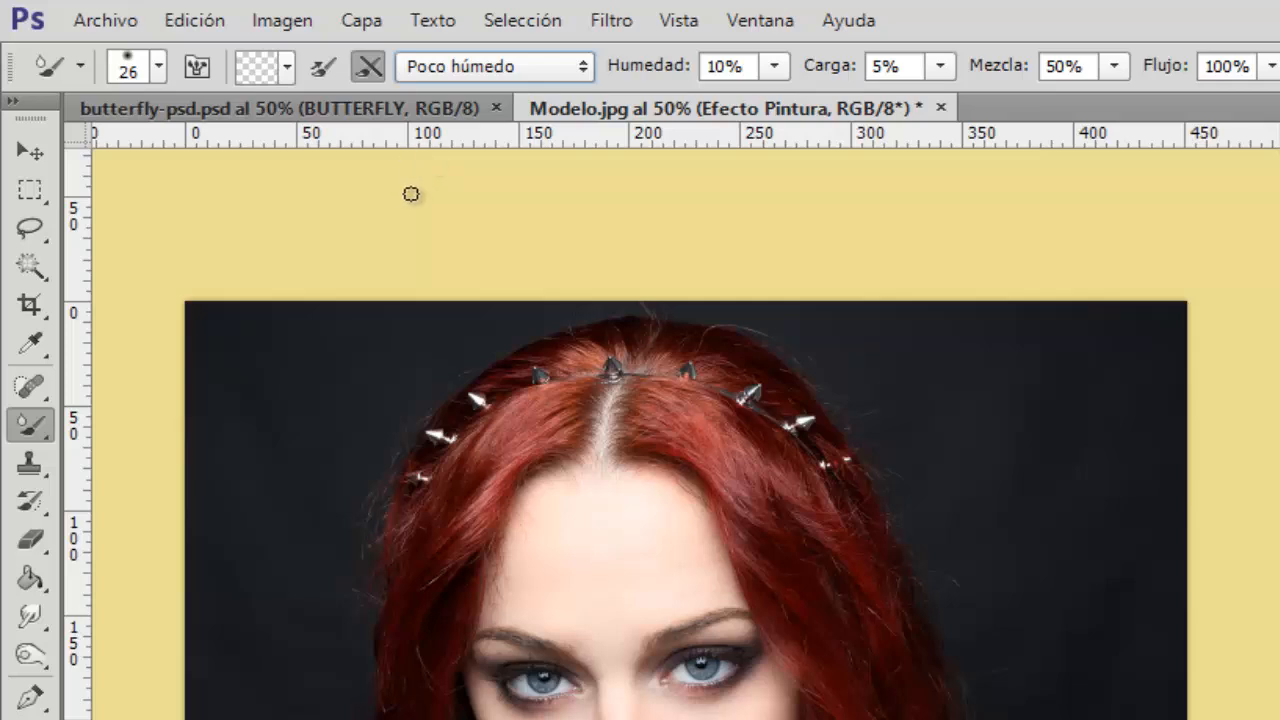
{"action": "left_click", "coordinate": [370, 68]}
{"action": "left_click", "coordinate": [287, 68]}
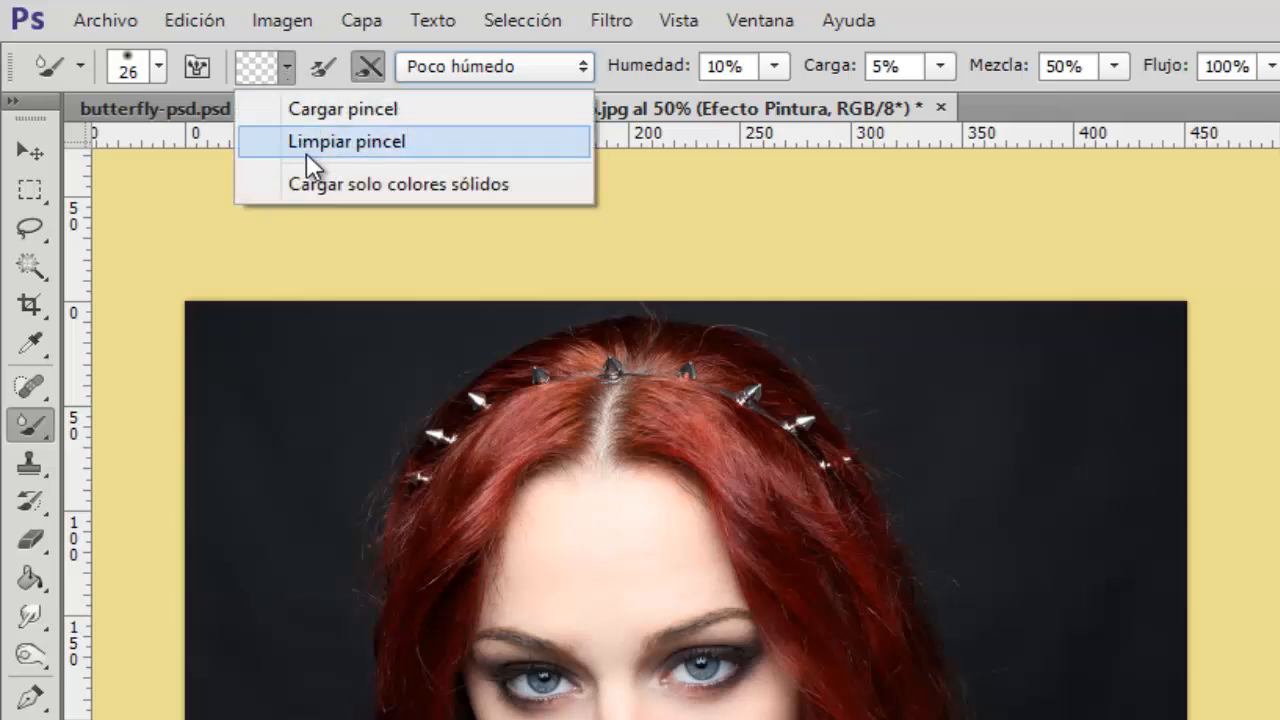
{"action": "left_click", "coordinate": [276, 147]}
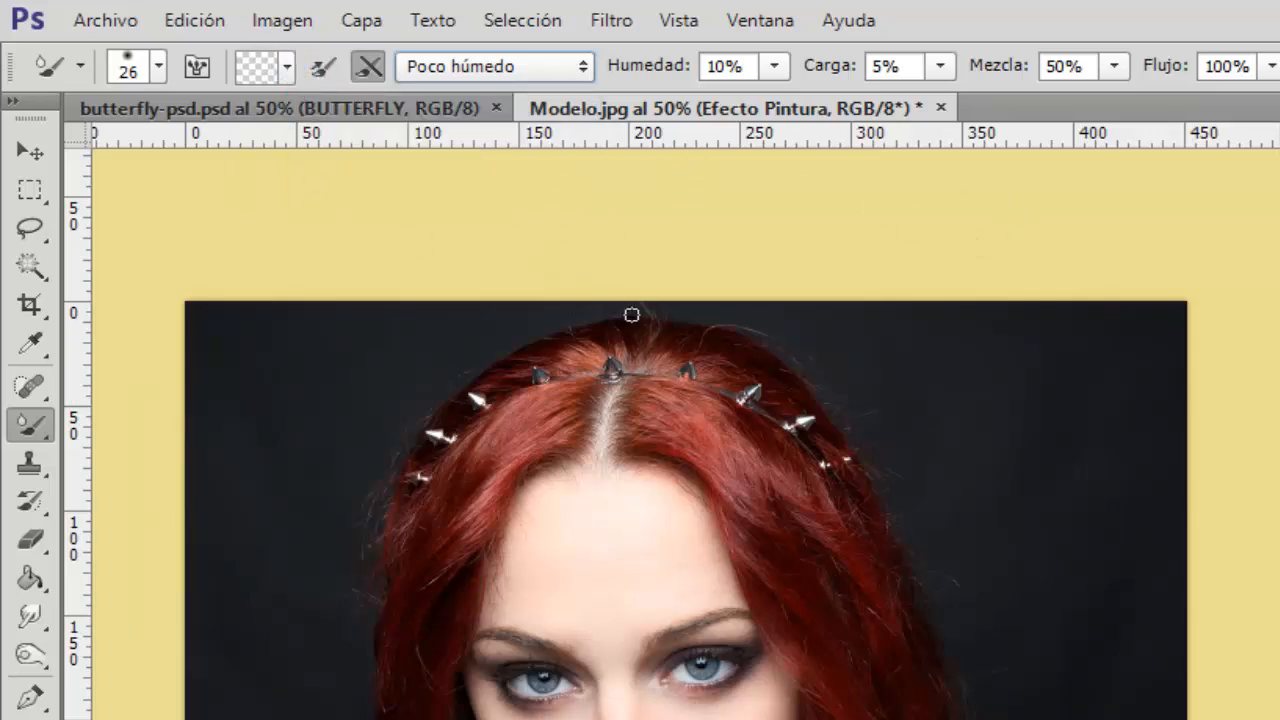
{"action": "left_click", "coordinate": [583, 68]}
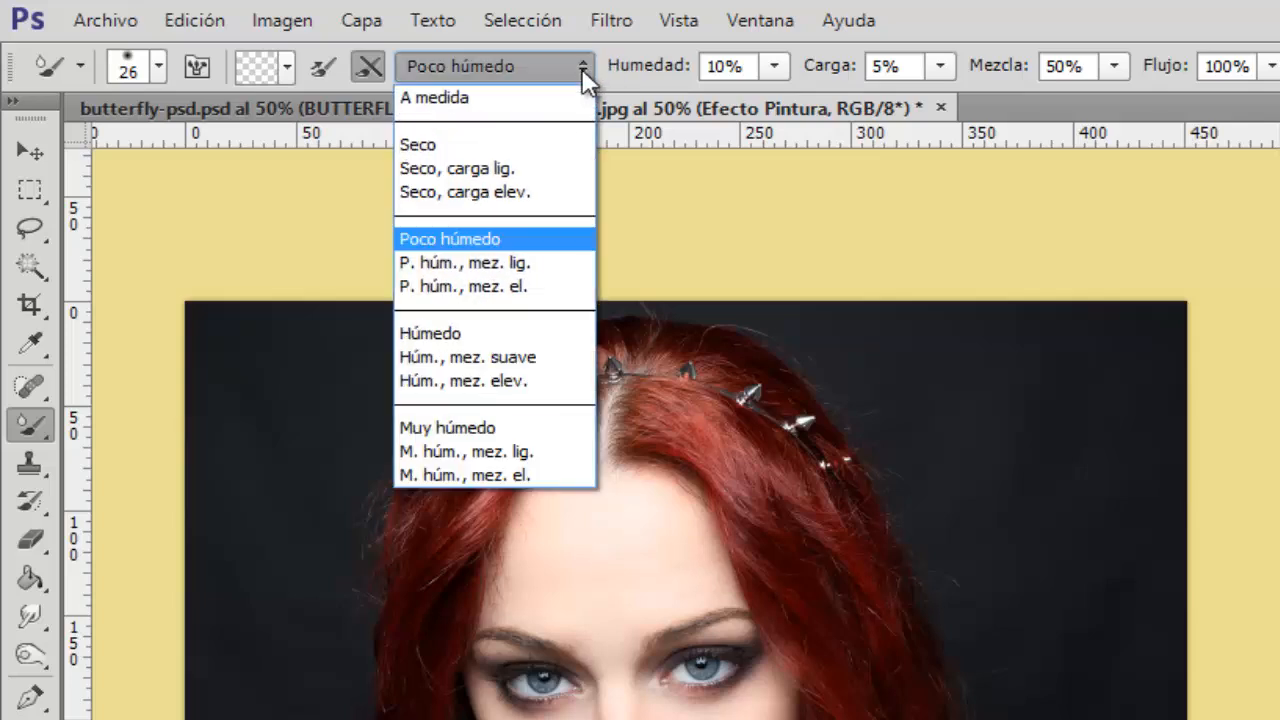
{"action": "left_click", "coordinate": [494, 238]}
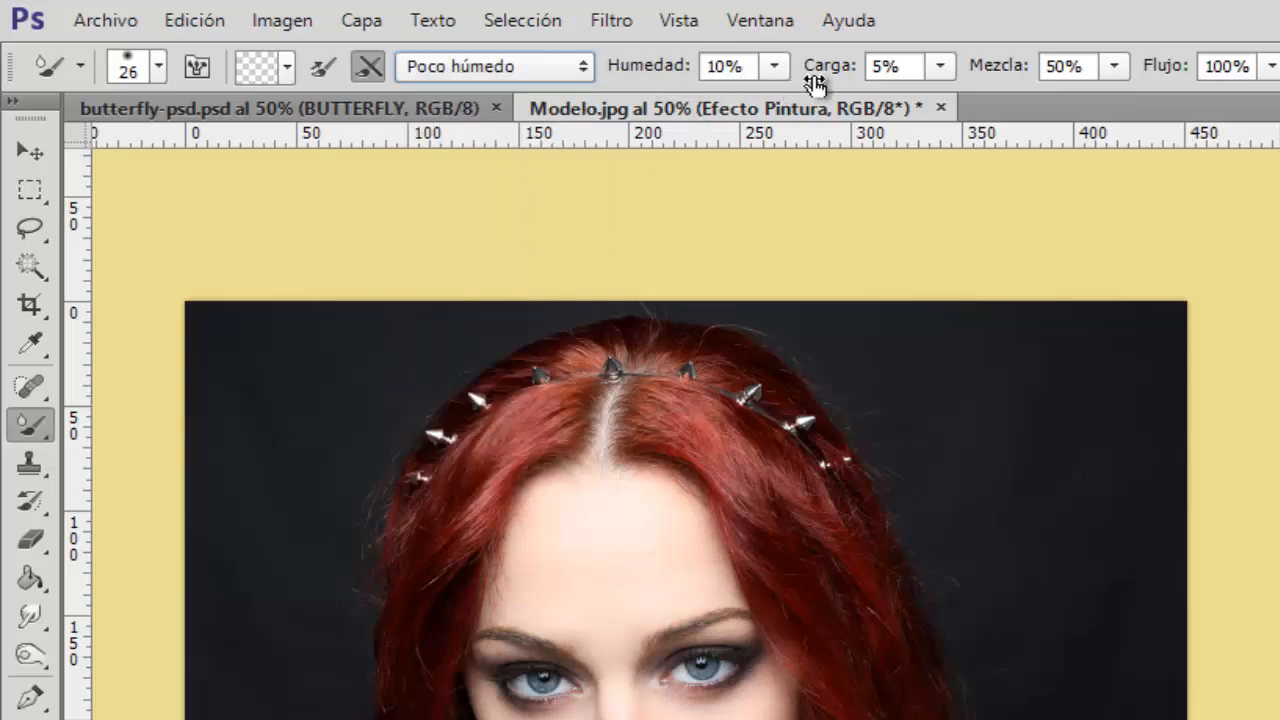
Try the Húmedo preset on the mixer brush, returning to Poco húmedo
{"action": "left_click", "coordinate": [577, 66]}
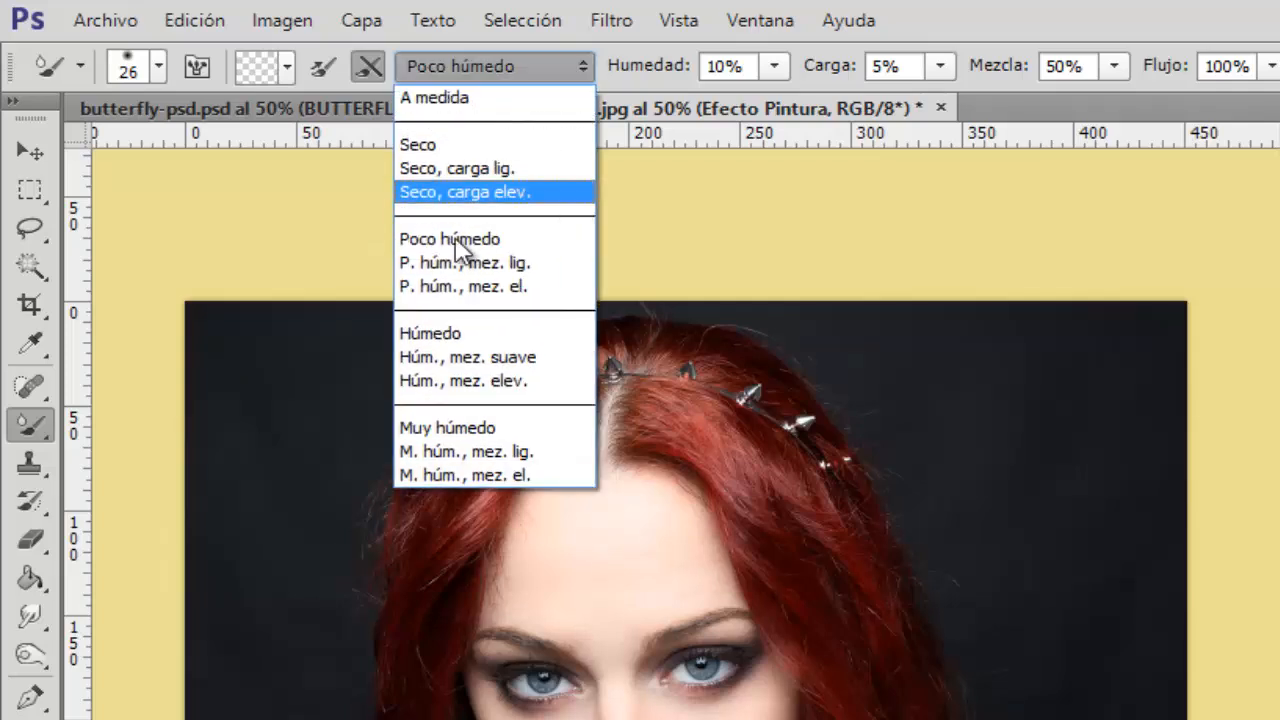
{"action": "left_click", "coordinate": [463, 333]}
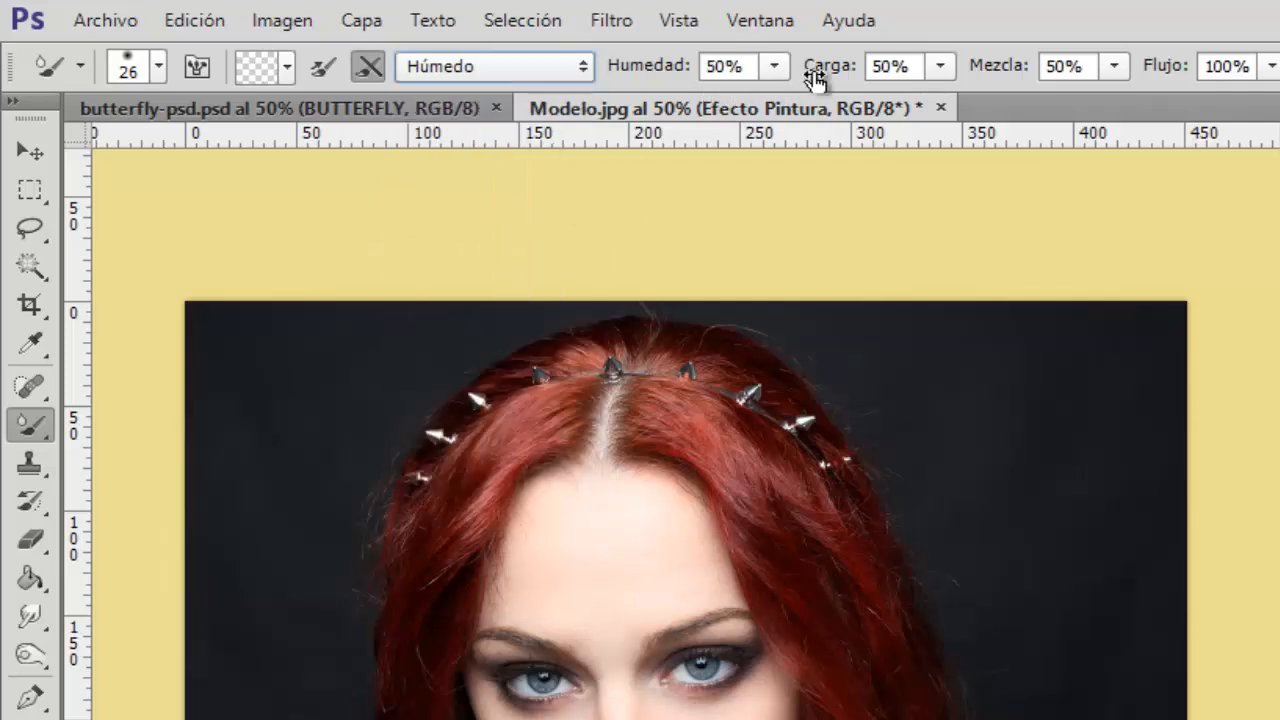
{"action": "left_click", "coordinate": [568, 70]}
{"action": "left_click", "coordinate": [479, 240]}
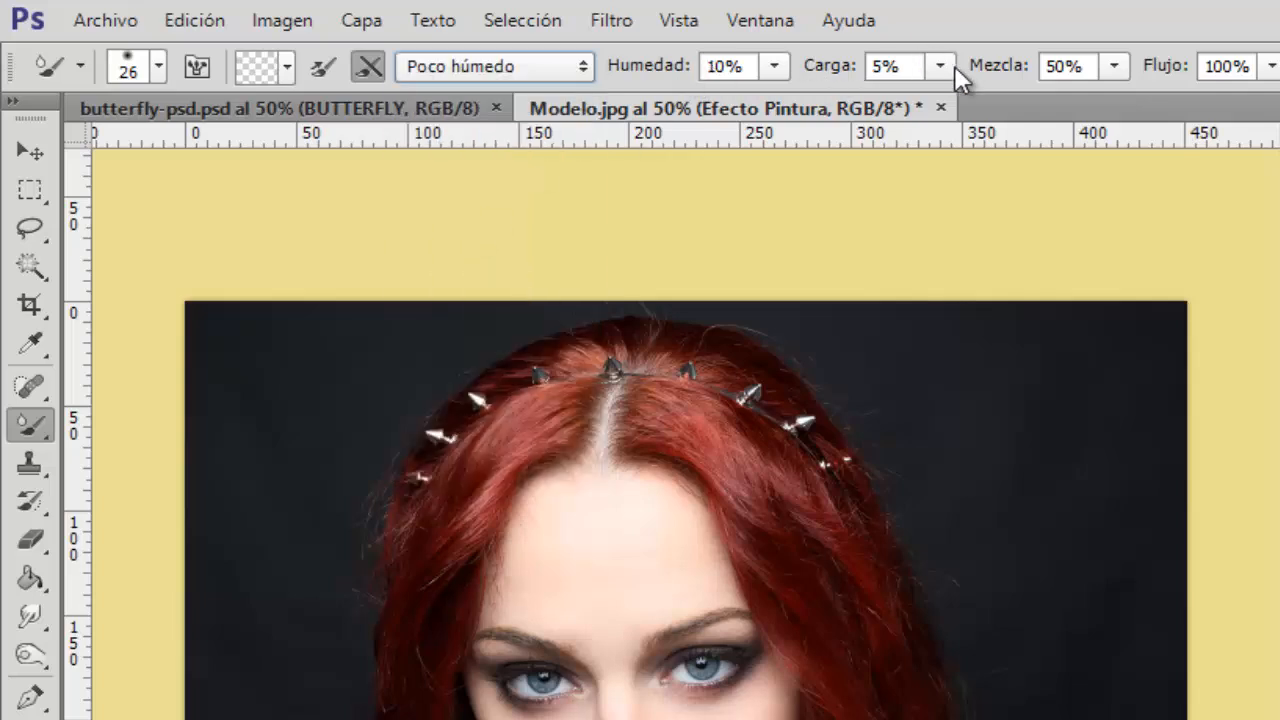
{"action": "left_click", "coordinate": [578, 70]}
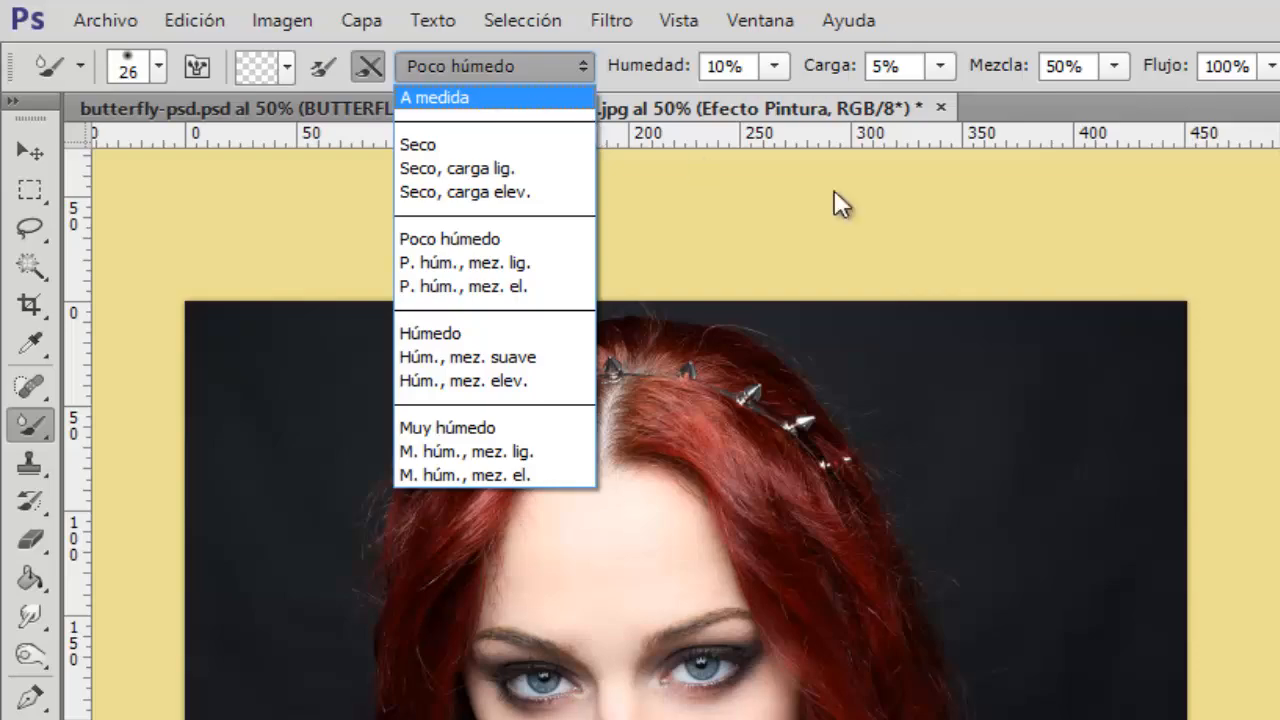
{"action": "key", "text": "Escape"}
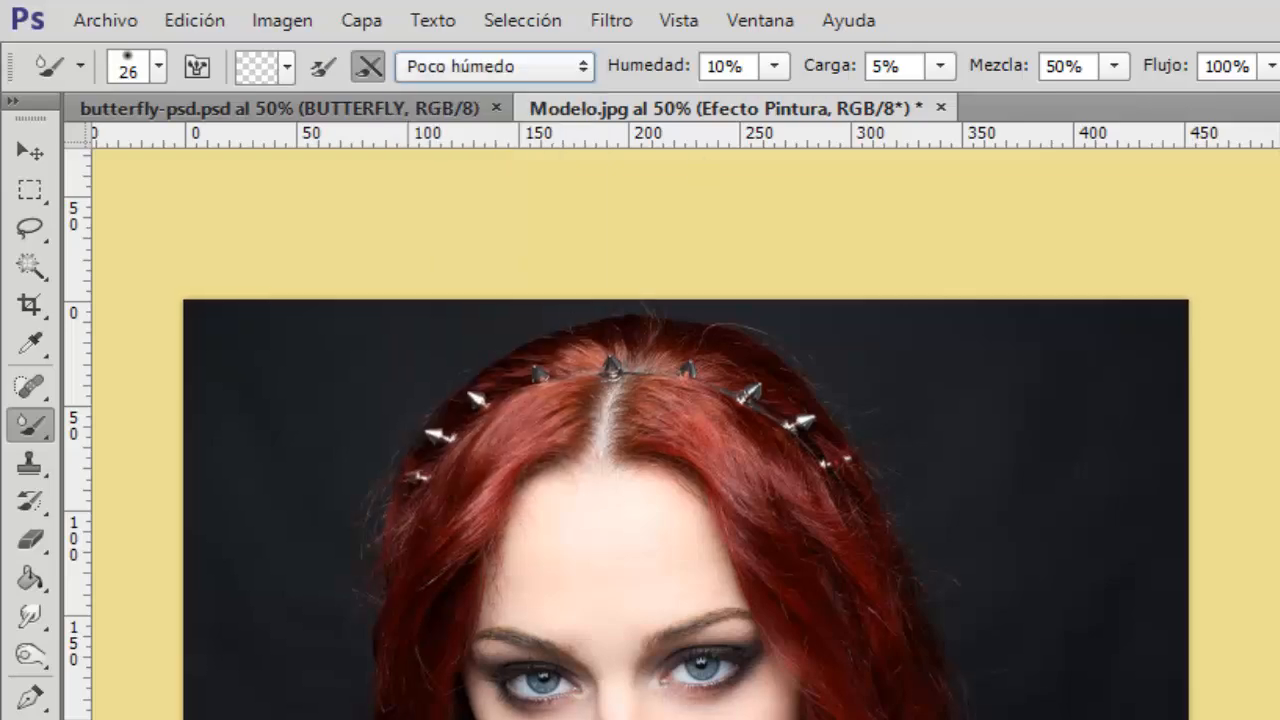
Examine the mixer brush's tip presets, size and hardness over the model's face
{"action": "key", "text": "ctrl+plus"}
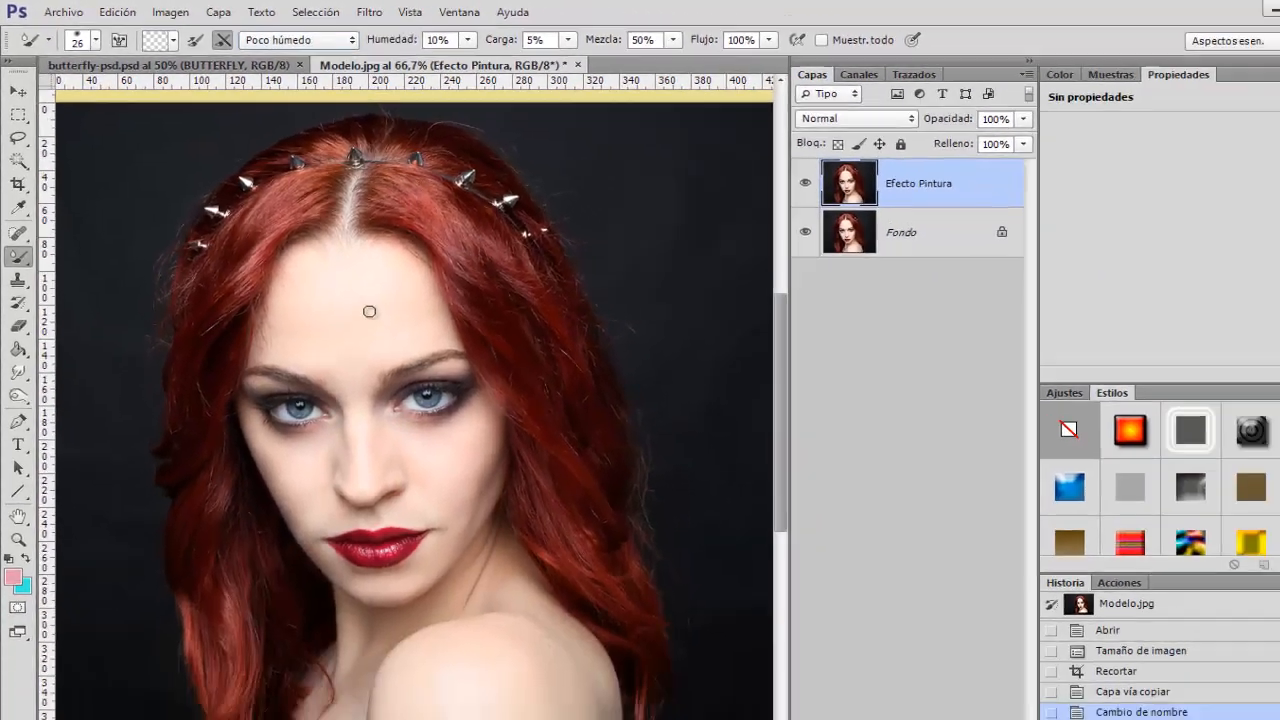
{"action": "right_click", "coordinate": [450, 374]}
{"action": "mouse_move", "coordinate": [698, 430]}
{"action": "left_mouse_down"}
{"action": "mouse_move", "coordinate": [703, 543]}
{"action": "mouse_move", "coordinate": [710, 418]}
{"action": "left_mouse_up"}
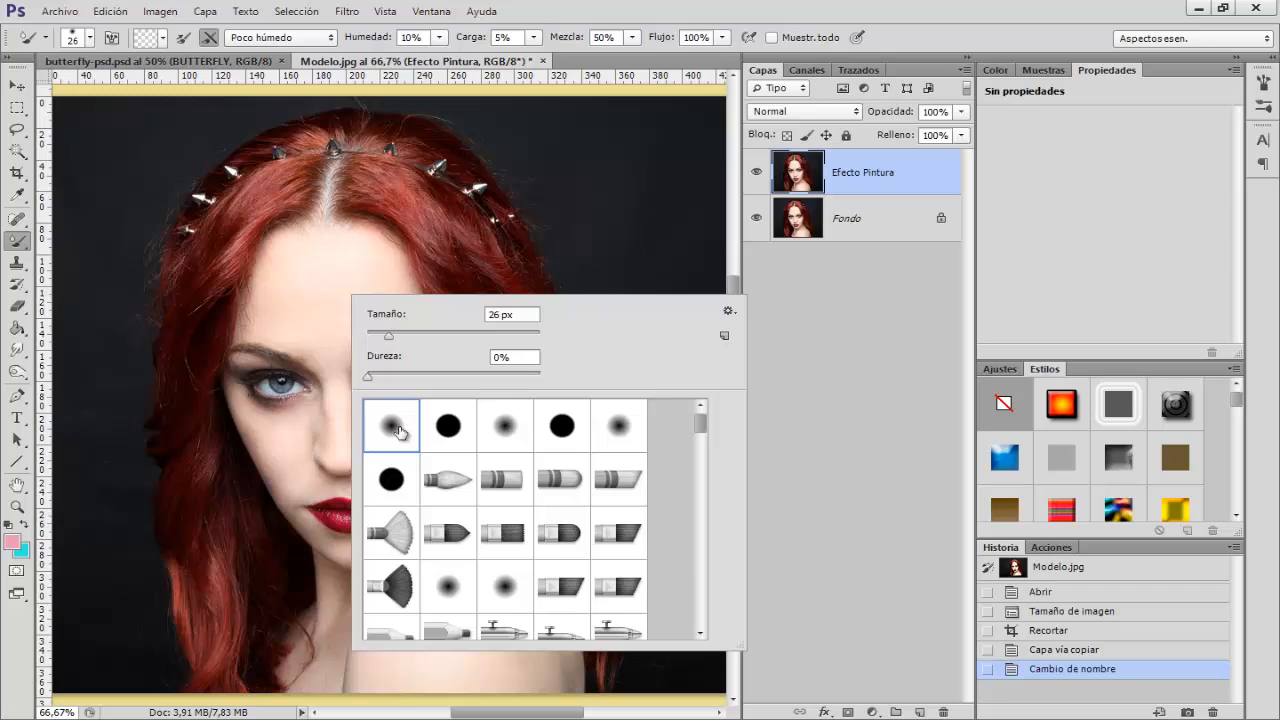
{"action": "left_click", "coordinate": [323, 299]}
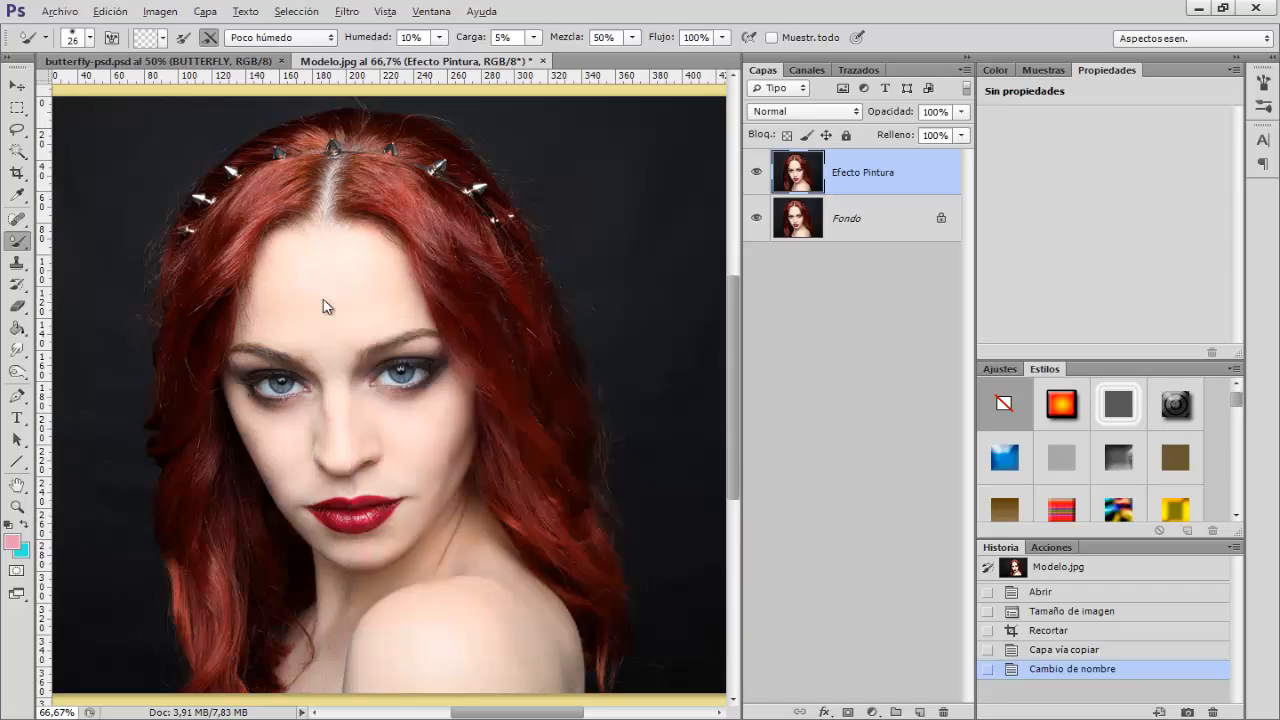
Examine the model's forehead, cheeks, eyes and lips up close to plan the direction of the brush strokes
{"action": "left_click_drag", "start_coordinate": [323, 298], "coordinate": [331, 296]}
{"action": "key", "text": "ctrl+plus"}
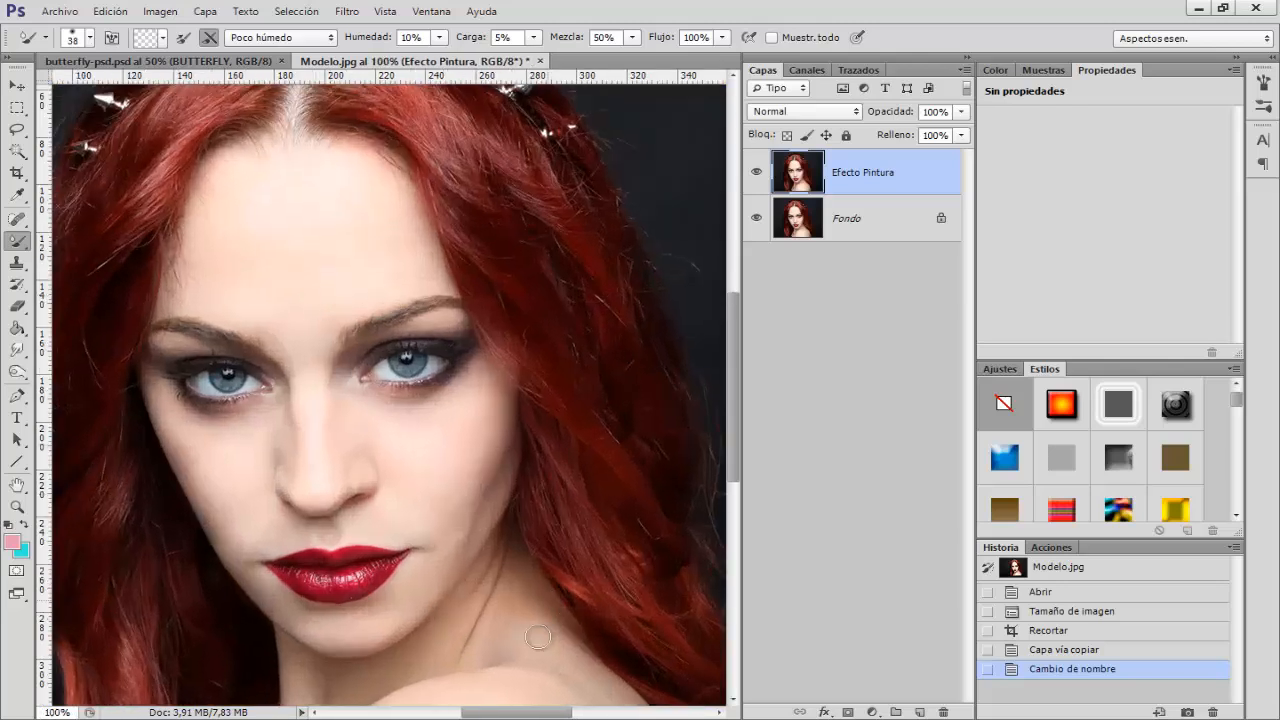
{"action": "mouse_move", "coordinate": [531, 714]}
{"action": "left_mouse_down"}
{"action": "mouse_move", "coordinate": [502, 712]}
{"action": "mouse_move", "coordinate": [517, 711]}
{"action": "left_mouse_up"}
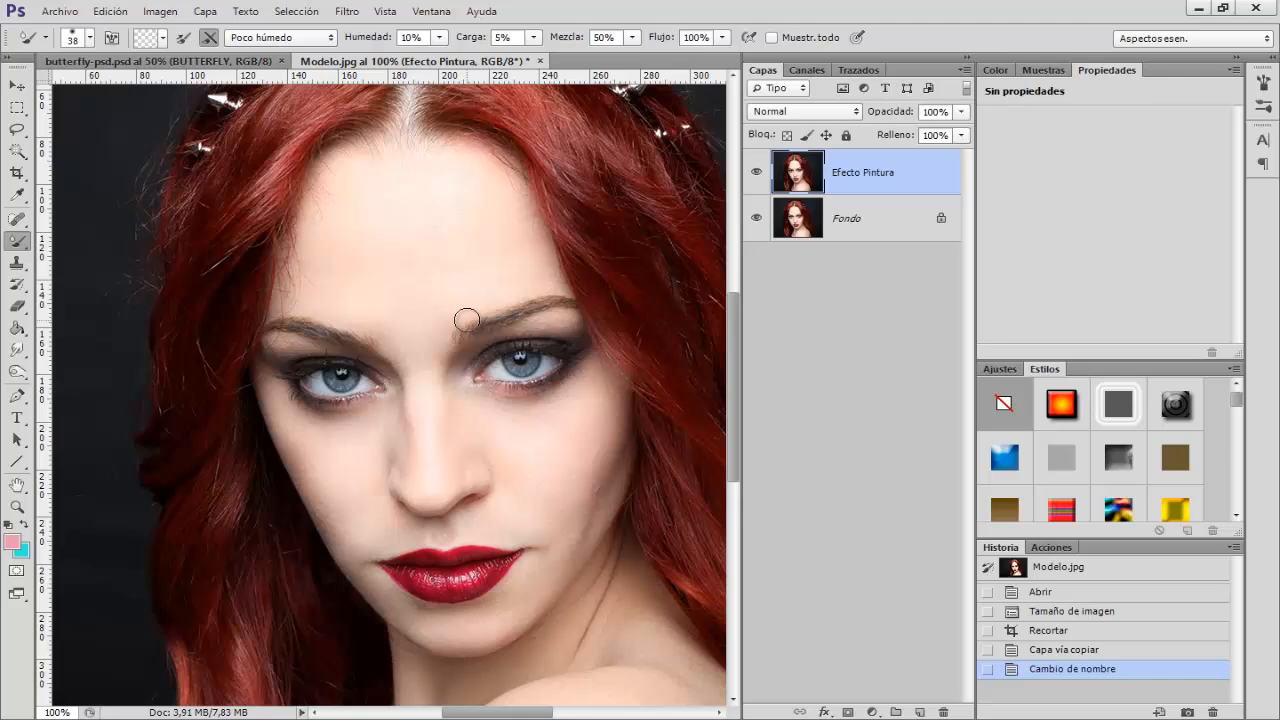
{"action": "mouse_move", "coordinate": [228, 300]}
{"action": "left_mouse_down"}
{"action": "mouse_move", "coordinate": [373, 163]}
{"action": "mouse_move", "coordinate": [390, 165]}
{"action": "mouse_move", "coordinate": [365, 235]}
{"action": "left_mouse_up"}
{"action": "mouse_move", "coordinate": [577, 298]}
{"action": "left_mouse_down"}
{"action": "mouse_move", "coordinate": [485, 425]}
{"action": "mouse_move", "coordinate": [573, 298]}
{"action": "left_mouse_up"}
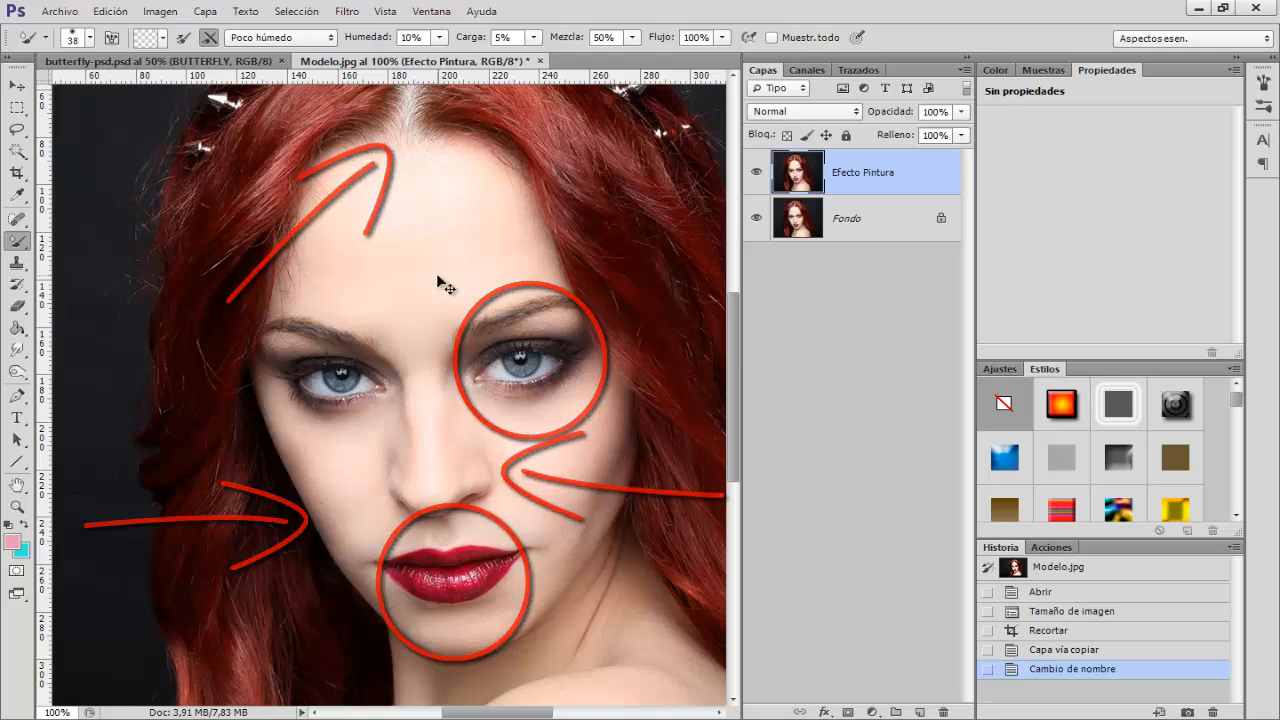
{"action": "key", "text": "ctrl+plus"}
{"action": "scroll", "coordinate": [445, 271], "scroll_direction": "up", "scroll_amount": 5}
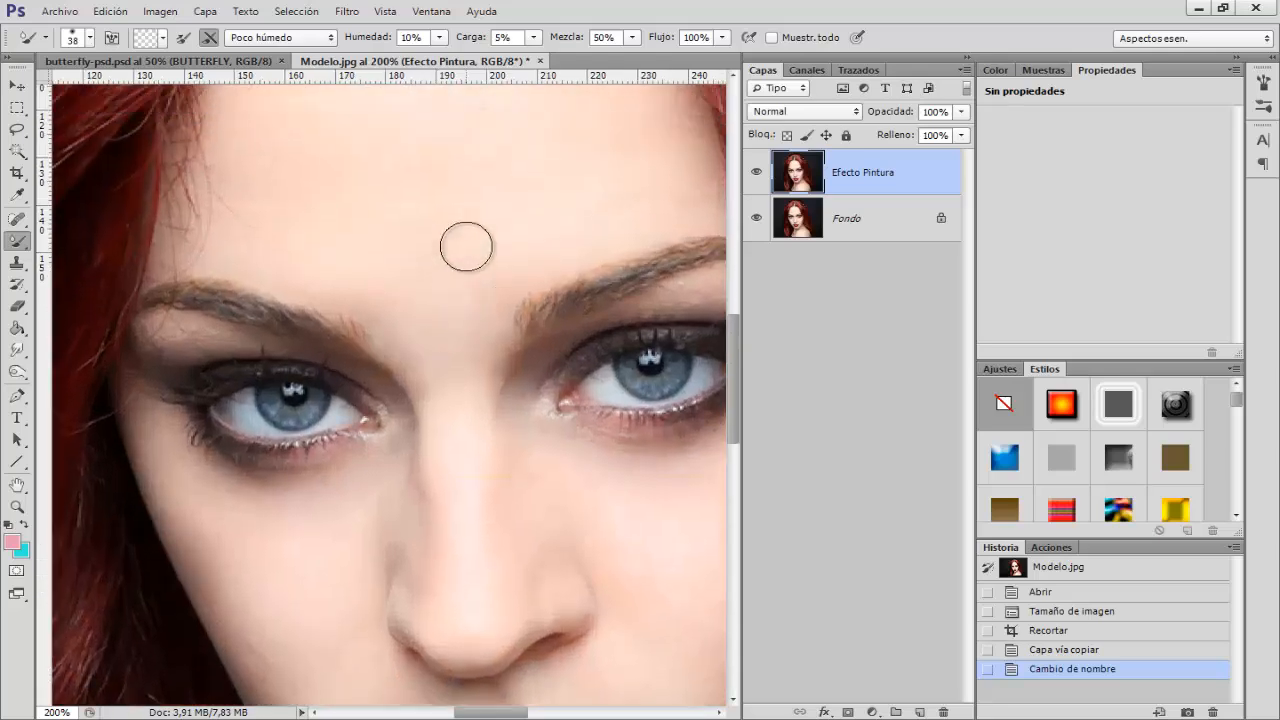
{"action": "scroll", "coordinate": [372, 225], "scroll_direction": "up", "scroll_amount": 2}
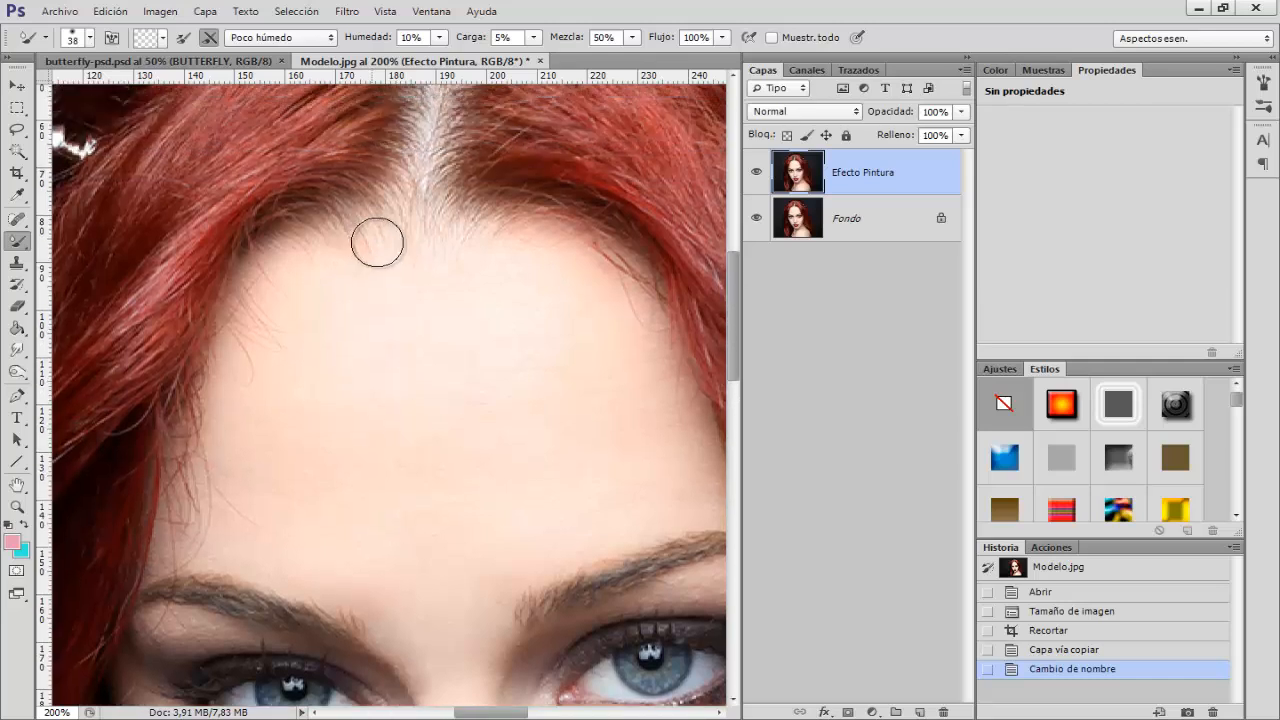
Blend the fine hairs along the central hairline into the forehead using a 9 px mixer brush
{"action": "mouse_move", "coordinate": [440, 258]}
{"action": "left_mouse_down"}
{"action": "mouse_move", "coordinate": [419, 268]}
{"action": "mouse_move", "coordinate": [452, 262]}
{"action": "left_mouse_up"}
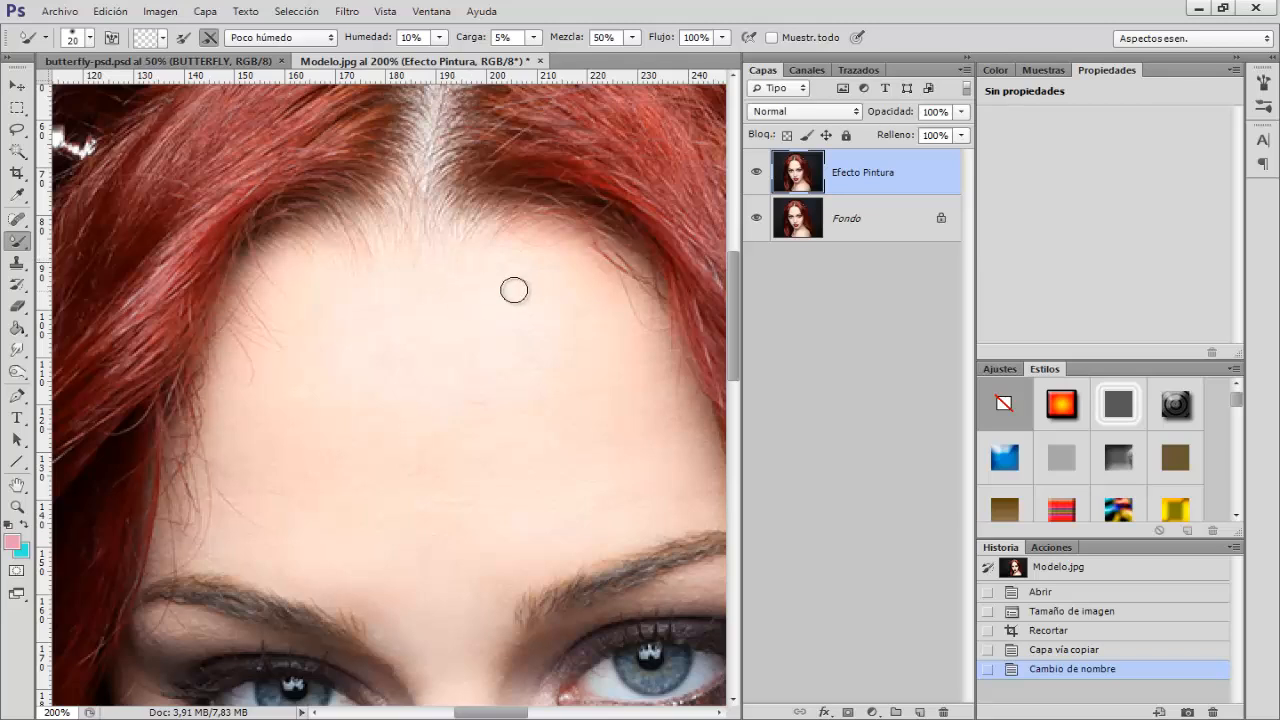
{"action": "scroll", "coordinate": [510, 288], "scroll_direction": "up", "scroll_amount": 1}
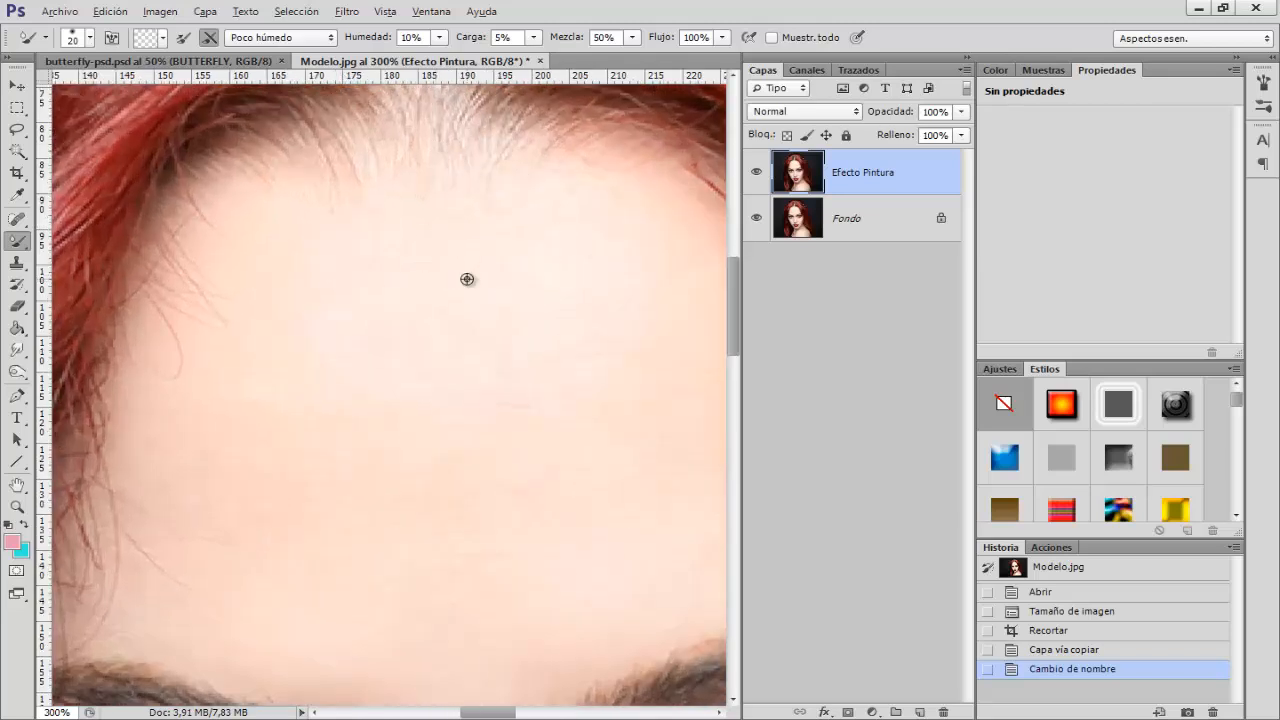
{"action": "left_click_drag", "start_coordinate": [466, 277], "coordinate": [447, 277]}
{"action": "scroll", "coordinate": [483, 264], "scroll_direction": "down", "scroll_amount": 3}
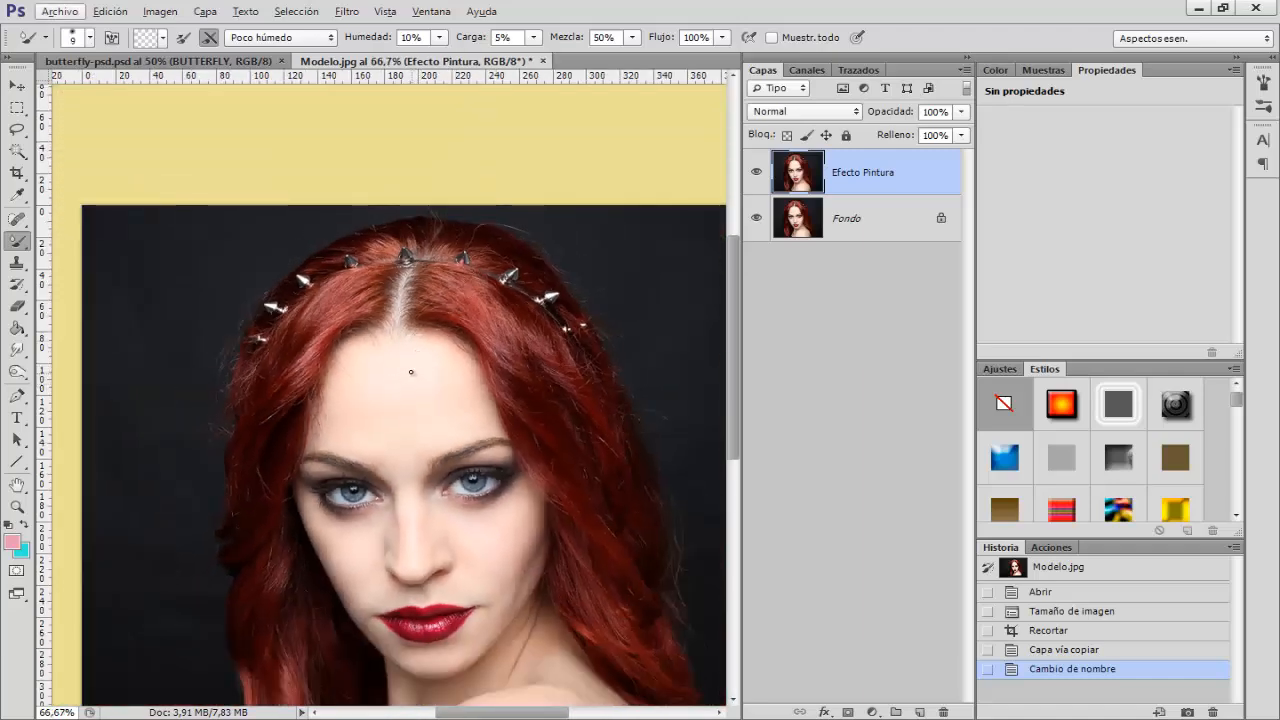
{"action": "scroll", "coordinate": [408, 363], "scroll_direction": "up", "scroll_amount": 3}
{"action": "scroll", "coordinate": [525, 178], "scroll_direction": "up", "scroll_amount": 2}
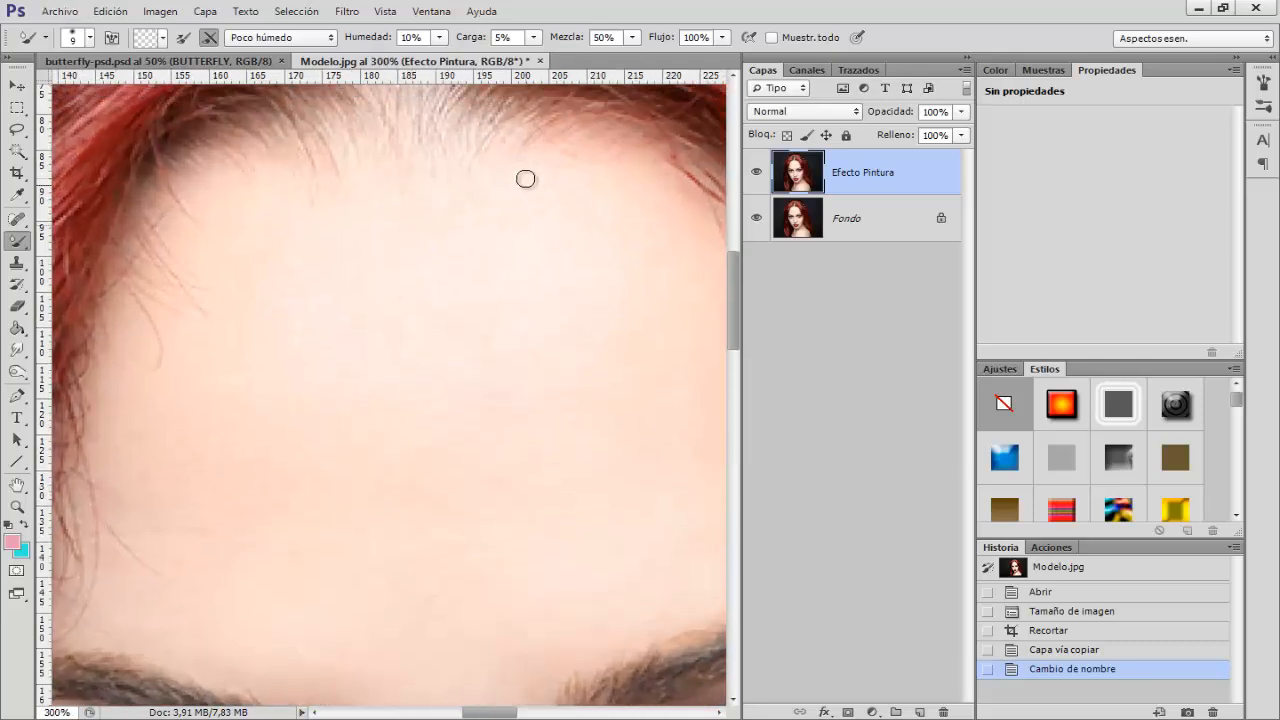
{"action": "scroll", "coordinate": [525, 178], "scroll_direction": "up", "scroll_amount": 3}
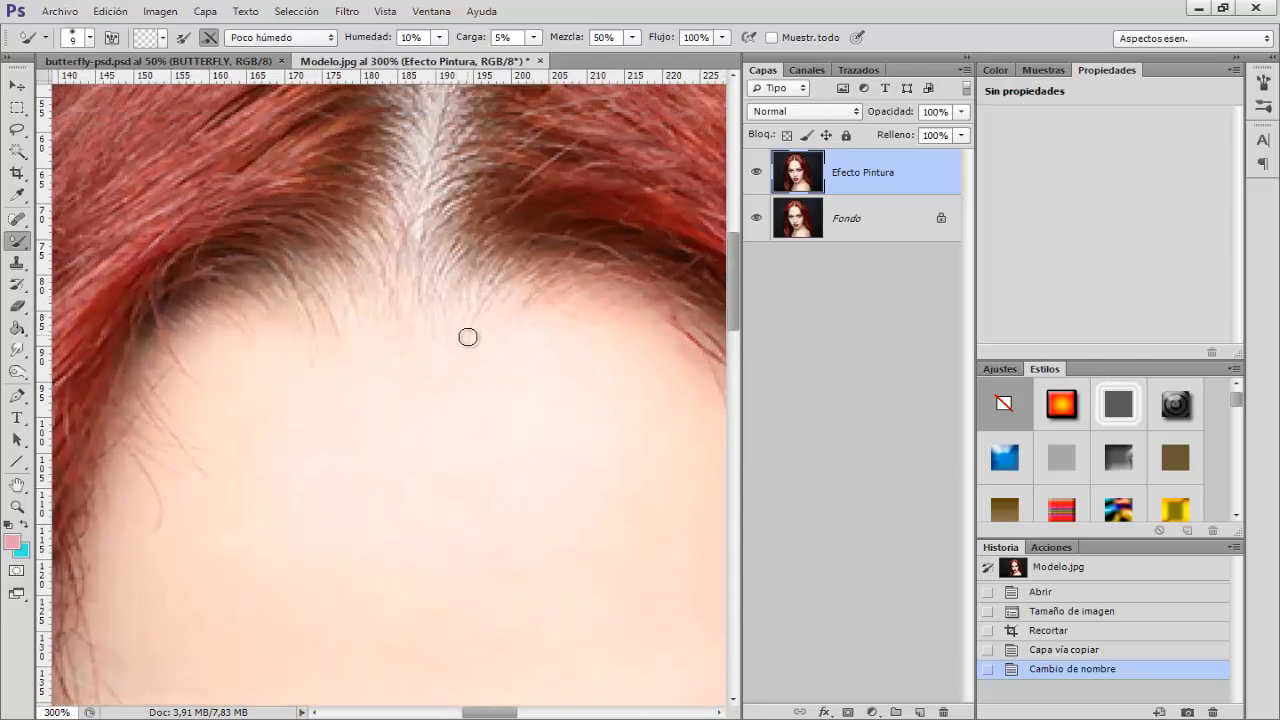
{"action": "mouse_move", "coordinate": [486, 306]}
{"action": "left_mouse_down"}
{"action": "mouse_move", "coordinate": [465, 335]}
{"action": "mouse_move", "coordinate": [511, 276]}
{"action": "mouse_move", "coordinate": [490, 330]}
{"action": "mouse_move", "coordinate": [550, 284]}
{"action": "mouse_move", "coordinate": [529, 322]}
{"action": "mouse_move", "coordinate": [578, 276]}
{"action": "mouse_move", "coordinate": [566, 310]}
{"action": "mouse_move", "coordinate": [610, 288]}
{"action": "mouse_move", "coordinate": [595, 311]}
{"action": "mouse_move", "coordinate": [644, 294]}
{"action": "mouse_move", "coordinate": [622, 320]}
{"action": "left_mouse_up"}
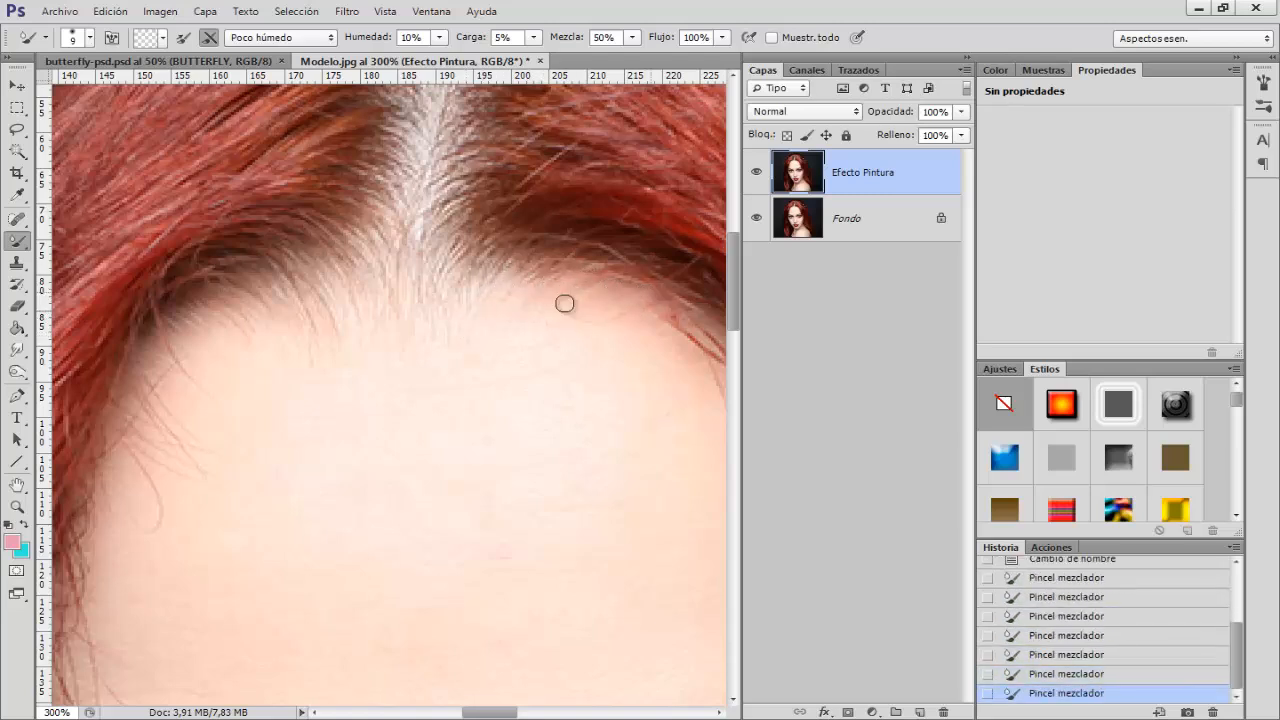
{"action": "left_click_drag", "start_coordinate": [485, 271], "coordinate": [451, 317]}
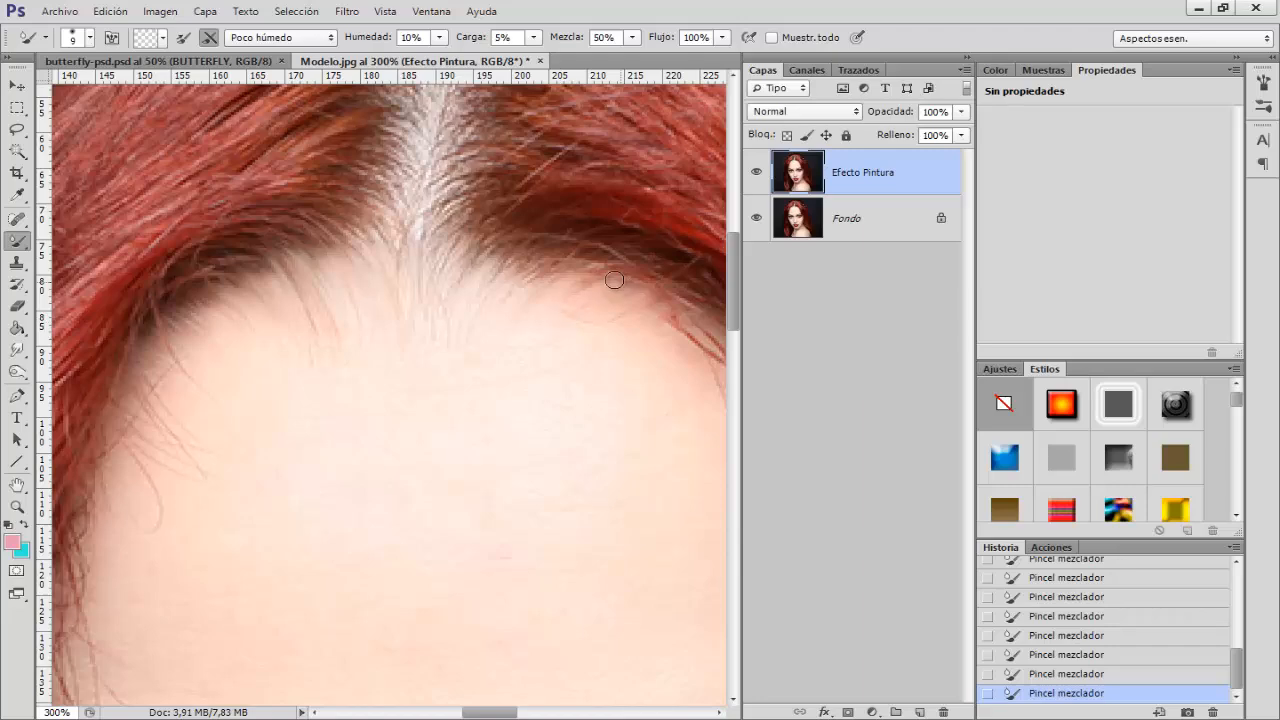
Smooth the upper forehead skin with a 28 px mixer brush and compare it with the original by toggling the Efecto Pintura layer
{"action": "key", "text": "ctrl+minus"}
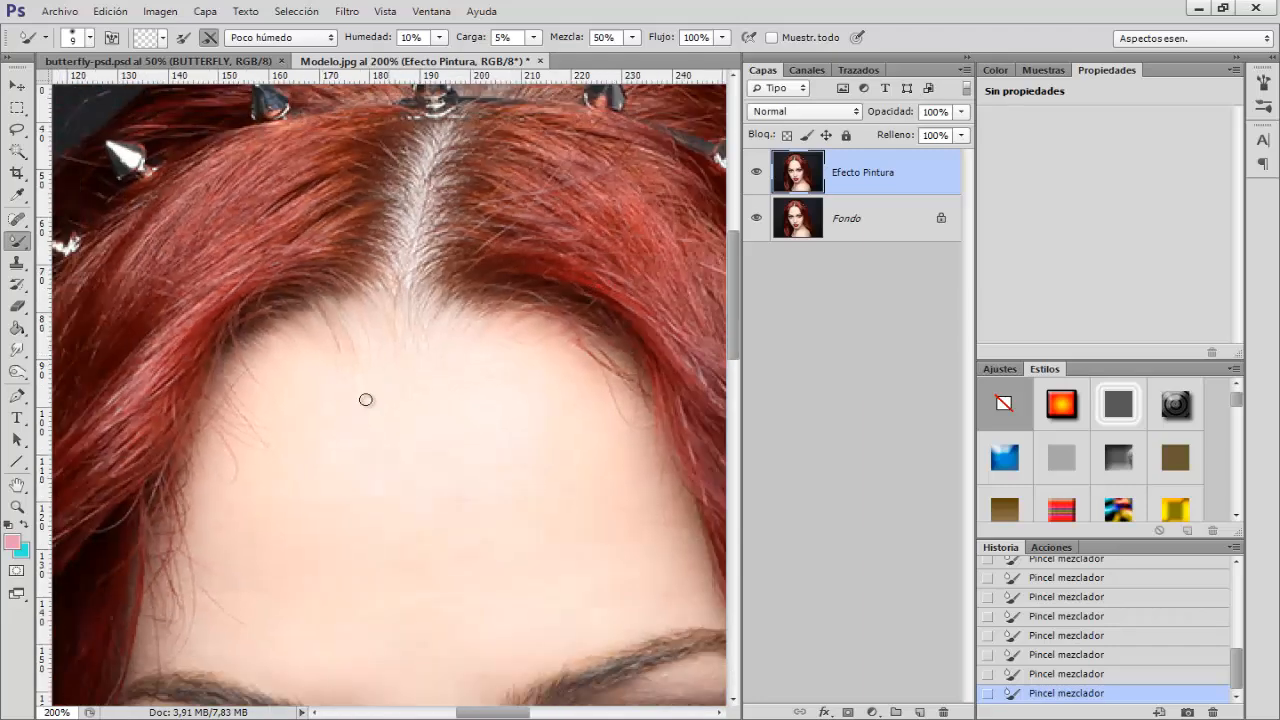
{"action": "mouse_move", "coordinate": [366, 400]}
{"action": "left_mouse_down"}
{"action": "mouse_move", "coordinate": [371, 417]}
{"action": "mouse_move", "coordinate": [391, 400]}
{"action": "left_mouse_up"}
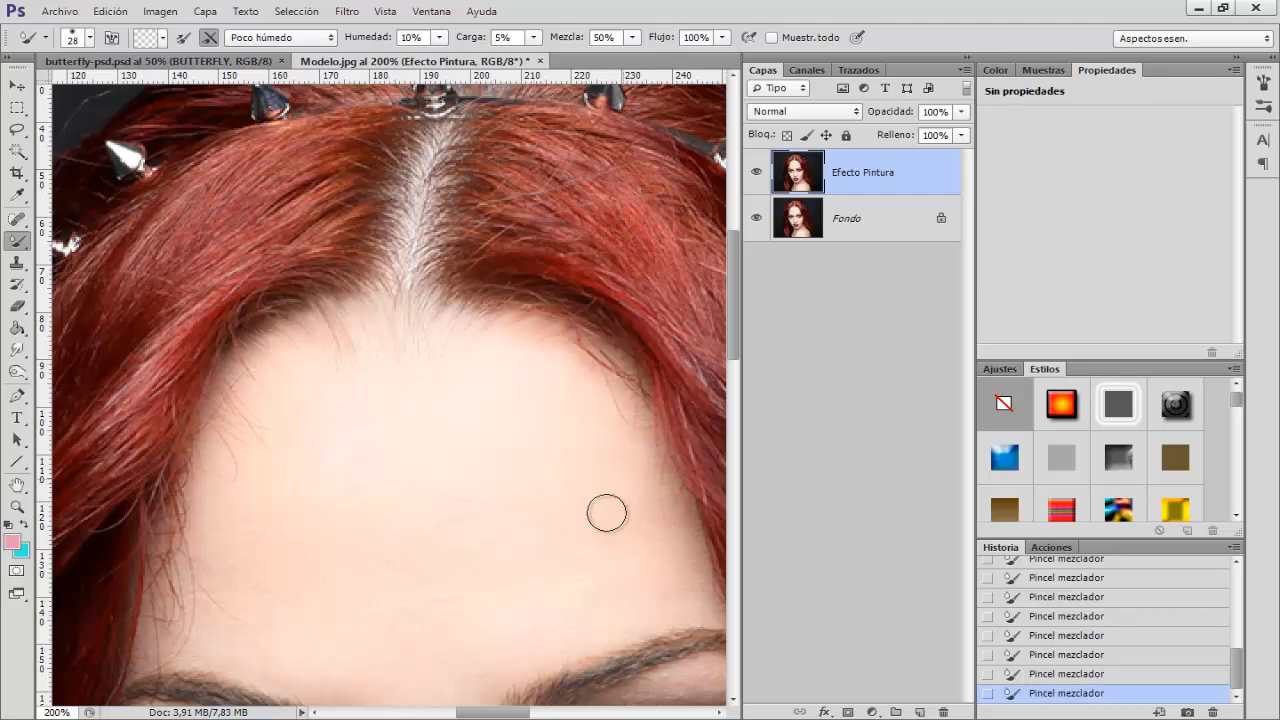
{"action": "left_click", "coordinate": [757, 174]}
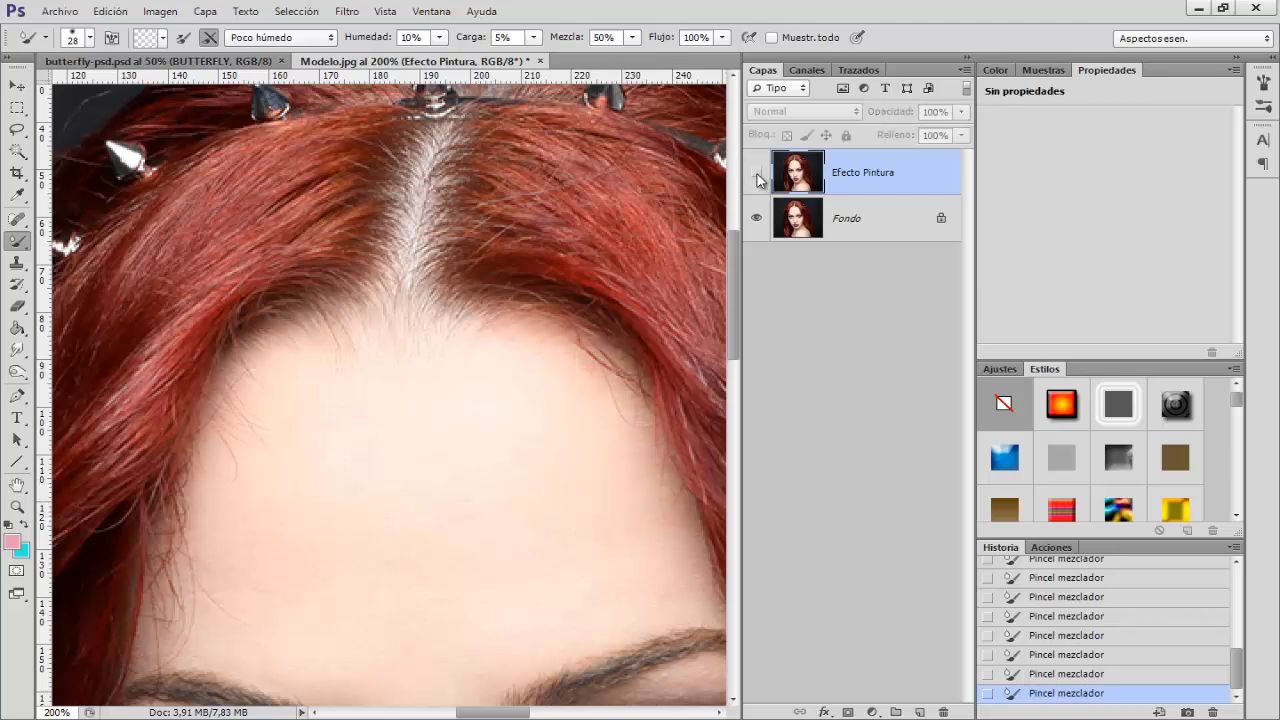
{"action": "left_click", "coordinate": [757, 174]}
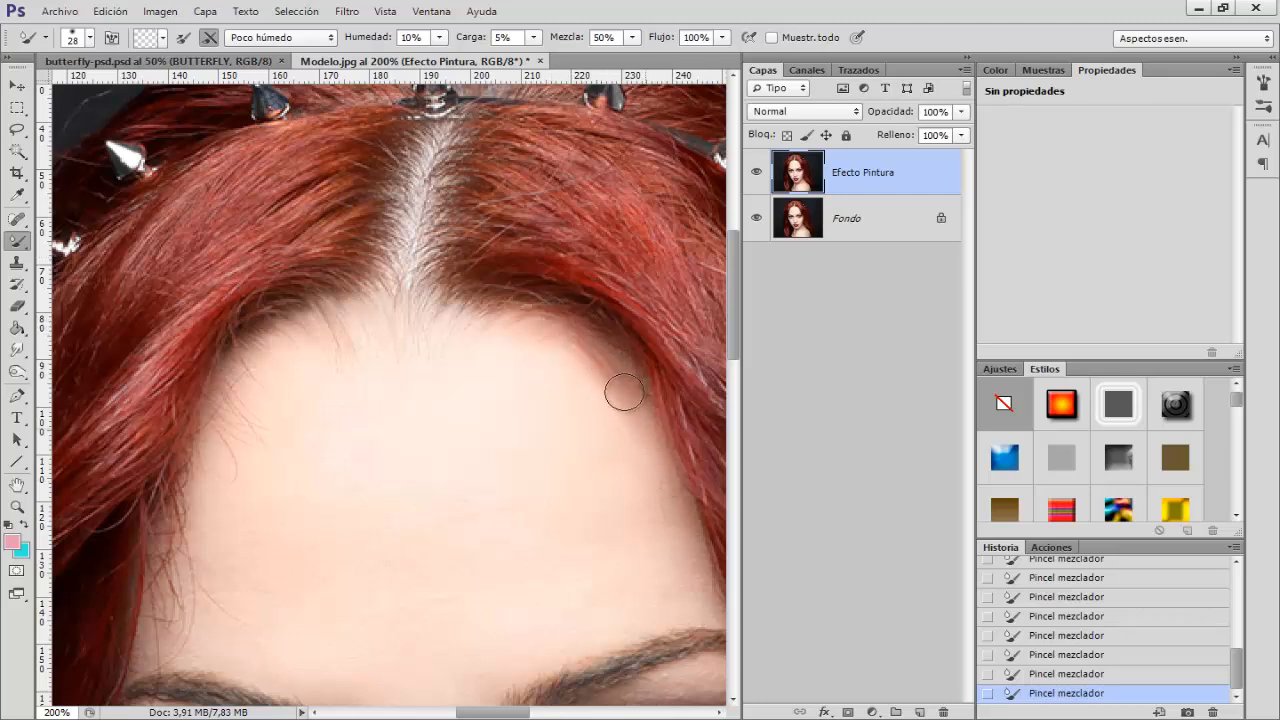
Blend the stray hairs down both sides of the forehead, reducing the brush to 19 px, and compare with the original photo
{"action": "scroll", "coordinate": [664, 398], "scroll_direction": "down", "scroll_amount": 2}
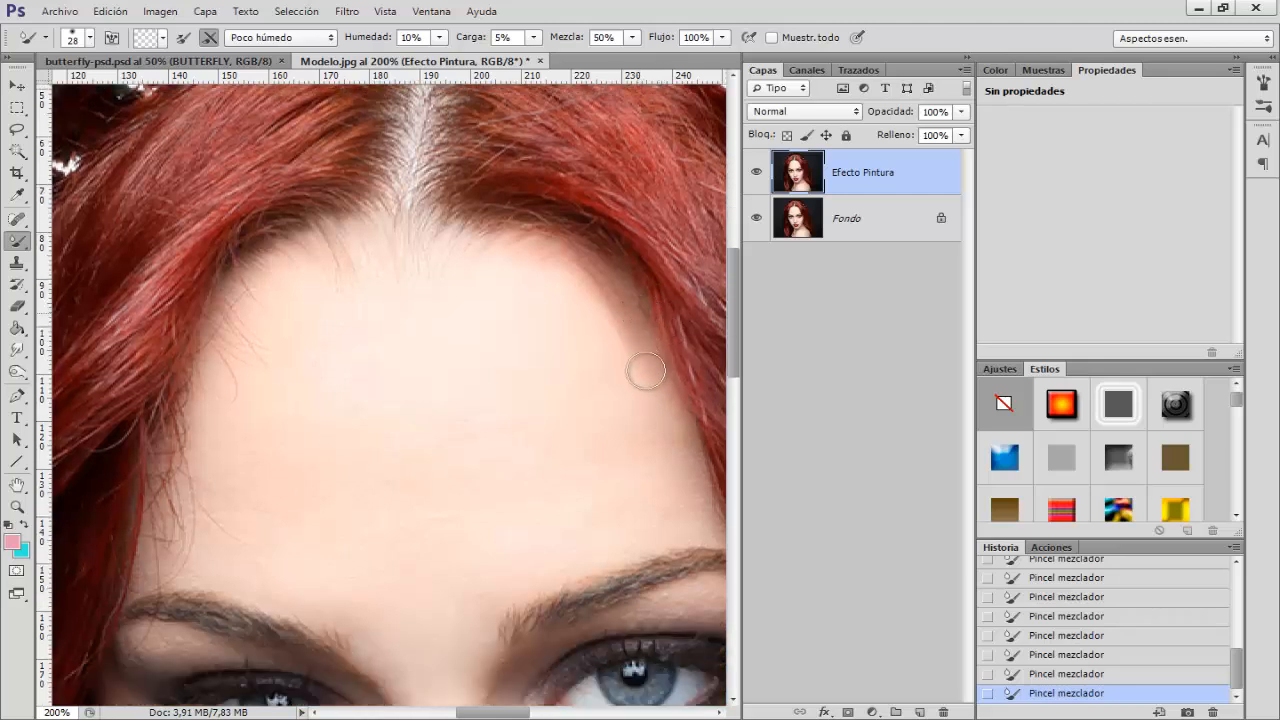
{"action": "scroll", "coordinate": [660, 380], "scroll_direction": "down", "scroll_amount": 1}
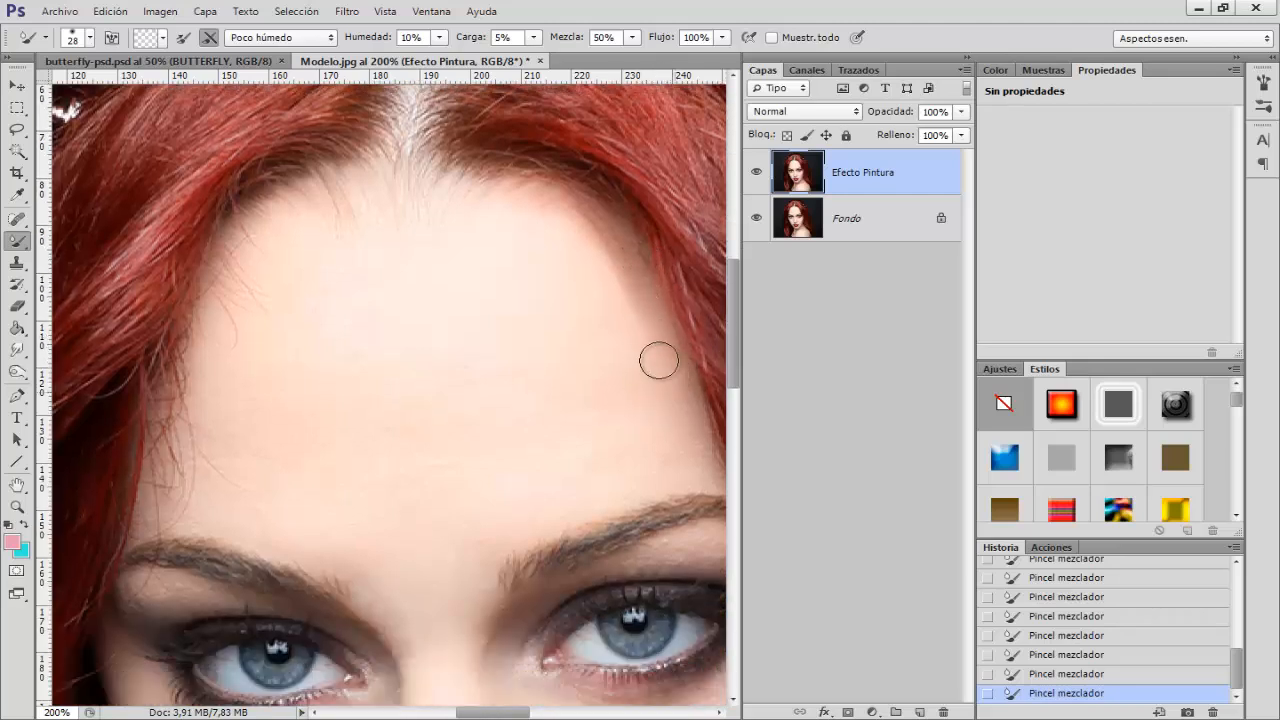
{"action": "scroll", "coordinate": [652, 320], "scroll_direction": "down", "scroll_amount": 1}
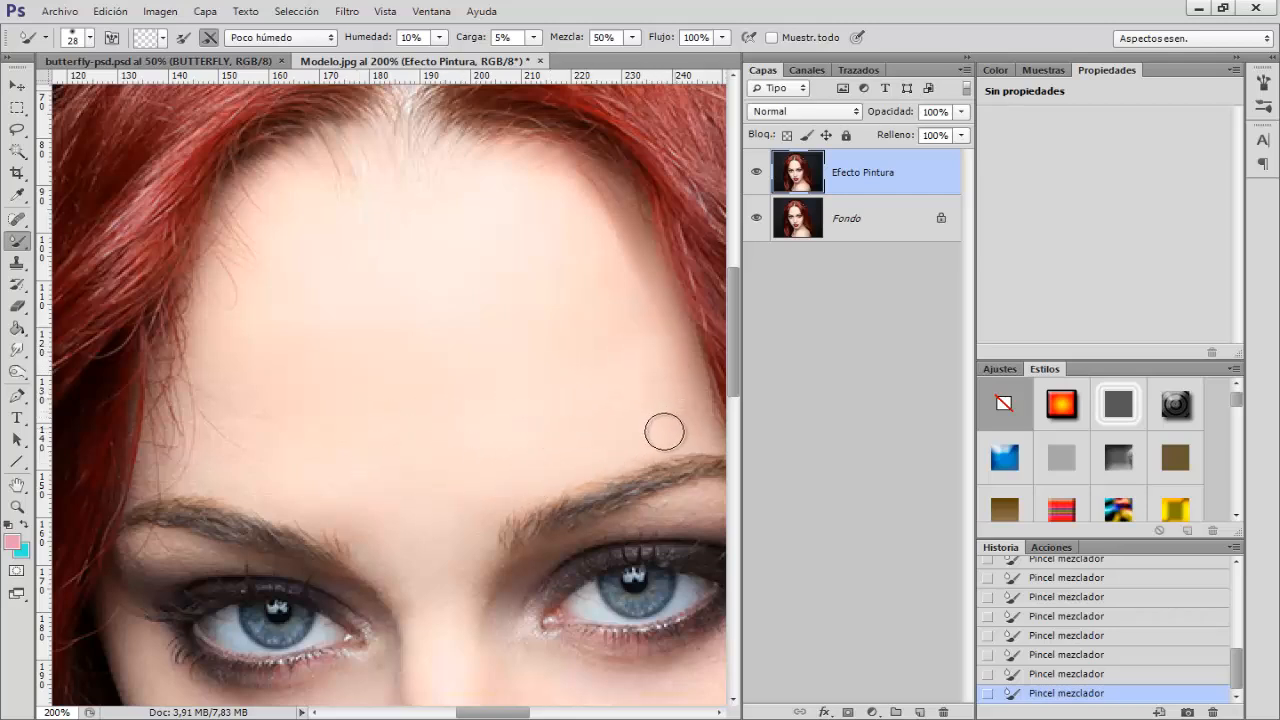
{"action": "scroll", "coordinate": [670, 420], "scroll_direction": "down", "scroll_amount": 1}
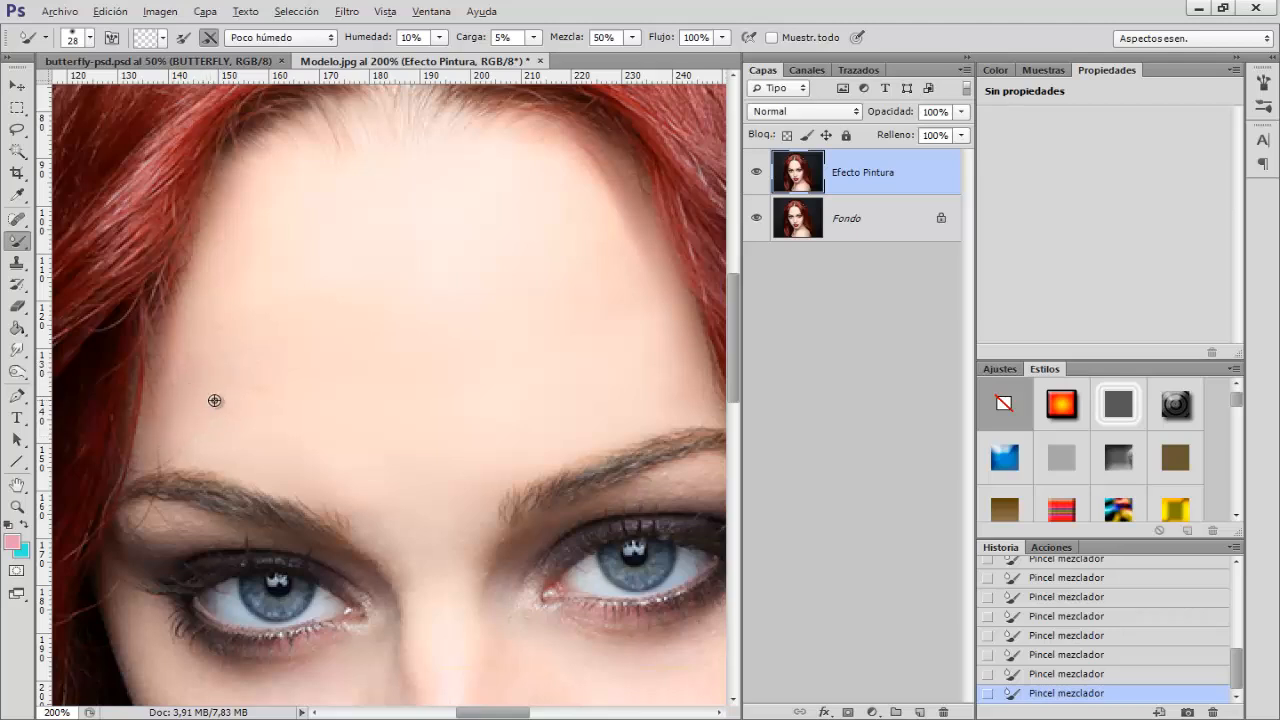
{"action": "left_click_drag", "start_coordinate": [217, 400], "coordinate": [213, 400]}
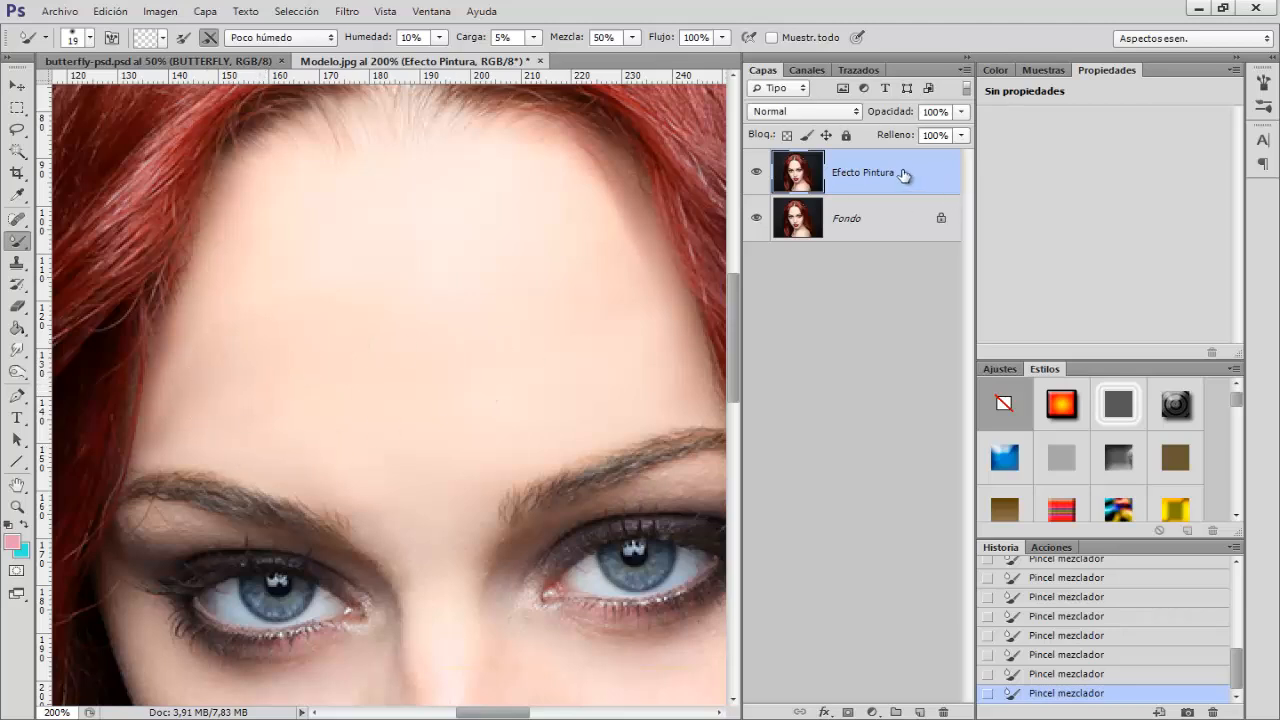
{"action": "left_click", "coordinate": [758, 174]}
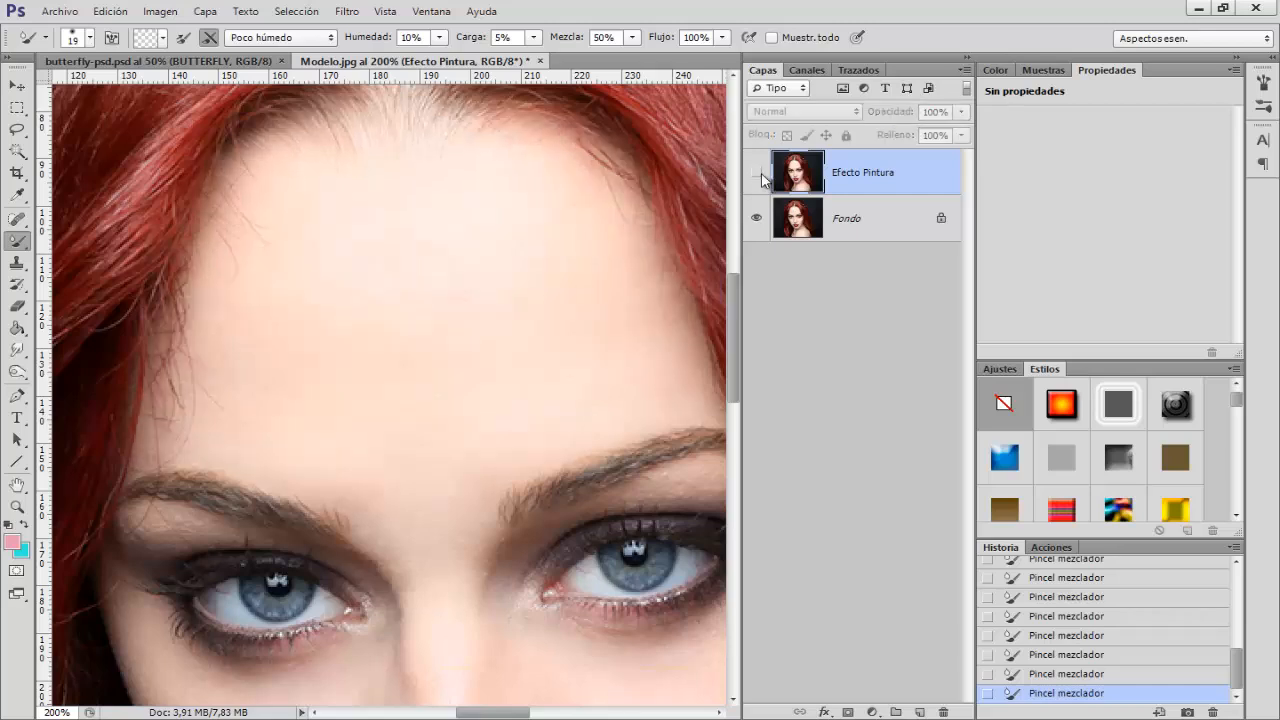
{"action": "left_click", "coordinate": [759, 175]}
Blend the inner end of the eyebrow on the image's right side with a 5 px mixer brush, following the hair direction
{"action": "scroll", "coordinate": [680, 258], "scroll_direction": "down", "scroll_amount": 3}
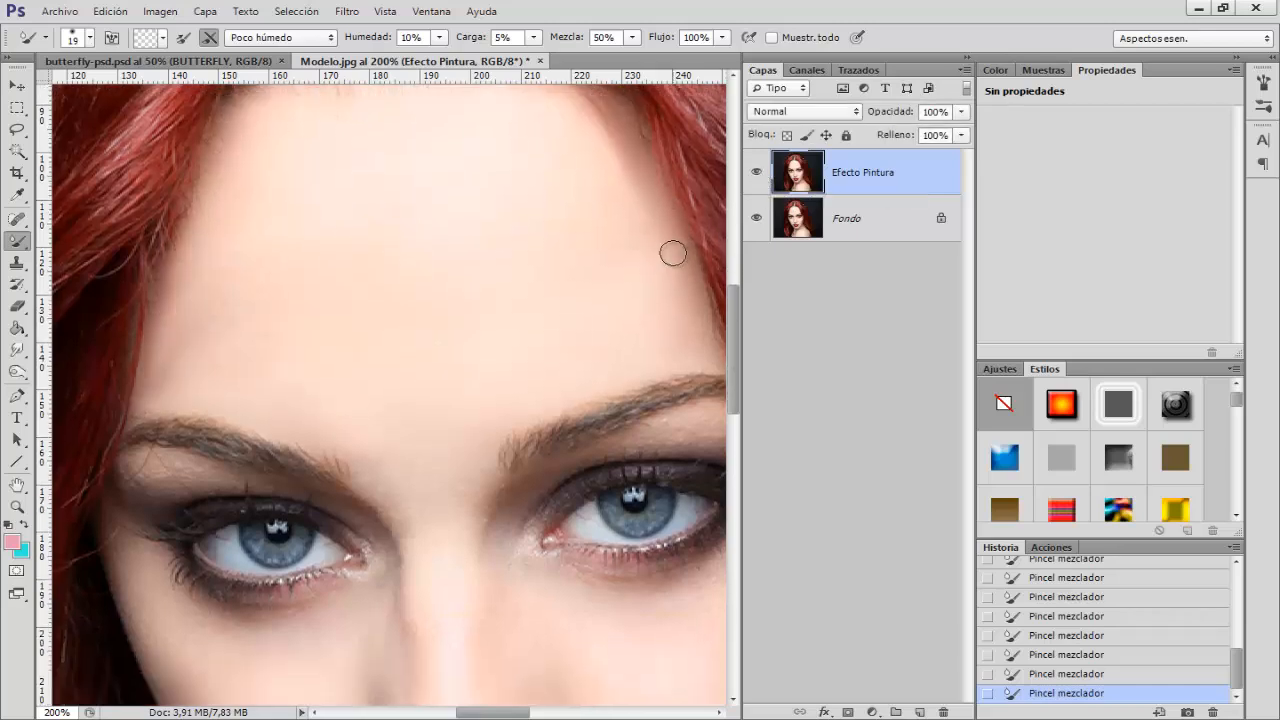
{"action": "key", "text": "bracketright"}
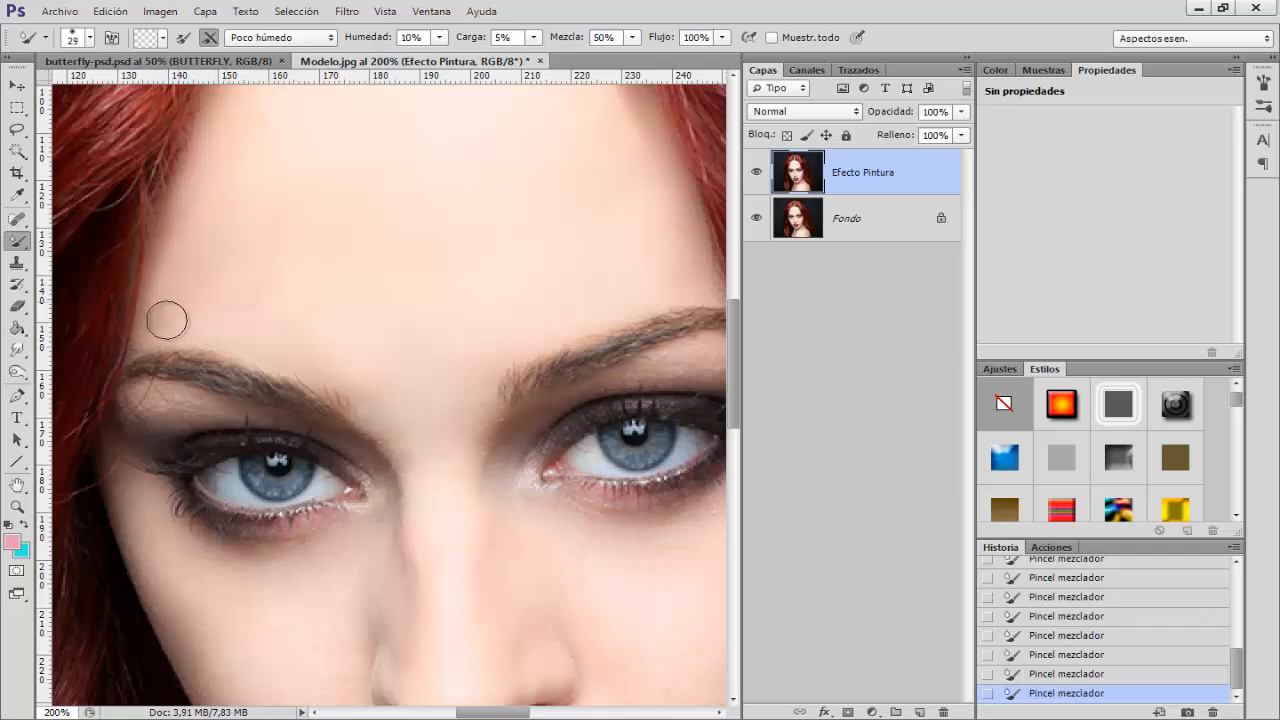
{"action": "scroll", "coordinate": [540, 300], "scroll_direction": "down", "scroll_amount": 2}
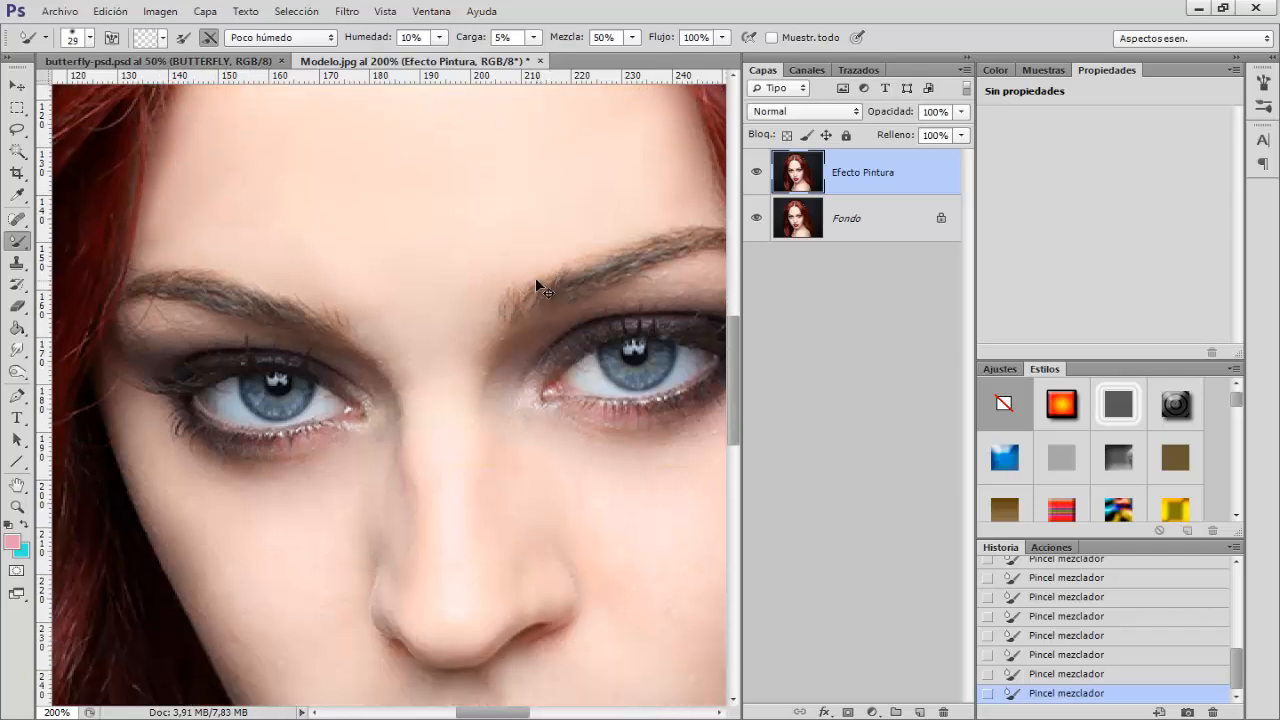
{"action": "left_click_drag", "start_coordinate": [505, 716], "coordinate": [513, 716]}
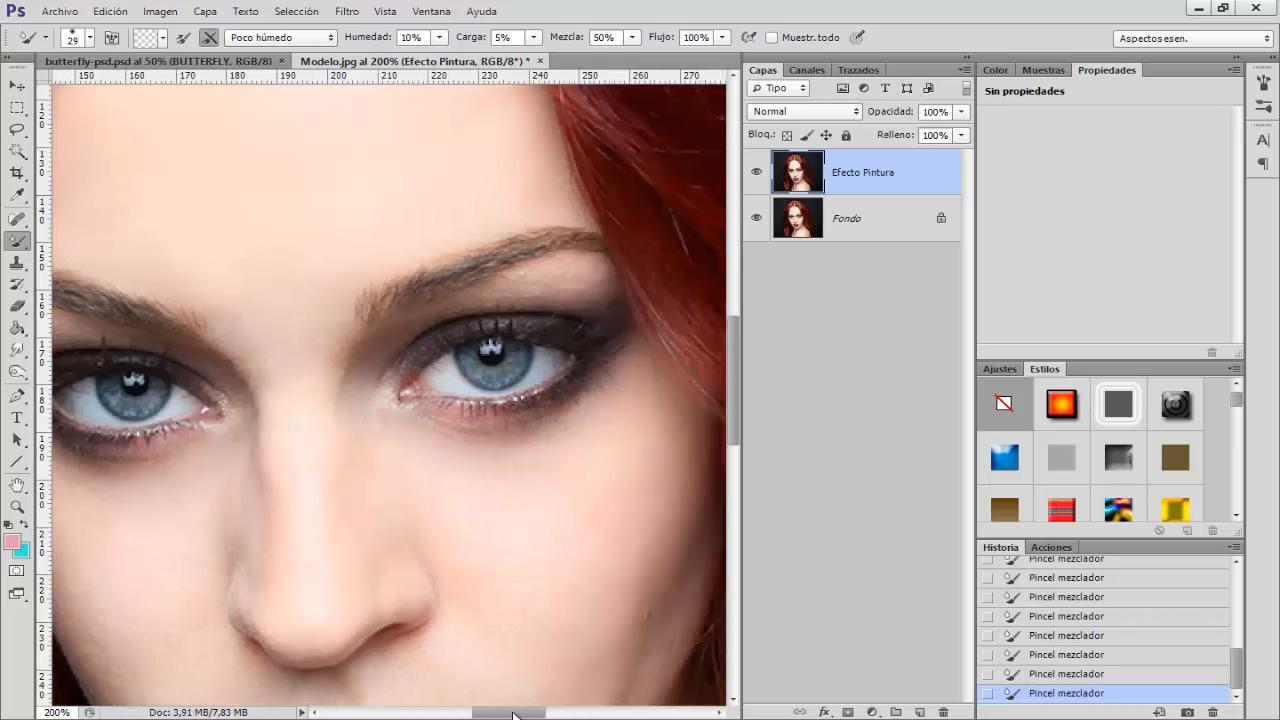
{"action": "key", "text": "ctrl+plus"}
{"action": "right_click", "coordinate": [444, 207], "text": "alt"}
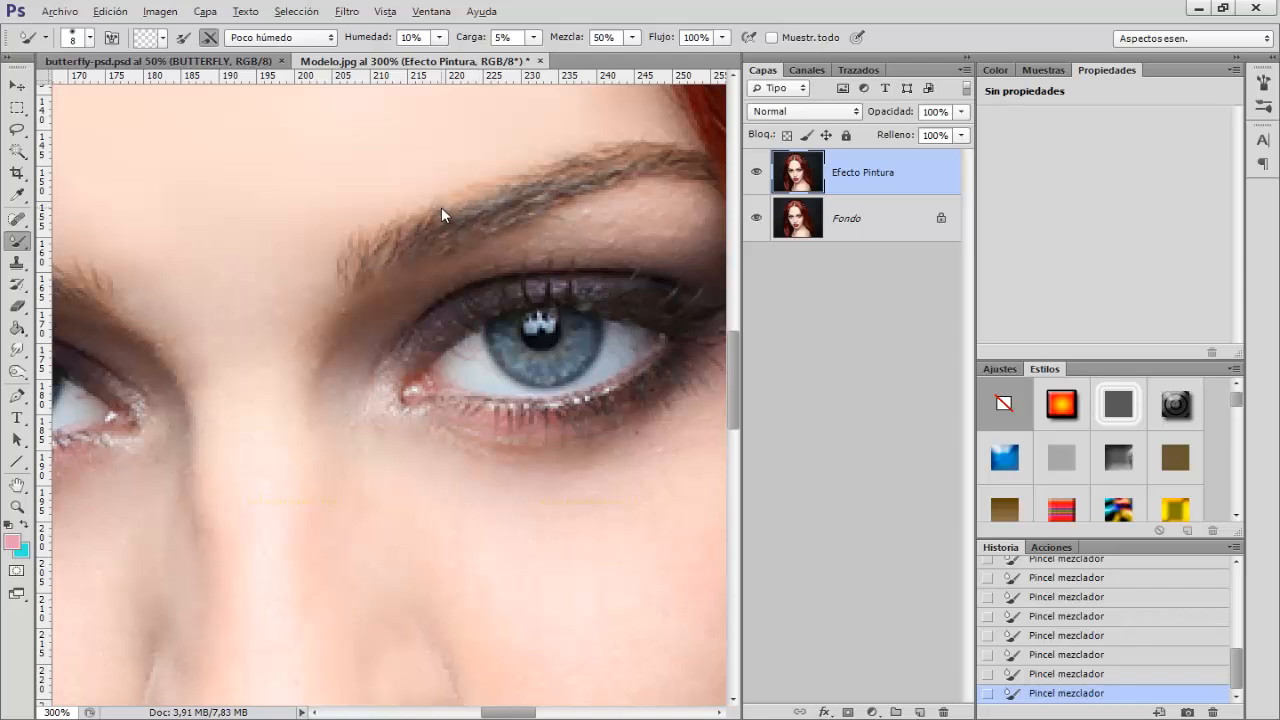
{"action": "left_click_drag", "start_coordinate": [441, 207], "coordinate": [436, 208]}
{"action": "left_click_drag", "start_coordinate": [335, 273], "coordinate": [355, 230]}
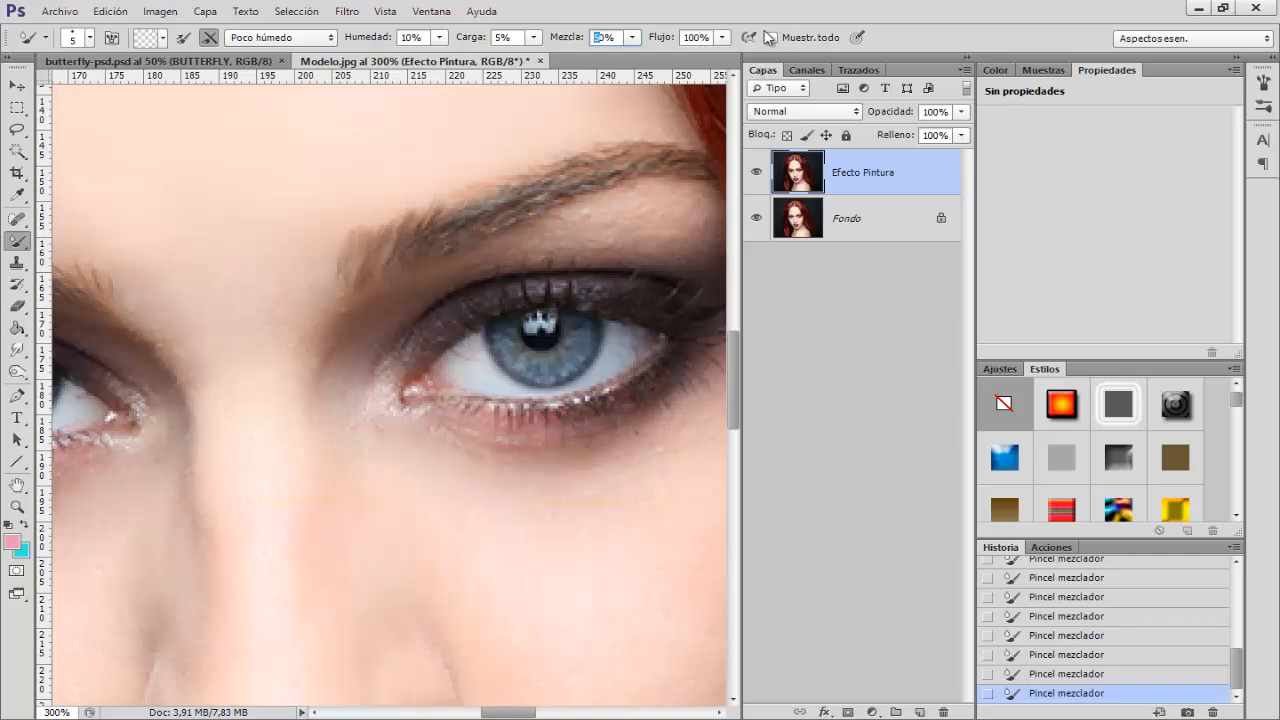
Set the brush's Mezcla to 30% and blend the rest of the same eyebrow out to its tail by the hair
{"action": "type", "text": "30"}
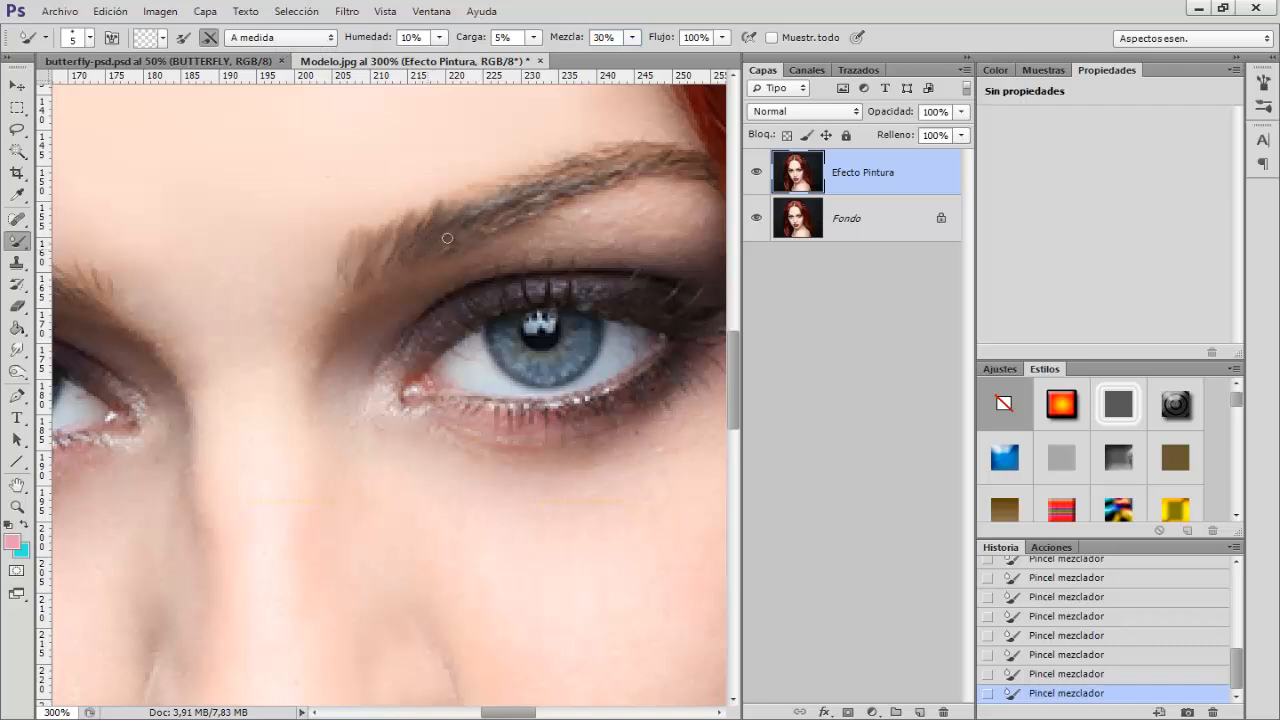
{"action": "mouse_move", "coordinate": [447, 238]}
{"action": "left_mouse_down"}
{"action": "mouse_move", "coordinate": [496, 186]}
{"action": "mouse_move", "coordinate": [439, 226]}
{"action": "mouse_move", "coordinate": [464, 204]}
{"action": "mouse_move", "coordinate": [491, 198]}
{"action": "mouse_move", "coordinate": [467, 219]}
{"action": "mouse_move", "coordinate": [516, 194]}
{"action": "left_mouse_up"}
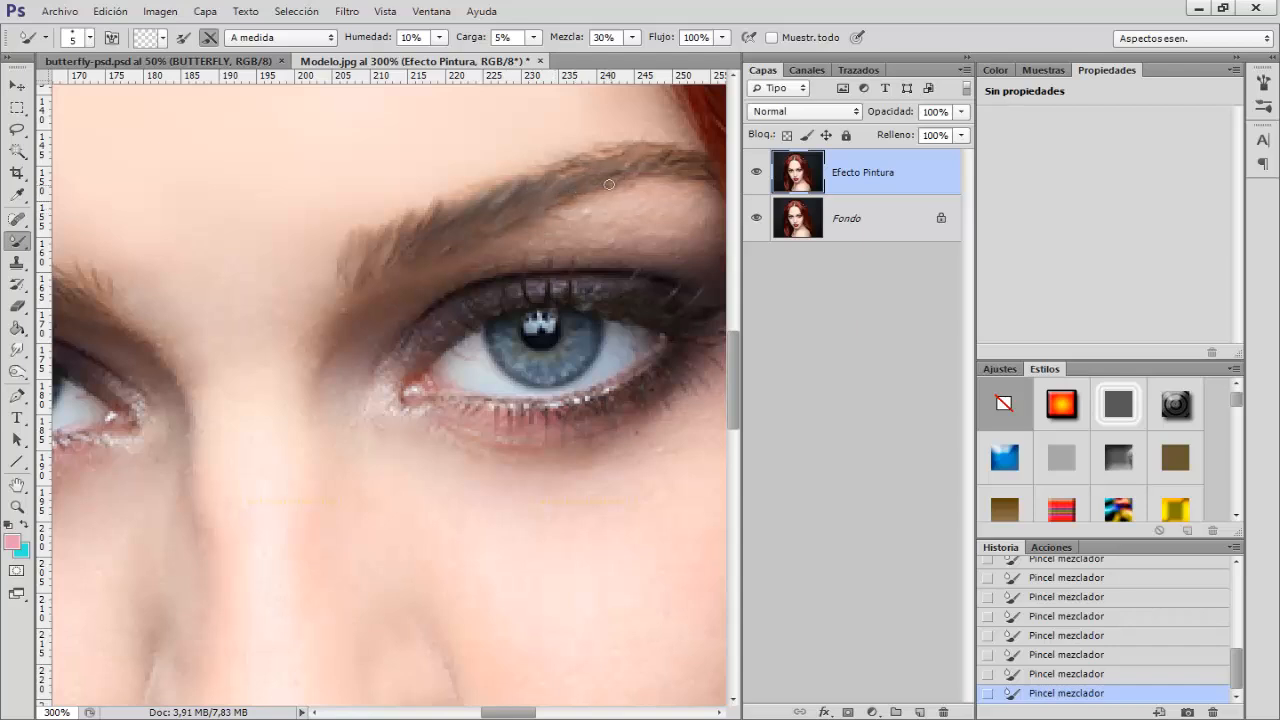
{"action": "left_click_drag", "start_coordinate": [647, 161], "coordinate": [395, 177]}
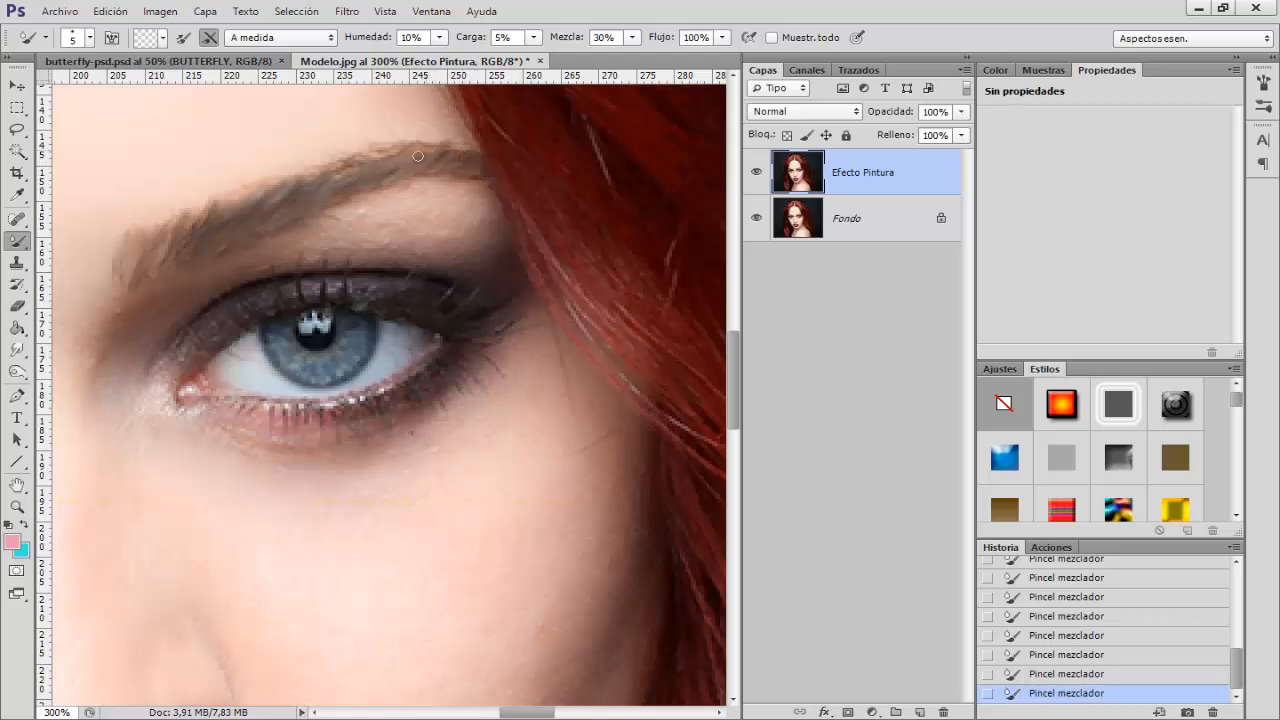
{"action": "scroll", "coordinate": [243, 189], "scroll_direction": "up", "scroll_amount": 3}
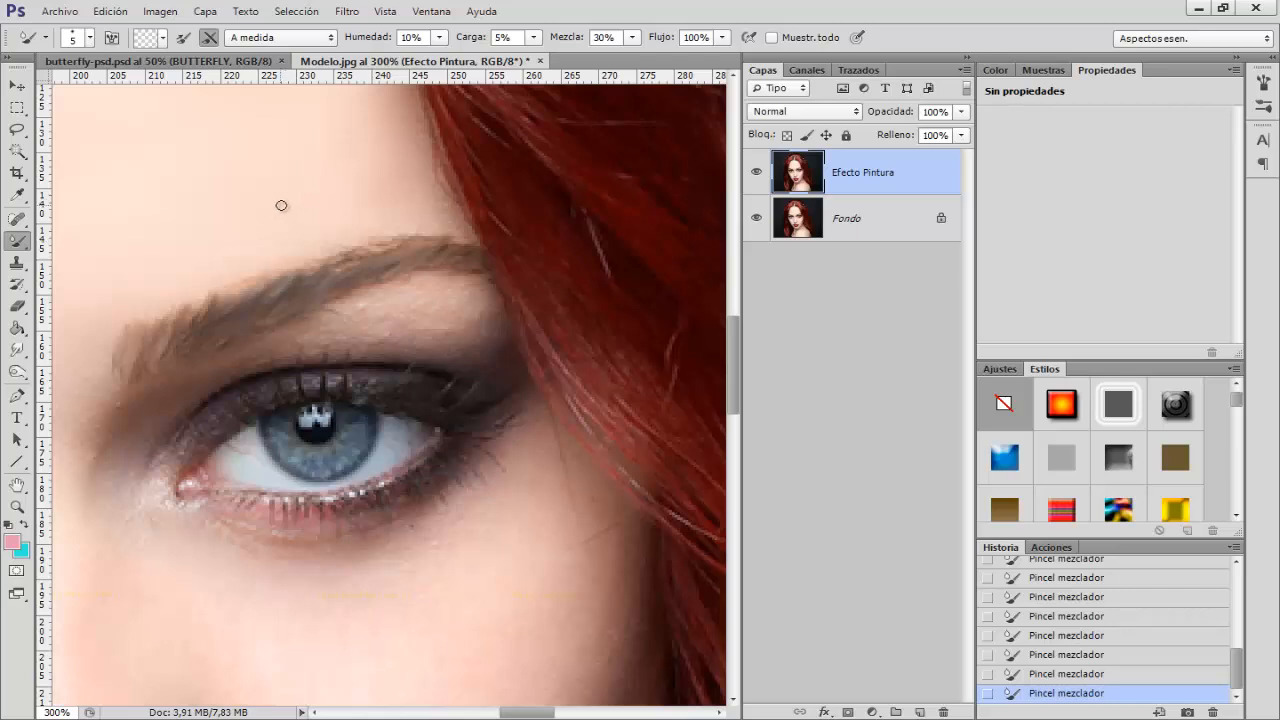
Blend the skin below the eyebrow on the image's right side at 14 px, and that eye's iris and inner corner at 6 px
{"action": "right_click", "coordinate": [288, 204], "text": "alt"}
{"action": "left_click_drag", "start_coordinate": [288, 204], "coordinate": [293, 203]}
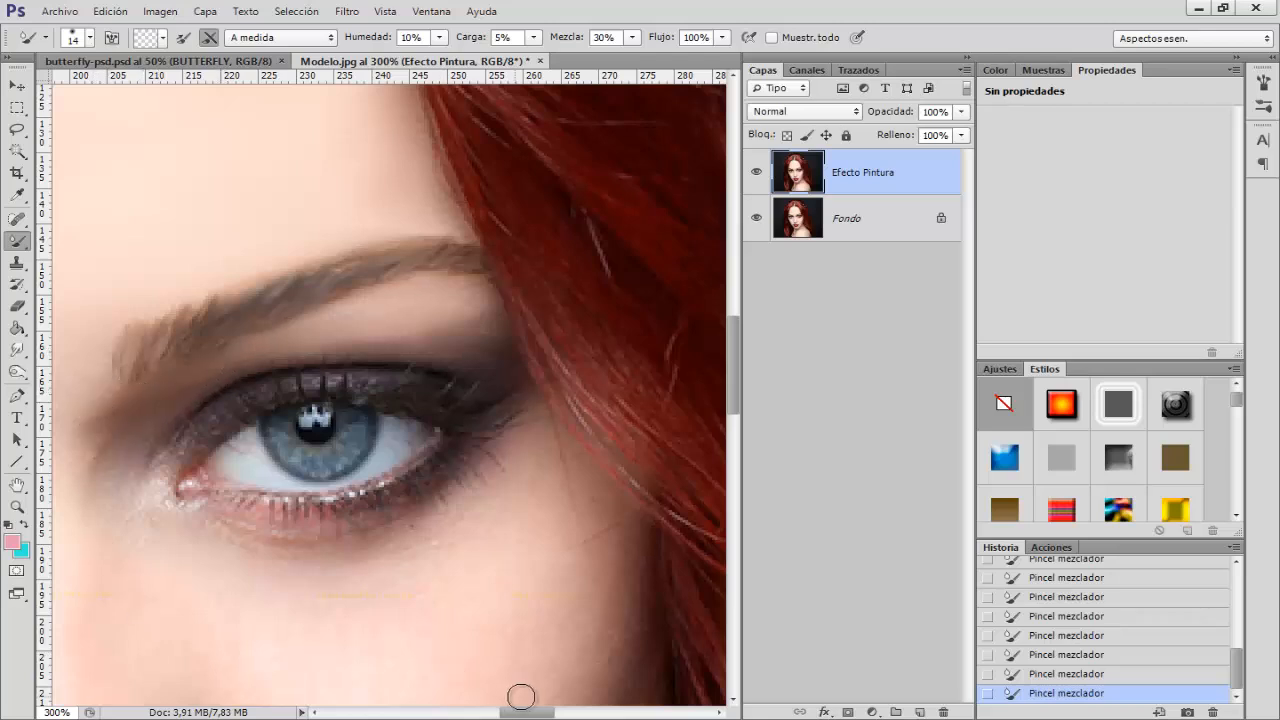
{"action": "left_click_drag", "start_coordinate": [527, 714], "coordinate": [512, 714]}
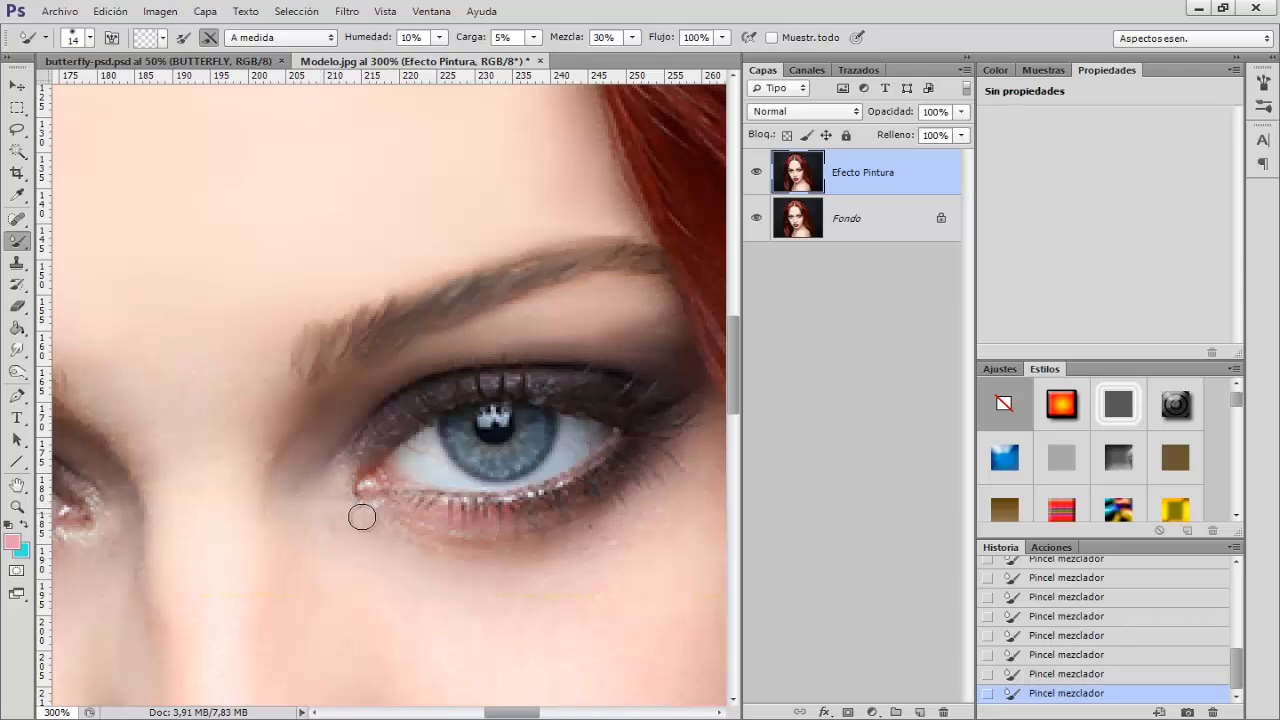
{"action": "left_click_drag", "start_coordinate": [518, 406], "coordinate": [510, 409]}
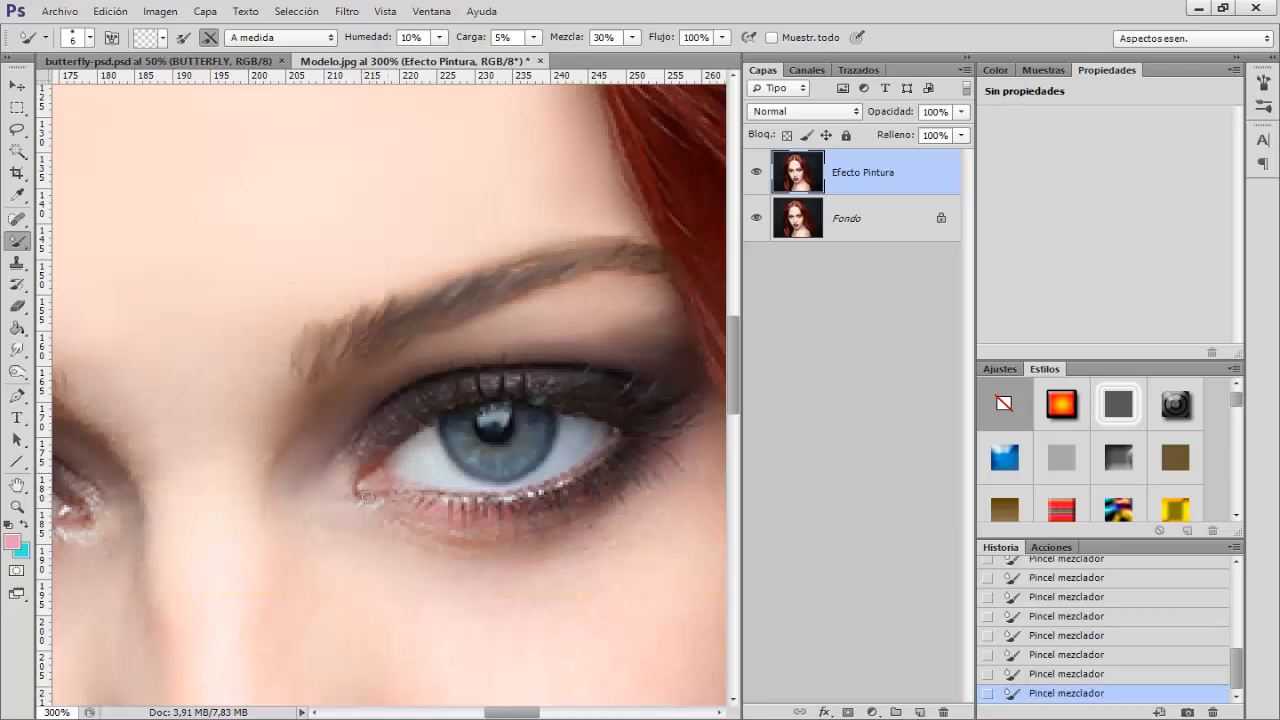
Blend the same eye's lower lid rim and lower lashes out to the outer corner with the 6 px mixer brush
{"action": "mouse_move", "coordinate": [367, 497]}
{"action": "left_mouse_down"}
{"action": "mouse_move", "coordinate": [499, 498]}
{"action": "mouse_move", "coordinate": [482, 499]}
{"action": "mouse_move", "coordinate": [561, 480]}
{"action": "mouse_move", "coordinate": [546, 489]}
{"action": "mouse_move", "coordinate": [617, 442]}
{"action": "mouse_move", "coordinate": [588, 468]}
{"action": "mouse_move", "coordinate": [574, 446]}
{"action": "mouse_move", "coordinate": [594, 470]}
{"action": "mouse_move", "coordinate": [559, 446]}
{"action": "mouse_move", "coordinate": [566, 500]}
{"action": "mouse_move", "coordinate": [542, 476]}
{"action": "left_mouse_up"}
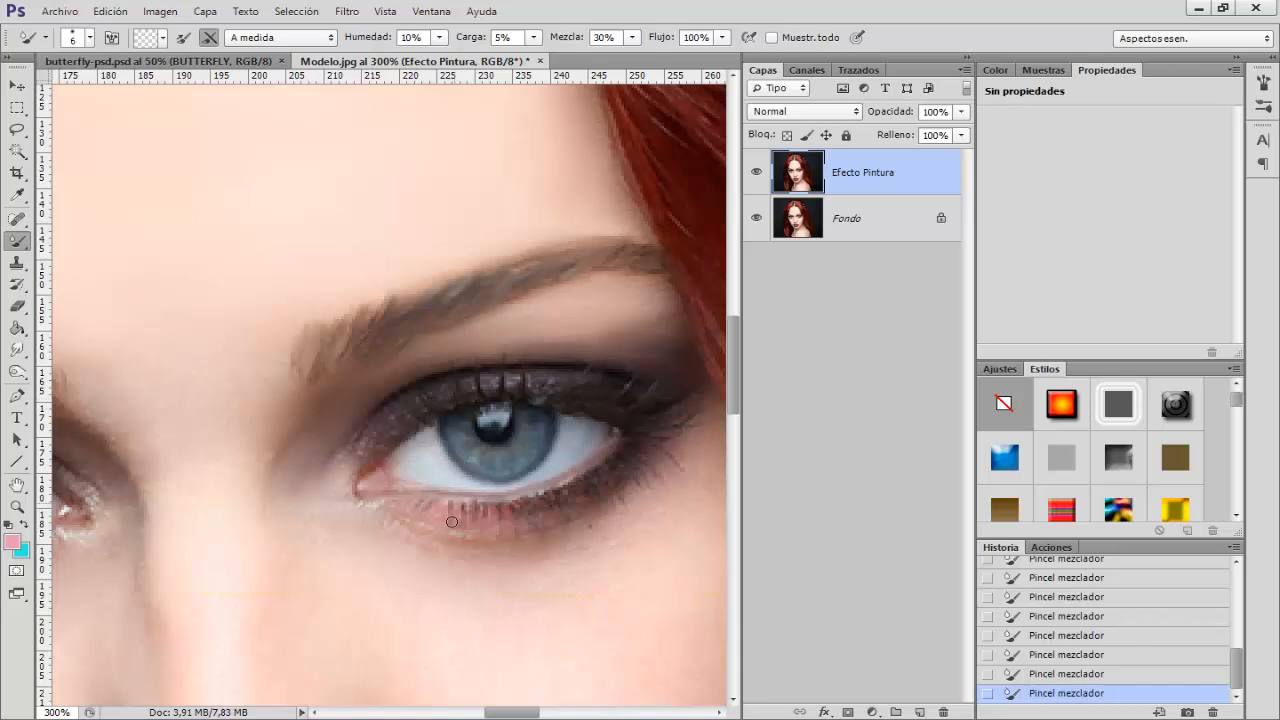
{"action": "mouse_move", "coordinate": [468, 500]}
{"action": "left_mouse_down"}
{"action": "mouse_move", "coordinate": [472, 522]}
{"action": "mouse_move", "coordinate": [530, 526]}
{"action": "left_mouse_up"}
{"action": "mouse_move", "coordinate": [624, 486]}
{"action": "left_mouse_down"}
{"action": "mouse_move", "coordinate": [646, 457]}
{"action": "mouse_move", "coordinate": [660, 484]}
{"action": "mouse_move", "coordinate": [660, 453]}
{"action": "mouse_move", "coordinate": [682, 478]}
{"action": "left_mouse_up"}
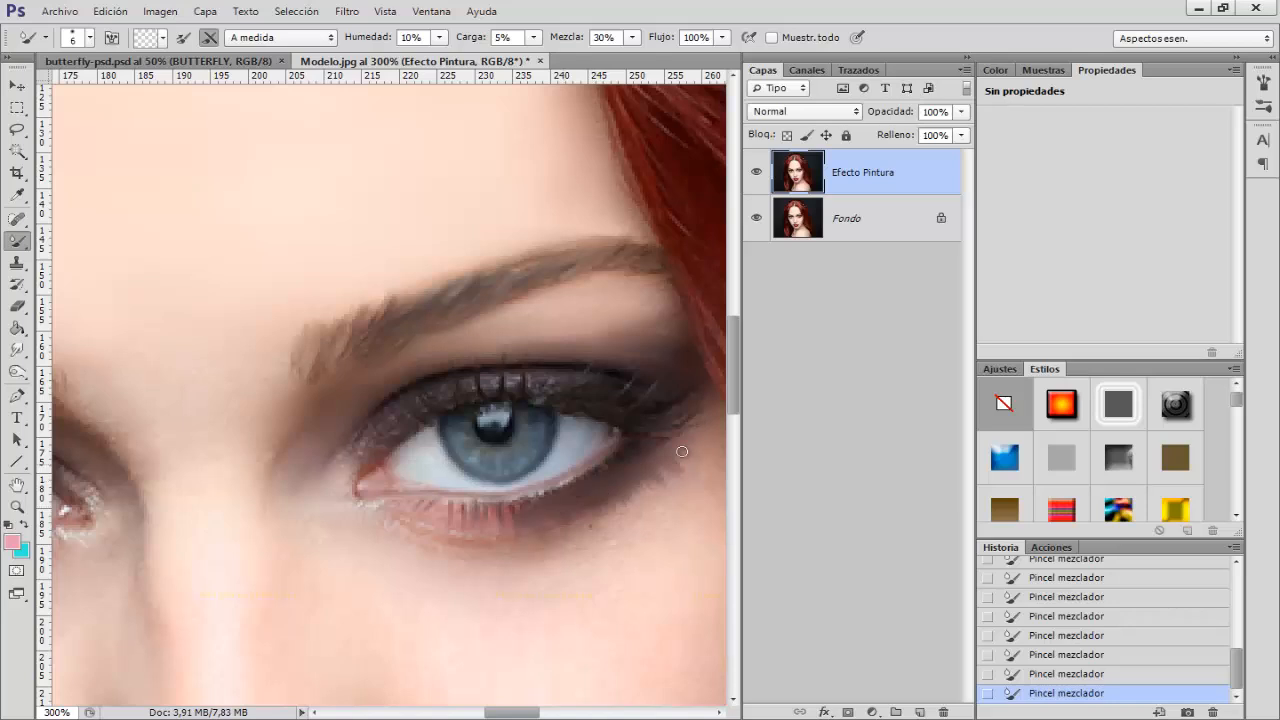
Smooth the skin under the eye with 12 px and 25 px mixer brushes, and blend the upper lid's eyeshadow at 9 px
{"action": "right_click", "coordinate": [551, 542], "text": "alt"}
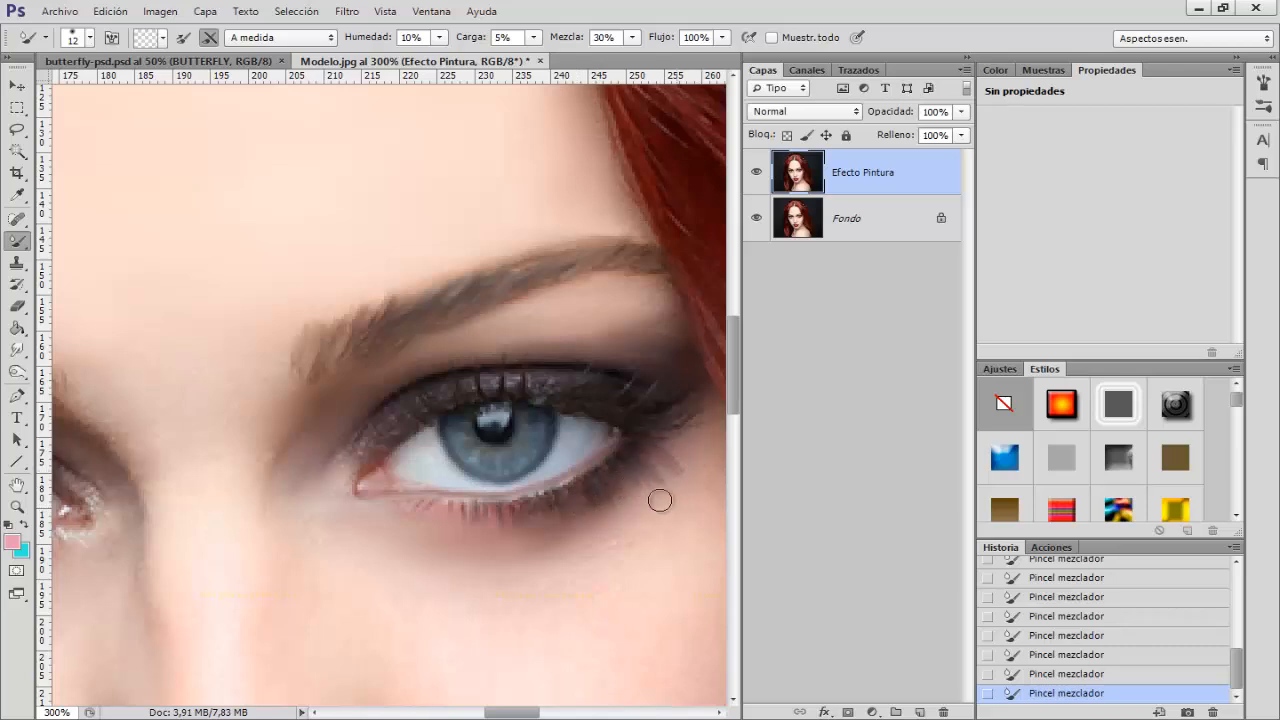
{"action": "left_click_drag", "start_coordinate": [530, 712], "coordinate": [540, 712]}
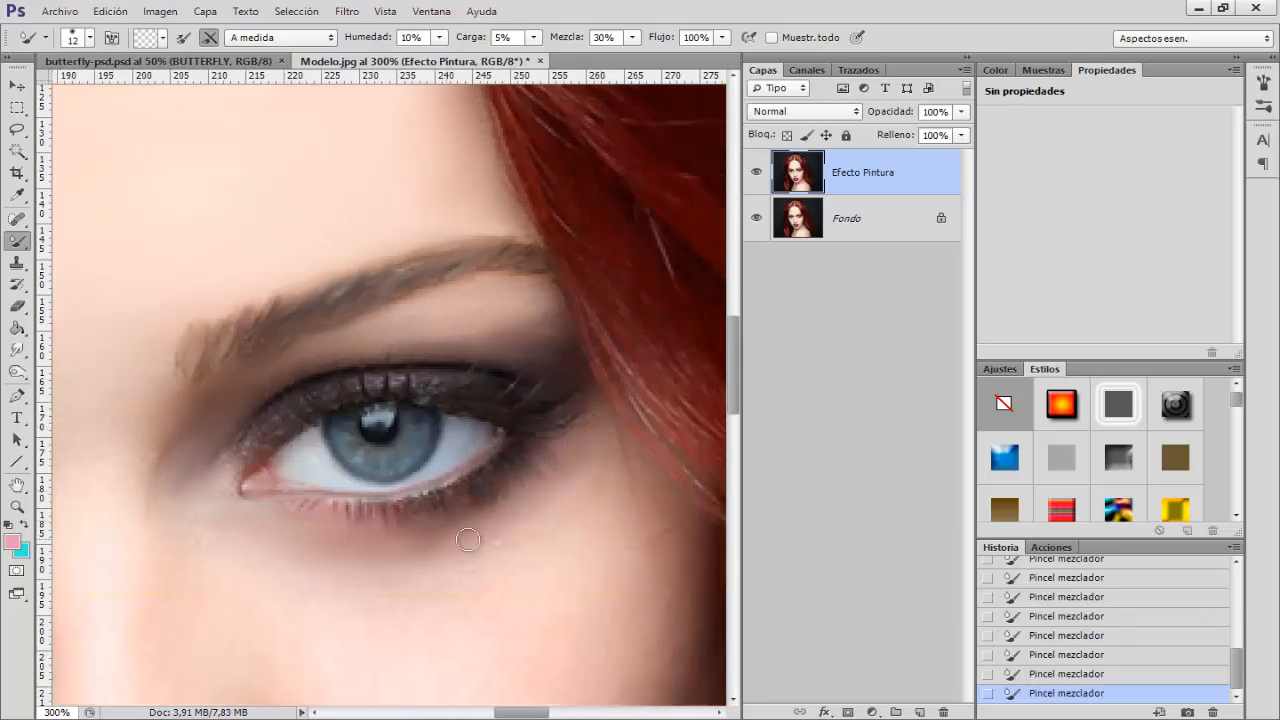
{"action": "left_click_drag", "start_coordinate": [580, 463], "coordinate": [479, 540]}
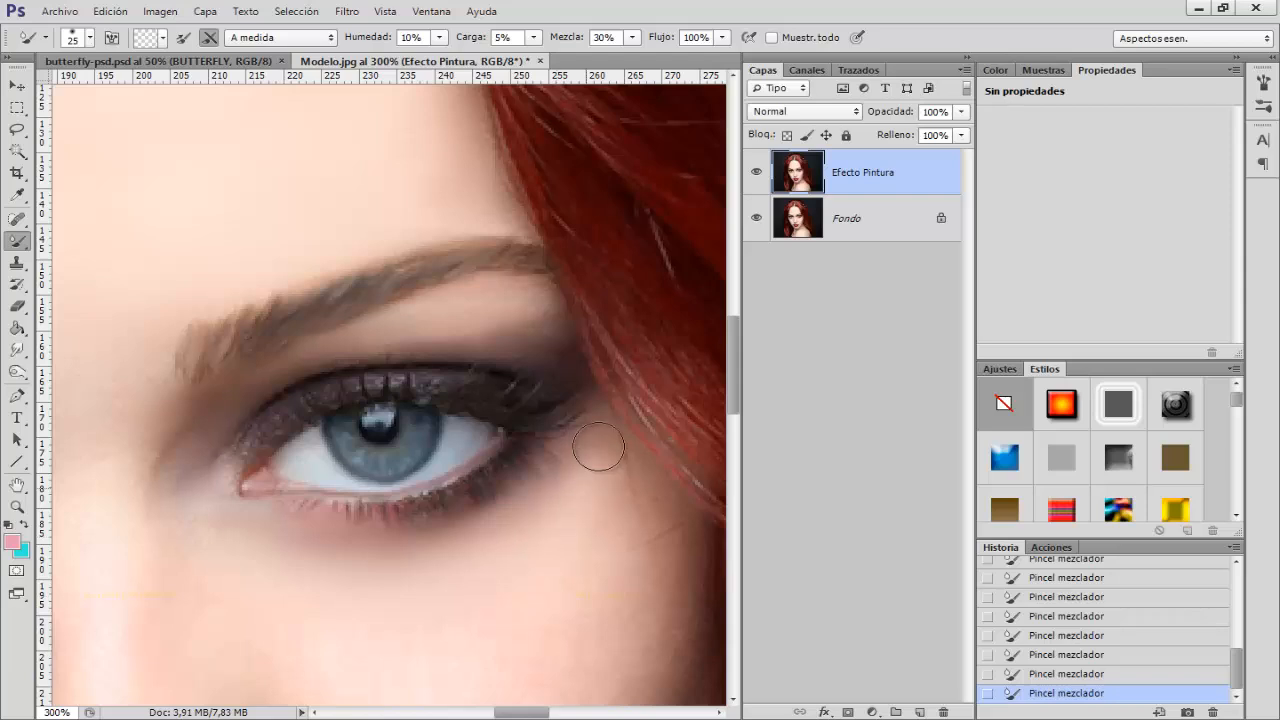
{"action": "left_click_drag", "start_coordinate": [465, 339], "coordinate": [448, 337]}
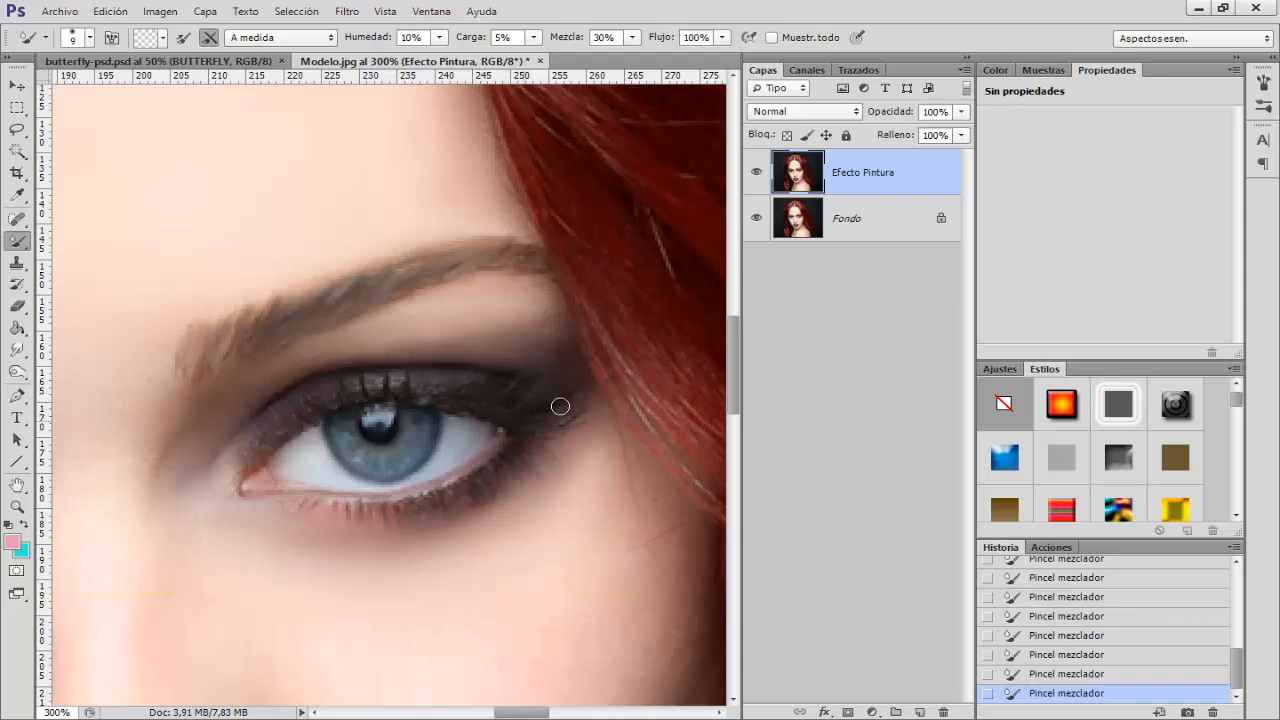
Compare the painted eye with the original photo by repeatedly toggling the Efecto Pintura layer's visibility
{"action": "left_click", "coordinate": [757, 175]}
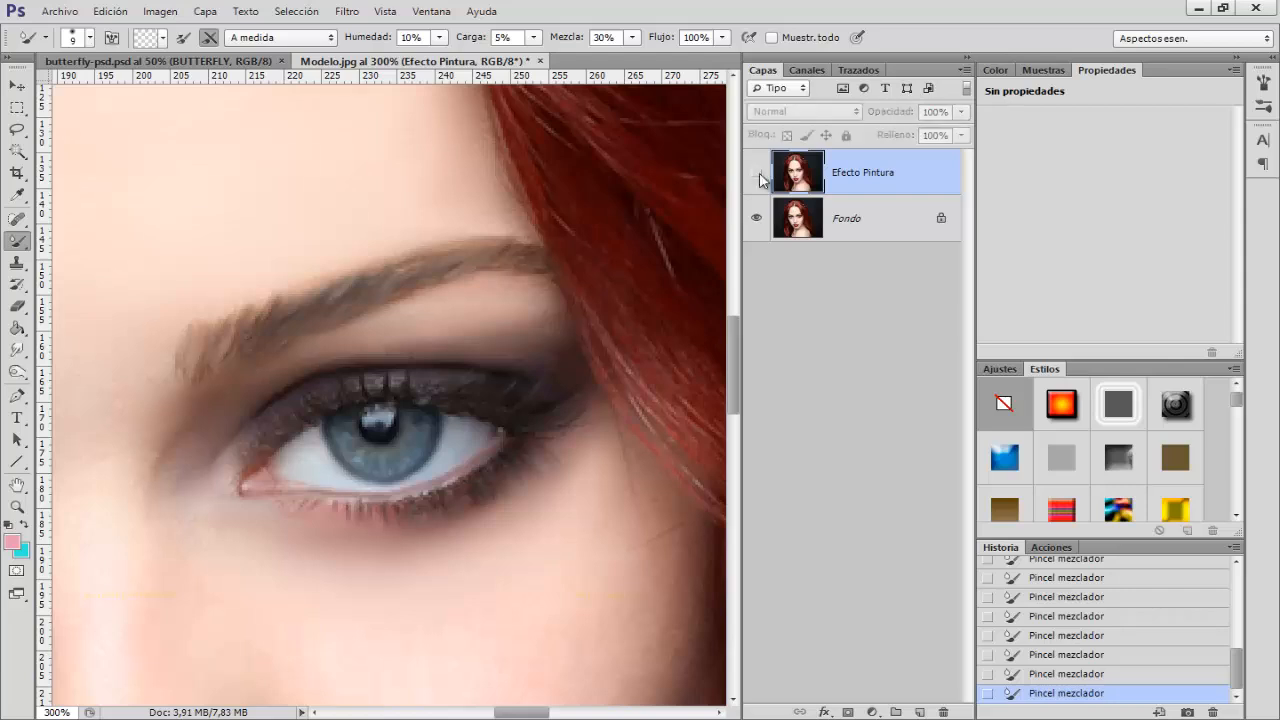
{"action": "left_click", "coordinate": [758, 175]}
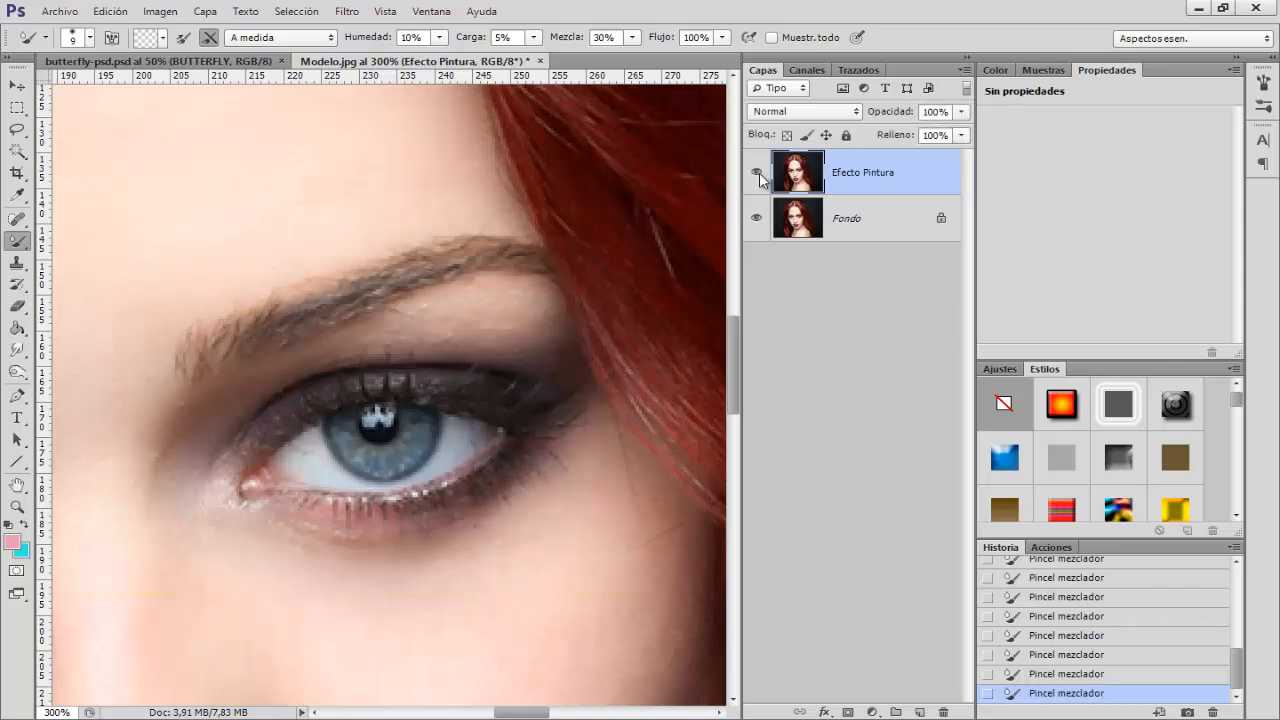
{"action": "left_click", "coordinate": [758, 174]}
{"action": "left_click", "coordinate": [759, 173]}
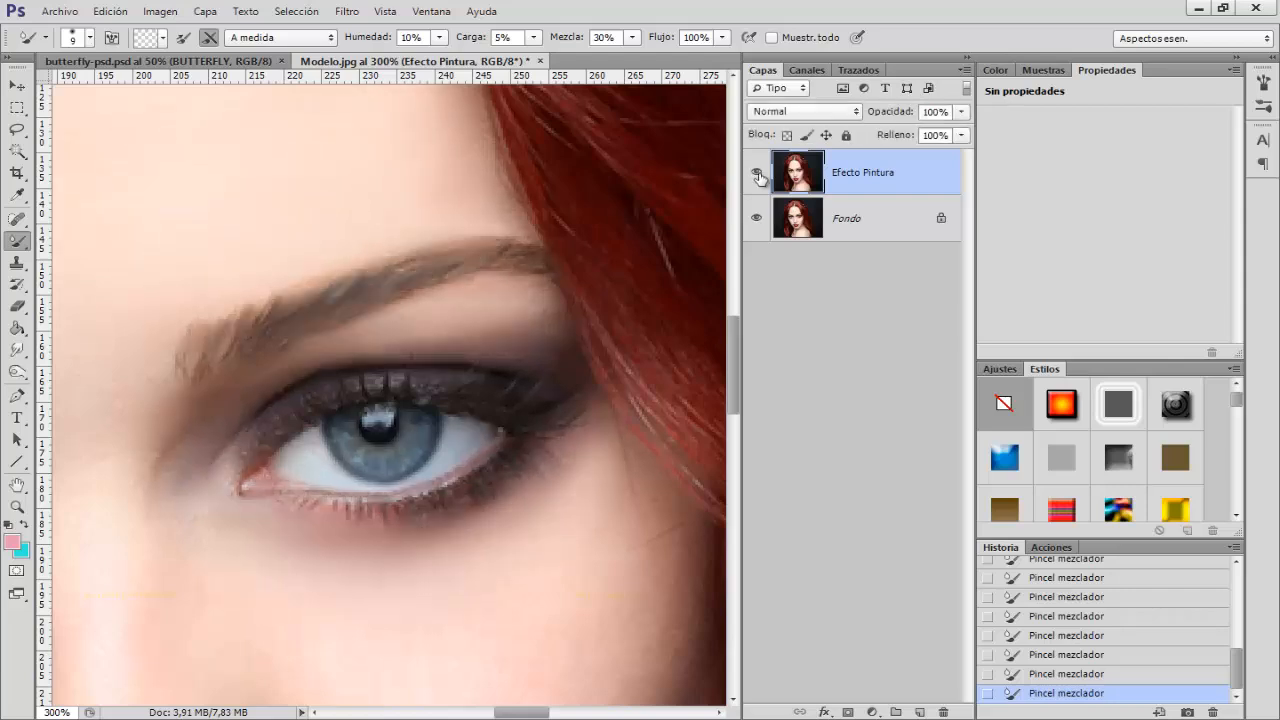
{"action": "left_click", "coordinate": [759, 173]}
{"action": "left_click", "coordinate": [758, 175]}
{"action": "left_click", "coordinate": [758, 175]}
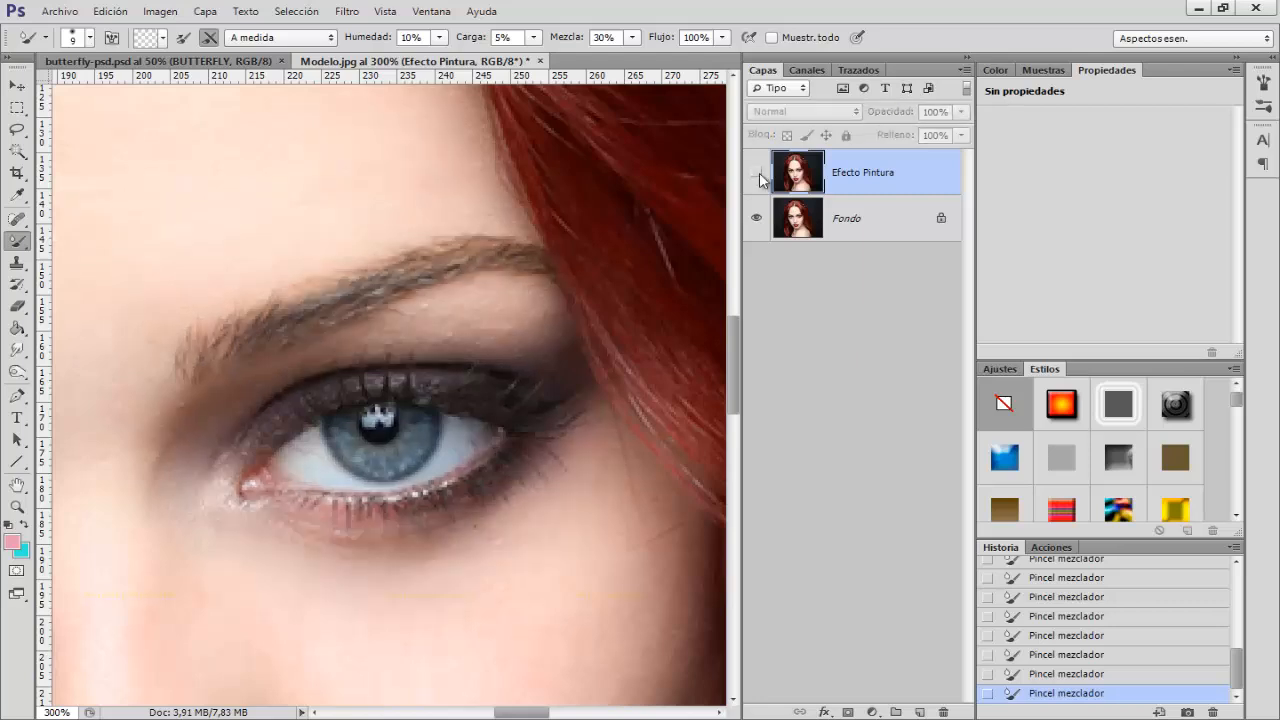
{"action": "left_click", "coordinate": [759, 175]}
{"action": "left_click", "coordinate": [758, 175]}
{"action": "left_click", "coordinate": [758, 175]}
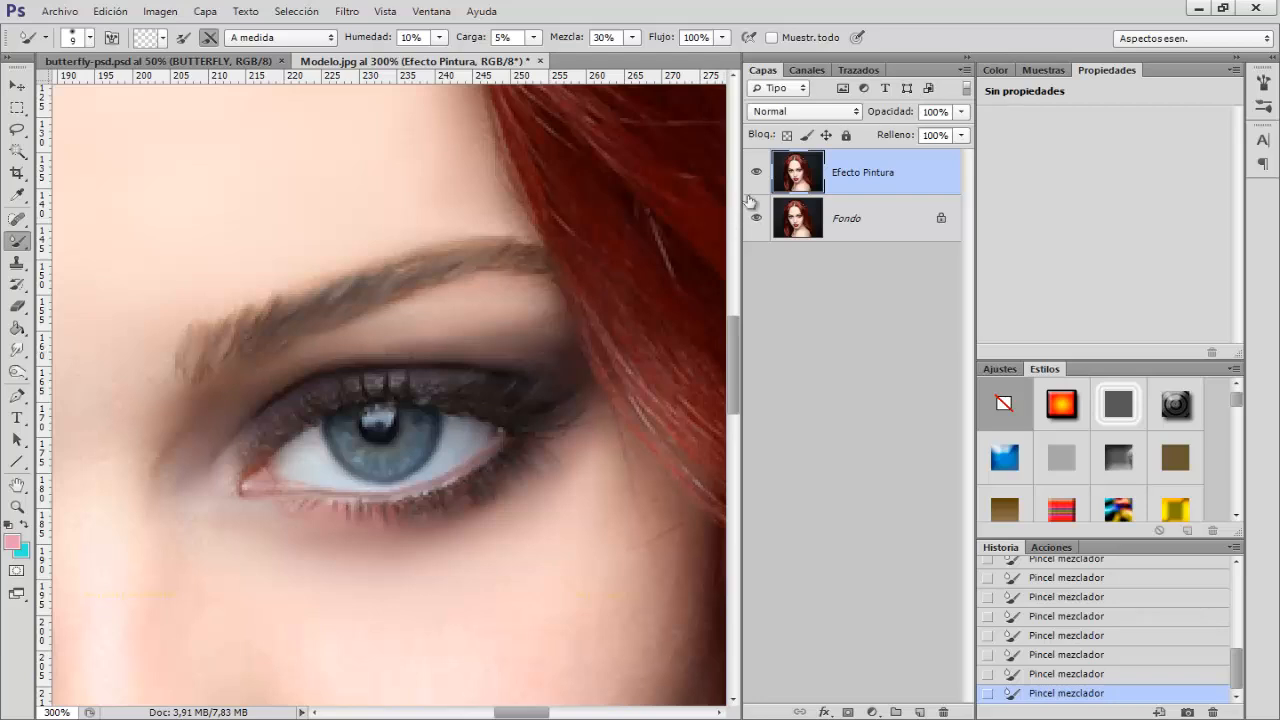
{"action": "left_click", "coordinate": [758, 175]}
{"action": "left_click", "coordinate": [758, 175]}
{"action": "left_click", "coordinate": [758, 175]}
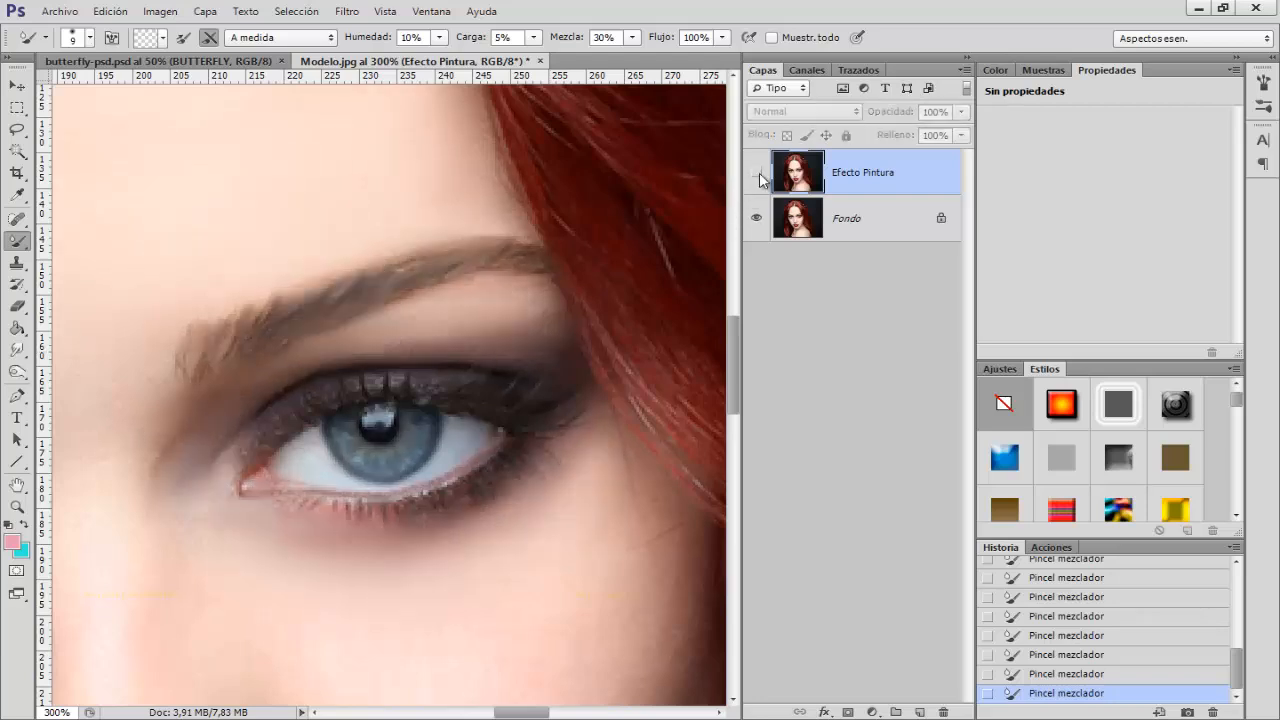
{"action": "left_click", "coordinate": [758, 175]}
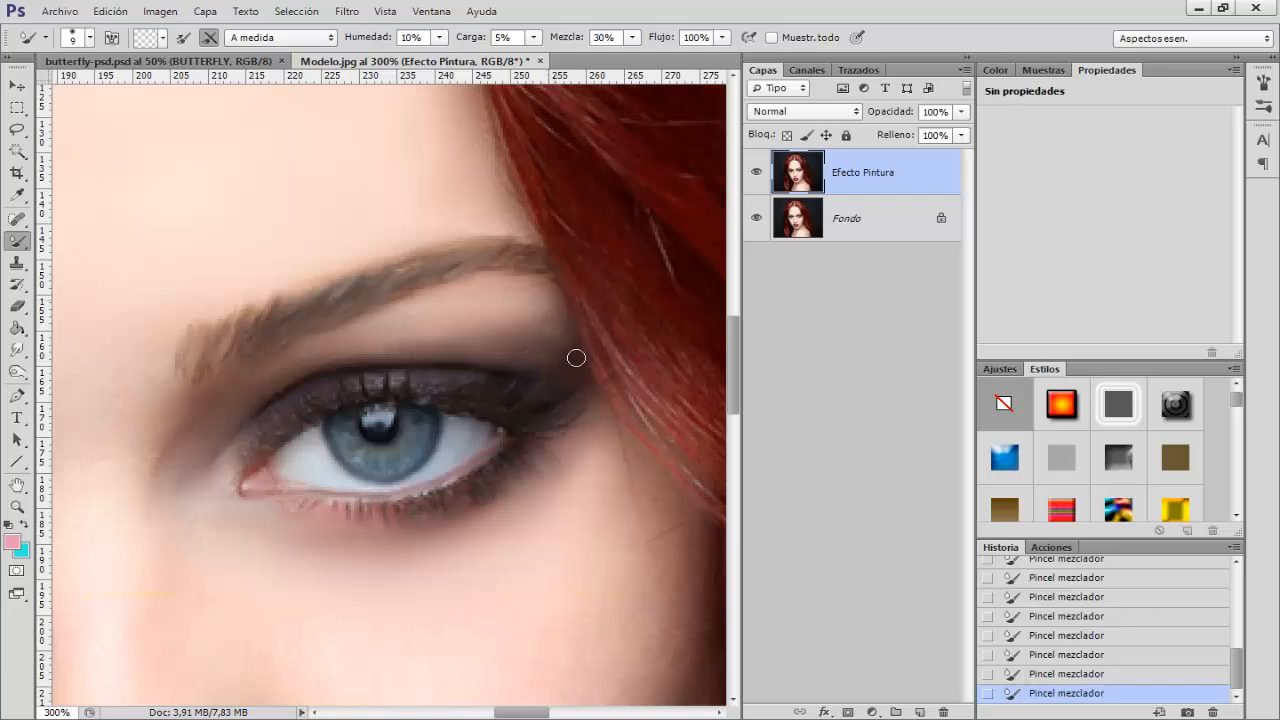
Soften the dark eyeshadow between the upper lid and the eyebrow with an 18 px mixer brush
{"action": "mouse_move", "coordinate": [520, 335]}
{"action": "left_mouse_down"}
{"action": "mouse_move", "coordinate": [559, 345]}
{"action": "mouse_move", "coordinate": [539, 344]}
{"action": "left_mouse_up"}
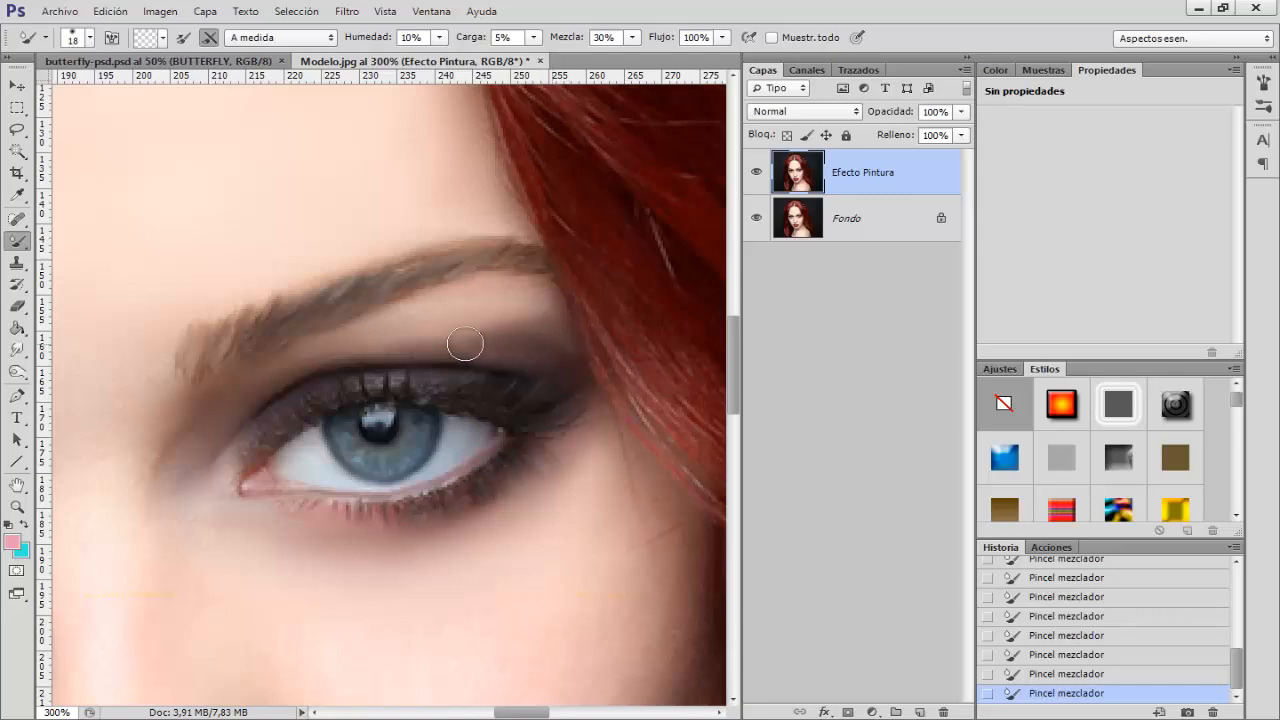
{"action": "key", "text": "ctrl+minus"}
{"action": "key", "text": "ctrl+minus"}
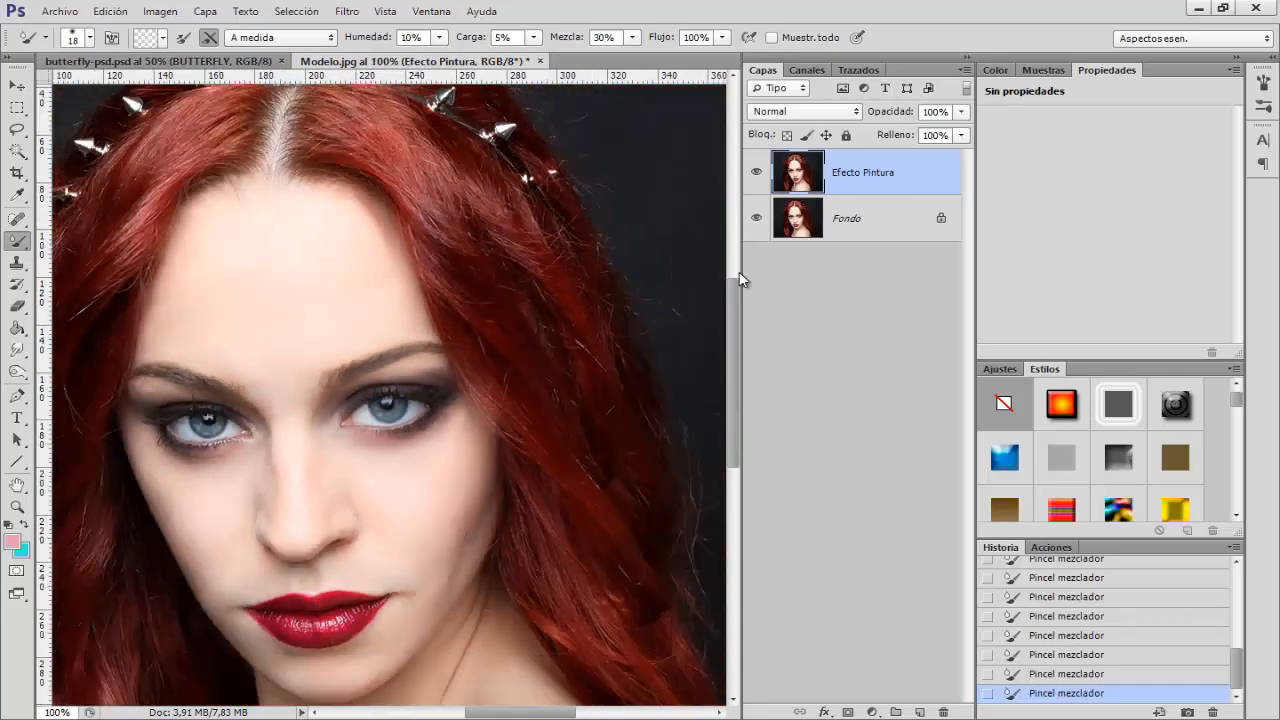
Blend the nostril and nose contours with a 6 px mixer brush, and smooth the nose skin with a 23 px one
{"action": "left_click_drag", "start_coordinate": [503, 713], "coordinate": [483, 713]}
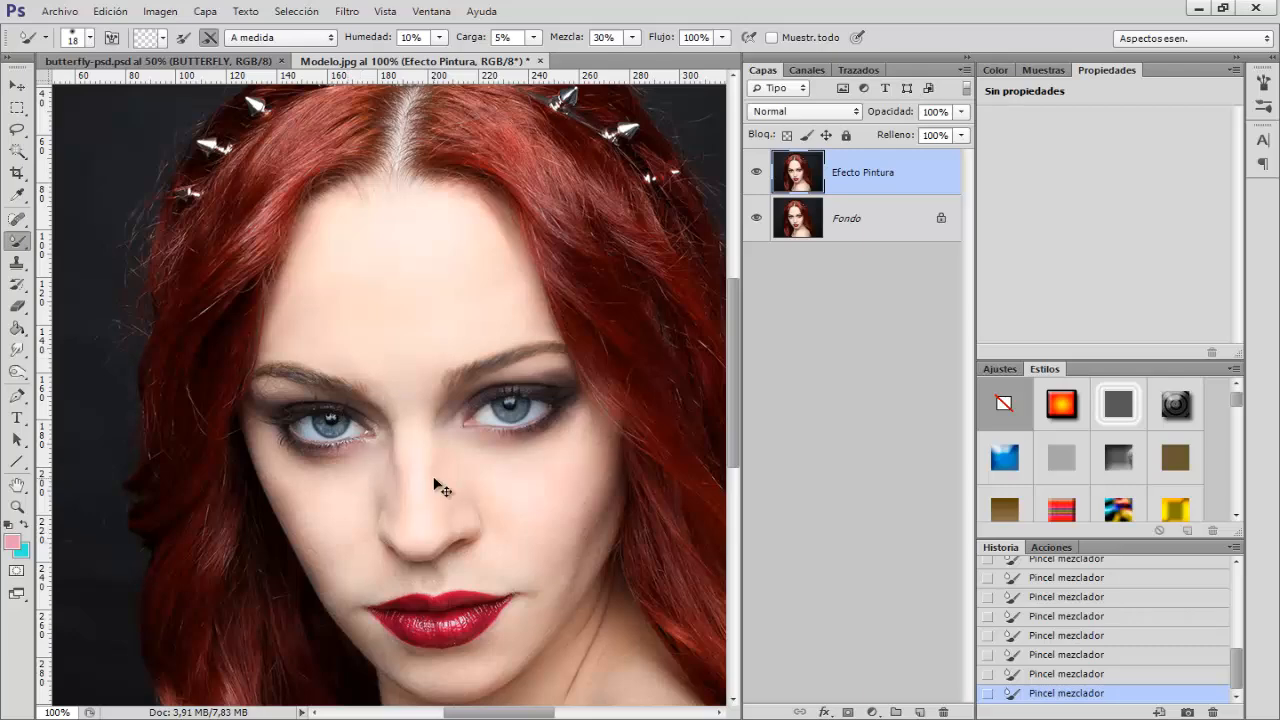
{"action": "key", "text": "ctrl+plus"}
{"action": "key", "text": "ctrl+plus"}
{"action": "scroll", "coordinate": [476, 474], "scroll_direction": "down", "scroll_amount": 5}
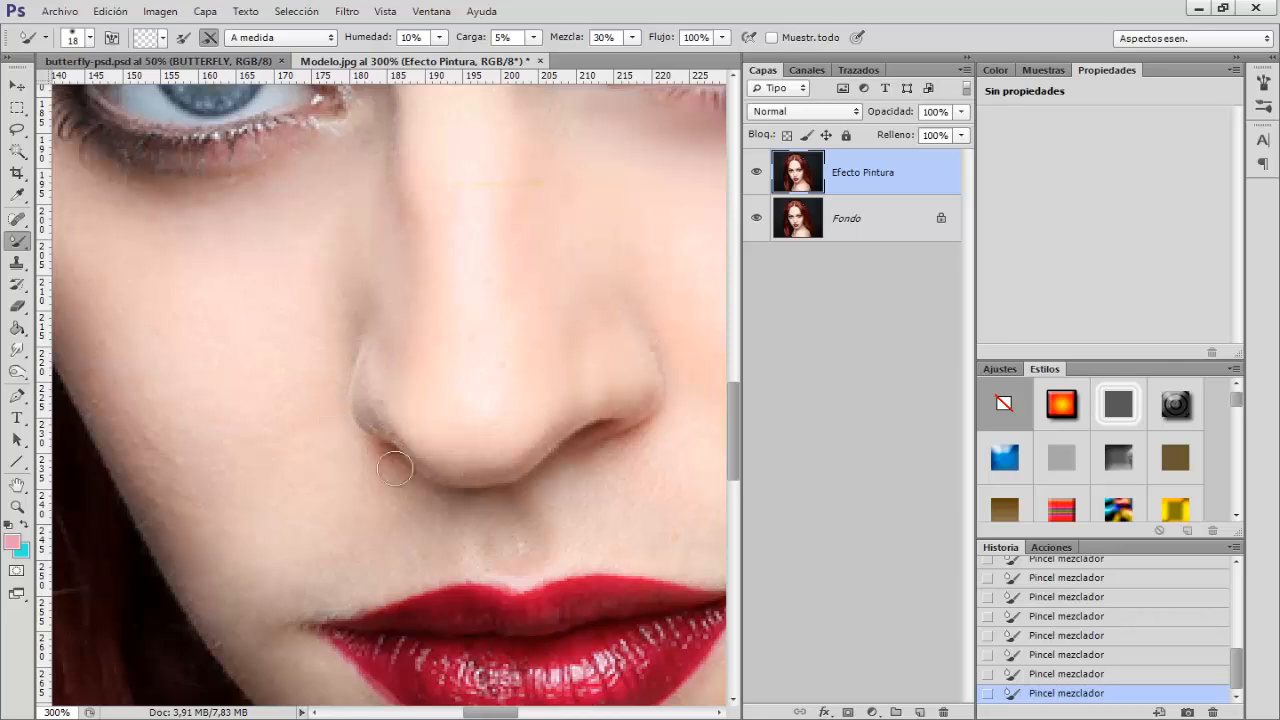
{"action": "left_click_drag", "start_coordinate": [506, 405], "coordinate": [490, 405]}
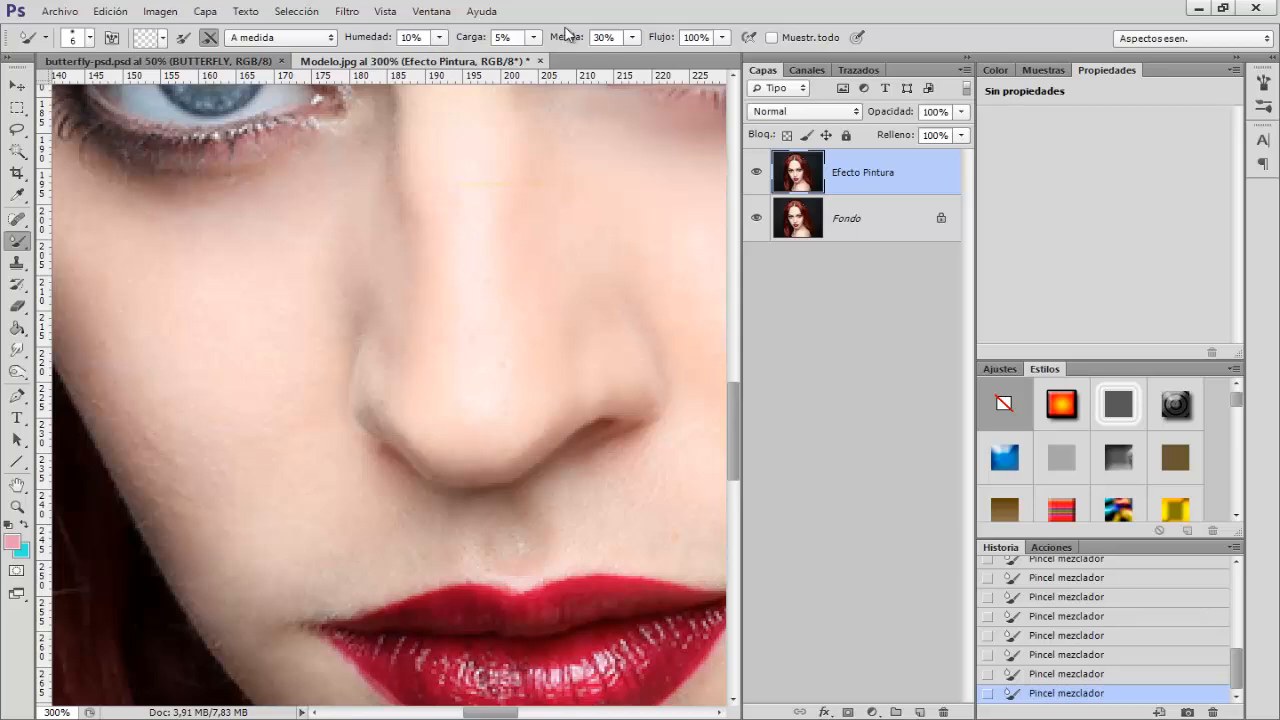
{"action": "mouse_move", "coordinate": [428, 343]}
{"action": "left_mouse_down"}
{"action": "mouse_move", "coordinate": [443, 349]}
{"action": "mouse_move", "coordinate": [445, 320]}
{"action": "mouse_move", "coordinate": [462, 324]}
{"action": "left_mouse_up"}
Compare the blended nose and whole face with the original by toggling the Efecto Pintura layer's visibility
{"action": "key", "text": "ctrl+minus"}
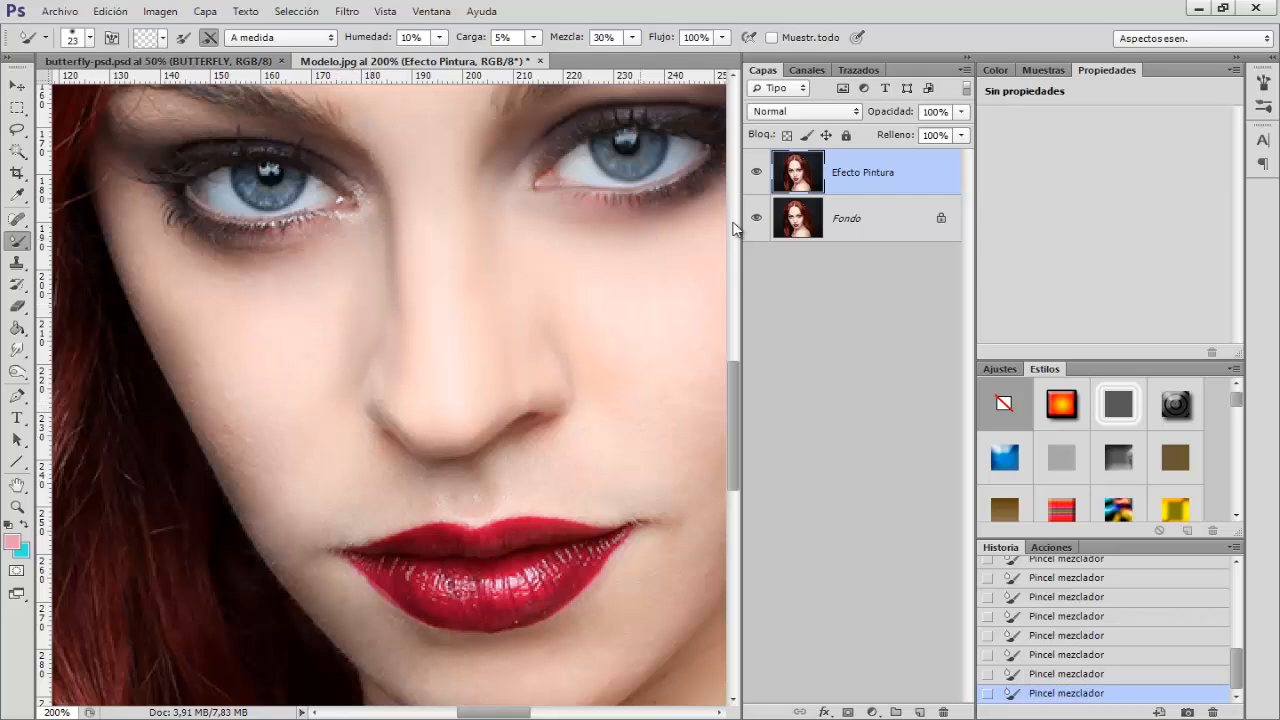
{"action": "left_click", "coordinate": [757, 178]}
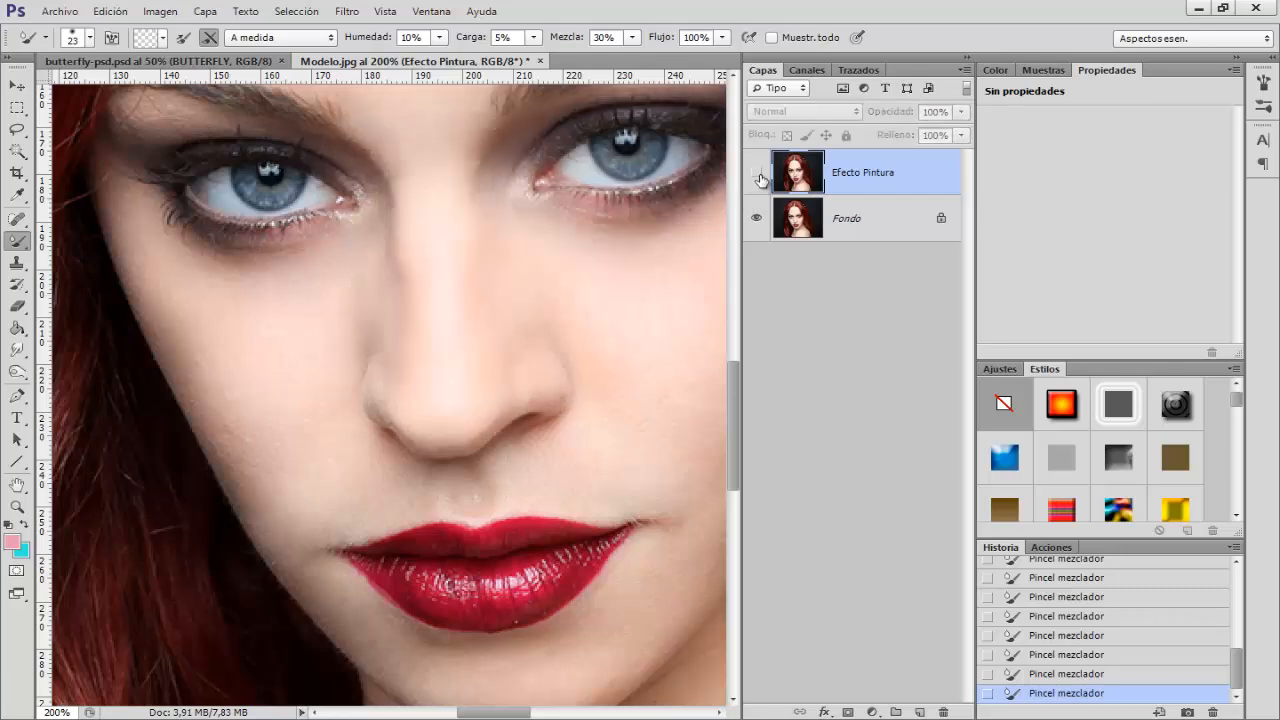
{"action": "left_click", "coordinate": [758, 177]}
{"action": "left_click", "coordinate": [759, 176]}
{"action": "left_click", "coordinate": [759, 176]}
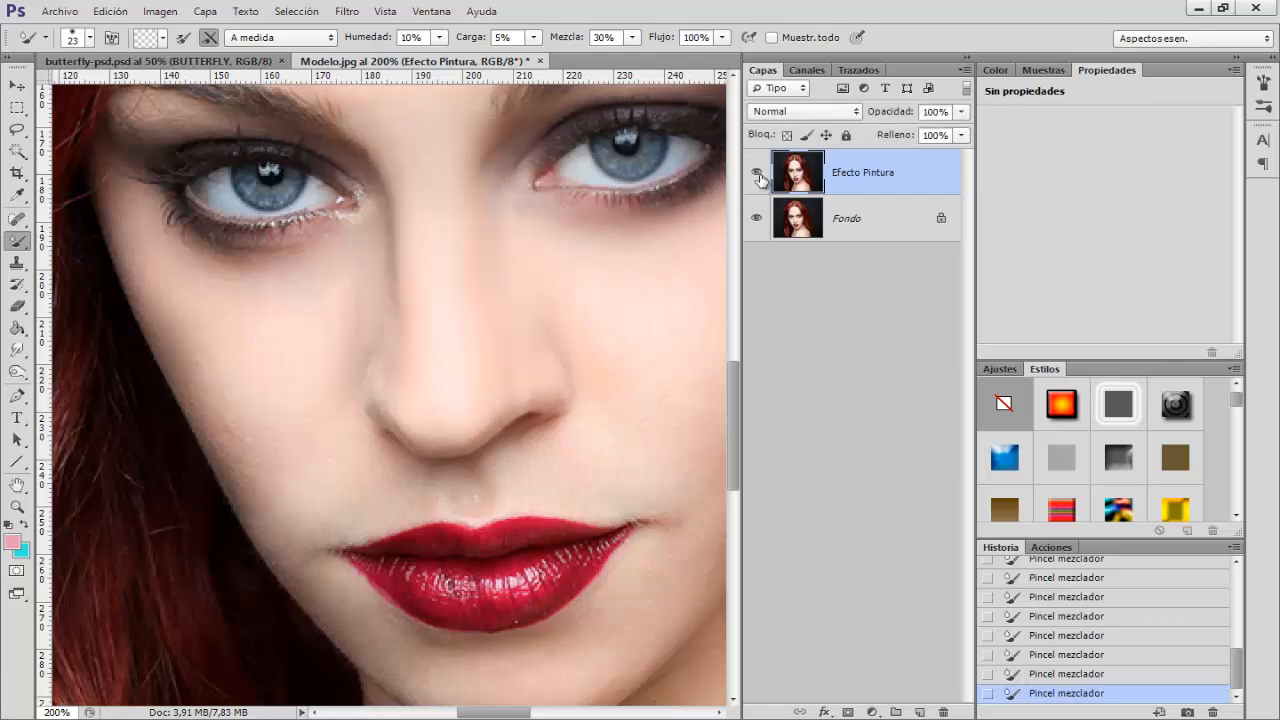
{"action": "key", "text": "ctrl+minus"}
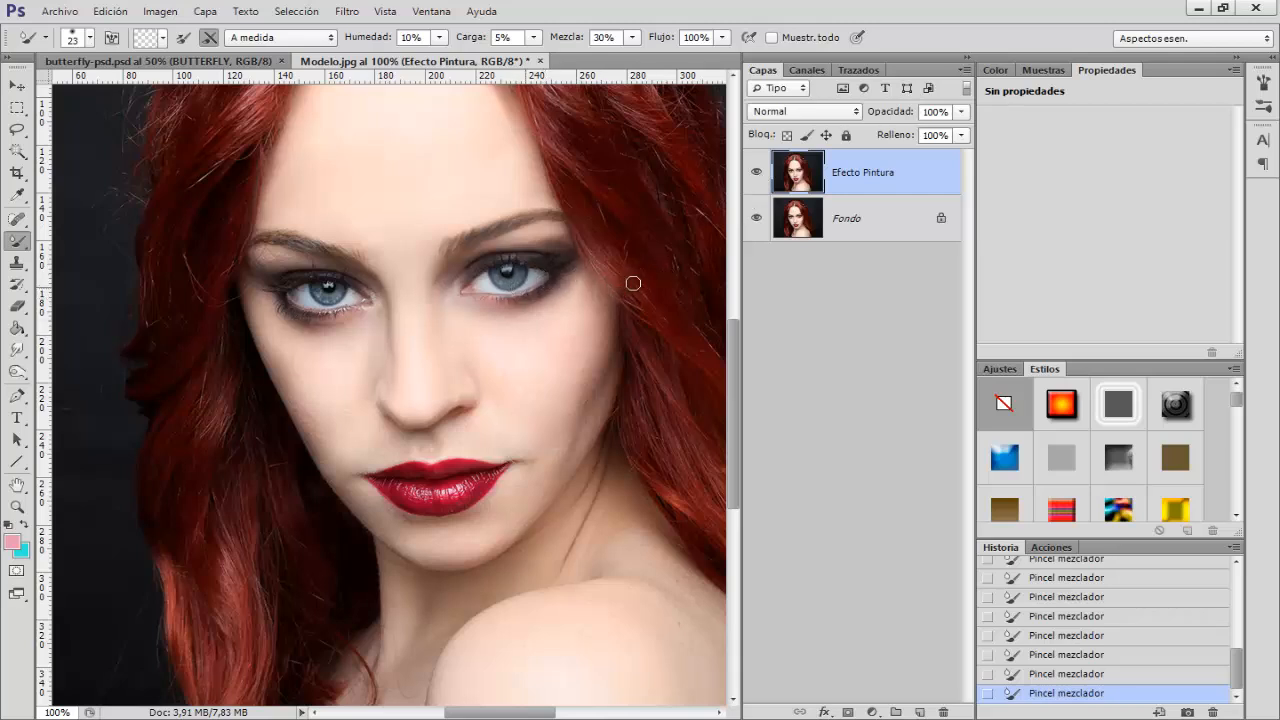
{"action": "left_click", "coordinate": [757, 176]}
{"action": "left_click", "coordinate": [757, 175]}
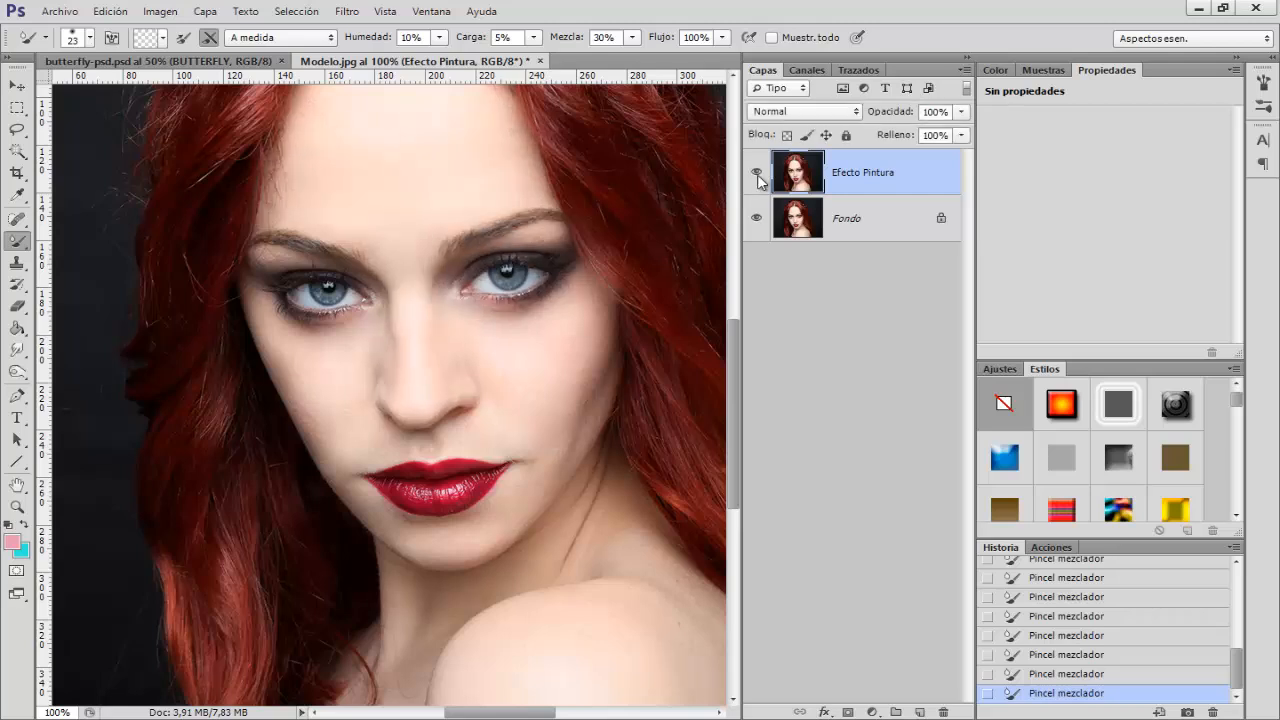
Blend the upper lip and its outline with an 8 px mixer brush
{"action": "scroll", "coordinate": [440, 395], "scroll_direction": "down", "scroll_amount": 1}
{"action": "scroll", "coordinate": [440, 395], "scroll_direction": "down", "scroll_amount": 3}
{"action": "scroll", "coordinate": [440, 395], "scroll_direction": "up", "scroll_amount": 1}
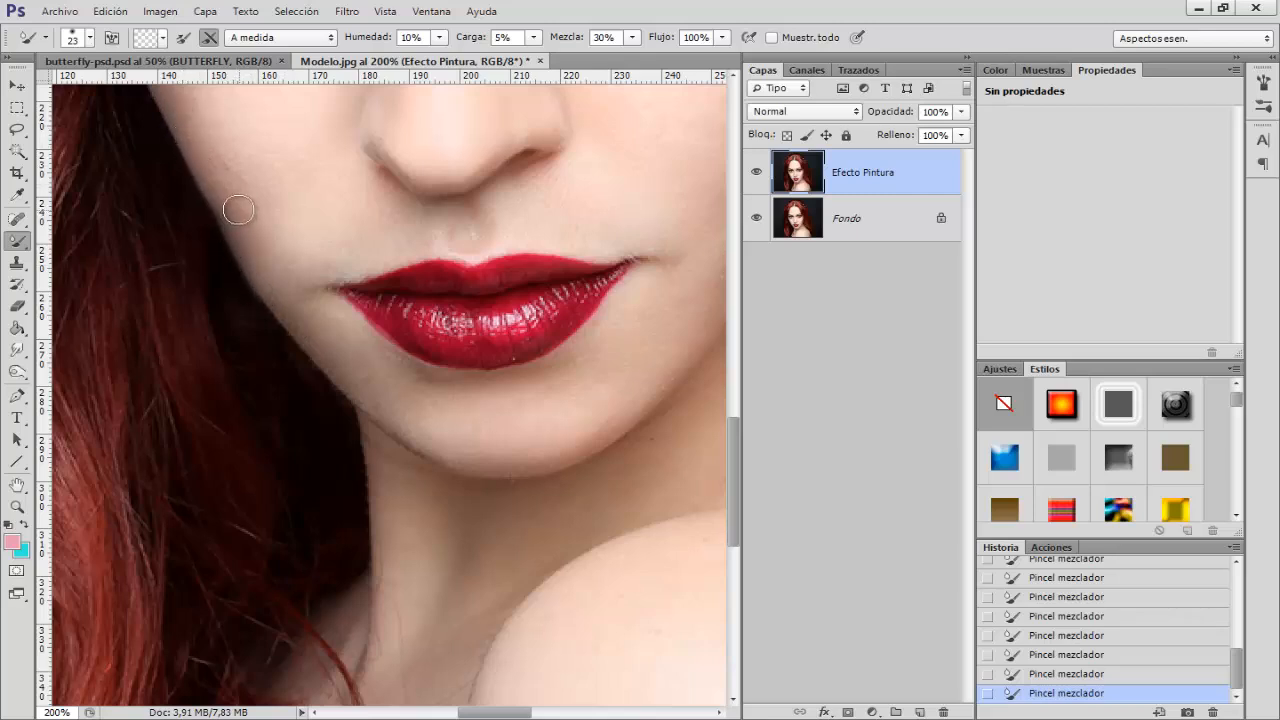
{"action": "left_click_drag", "start_coordinate": [251, 196], "coordinate": [165, 214]}
{"action": "left_click_drag", "start_coordinate": [473, 713], "coordinate": [485, 711]}
{"action": "scroll", "coordinate": [366, 403], "scroll_direction": "up", "scroll_amount": 1}
{"action": "key", "text": "ctrl+plus"}
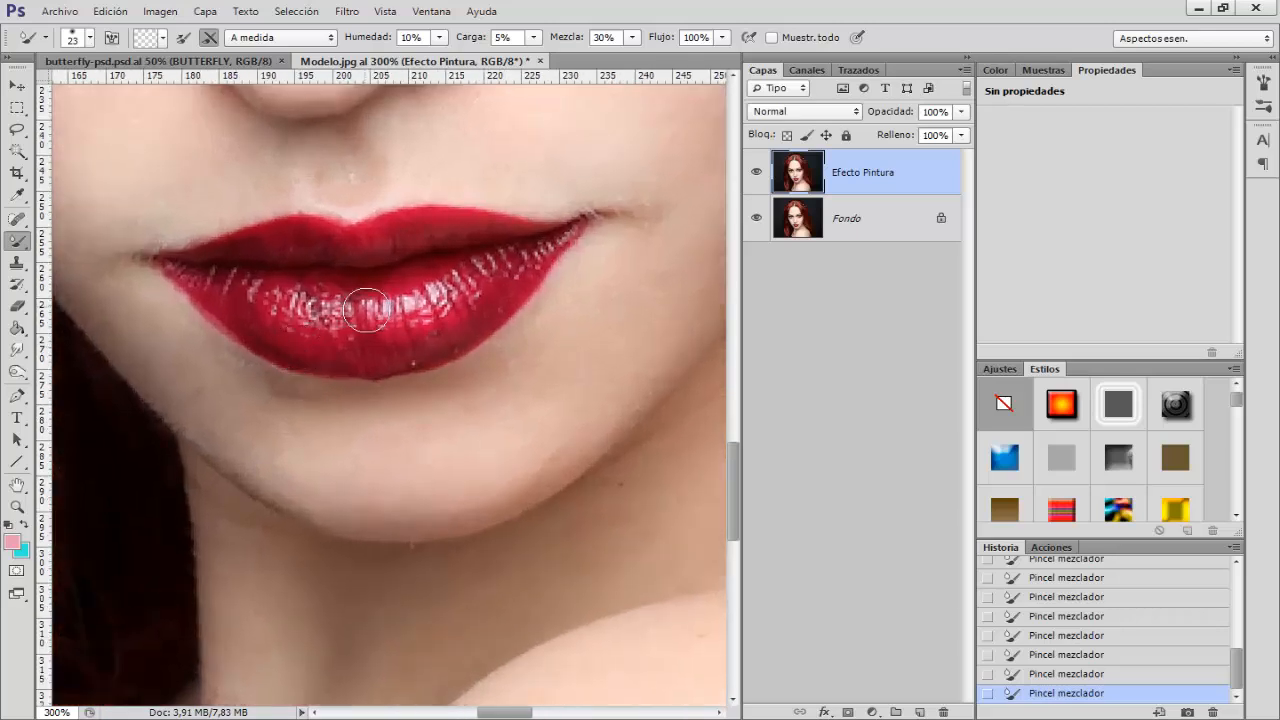
{"action": "left_click_drag", "start_coordinate": [366, 296], "coordinate": [358, 300]}
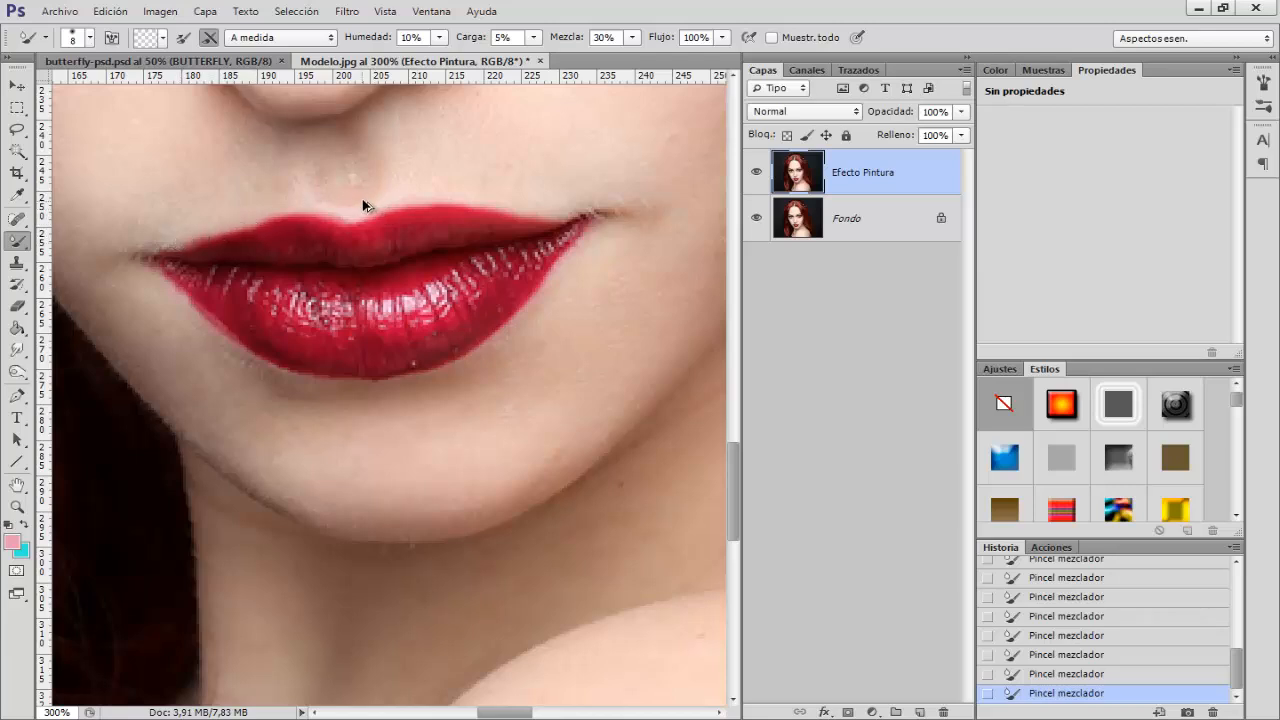
Undo the last two mixer brush strokes around the lips and redo them
{"action": "key", "text": "ctrl+alt+z"}
{"action": "key", "text": "ctrl+alt+z"}
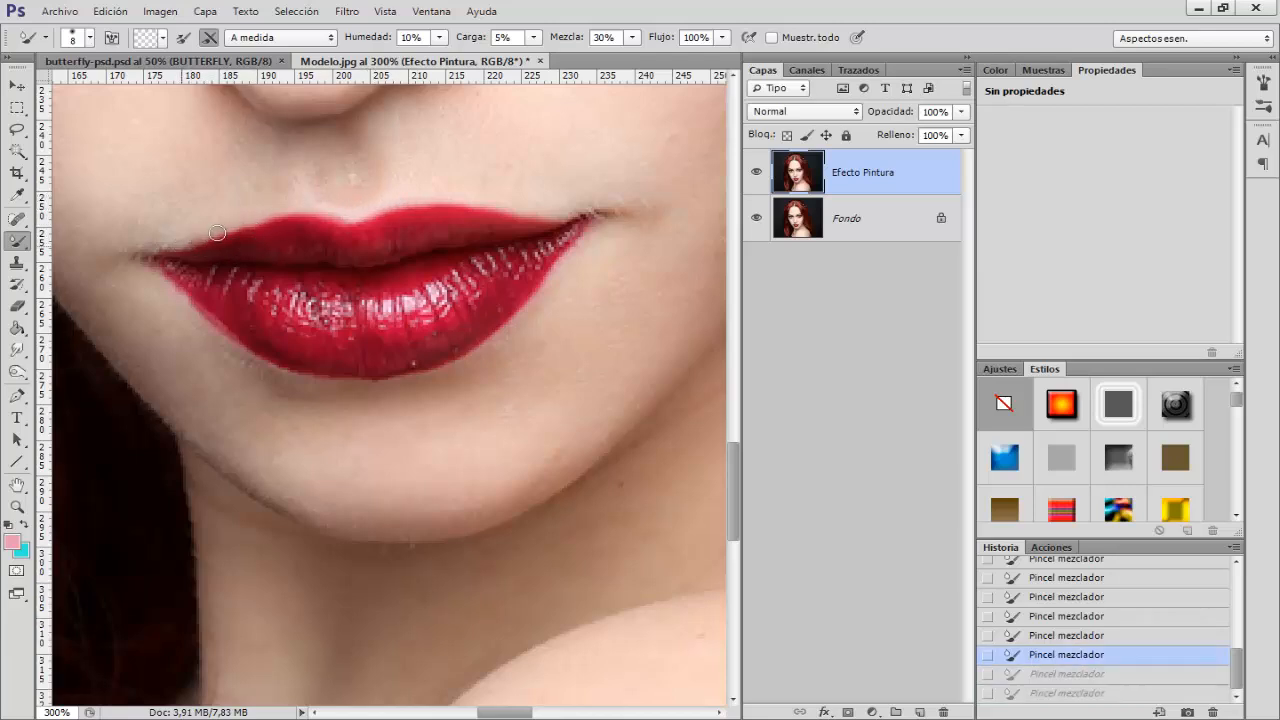
{"action": "key", "text": "ctrl+shift+z"}
{"action": "key", "text": "ctrl+shift+z"}
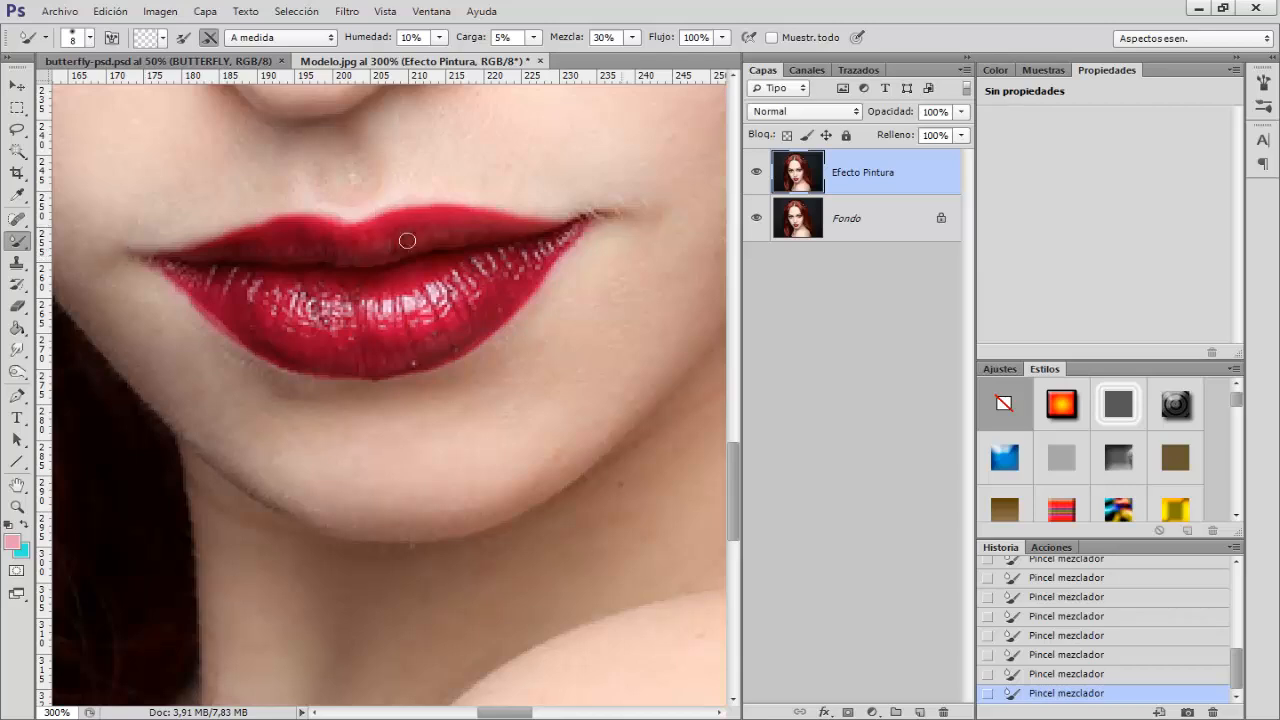
Smooth the skin between the nose and the upper lip with the mixer brush at 17, 12 and 21 px
{"action": "right_click", "coordinate": [377, 215], "text": "alt"}
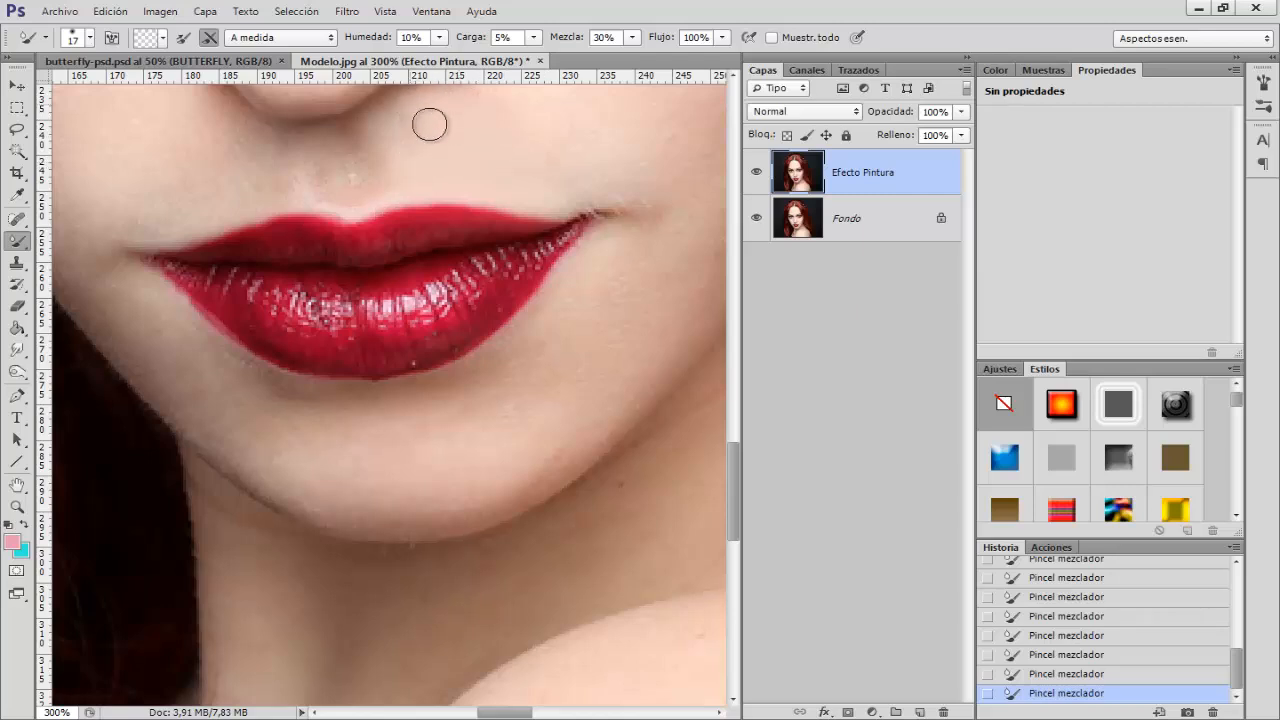
{"action": "scroll", "coordinate": [475, 146], "scroll_direction": "up", "scroll_amount": 2}
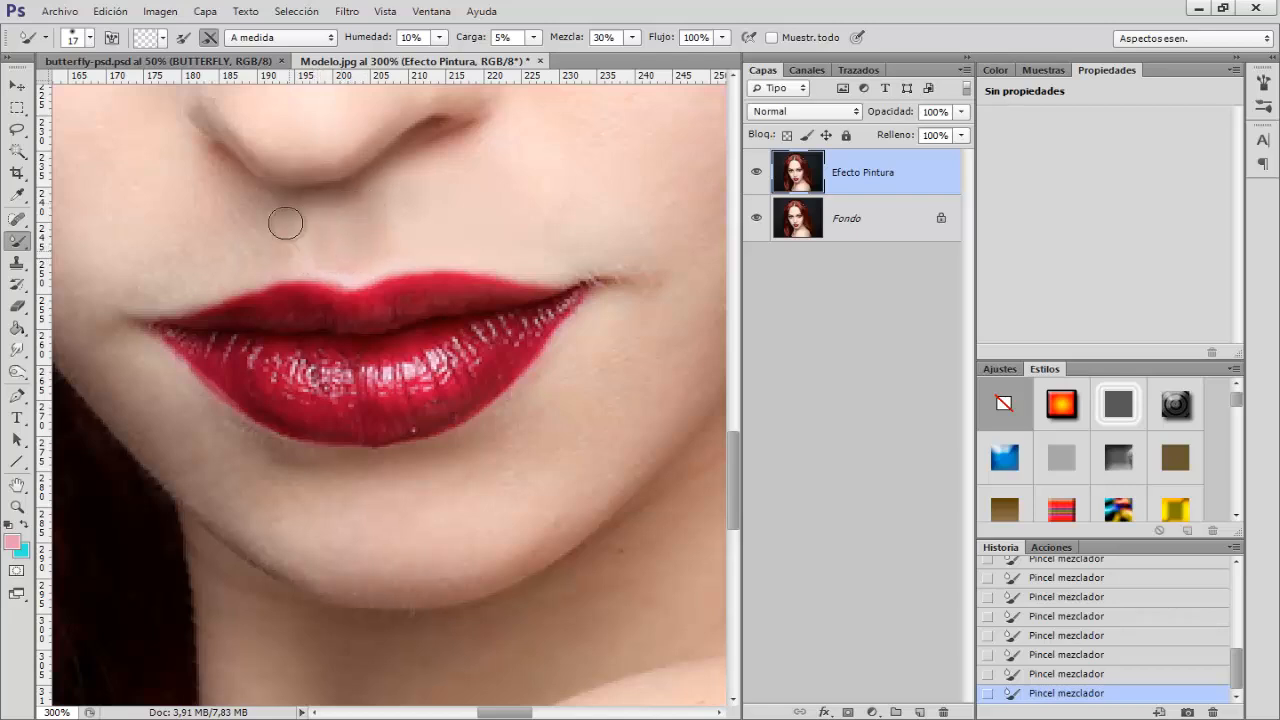
{"action": "left_click_drag", "start_coordinate": [286, 249], "coordinate": [283, 217]}
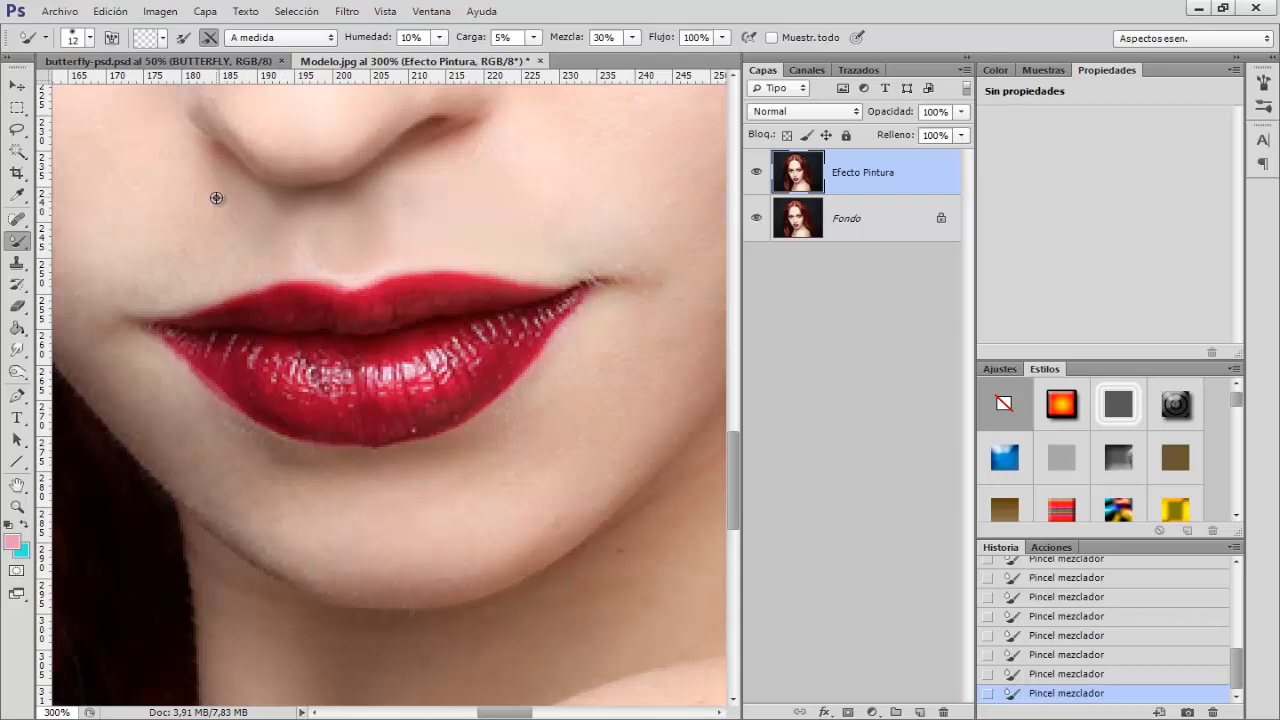
{"action": "left_click_drag", "start_coordinate": [214, 195], "coordinate": [220, 195]}
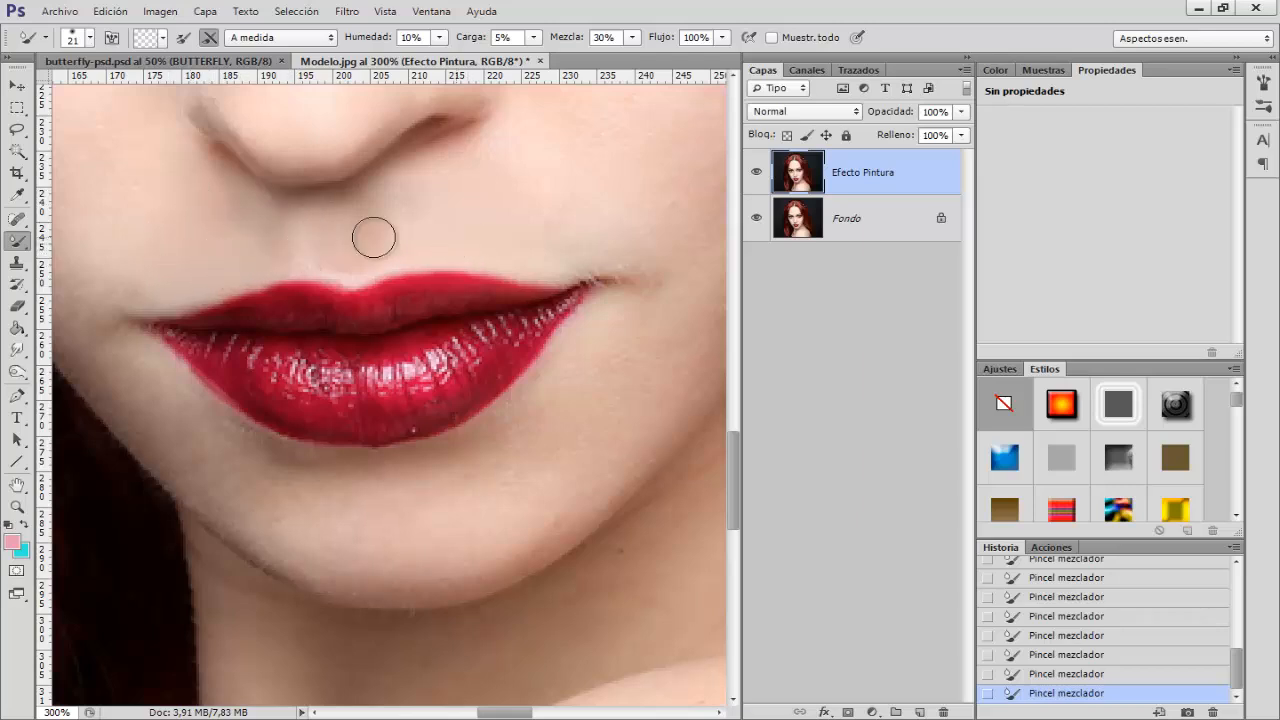
Blend the lower lip's outline into the surrounding skin with the mixer brush at 10 and 14 px
{"action": "scroll", "coordinate": [450, 250], "scroll_direction": "down", "scroll_amount": 2}
{"action": "scroll", "coordinate": [522, 268], "scroll_direction": "down", "scroll_amount": 1}
{"action": "right_click", "coordinate": [498, 224], "text": "alt"}
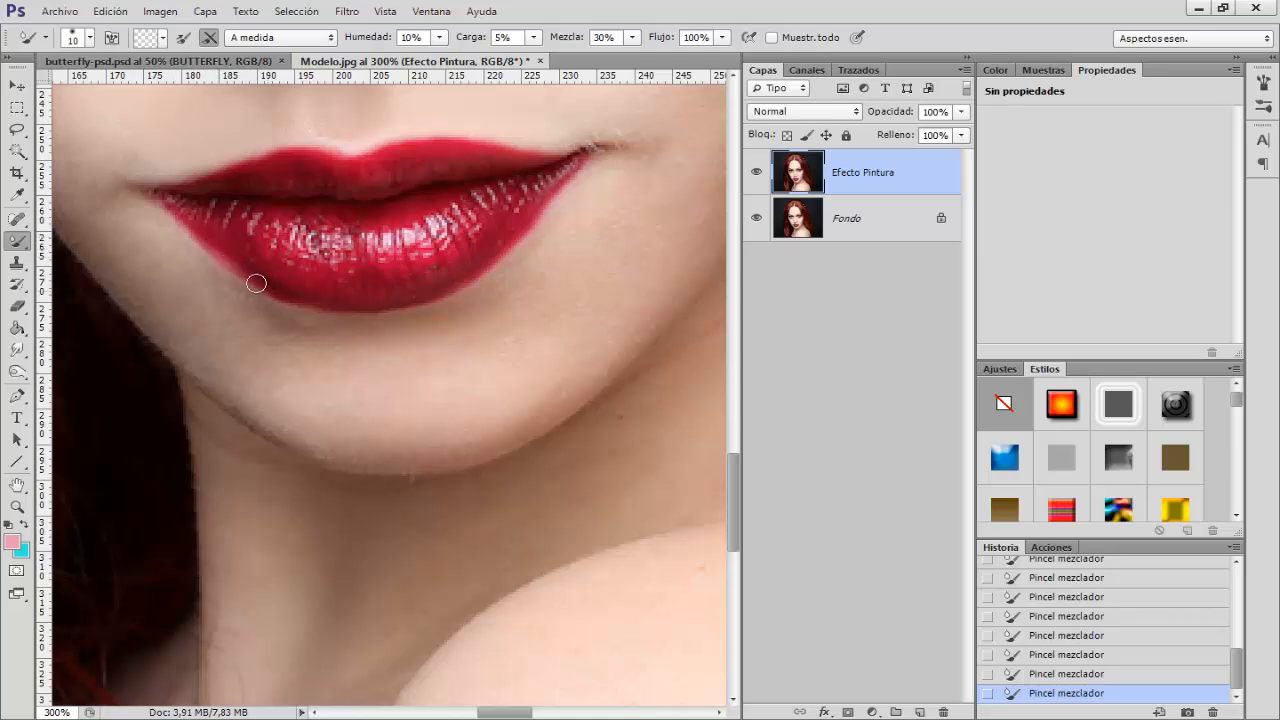
{"action": "left_click_drag", "start_coordinate": [151, 311], "coordinate": [159, 311]}
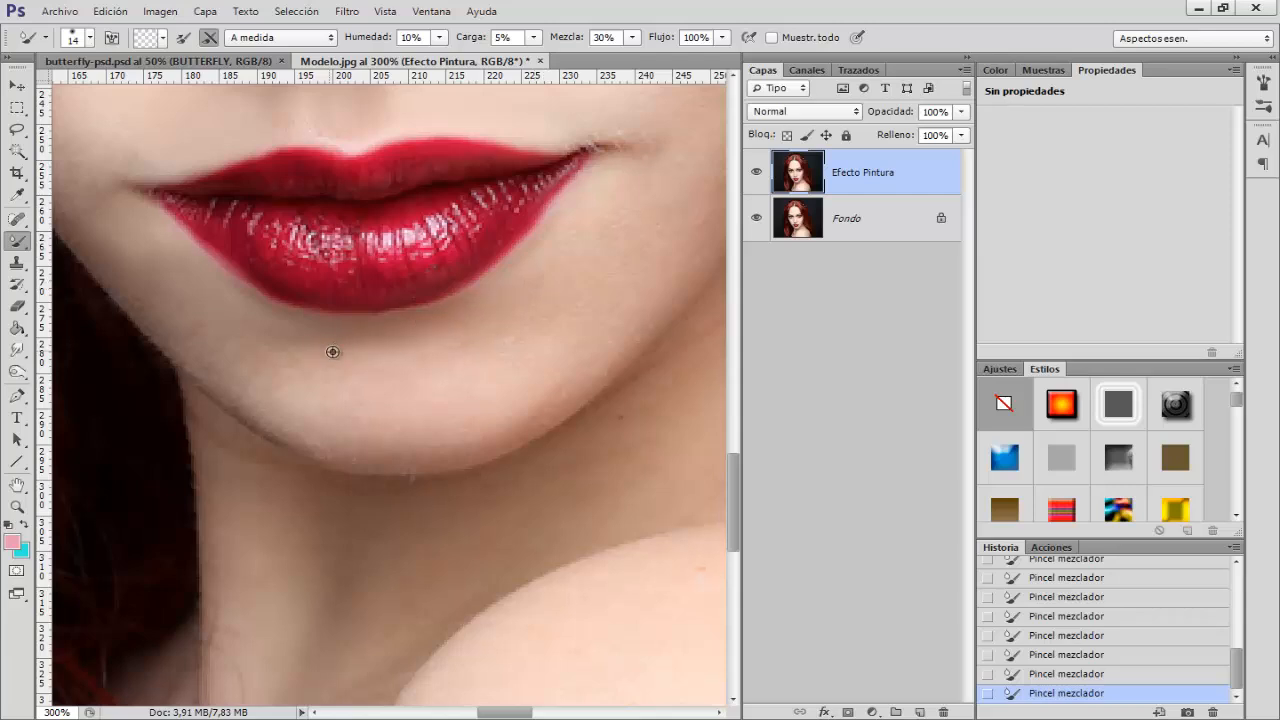
Smooth the chin skin with a 31 px mixer brush and soften the corners of the mouth at 15 px
{"action": "mouse_move", "coordinate": [334, 353]}
{"action": "left_mouse_down"}
{"action": "mouse_move", "coordinate": [294, 364]}
{"action": "mouse_move", "coordinate": [349, 365]}
{"action": "left_mouse_up"}
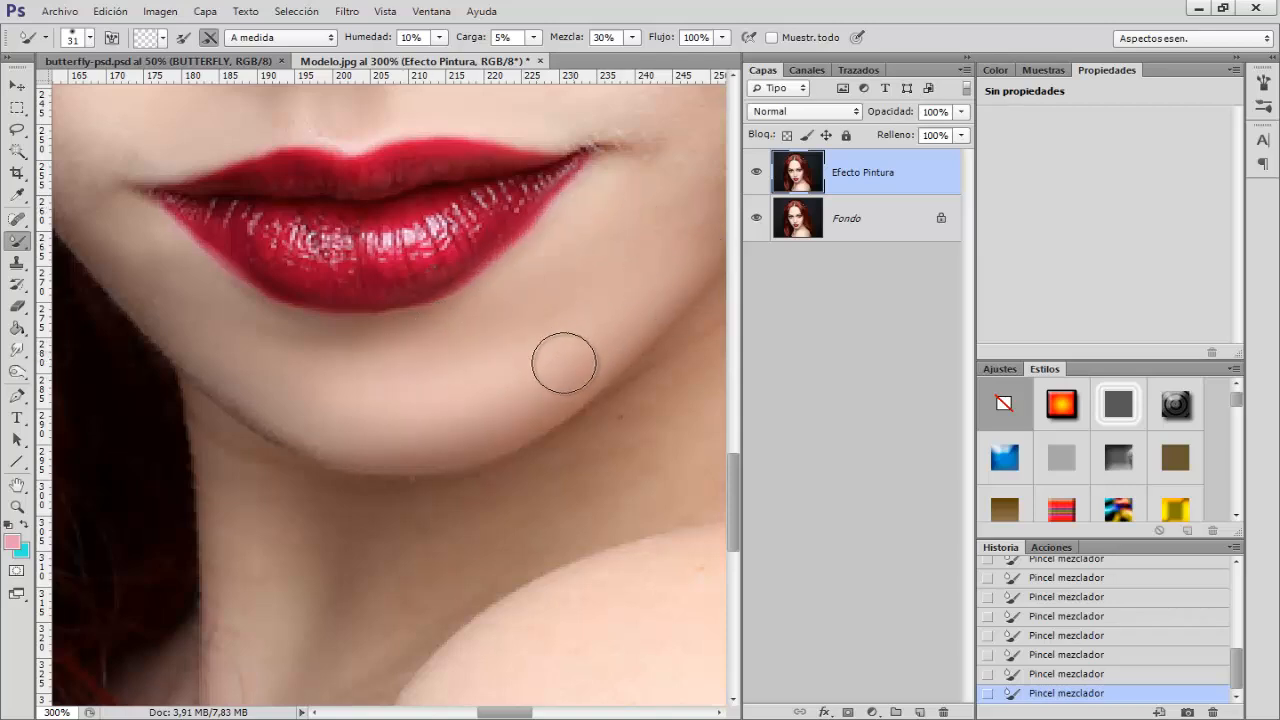
{"action": "scroll", "coordinate": [640, 238], "scroll_direction": "up", "scroll_amount": 3}
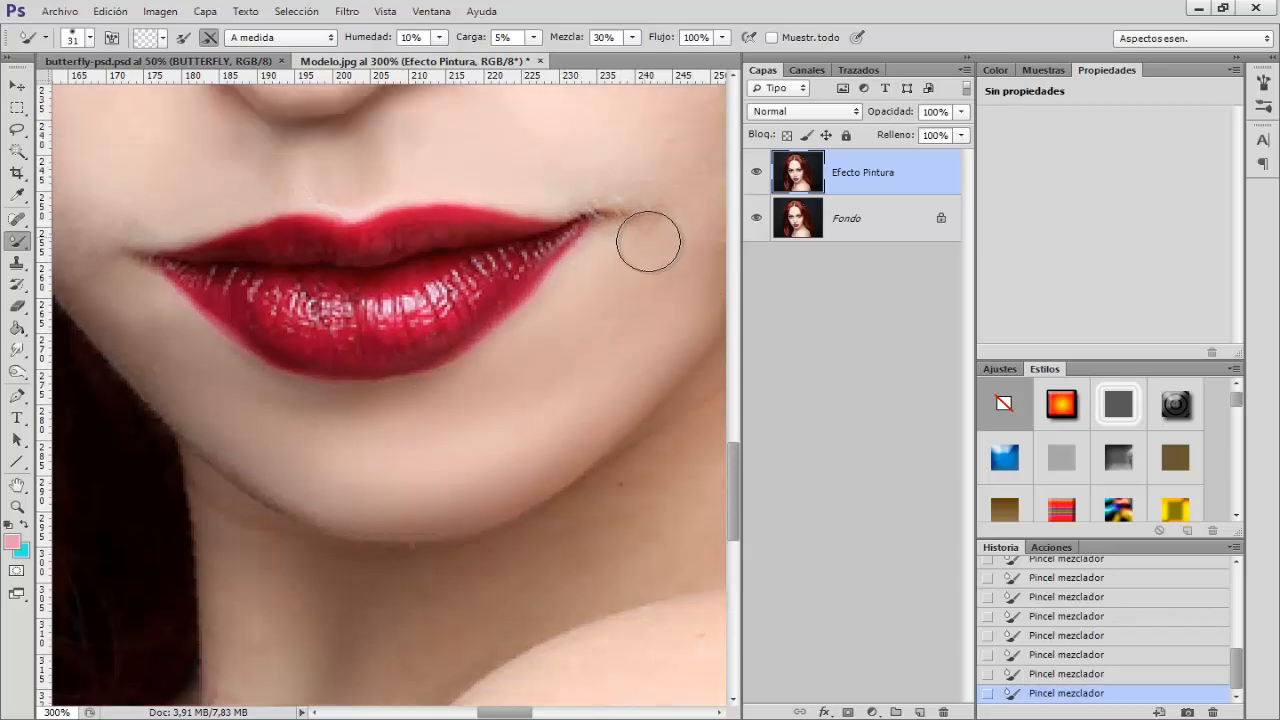
{"action": "left_click_drag", "start_coordinate": [572, 362], "coordinate": [545, 359]}
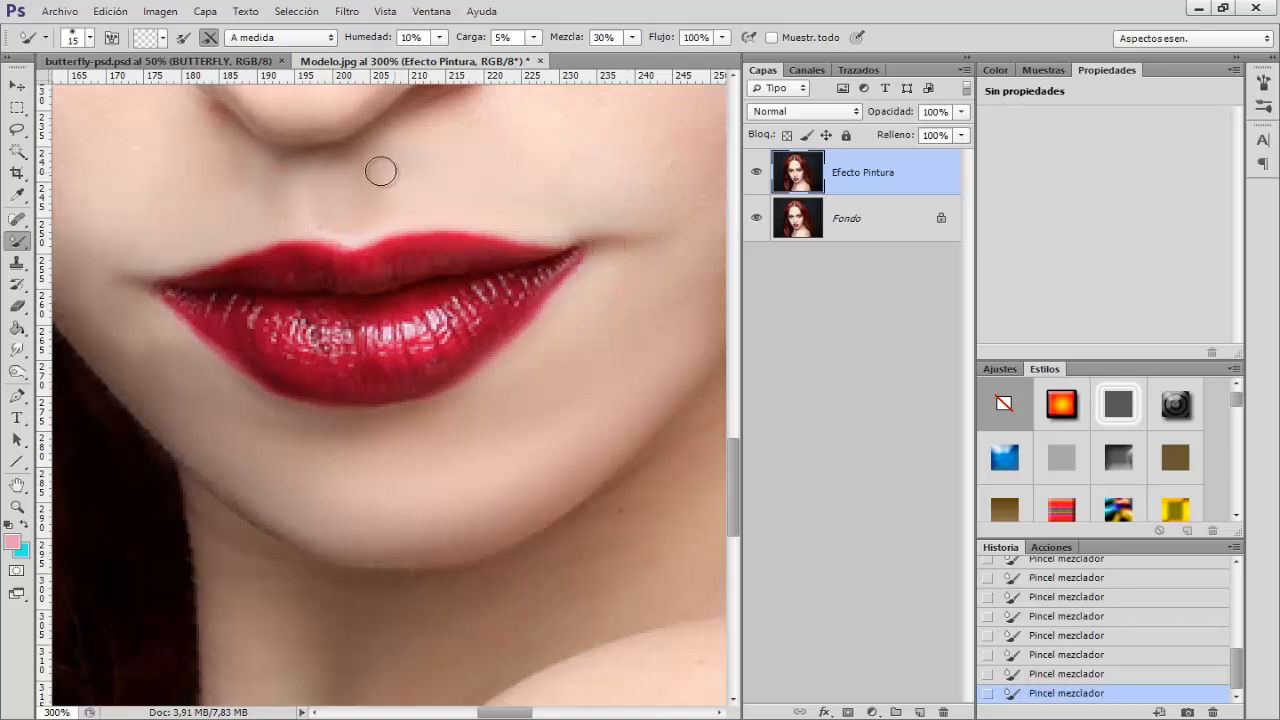
Compare the blended mouth and chin area with the original by toggling the Efecto Pintura layer's visibility
{"action": "left_click", "coordinate": [756, 175]}
{"action": "left_click", "coordinate": [757, 176]}
{"action": "left_click", "coordinate": [757, 177]}
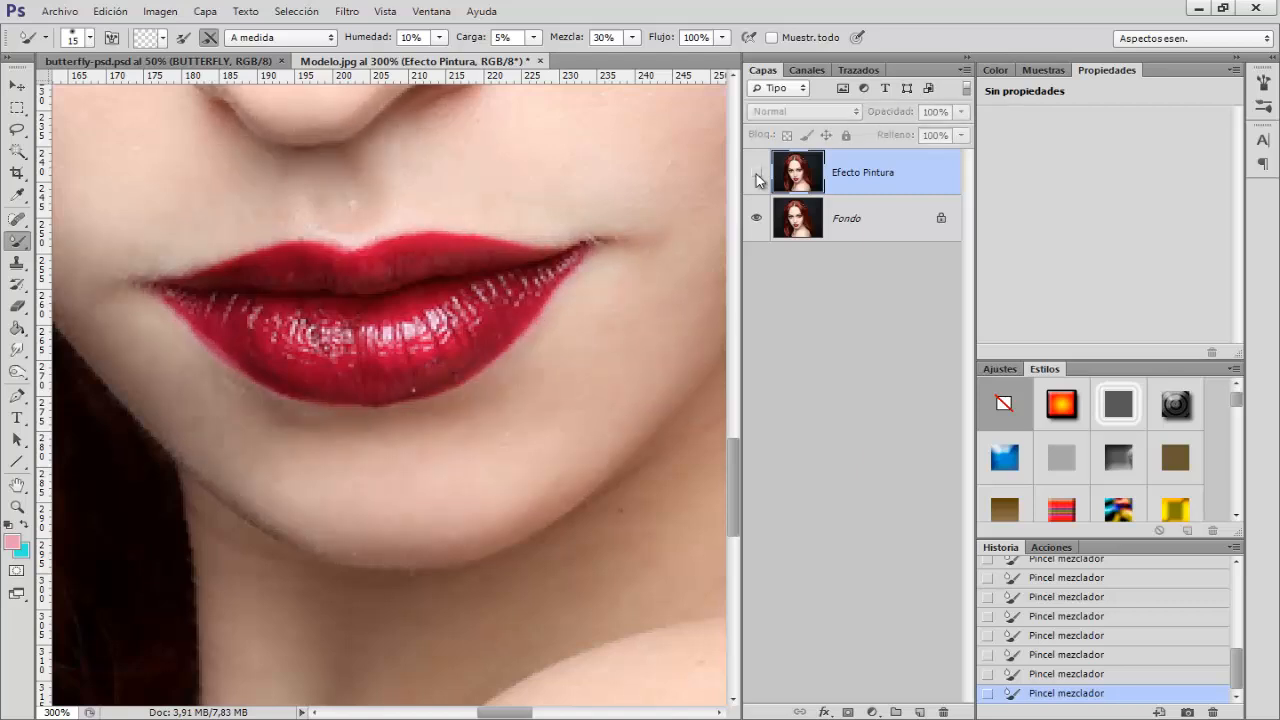
{"action": "left_click", "coordinate": [757, 177]}
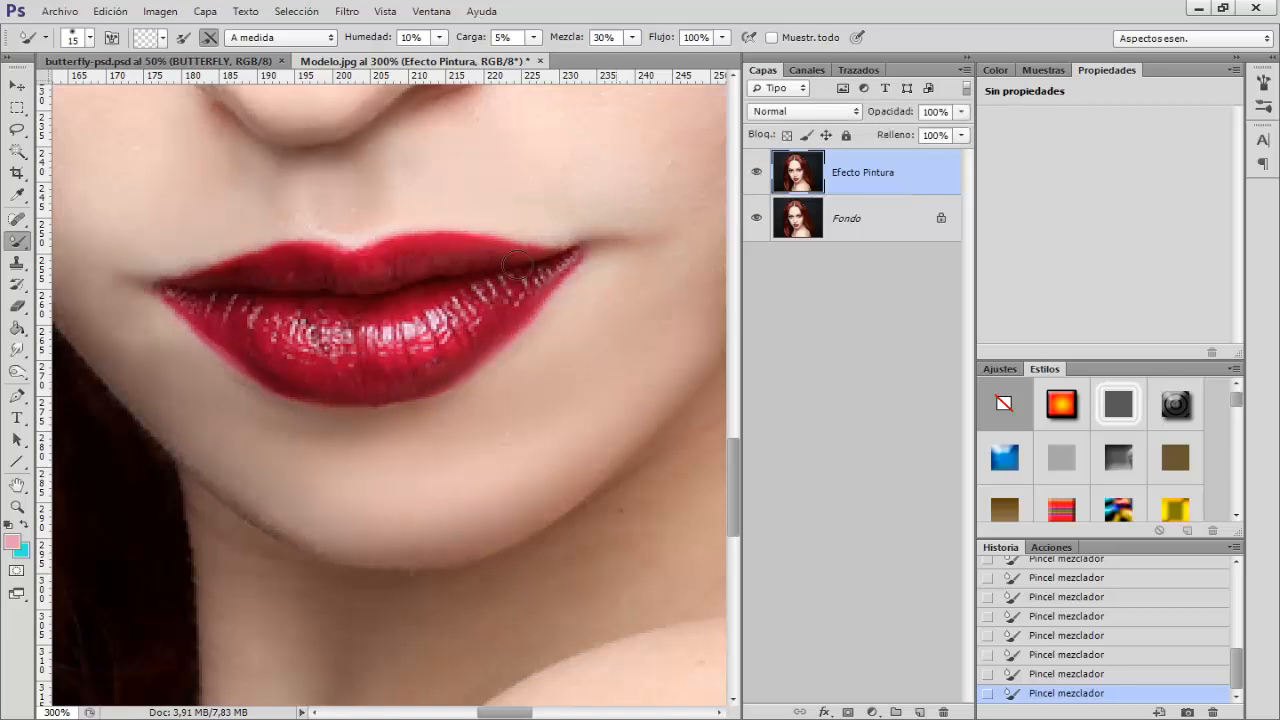
Blend the texture of both lips and the lower lip's highlights with the mixer brush at 11 and 8 px
{"action": "right_click", "coordinate": [413, 342], "text": "alt"}
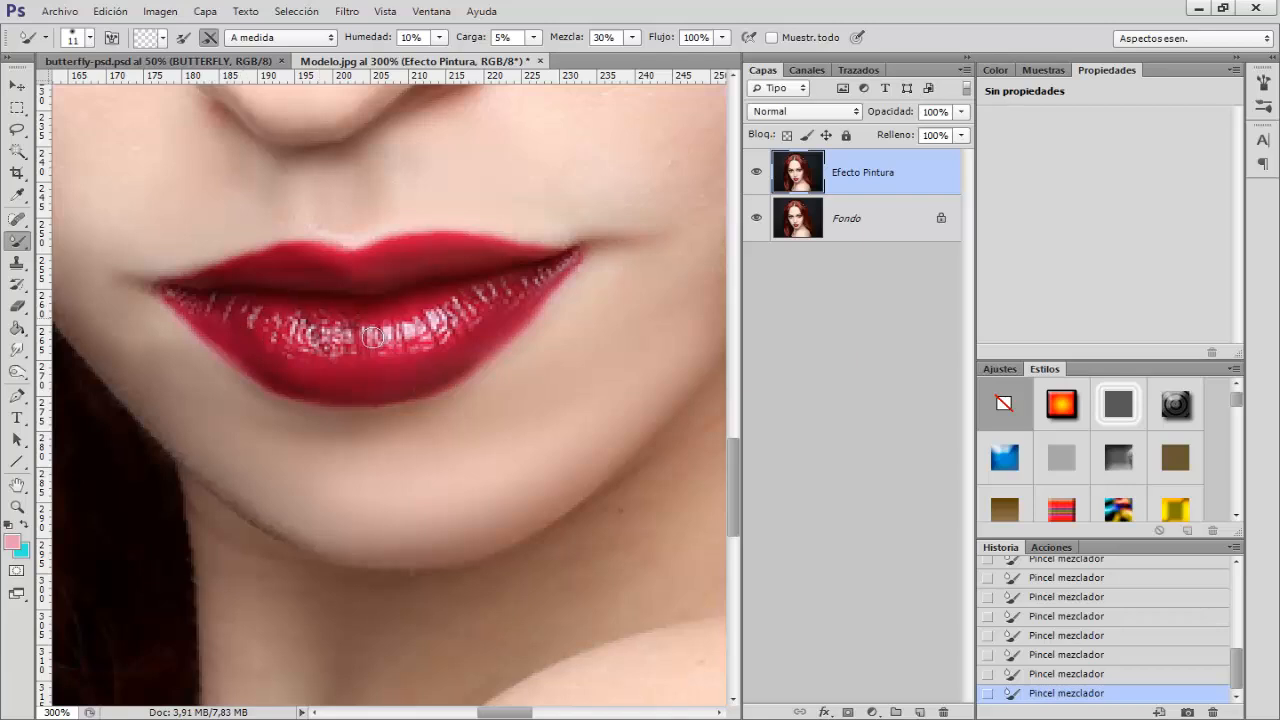
{"action": "left_click_drag", "start_coordinate": [371, 337], "coordinate": [371, 331]}
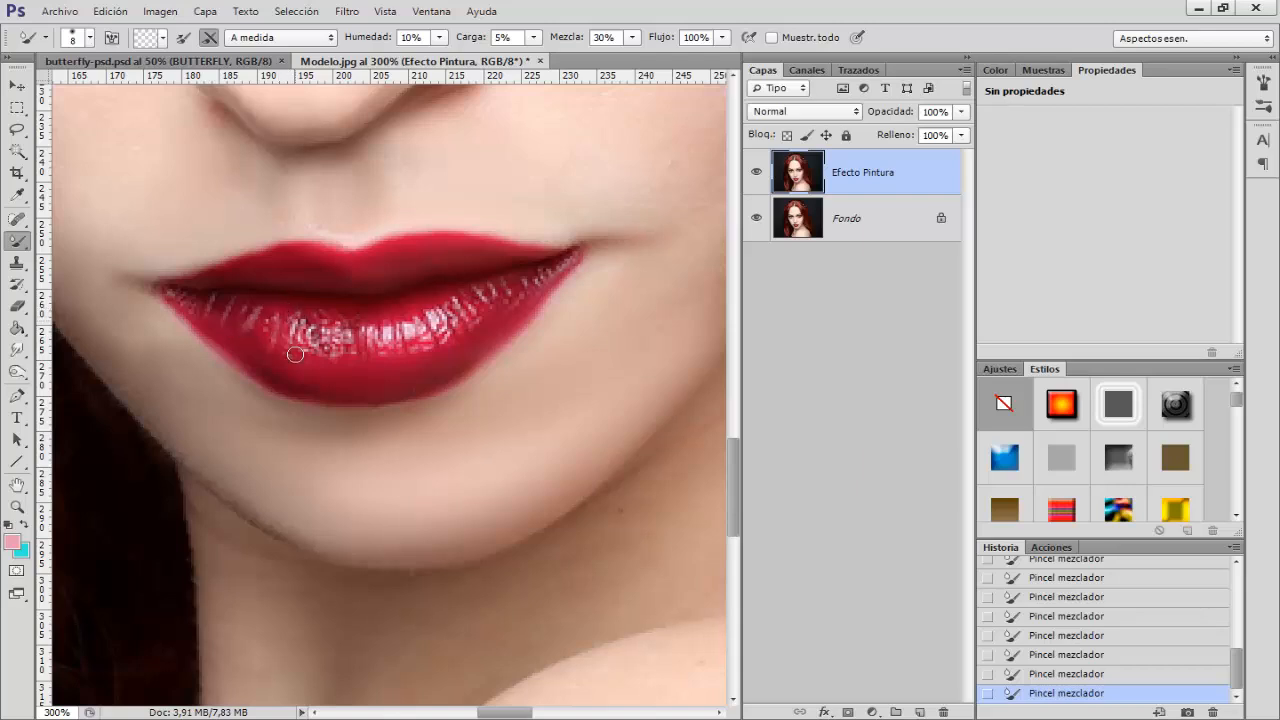
{"action": "mouse_move", "coordinate": [295, 354]}
{"action": "left_mouse_down"}
{"action": "mouse_move", "coordinate": [313, 319]}
{"action": "mouse_move", "coordinate": [311, 351]}
{"action": "mouse_move", "coordinate": [432, 323]}
{"action": "mouse_move", "coordinate": [420, 332]}
{"action": "mouse_move", "coordinate": [358, 342]}
{"action": "mouse_move", "coordinate": [430, 318]}
{"action": "left_mouse_up"}
{"action": "left_click_drag", "start_coordinate": [345, 345], "coordinate": [420, 325]}
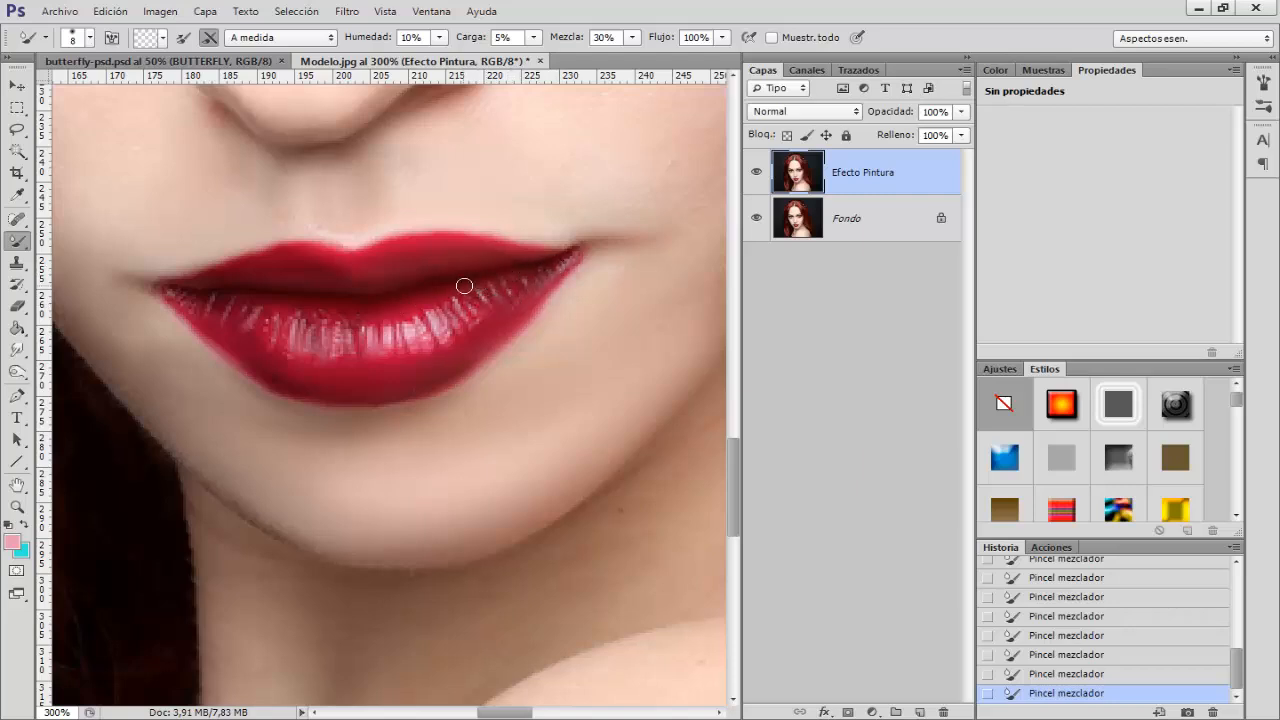
{"action": "left_click_drag", "start_coordinate": [464, 286], "coordinate": [457, 303]}
Compare the painted lips and the whole face with the original by toggling the Efecto Pintura layer's visibility
{"action": "left_click", "coordinate": [757, 174]}
{"action": "left_click", "coordinate": [757, 174]}
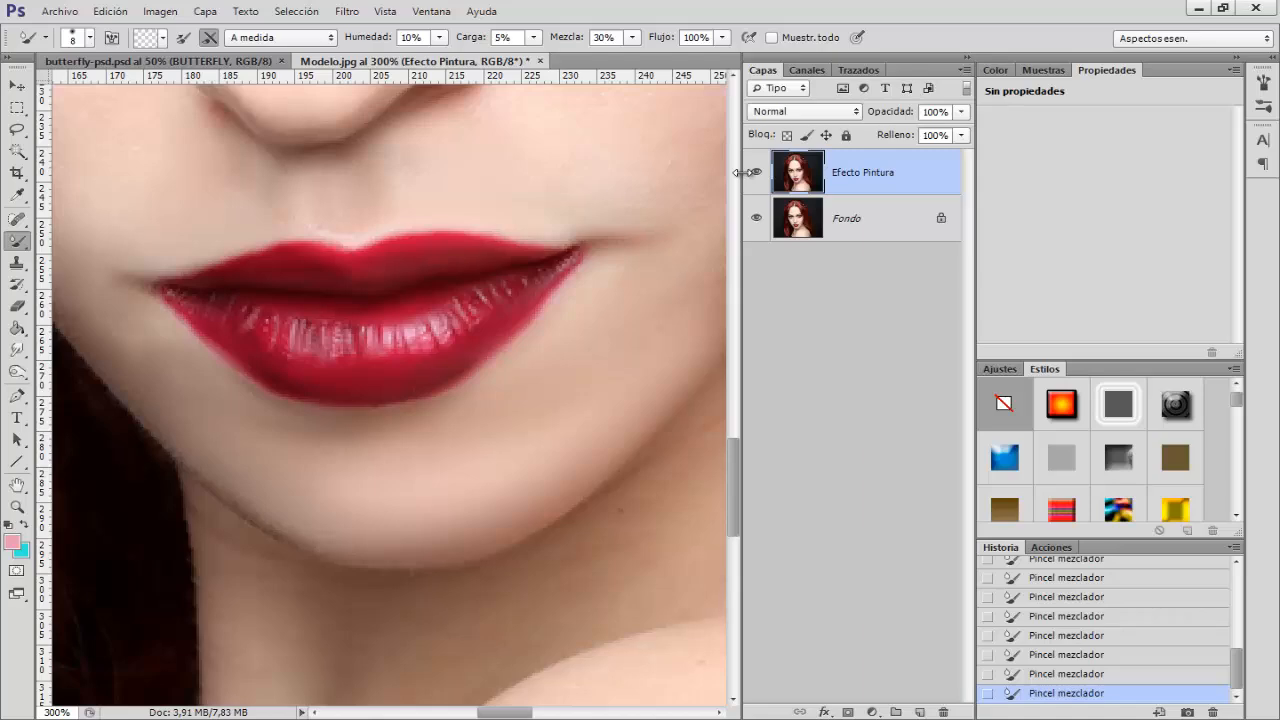
{"action": "key", "text": "ctrl+minus"}
{"action": "key", "text": "ctrl+minus"}
{"action": "key", "text": "ctrl+minus"}
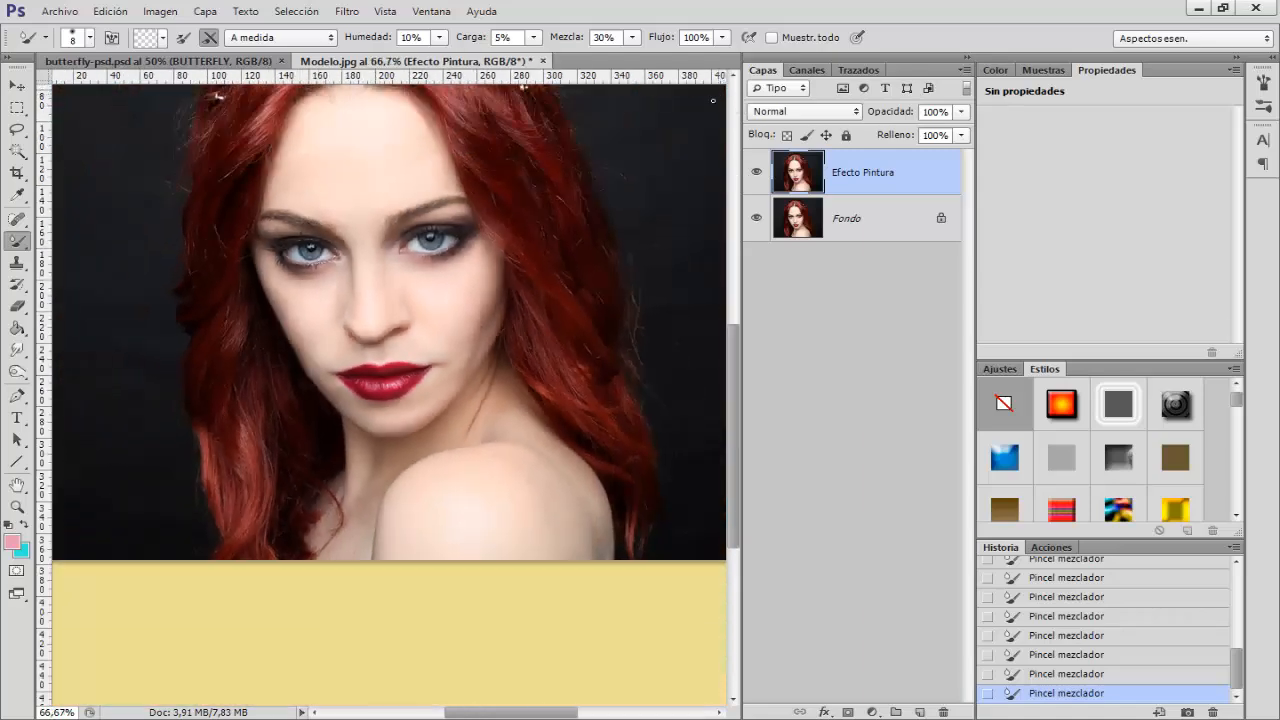
{"action": "left_click", "coordinate": [757, 174]}
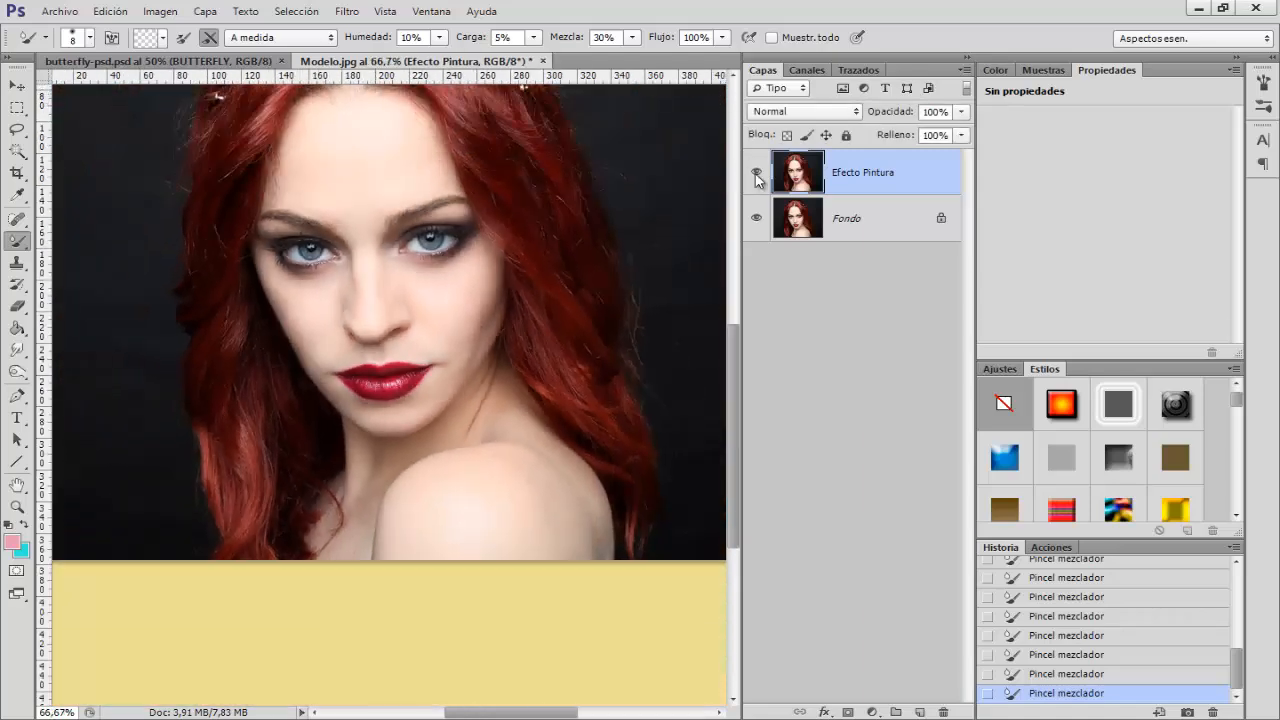
{"action": "left_click", "coordinate": [757, 174]}
Apply the Poco húmedo mixer brush preset for painting the hair above the forehead
{"action": "scroll", "coordinate": [403, 275], "scroll_direction": "up", "scroll_amount": 3}
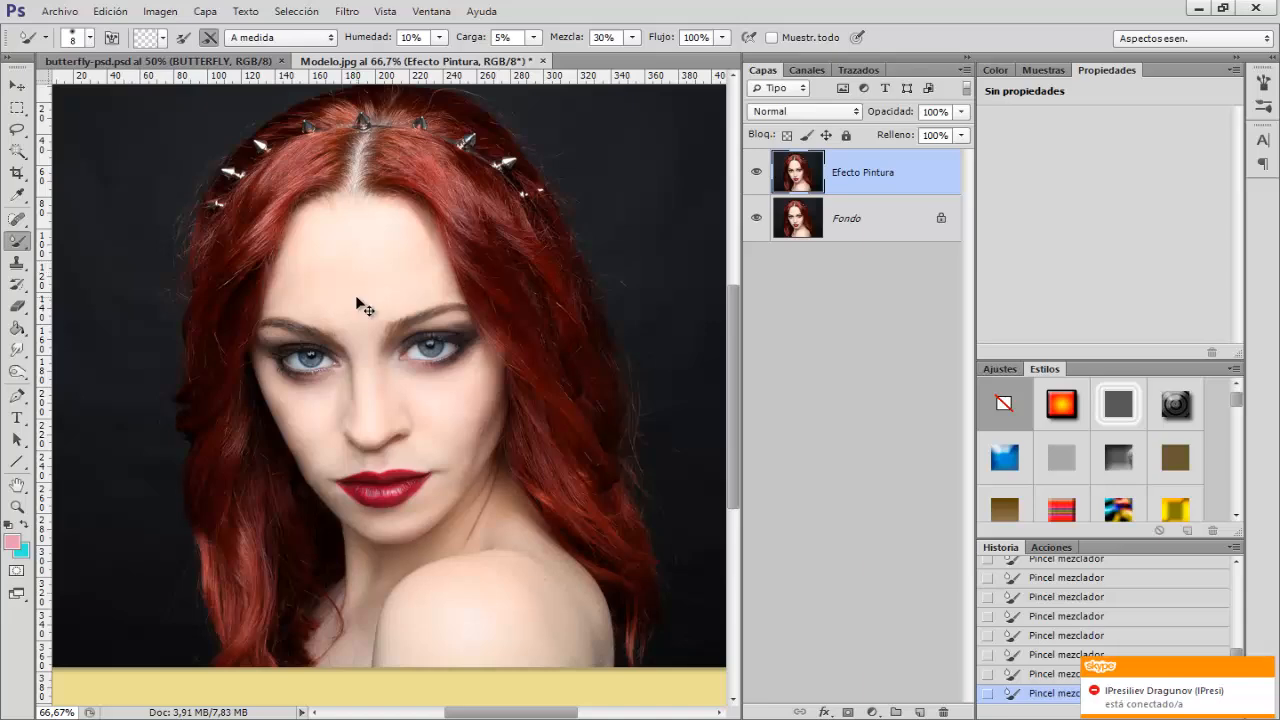
{"action": "scroll", "coordinate": [357, 305], "scroll_direction": "up", "scroll_amount": 1}
{"action": "scroll", "coordinate": [426, 369], "scroll_direction": "up", "scroll_amount": 3}
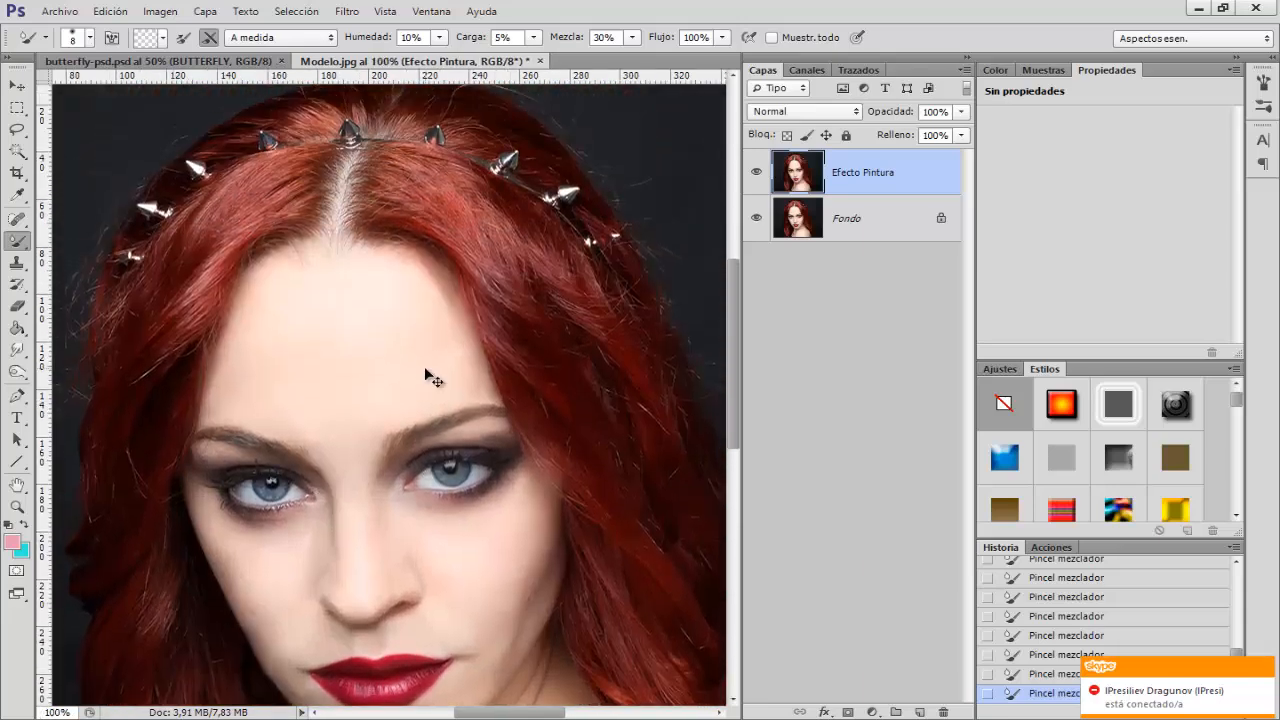
{"action": "key", "text": "ctrl+plus"}
{"action": "scroll", "coordinate": [413, 330], "scroll_direction": "up", "scroll_amount": 2}
{"action": "scroll", "coordinate": [399, 303], "scroll_direction": "up", "scroll_amount": 4}
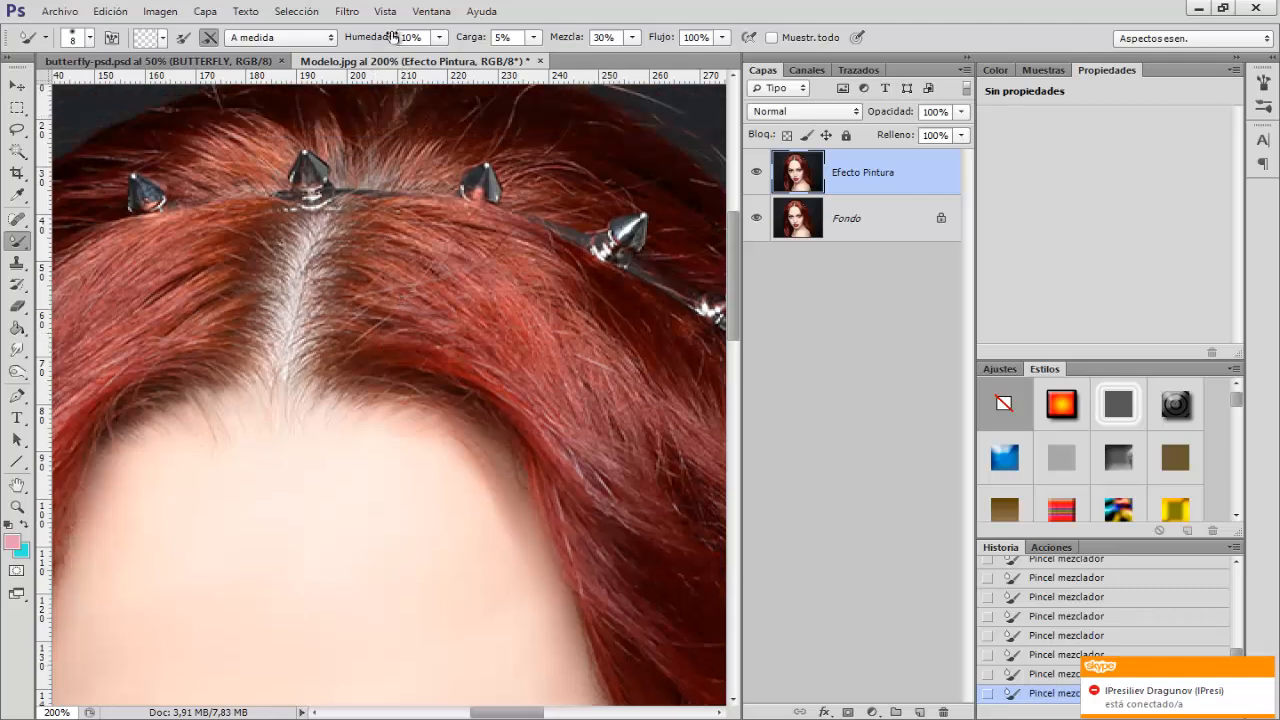
{"action": "left_click", "coordinate": [330, 43]}
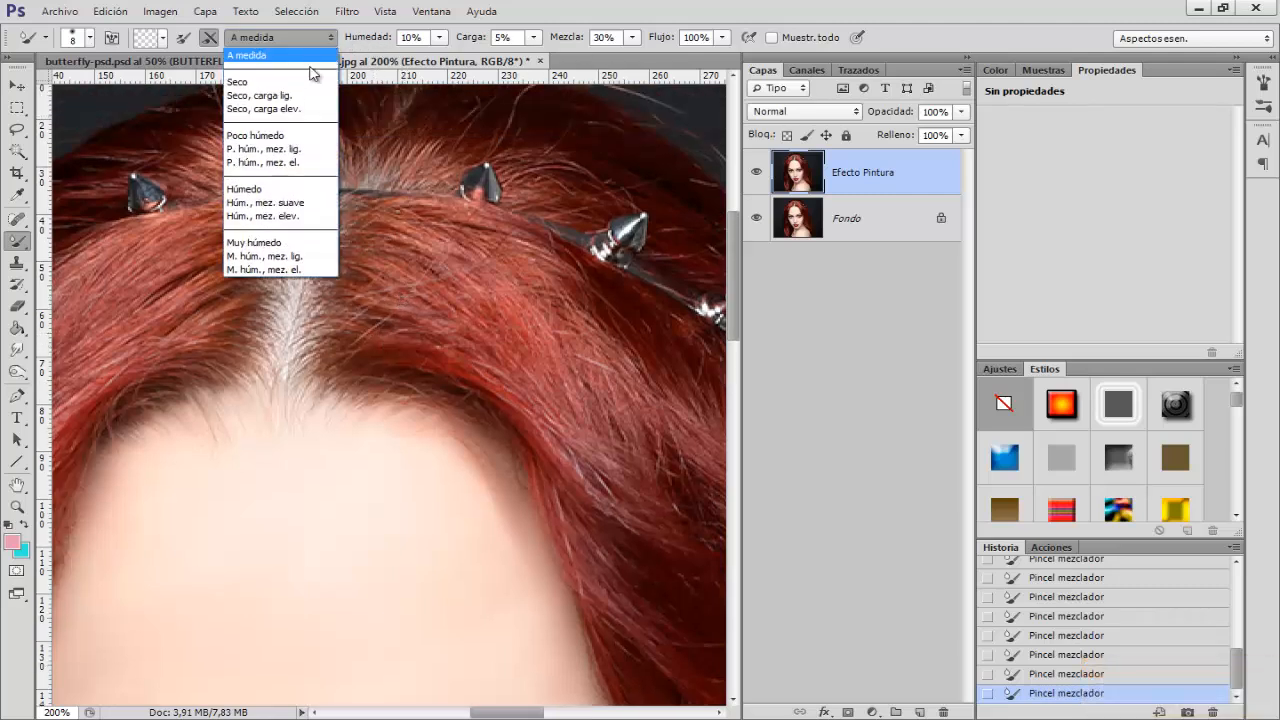
{"action": "left_click", "coordinate": [288, 132]}
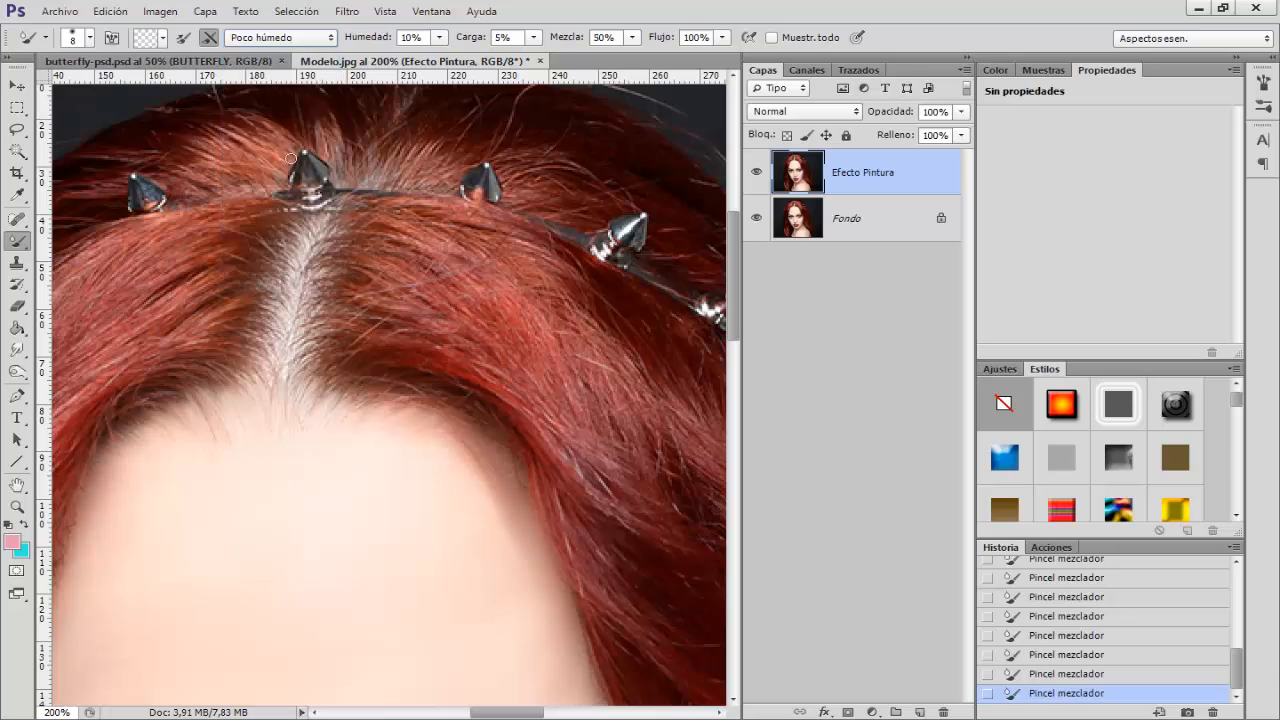
Blend the forehead hairline and the roots along the hair parting with the mixer brush at 17 and 13 px
{"action": "right_click", "coordinate": [313, 353], "text": "alt"}
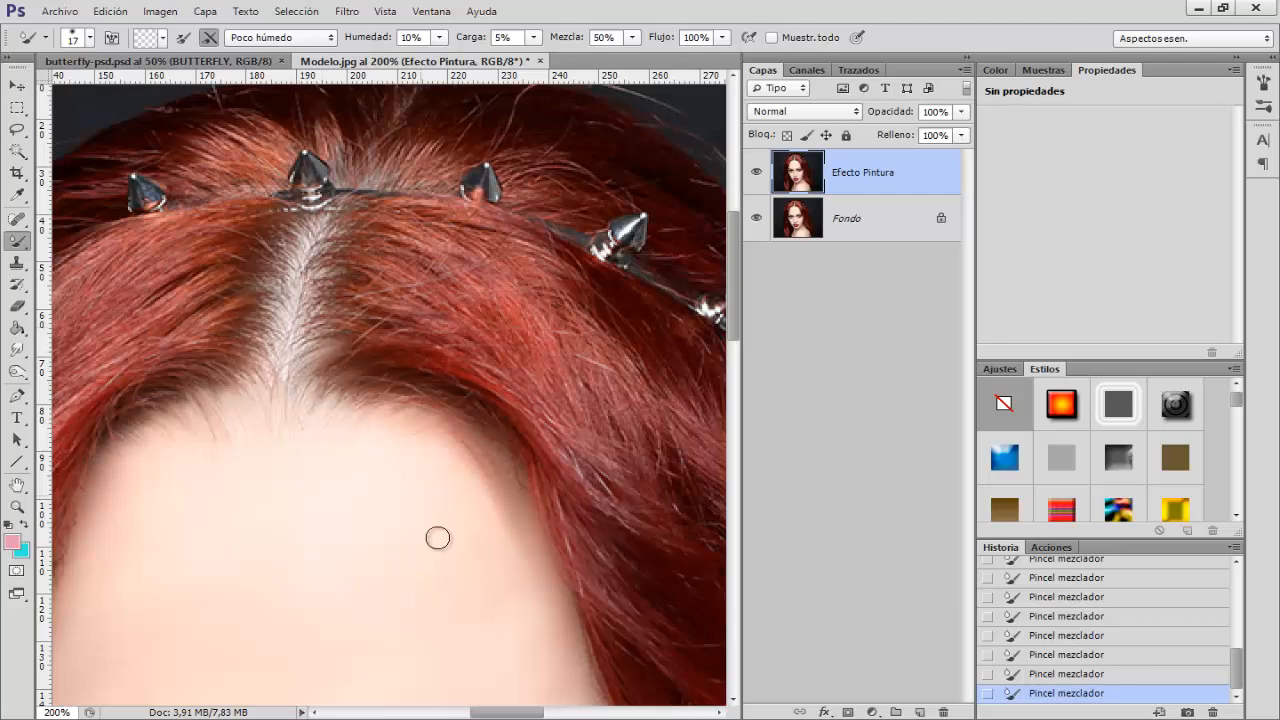
{"action": "mouse_move", "coordinate": [481, 714]}
{"action": "left_mouse_down"}
{"action": "mouse_move", "coordinate": [473, 697]}
{"action": "mouse_move", "coordinate": [492, 714]}
{"action": "left_mouse_up"}
{"action": "key", "text": "ctrl+plus"}
{"action": "right_click", "coordinate": [370, 352], "text": "alt"}
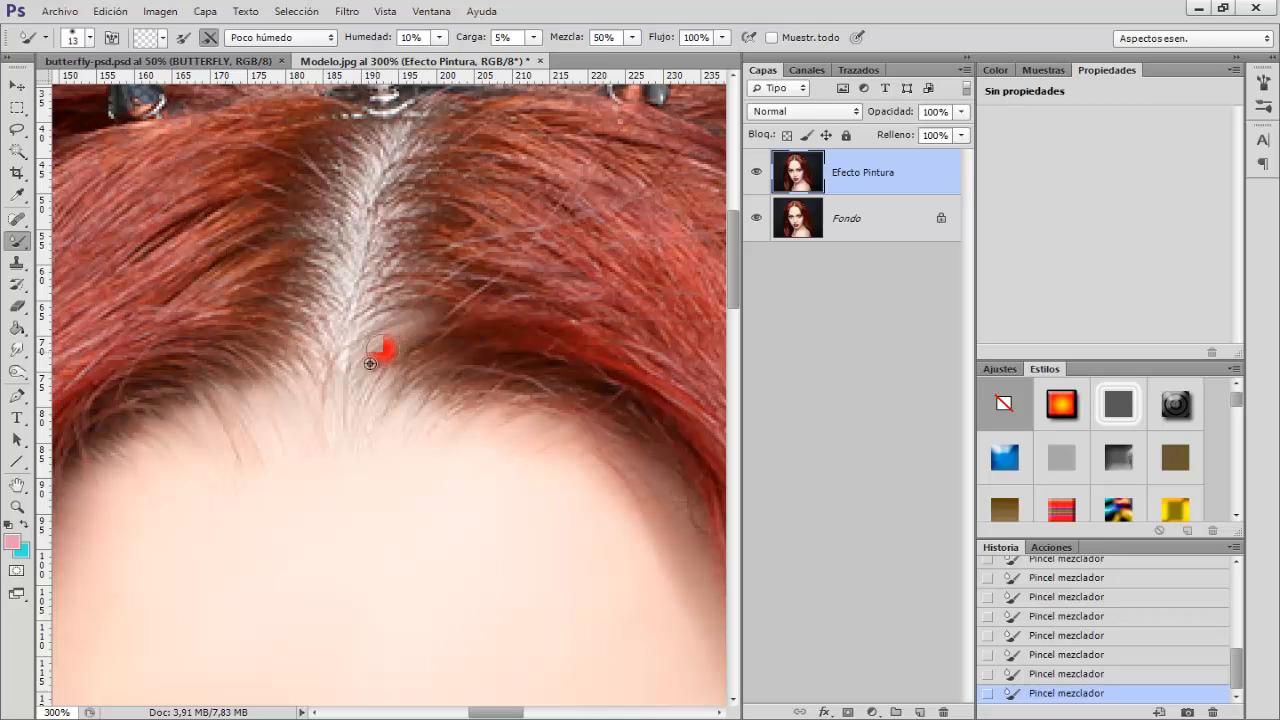
{"action": "mouse_move", "coordinate": [370, 363]}
{"action": "left_mouse_down"}
{"action": "mouse_move", "coordinate": [383, 327]}
{"action": "mouse_move", "coordinate": [339, 355]}
{"action": "mouse_move", "coordinate": [397, 291]}
{"action": "mouse_move", "coordinate": [309, 346]}
{"action": "mouse_move", "coordinate": [403, 286]}
{"action": "mouse_move", "coordinate": [366, 297]}
{"action": "mouse_move", "coordinate": [401, 262]}
{"action": "mouse_move", "coordinate": [369, 272]}
{"action": "mouse_move", "coordinate": [393, 188]}
{"action": "mouse_move", "coordinate": [381, 198]}
{"action": "mouse_move", "coordinate": [420, 187]}
{"action": "mouse_move", "coordinate": [384, 175]}
{"action": "mouse_move", "coordinate": [456, 147]}
{"action": "mouse_move", "coordinate": [408, 160]}
{"action": "mouse_move", "coordinate": [342, 151]}
{"action": "mouse_move", "coordinate": [377, 171]}
{"action": "mouse_move", "coordinate": [323, 174]}
{"action": "mouse_move", "coordinate": [371, 191]}
{"action": "mouse_move", "coordinate": [316, 187]}
{"action": "mouse_move", "coordinate": [369, 219]}
{"action": "mouse_move", "coordinate": [314, 205]}
{"action": "mouse_move", "coordinate": [367, 253]}
{"action": "mouse_move", "coordinate": [321, 228]}
{"action": "mouse_move", "coordinate": [348, 253]}
{"action": "mouse_move", "coordinate": [332, 272]}
{"action": "mouse_move", "coordinate": [340, 289]}
{"action": "mouse_move", "coordinate": [325, 271]}
{"action": "mouse_move", "coordinate": [336, 293]}
{"action": "mouse_move", "coordinate": [324, 296]}
{"action": "mouse_move", "coordinate": [347, 316]}
{"action": "mouse_move", "coordinate": [308, 309]}
{"action": "mouse_move", "coordinate": [327, 330]}
{"action": "mouse_move", "coordinate": [301, 325]}
{"action": "mouse_move", "coordinate": [321, 342]}
{"action": "mouse_move", "coordinate": [289, 341]}
{"action": "left_mouse_up"}
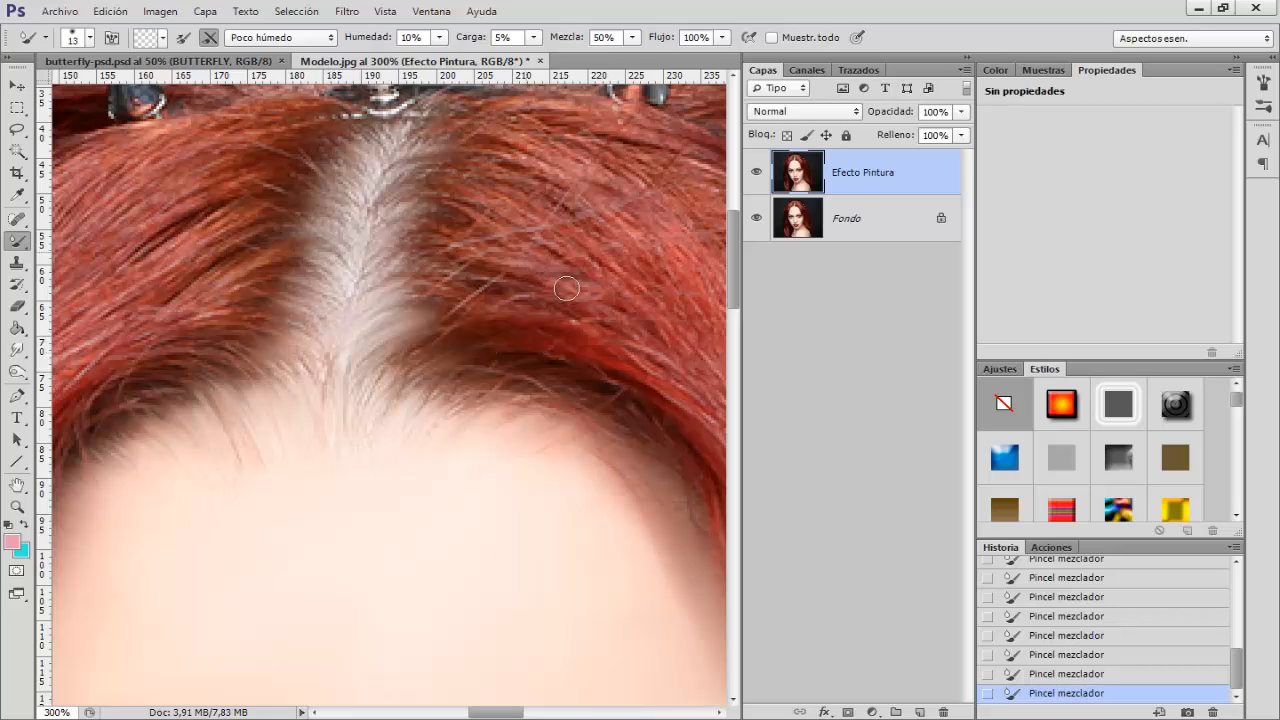
{"action": "left_click_drag", "start_coordinate": [335, 211], "coordinate": [407, 191]}
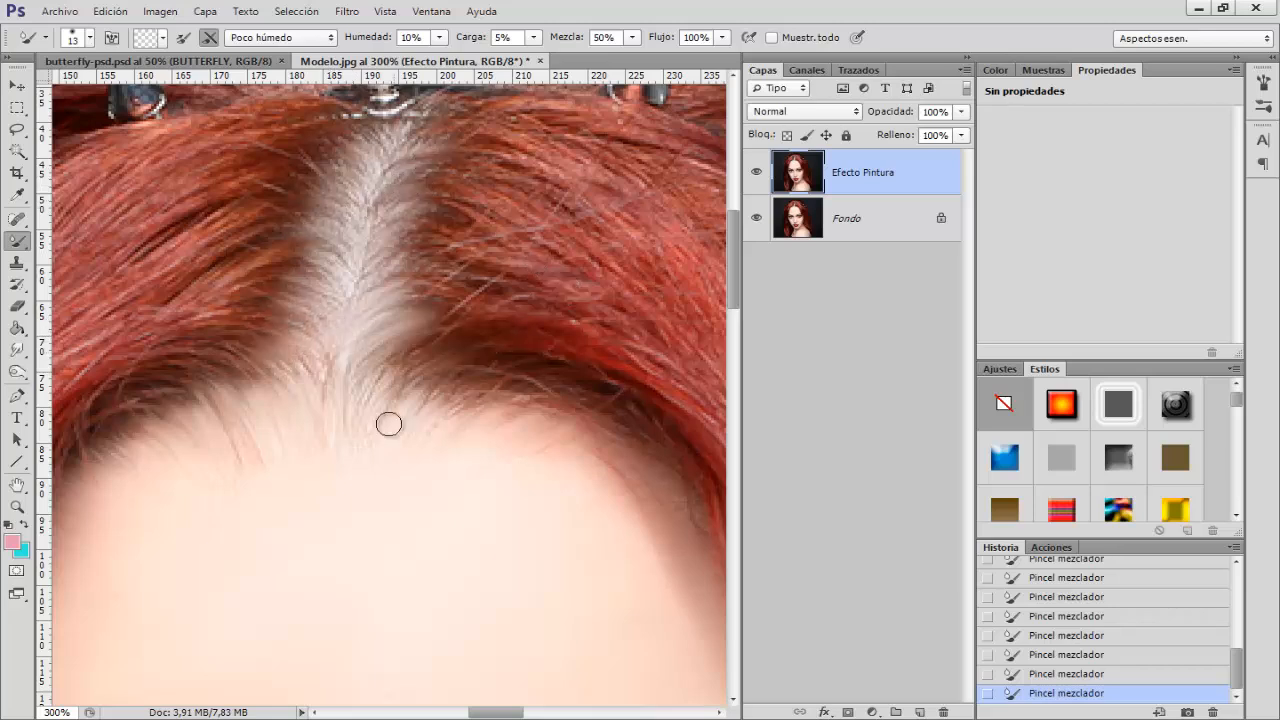
Blend the dark hairline strands from the parting down the right side of the forehead with a 20 px mixer brush
{"action": "left_click_drag", "start_coordinate": [514, 716], "coordinate": [526, 716]}
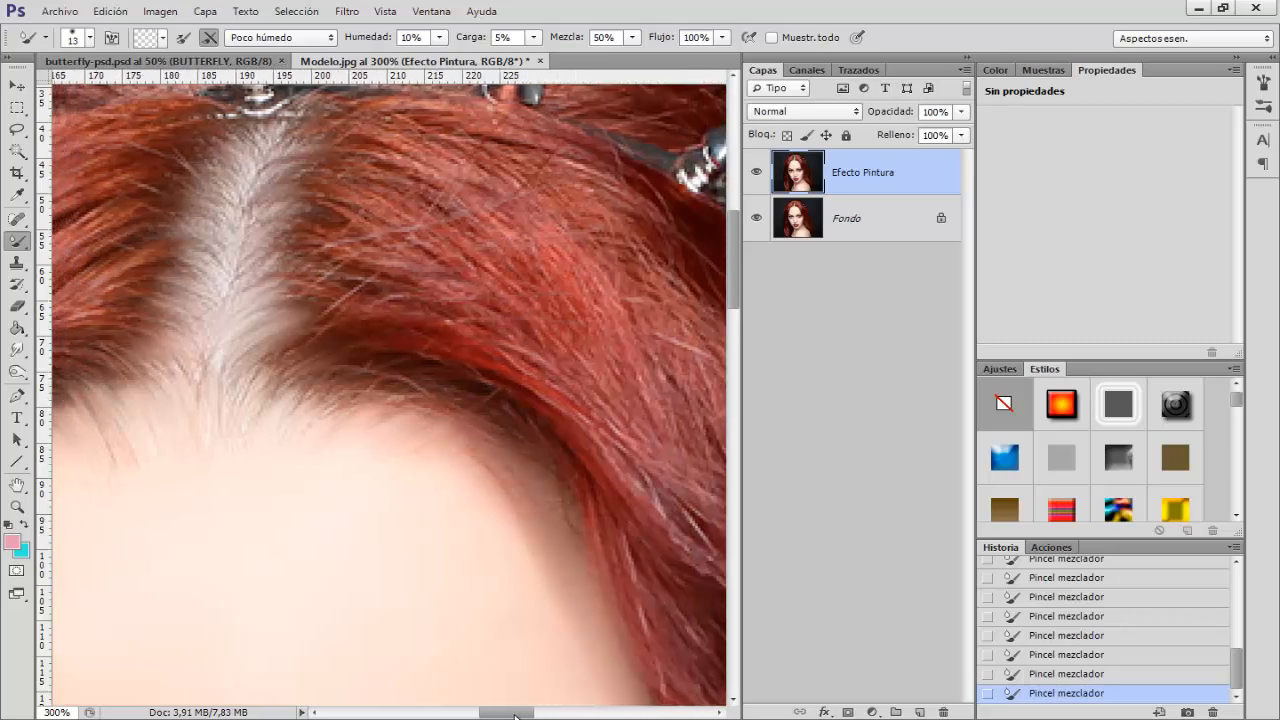
{"action": "right_click", "coordinate": [311, 361], "text": "alt"}
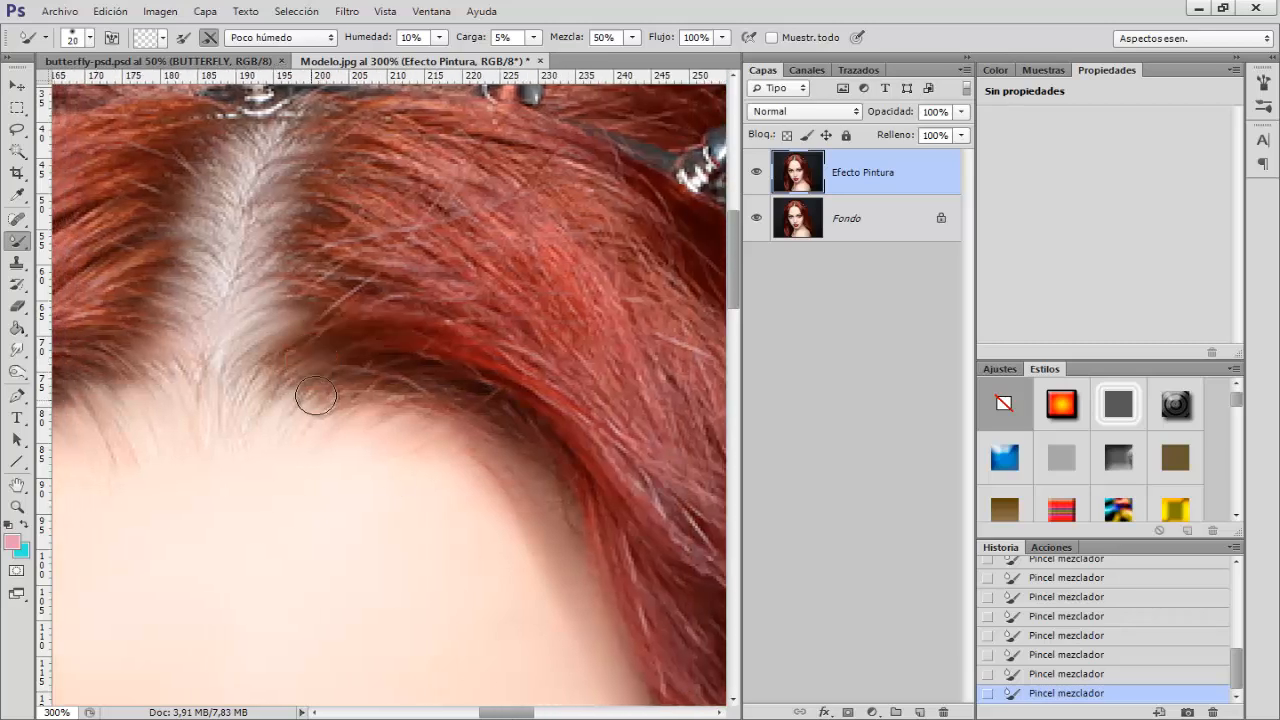
{"action": "mouse_move", "coordinate": [347, 381]}
{"action": "left_mouse_down"}
{"action": "mouse_move", "coordinate": [430, 368]}
{"action": "mouse_move", "coordinate": [474, 391]}
{"action": "left_mouse_up"}
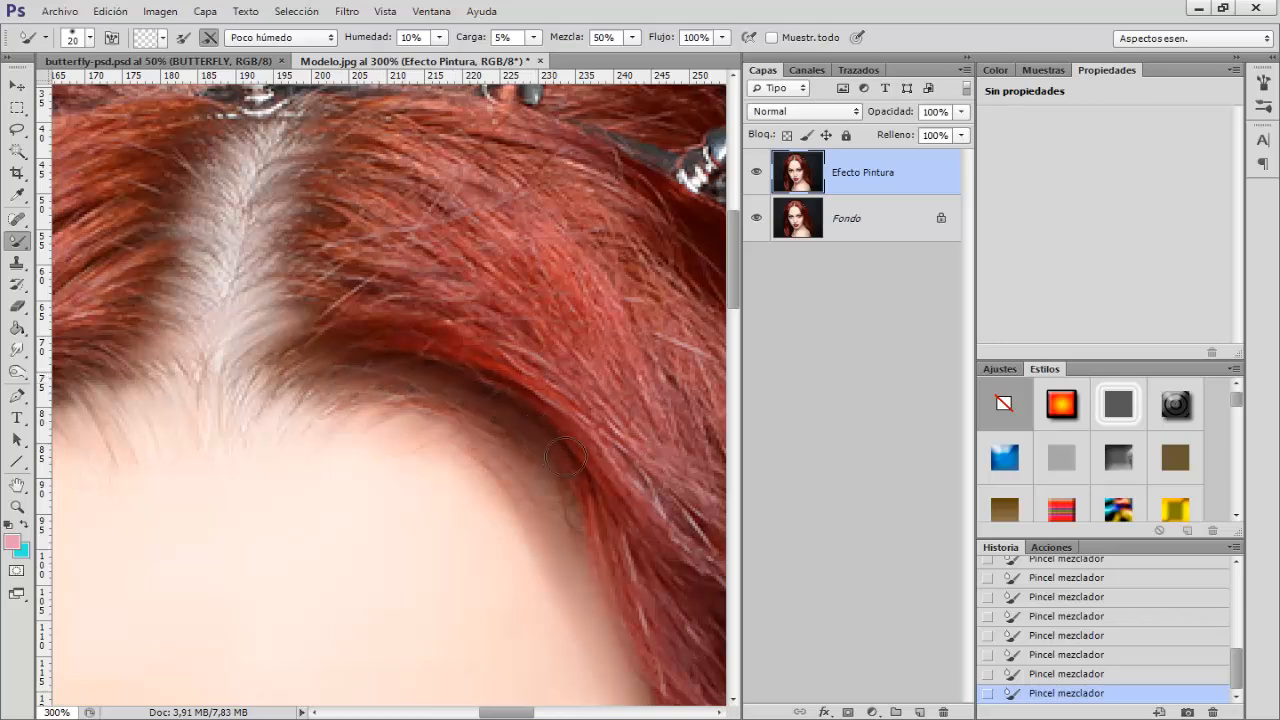
{"action": "left_click_drag", "start_coordinate": [588, 494], "coordinate": [615, 551]}
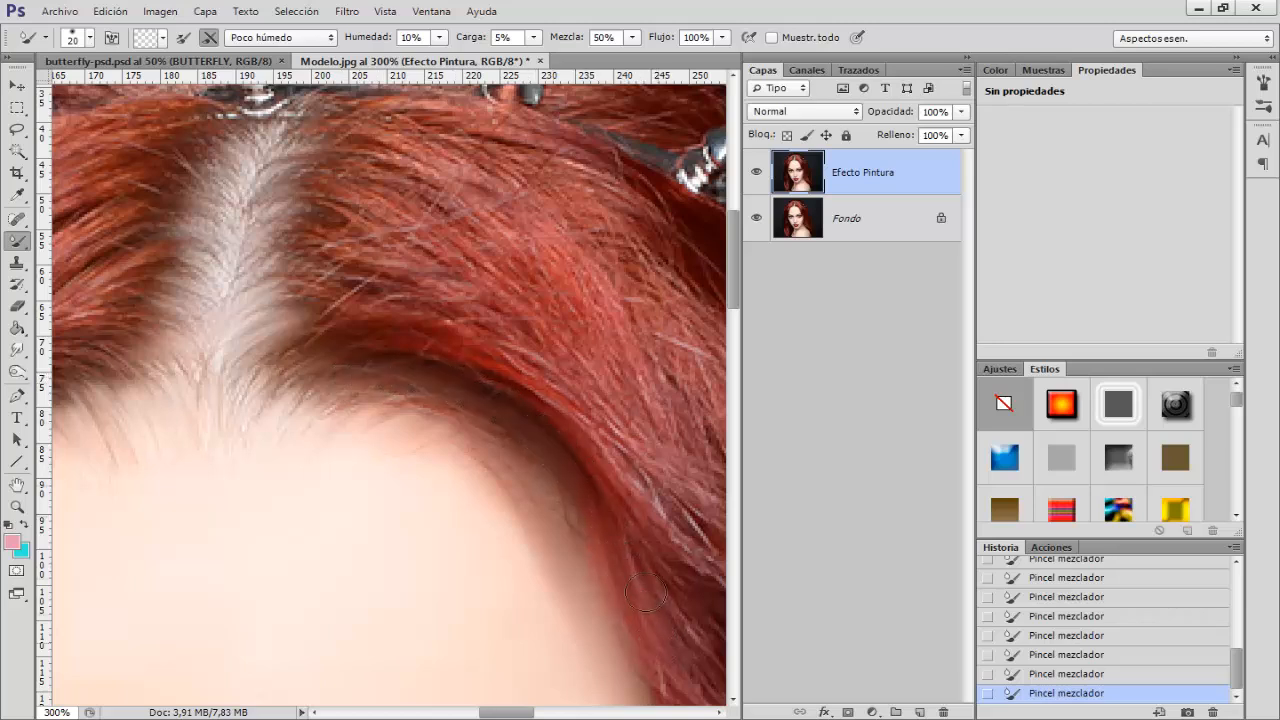
{"action": "mouse_move", "coordinate": [323, 346]}
{"action": "left_mouse_down"}
{"action": "mouse_move", "coordinate": [506, 378]}
{"action": "mouse_move", "coordinate": [584, 427]}
{"action": "mouse_move", "coordinate": [664, 518]}
{"action": "left_mouse_up"}
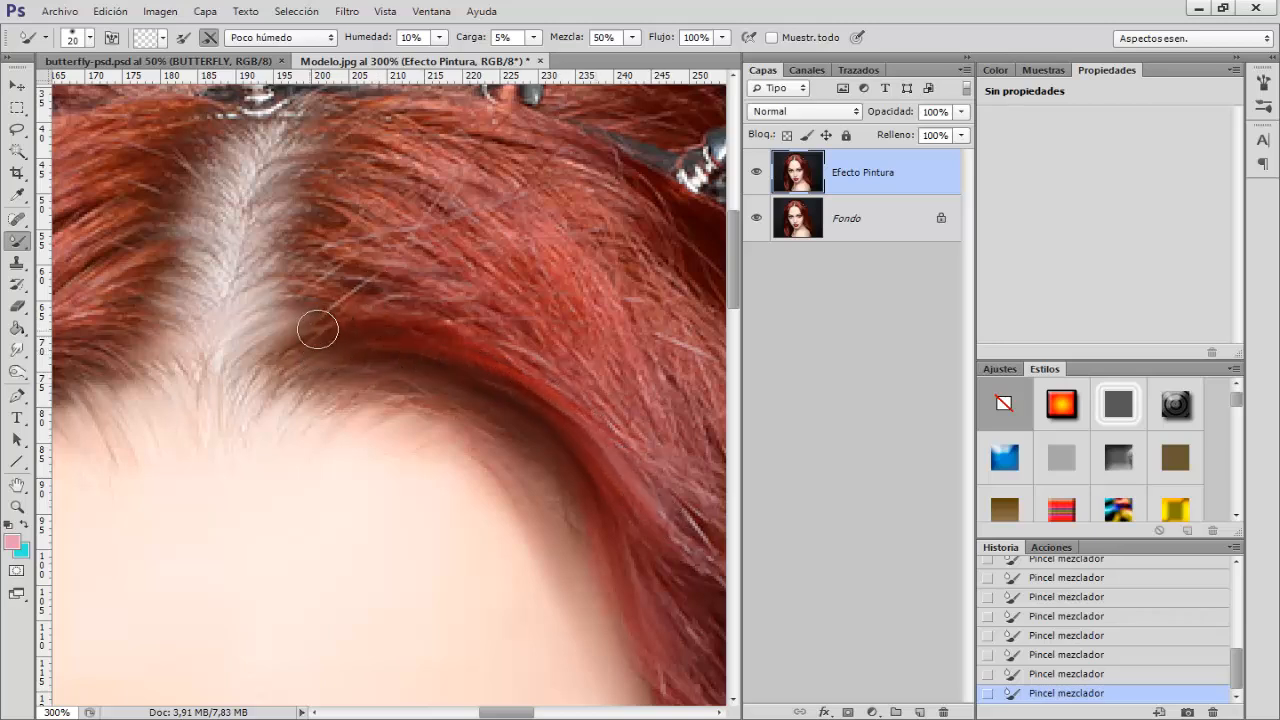
{"action": "mouse_move", "coordinate": [318, 329]}
{"action": "left_mouse_down"}
{"action": "mouse_move", "coordinate": [398, 320]}
{"action": "mouse_move", "coordinate": [479, 335]}
{"action": "mouse_move", "coordinate": [634, 486]}
{"action": "left_mouse_up"}
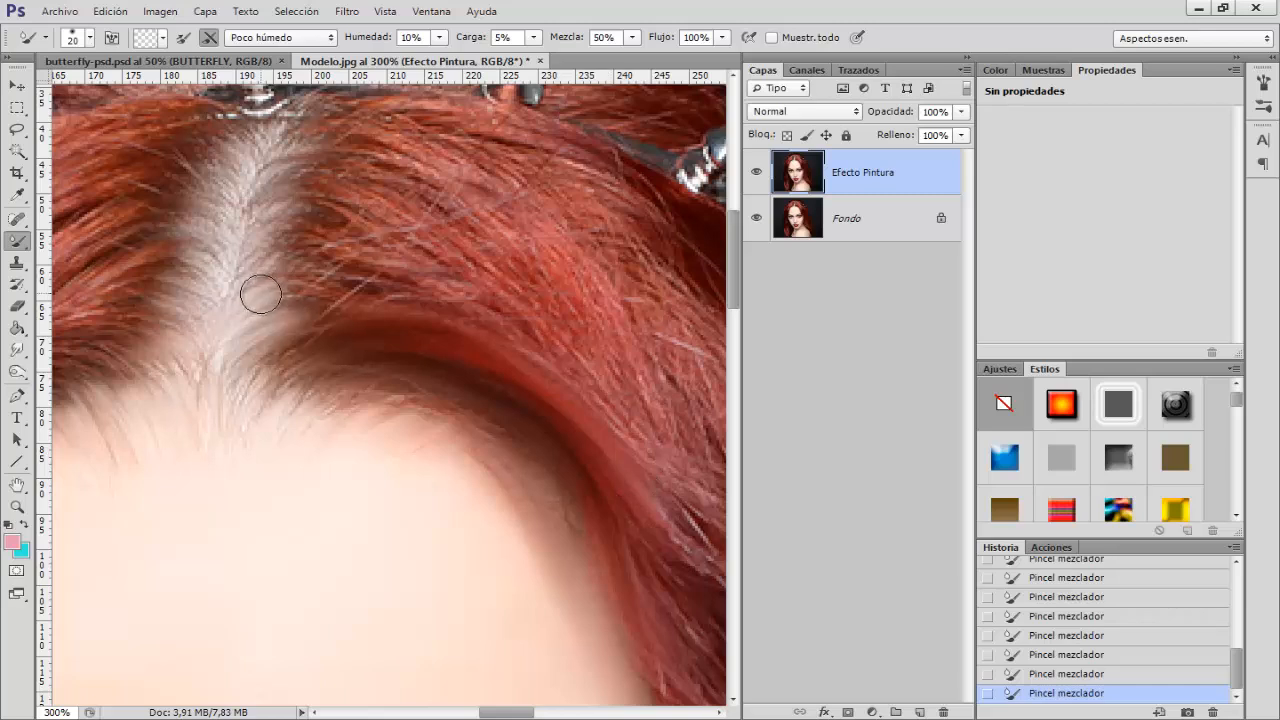
{"action": "mouse_move", "coordinate": [260, 294]}
{"action": "left_mouse_down"}
{"action": "mouse_move", "coordinate": [352, 291]}
{"action": "mouse_move", "coordinate": [459, 313]}
{"action": "left_mouse_up"}
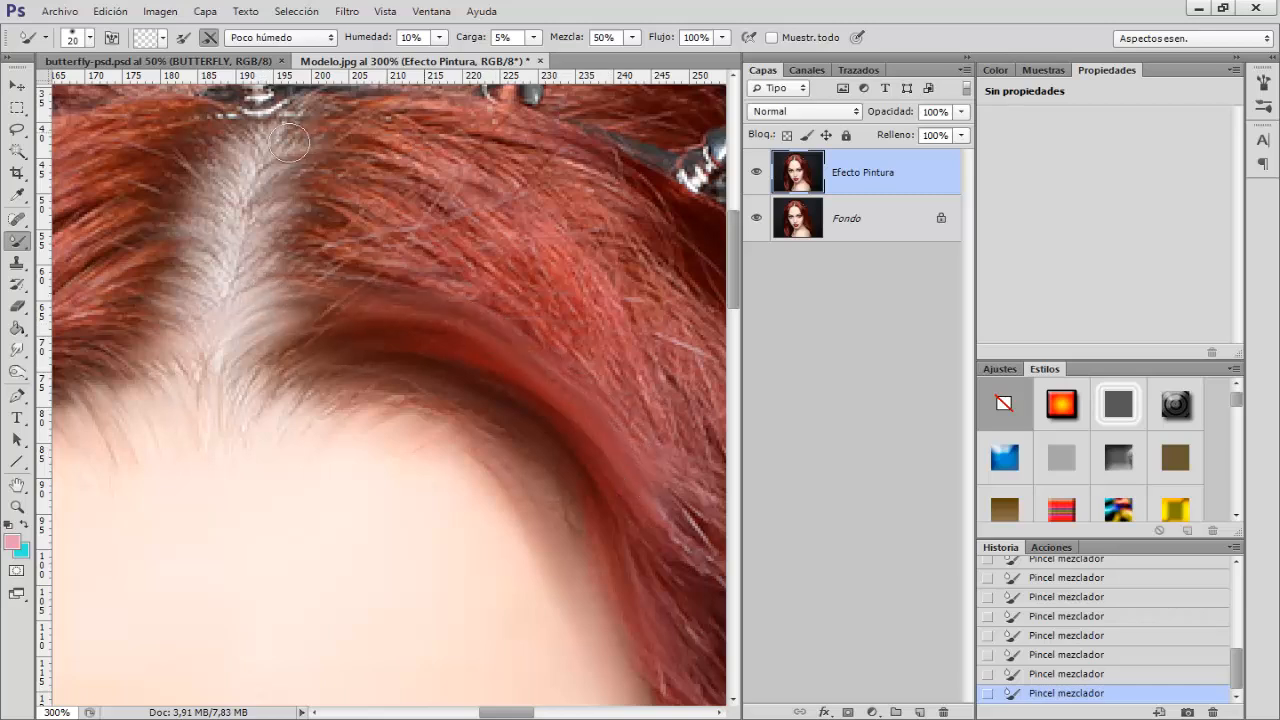
Blend the red strands between the right hairline and the spiked headband along their flow, undoing one stray stroke
{"action": "mouse_move", "coordinate": [309, 268]}
{"action": "left_mouse_down"}
{"action": "mouse_move", "coordinate": [416, 285]}
{"action": "mouse_move", "coordinate": [528, 327]}
{"action": "mouse_move", "coordinate": [631, 424]}
{"action": "left_mouse_up"}
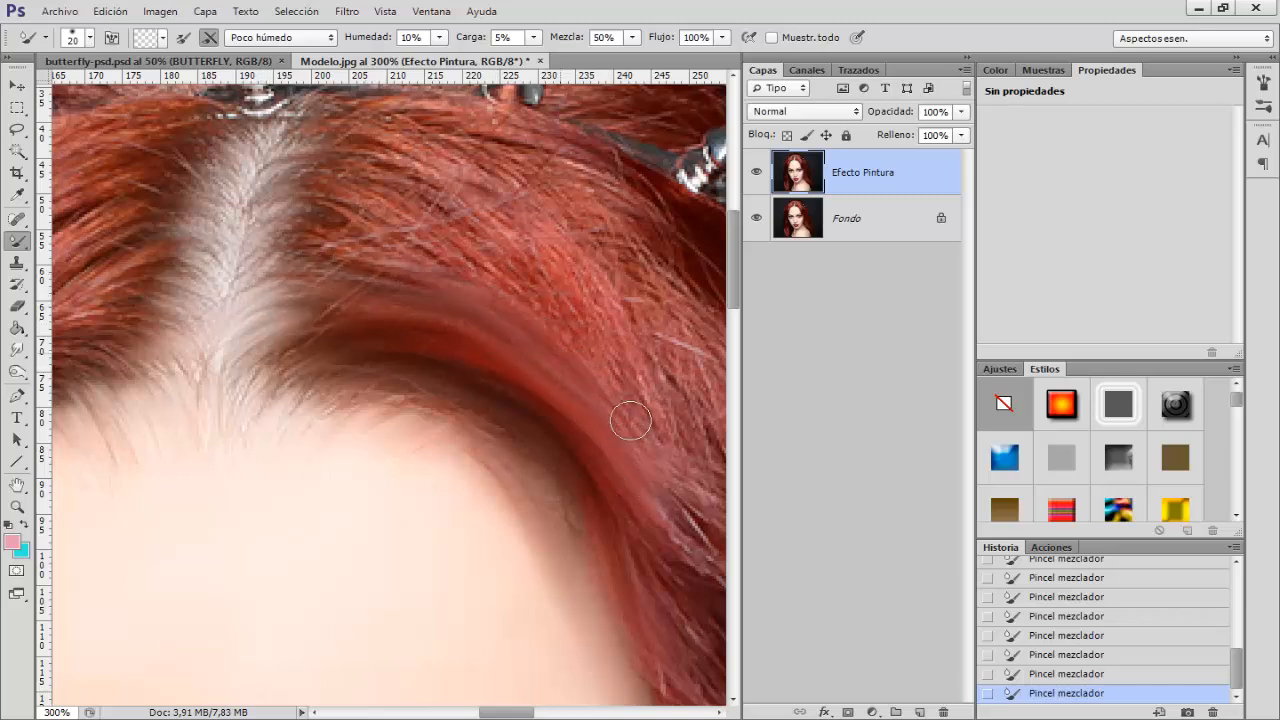
{"action": "mouse_move", "coordinate": [357, 257]}
{"action": "left_mouse_down"}
{"action": "mouse_move", "coordinate": [567, 315]}
{"action": "mouse_move", "coordinate": [637, 394]}
{"action": "left_mouse_up"}
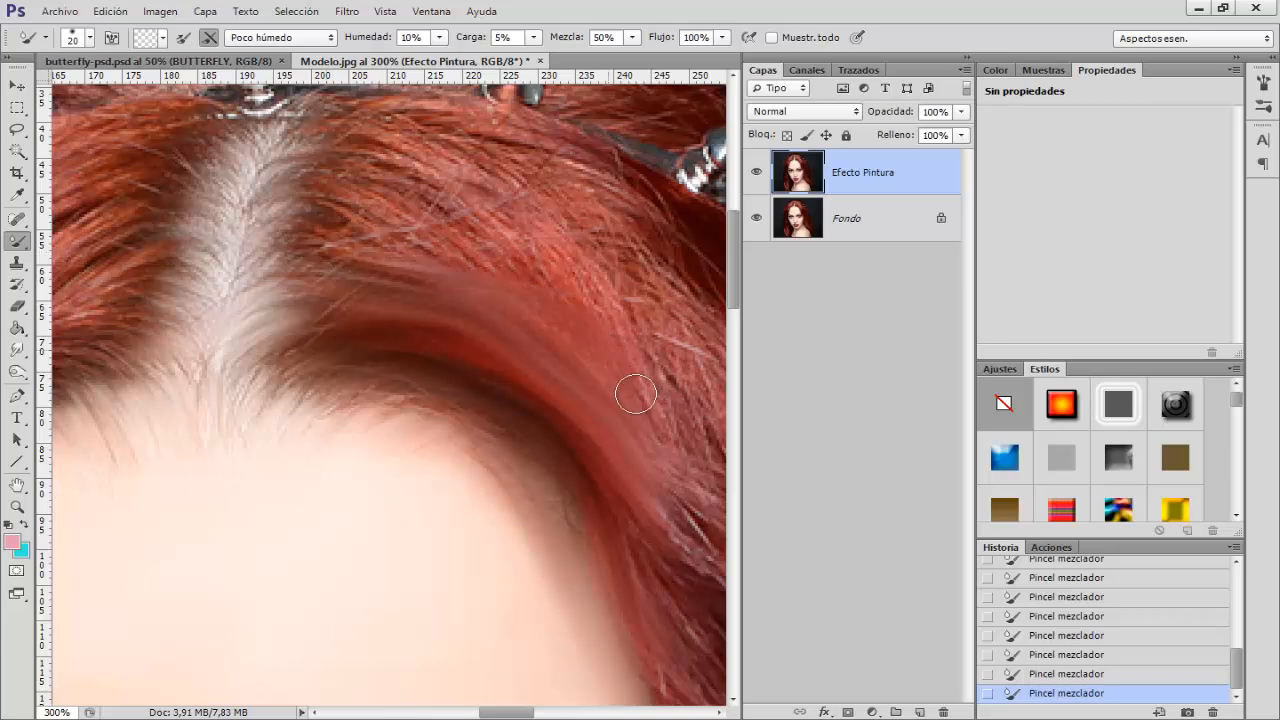
{"action": "mouse_move", "coordinate": [292, 238]}
{"action": "left_mouse_down"}
{"action": "mouse_move", "coordinate": [503, 280]}
{"action": "mouse_move", "coordinate": [571, 311]}
{"action": "mouse_move", "coordinate": [614, 356]}
{"action": "left_mouse_up"}
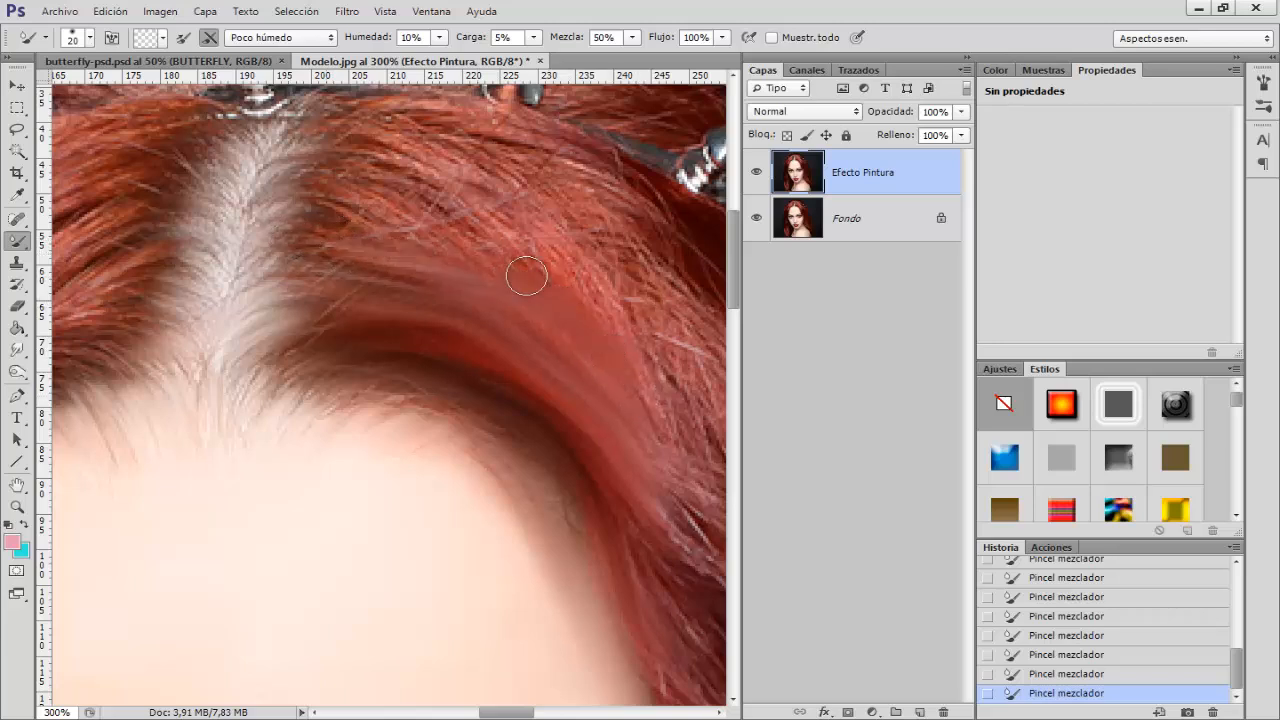
{"action": "mouse_move", "coordinate": [403, 246]}
{"action": "left_mouse_down"}
{"action": "mouse_move", "coordinate": [460, 189]}
{"action": "mouse_move", "coordinate": [427, 259]}
{"action": "mouse_move", "coordinate": [532, 211]}
{"action": "mouse_move", "coordinate": [564, 246]}
{"action": "mouse_move", "coordinate": [607, 237]}
{"action": "left_mouse_up"}
{"action": "key", "text": "ctrl+z"}
{"action": "left_click_drag", "start_coordinate": [328, 204], "coordinate": [500, 266]}
{"action": "left_click_drag", "start_coordinate": [338, 171], "coordinate": [579, 267]}
{"action": "mouse_move", "coordinate": [474, 200]}
{"action": "left_mouse_down"}
{"action": "mouse_move", "coordinate": [363, 152]}
{"action": "mouse_move", "coordinate": [514, 212]}
{"action": "mouse_move", "coordinate": [390, 129]}
{"action": "mouse_move", "coordinate": [360, 144]}
{"action": "mouse_move", "coordinate": [515, 218]}
{"action": "mouse_move", "coordinate": [384, 127]}
{"action": "mouse_move", "coordinate": [553, 201]}
{"action": "mouse_move", "coordinate": [364, 117]}
{"action": "mouse_move", "coordinate": [443, 115]}
{"action": "mouse_move", "coordinate": [598, 165]}
{"action": "mouse_move", "coordinate": [619, 196]}
{"action": "mouse_move", "coordinate": [482, 127]}
{"action": "mouse_move", "coordinate": [476, 137]}
{"action": "mouse_move", "coordinate": [576, 211]}
{"action": "mouse_move", "coordinate": [637, 303]}
{"action": "mouse_move", "coordinate": [601, 300]}
{"action": "mouse_move", "coordinate": [523, 222]}
{"action": "mouse_move", "coordinate": [637, 394]}
{"action": "left_mouse_up"}
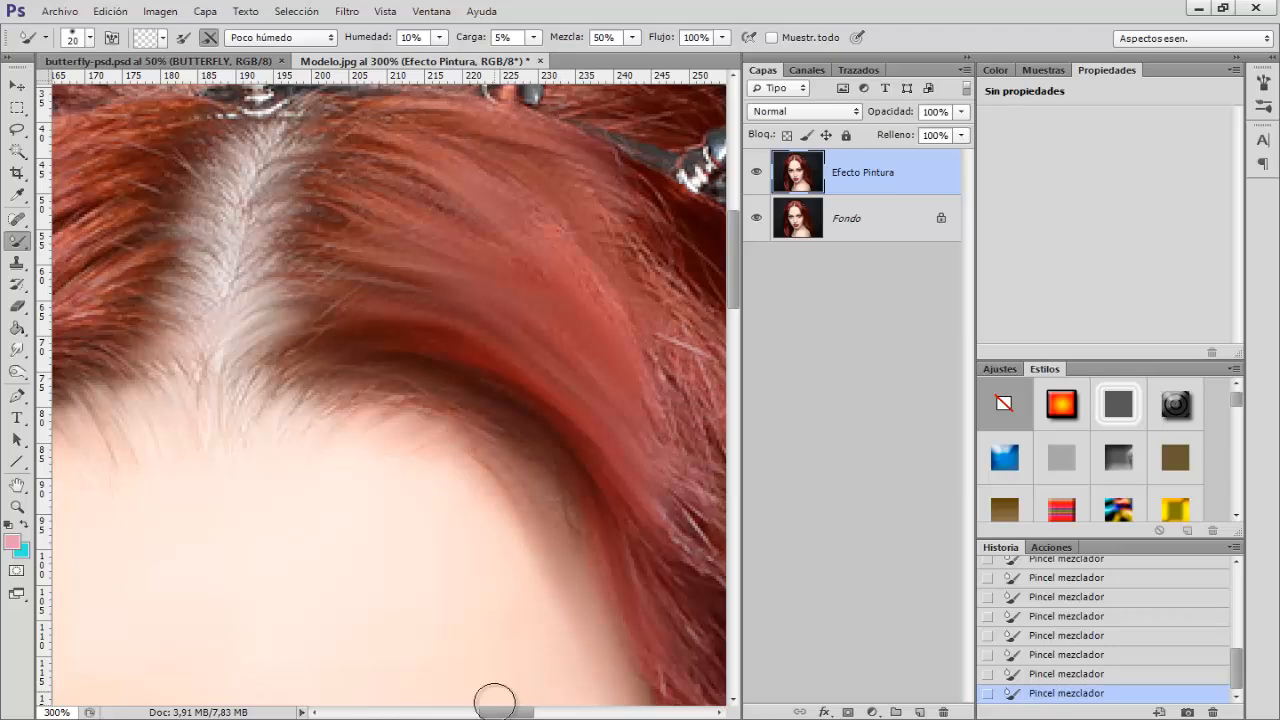
Blend the red strands beside the right side of the forehead down to eye level with a 17 px mixer brush
{"action": "left_click_drag", "start_coordinate": [499, 713], "coordinate": [519, 713]}
{"action": "scroll", "coordinate": [402, 515], "scroll_direction": "down", "scroll_amount": 2}
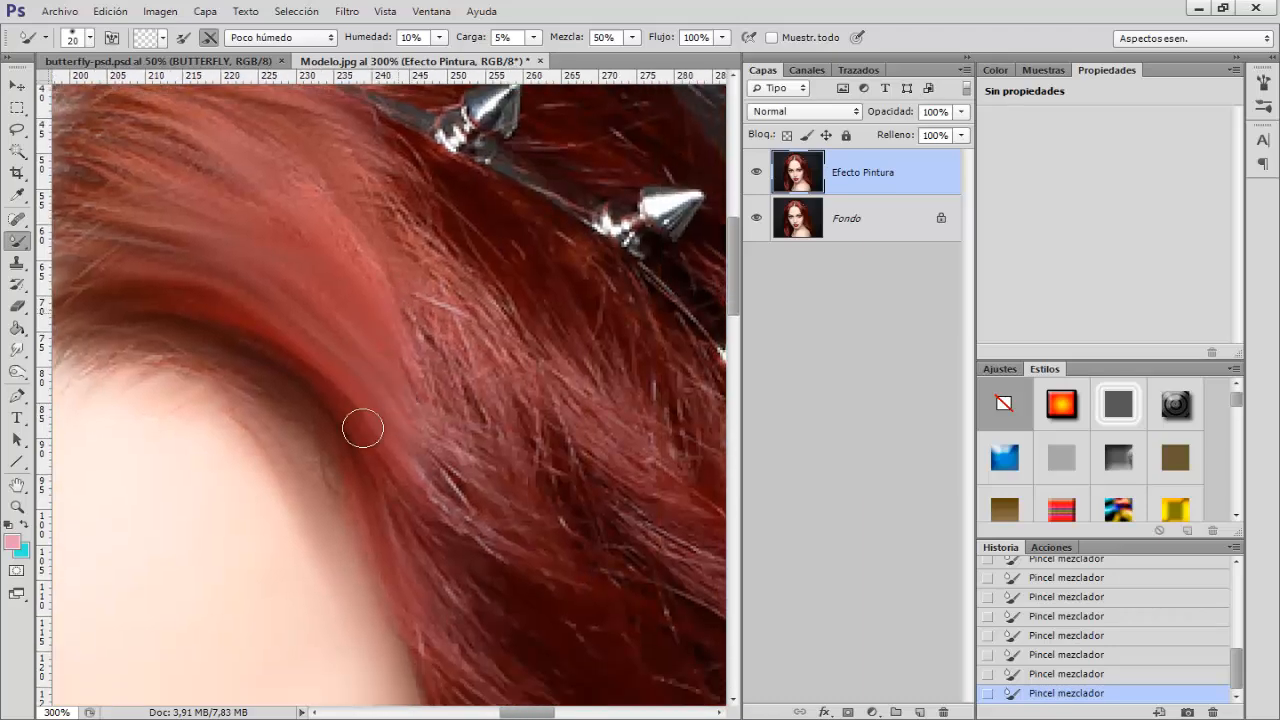
{"action": "scroll", "coordinate": [348, 350], "scroll_direction": "down", "scroll_amount": 1}
{"action": "left_click_drag", "start_coordinate": [379, 346], "coordinate": [369, 346]}
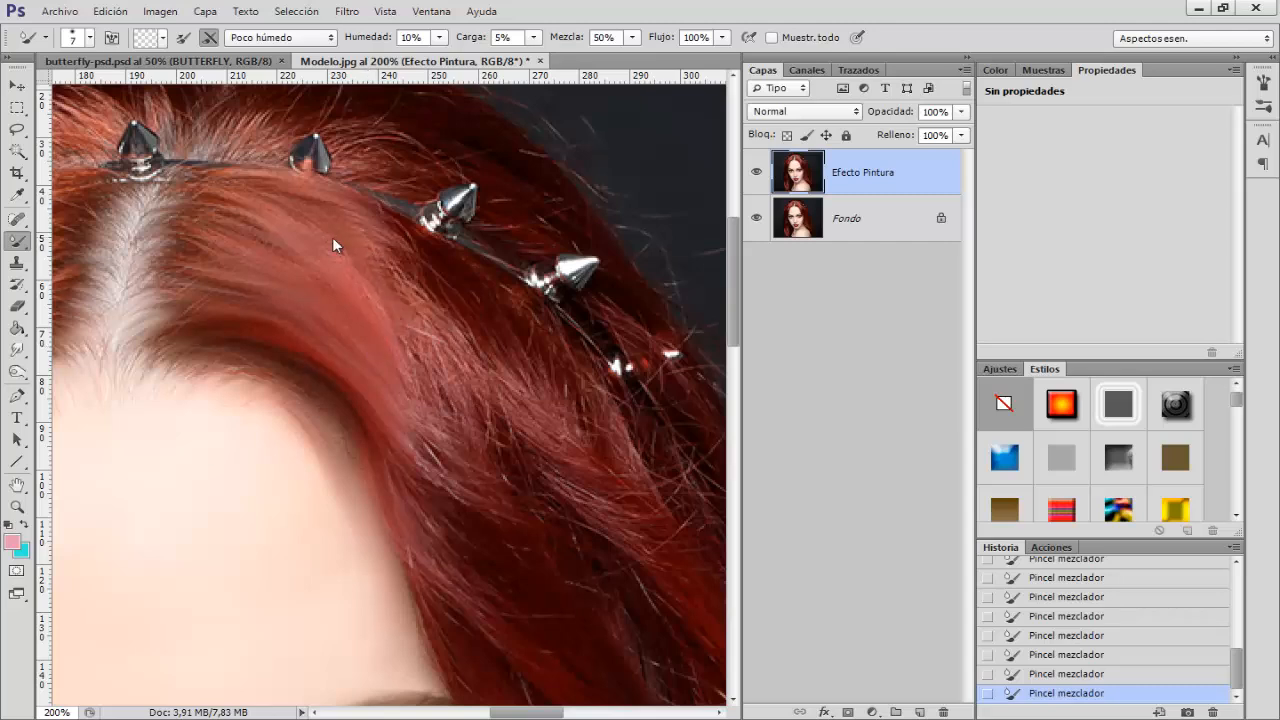
{"action": "left_click_drag", "start_coordinate": [332, 237], "coordinate": [341, 237]}
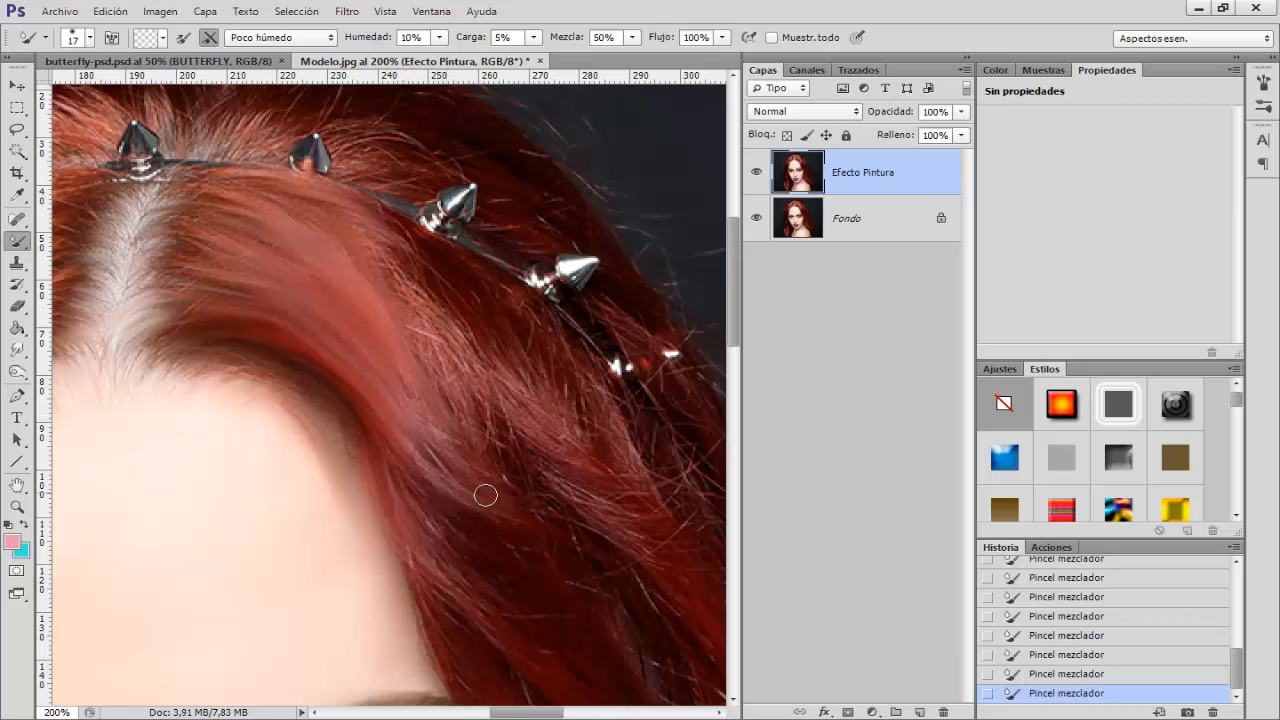
{"action": "scroll", "coordinate": [401, 388], "scroll_direction": "down", "scroll_amount": 3}
{"action": "scroll", "coordinate": [401, 388], "scroll_direction": "down", "scroll_amount": 3}
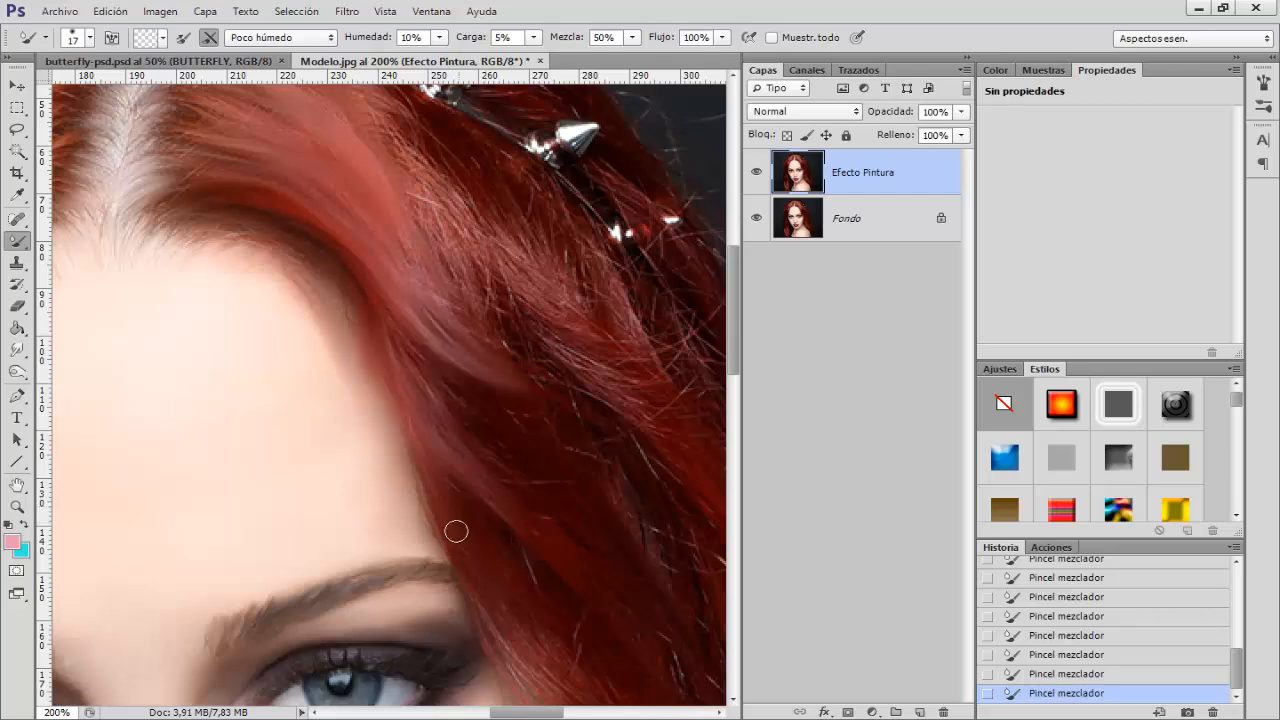
{"action": "scroll", "coordinate": [495, 478], "scroll_direction": "down", "scroll_amount": 3}
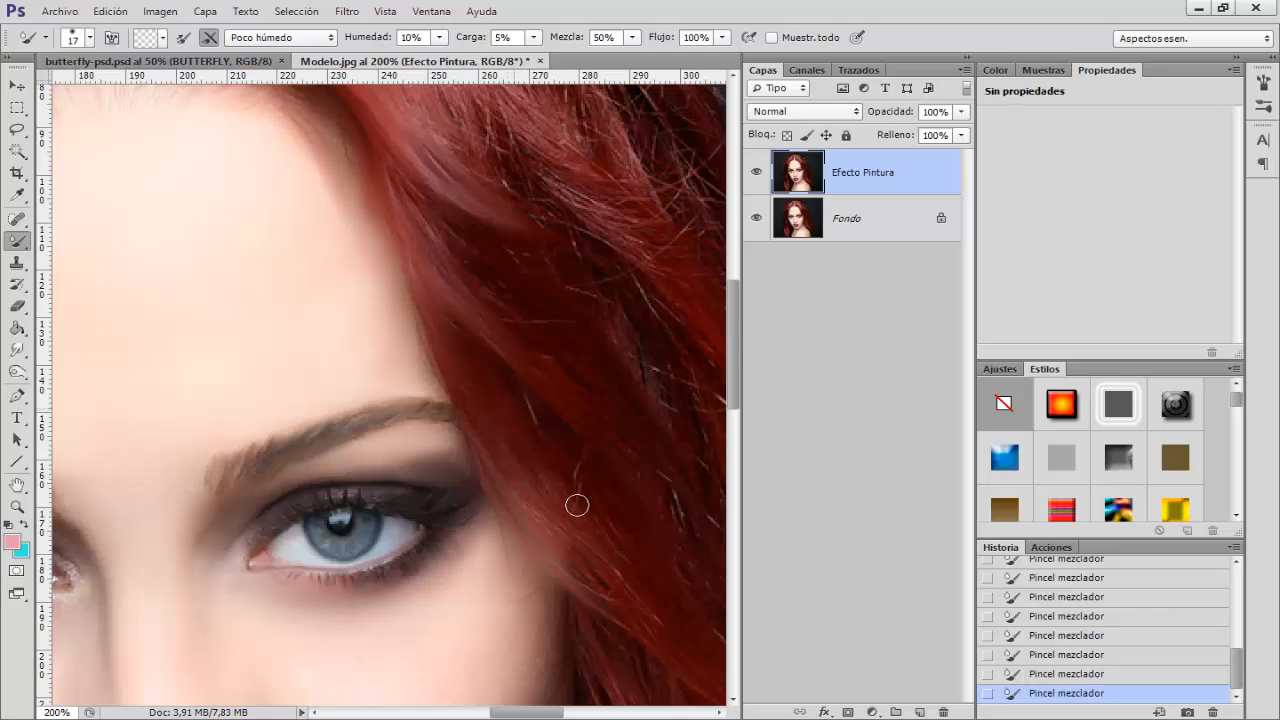
Smooth the thick red locks between the spiked headband and the right temple along their flow with a 31 px mixer brush
{"action": "scroll", "coordinate": [457, 271], "scroll_direction": "up", "scroll_amount": 3}
{"action": "scroll", "coordinate": [327, 220], "scroll_direction": "up", "scroll_amount": 2}
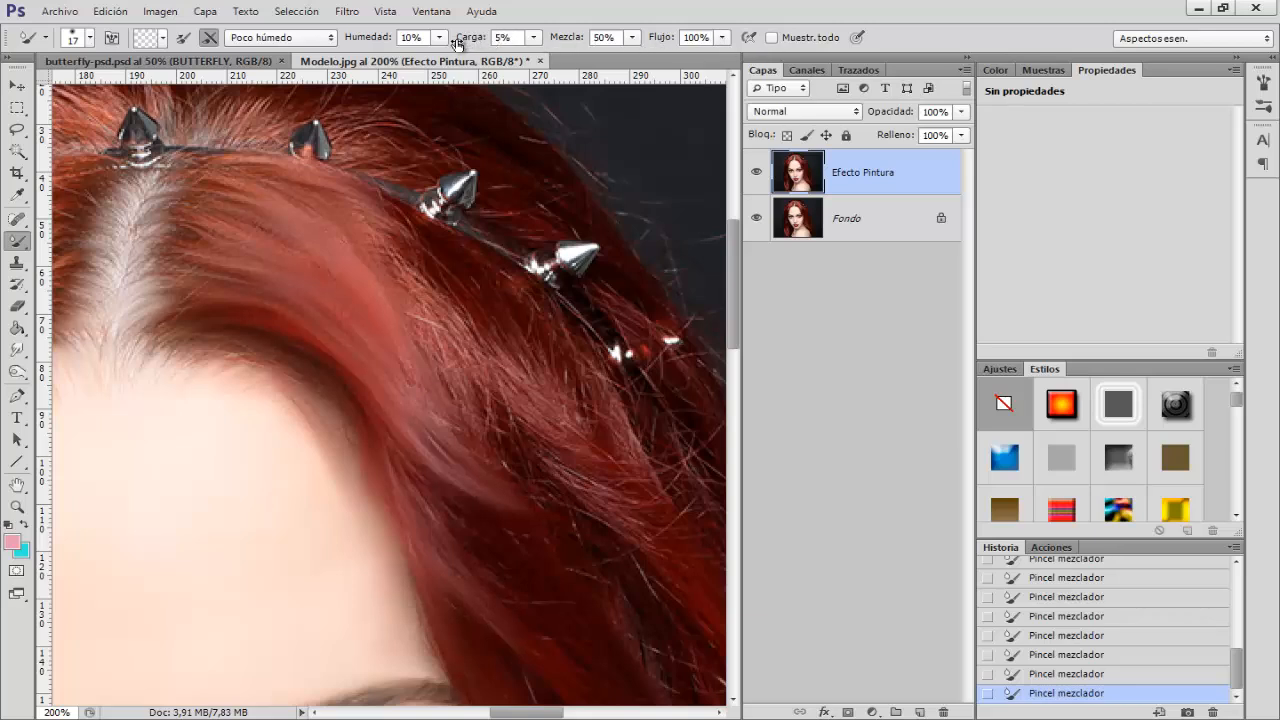
{"action": "scroll", "coordinate": [560, 270], "scroll_direction": "down", "scroll_amount": 1}
{"action": "right_click", "coordinate": [396, 232], "text": "alt"}
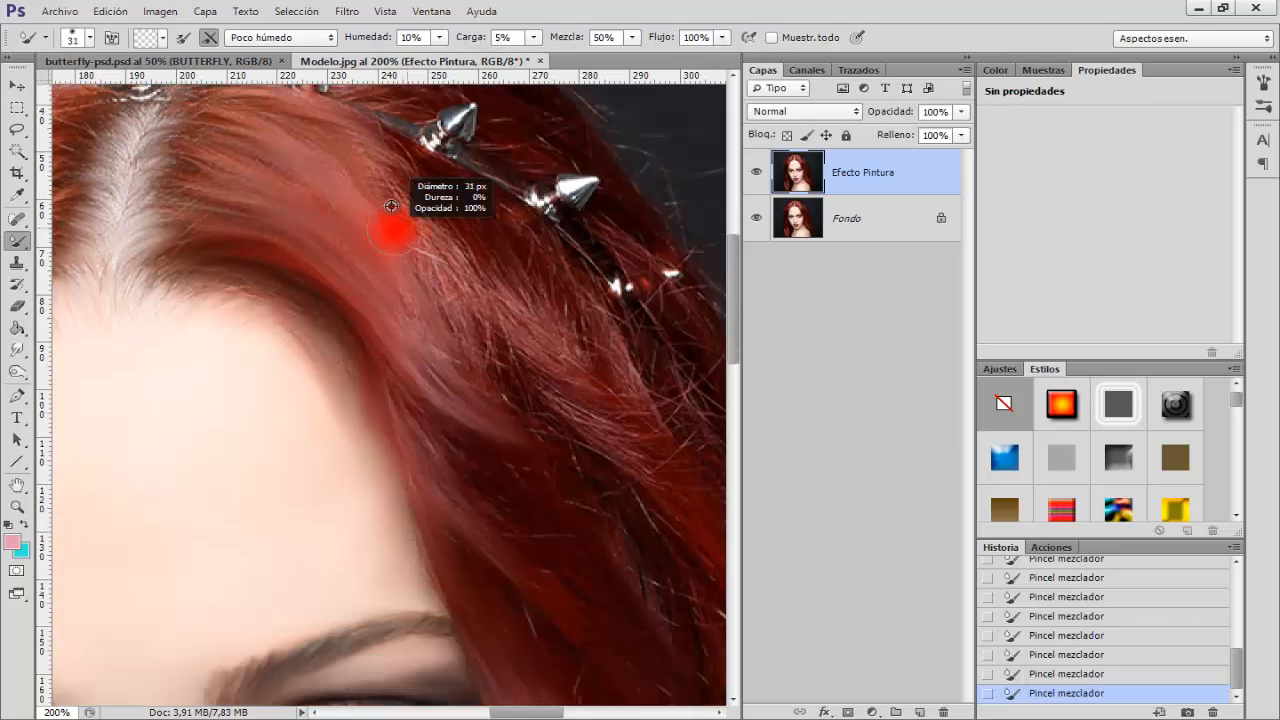
{"action": "mouse_move", "coordinate": [371, 171]}
{"action": "left_mouse_down"}
{"action": "mouse_move", "coordinate": [423, 227]}
{"action": "mouse_move", "coordinate": [480, 330]}
{"action": "left_mouse_up"}
{"action": "left_click_drag", "start_coordinate": [366, 177], "coordinate": [537, 415]}
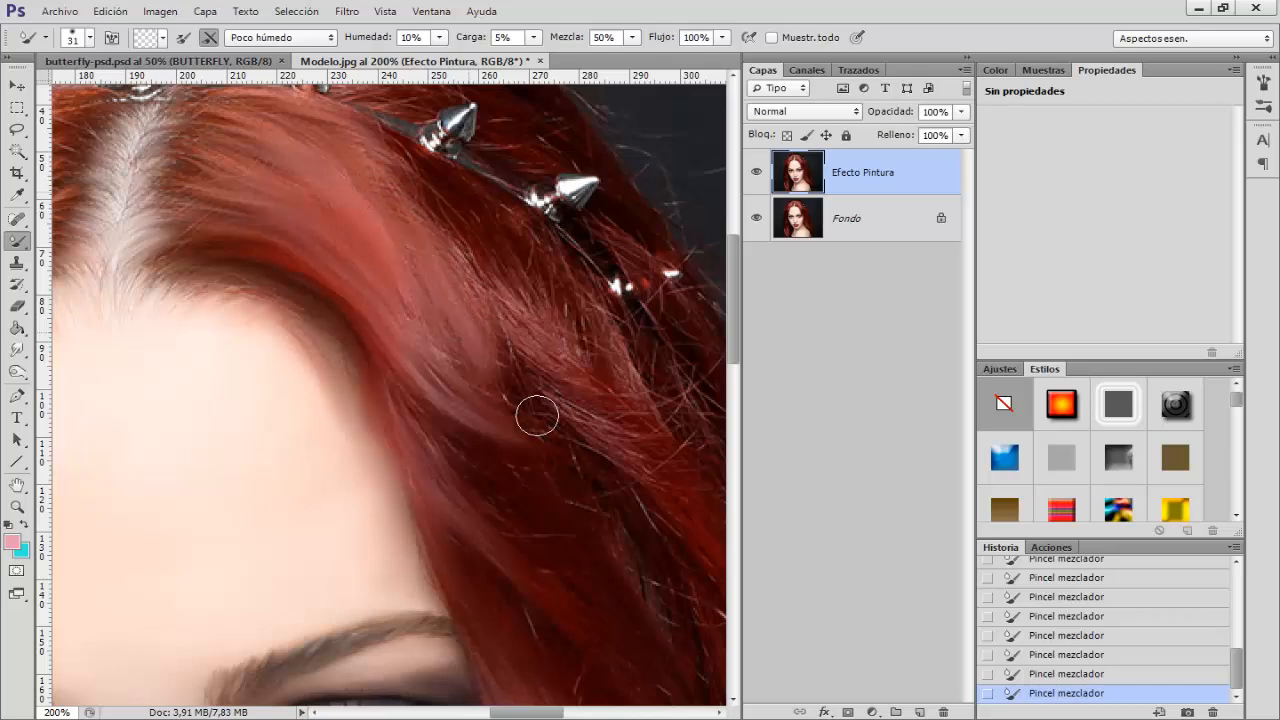
{"action": "left_click_drag", "start_coordinate": [409, 156], "coordinate": [554, 394]}
{"action": "mouse_move", "coordinate": [473, 202]}
{"action": "left_mouse_down"}
{"action": "mouse_move", "coordinate": [498, 298]}
{"action": "mouse_move", "coordinate": [637, 459]}
{"action": "left_mouse_up"}
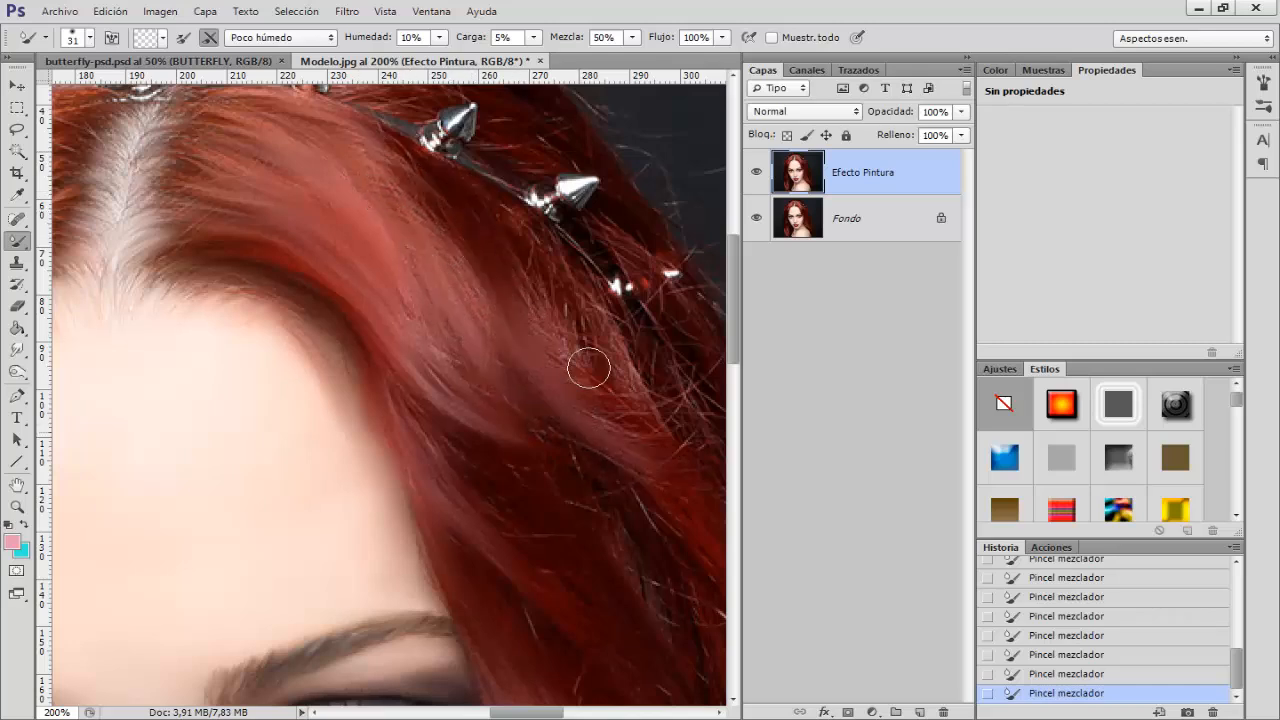
{"action": "scroll", "coordinate": [586, 314], "scroll_direction": "down", "scroll_amount": 3}
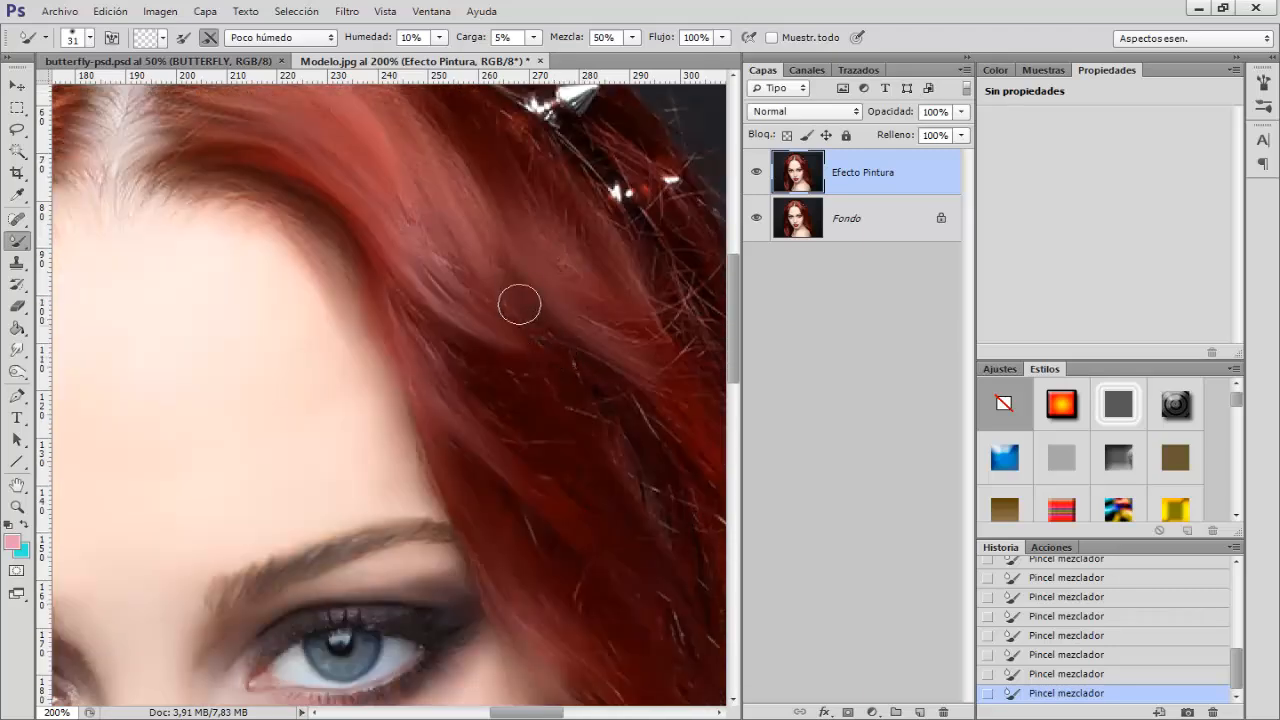
Compare the whole portrait with and without the Efecto Pintura layer
{"action": "key", "text": "ctrl+minus"}
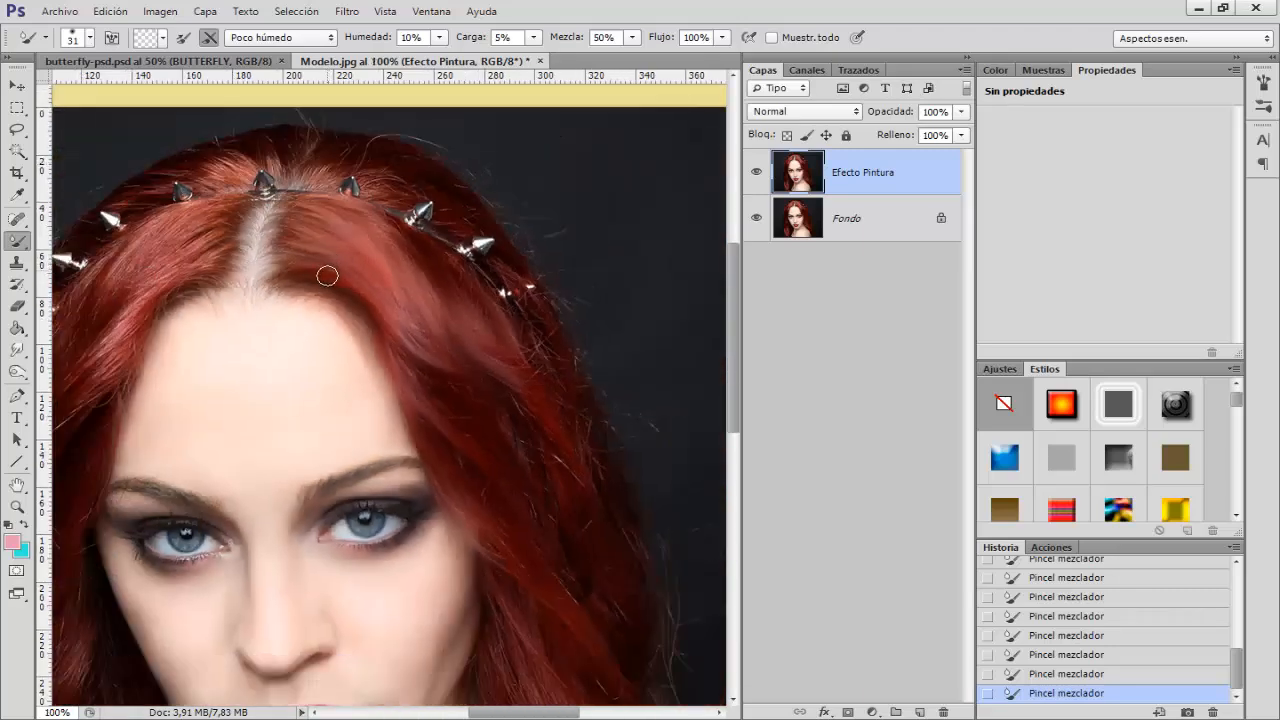
{"action": "left_click_drag", "start_coordinate": [565, 714], "coordinate": [545, 714]}
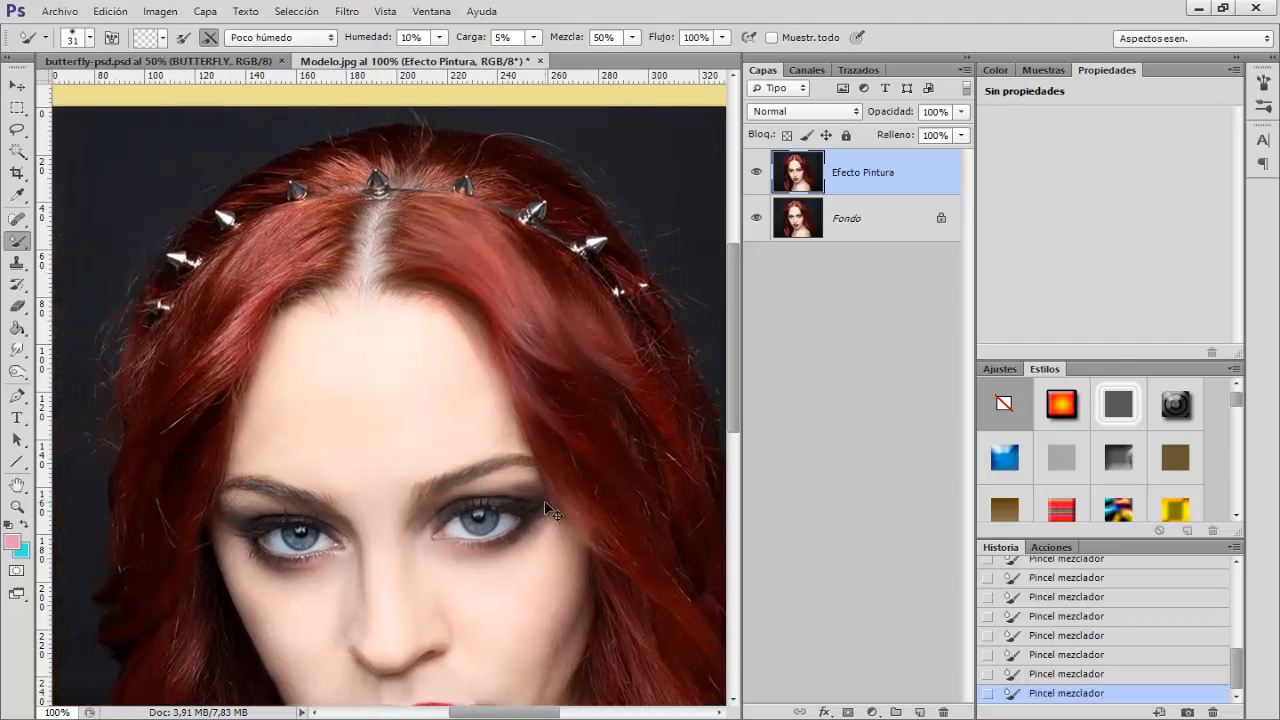
{"action": "key", "text": "ctrl+minus"}
{"action": "scroll", "coordinate": [648, 295], "scroll_direction": "down", "scroll_amount": 1}
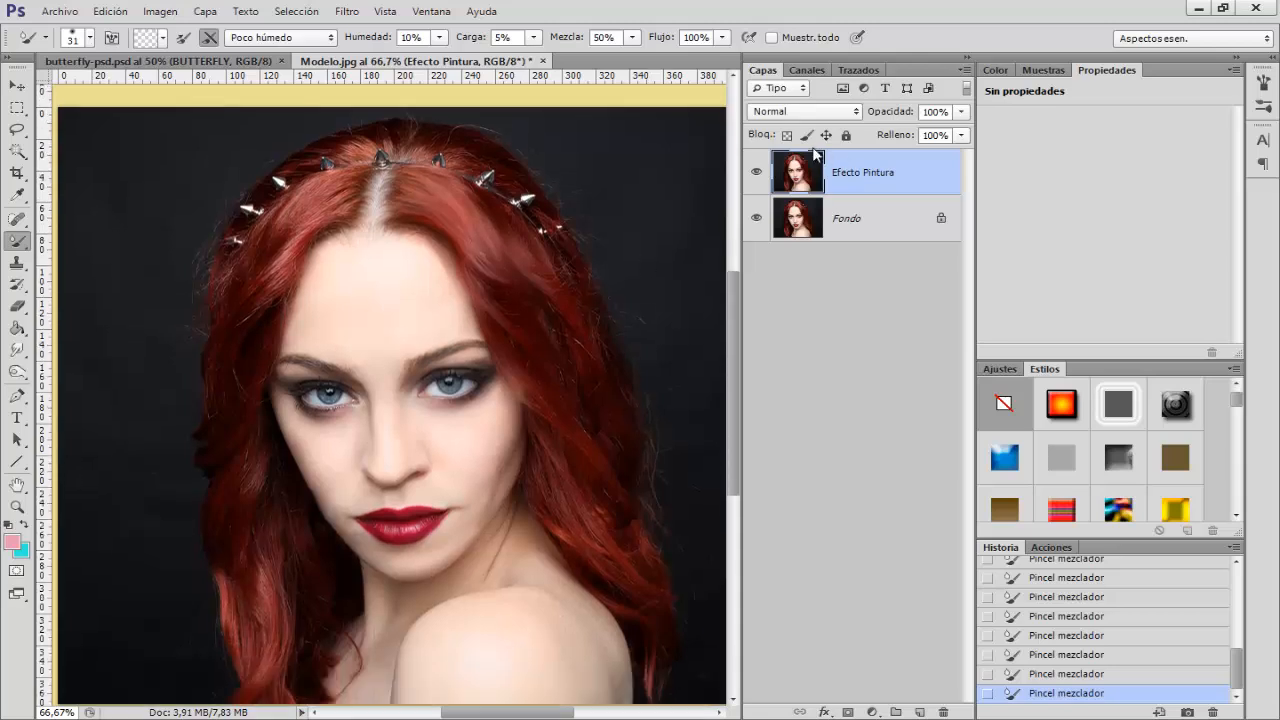
{"action": "left_click", "coordinate": [757, 174]}
{"action": "left_click", "coordinate": [757, 174]}
{"action": "left_click", "coordinate": [757, 174]}
{"action": "left_click", "coordinate": [757, 175]}
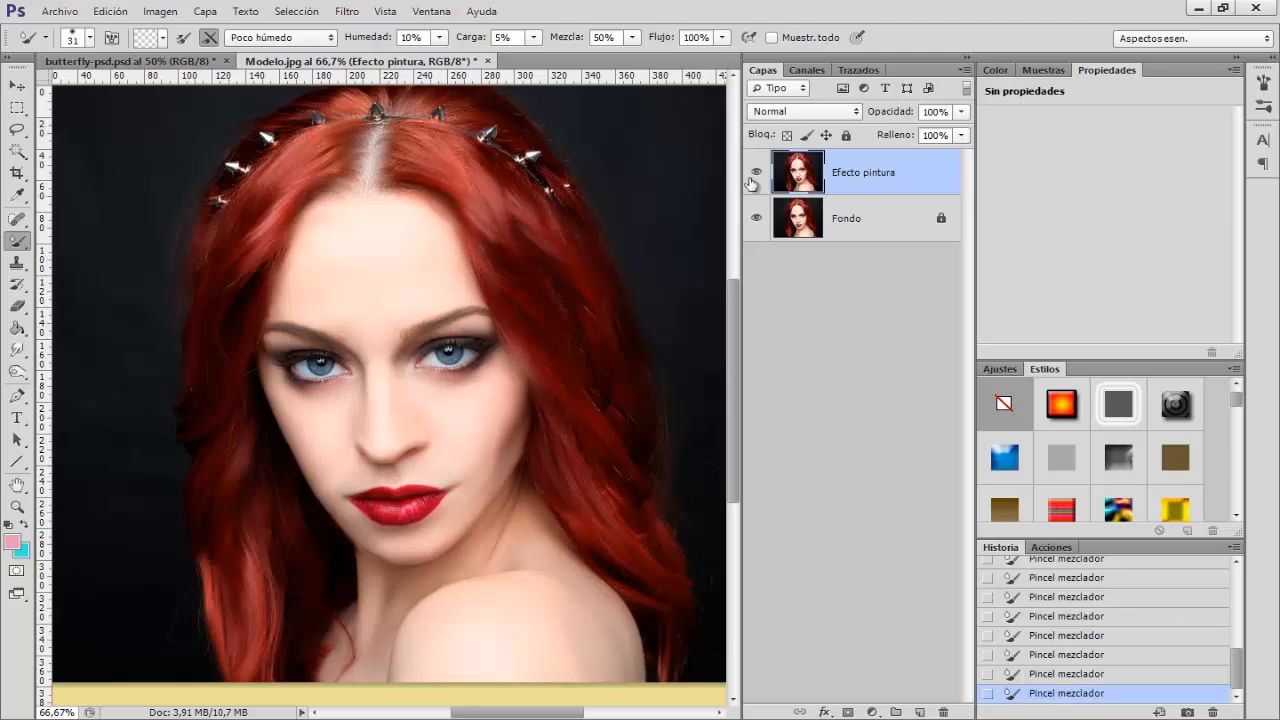
{"action": "left_click", "coordinate": [759, 178]}
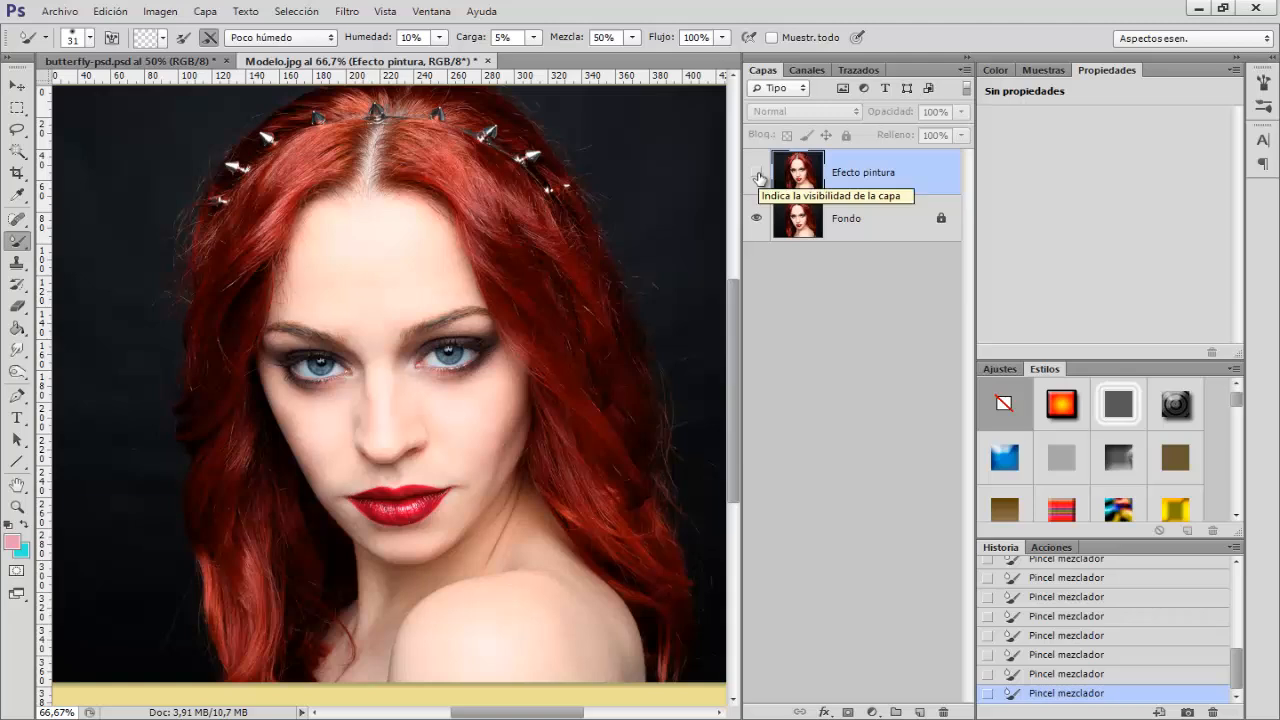
{"action": "left_click", "coordinate": [758, 176]}
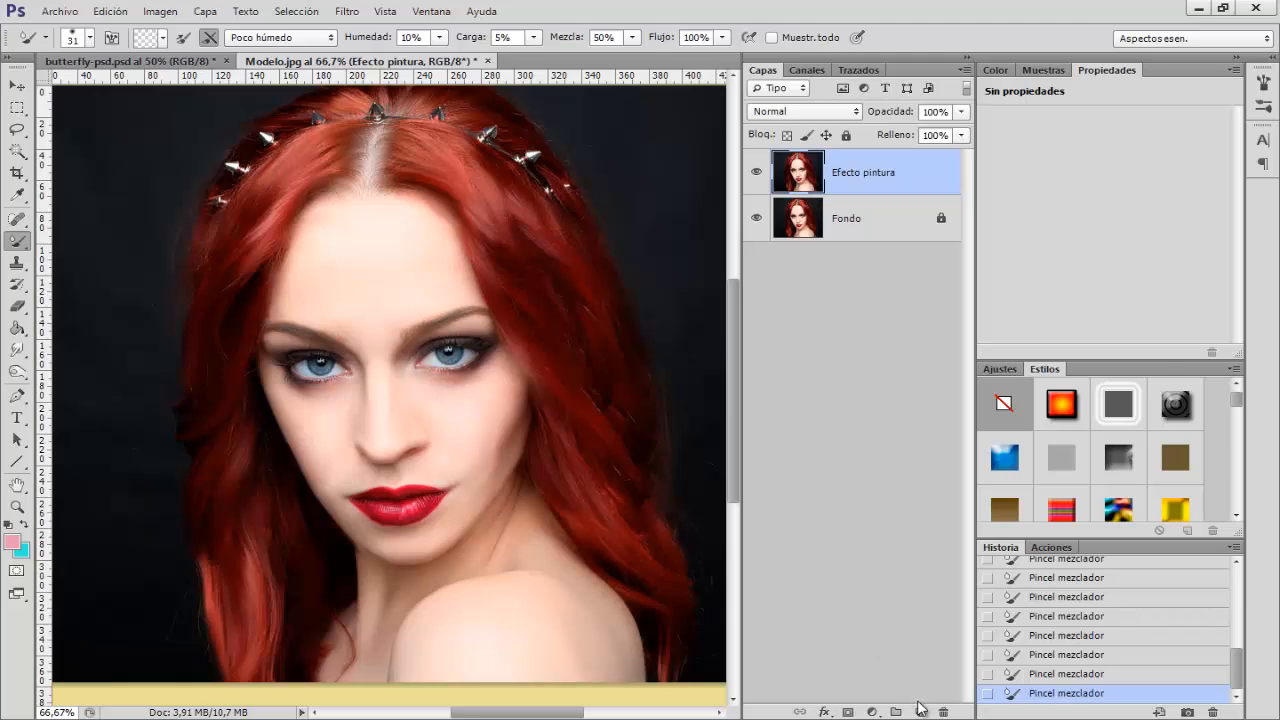
Add a new layer above Efecto pintura and name it Maquillaje
{"action": "left_click", "coordinate": [919, 712]}
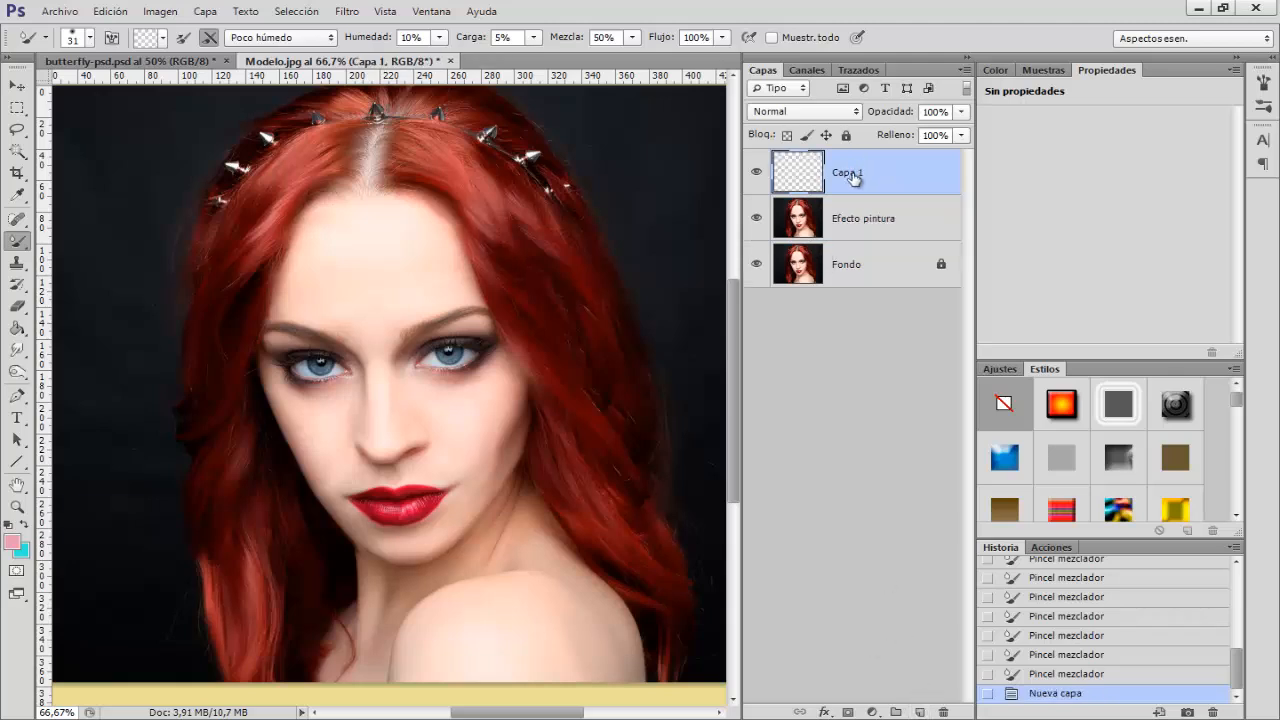
{"action": "double_click", "coordinate": [853, 175]}
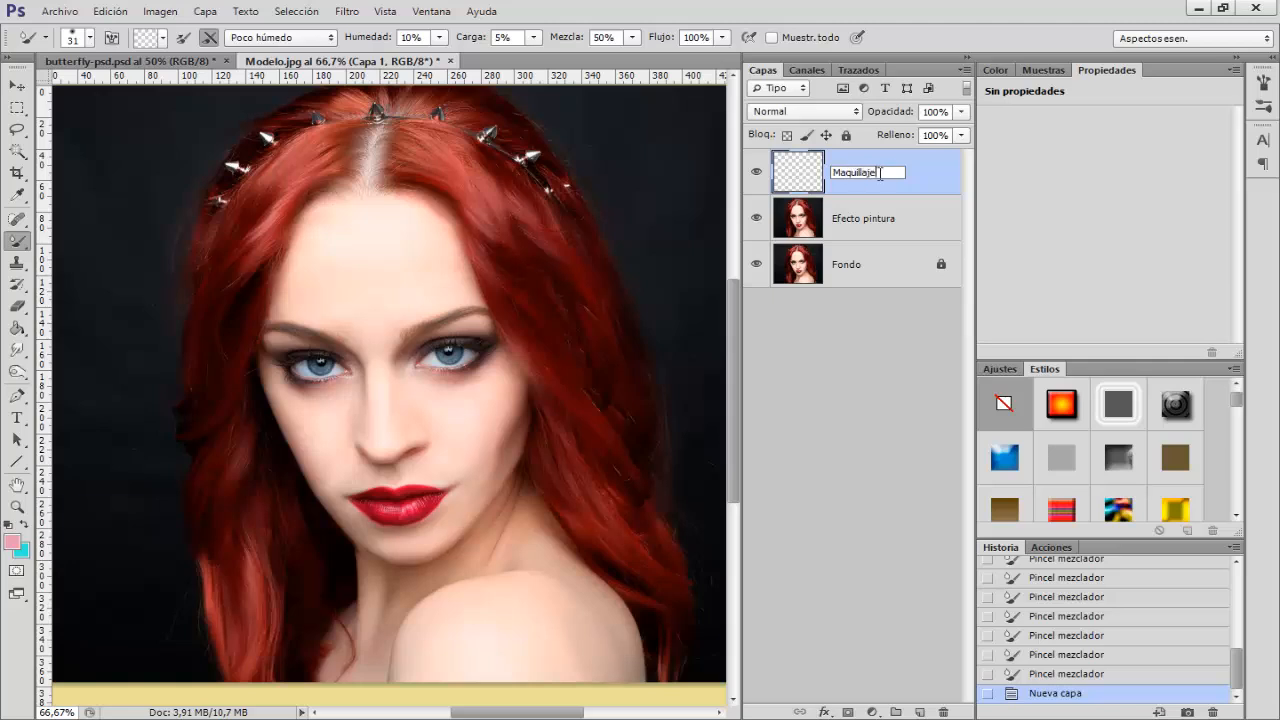
{"action": "left_click", "coordinate": [920, 180]}
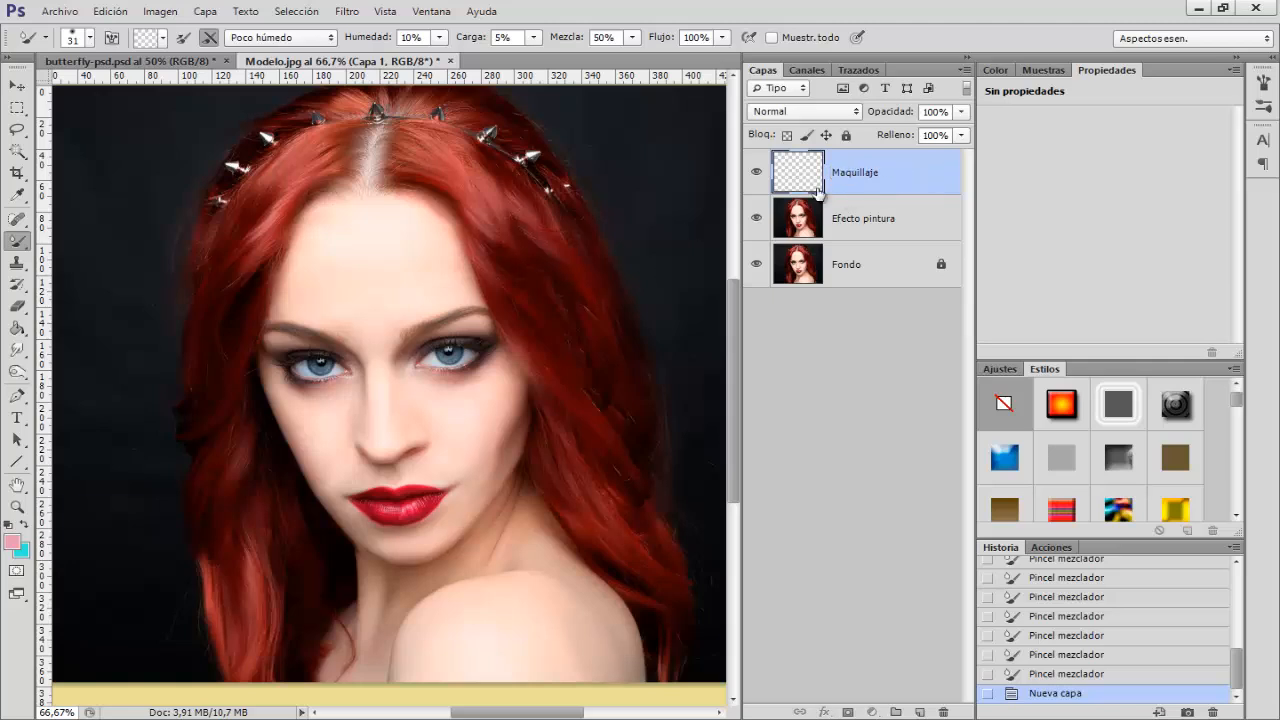
Set up a 143 px regular brush at 20% opacity, with the forehead skin tone sampled as the foreground colour
{"action": "right_click", "coordinate": [17, 241]}
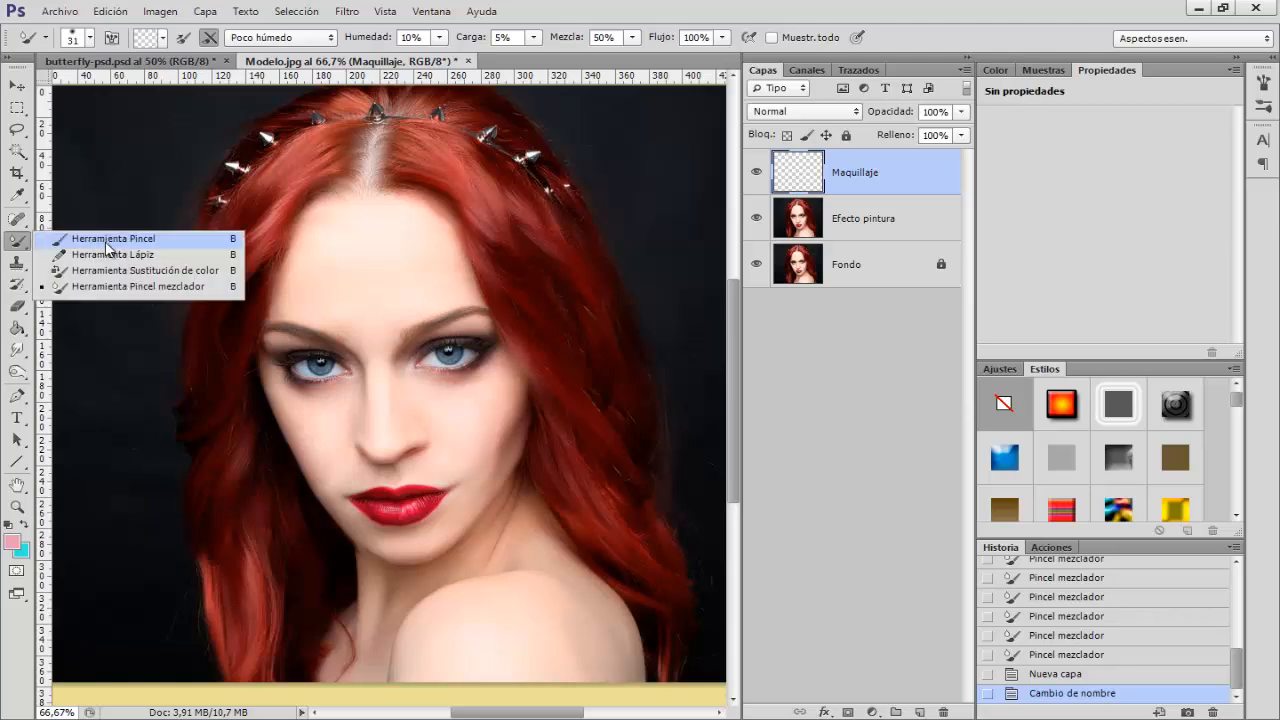
{"action": "left_click", "coordinate": [106, 241]}
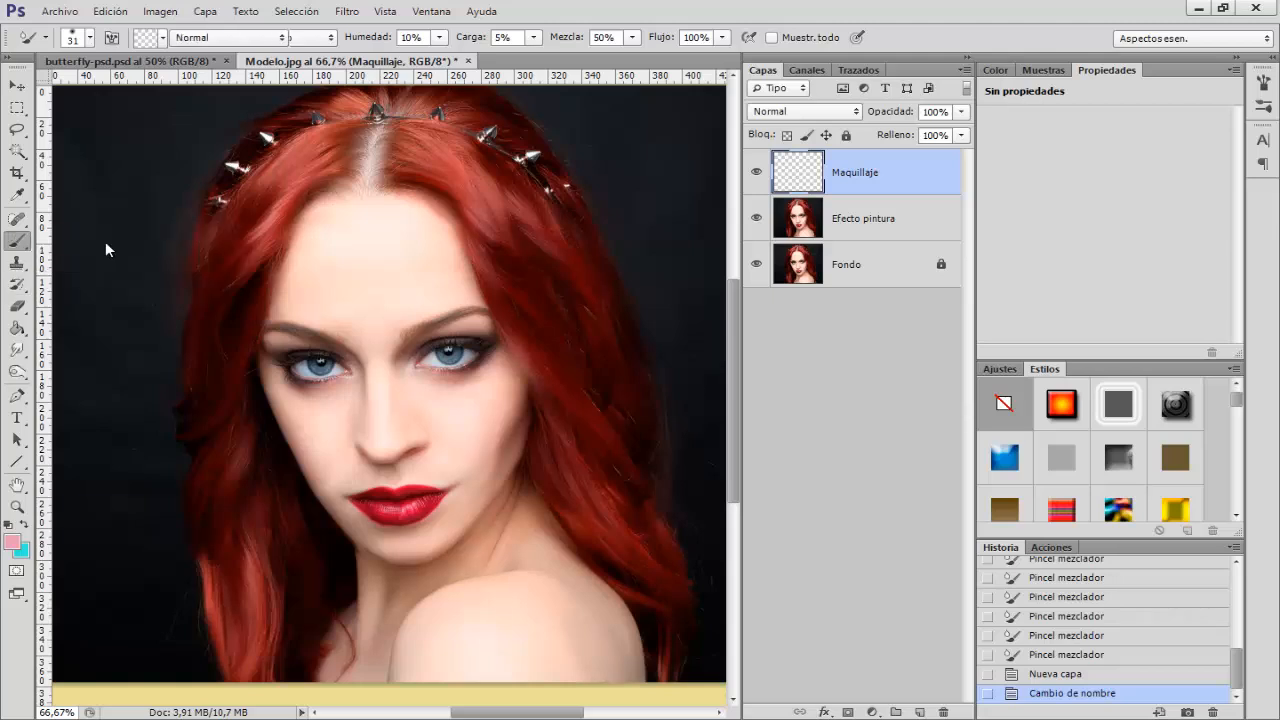
{"action": "left_click", "coordinate": [8, 527]}
{"action": "left_click_drag", "start_coordinate": [378, 370], "coordinate": [250, 367]}
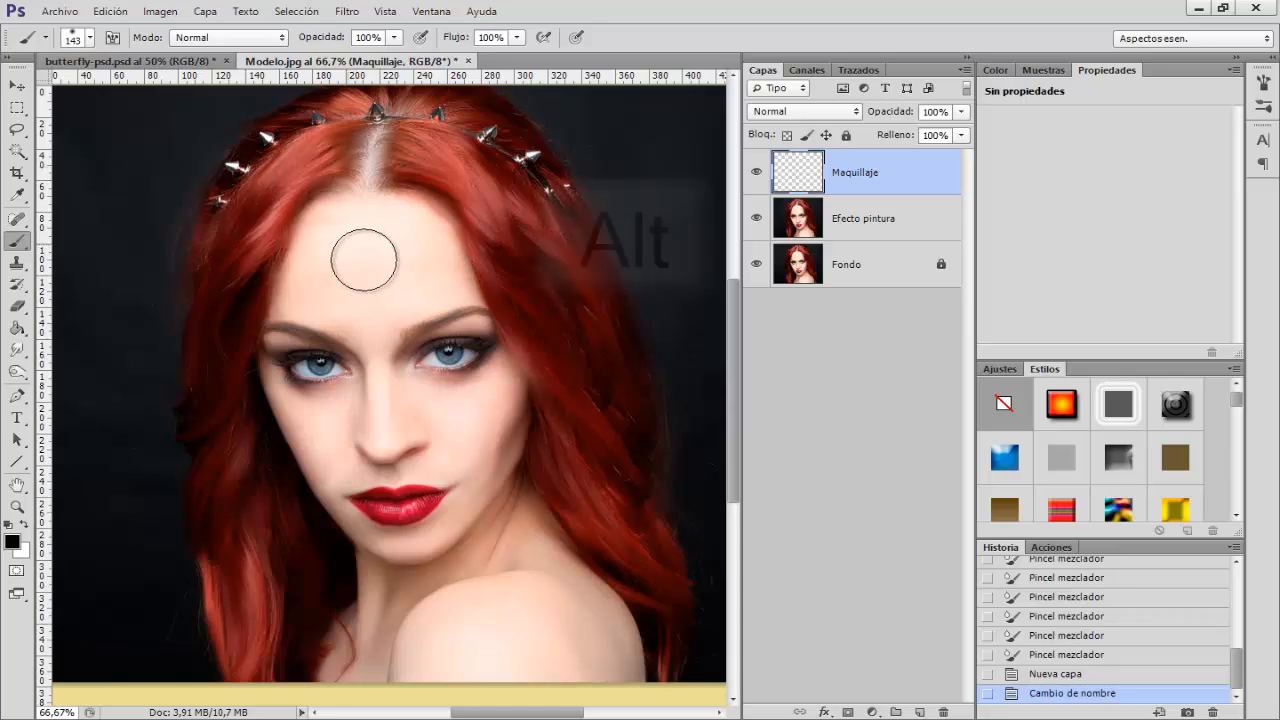
{"action": "key", "text": "alt"}
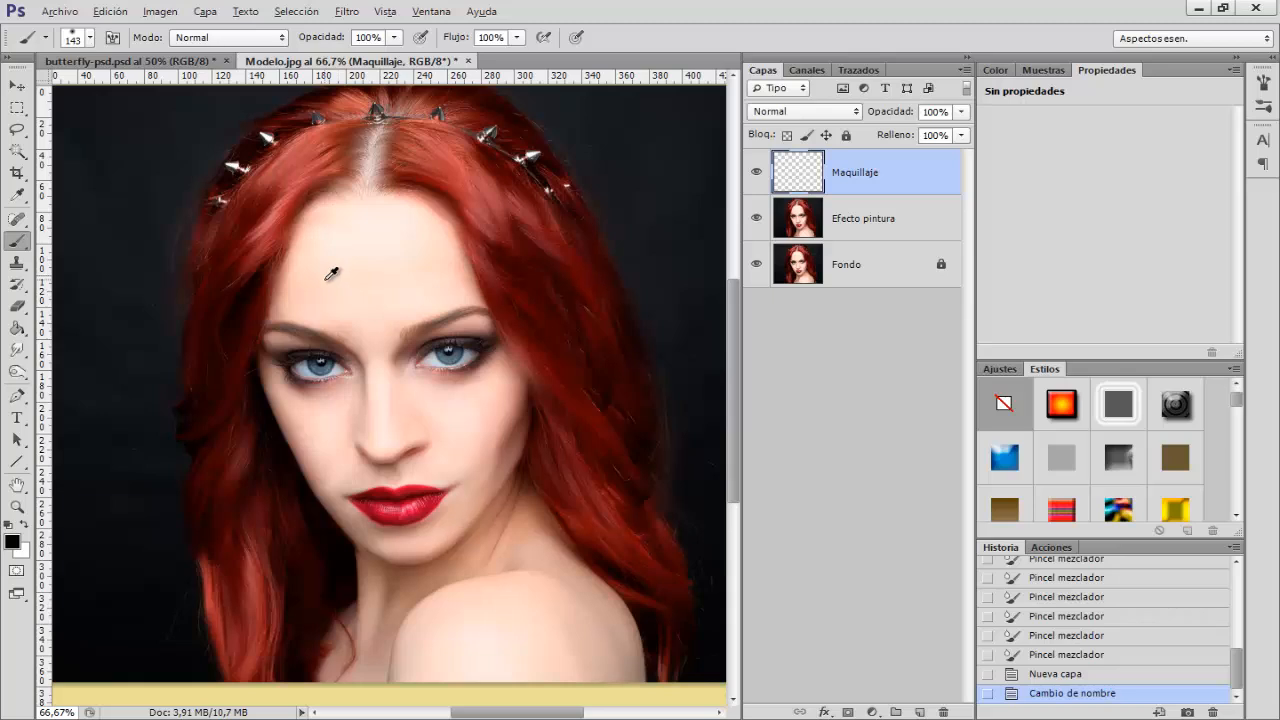
{"action": "left_click", "coordinate": [327, 279], "text": "alt"}
{"action": "double_click", "coordinate": [368, 40]}
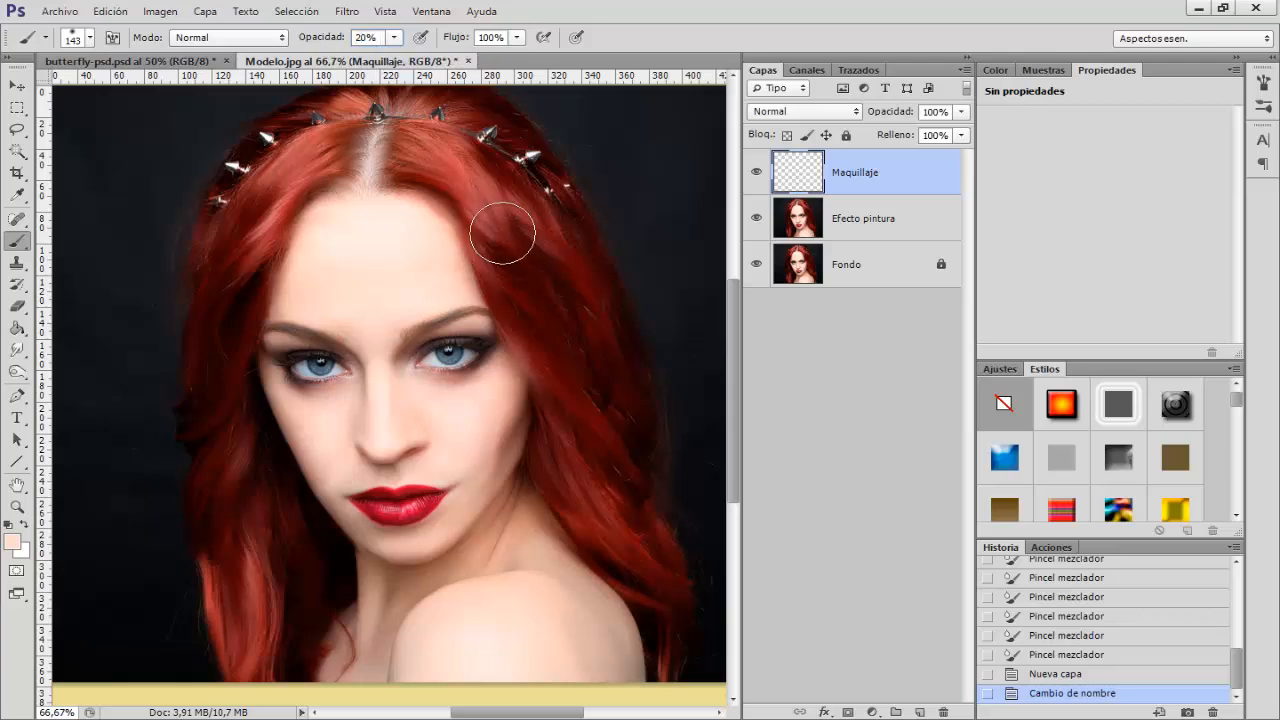
Paint the sampled tone over the skin on Maquillaje at 116 px, and refine the nose and the sides of the forehead at 41 px
{"action": "mouse_move", "coordinate": [362, 267]}
{"action": "left_mouse_down"}
{"action": "mouse_move", "coordinate": [345, 268]}
{"action": "mouse_move", "coordinate": [343, 240]}
{"action": "left_mouse_up"}
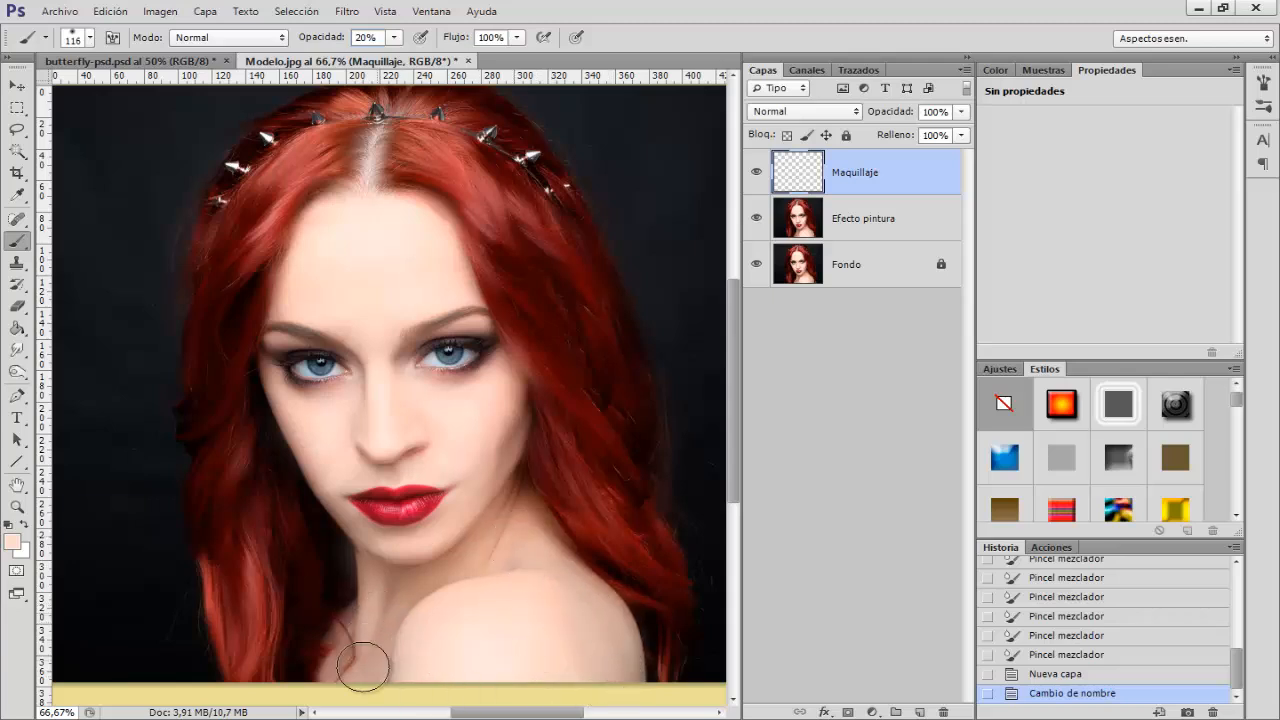
{"action": "key", "text": "b"}
{"action": "mouse_move", "coordinate": [469, 531]}
{"action": "left_mouse_down"}
{"action": "mouse_move", "coordinate": [440, 543]}
{"action": "mouse_move", "coordinate": [463, 545]}
{"action": "left_mouse_up"}
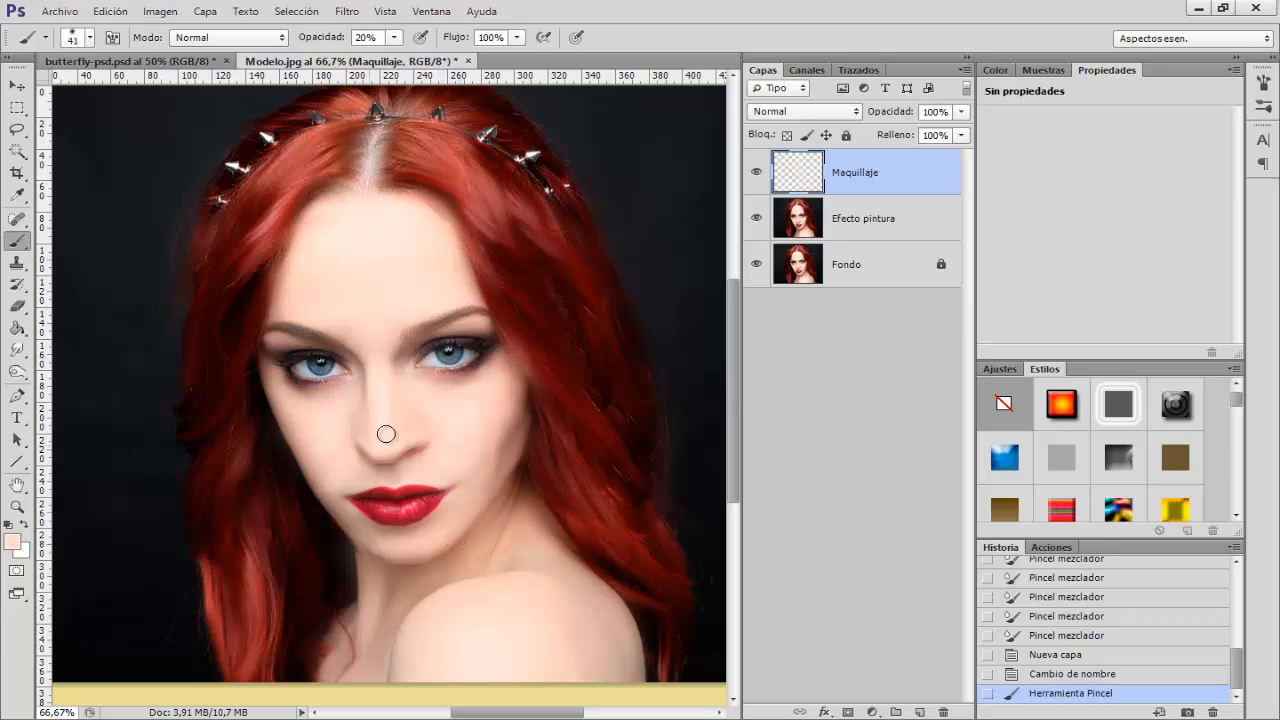
{"action": "key", "text": "ctrl+1"}
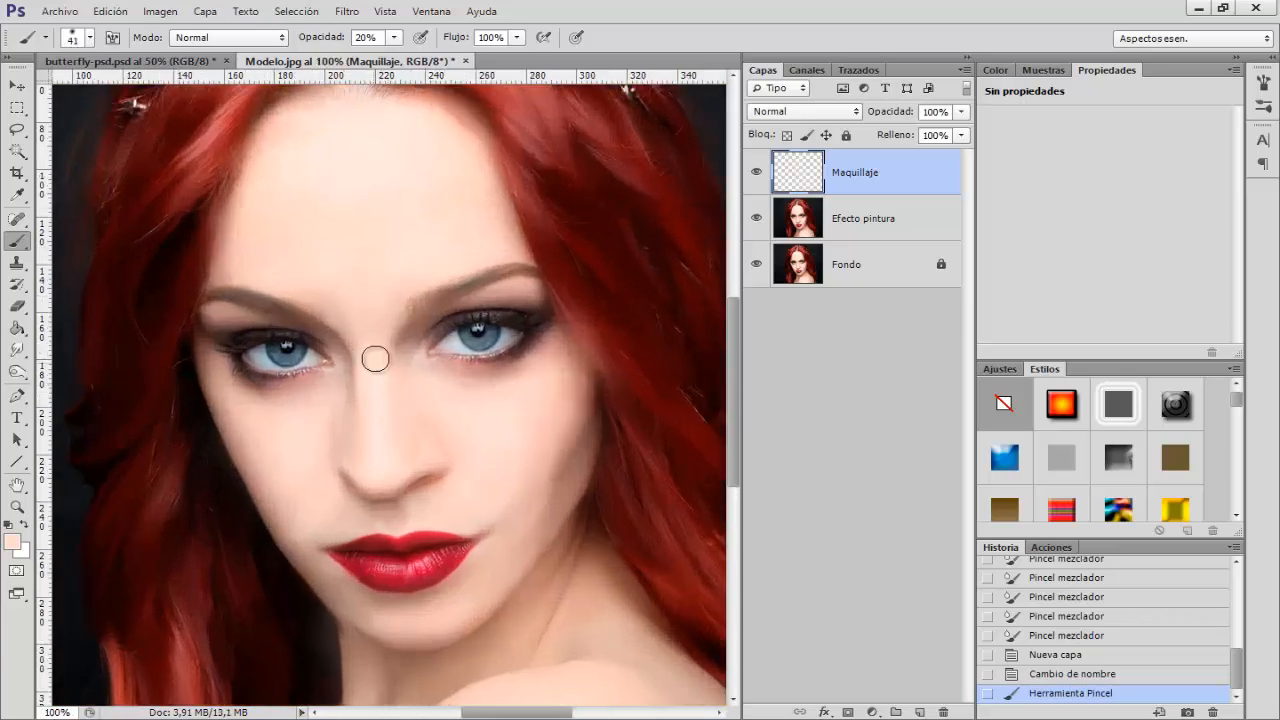
{"action": "mouse_move", "coordinate": [382, 453]}
{"action": "left_mouse_down"}
{"action": "mouse_move", "coordinate": [391, 357]}
{"action": "mouse_move", "coordinate": [369, 423]}
{"action": "left_mouse_up"}
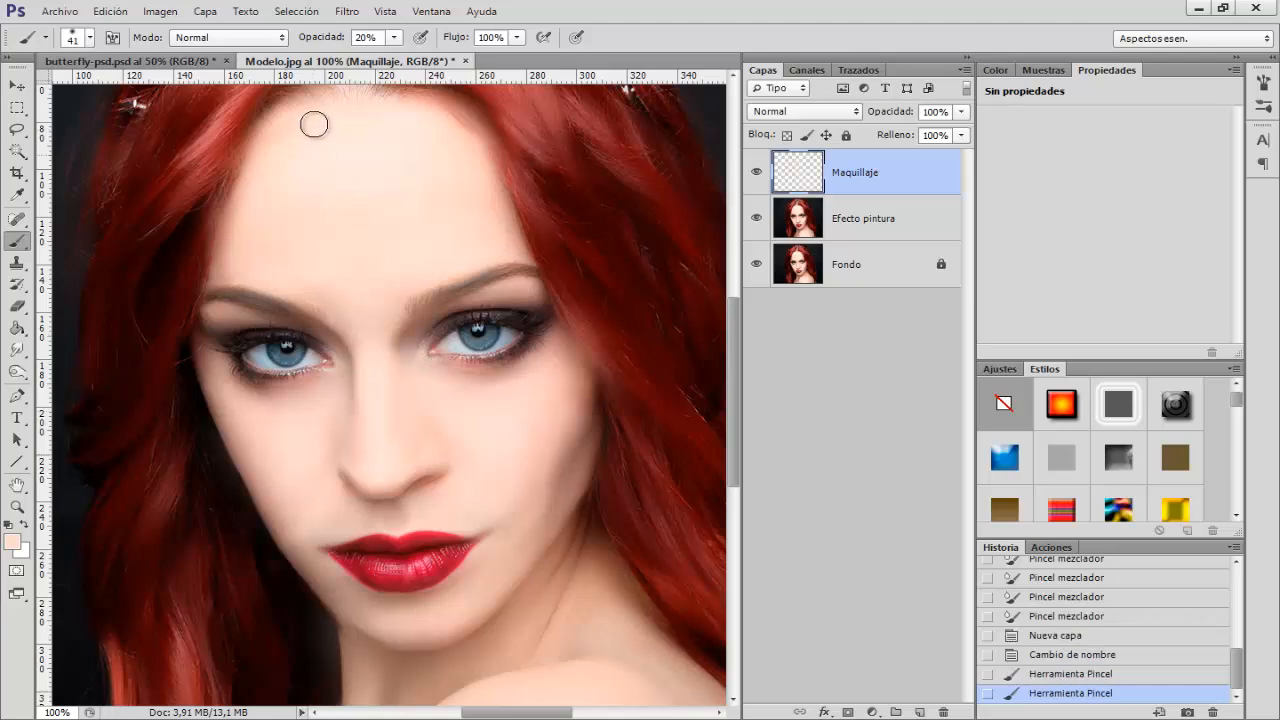
{"action": "mouse_move", "coordinate": [242, 200]}
{"action": "left_mouse_down"}
{"action": "mouse_move", "coordinate": [227, 270]}
{"action": "mouse_move", "coordinate": [268, 222]}
{"action": "left_mouse_up"}
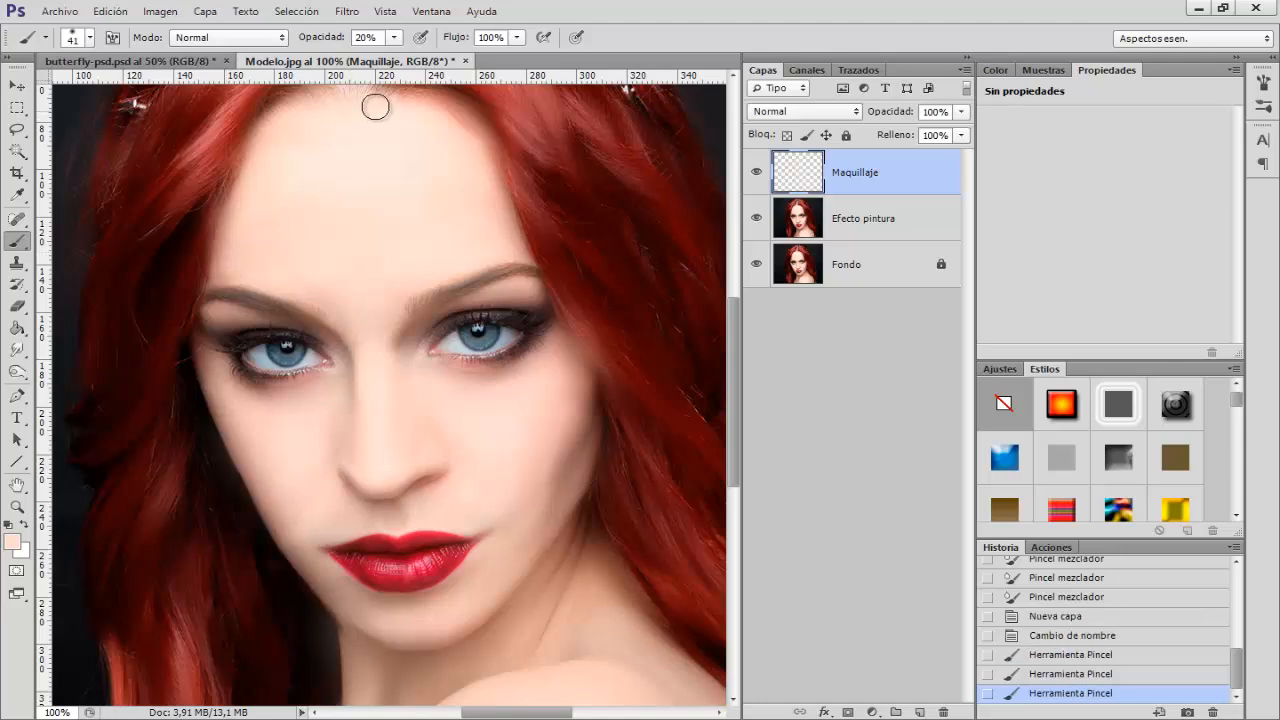
{"action": "mouse_move", "coordinate": [492, 215]}
{"action": "left_mouse_down"}
{"action": "mouse_move", "coordinate": [501, 252]}
{"action": "mouse_move", "coordinate": [470, 250]}
{"action": "left_mouse_up"}
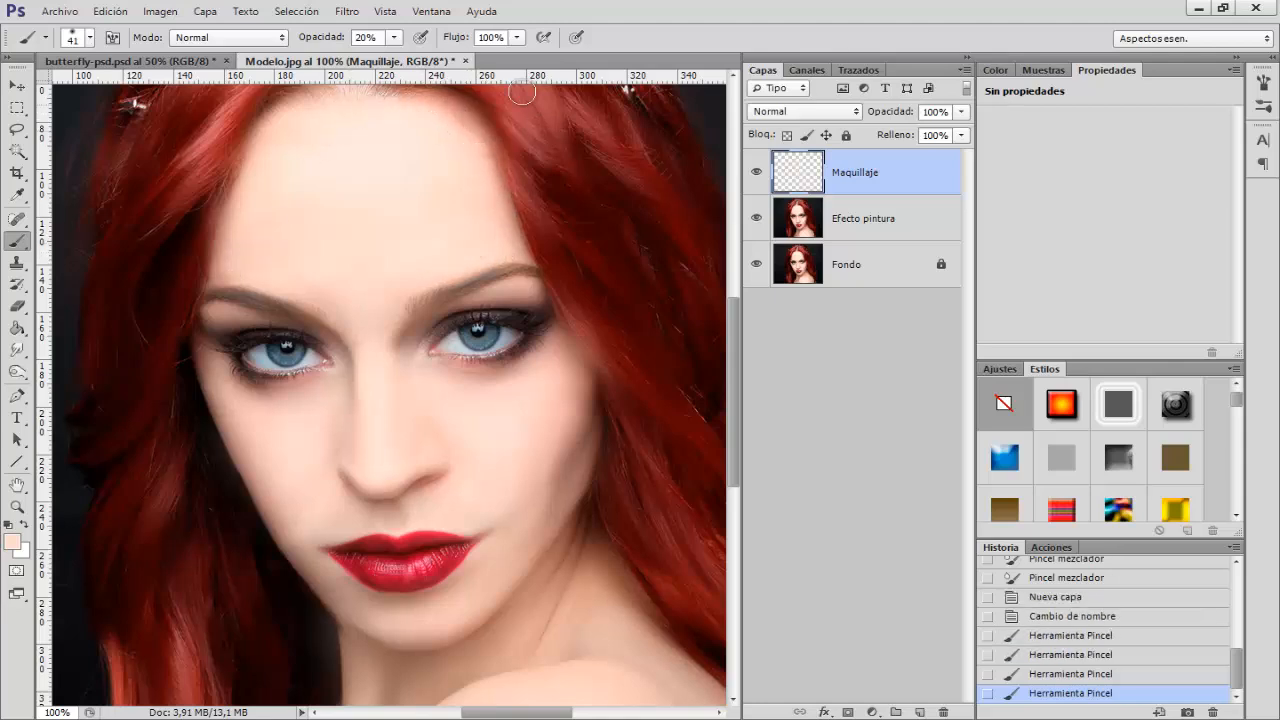
Compare the whole portrait with and without the Maquillaje and Efecto pintura layers, leaving both layers shown
{"action": "key", "text": "ctrl+plus"}
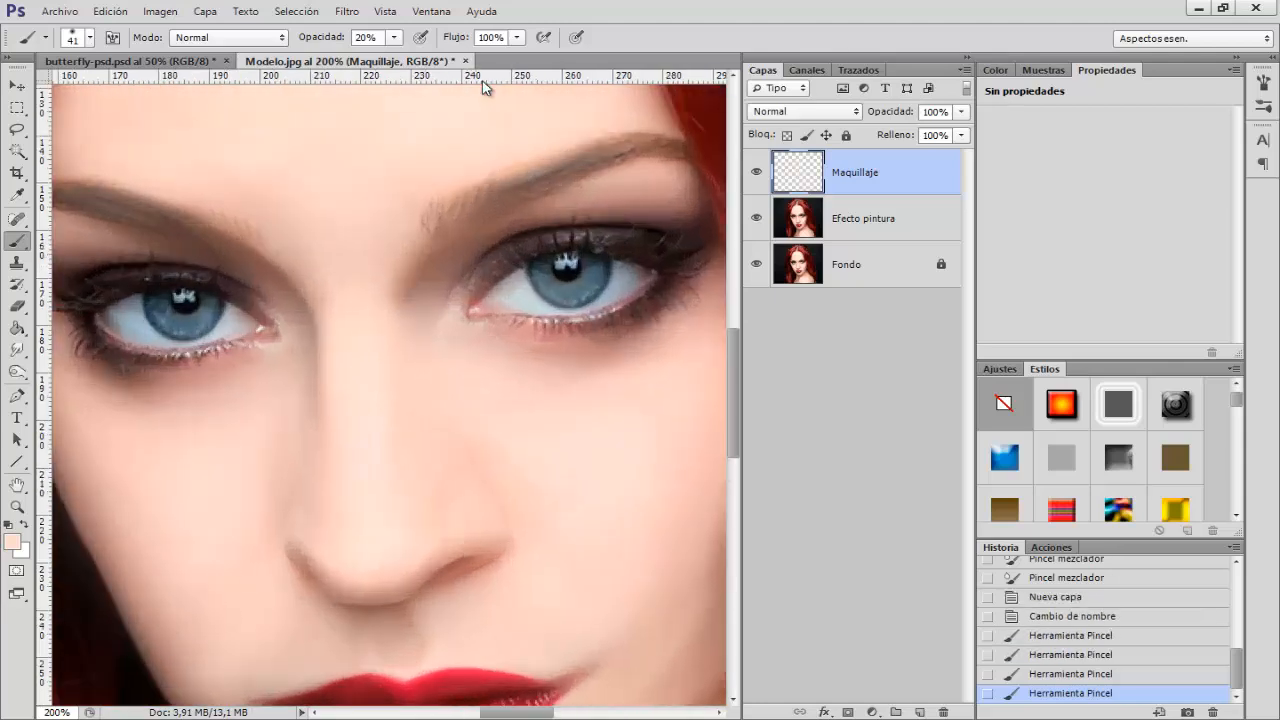
{"action": "key", "text": "ctrl+minus"}
{"action": "key", "text": "ctrl+minus"}
{"action": "key", "text": "ctrl+minus"}
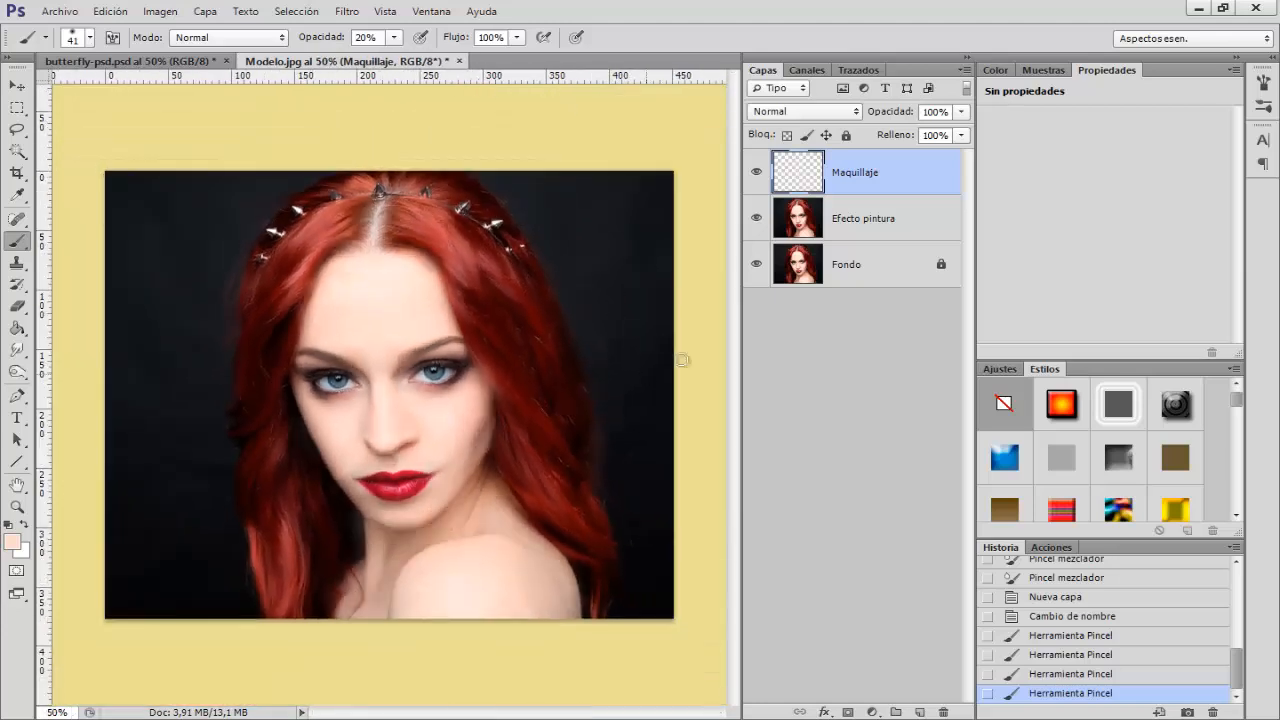
{"action": "left_click", "coordinate": [757, 174]}
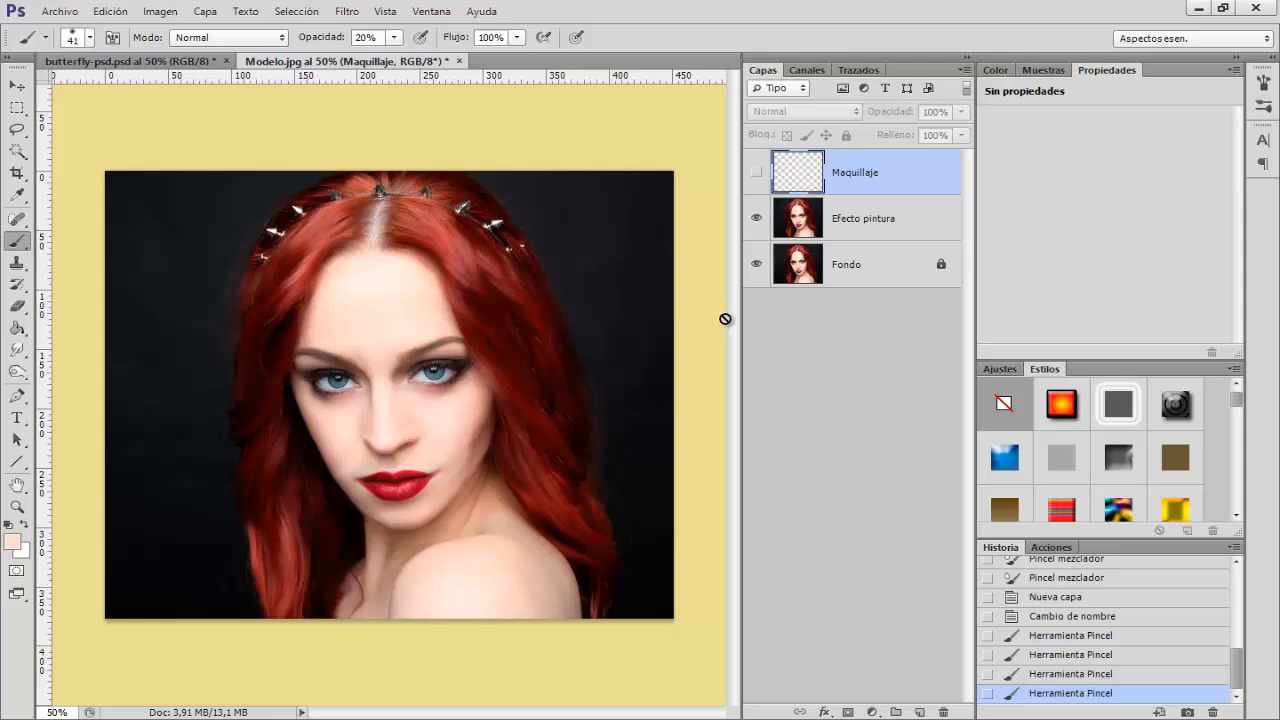
{"action": "left_click", "coordinate": [757, 220]}
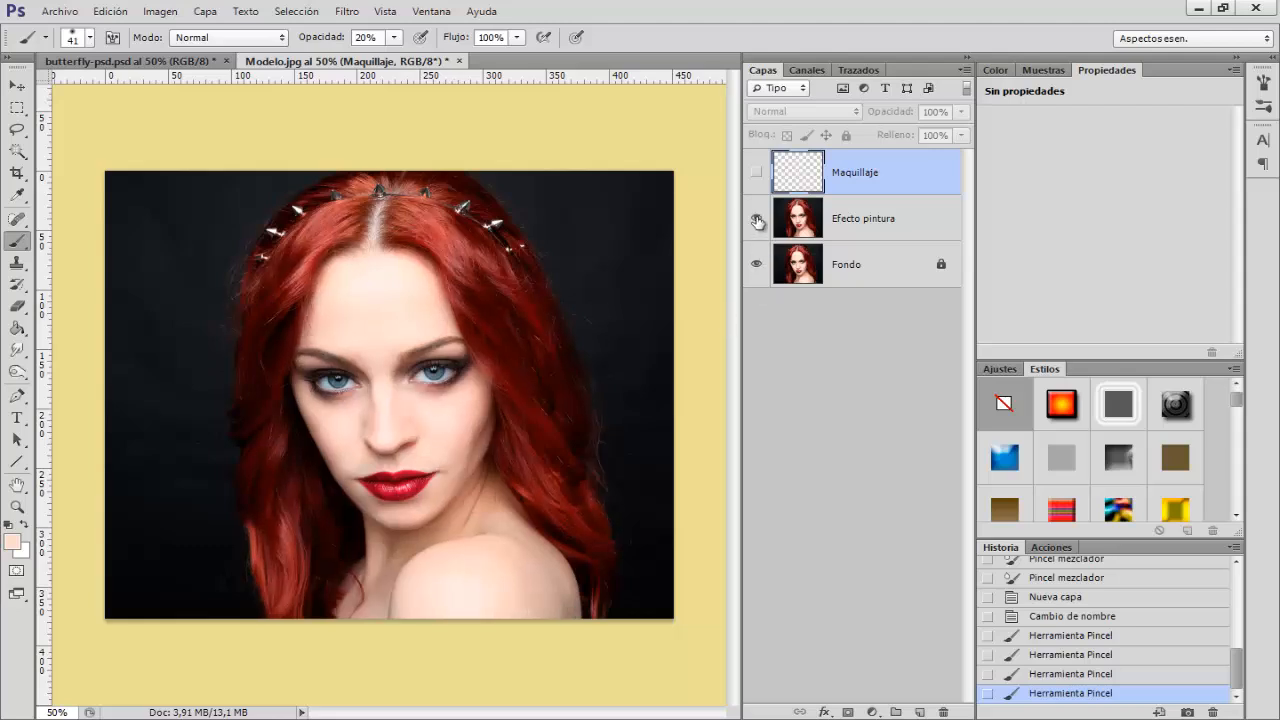
{"action": "left_click", "coordinate": [757, 220]}
{"action": "left_click", "coordinate": [757, 220]}
{"action": "left_click", "coordinate": [757, 220]}
{"action": "left_click", "coordinate": [757, 220]}
{"action": "left_click", "coordinate": [757, 220]}
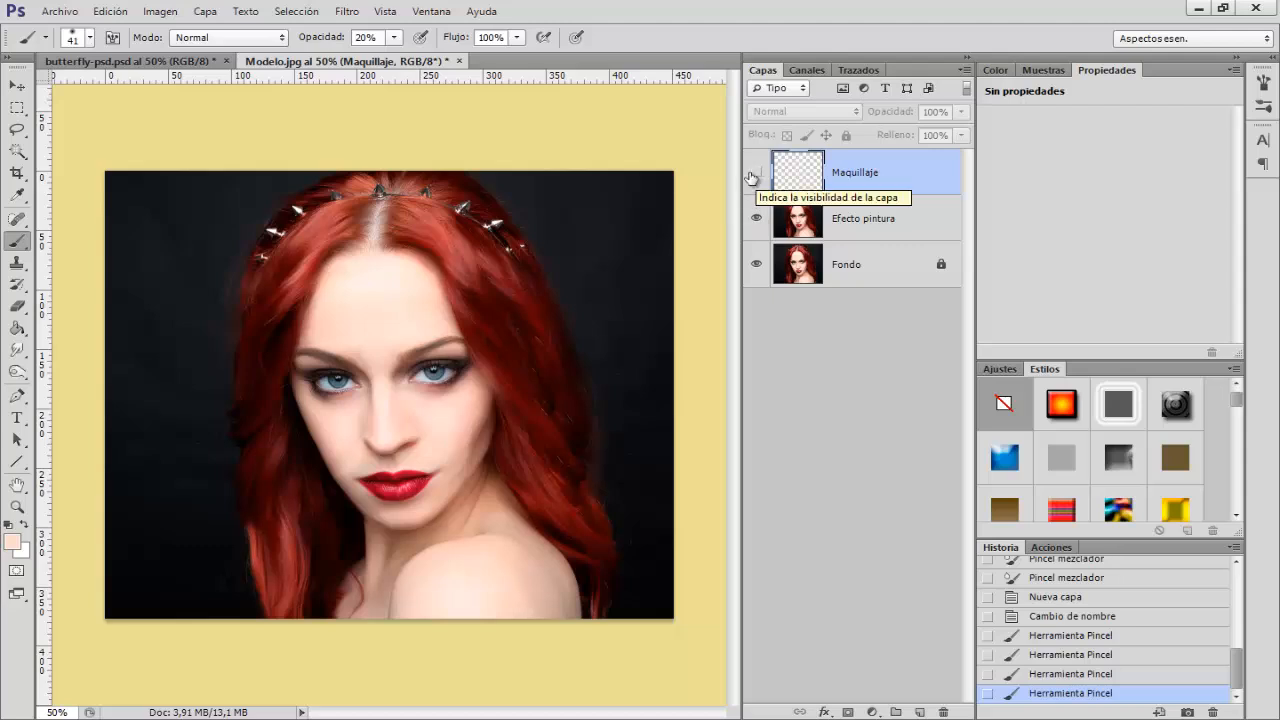
{"action": "left_click", "coordinate": [753, 177]}
{"action": "left_click", "coordinate": [754, 177]}
{"action": "left_click", "coordinate": [755, 177]}
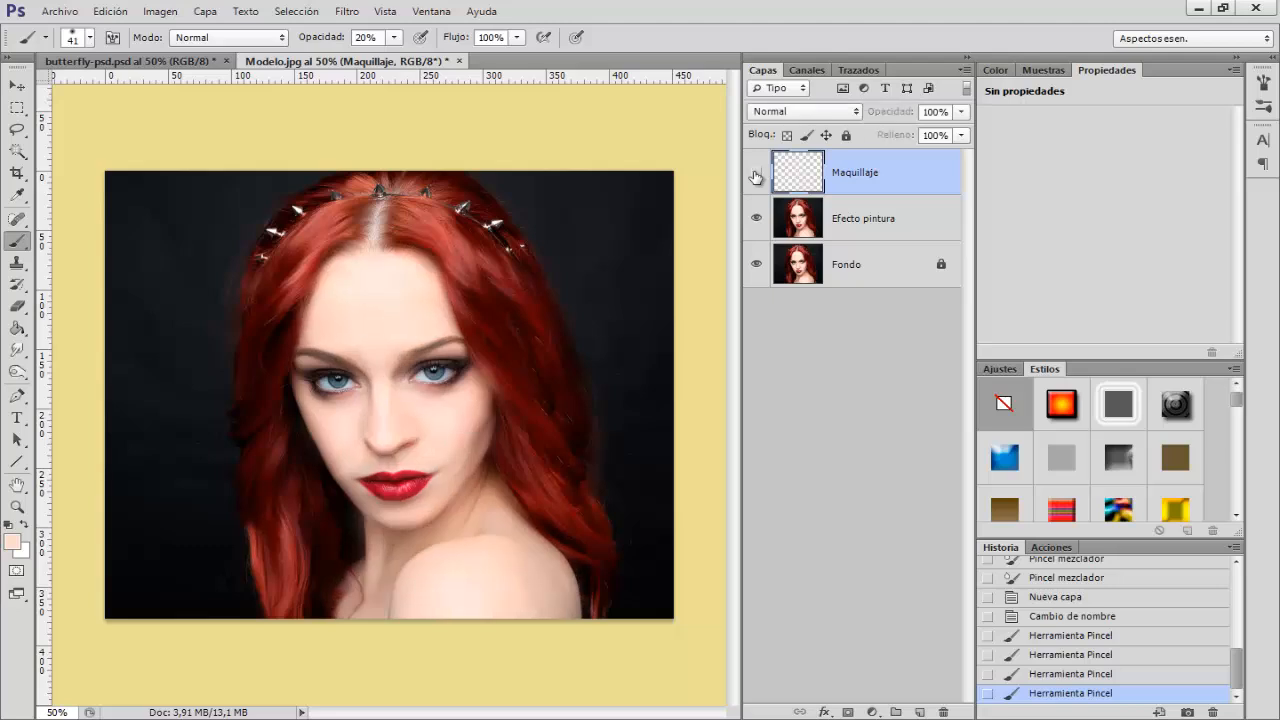
{"action": "left_click", "coordinate": [755, 177]}
{"action": "left_click", "coordinate": [755, 177]}
{"action": "left_click", "coordinate": [755, 177]}
{"action": "left_click", "coordinate": [755, 177]}
{"action": "left_click", "coordinate": [755, 177]}
Add a new layer above Maquillaje and name it Luces
{"action": "key", "text": "ctrl+plus"}
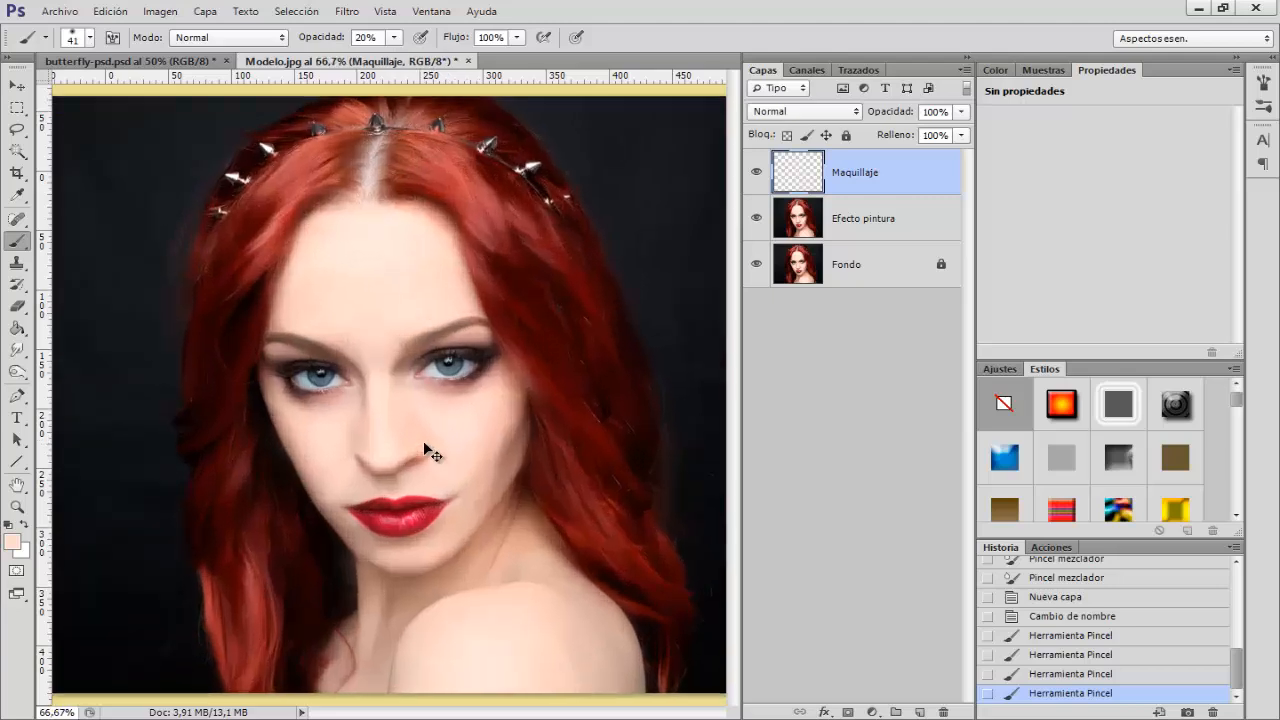
{"action": "key", "text": "ctrl+plus"}
{"action": "scroll", "coordinate": [410, 404], "scroll_direction": "down", "scroll_amount": 3}
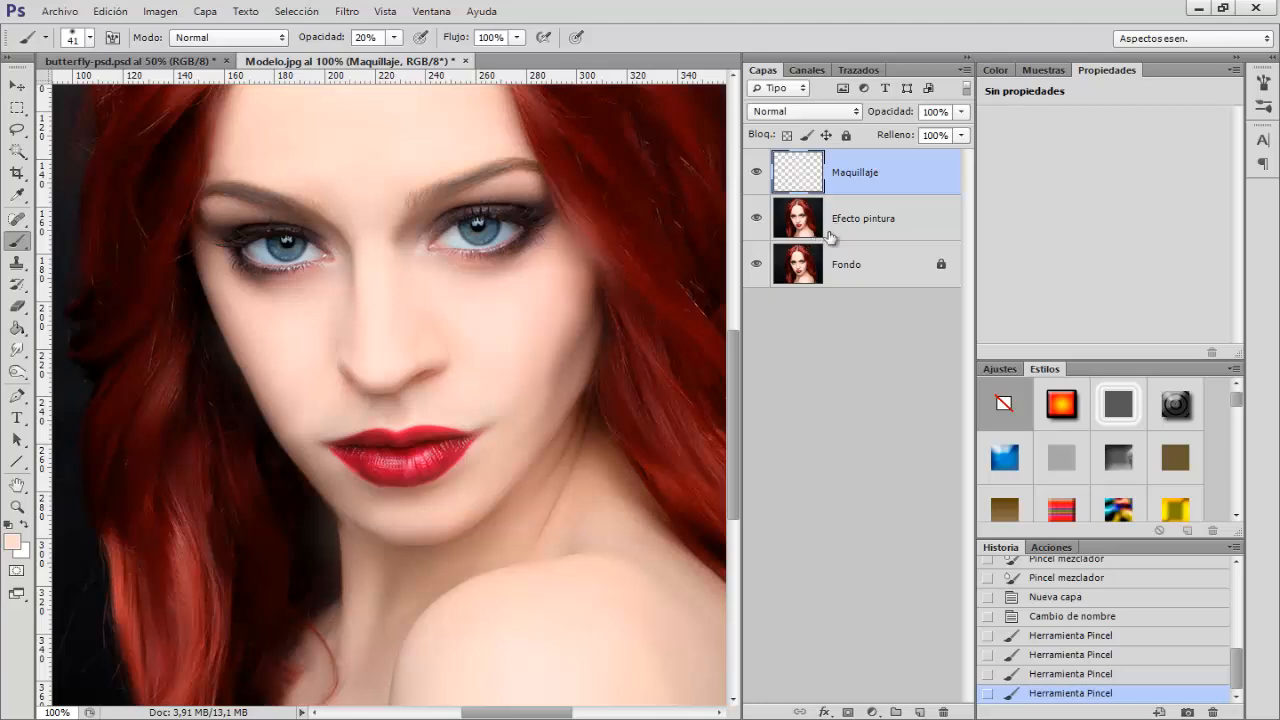
{"action": "left_click", "coordinate": [919, 712]}
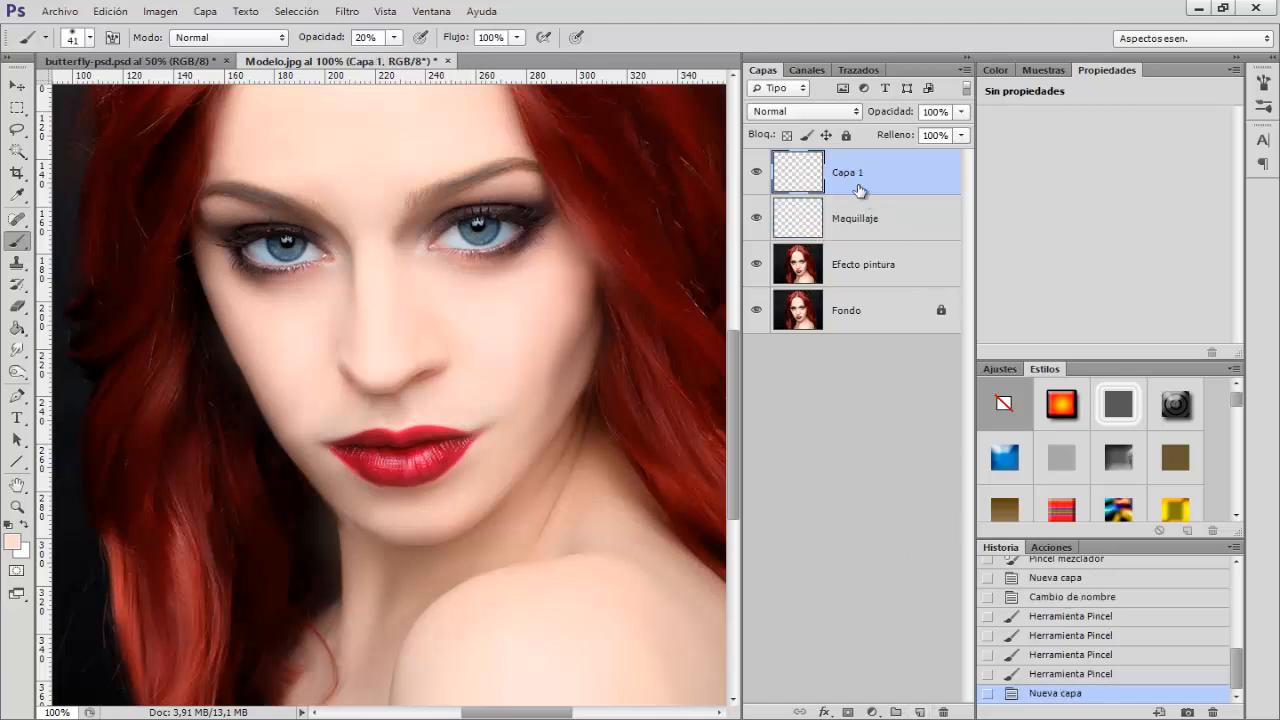
{"action": "double_click", "coordinate": [848, 172]}
{"action": "type", "text": "L"}
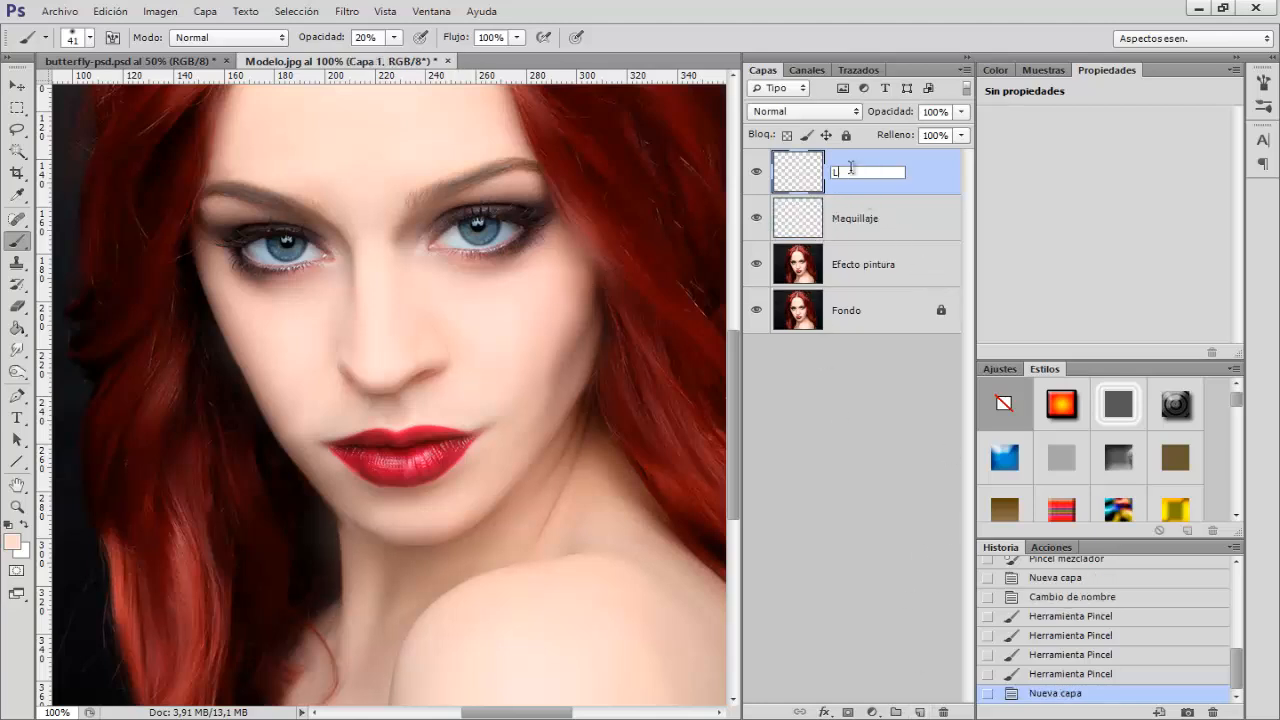
{"action": "type", "text": "uces"}
{"action": "key", "text": "Return"}
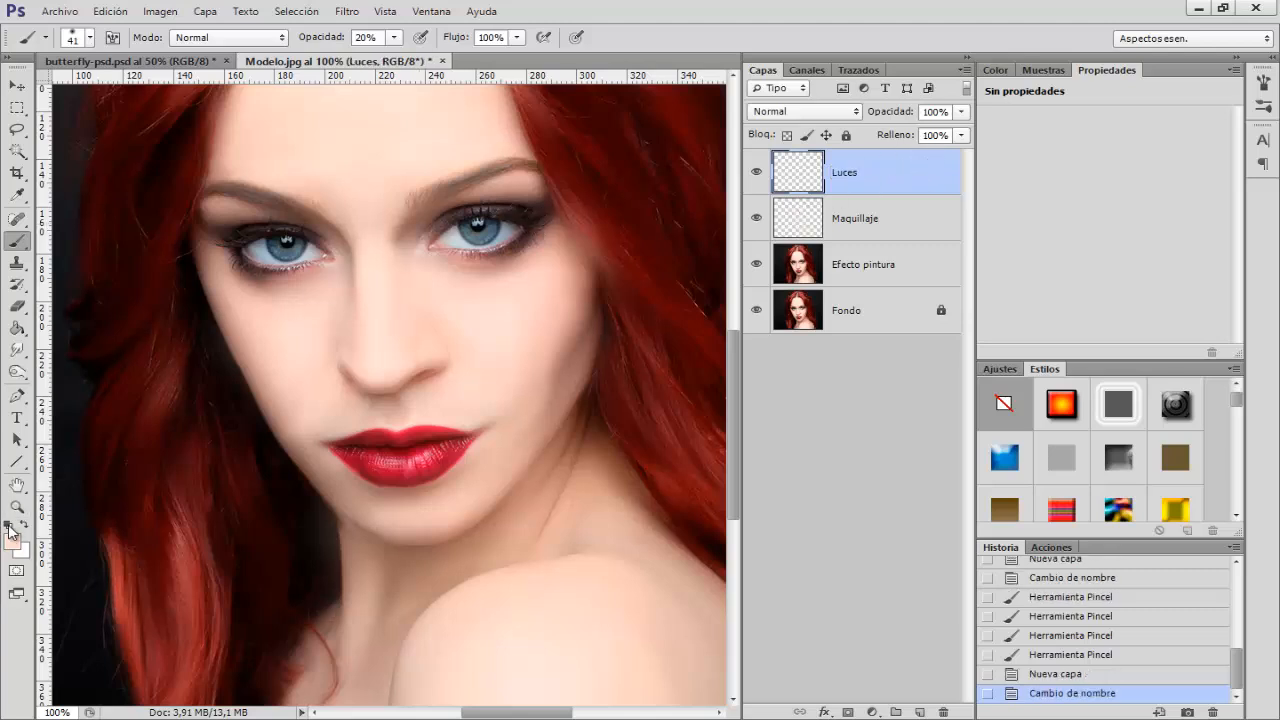
Make white the foreground colour and set the soft brush to 23 px at 100% opacity
{"action": "left_click", "coordinate": [11, 524]}
{"action": "left_click", "coordinate": [23, 525]}
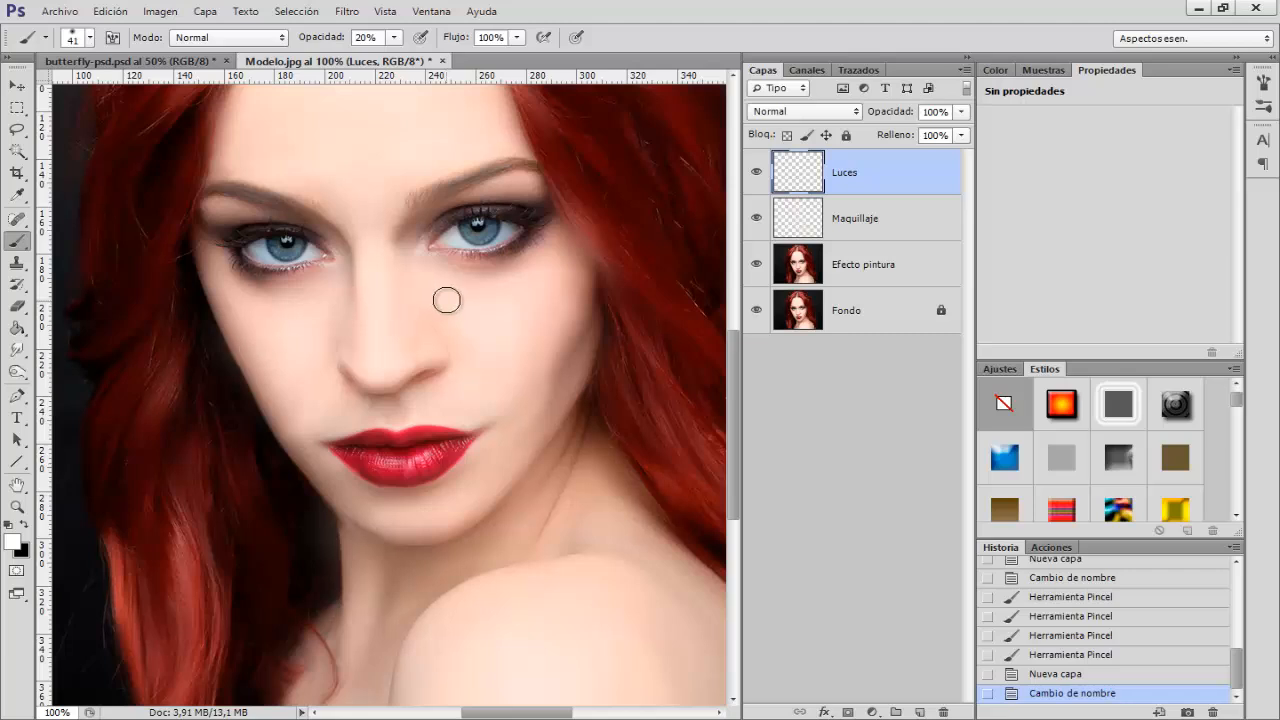
{"action": "right_click", "coordinate": [357, 285]}
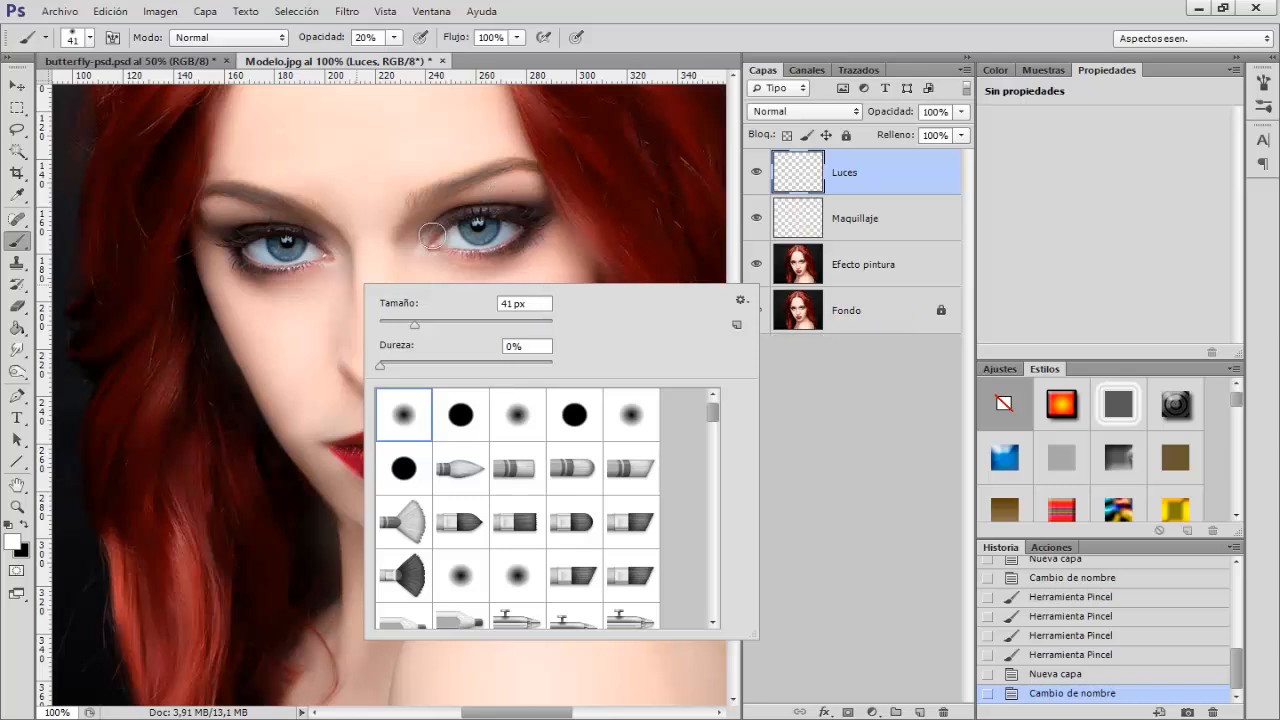
{"action": "right_click", "coordinate": [432, 236], "text": "alt"}
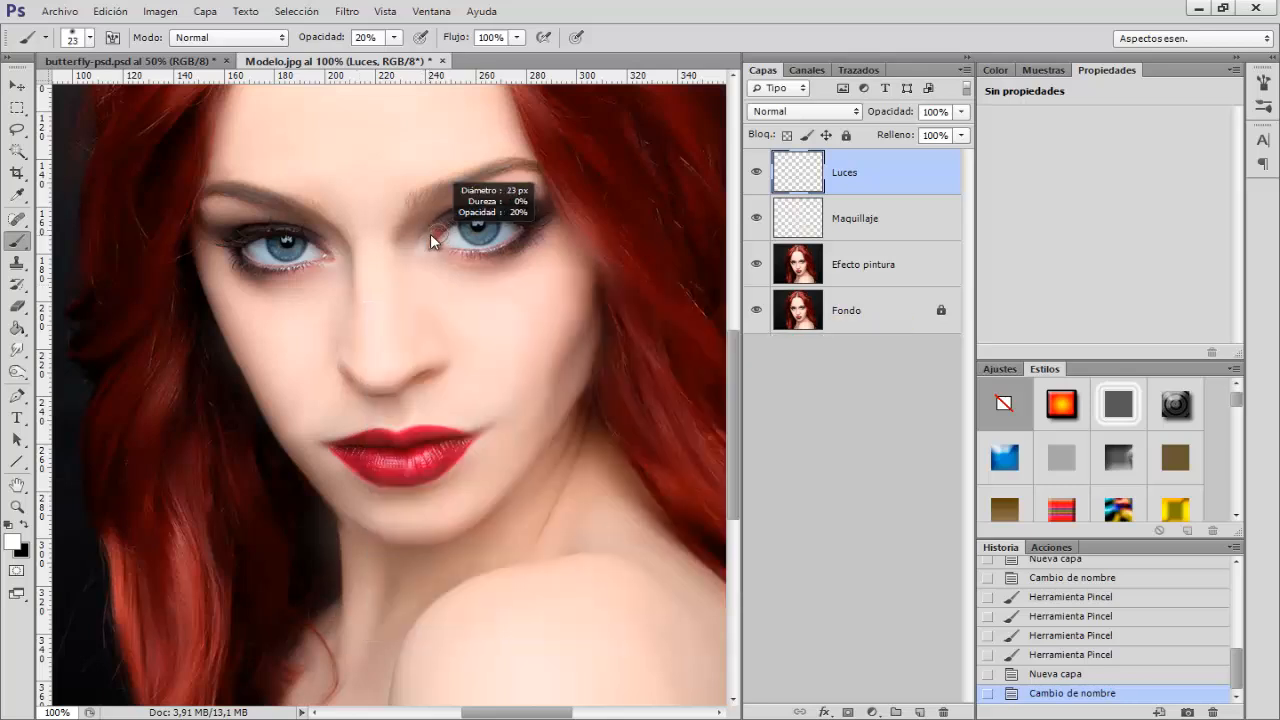
{"action": "left_click", "coordinate": [366, 37]}
{"action": "type", "text": "100"}
{"action": "key", "text": "Return"}
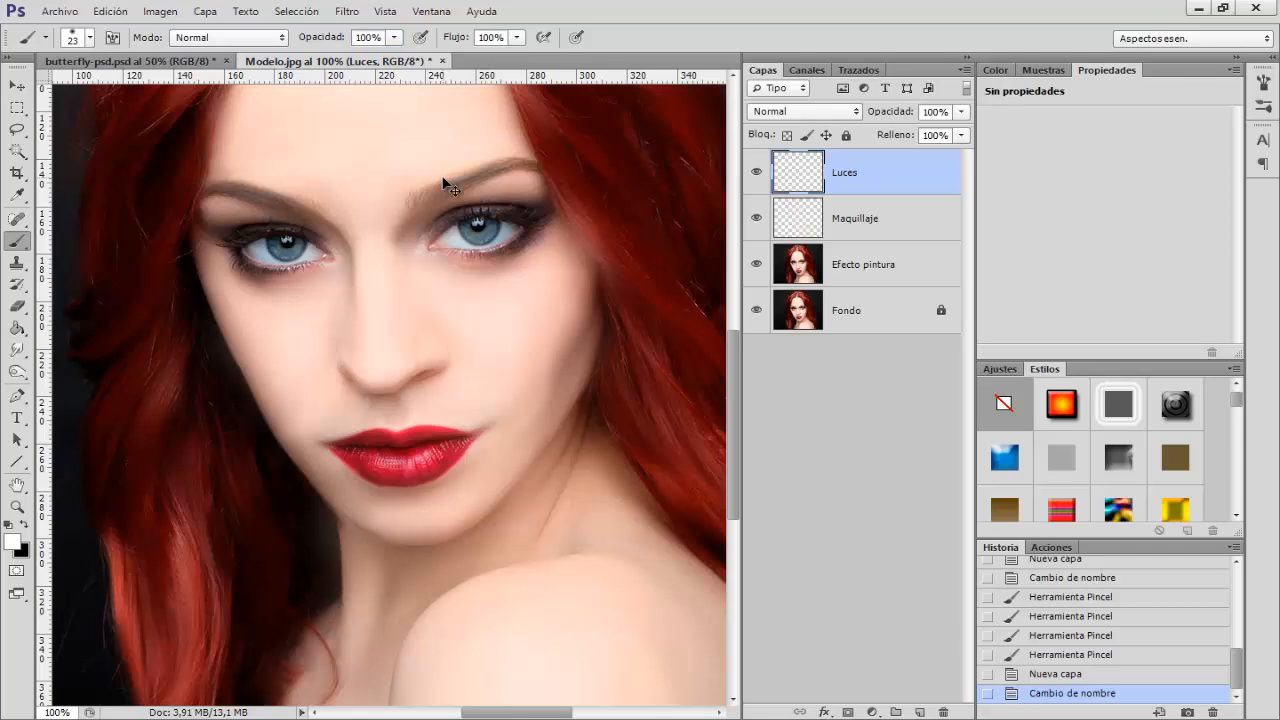
Paint white highlights around the inner corners of both eyes on Luces with an 8 px brush
{"action": "scroll", "coordinate": [443, 186], "scroll_direction": "up", "scroll_amount": 3}
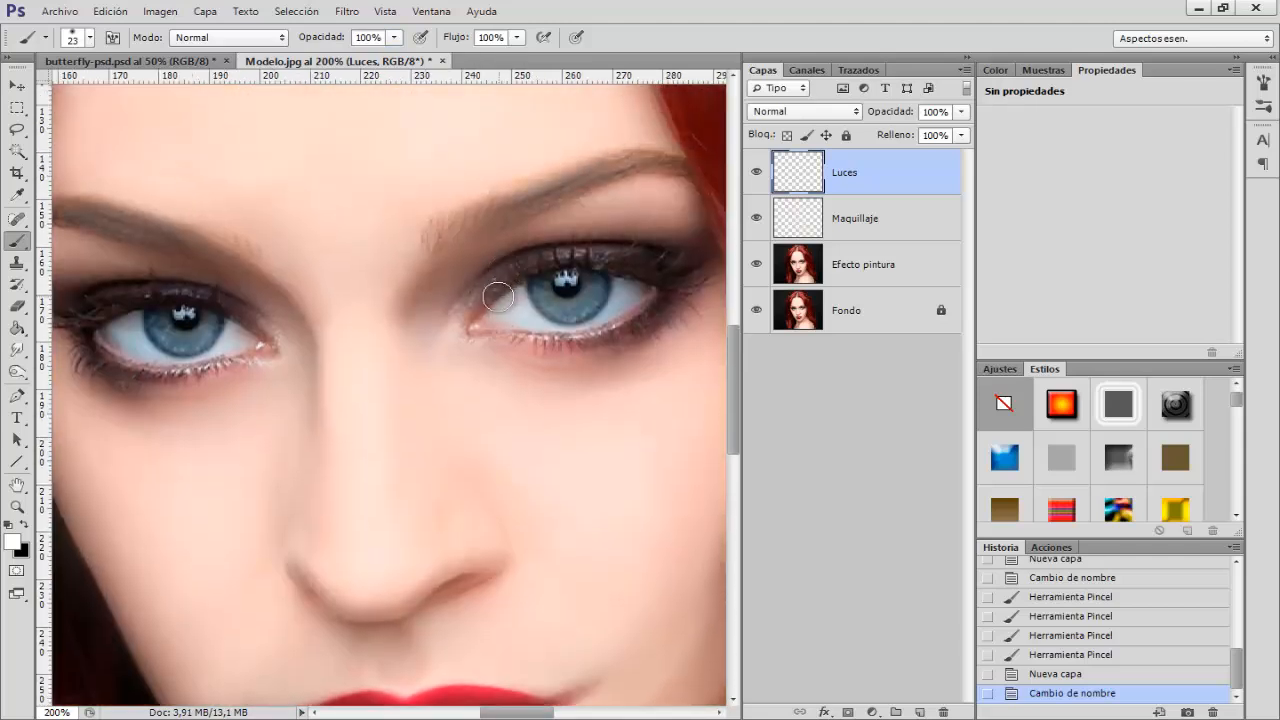
{"action": "right_click", "coordinate": [498, 297], "text": "alt"}
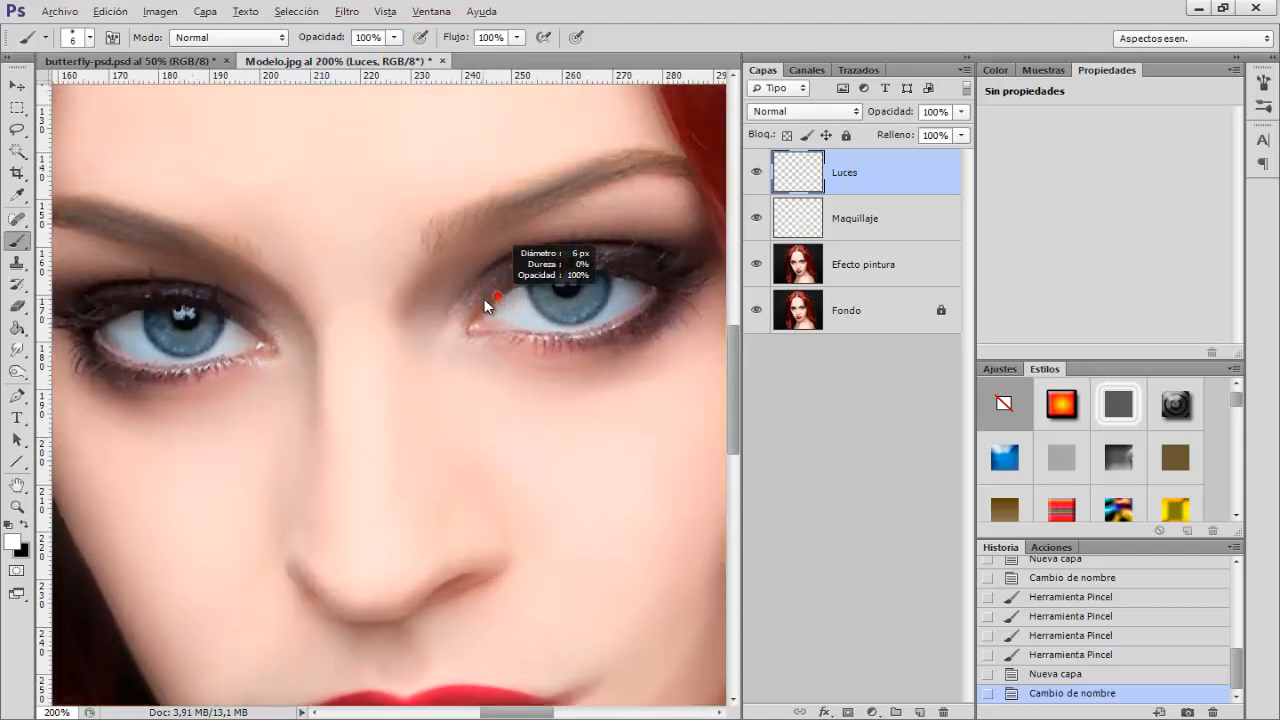
{"action": "right_click", "coordinate": [485, 305], "text": "alt"}
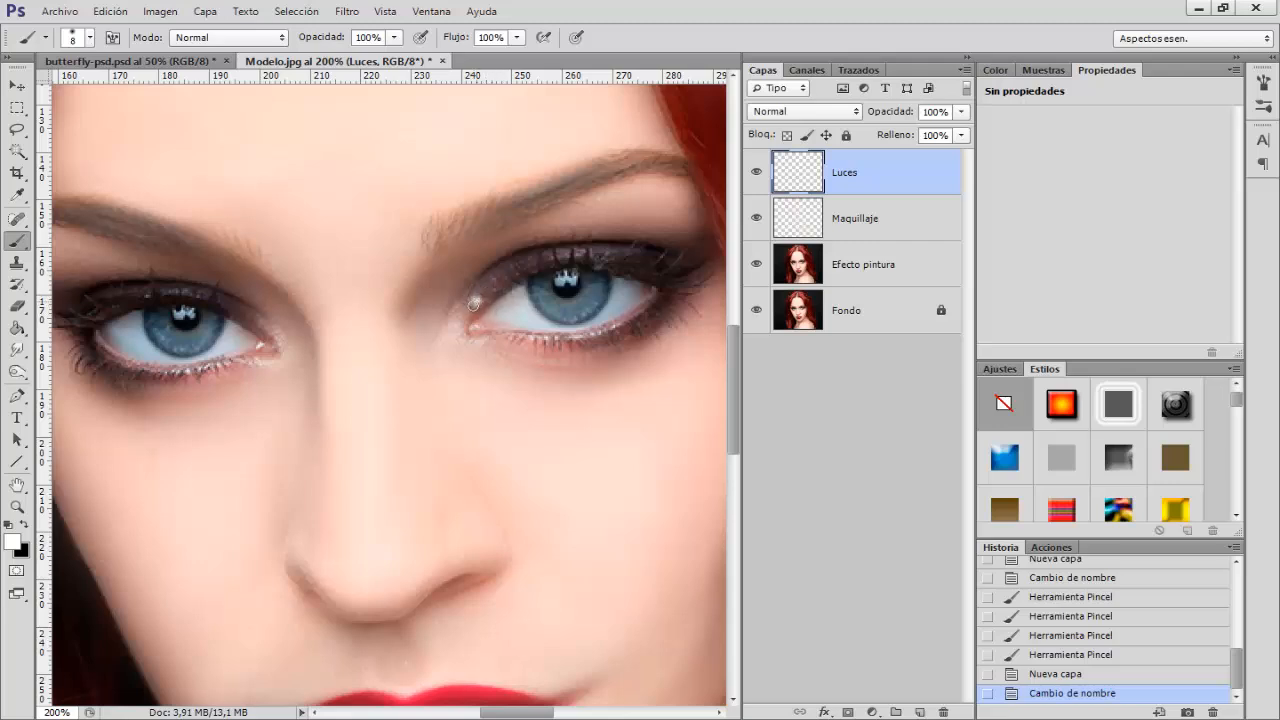
{"action": "mouse_move", "coordinate": [474, 302]}
{"action": "left_mouse_down"}
{"action": "mouse_move", "coordinate": [458, 332]}
{"action": "mouse_move", "coordinate": [488, 340]}
{"action": "left_mouse_up"}
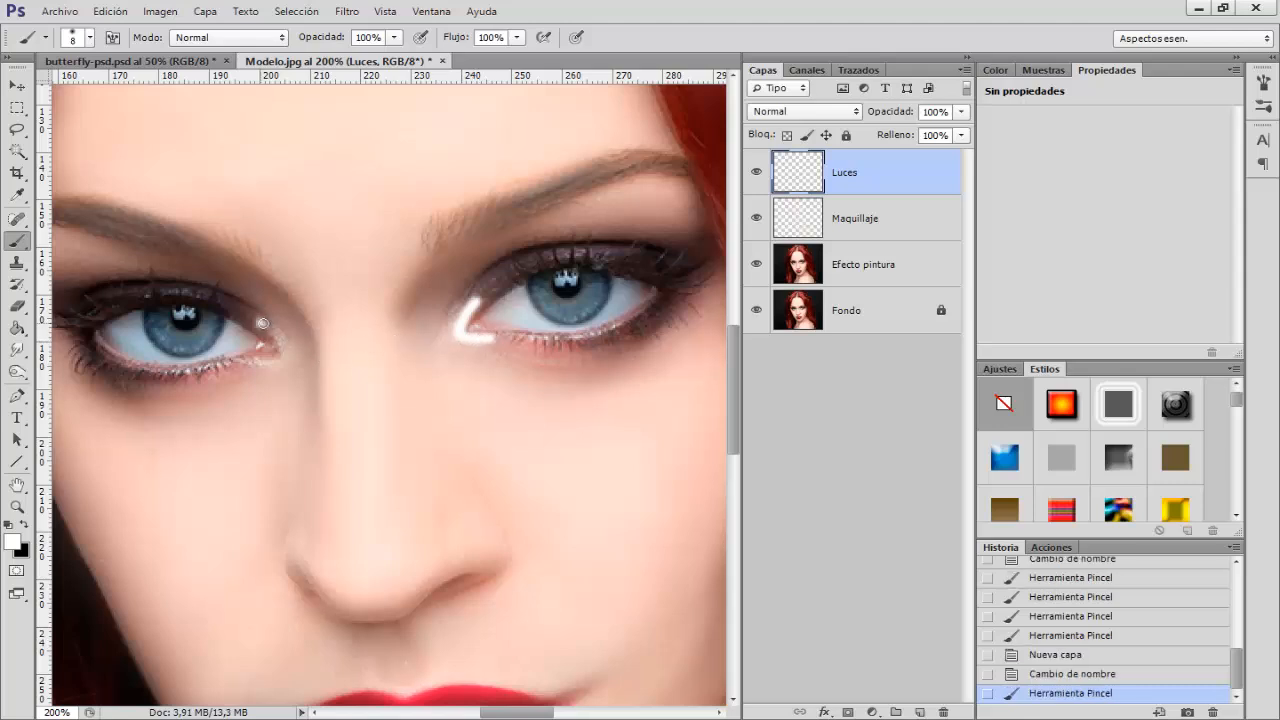
{"action": "mouse_move", "coordinate": [262, 323]}
{"action": "left_mouse_down"}
{"action": "mouse_move", "coordinate": [290, 348]}
{"action": "mouse_move", "coordinate": [258, 358]}
{"action": "left_mouse_up"}
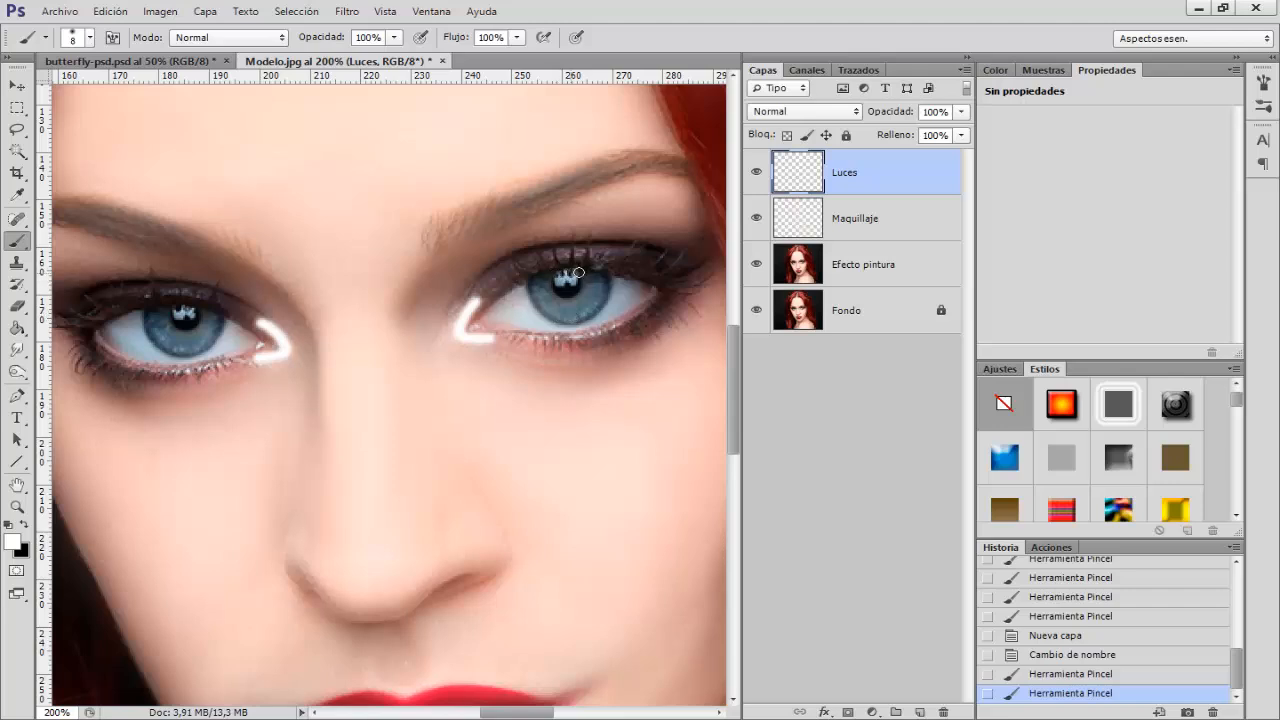
Paint zigzag white reflections across the lower half of both irises with a 4 px brush
{"action": "mouse_move", "coordinate": [566, 298]}
{"action": "left_mouse_down"}
{"action": "mouse_move", "coordinate": [536, 297]}
{"action": "mouse_move", "coordinate": [562, 307]}
{"action": "left_mouse_up"}
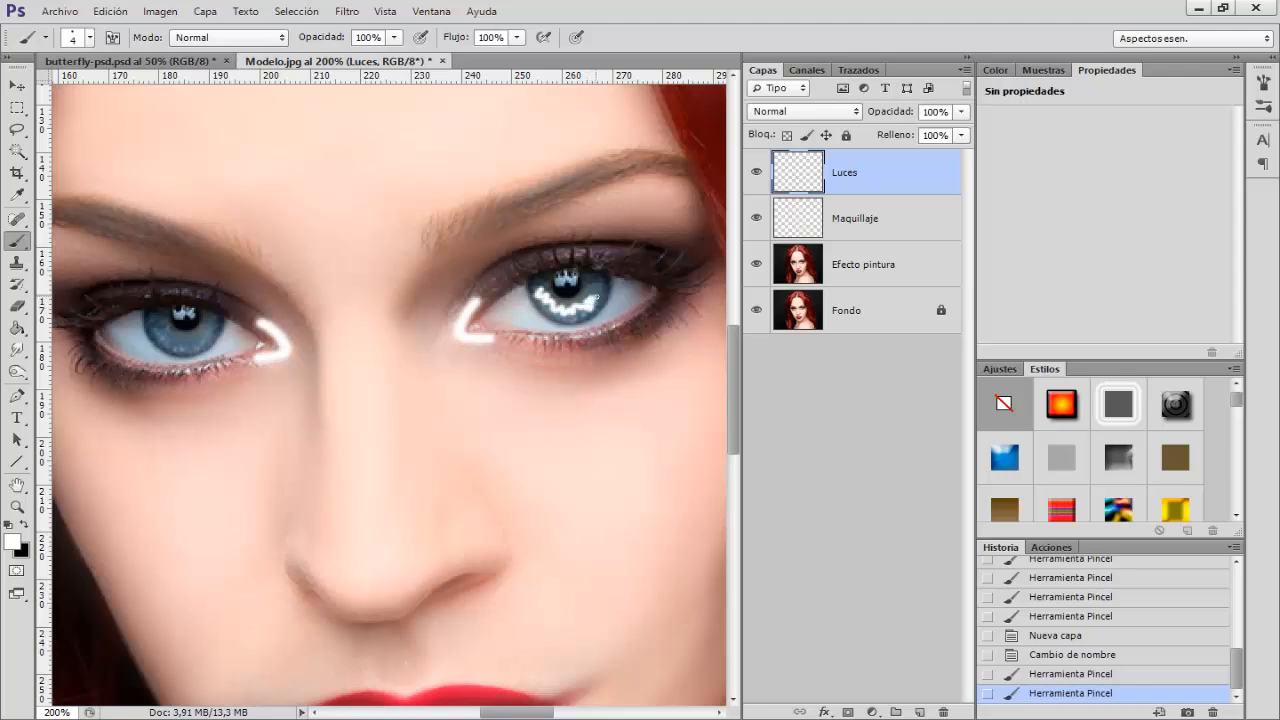
{"action": "left_click", "coordinate": [598, 288]}
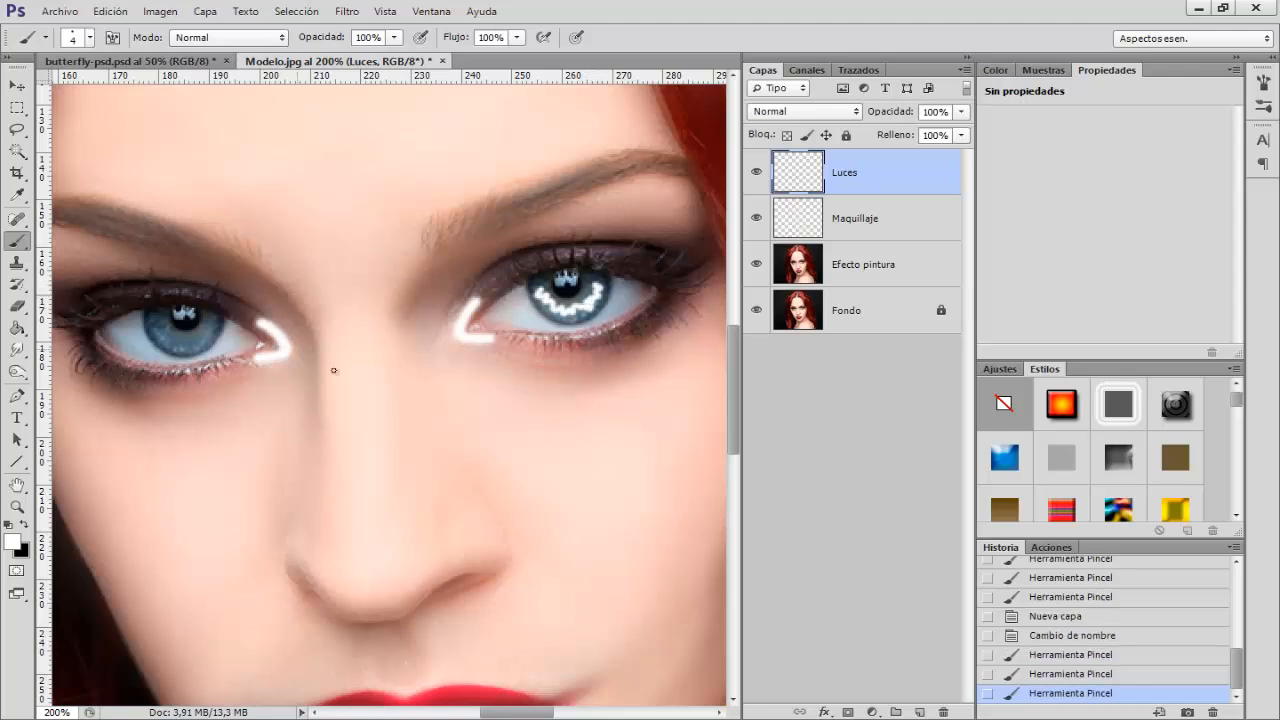
{"action": "mouse_move", "coordinate": [159, 318]}
{"action": "left_mouse_down"}
{"action": "mouse_move", "coordinate": [186, 341]}
{"action": "mouse_move", "coordinate": [211, 322]}
{"action": "left_mouse_up"}
Reduce the brush opacity to 54% and set its size to 6 px for highlights on the nose
{"action": "scroll", "coordinate": [457, 363], "scroll_direction": "down", "scroll_amount": 5}
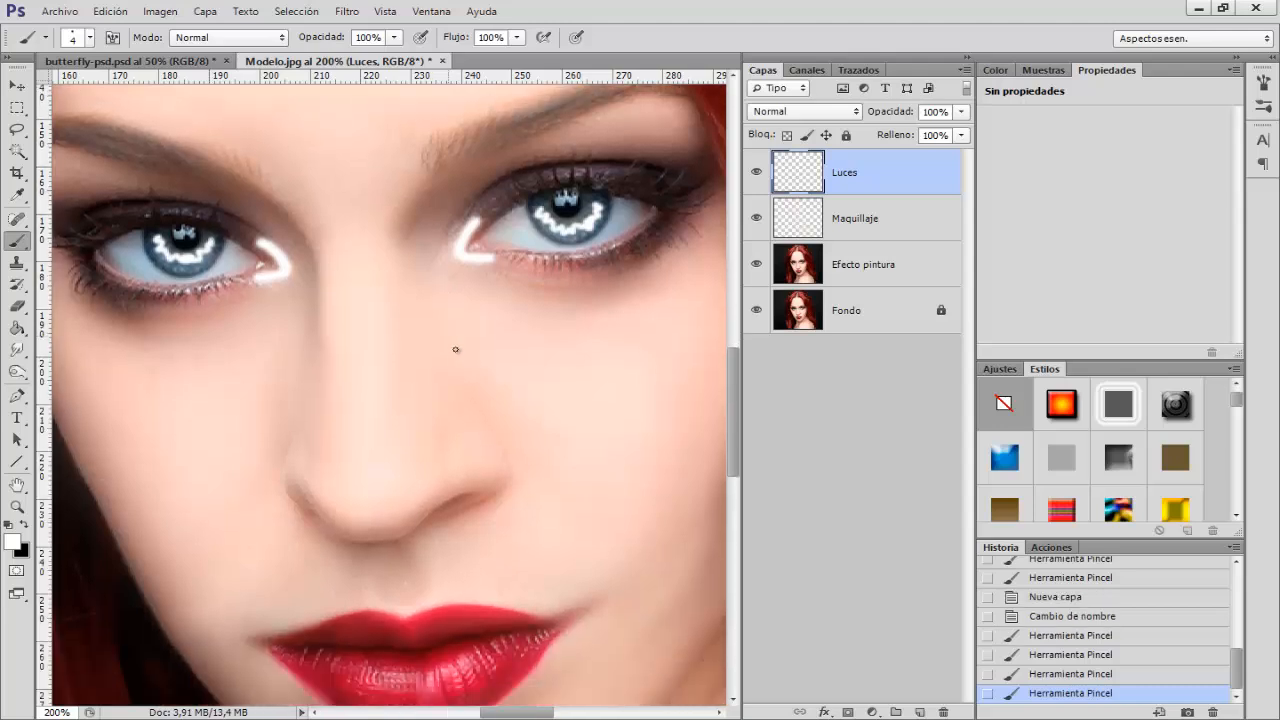
{"action": "scroll", "coordinate": [525, 353], "scroll_direction": "down", "scroll_amount": 2}
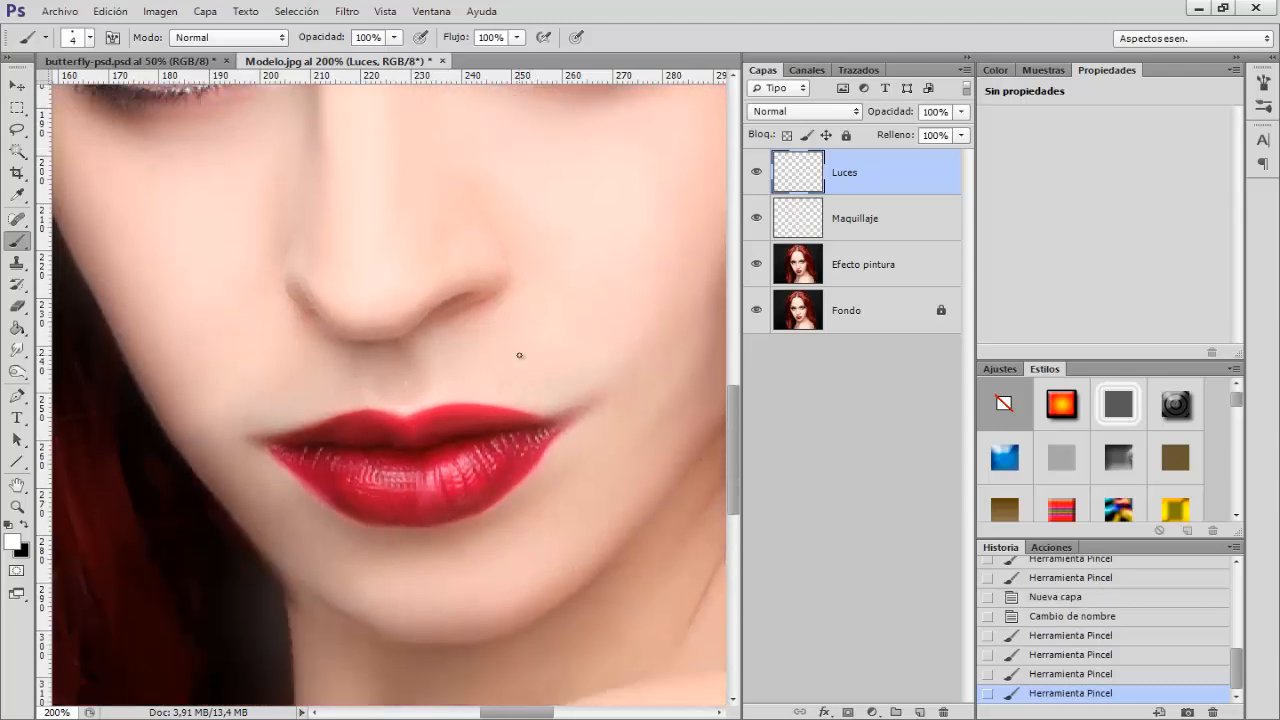
{"action": "scroll", "coordinate": [517, 355], "scroll_direction": "up", "scroll_amount": 2}
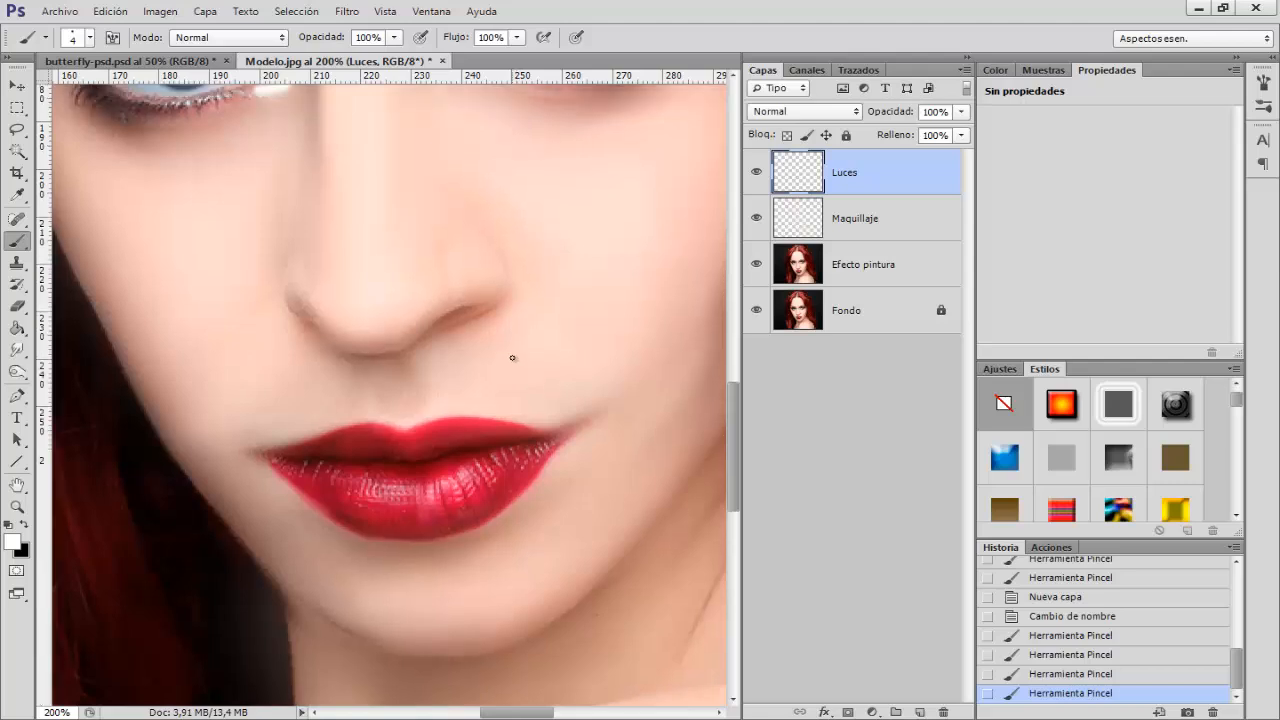
{"action": "right_click", "coordinate": [408, 374], "text": "alt"}
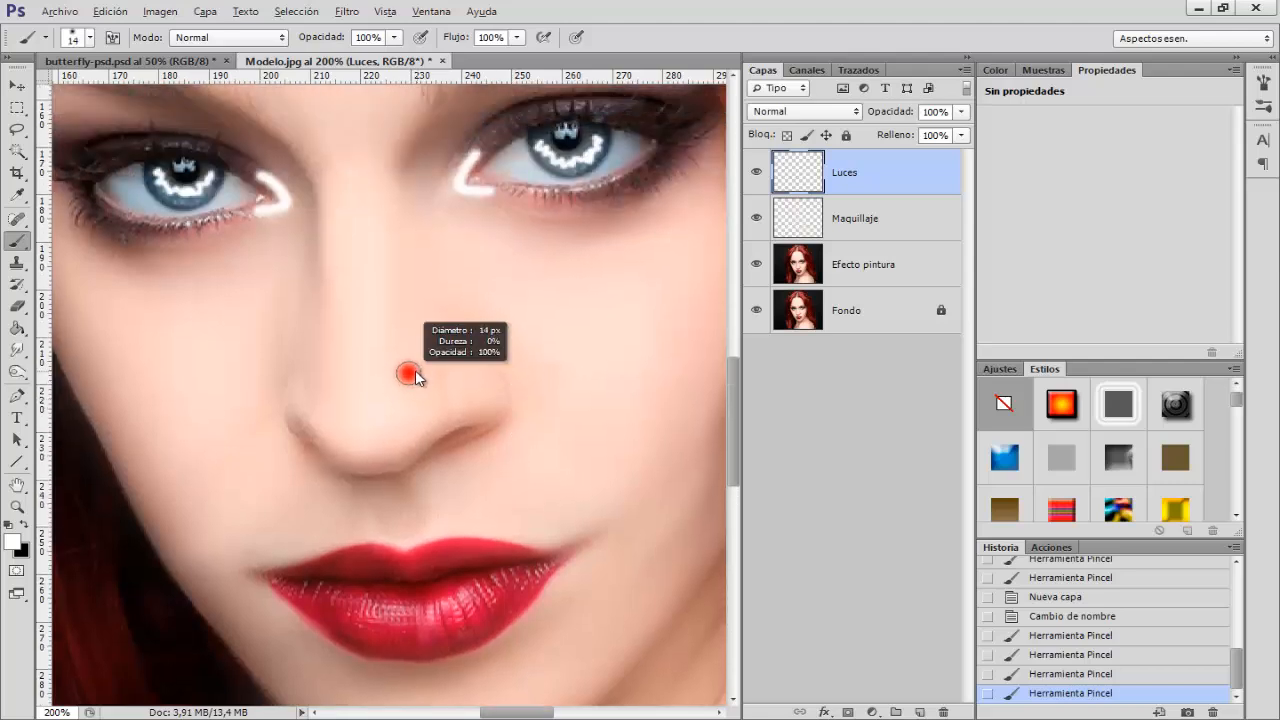
{"action": "left_click_drag", "start_coordinate": [329, 41], "coordinate": [289, 45]}
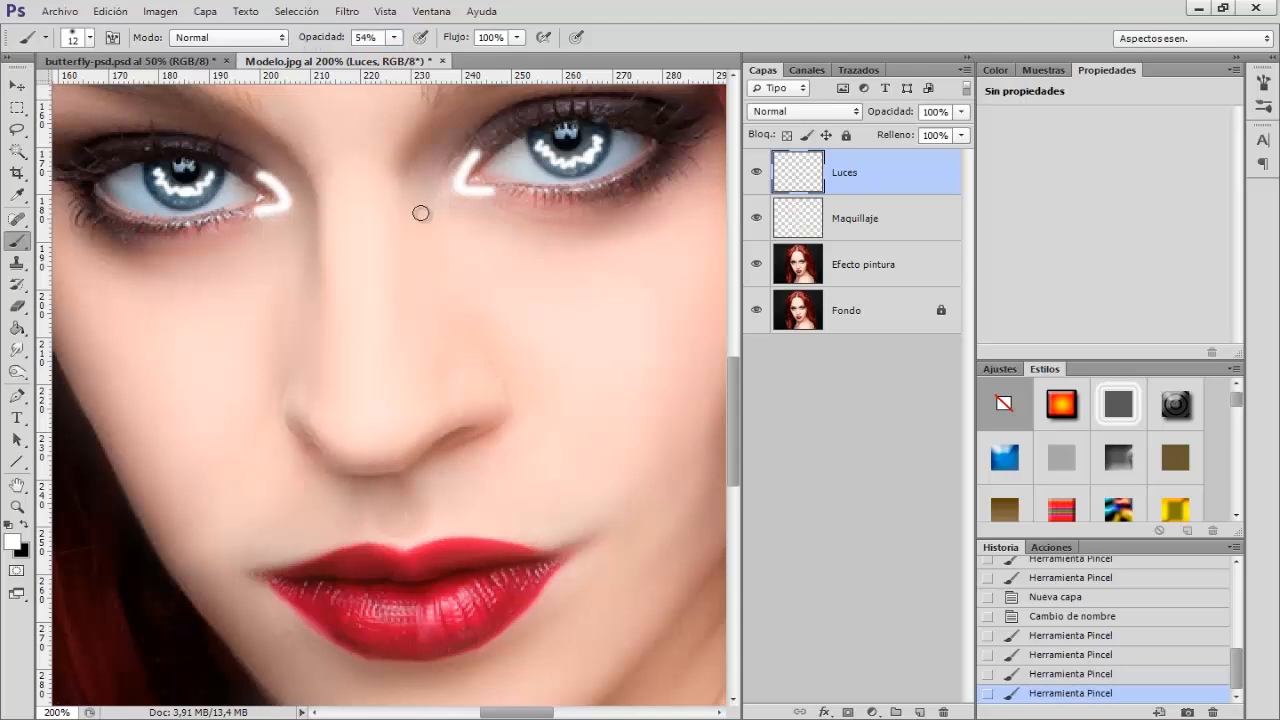
{"action": "right_click", "coordinate": [434, 240], "text": "alt"}
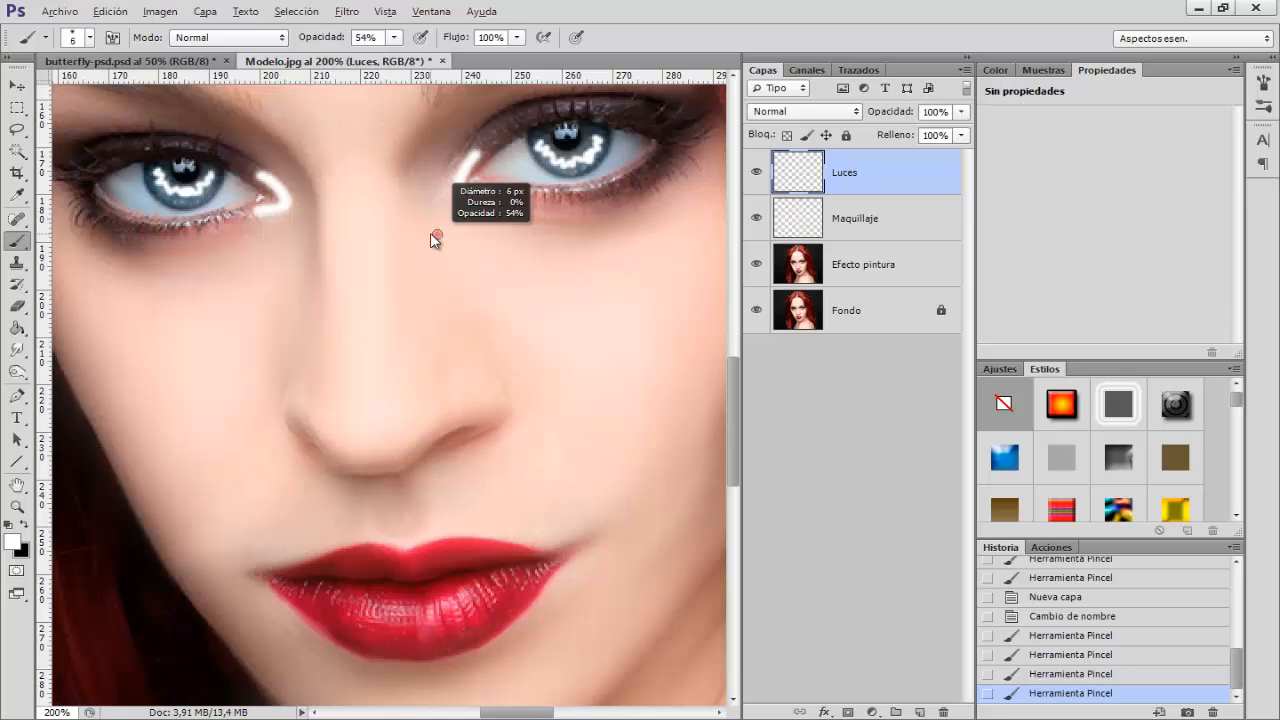
Undo a freehand trial stroke on the nose and paint two straight white highlight lines along the sides of its bridge
{"action": "left_click_drag", "start_coordinate": [382, 207], "coordinate": [376, 322]}
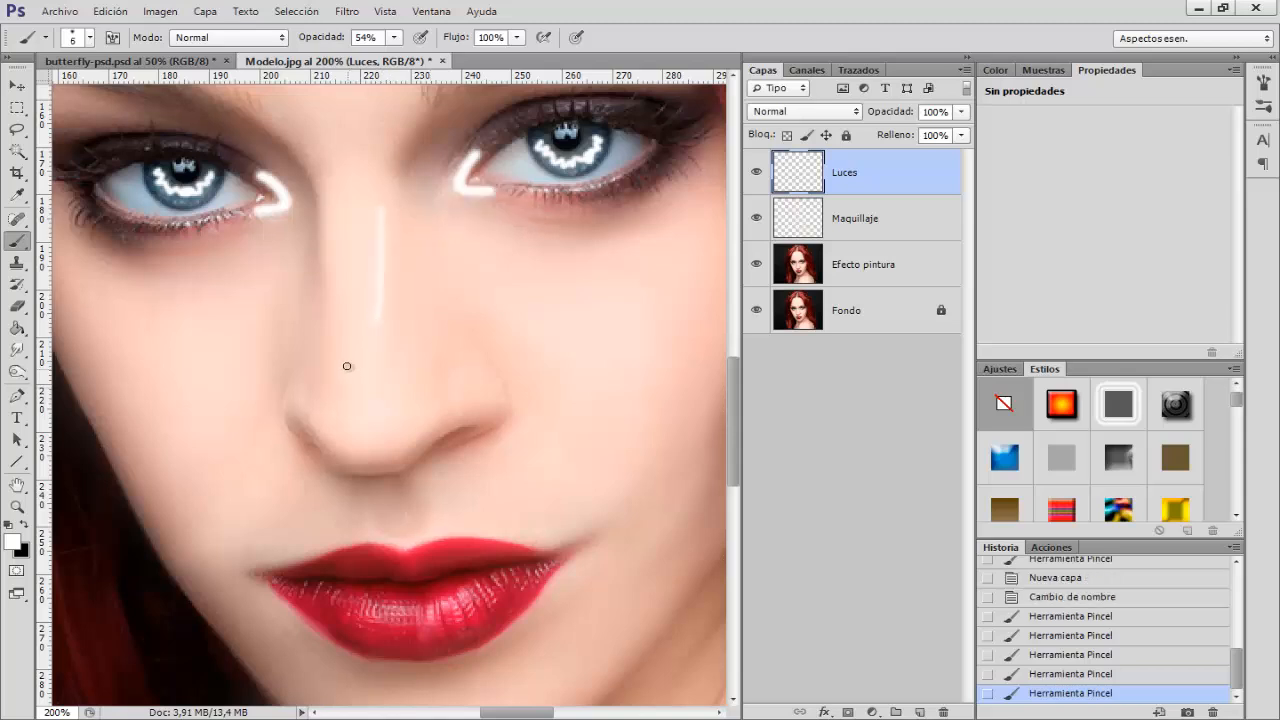
{"action": "key", "text": "ctrl+z"}
{"action": "left_click", "coordinate": [394, 347]}
{"action": "left_click", "coordinate": [384, 210], "text": "shift"}
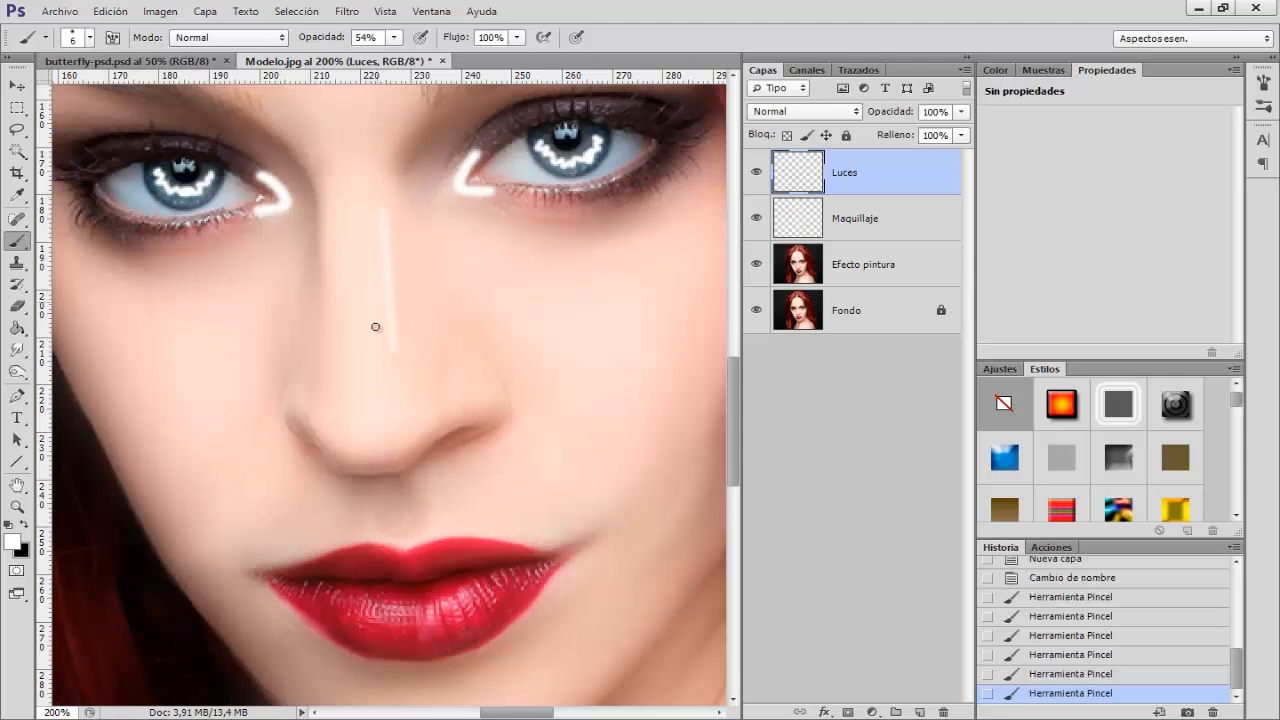
{"action": "left_click", "coordinate": [343, 342]}
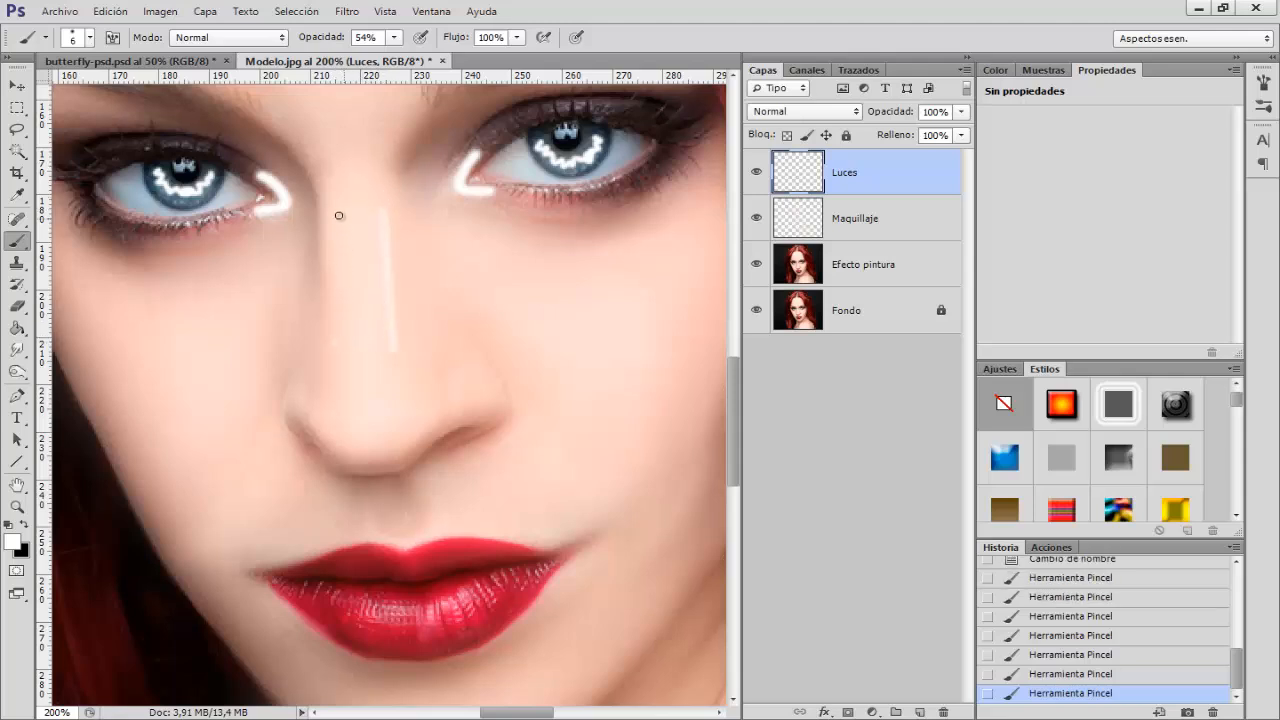
{"action": "left_click", "coordinate": [339, 215], "text": "shift"}
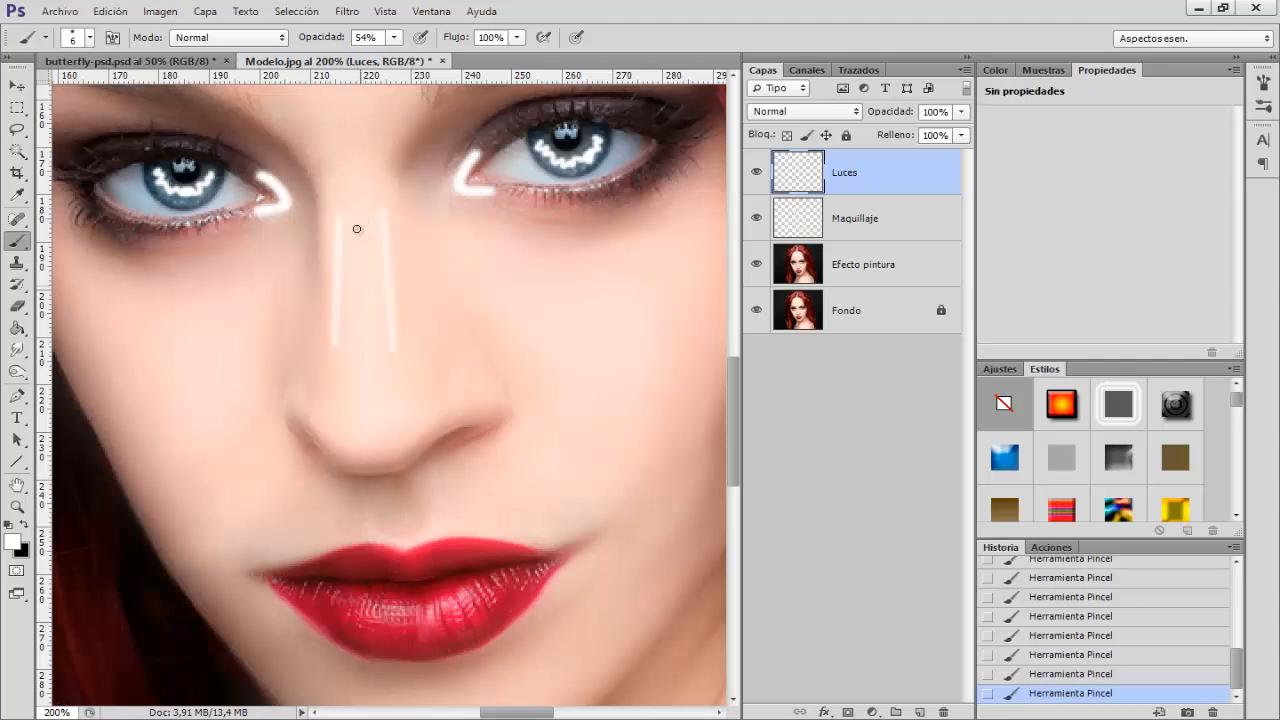
{"action": "scroll", "coordinate": [460, 305], "scroll_direction": "down", "scroll_amount": 5}
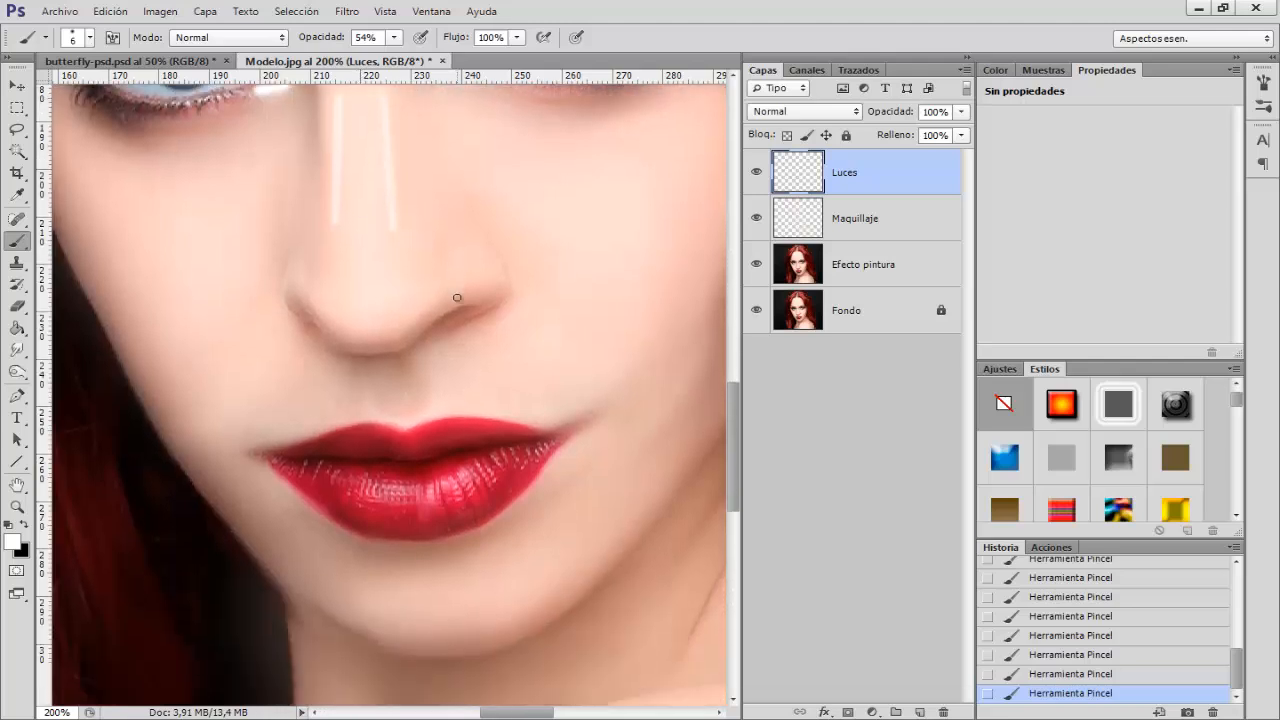
{"action": "scroll", "coordinate": [457, 298], "scroll_direction": "down", "scroll_amount": 1}
{"action": "key", "text": "ctrl+plus"}
{"action": "scroll", "coordinate": [300, 277], "scroll_direction": "up", "scroll_amount": 4}
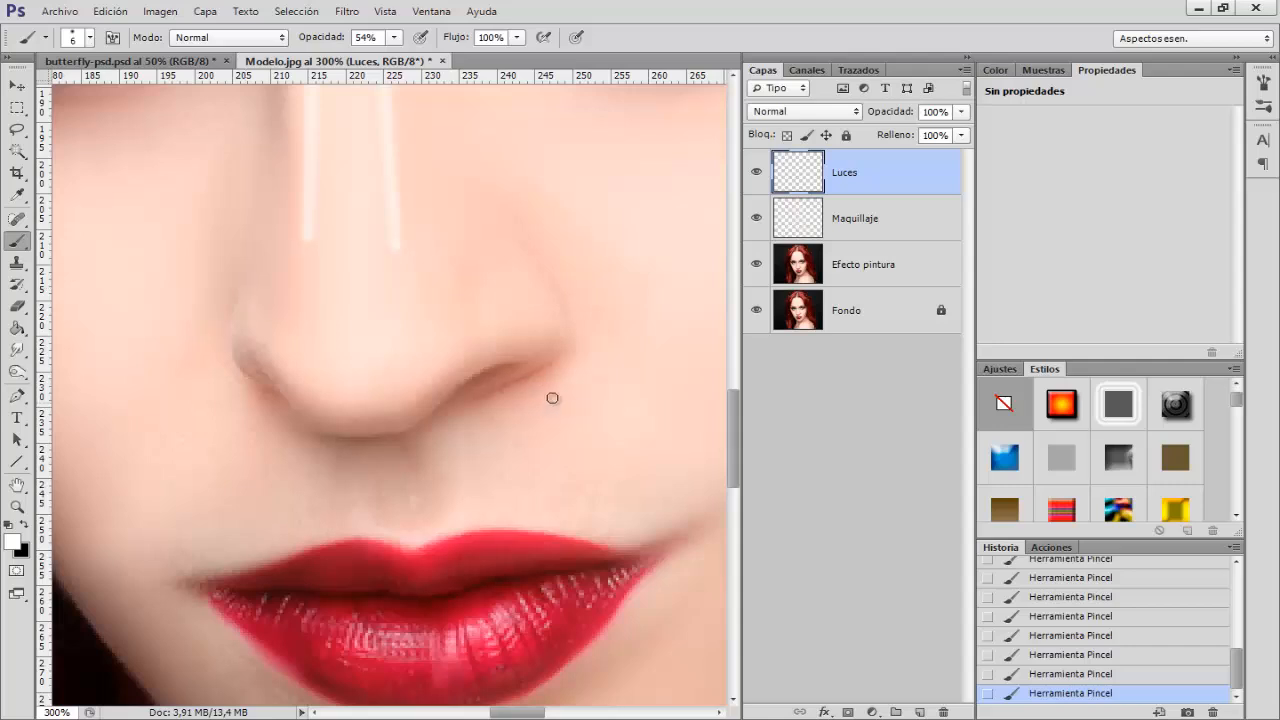
{"action": "key", "text": "ctrl+minus"}
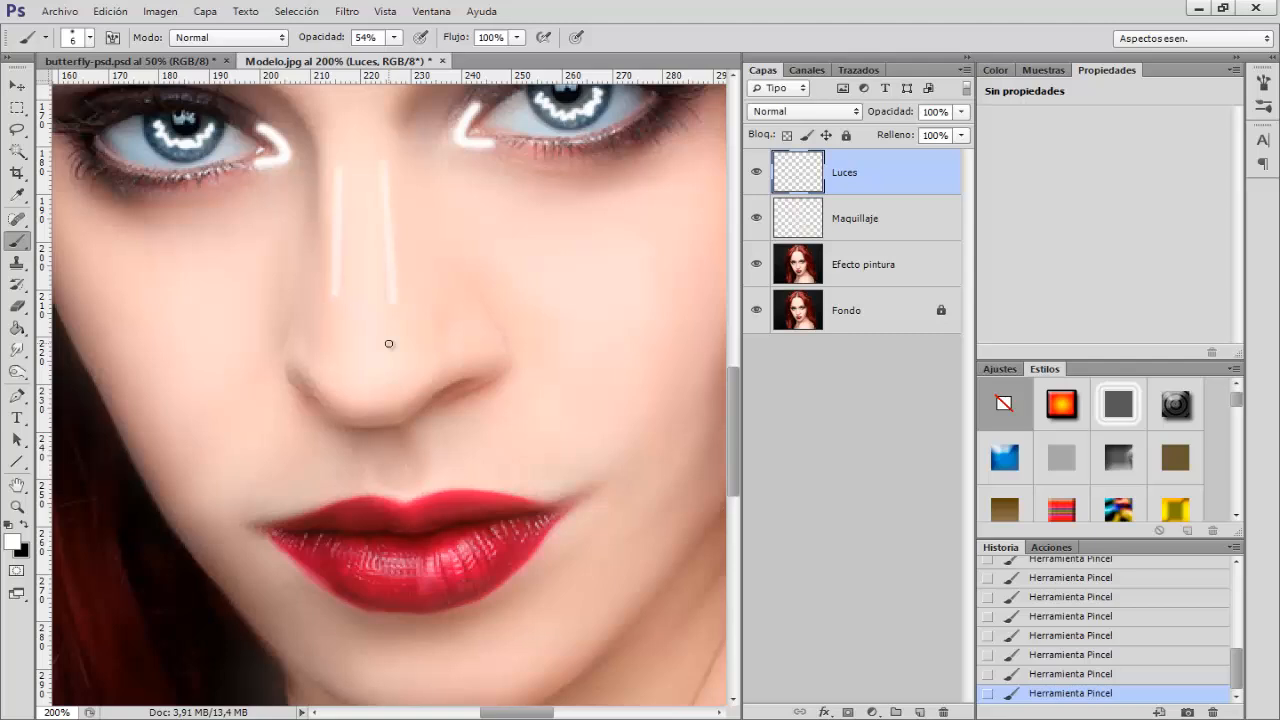
Reduce the brush size to 3 px for outlining the lower part of the nose
{"action": "key", "text": "ctrl+plus"}
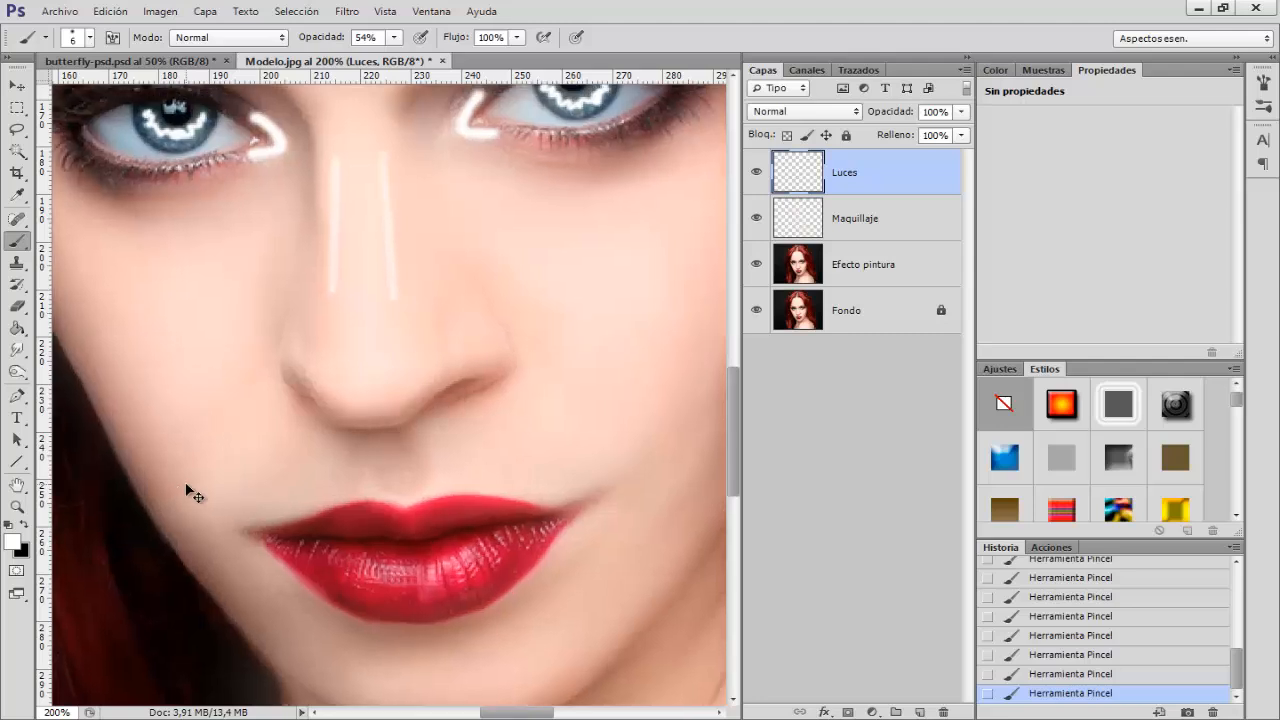
{"action": "left_click_drag", "start_coordinate": [206, 371], "coordinate": [200, 373]}
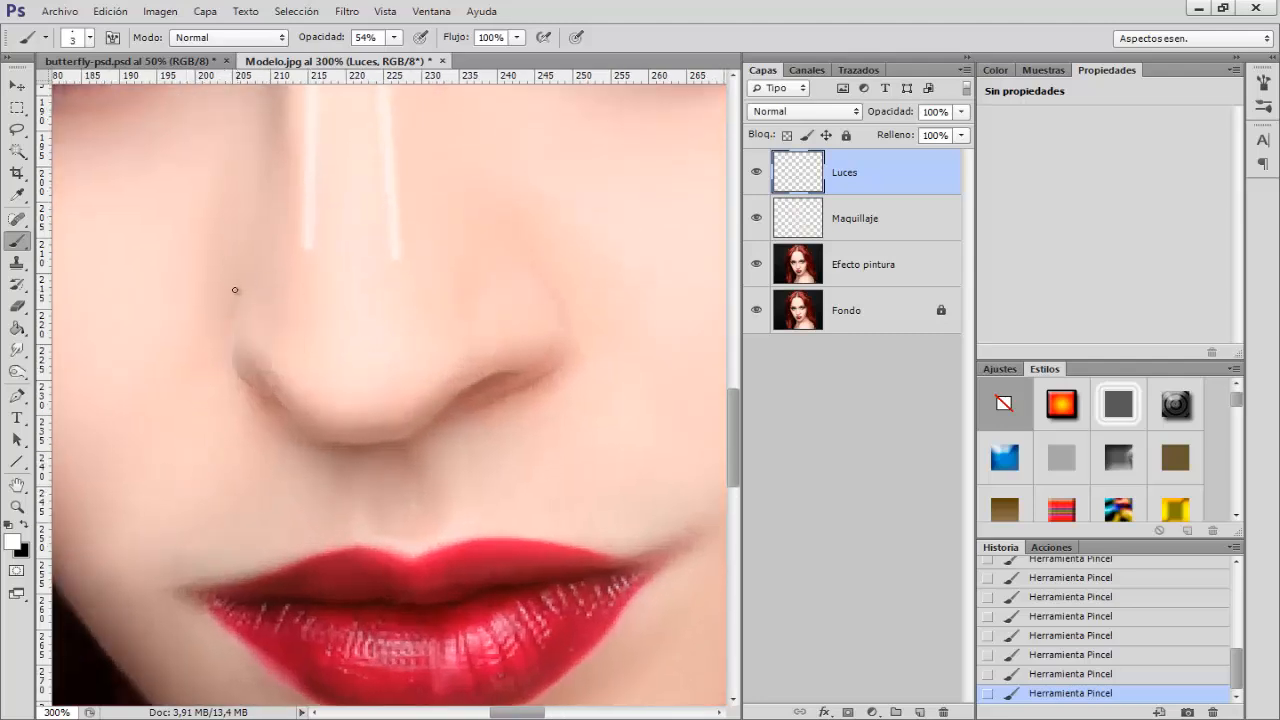
{"action": "mouse_move", "coordinate": [238, 315]}
{"action": "left_mouse_down"}
{"action": "mouse_move", "coordinate": [235, 376]}
{"action": "mouse_move", "coordinate": [262, 399]}
{"action": "mouse_move", "coordinate": [268, 379]}
{"action": "mouse_move", "coordinate": [321, 441]}
{"action": "mouse_move", "coordinate": [423, 433]}
{"action": "left_mouse_up"}
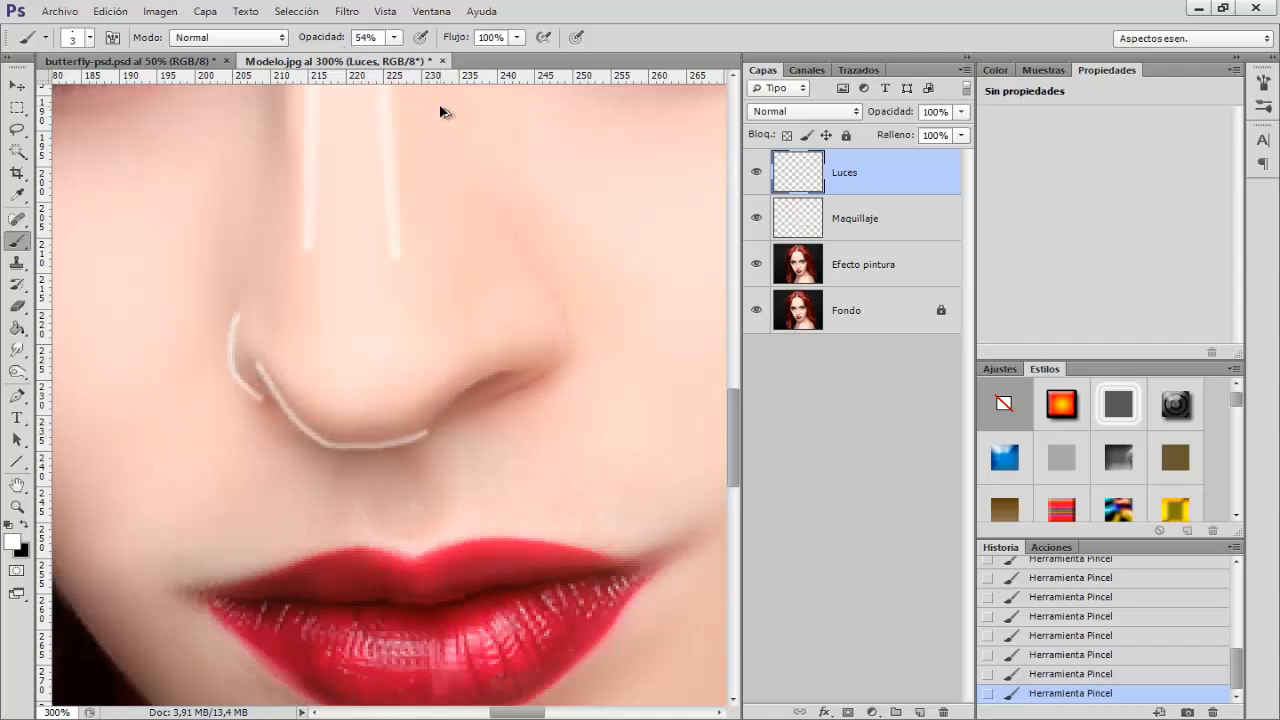
{"action": "key", "text": "ctrl+z"}
{"action": "key", "text": "ctrl+alt+z"}
{"action": "key", "text": "ctrl+alt+z"}
Set the brush opacity to 100% and outline the outer nostril edges and the underside of the nose in white
{"action": "key", "text": "0"}
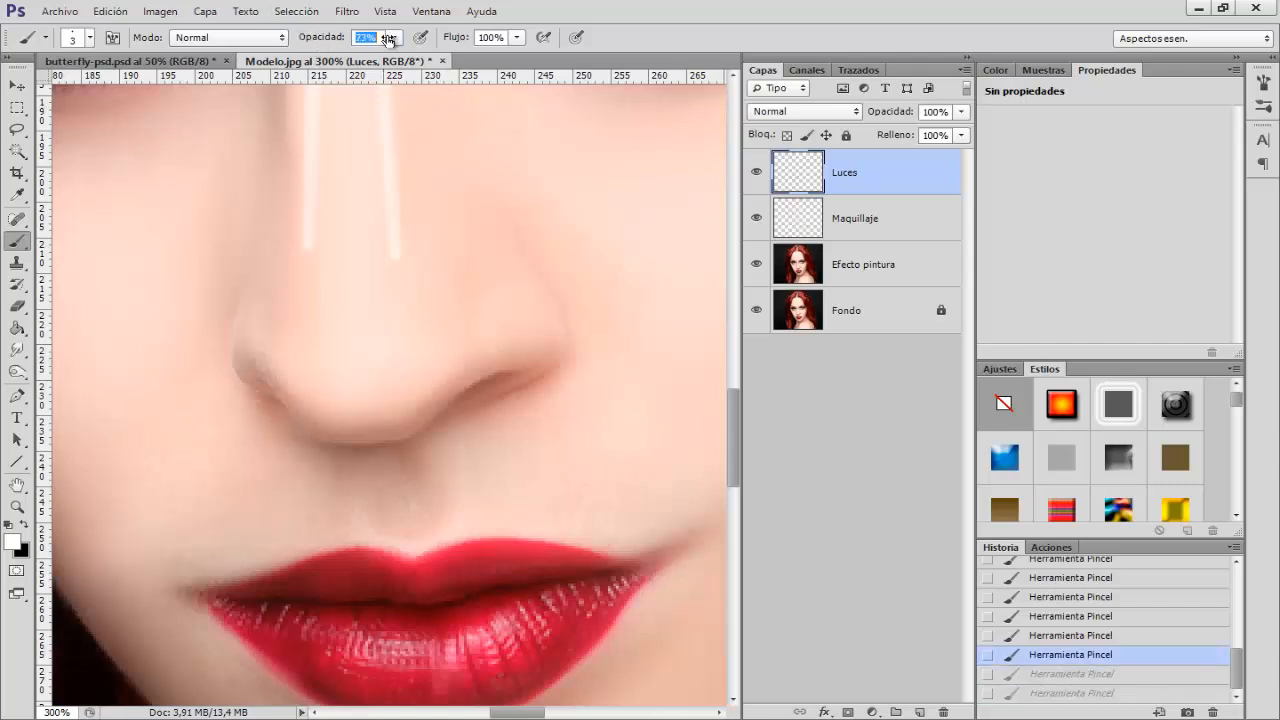
{"action": "left_click_drag", "start_coordinate": [236, 320], "coordinate": [240, 373]}
{"action": "key", "text": "ctrl+shift+z"}
{"action": "key", "text": "ctrl+shift+z"}
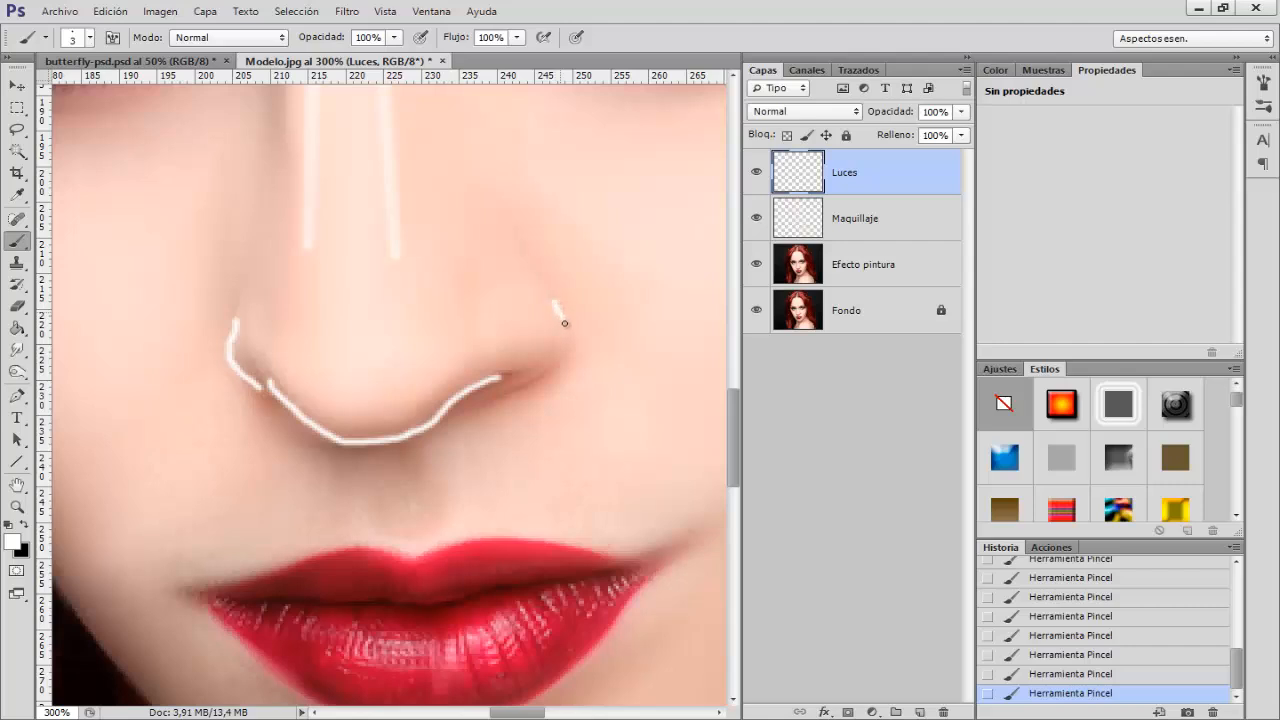
{"action": "left_click_drag", "start_coordinate": [532, 380], "coordinate": [524, 387]}
{"action": "scroll", "coordinate": [430, 266], "scroll_direction": "up", "scroll_amount": 2}
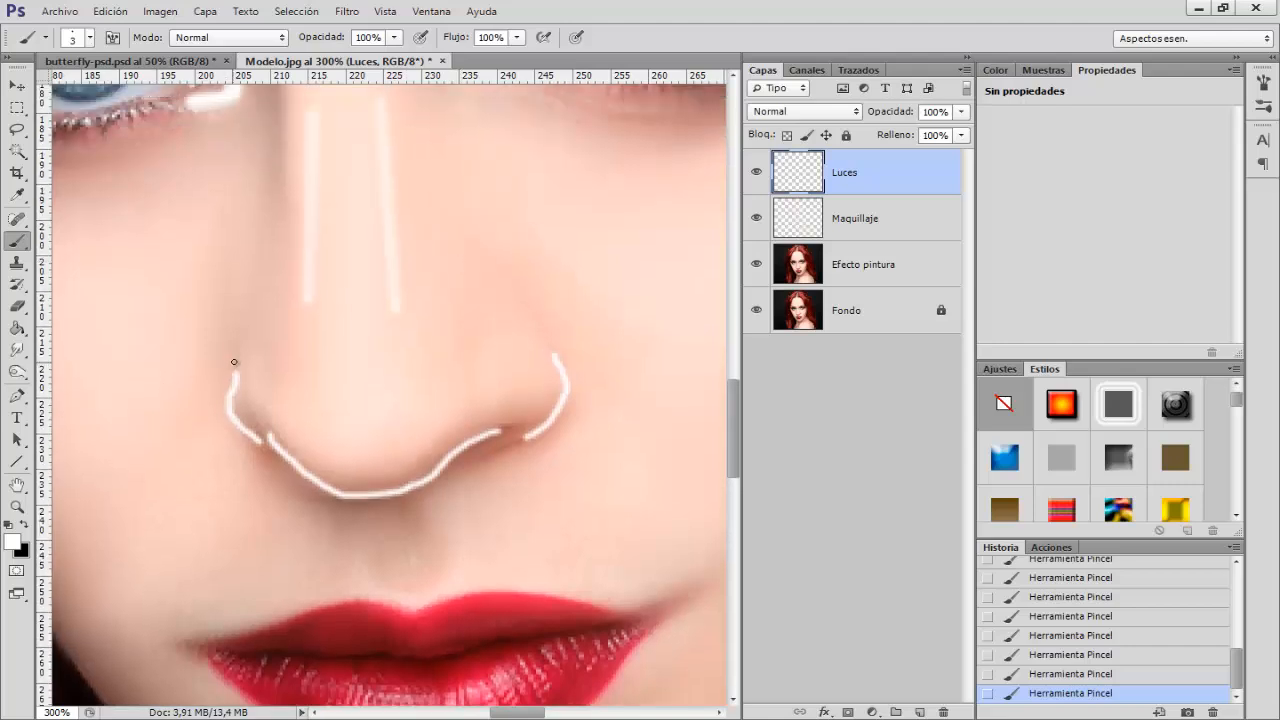
Paint two short white highlight lines between the nose and the upper lip with the 3 px brush
{"action": "scroll", "coordinate": [446, 260], "scroll_direction": "down", "scroll_amount": 5}
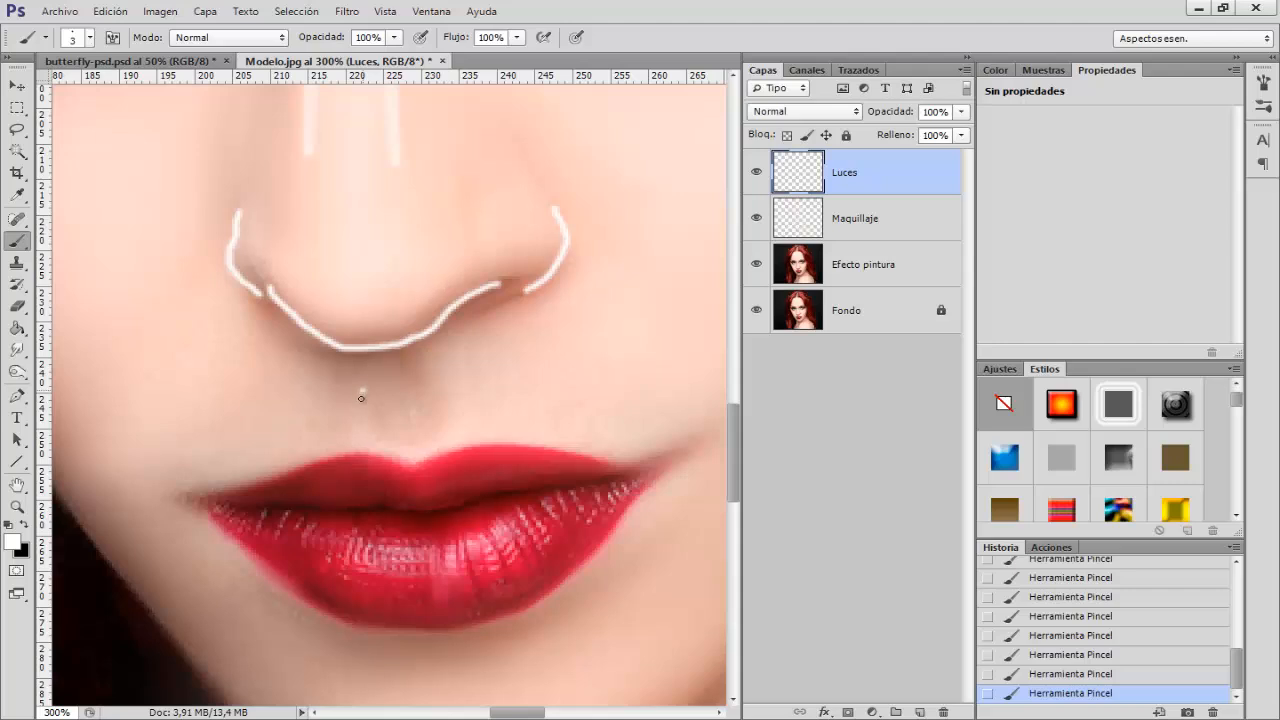
{"action": "mouse_move", "coordinate": [361, 398]}
{"action": "left_mouse_down"}
{"action": "mouse_move", "coordinate": [357, 428]}
{"action": "mouse_move", "coordinate": [360, 417]}
{"action": "left_mouse_up"}
{"action": "key", "text": "ctrl+z"}
{"action": "left_click_drag", "start_coordinate": [441, 377], "coordinate": [450, 415]}
Trace the upper edge of the upper lip with a white line using a 4 px brush
{"action": "scroll", "coordinate": [452, 430], "scroll_direction": "down", "scroll_amount": 2}
{"action": "right_click", "coordinate": [413, 418], "text": "alt"}
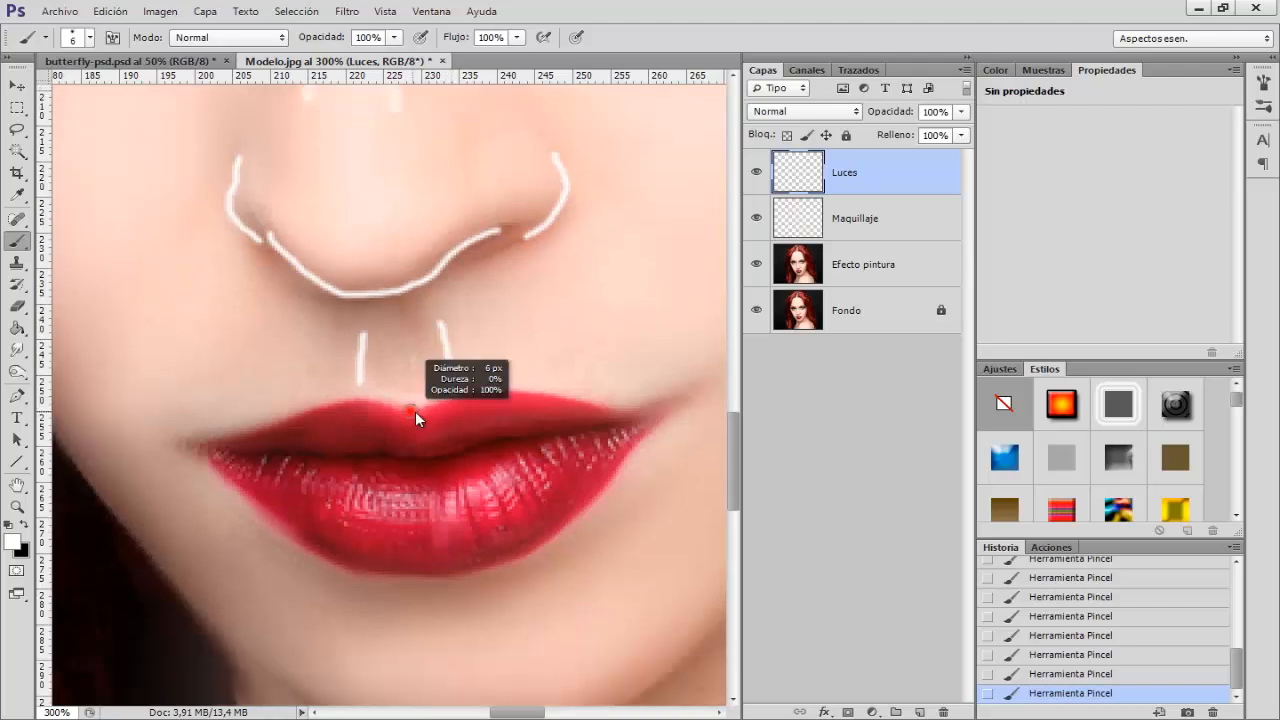
{"action": "right_click", "coordinate": [266, 421], "text": "alt"}
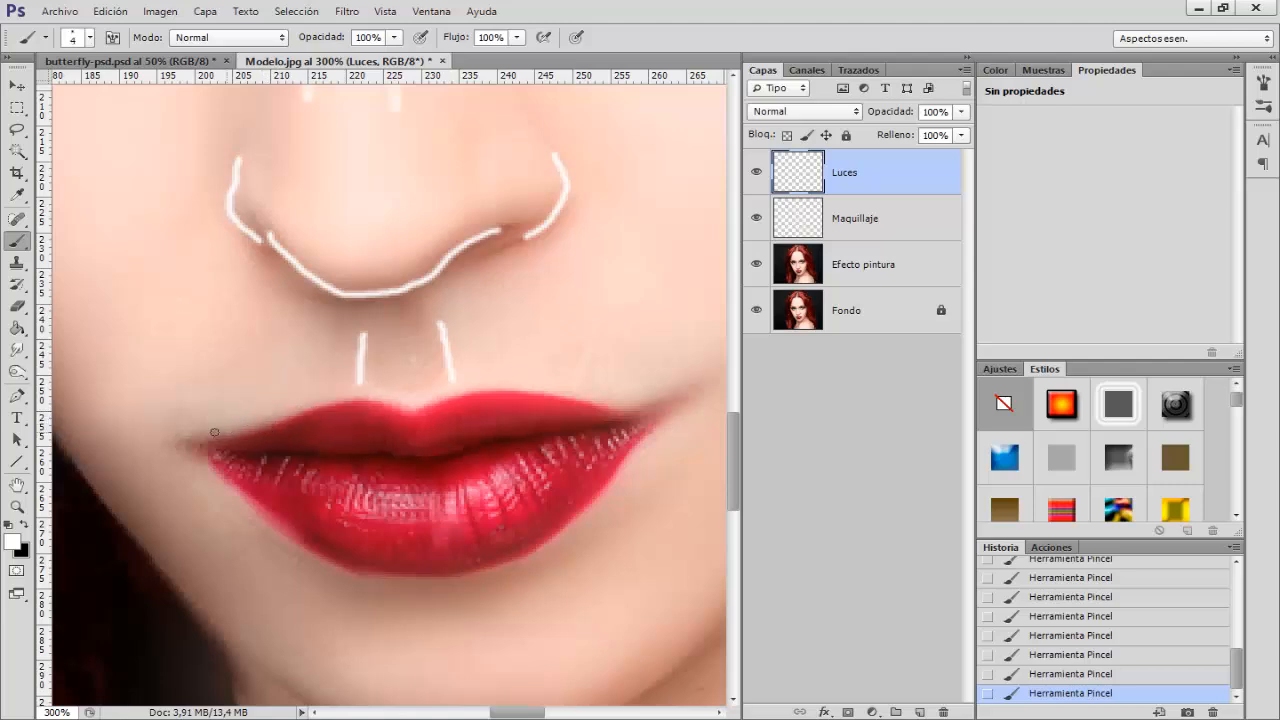
{"action": "mouse_move", "coordinate": [240, 430]}
{"action": "left_mouse_down"}
{"action": "mouse_move", "coordinate": [358, 399]}
{"action": "mouse_move", "coordinate": [416, 410]}
{"action": "mouse_move", "coordinate": [495, 391]}
{"action": "left_mouse_up"}
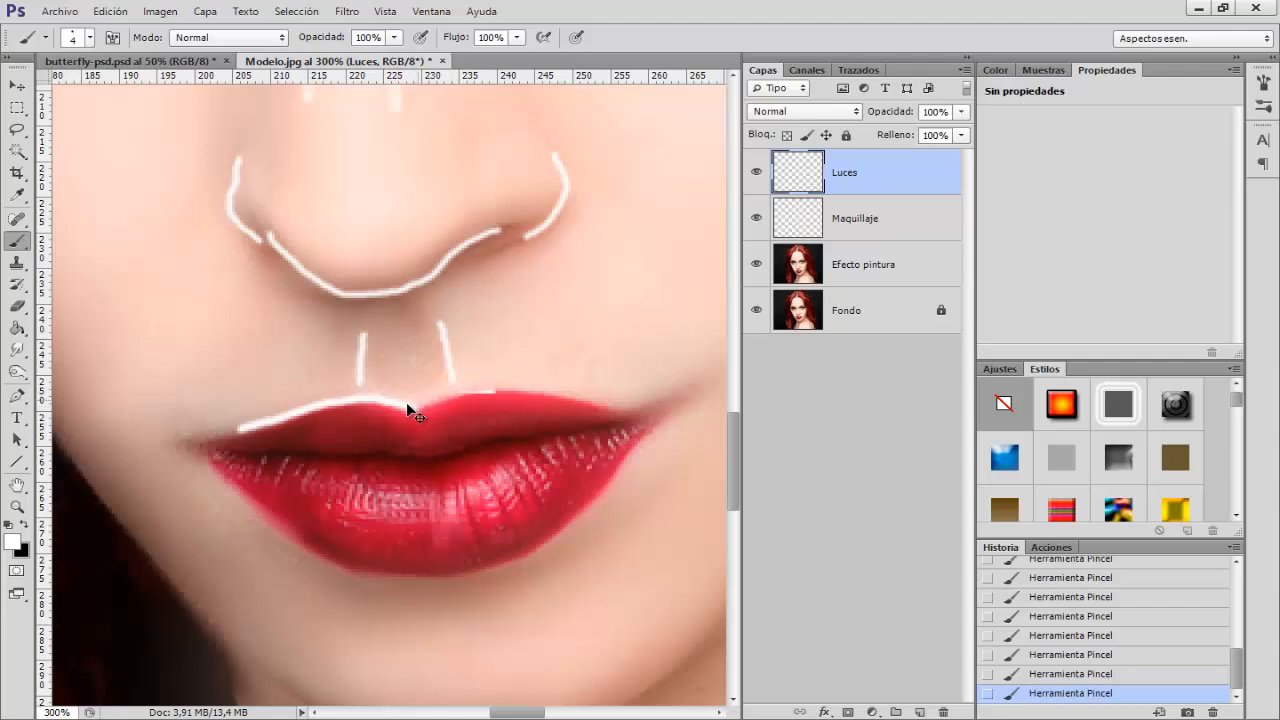
{"action": "key", "text": "ctrl+z"}
{"action": "mouse_move", "coordinate": [421, 406]}
{"action": "left_mouse_down"}
{"action": "mouse_move", "coordinate": [503, 390]}
{"action": "mouse_move", "coordinate": [603, 404]}
{"action": "left_mouse_up"}
{"action": "key", "text": "ctrl+z"}
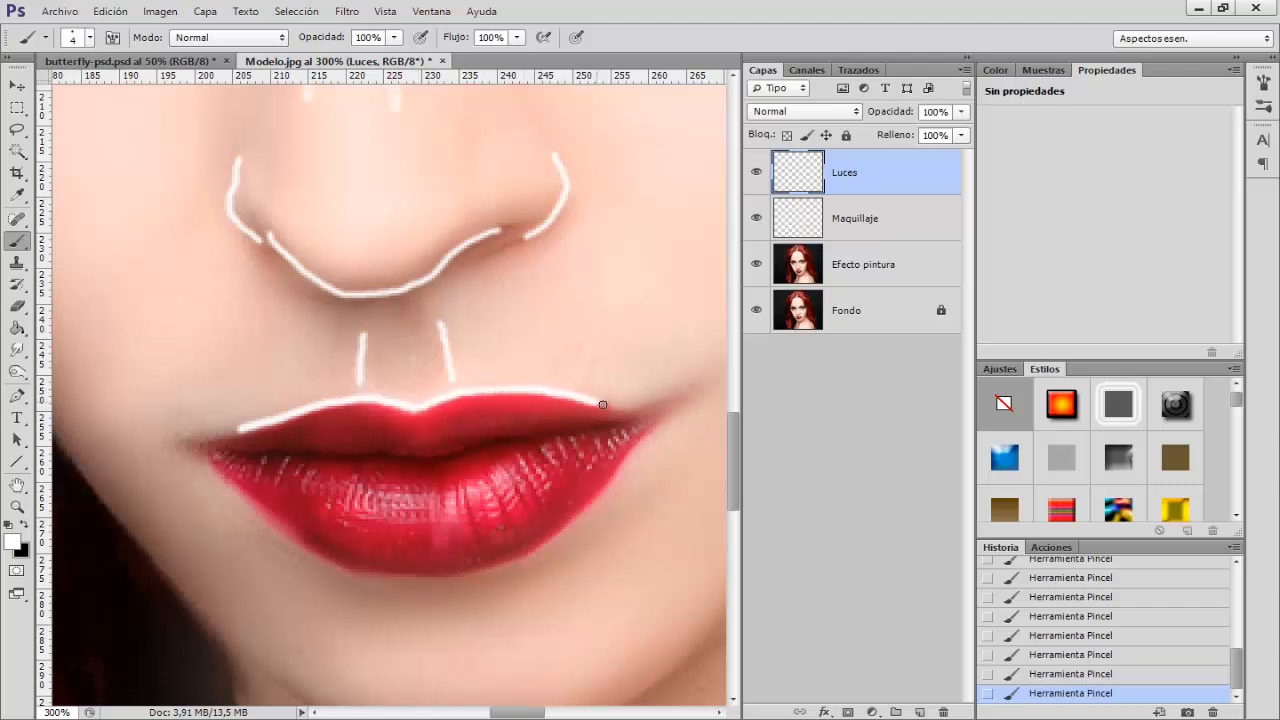
Thicken the white line along the upper lip's edge with a 5 px brush, undoing and repainting an uneven stroke
{"action": "mouse_move", "coordinate": [426, 396]}
{"action": "left_mouse_down"}
{"action": "mouse_move", "coordinate": [417, 406]}
{"action": "mouse_move", "coordinate": [443, 391]}
{"action": "mouse_move", "coordinate": [526, 390]}
{"action": "left_mouse_up"}
{"action": "mouse_move", "coordinate": [415, 406]}
{"action": "left_mouse_down"}
{"action": "mouse_move", "coordinate": [363, 392]}
{"action": "mouse_move", "coordinate": [265, 415]}
{"action": "mouse_move", "coordinate": [308, 410]}
{"action": "left_mouse_up"}
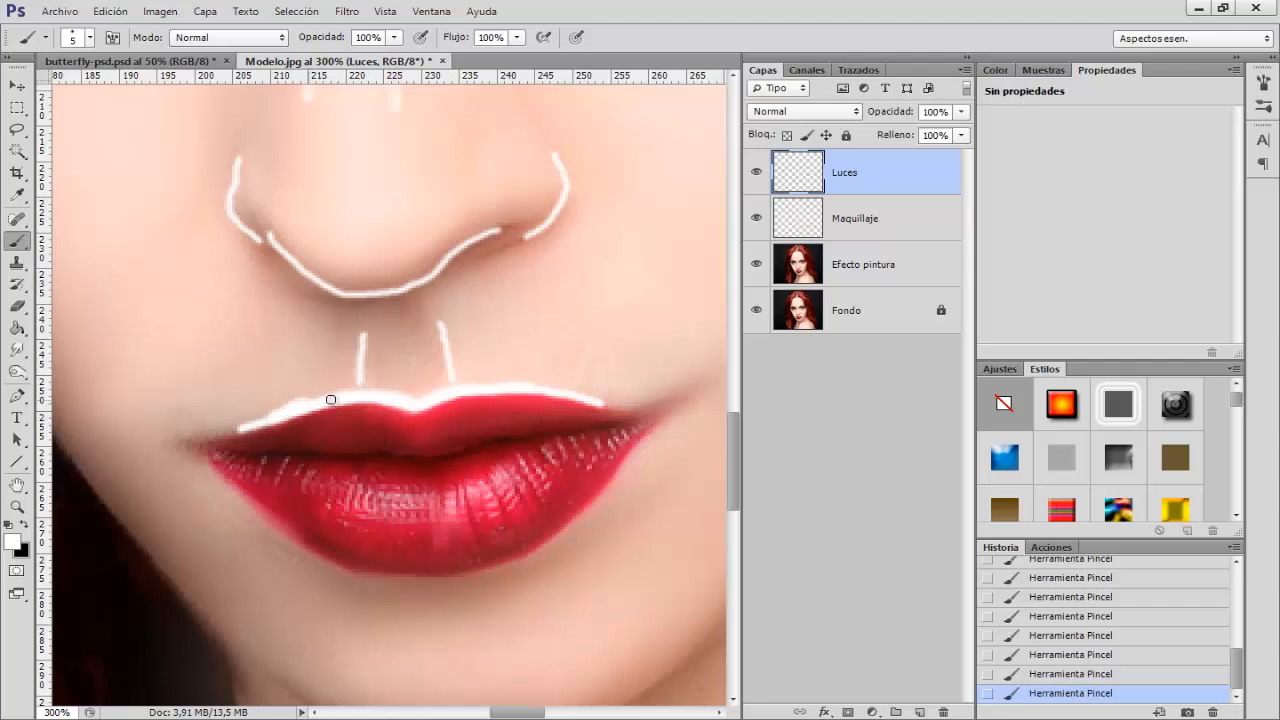
{"action": "key", "text": "ctrl+z"}
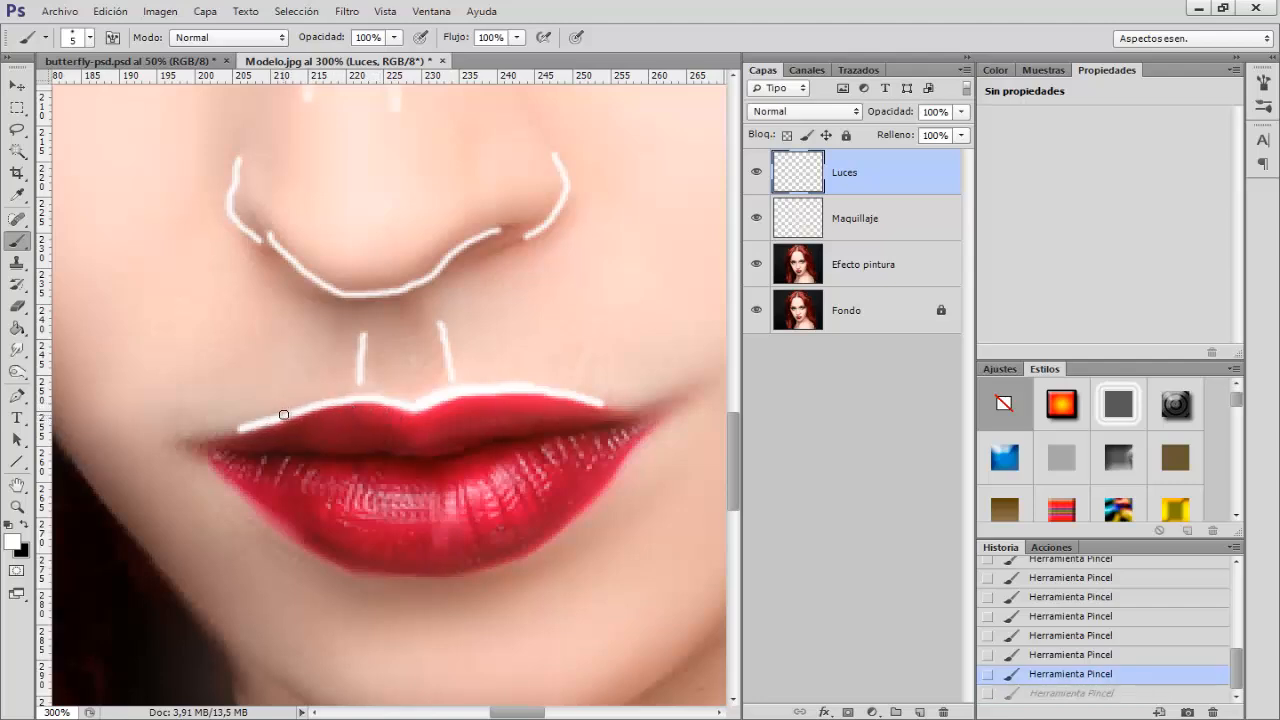
{"action": "mouse_move", "coordinate": [304, 407]}
{"action": "left_mouse_down"}
{"action": "mouse_move", "coordinate": [403, 397]}
{"action": "mouse_move", "coordinate": [421, 409]}
{"action": "left_mouse_up"}
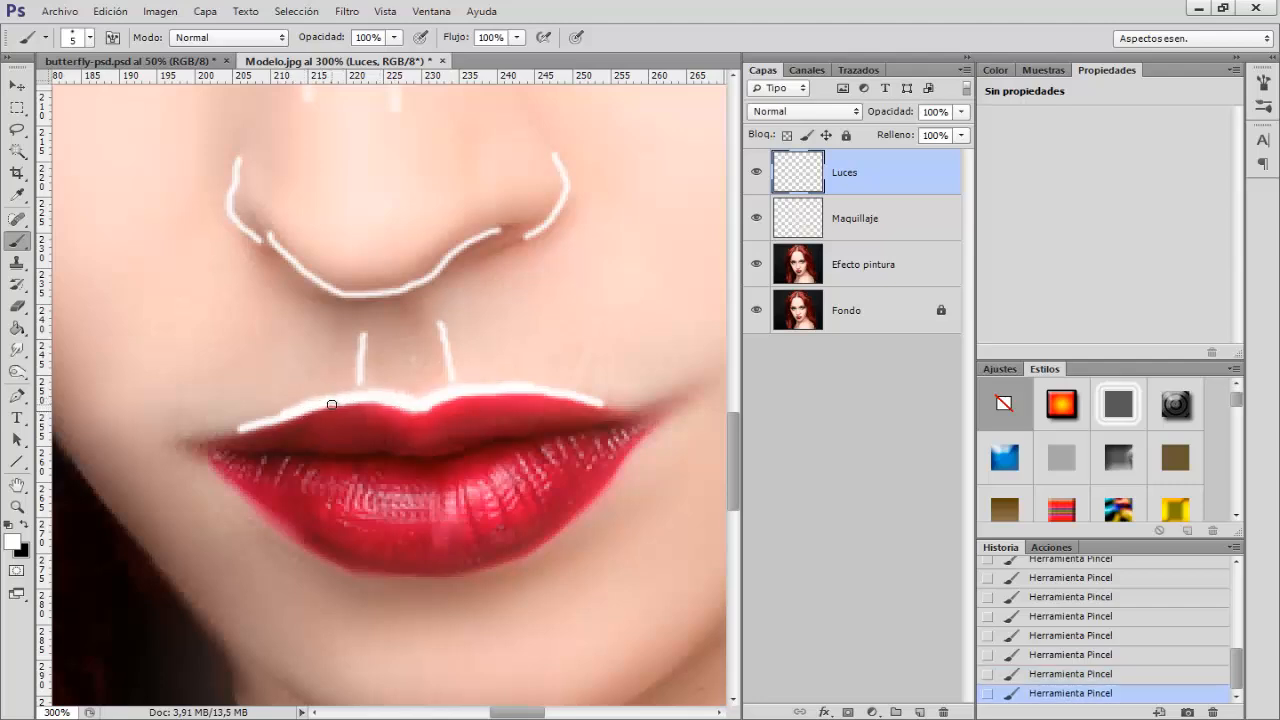
Paint white shine spots across the lower lip with a 4 px brush and add larger ones at its centre at 7 px
{"action": "scroll", "coordinate": [331, 404], "scroll_direction": "down", "scroll_amount": 4}
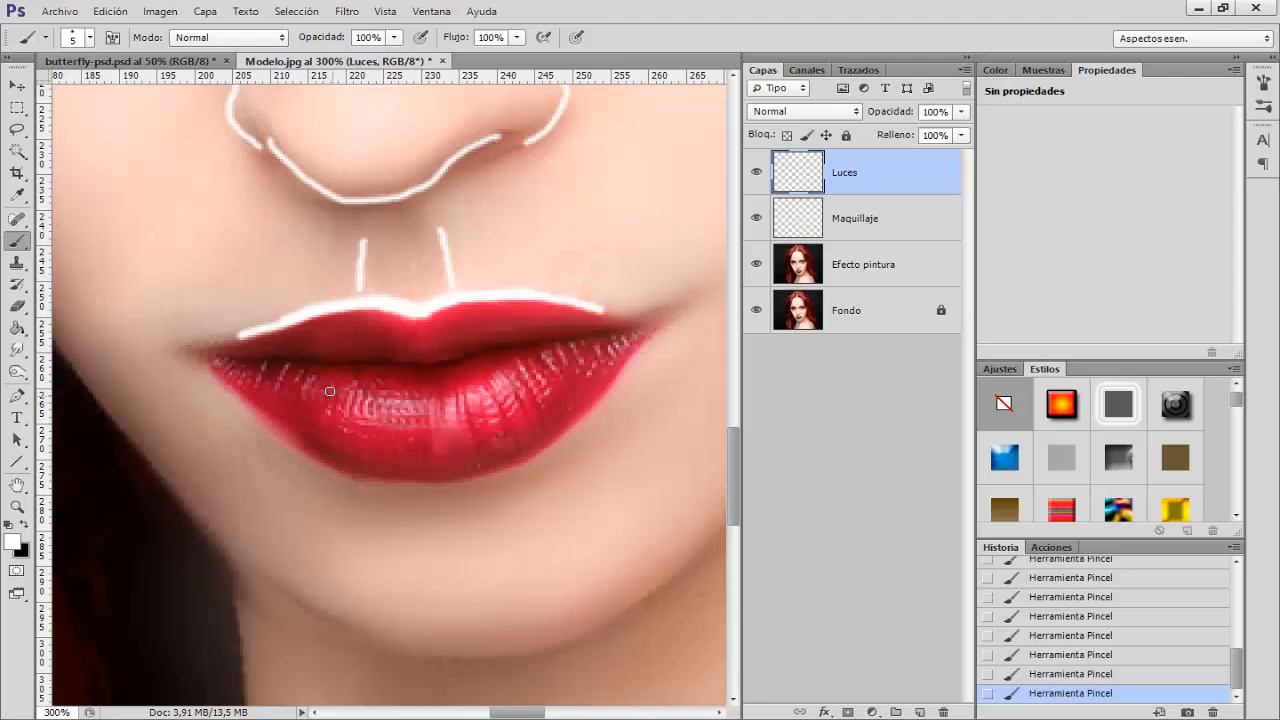
{"action": "right_click", "coordinate": [316, 402], "text": "alt"}
{"action": "left_click_drag", "start_coordinate": [355, 401], "coordinate": [355, 391]}
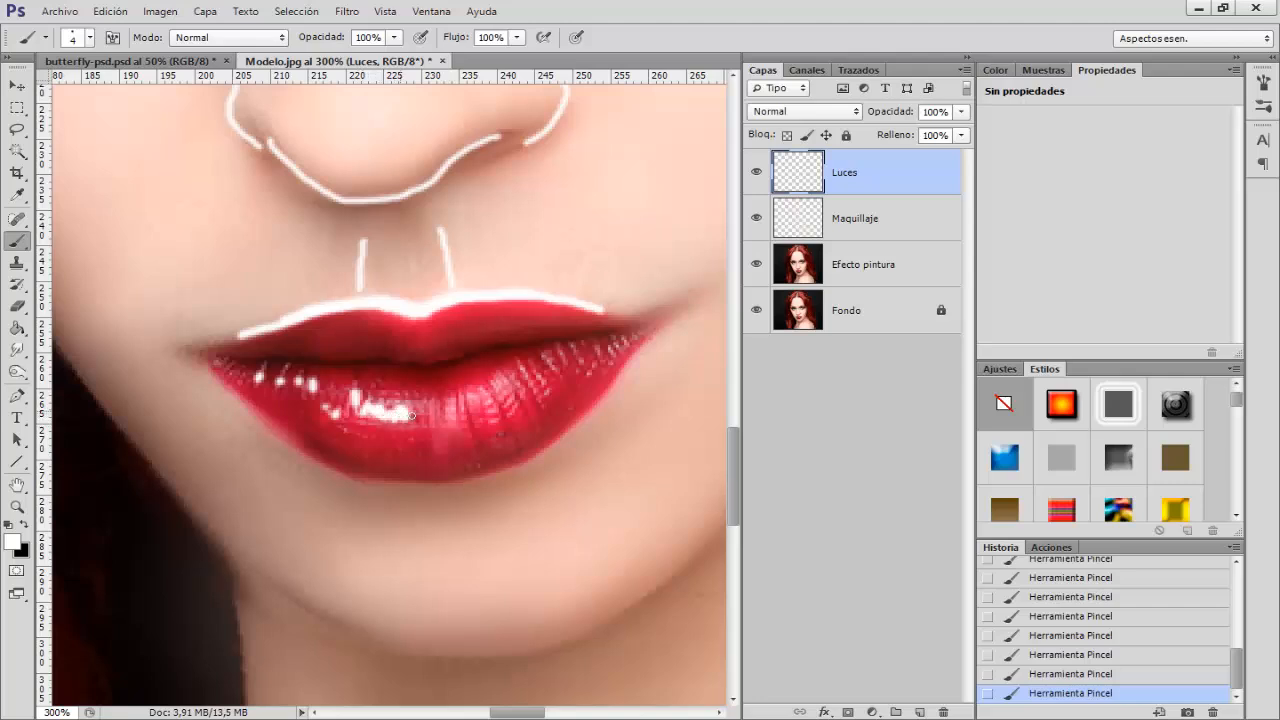
{"action": "mouse_move", "coordinate": [421, 413]}
{"action": "left_mouse_down"}
{"action": "mouse_move", "coordinate": [481, 394]}
{"action": "mouse_move", "coordinate": [497, 413]}
{"action": "mouse_move", "coordinate": [495, 393]}
{"action": "mouse_move", "coordinate": [500, 404]}
{"action": "mouse_move", "coordinate": [507, 386]}
{"action": "mouse_move", "coordinate": [533, 390]}
{"action": "mouse_move", "coordinate": [551, 364]}
{"action": "mouse_move", "coordinate": [550, 392]}
{"action": "mouse_move", "coordinate": [582, 358]}
{"action": "left_mouse_up"}
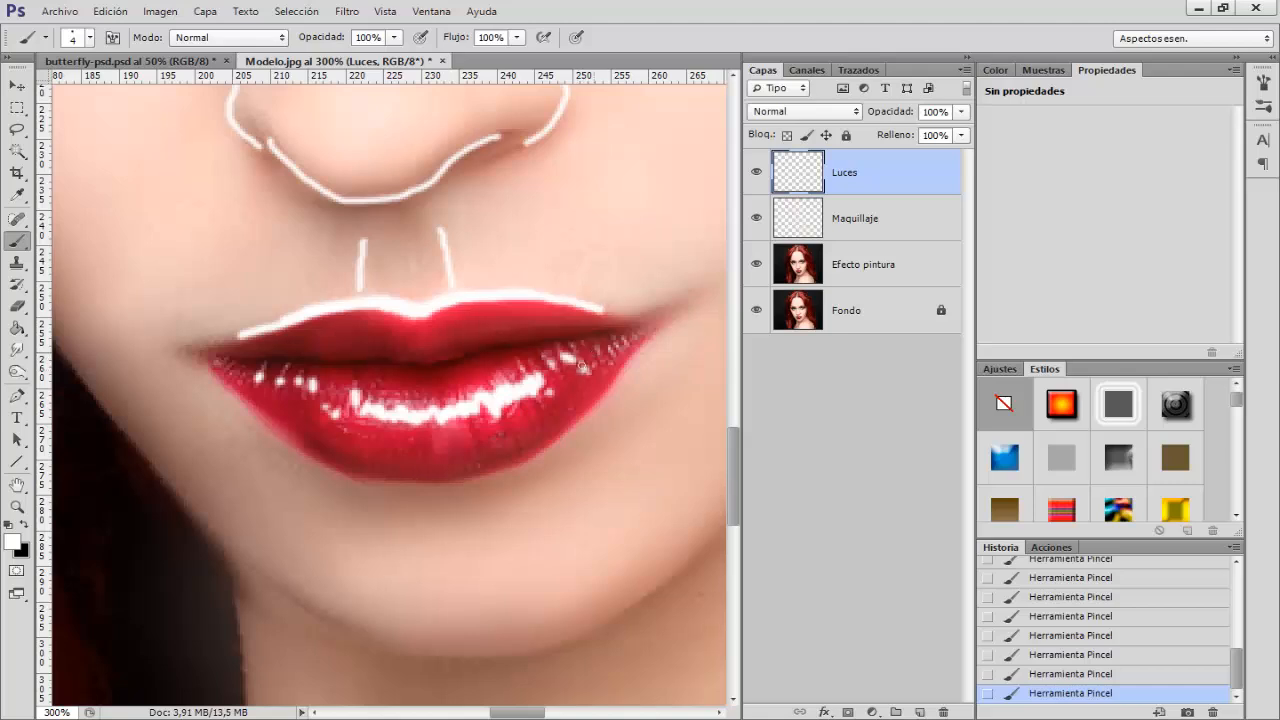
{"action": "right_click", "coordinate": [438, 436], "text": "alt"}
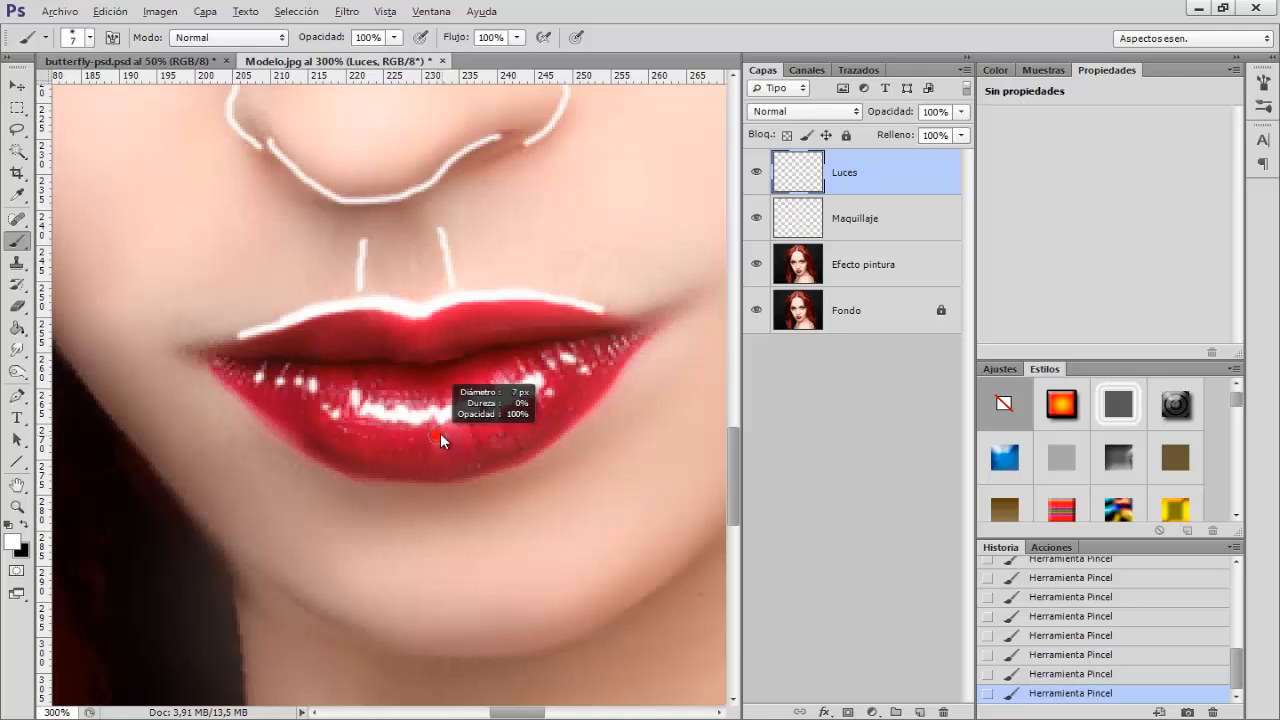
{"action": "mouse_move", "coordinate": [429, 431]}
{"action": "left_mouse_down"}
{"action": "mouse_move", "coordinate": [442, 429]}
{"action": "mouse_move", "coordinate": [400, 426]}
{"action": "mouse_move", "coordinate": [418, 405]}
{"action": "mouse_move", "coordinate": [493, 386]}
{"action": "left_mouse_up"}
{"action": "key", "text": "ctrl+minus"}
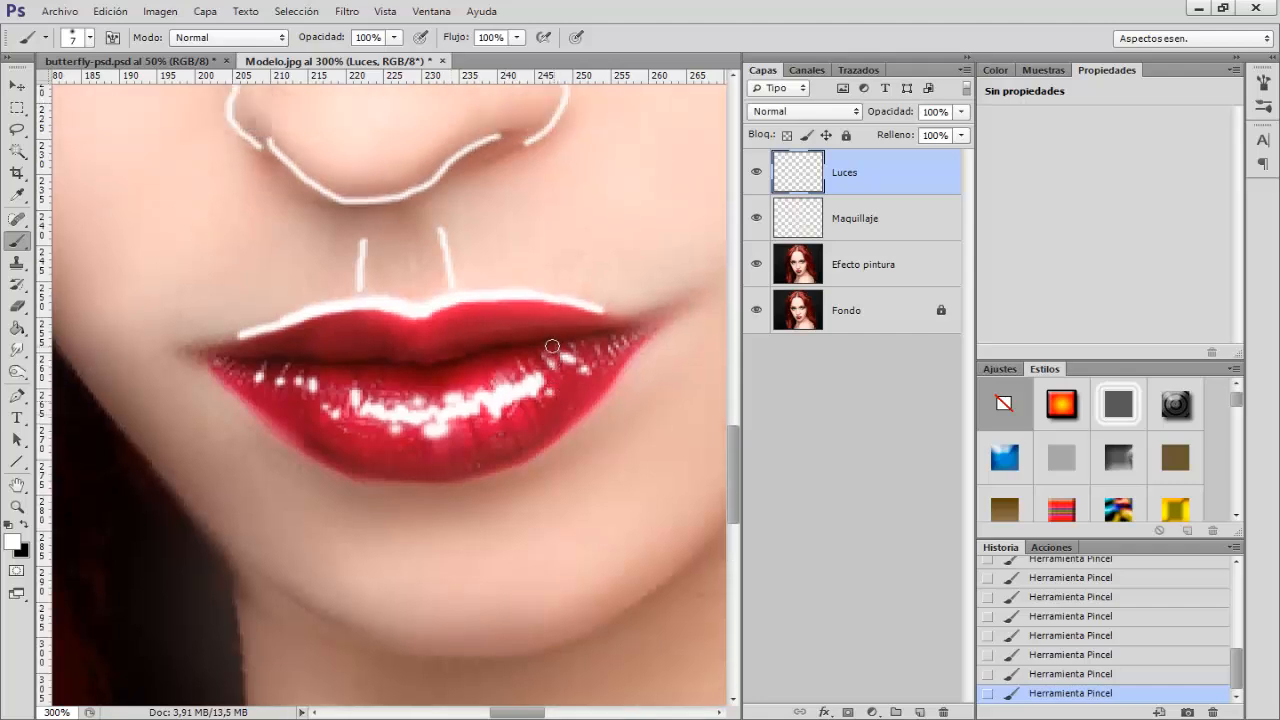
{"action": "key", "text": "ctrl+minus"}
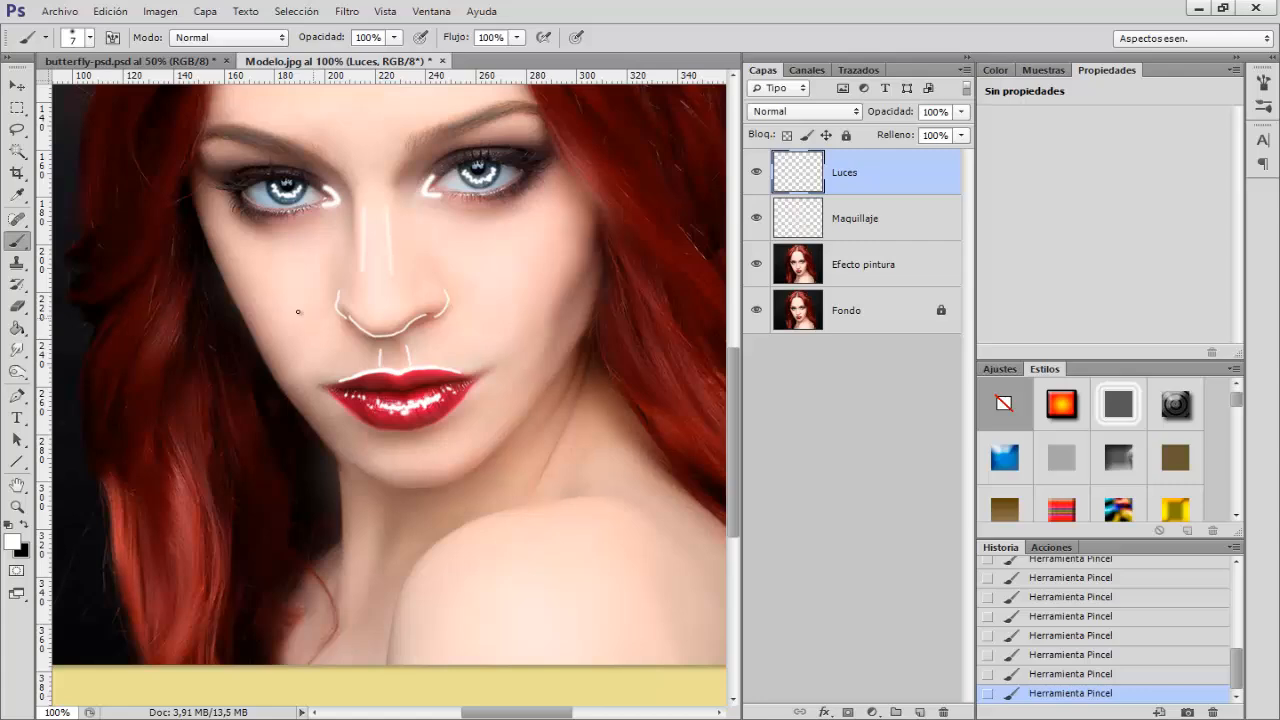
{"action": "key", "text": "ctrl+plus"}
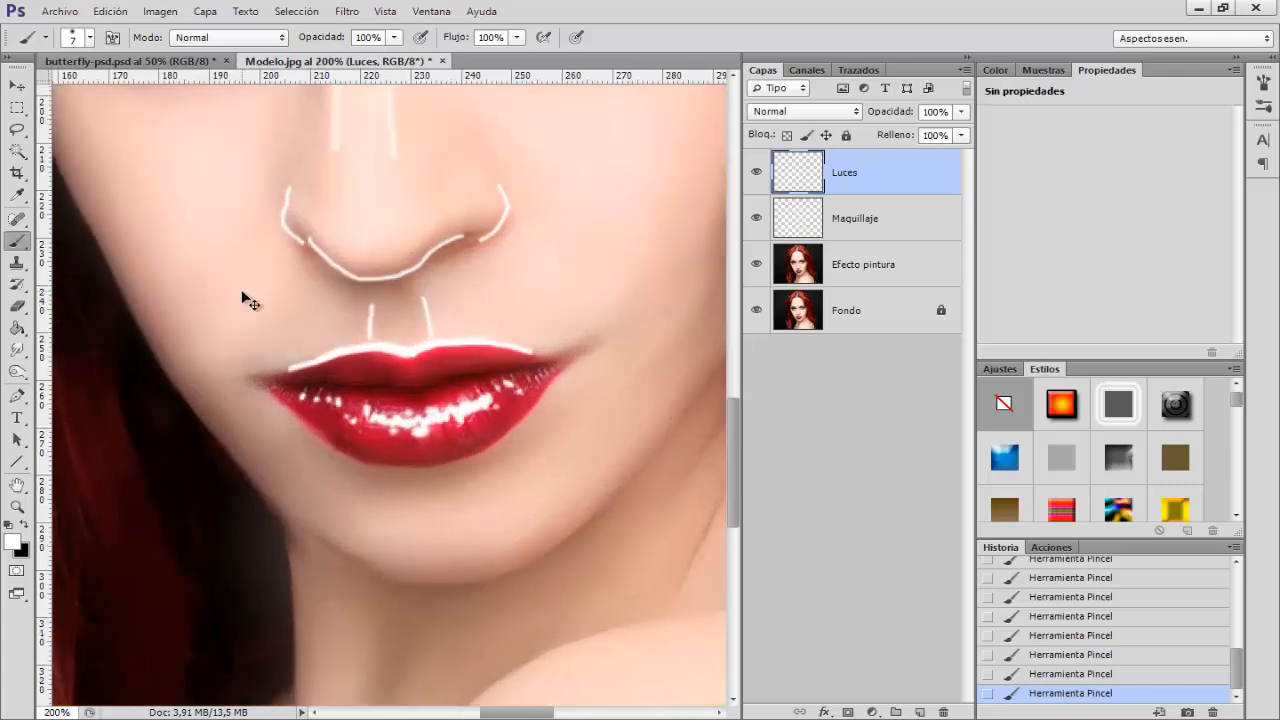
{"action": "key", "text": "ctrl+minus"}
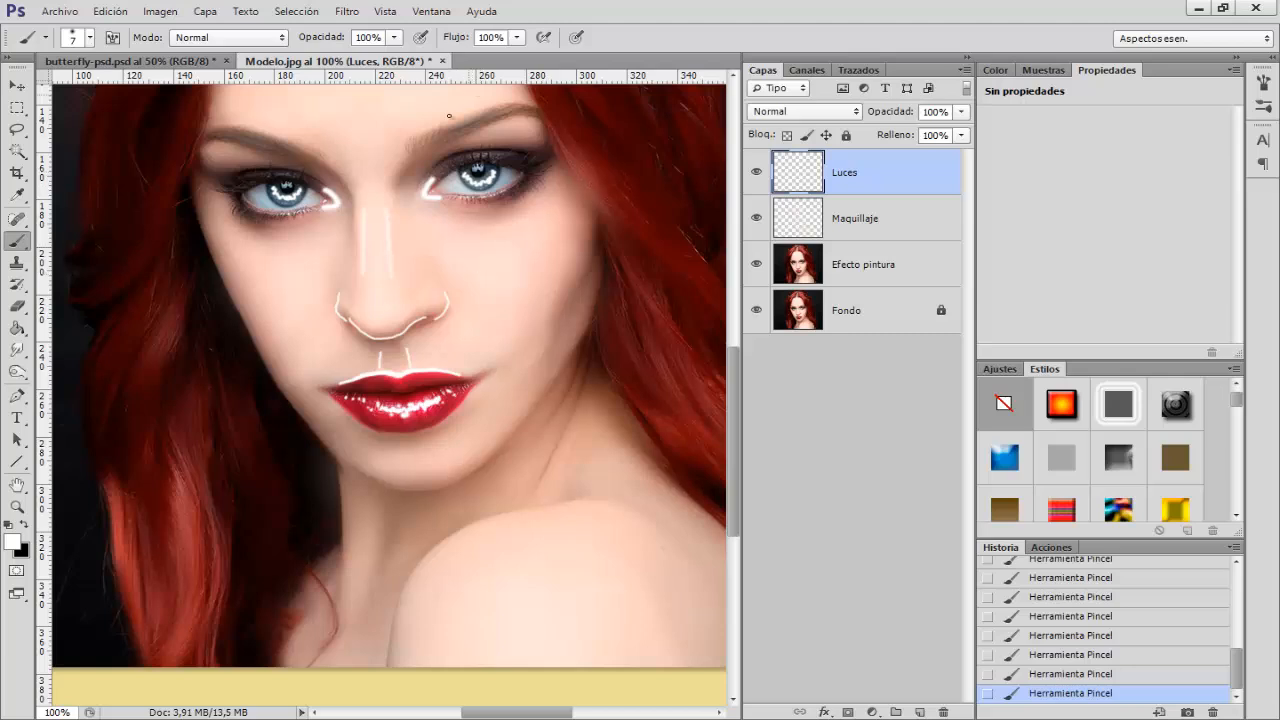
Switch to the Smudge tool at 50% intensity and set its size to 12 px for blending the eye highlights
{"action": "key", "text": "ctrl+plus"}
{"action": "scroll", "coordinate": [386, 271], "scroll_direction": "up", "scroll_amount": 3}
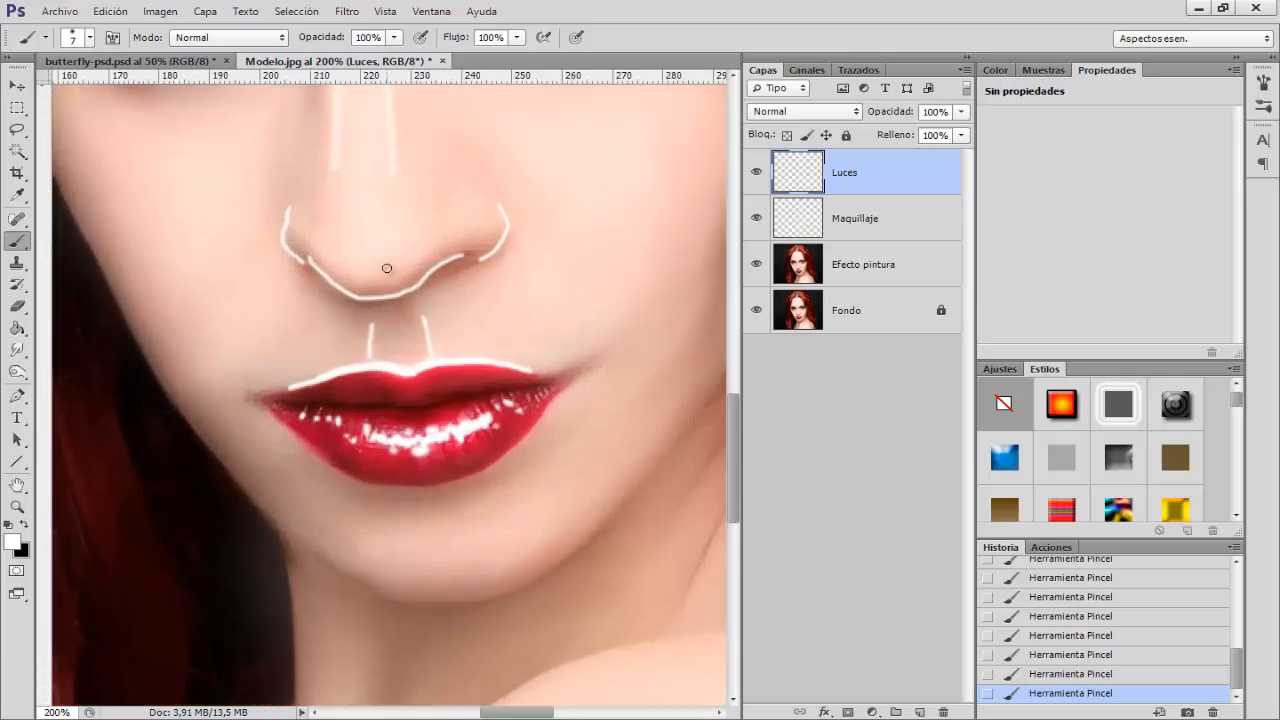
{"action": "scroll", "coordinate": [352, 269], "scroll_direction": "up", "scroll_amount": 1}
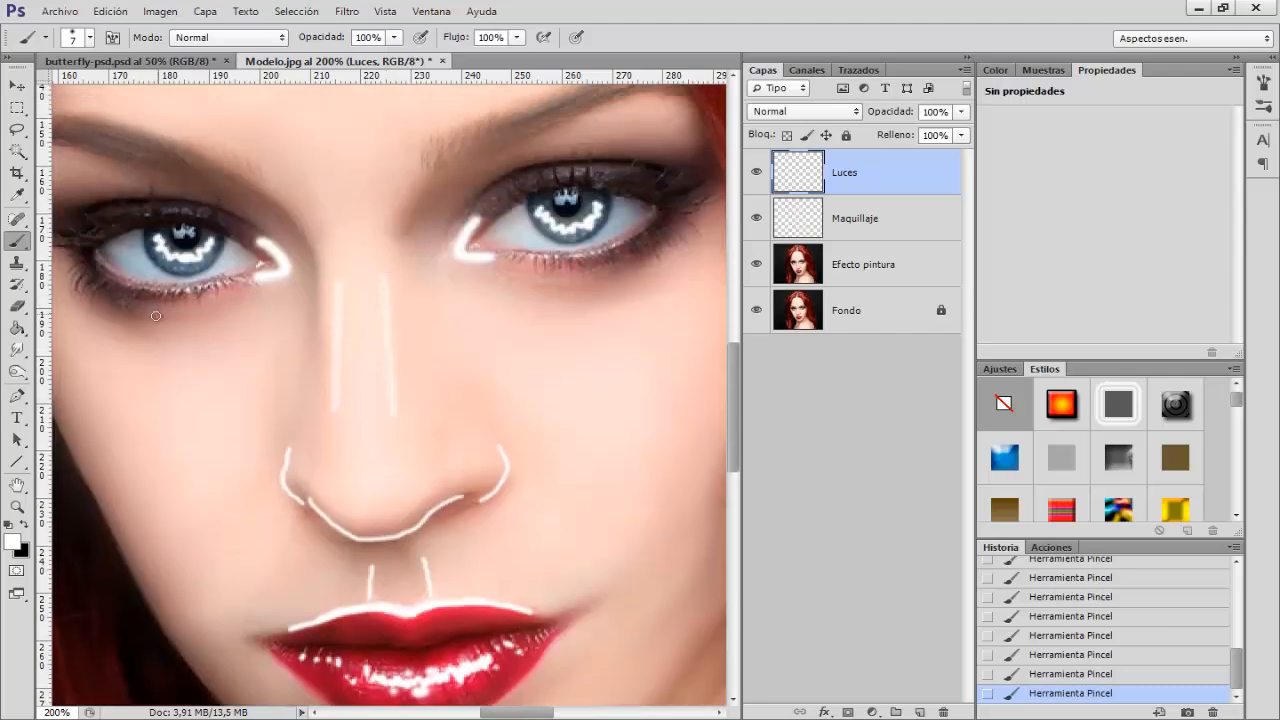
{"action": "left_click", "coordinate": [20, 350]}
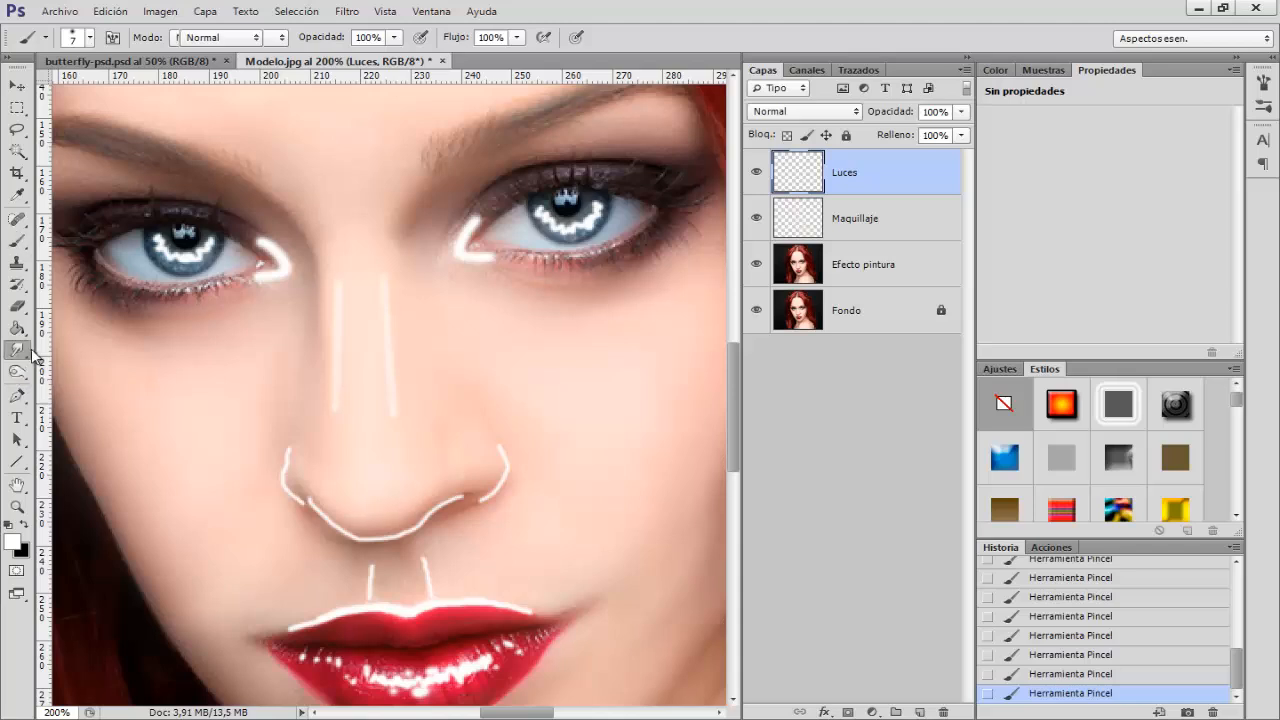
{"action": "left_click_drag", "start_coordinate": [33, 355], "coordinate": [150, 381]}
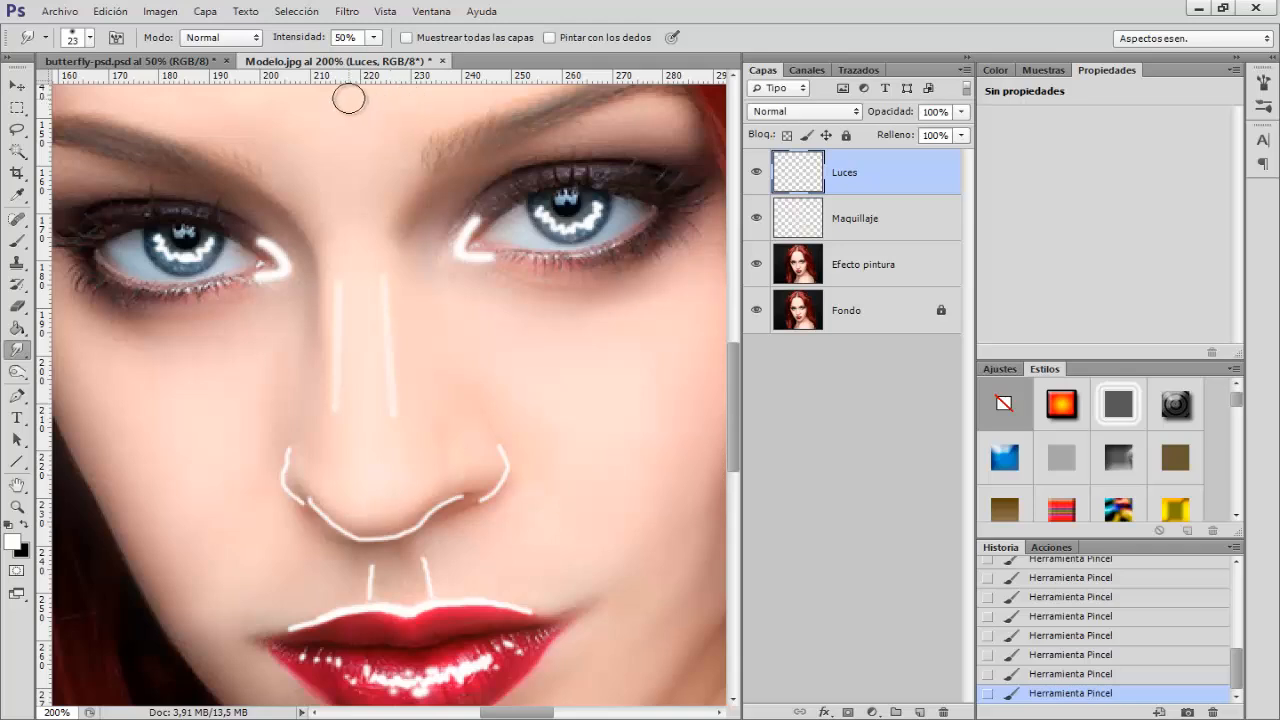
{"action": "left_click_drag", "start_coordinate": [492, 192], "coordinate": [476, 192]}
{"action": "scroll", "coordinate": [506, 184], "scroll_direction": "up", "scroll_amount": 2}
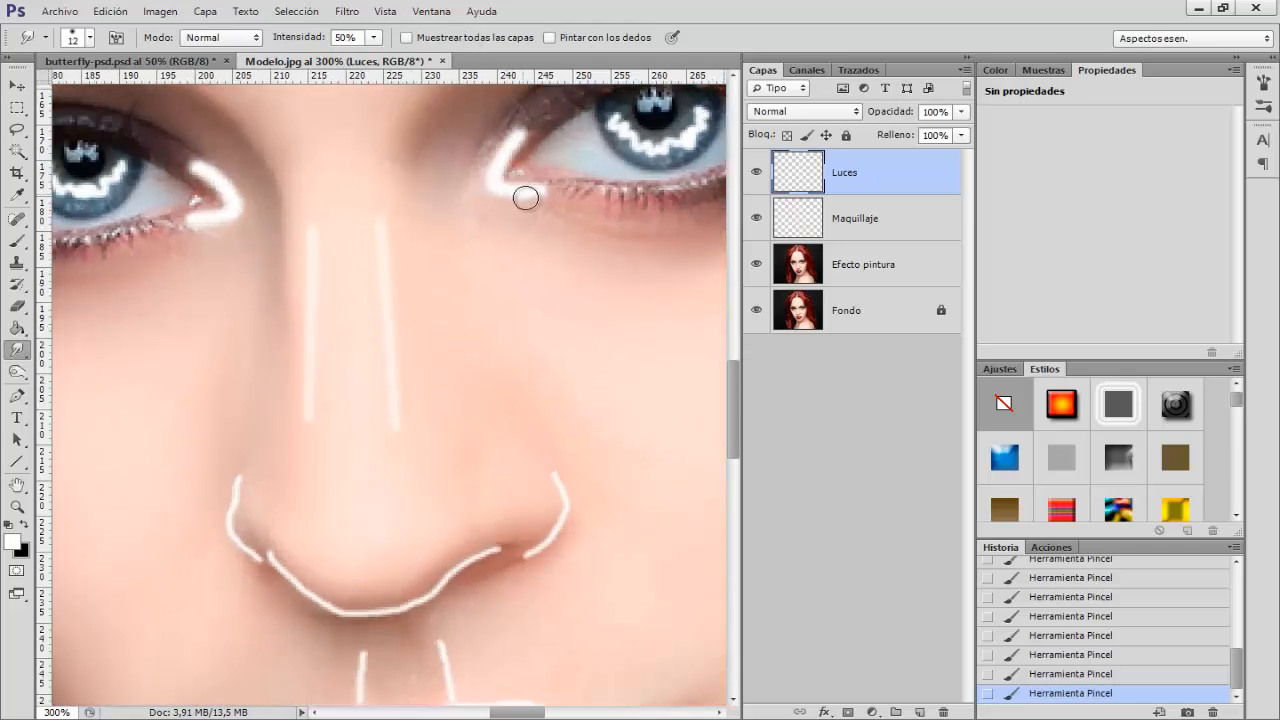
Smudge the white inner-corner highlights of both eyes outward along the upper and lower lids into tapered ends
{"action": "left_click_drag", "start_coordinate": [515, 268], "coordinate": [545, 234]}
{"action": "mouse_move", "coordinate": [508, 282]}
{"action": "left_mouse_down"}
{"action": "mouse_move", "coordinate": [568, 210]}
{"action": "mouse_move", "coordinate": [555, 222]}
{"action": "left_mouse_up"}
{"action": "left_click_drag", "start_coordinate": [513, 316], "coordinate": [645, 340]}
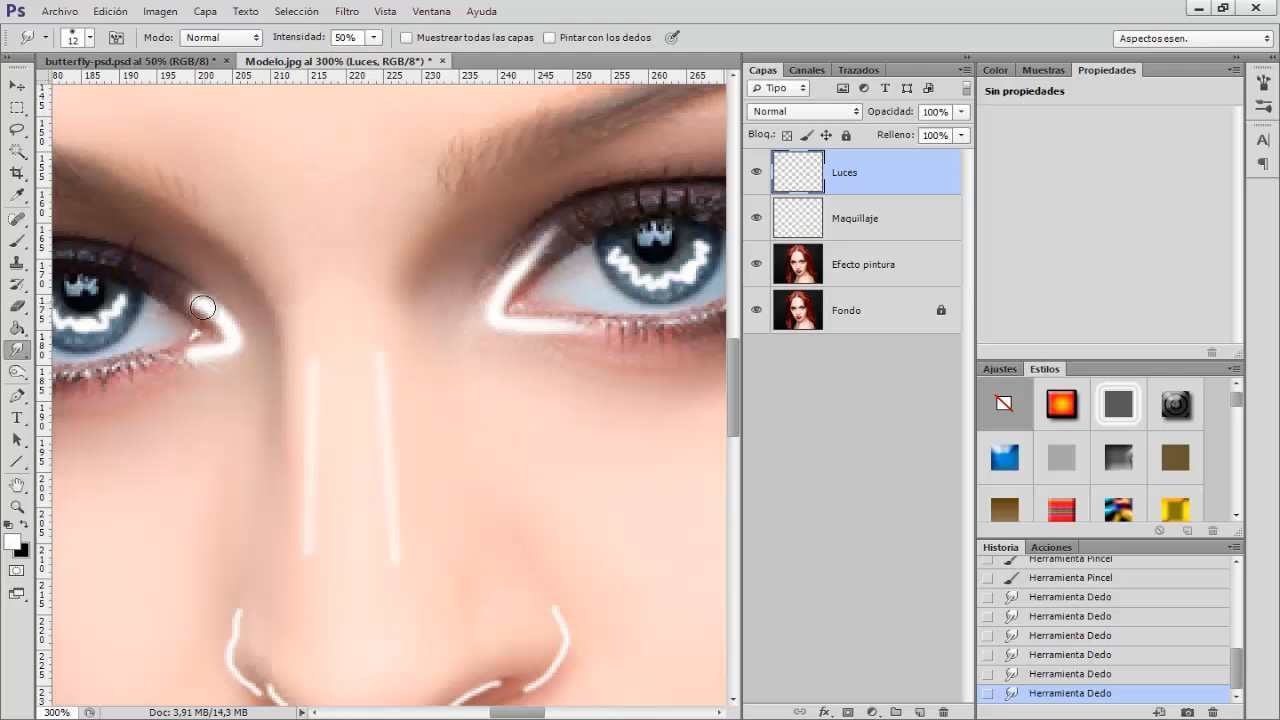
{"action": "left_click_drag", "start_coordinate": [215, 315], "coordinate": [155, 268]}
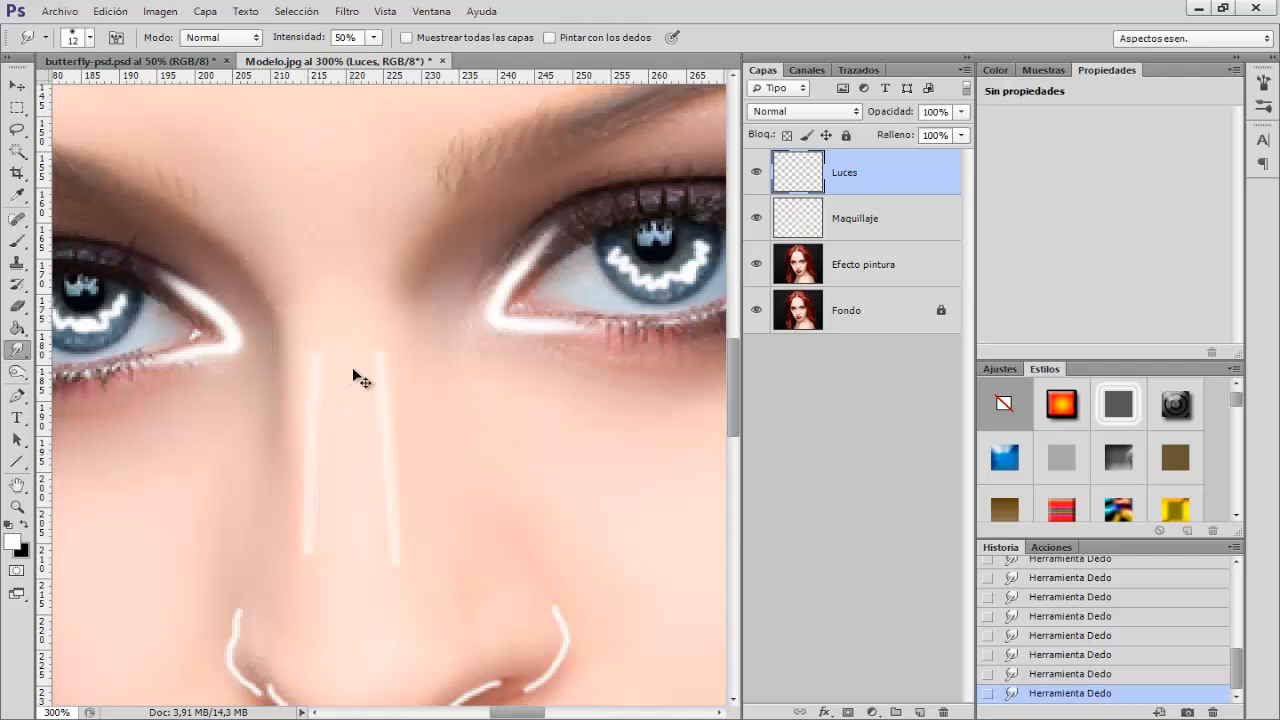
Smudge the upper and lower ends of the two white nose bridge lines so they taper into the skin
{"action": "left_click_drag", "start_coordinate": [375, 362], "coordinate": [379, 288]}
{"action": "left_click_drag", "start_coordinate": [400, 541], "coordinate": [397, 597]}
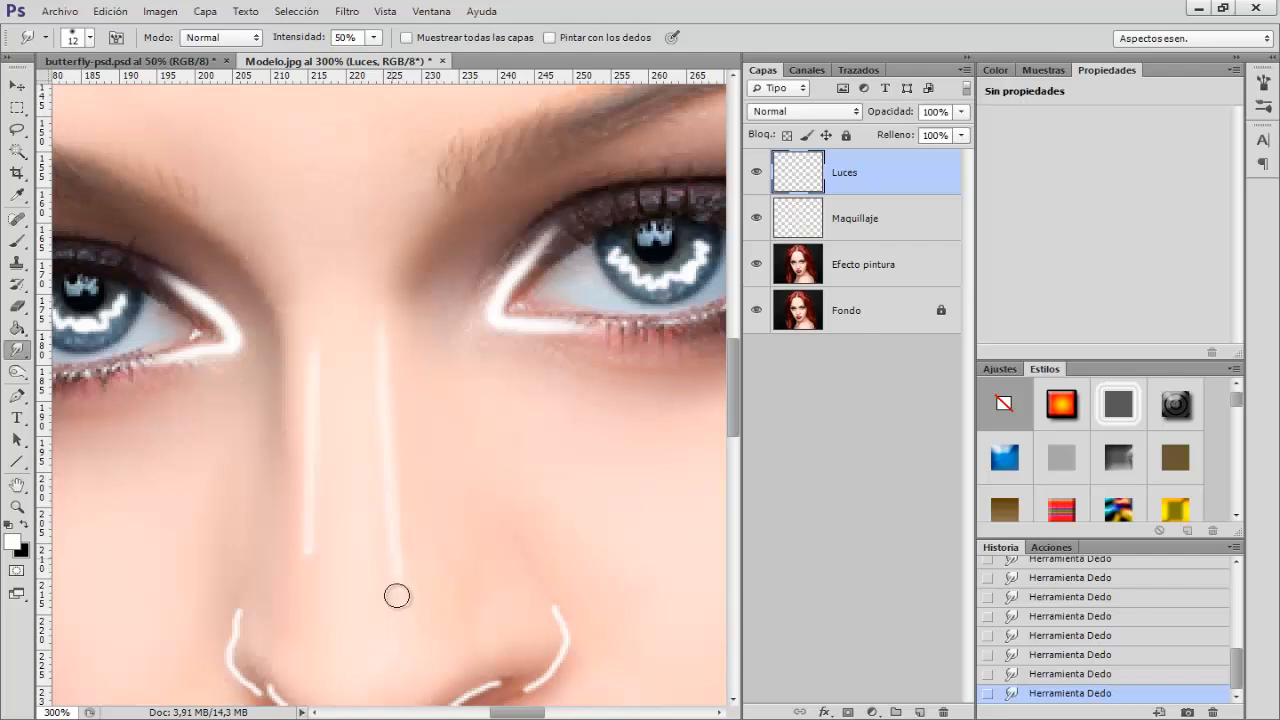
{"action": "left_click_drag", "start_coordinate": [309, 543], "coordinate": [317, 571]}
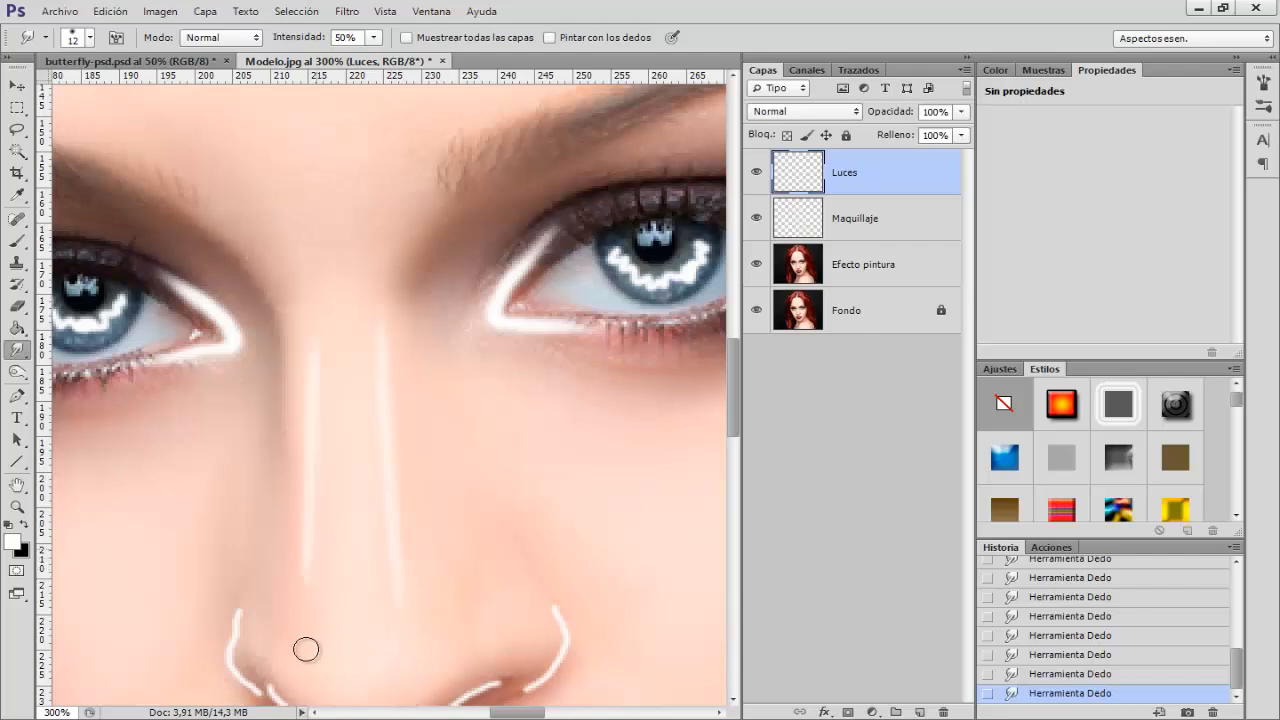
Smudge the white outlines of the nostrils and the underside of the nose to soften and taper their ends
{"action": "key", "text": "ctrl+minus"}
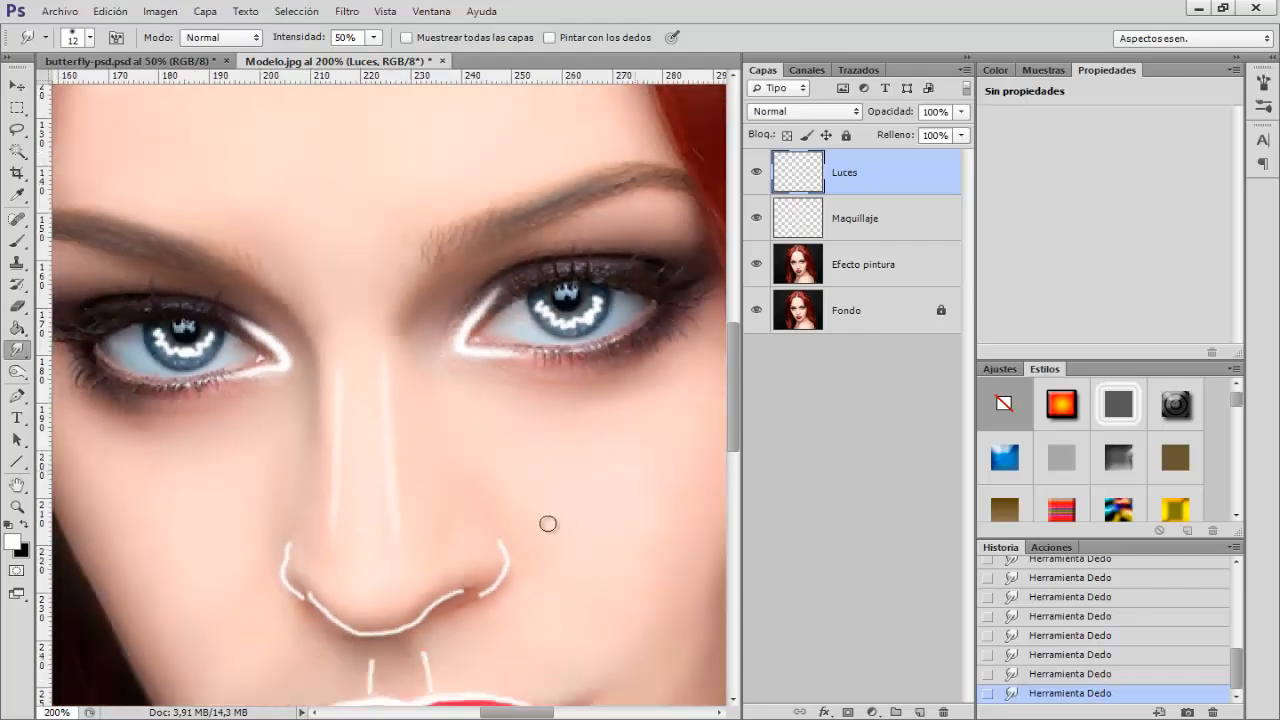
{"action": "scroll", "coordinate": [508, 514], "scroll_direction": "down", "scroll_amount": 3}
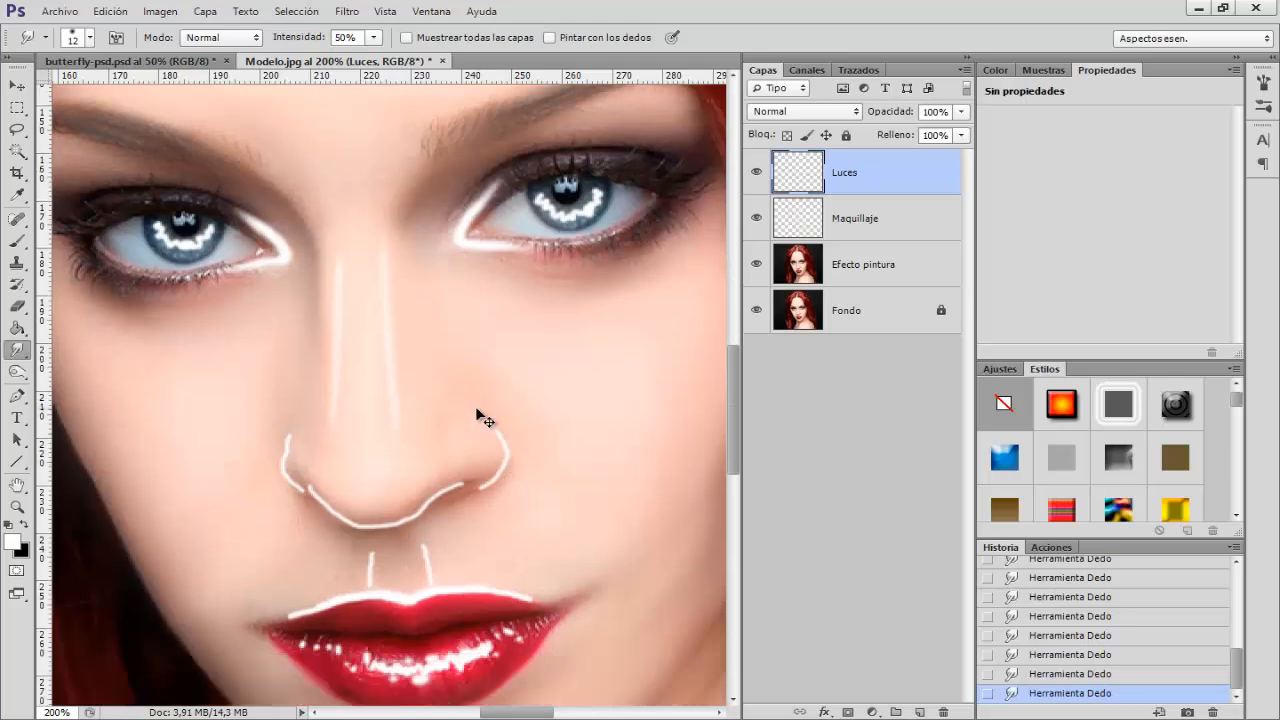
{"action": "key", "text": "ctrl+plus"}
{"action": "mouse_move", "coordinate": [554, 487]}
{"action": "left_mouse_down"}
{"action": "mouse_move", "coordinate": [535, 539]}
{"action": "mouse_move", "coordinate": [501, 552]}
{"action": "mouse_move", "coordinate": [528, 545]}
{"action": "mouse_move", "coordinate": [472, 562]}
{"action": "mouse_move", "coordinate": [513, 528]}
{"action": "mouse_move", "coordinate": [487, 533]}
{"action": "mouse_move", "coordinate": [521, 531]}
{"action": "mouse_move", "coordinate": [468, 545]}
{"action": "mouse_move", "coordinate": [425, 587]}
{"action": "mouse_move", "coordinate": [322, 599]}
{"action": "mouse_move", "coordinate": [361, 600]}
{"action": "mouse_move", "coordinate": [304, 578]}
{"action": "mouse_move", "coordinate": [322, 583]}
{"action": "mouse_move", "coordinate": [253, 535]}
{"action": "mouse_move", "coordinate": [273, 551]}
{"action": "mouse_move", "coordinate": [246, 491]}
{"action": "mouse_move", "coordinate": [229, 511]}
{"action": "mouse_move", "coordinate": [255, 462]}
{"action": "mouse_move", "coordinate": [226, 473]}
{"action": "mouse_move", "coordinate": [231, 487]}
{"action": "mouse_move", "coordinate": [251, 411]}
{"action": "left_mouse_up"}
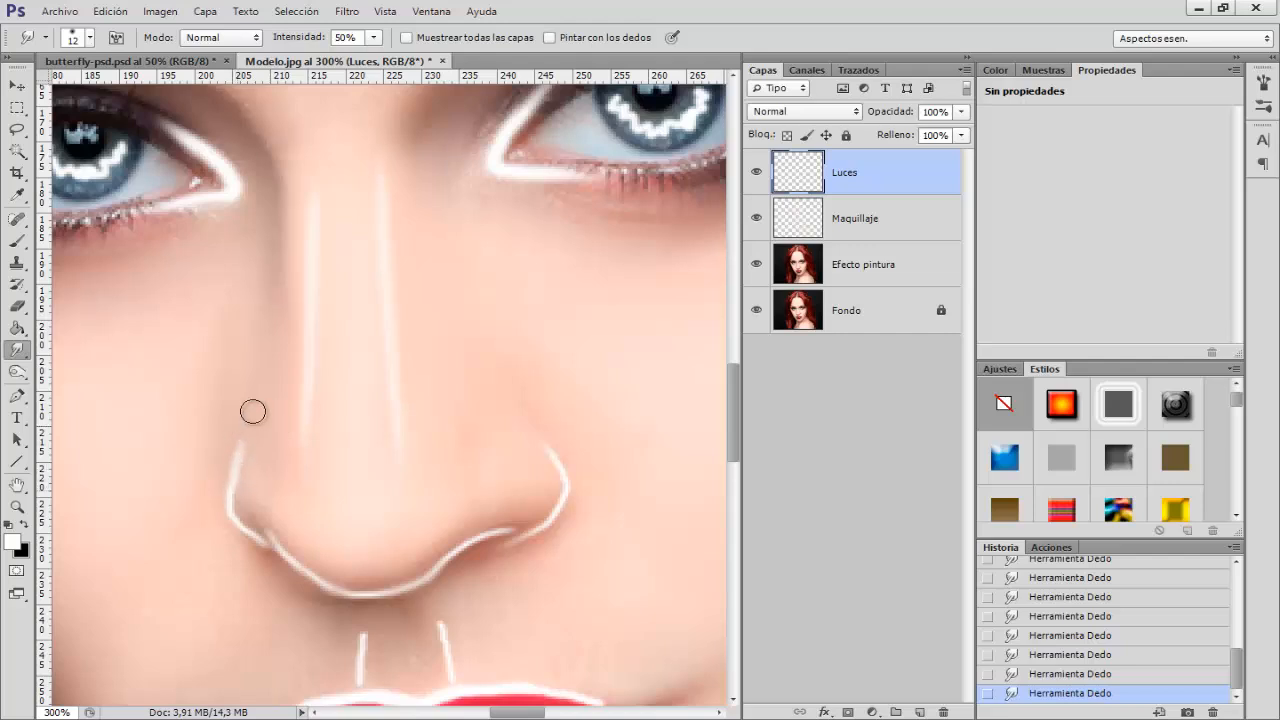
{"action": "key", "text": "ctrl+plus"}
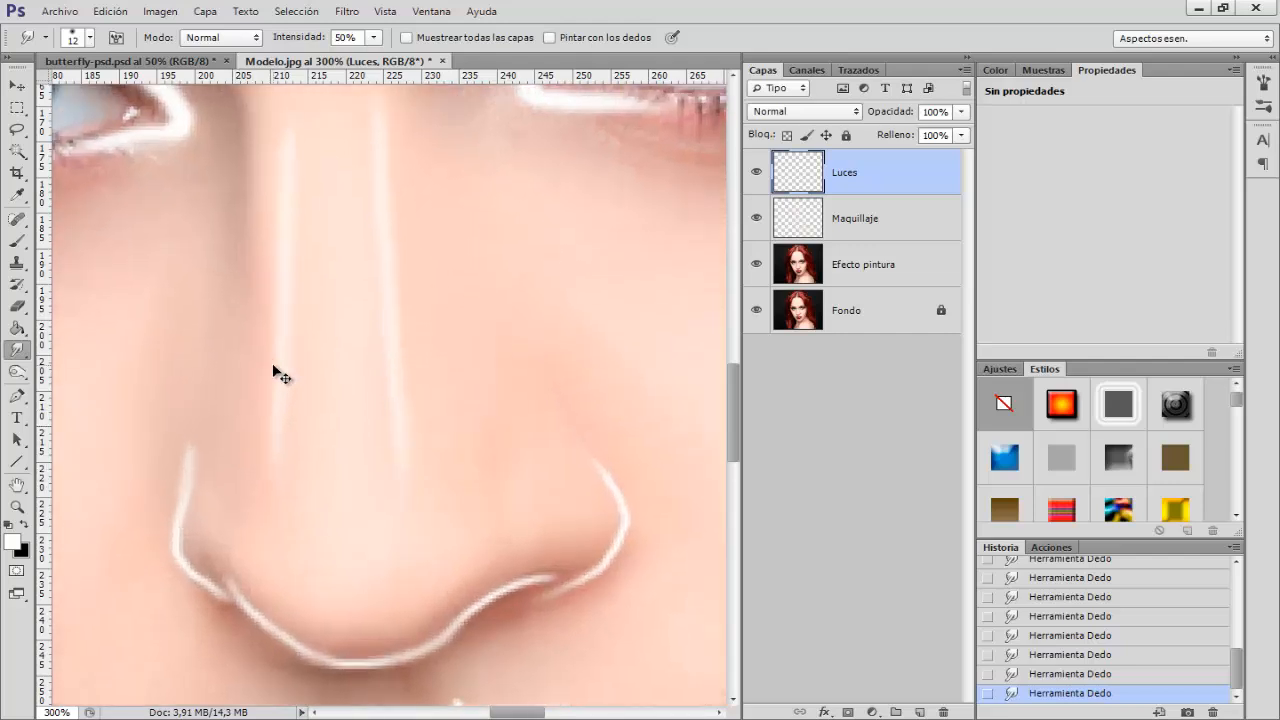
Erase the upper end of the white outline on one nostril with an 18 px Eraser at 100% opacity
{"action": "key", "text": "ctrl+minus"}
{"action": "key", "text": "ctrl+minus"}
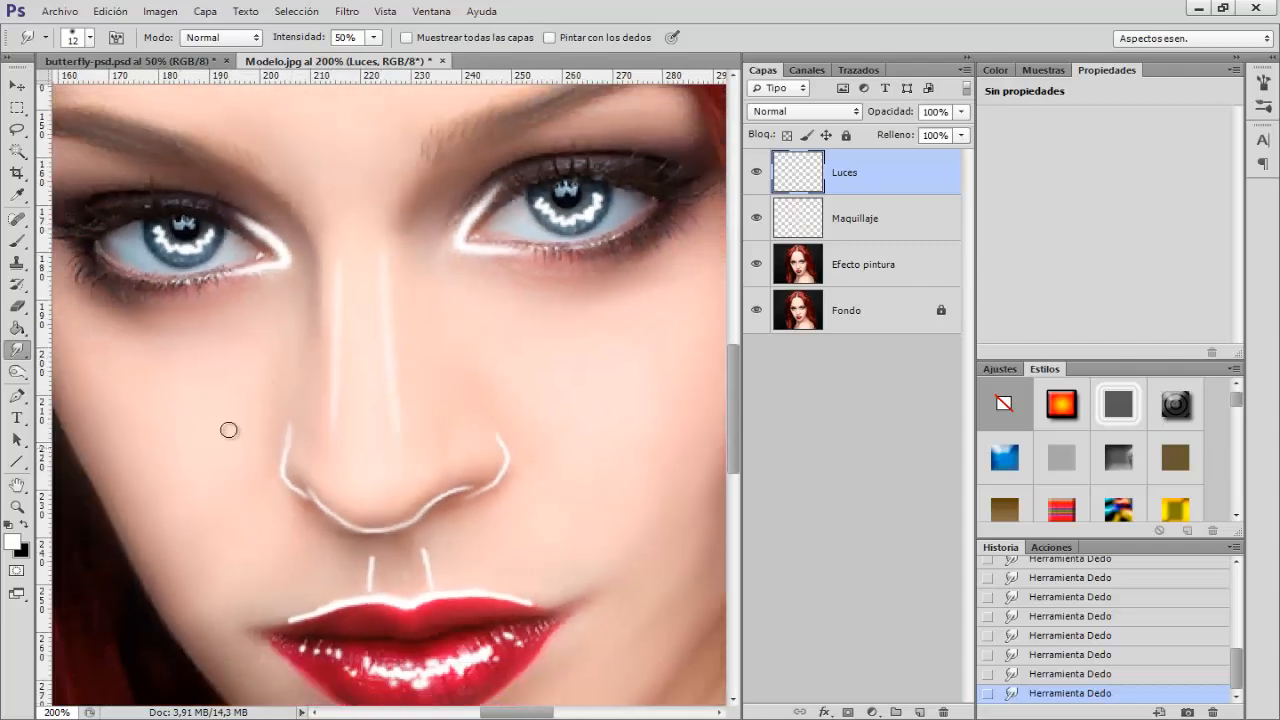
{"action": "left_click", "coordinate": [18, 307]}
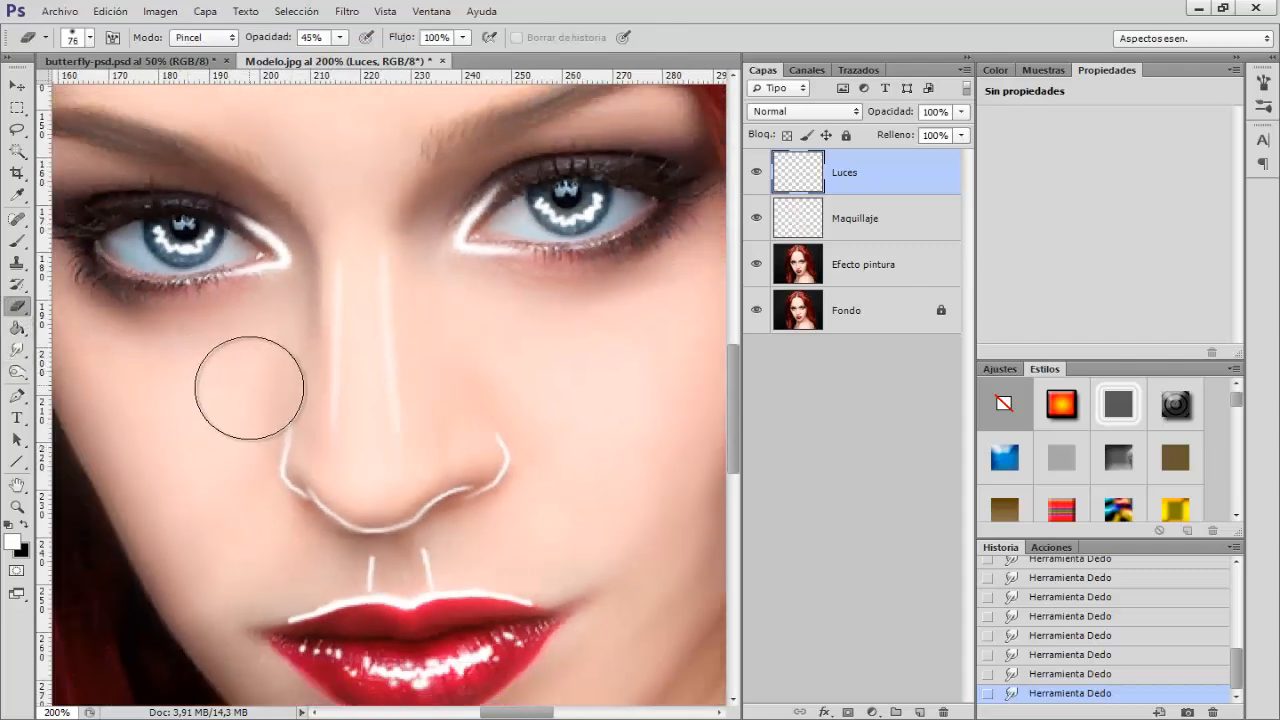
{"action": "left_click", "coordinate": [249, 394]}
{"action": "left_click_drag", "start_coordinate": [249, 393], "coordinate": [197, 401]}
{"action": "key", "text": "0"}
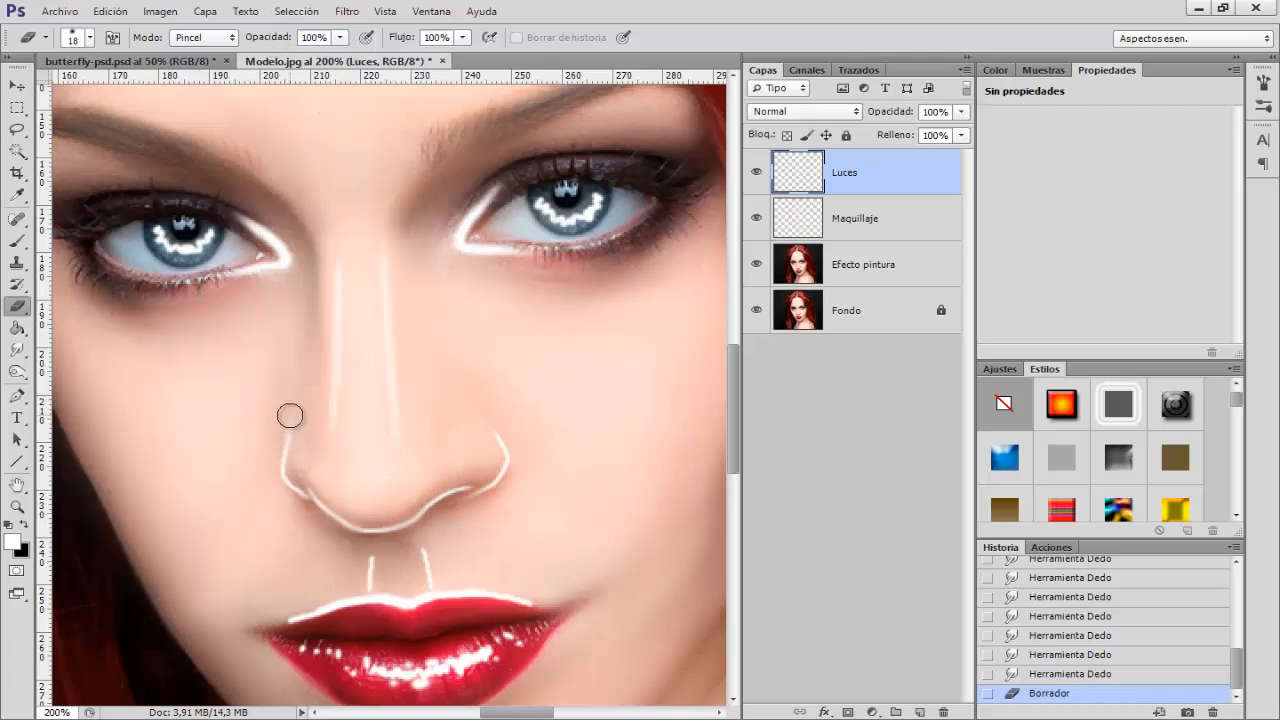
{"action": "left_click_drag", "start_coordinate": [289, 417], "coordinate": [289, 431]}
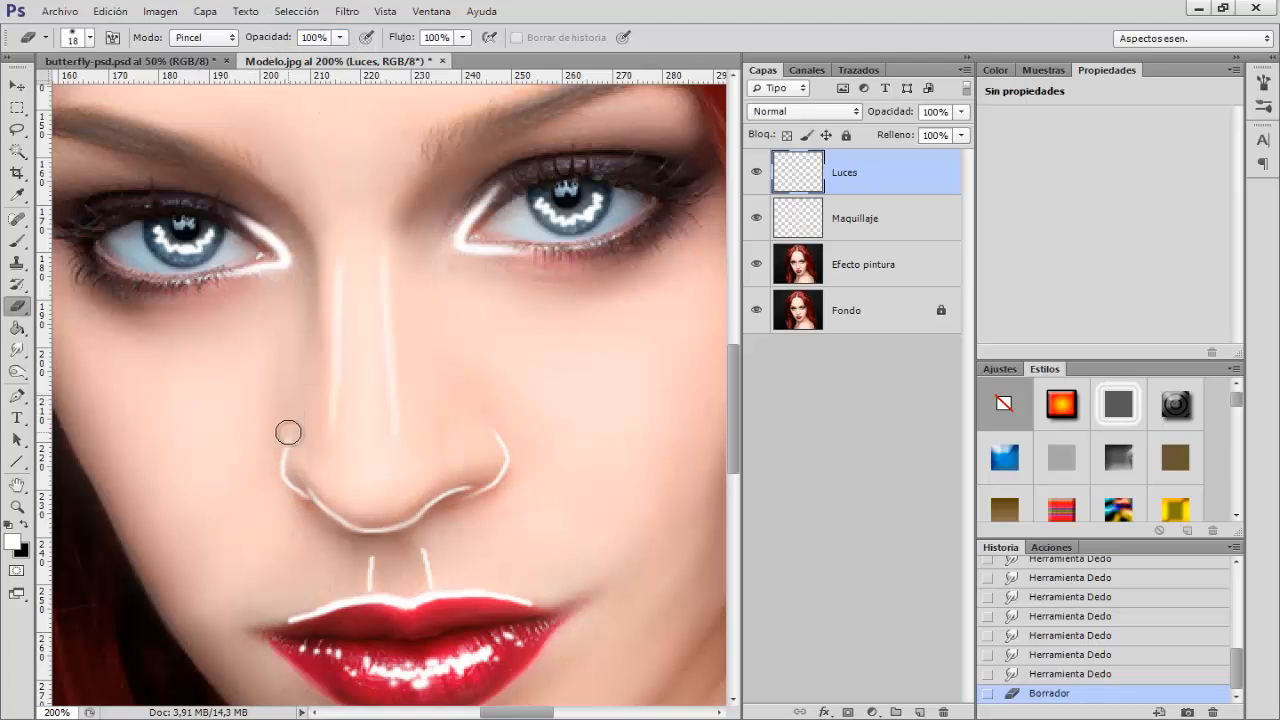
Smudge the white highlights in both irises with the Smudge tool at 7 px and 50% intensity
{"action": "left_click", "coordinate": [17, 349]}
{"action": "scroll", "coordinate": [520, 600], "scroll_direction": "down", "scroll_amount": 3}
{"action": "scroll", "coordinate": [465, 540], "scroll_direction": "down", "scroll_amount": 3}
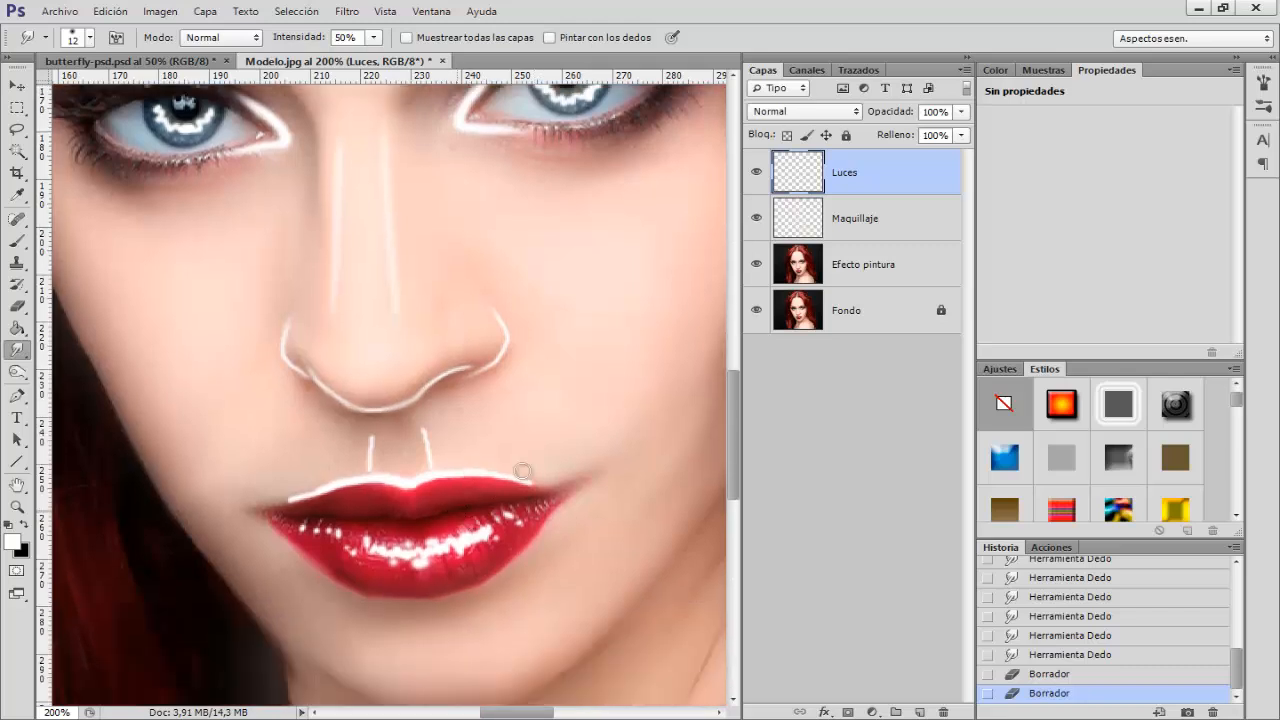
{"action": "scroll", "coordinate": [577, 434], "scroll_direction": "up", "scroll_amount": 5}
{"action": "scroll", "coordinate": [631, 400], "scroll_direction": "up", "scroll_amount": 1}
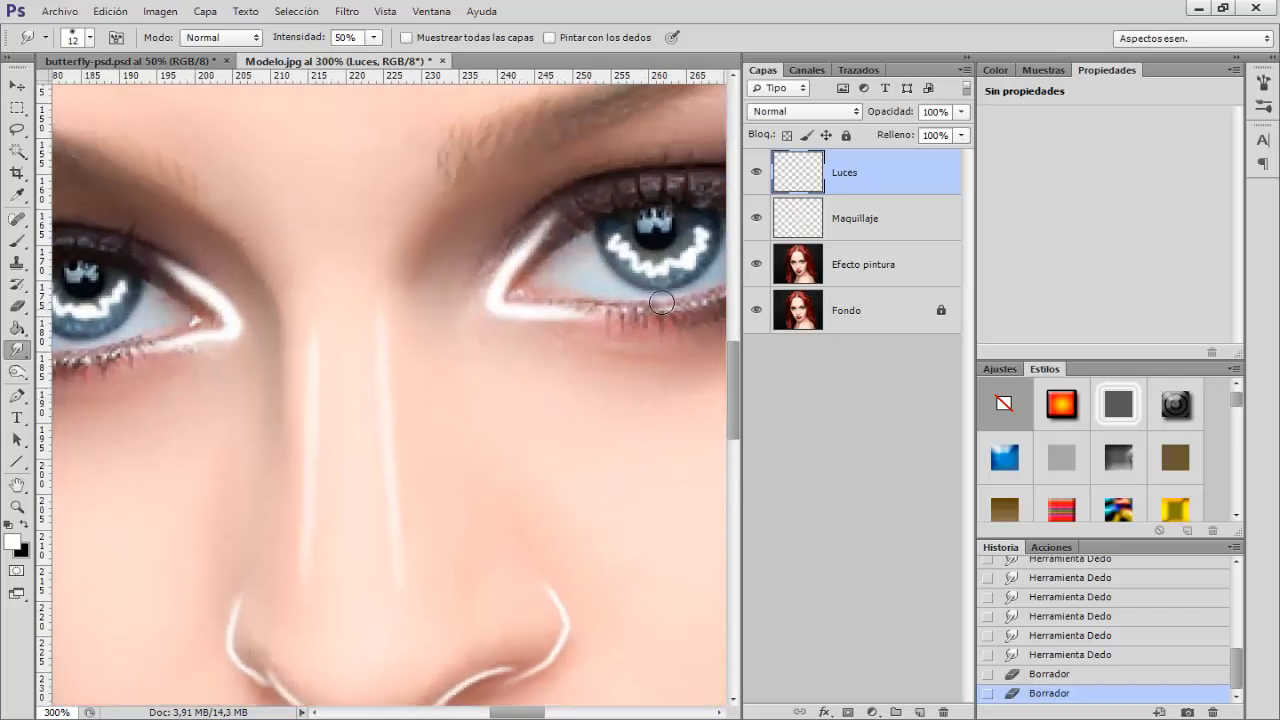
{"action": "mouse_move", "coordinate": [615, 243]}
{"action": "left_mouse_down"}
{"action": "mouse_move", "coordinate": [642, 270]}
{"action": "mouse_move", "coordinate": [685, 271]}
{"action": "mouse_move", "coordinate": [677, 260]}
{"action": "mouse_move", "coordinate": [700, 222]}
{"action": "left_mouse_up"}
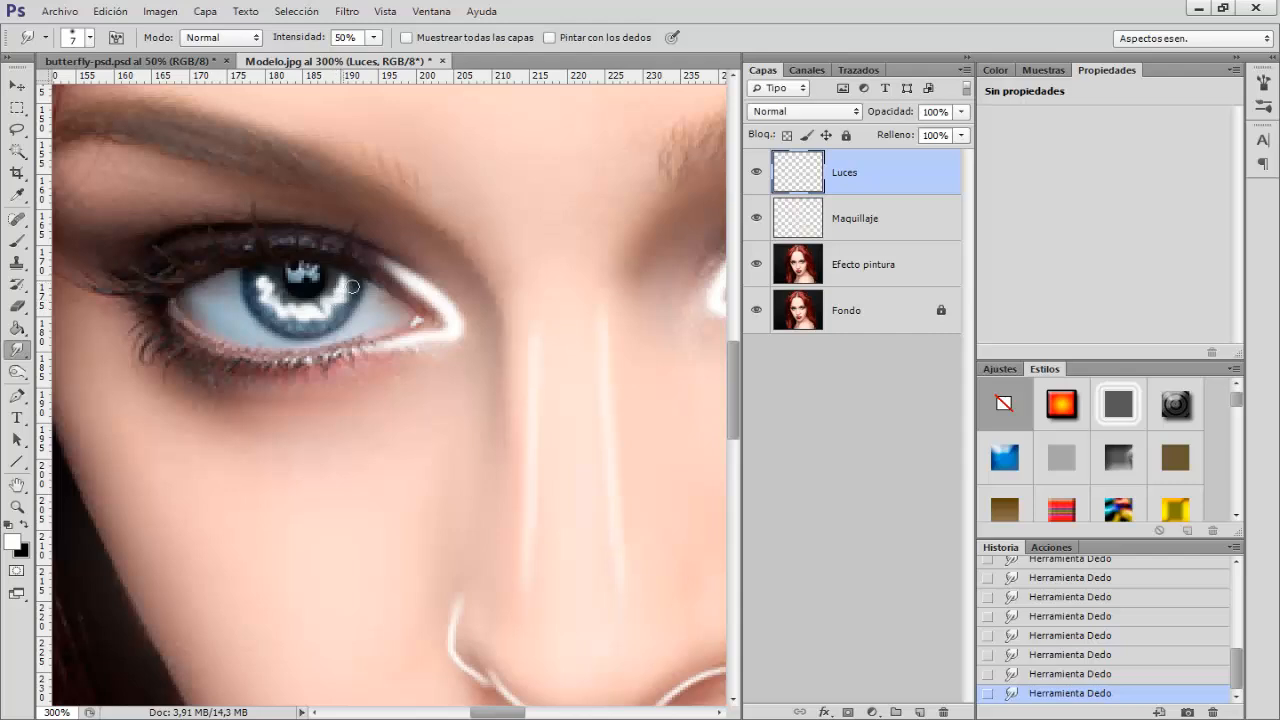
Smudge the white upper-lip outline, the philtrum lines and the lower-lip sparkles so their ends taper
{"action": "scroll", "coordinate": [557, 537], "scroll_direction": "down", "scroll_amount": 3}
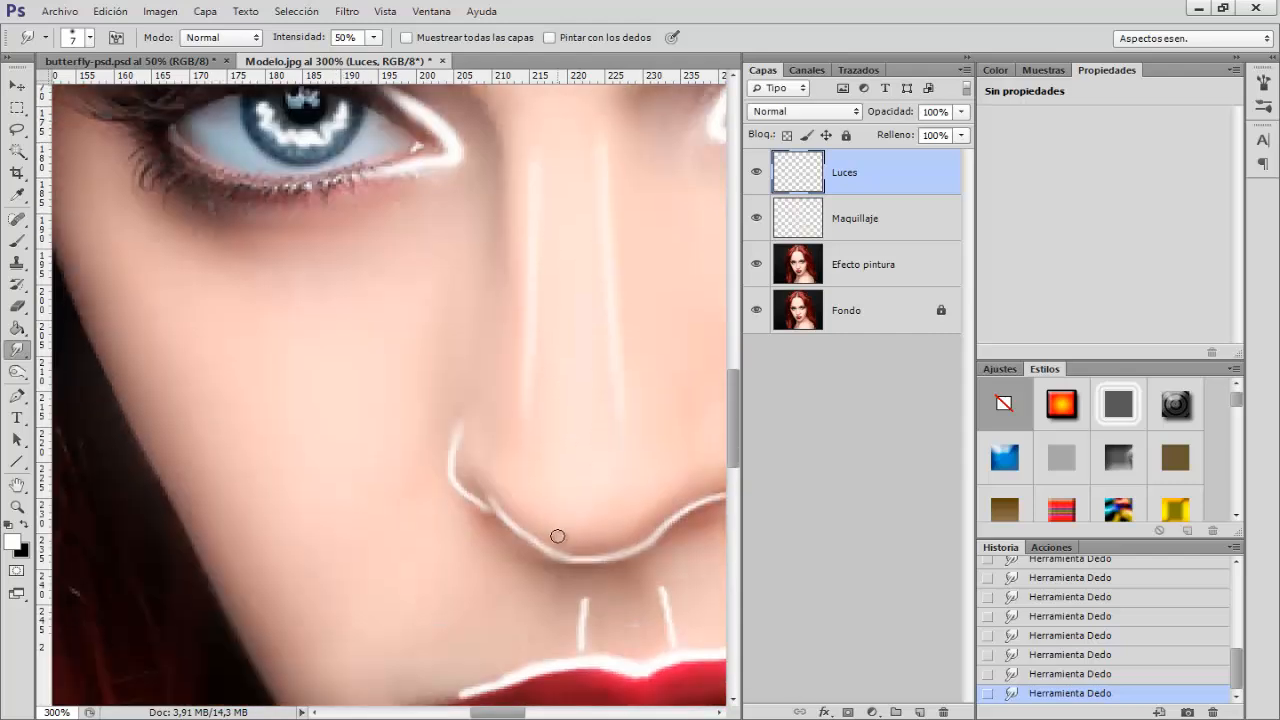
{"action": "scroll", "coordinate": [557, 537], "scroll_direction": "down", "scroll_amount": 2}
{"action": "left_click_drag", "start_coordinate": [511, 715], "coordinate": [519, 715]}
{"action": "scroll", "coordinate": [512, 490], "scroll_direction": "down", "scroll_amount": 1}
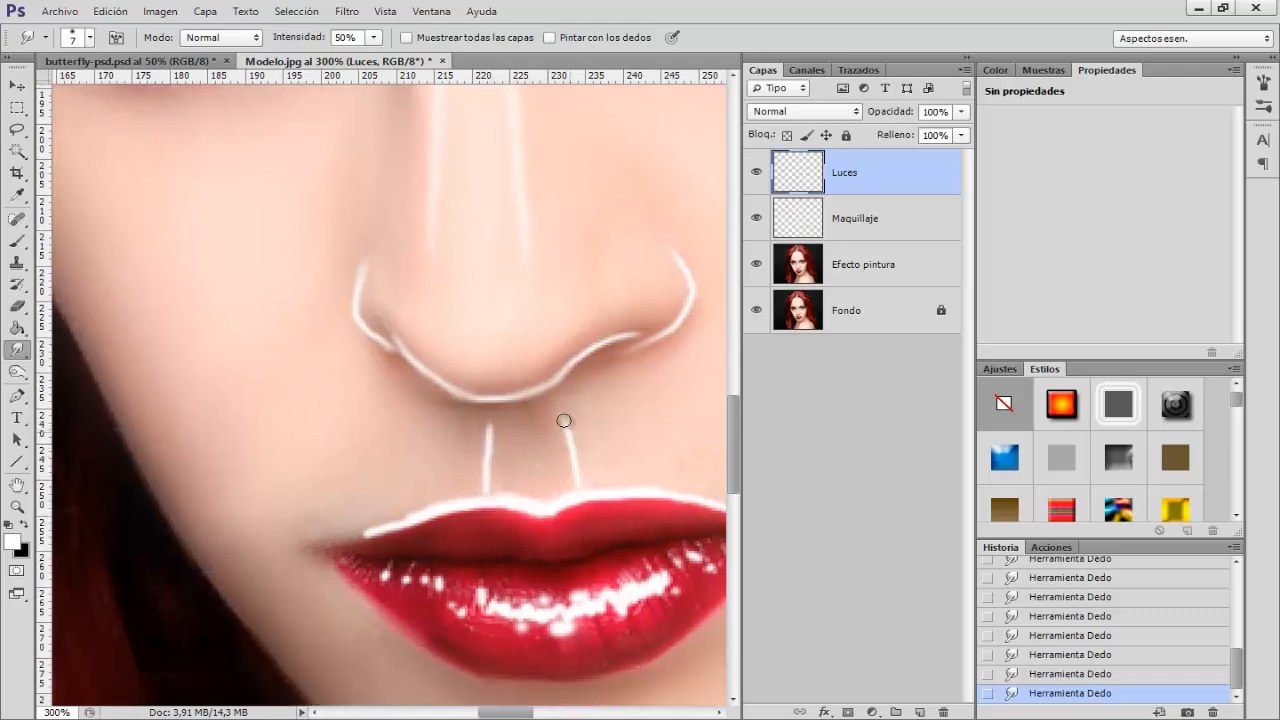
{"action": "mouse_move", "coordinate": [427, 506]}
{"action": "left_mouse_down"}
{"action": "mouse_move", "coordinate": [327, 540]}
{"action": "mouse_move", "coordinate": [451, 500]}
{"action": "mouse_move", "coordinate": [515, 496]}
{"action": "left_mouse_up"}
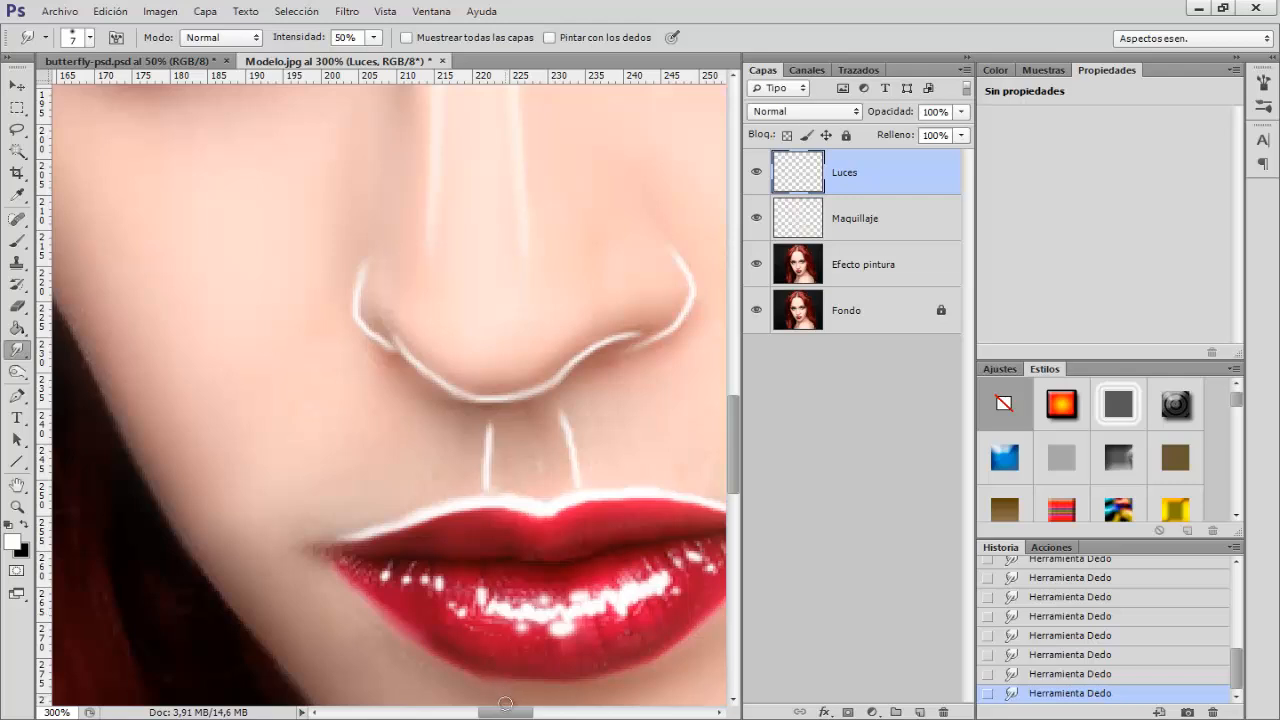
{"action": "left_click_drag", "start_coordinate": [509, 712], "coordinate": [525, 712]}
{"action": "mouse_move", "coordinate": [495, 497]}
{"action": "left_mouse_down"}
{"action": "mouse_move", "coordinate": [575, 519]}
{"action": "mouse_move", "coordinate": [478, 490]}
{"action": "mouse_move", "coordinate": [542, 509]}
{"action": "mouse_move", "coordinate": [425, 492]}
{"action": "left_mouse_up"}
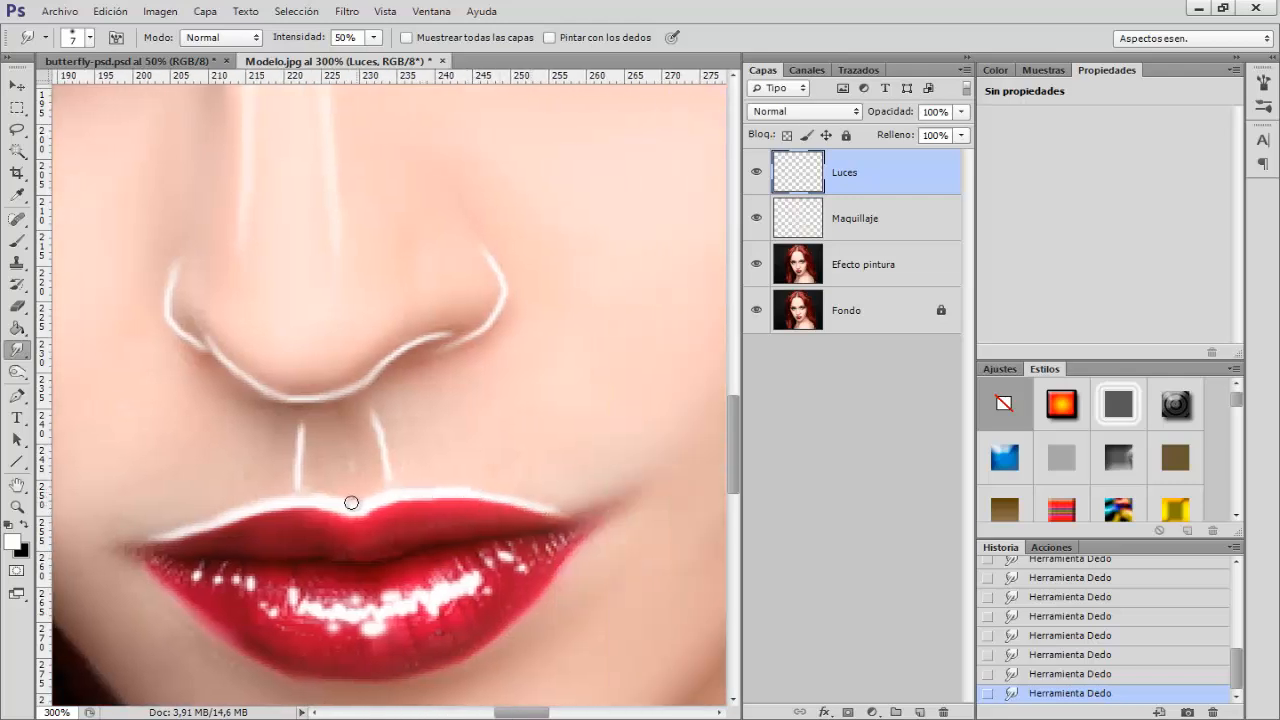
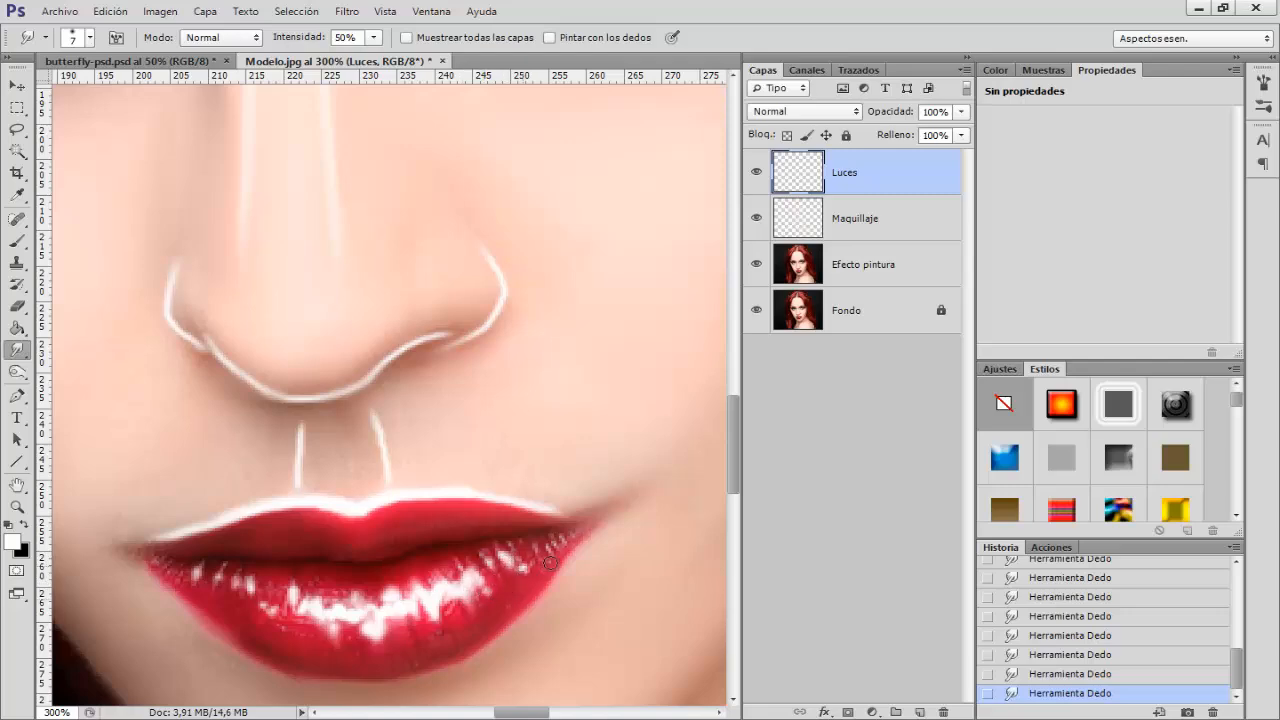
Open the Gaussian Blur filter for the Luces layer and compare the face with its preview on and off
{"action": "key", "text": "ctrl+minus"}
{"action": "key", "text": "ctrl+minus"}
{"action": "key", "text": "ctrl+minus"}
{"action": "key", "text": "ctrl+minus"}
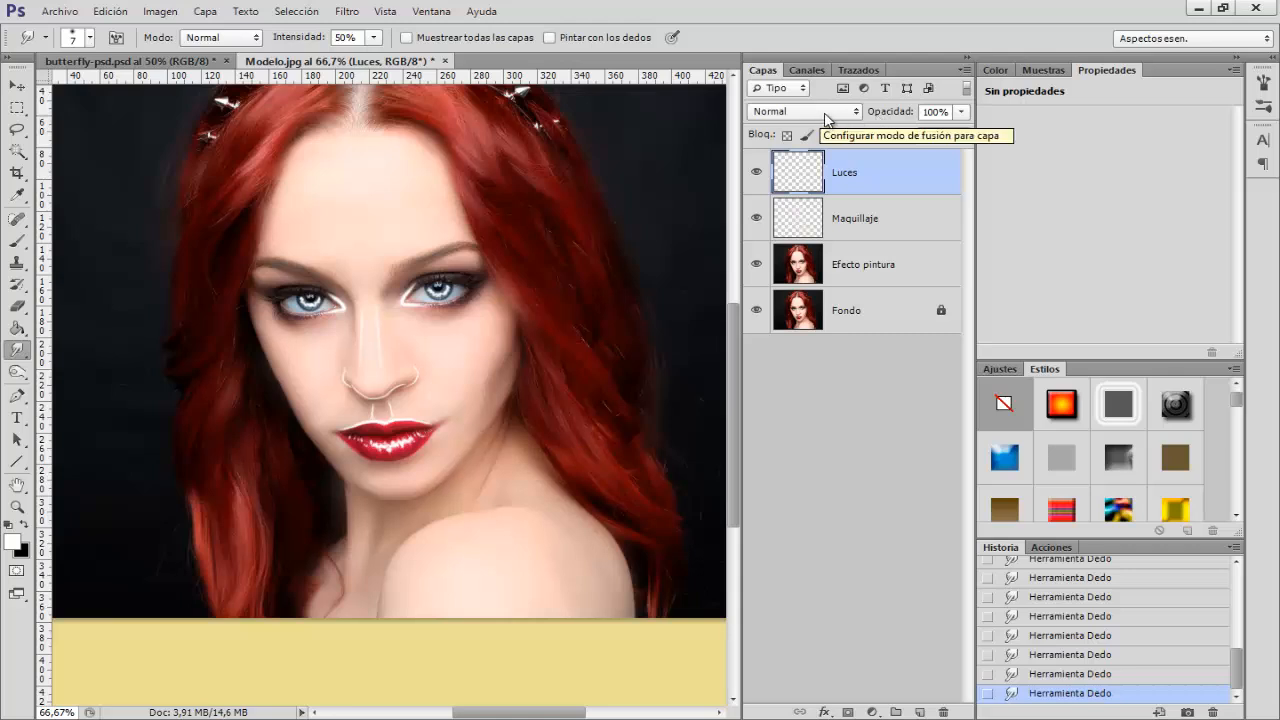
{"action": "left_click", "coordinate": [345, 12]}
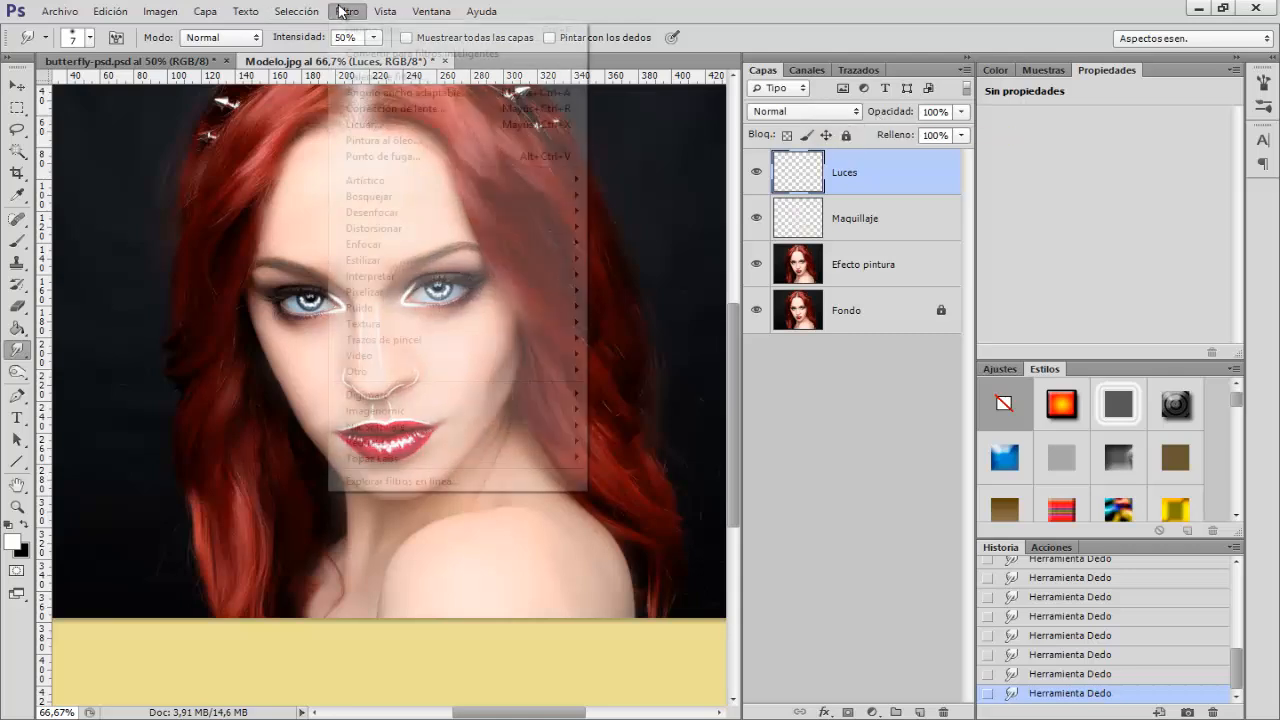
{"action": "mouse_move", "coordinate": [421, 216]}
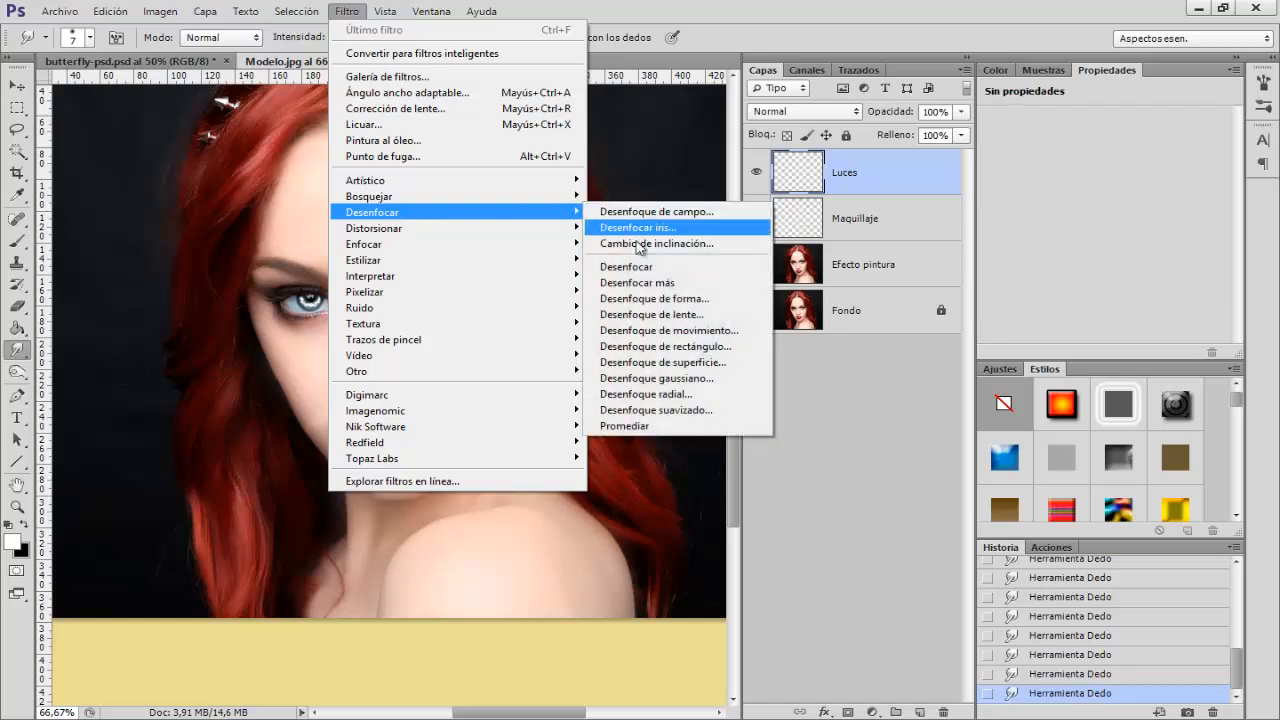
{"action": "left_click", "coordinate": [653, 380]}
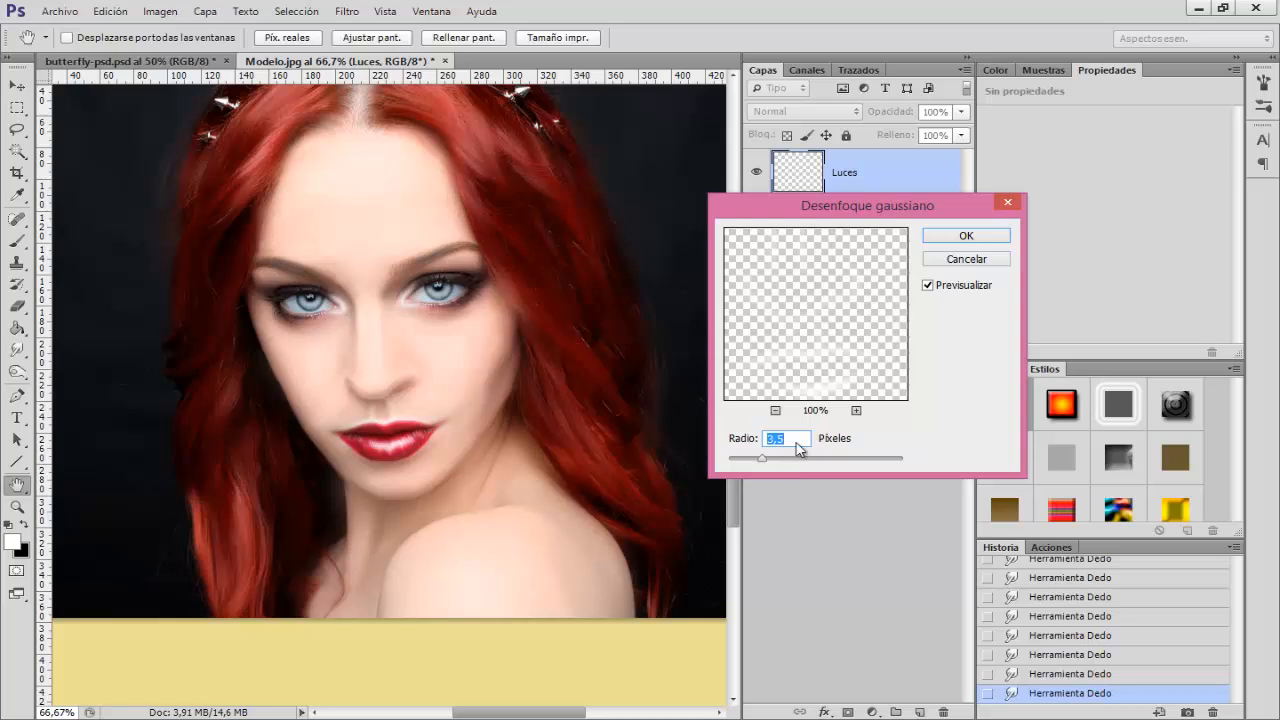
{"action": "left_click", "coordinate": [929, 286]}
{"action": "left_click", "coordinate": [929, 286]}
{"action": "left_click", "coordinate": [929, 286]}
{"action": "left_click", "coordinate": [929, 286]}
{"action": "key", "text": "ctrl+plus"}
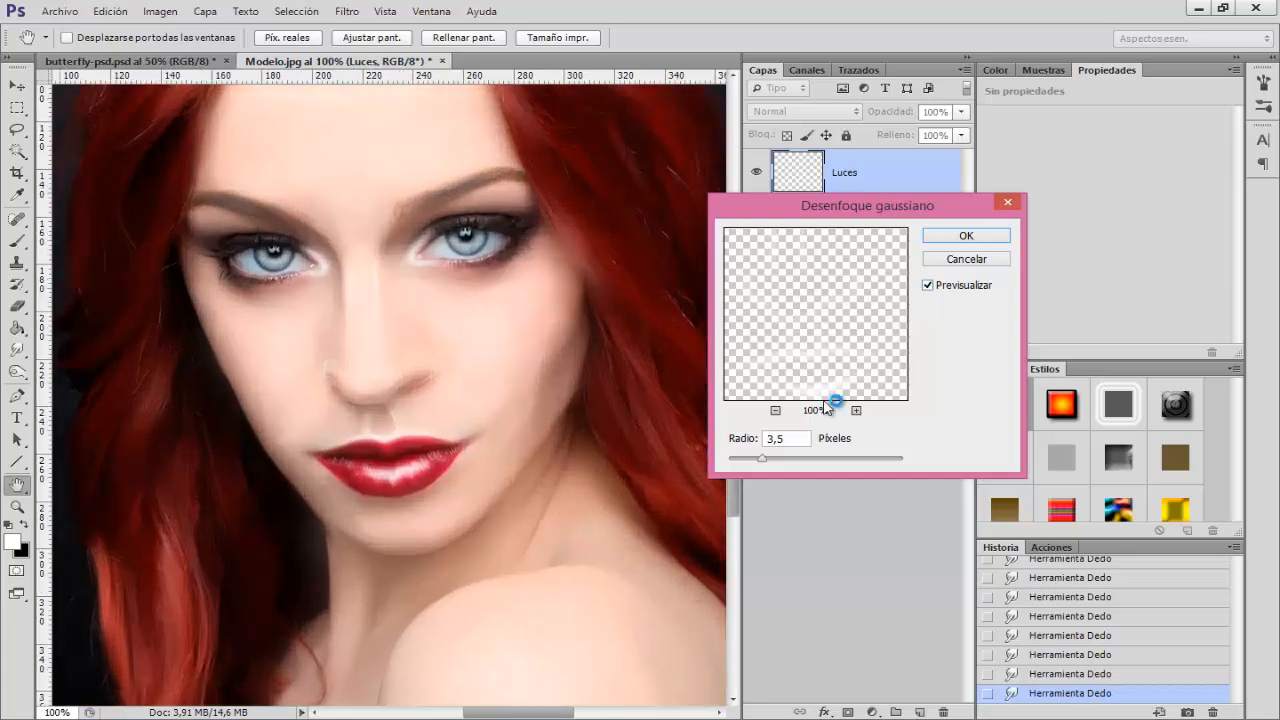
Set the Gaussian Blur radius to 2 px, compare the preview and apply the blur to the Luces layer
{"action": "left_click_drag", "start_coordinate": [766, 465], "coordinate": [740, 464]}
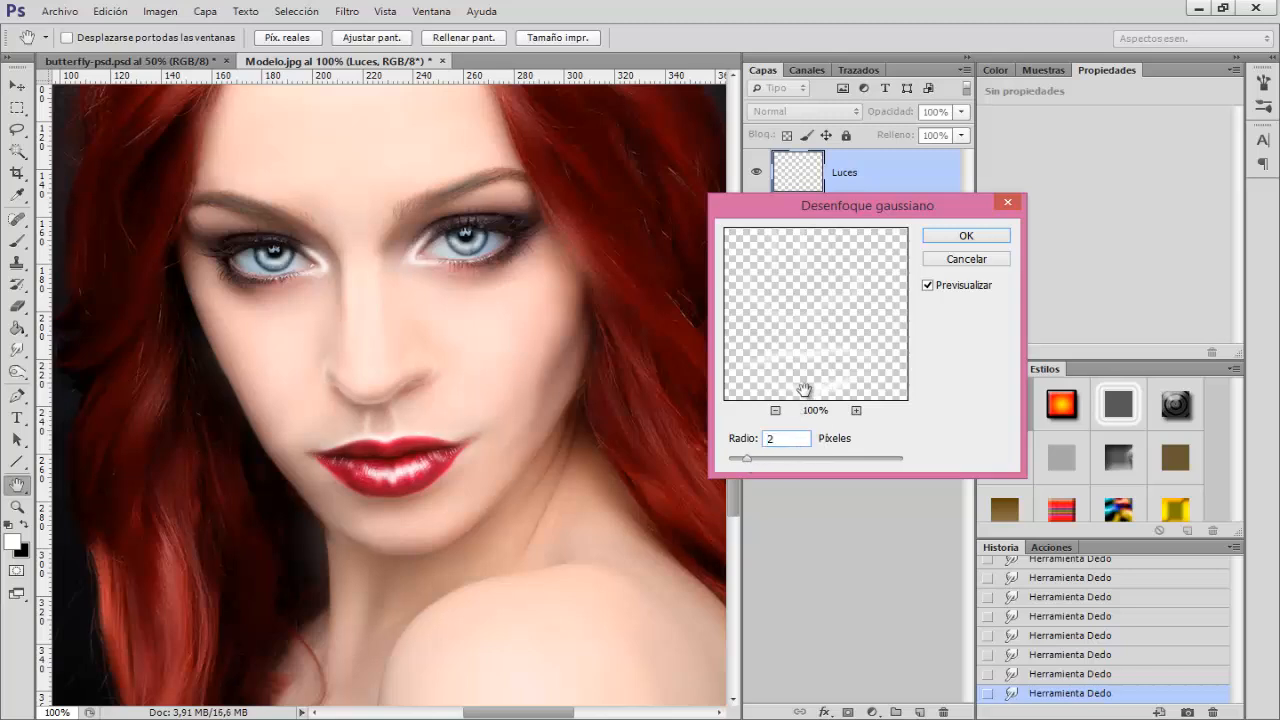
{"action": "left_click", "coordinate": [929, 286]}
{"action": "left_click", "coordinate": [930, 286]}
{"action": "left_click", "coordinate": [929, 286]}
{"action": "left_click", "coordinate": [929, 286]}
{"action": "left_click", "coordinate": [966, 236]}
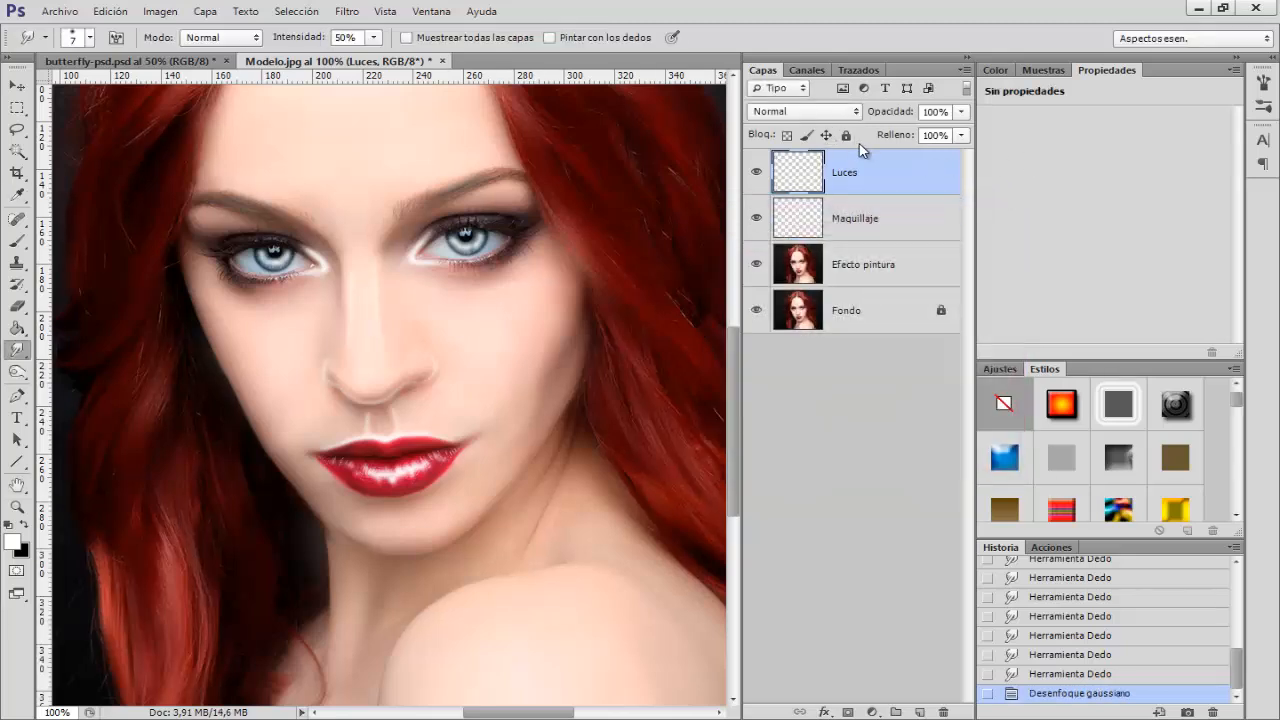
Lower the opacity of the Luces layer to 70%
{"action": "key", "text": "ctrl+minus"}
{"action": "left_click_drag", "start_coordinate": [890, 114], "coordinate": [872, 116]}
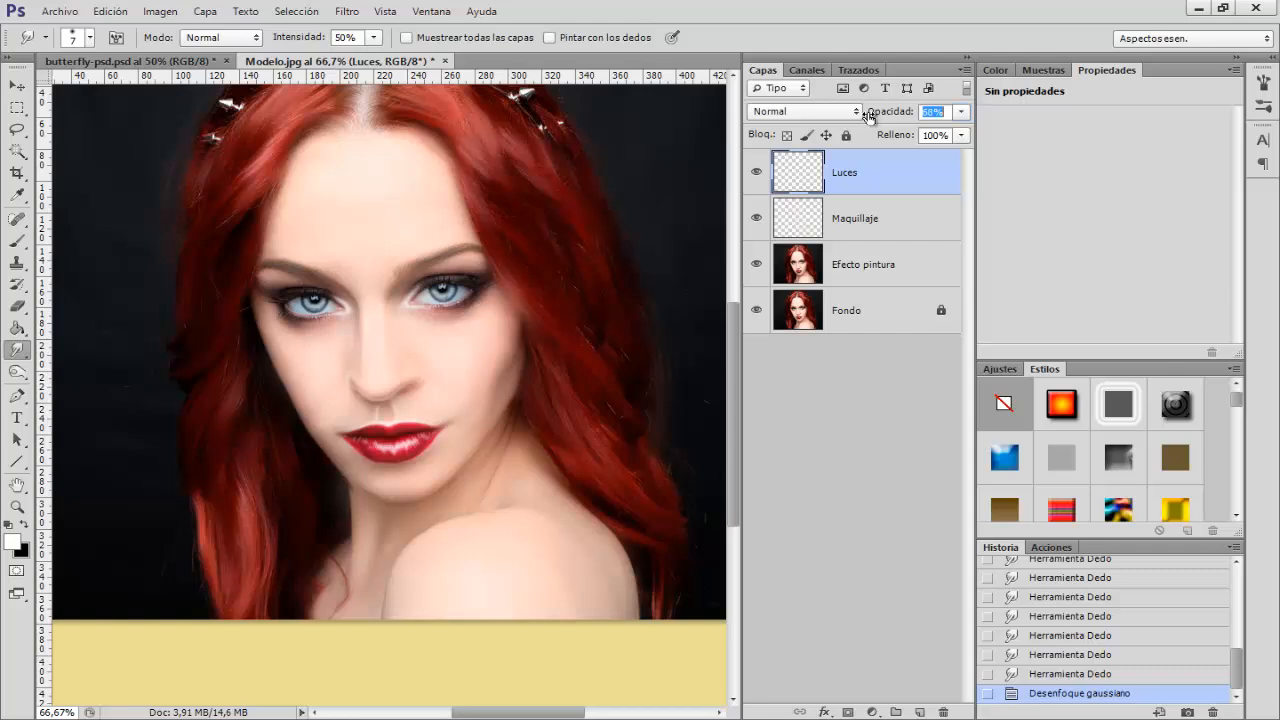
{"action": "key", "text": "Return"}
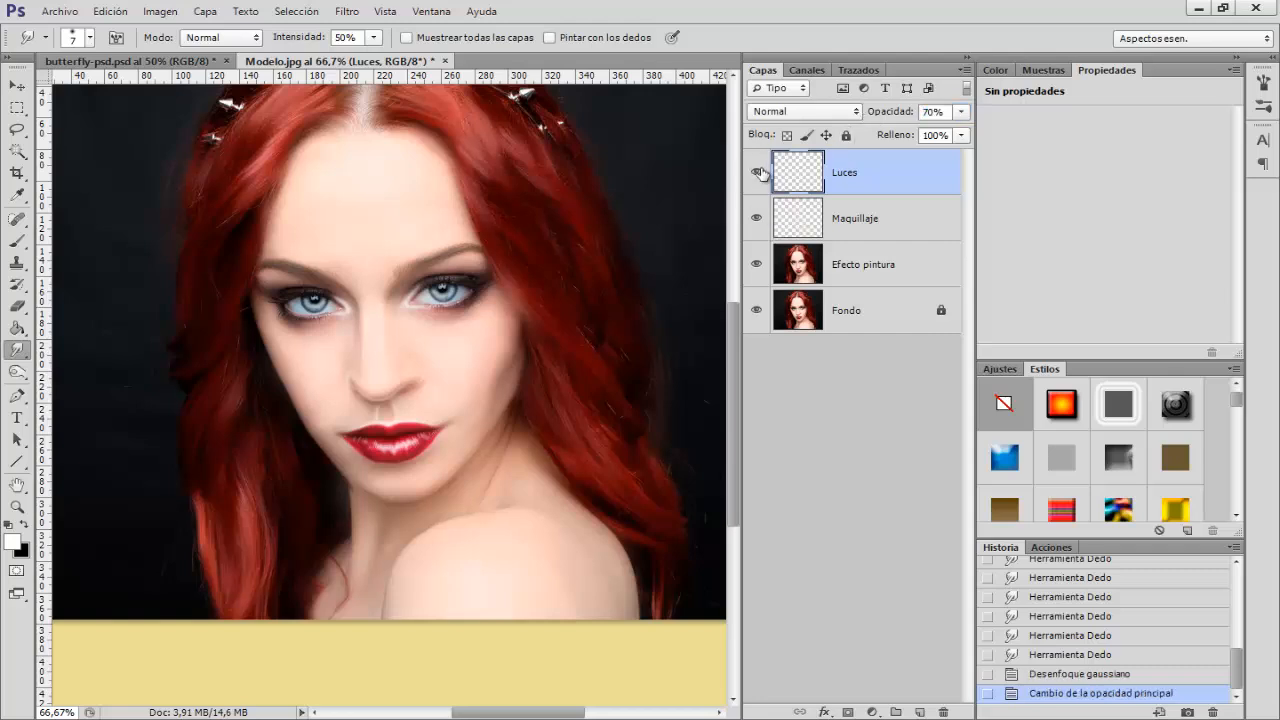
Compare the portrait with the Luces layer hidden and shown, and examine the softened highlights up close
{"action": "left_click", "coordinate": [757, 174]}
{"action": "left_click", "coordinate": [757, 174]}
{"action": "left_click", "coordinate": [757, 174]}
{"action": "left_click", "coordinate": [757, 174]}
{"action": "left_click", "coordinate": [757, 174]}
{"action": "left_click", "coordinate": [757, 174]}
{"action": "key", "text": "ctrl+plus"}
{"action": "key", "text": "ctrl+plus"}
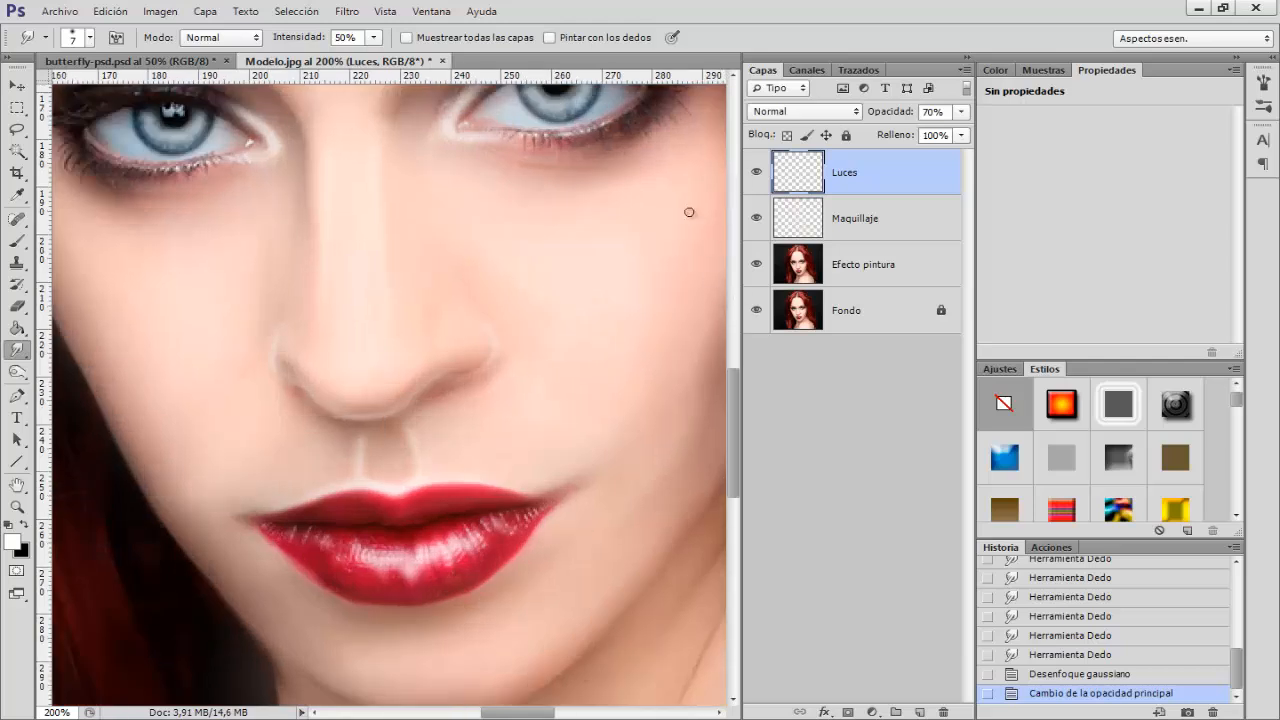
{"action": "key", "text": "ctrl+minus"}
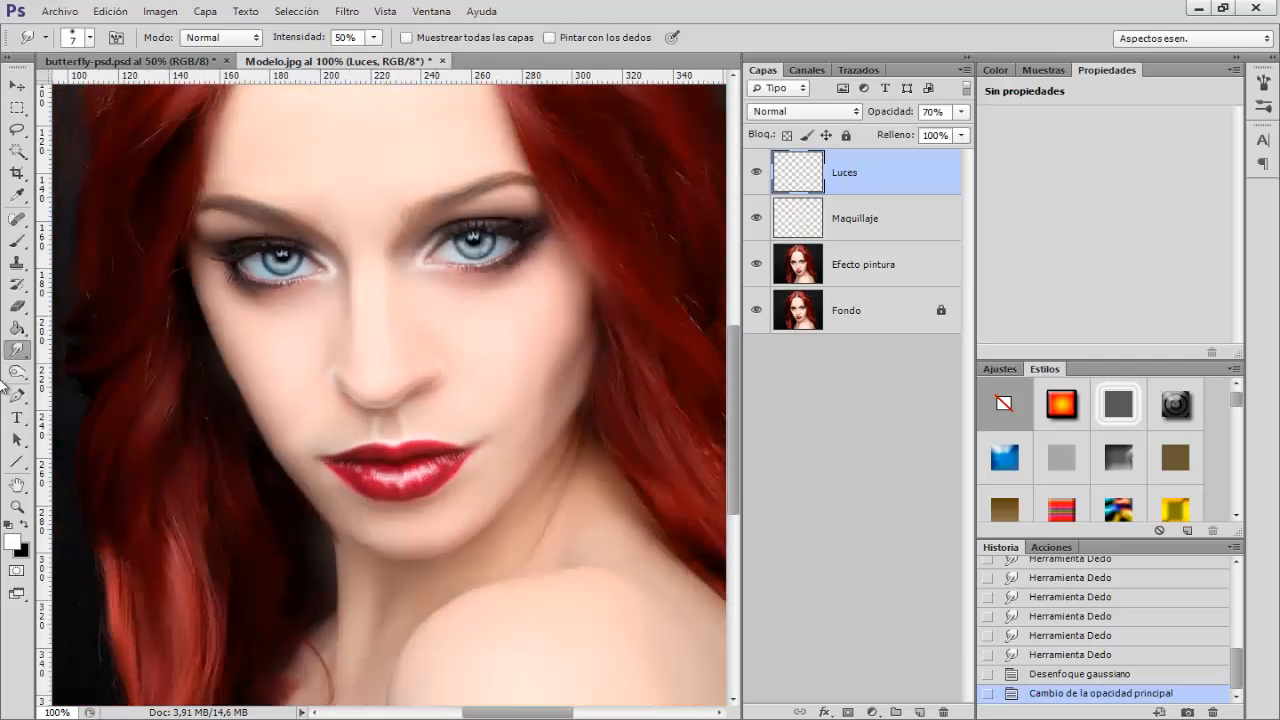
Lighten the nose bridge highlights on Luces with a 50 px Eraser at 21% opacity, and compare the layer hidden and shown
{"action": "left_click", "coordinate": [17, 307]}
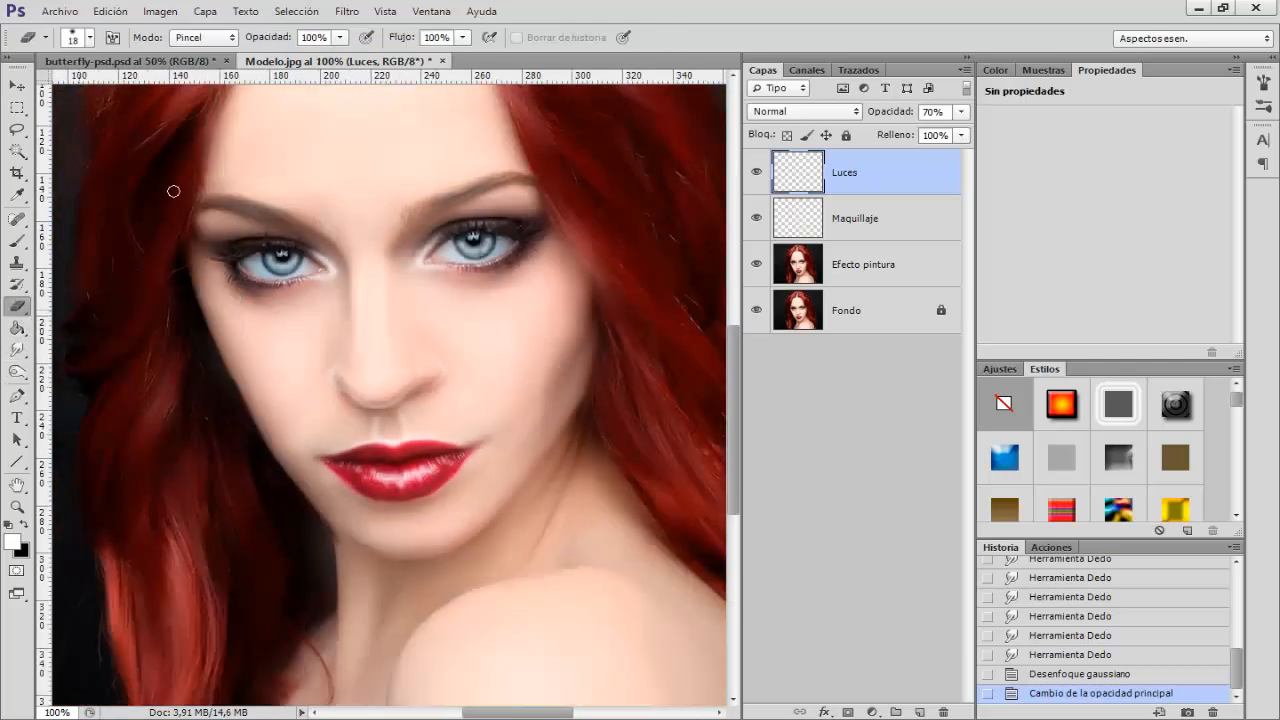
{"action": "key", "text": "3"}
{"action": "key", "text": "3"}
{"action": "left_click_drag", "start_coordinate": [219, 37], "coordinate": [215, 34]}
{"action": "left_click_drag", "start_coordinate": [400, 273], "coordinate": [391, 266]}
{"action": "left_click", "coordinate": [380, 352]}
{"action": "left_click", "coordinate": [363, 353]}
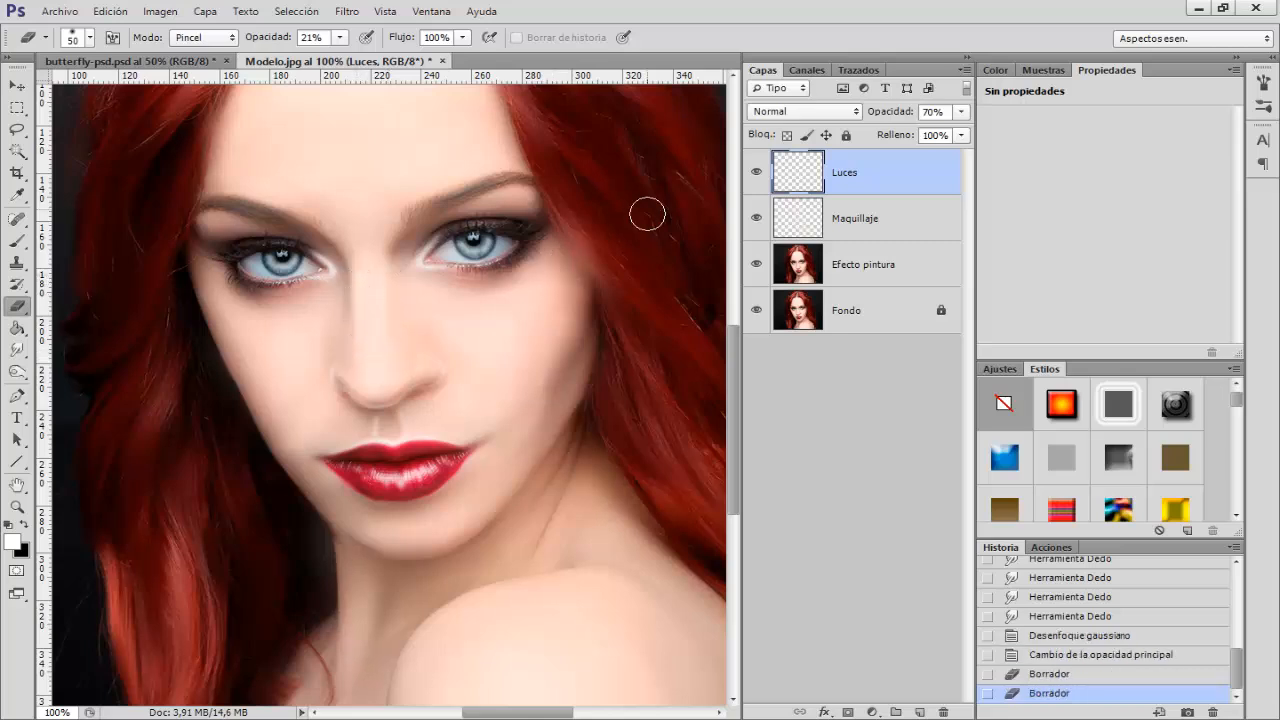
{"action": "key", "text": "ctrl+minus"}
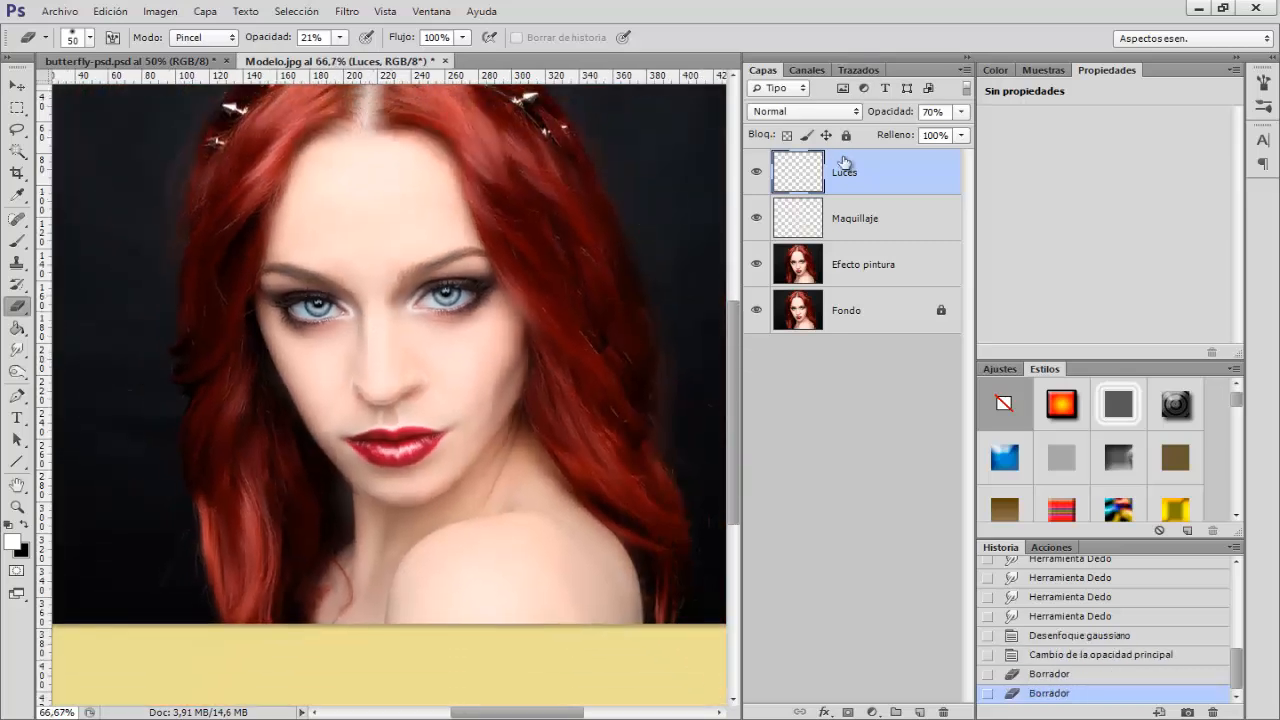
{"action": "left_click", "coordinate": [757, 174]}
{"action": "left_click", "coordinate": [757, 174]}
{"action": "left_click", "coordinate": [757, 174]}
Create a new layer above Luces and switch to the Brush tool at 100% opacity for painting the cheek edge
{"action": "left_click", "coordinate": [919, 712]}
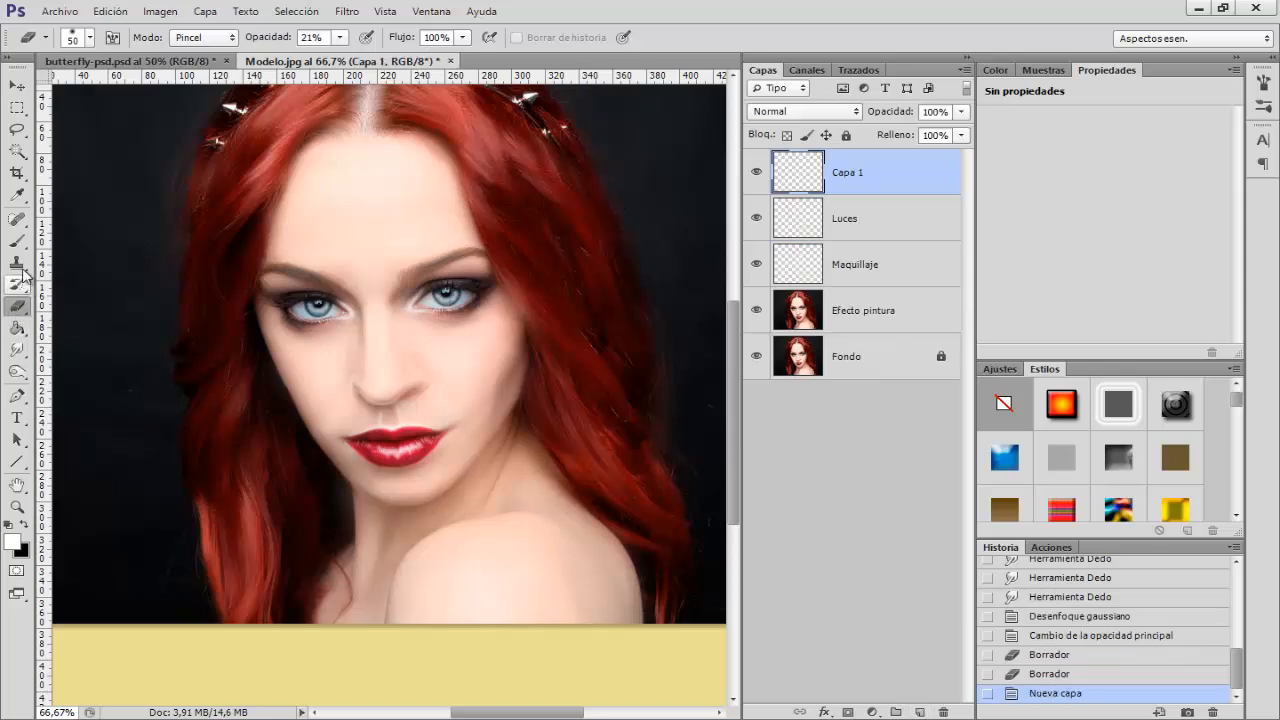
{"action": "left_click_drag", "start_coordinate": [16, 240], "coordinate": [85, 240]}
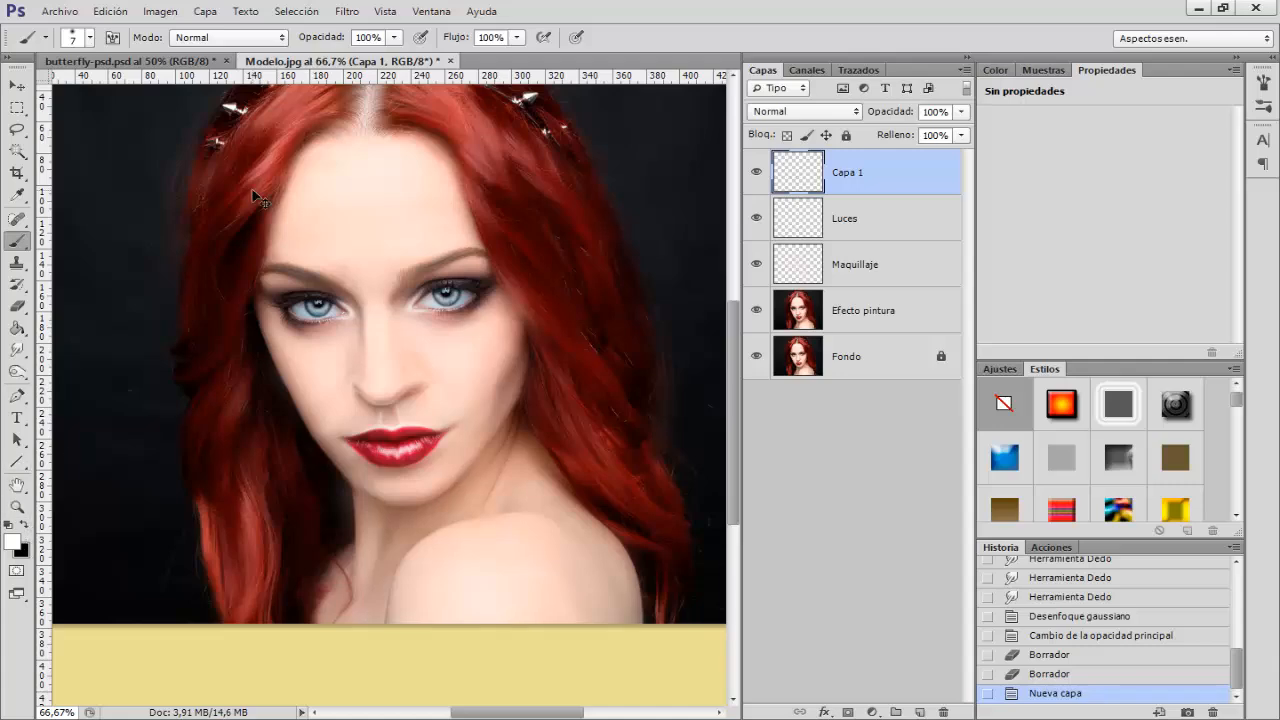
{"action": "scroll", "coordinate": [257, 200], "scroll_direction": "up", "scroll_amount": 1}
{"action": "scroll", "coordinate": [220, 357], "scroll_direction": "up", "scroll_amount": 2}
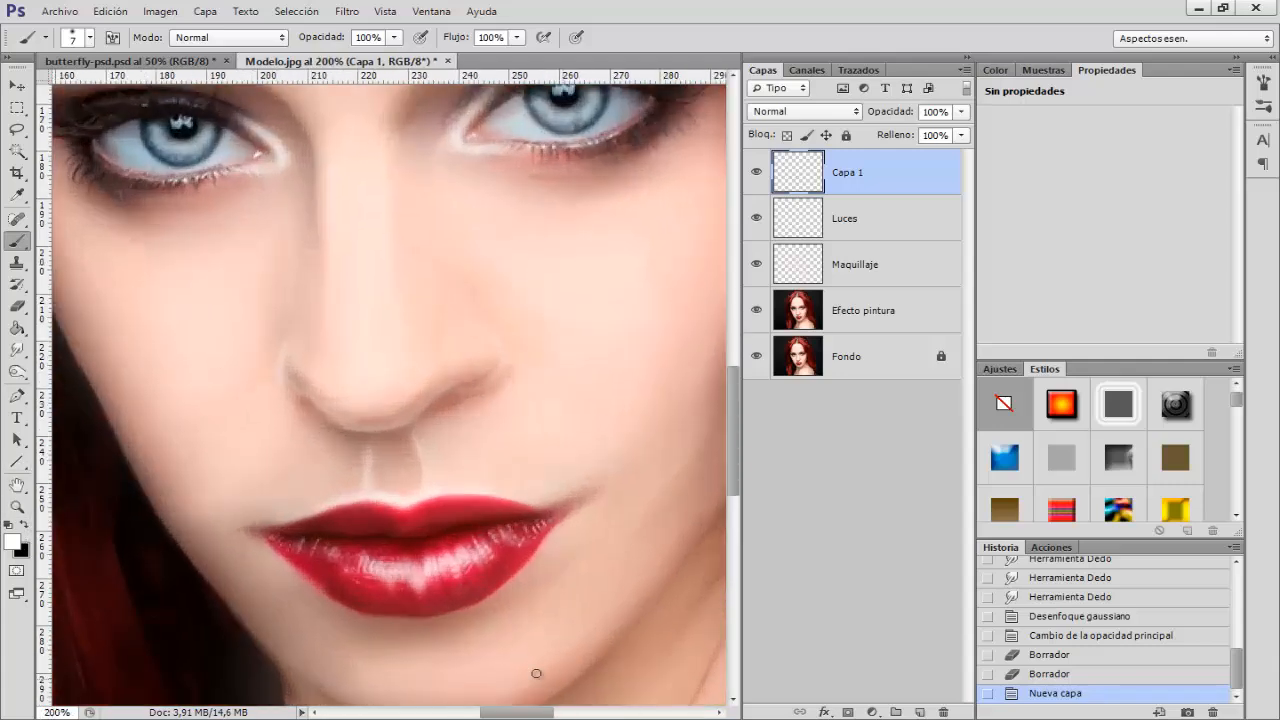
{"action": "left_click_drag", "start_coordinate": [505, 716], "coordinate": [478, 716]}
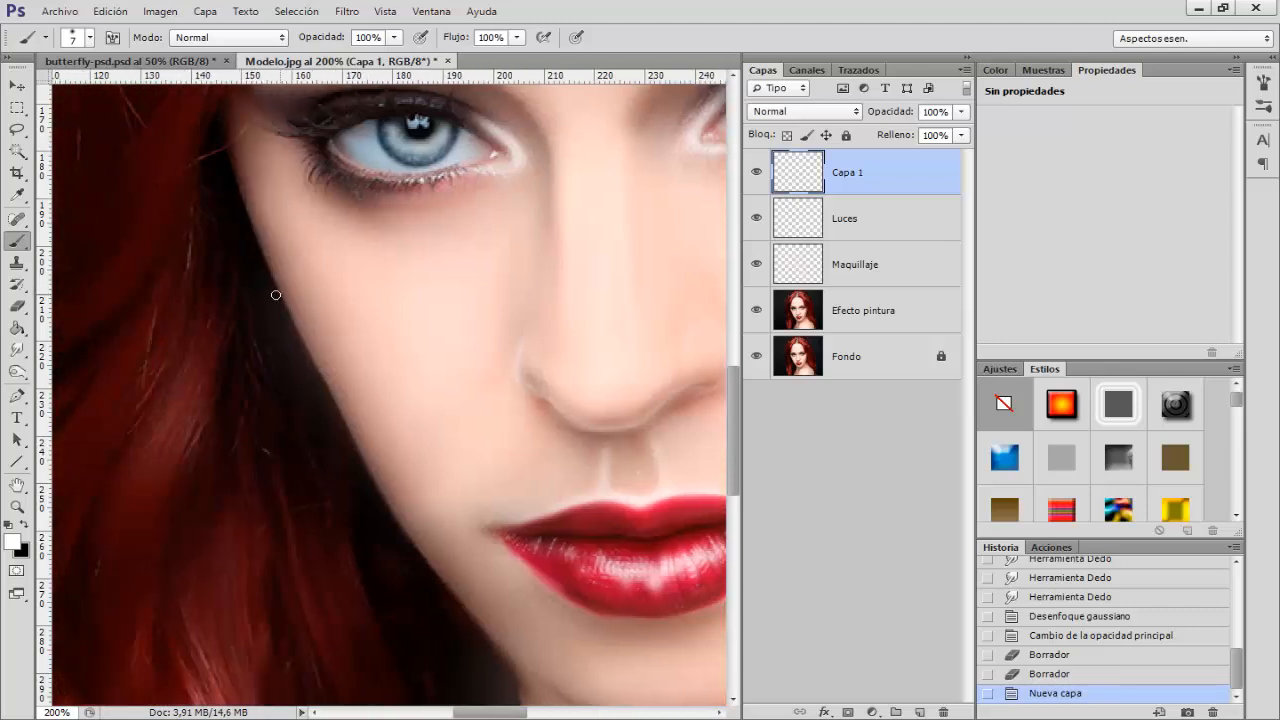
Set the brush size to 7 px and paint a white line of connected straight segments down the left cheek edge to the jaw
{"action": "right_click", "coordinate": [279, 292], "text": "alt"}
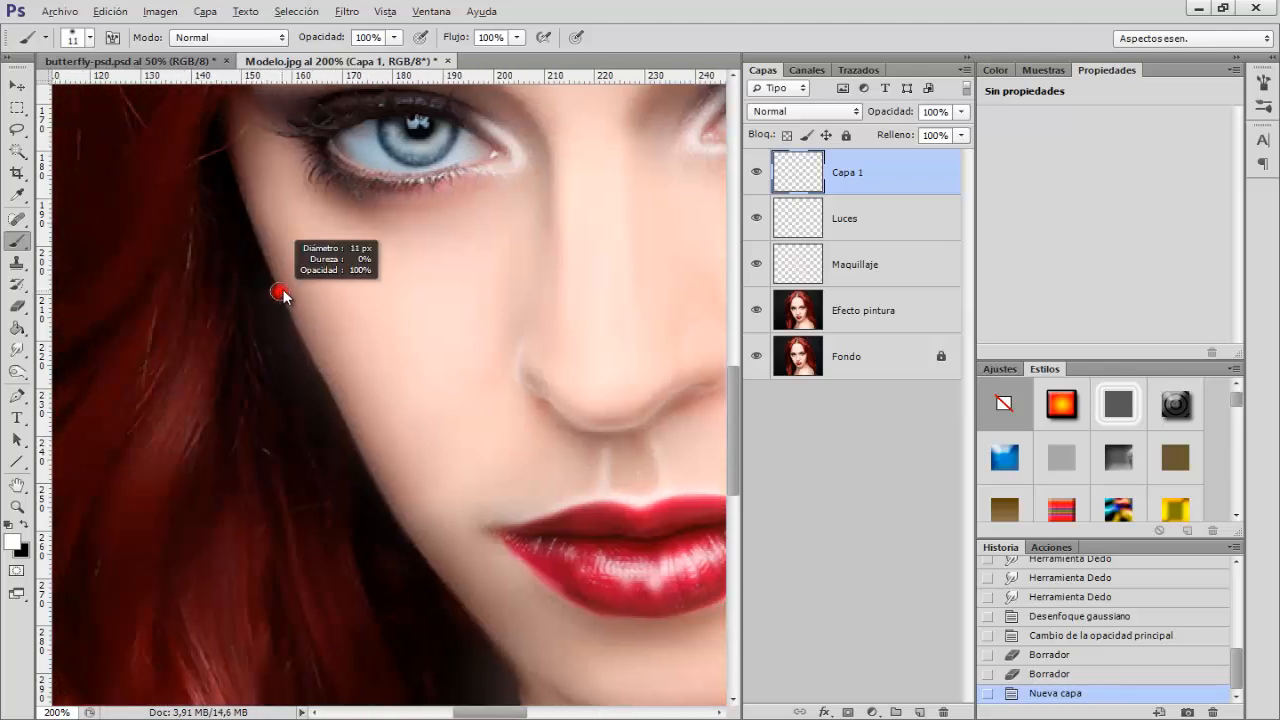
{"action": "right_click", "coordinate": [279, 292], "text": "alt"}
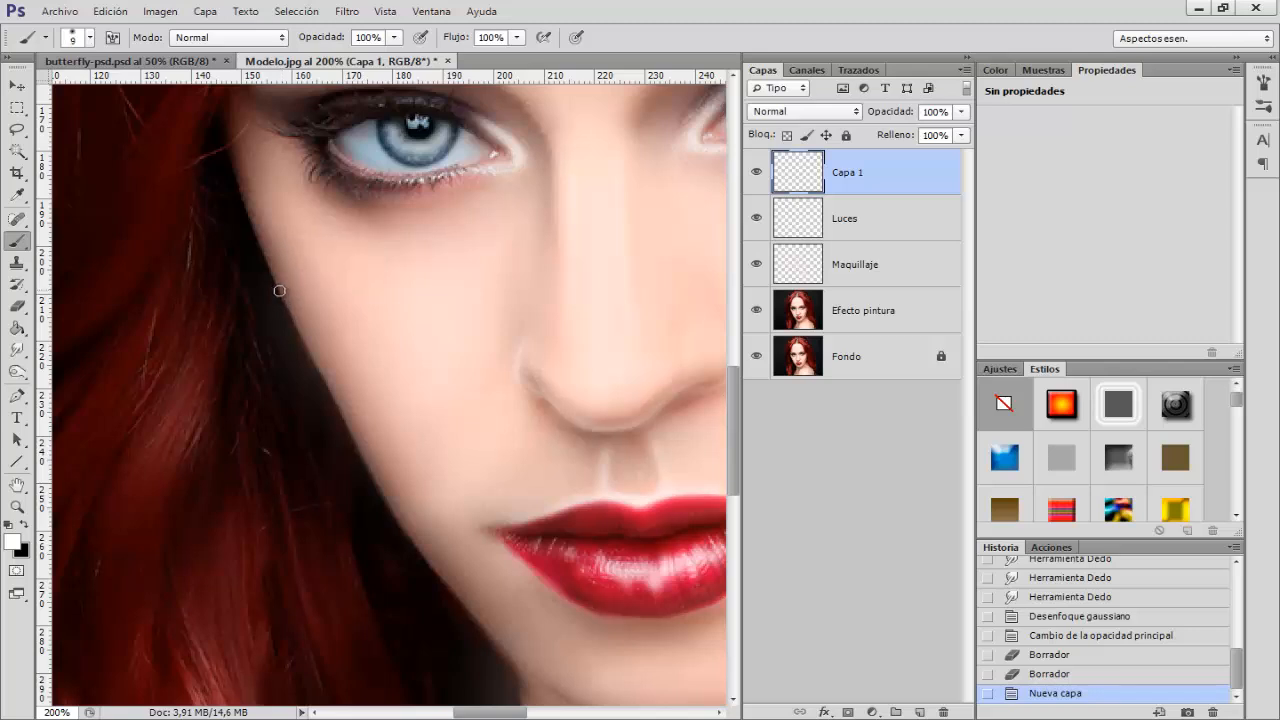
{"action": "right_click", "coordinate": [292, 297], "text": "alt"}
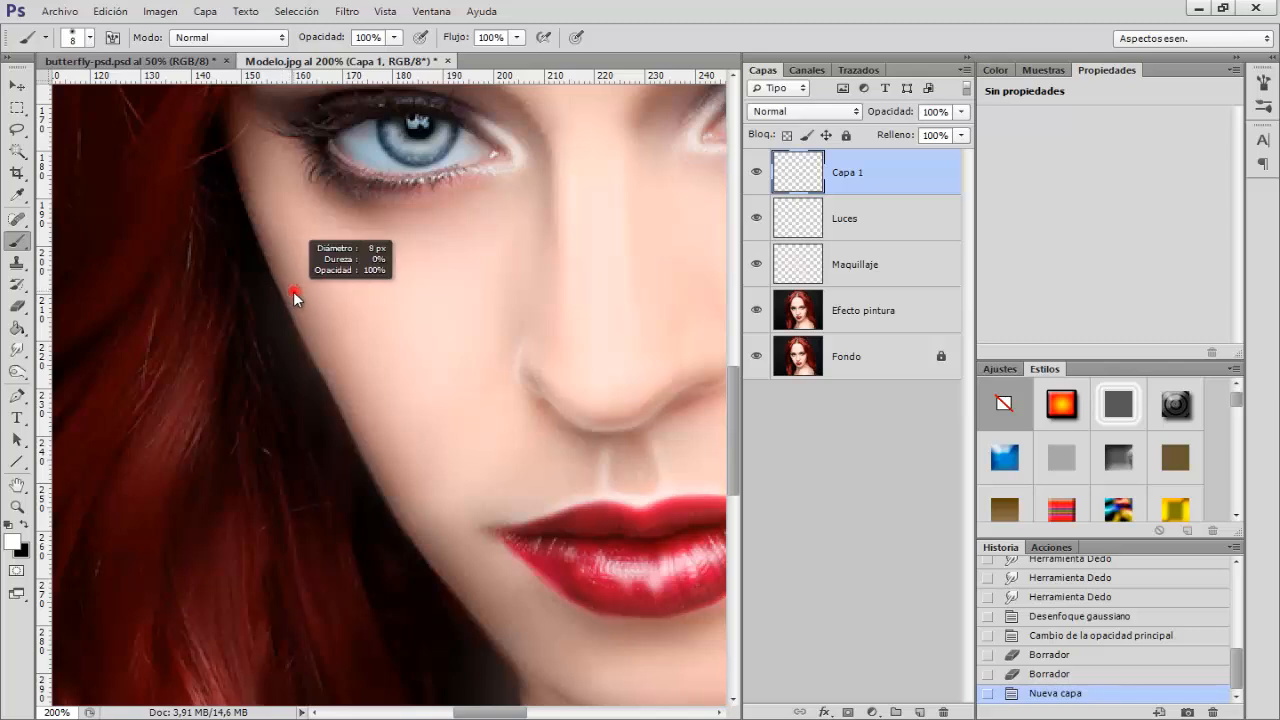
{"action": "right_click", "coordinate": [292, 291], "text": "alt"}
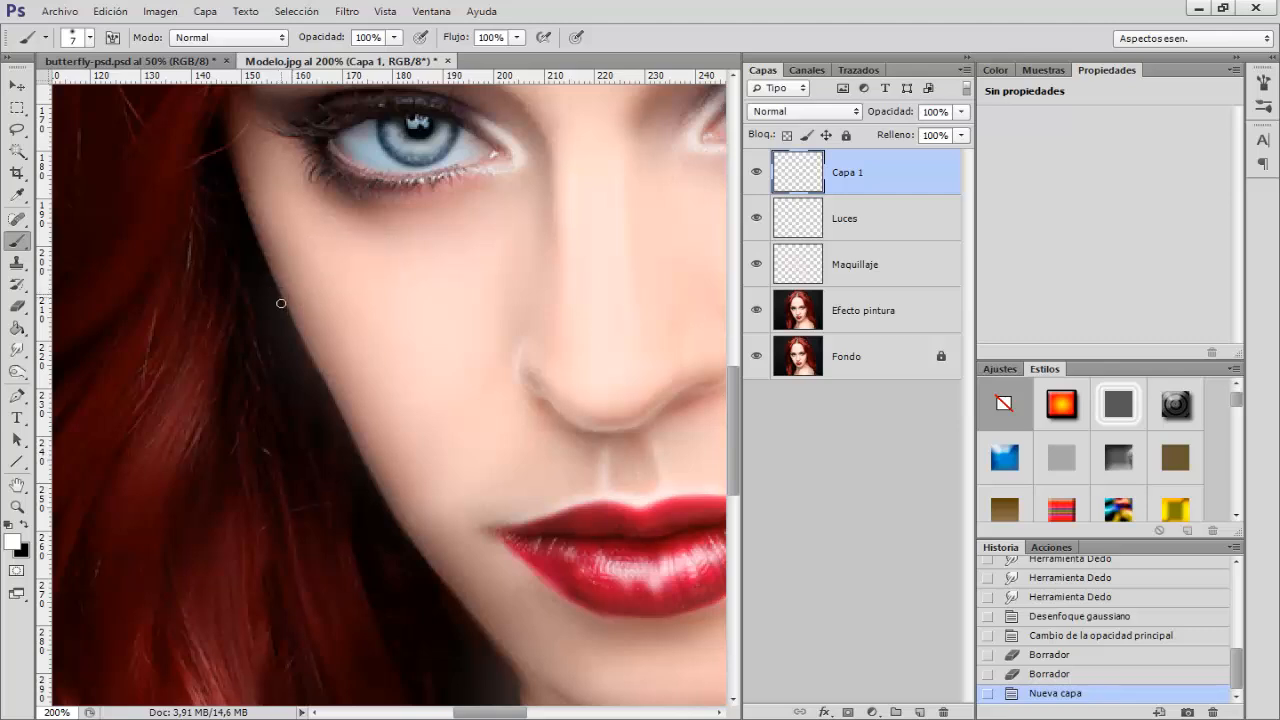
{"action": "left_click", "coordinate": [284, 303]}
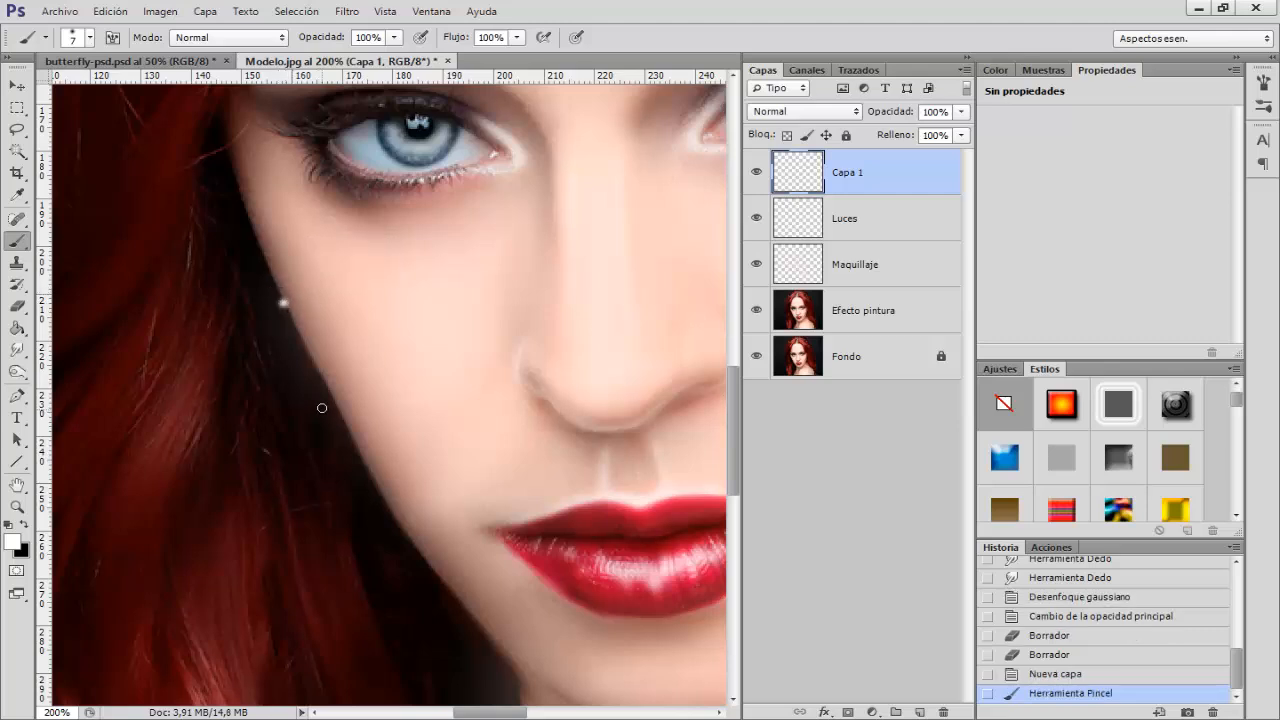
{"action": "left_click", "coordinate": [342, 415], "text": "shift"}
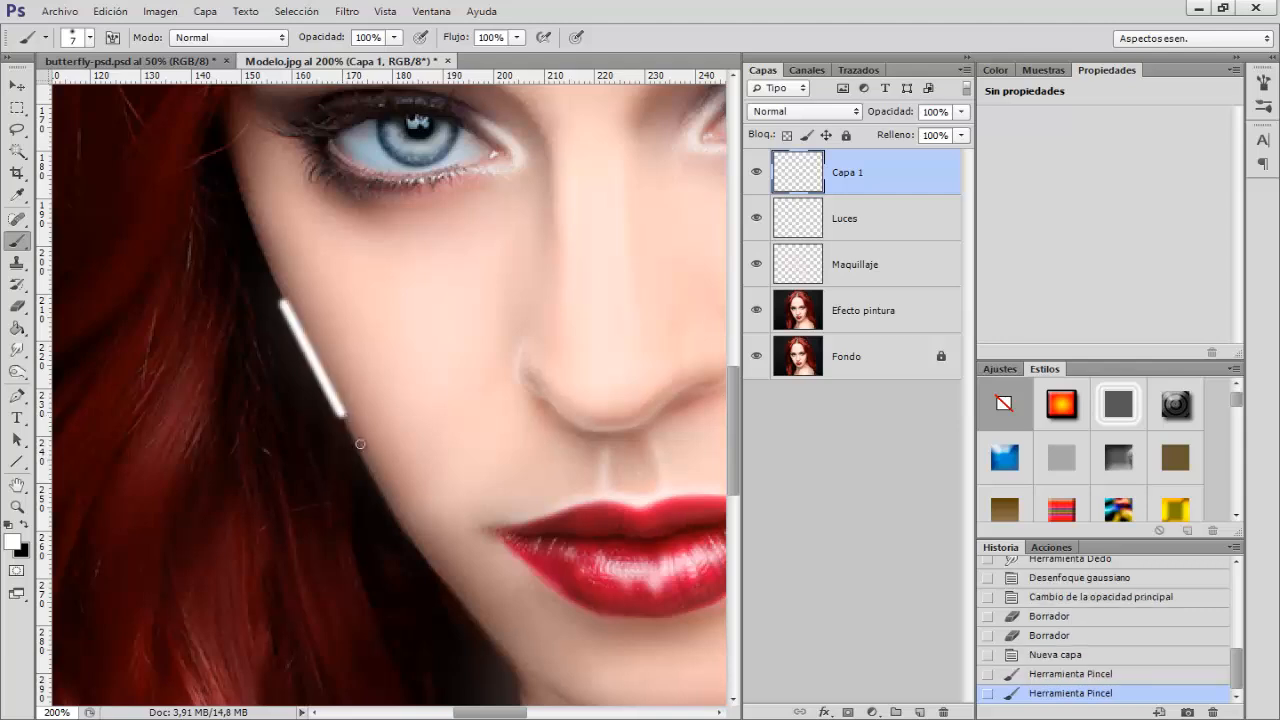
{"action": "left_click", "coordinate": [382, 490], "text": "shift"}
{"action": "left_click", "coordinate": [435, 570], "text": "shift"}
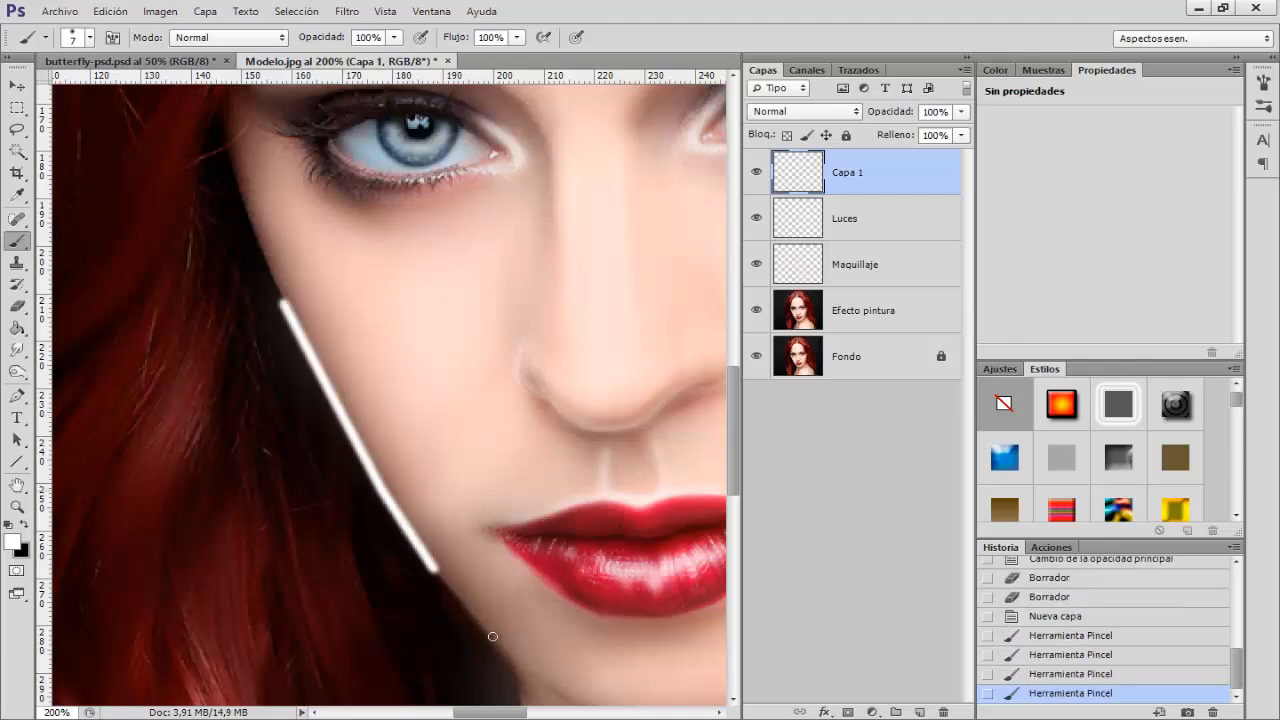
{"action": "left_click", "coordinate": [495, 638], "text": "shift"}
Extend the white 7 px line from the left jaw around the underside of the chin, following the face contour
{"action": "left_click_drag", "start_coordinate": [549, 694], "coordinate": [477, 562]}
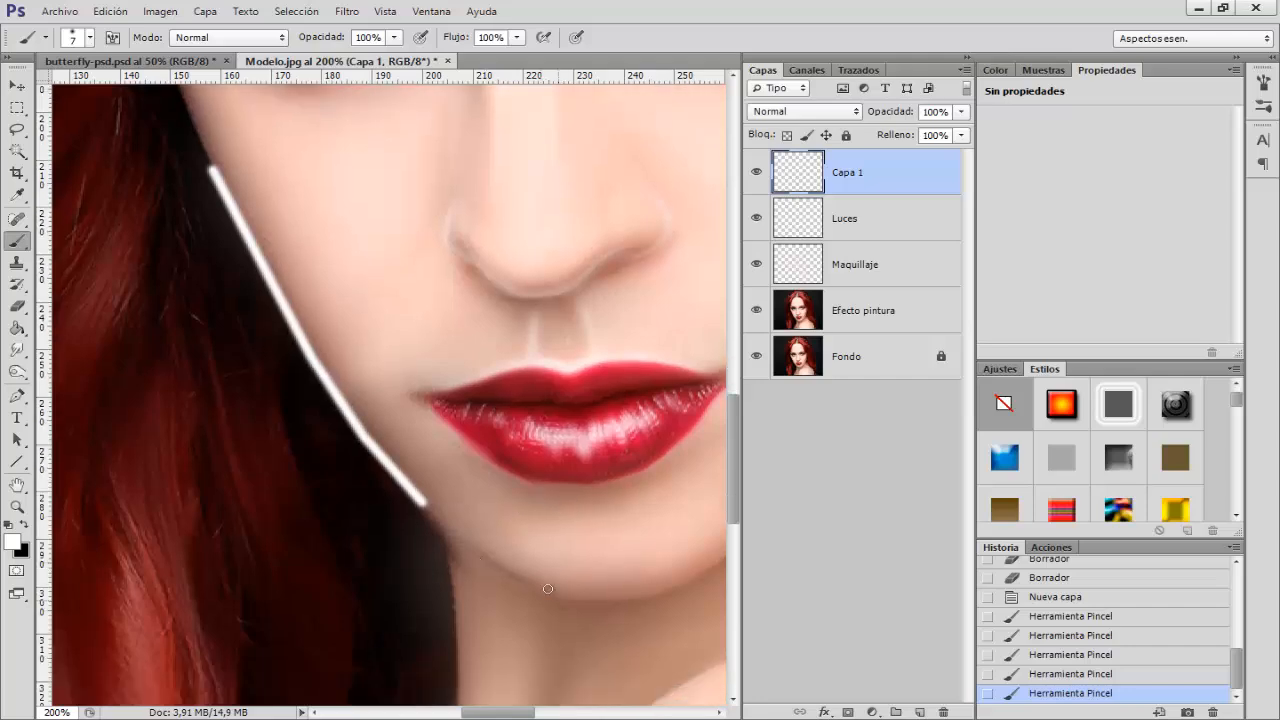
{"action": "key", "text": "ctrl+minus"}
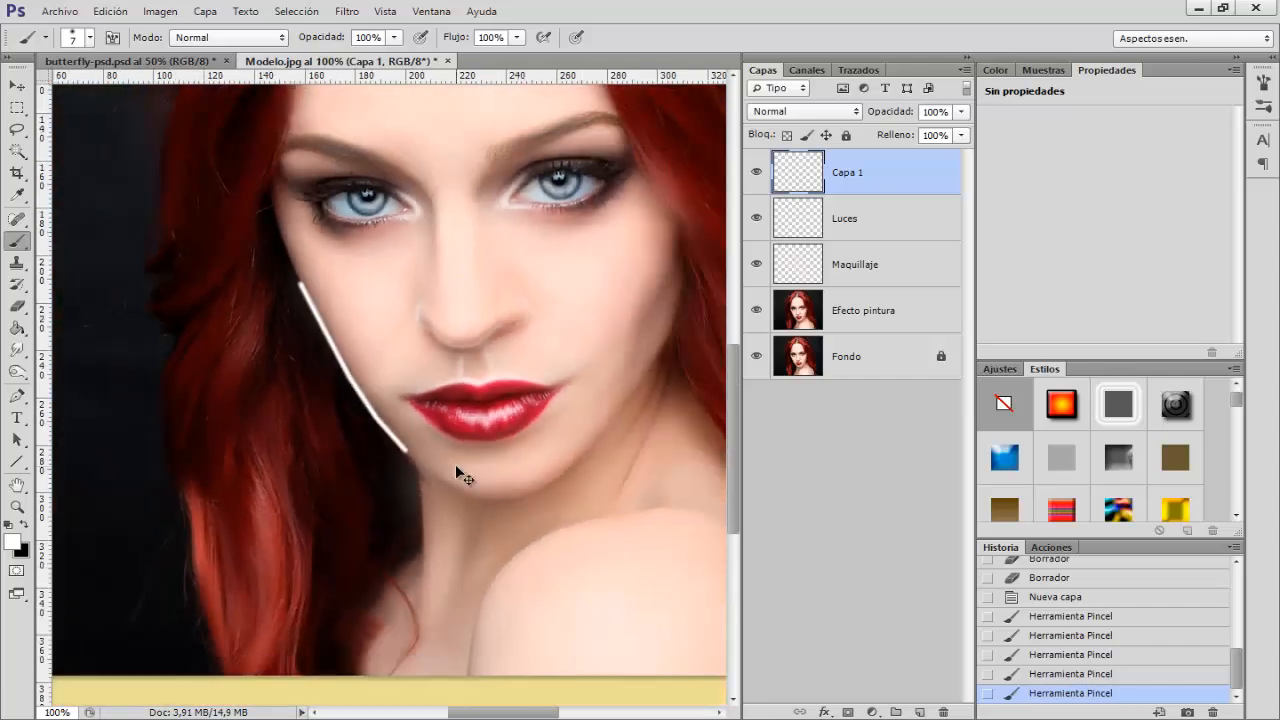
{"action": "key", "text": "ctrl+plus"}
{"action": "left_click", "coordinate": [508, 580], "text": "shift"}
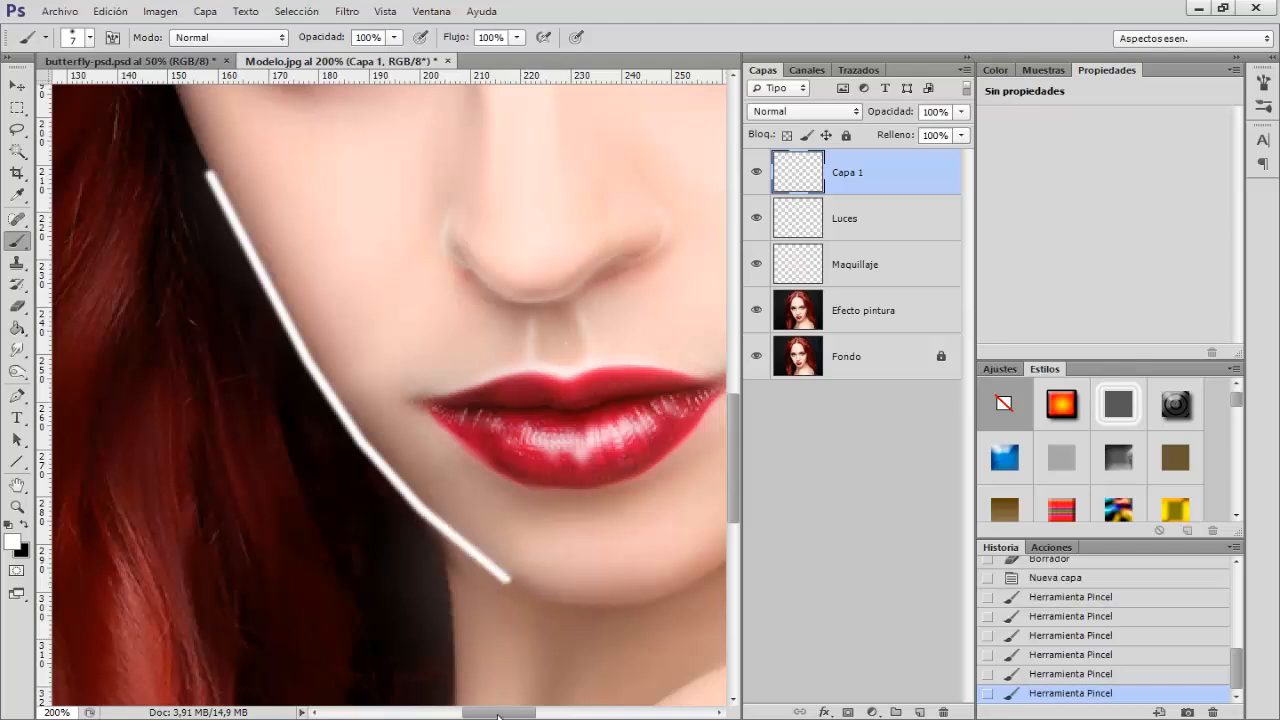
{"action": "left_click_drag", "start_coordinate": [498, 714], "coordinate": [514, 714]}
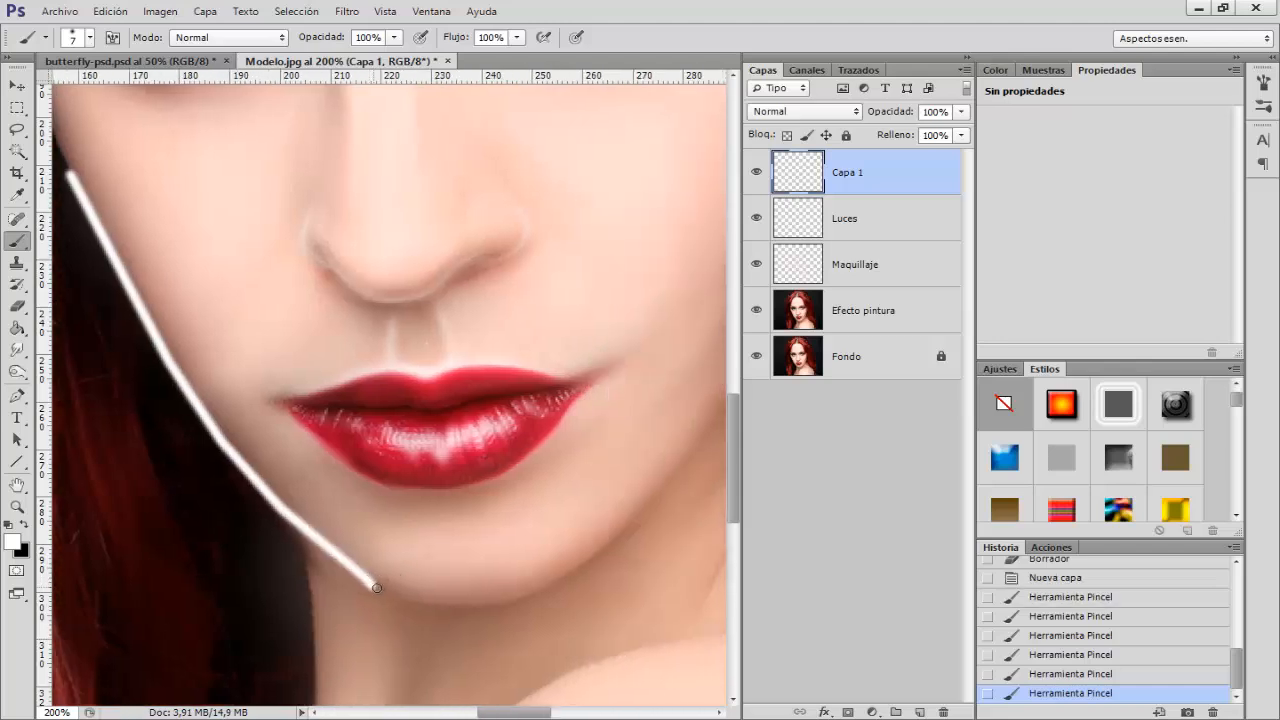
{"action": "left_click_drag", "start_coordinate": [376, 588], "coordinate": [407, 590]}
{"action": "key", "text": "ctrl+z"}
{"action": "left_click_drag", "start_coordinate": [402, 595], "coordinate": [525, 590]}
{"action": "scroll", "coordinate": [525, 712], "scroll_direction": "right", "scroll_amount": 5}
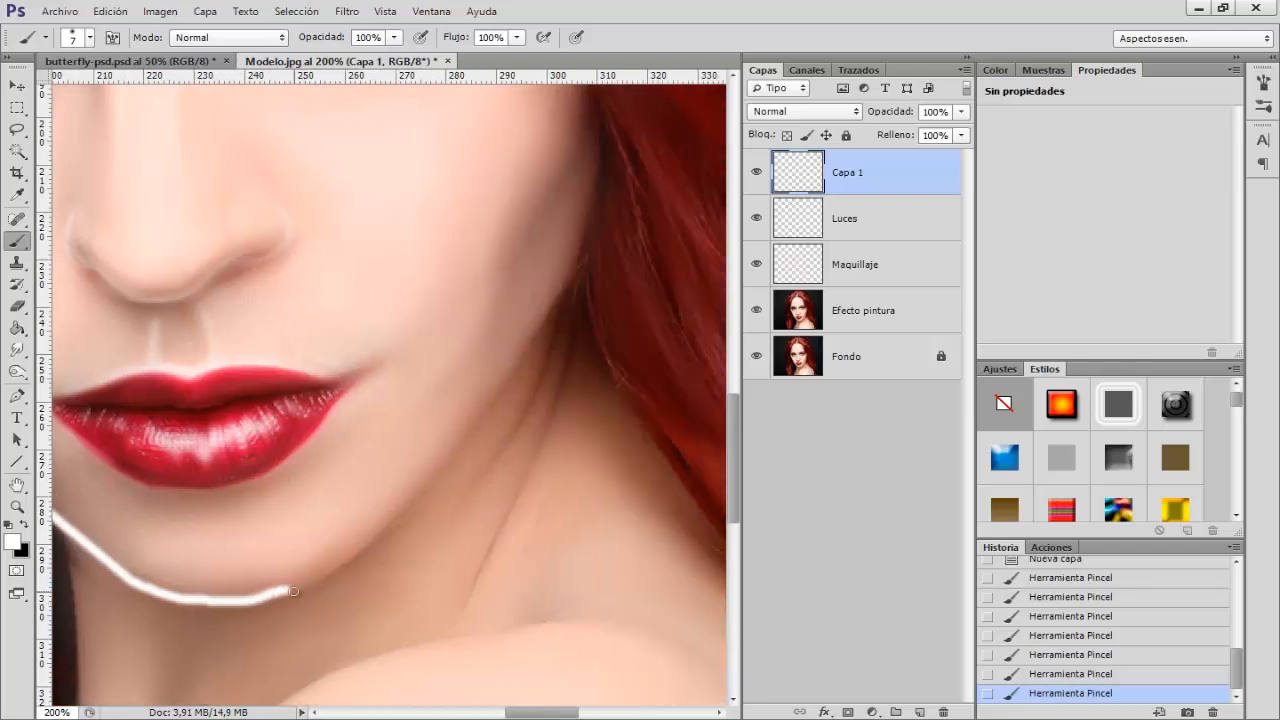
Continue the white line from the chin up the right jawline towards the neck and hair
{"action": "left_click_drag", "start_coordinate": [297, 588], "coordinate": [387, 531]}
{"action": "key", "text": "ctrl+z"}
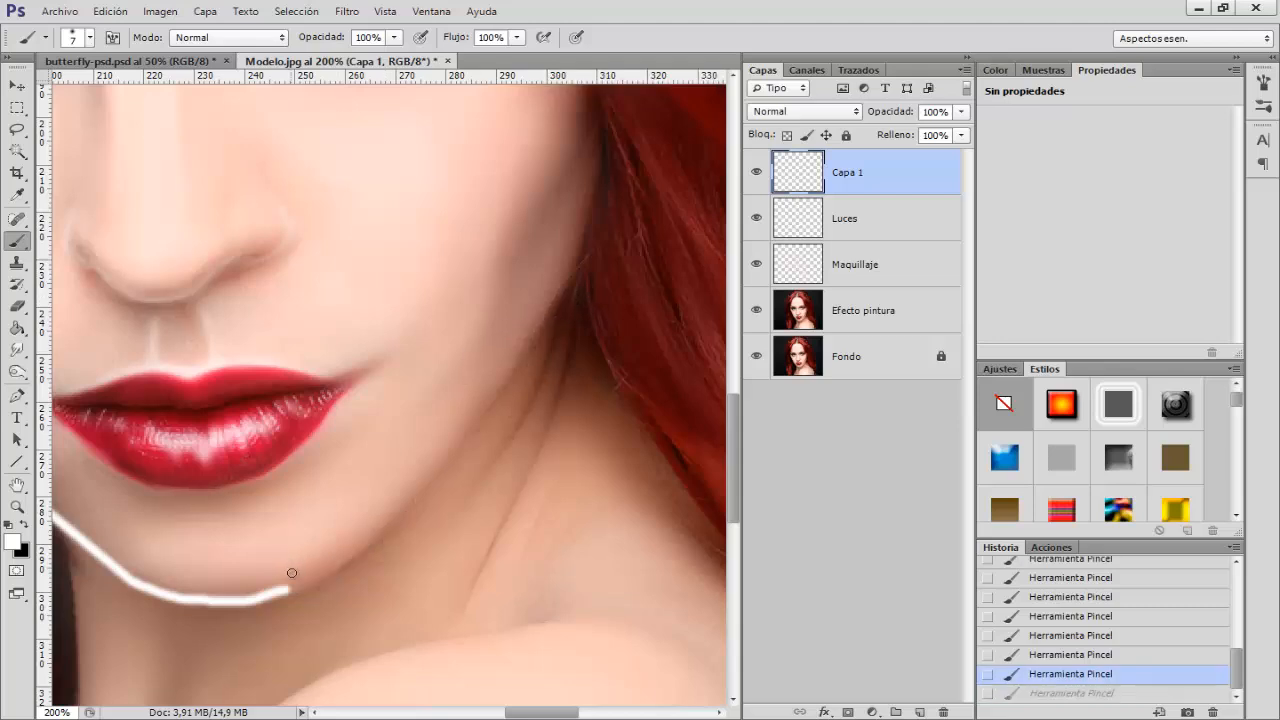
{"action": "left_click_drag", "start_coordinate": [291, 590], "coordinate": [377, 536]}
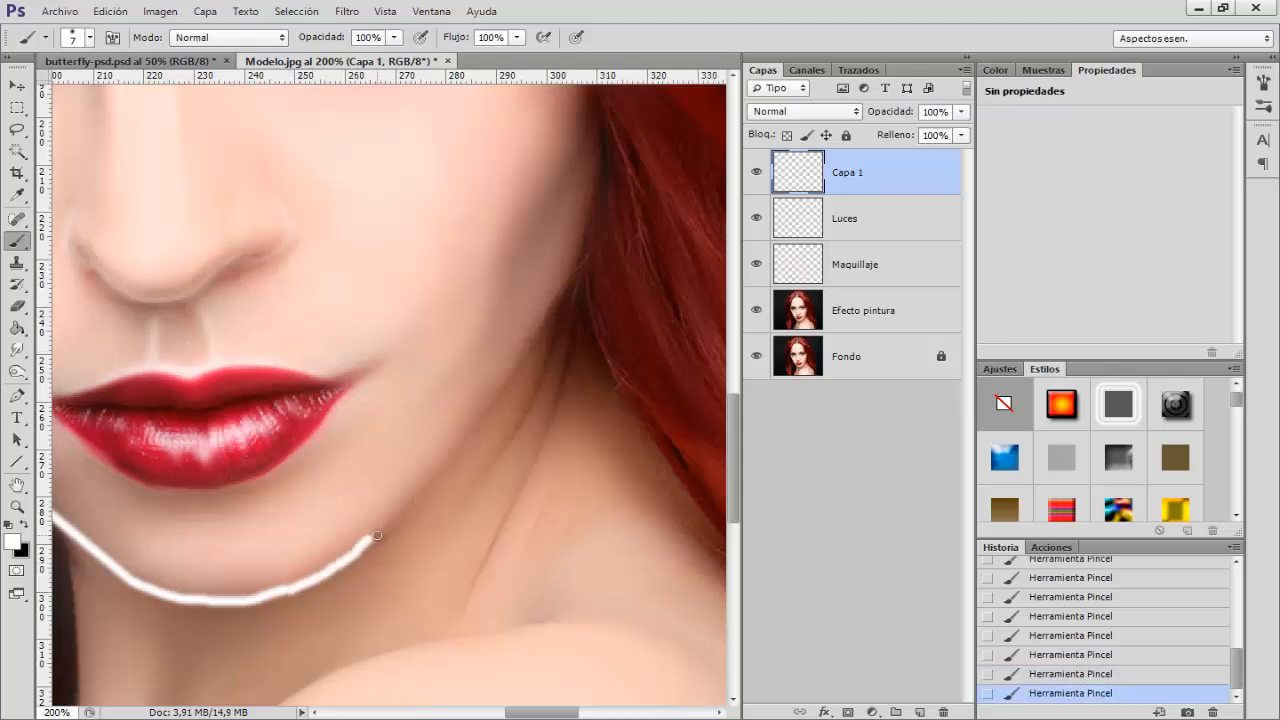
{"action": "left_click", "coordinate": [438, 466], "text": "shift"}
{"action": "left_click", "coordinate": [524, 353], "text": "shift"}
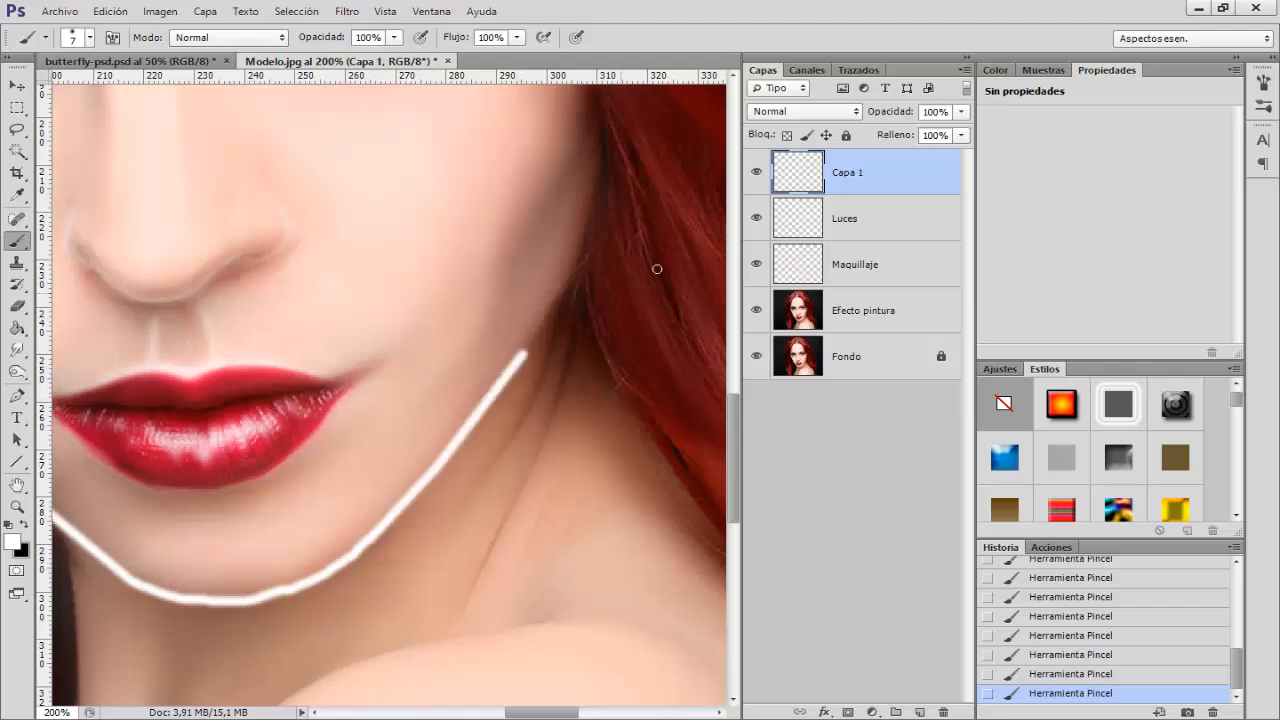
Taper the upper end of the right jawline stroke and smooth it down to the chin with a 12 px Smudge tool at 50% strength
{"action": "key", "text": "ctrl+minus"}
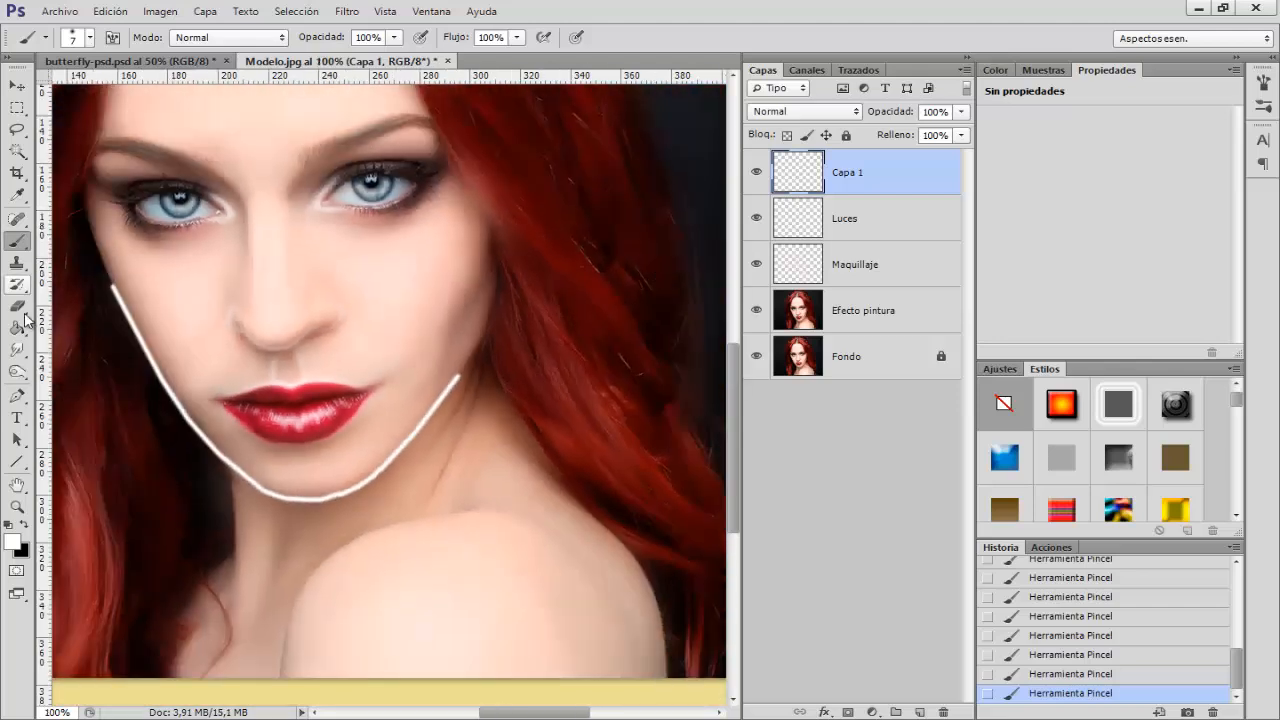
{"action": "left_click", "coordinate": [16, 349]}
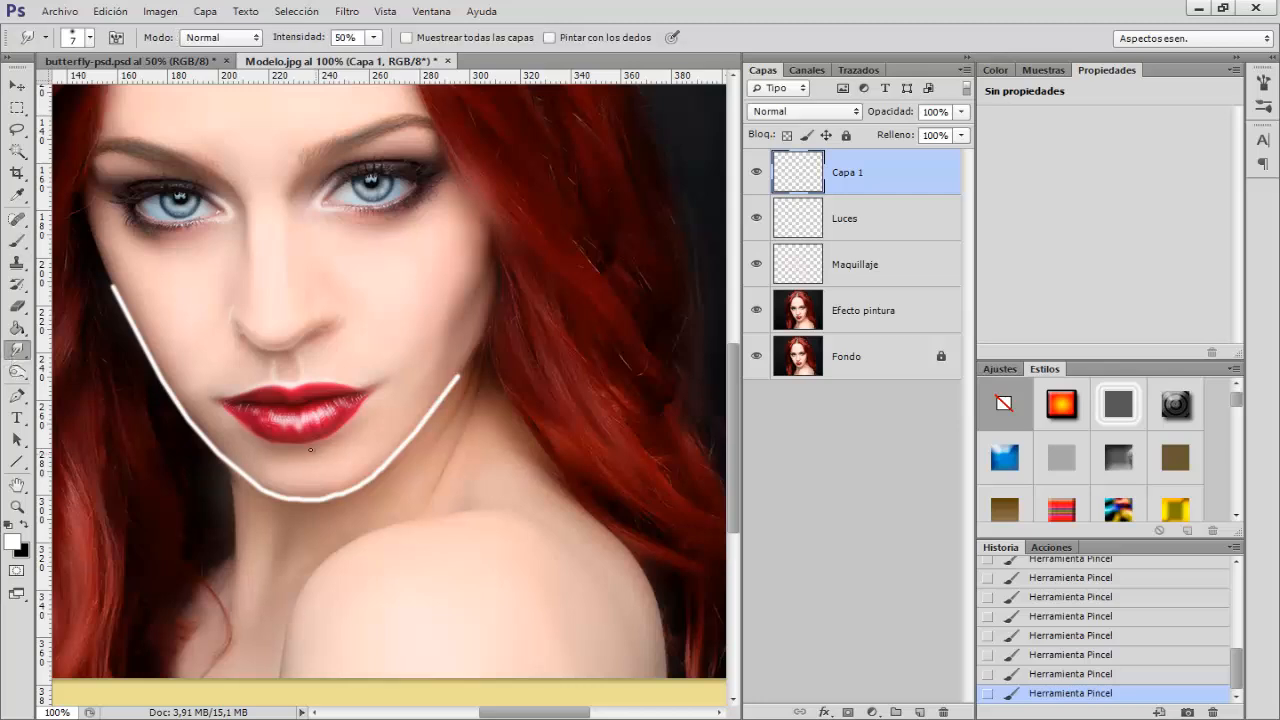
{"action": "key", "text": "ctrl+plus"}
{"action": "left_click_drag", "start_coordinate": [521, 360], "coordinate": [562, 306]}
{"action": "mouse_move", "coordinate": [475, 417]}
{"action": "left_mouse_down"}
{"action": "mouse_move", "coordinate": [411, 470]}
{"action": "mouse_move", "coordinate": [457, 450]}
{"action": "mouse_move", "coordinate": [373, 541]}
{"action": "mouse_move", "coordinate": [434, 495]}
{"action": "mouse_move", "coordinate": [395, 530]}
{"action": "mouse_move", "coordinate": [406, 505]}
{"action": "mouse_move", "coordinate": [386, 540]}
{"action": "mouse_move", "coordinate": [323, 587]}
{"action": "mouse_move", "coordinate": [343, 573]}
{"action": "mouse_move", "coordinate": [276, 602]}
{"action": "left_mouse_up"}
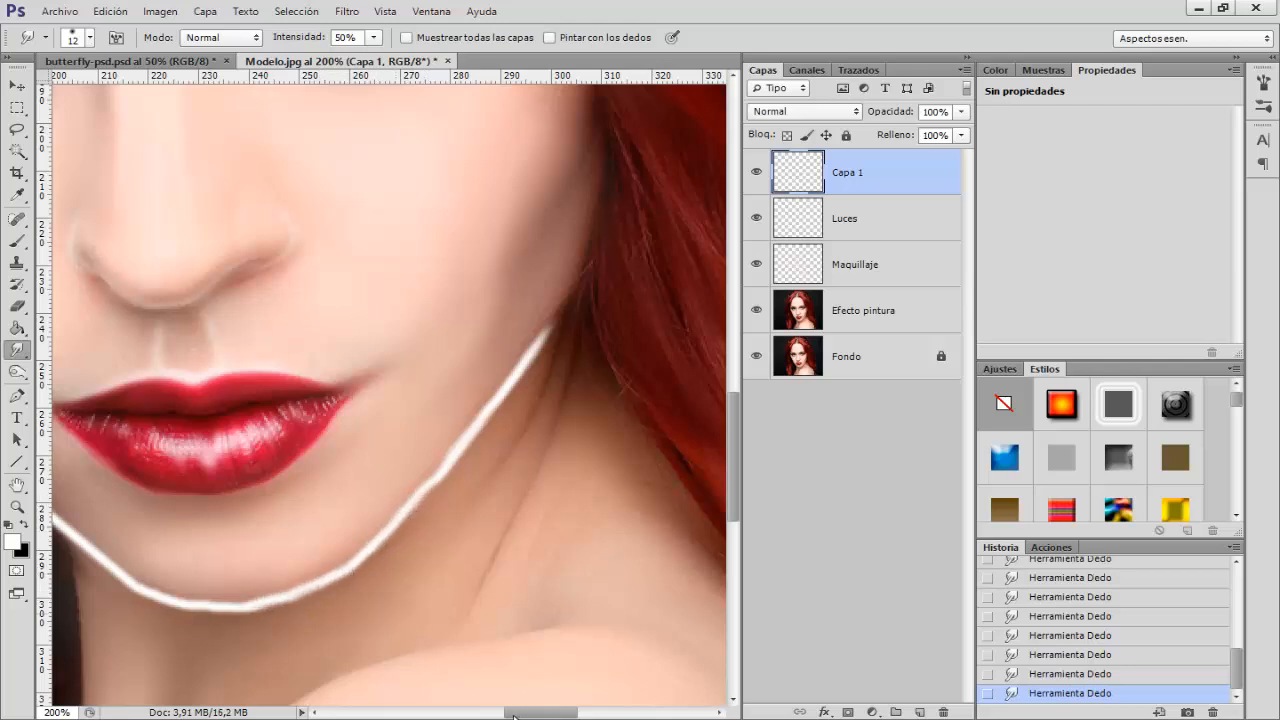
Smudge the left cheek line's upper end into a fine point and smooth the stroke down the jaw to the chin
{"action": "left_click_drag", "start_coordinate": [514, 716], "coordinate": [491, 716]}
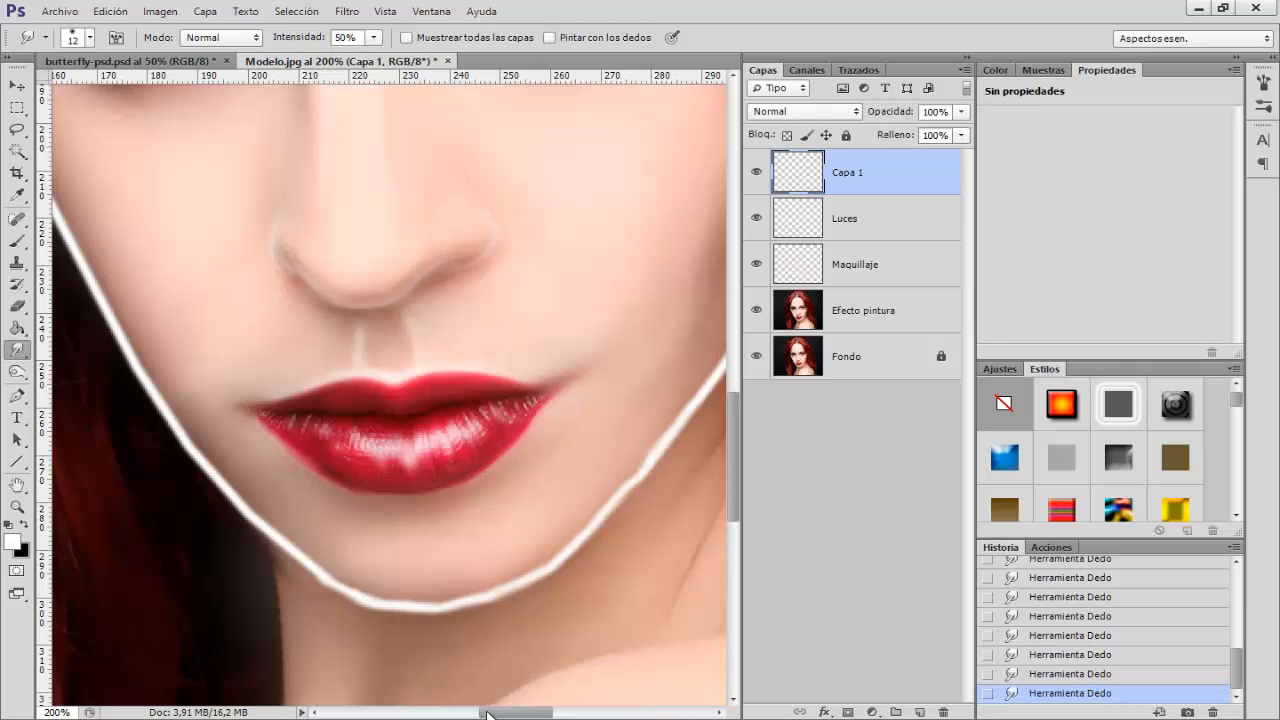
{"action": "left_click_drag", "start_coordinate": [487, 713], "coordinate": [445, 713]}
{"action": "left_click_drag", "start_coordinate": [423, 189], "coordinate": [402, 134]}
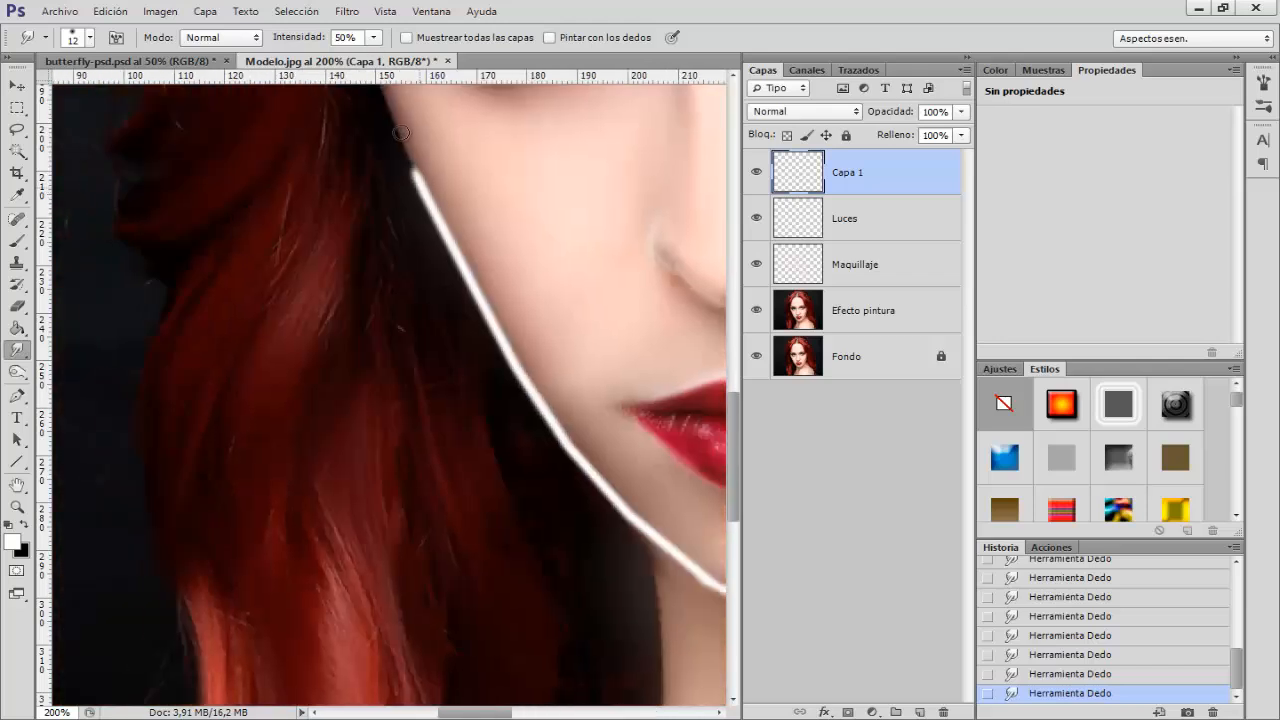
{"action": "left_click_drag", "start_coordinate": [424, 189], "coordinate": [392, 108]}
{"action": "left_click_drag", "start_coordinate": [450, 238], "coordinate": [498, 309]}
{"action": "key", "text": "ctrl+z"}
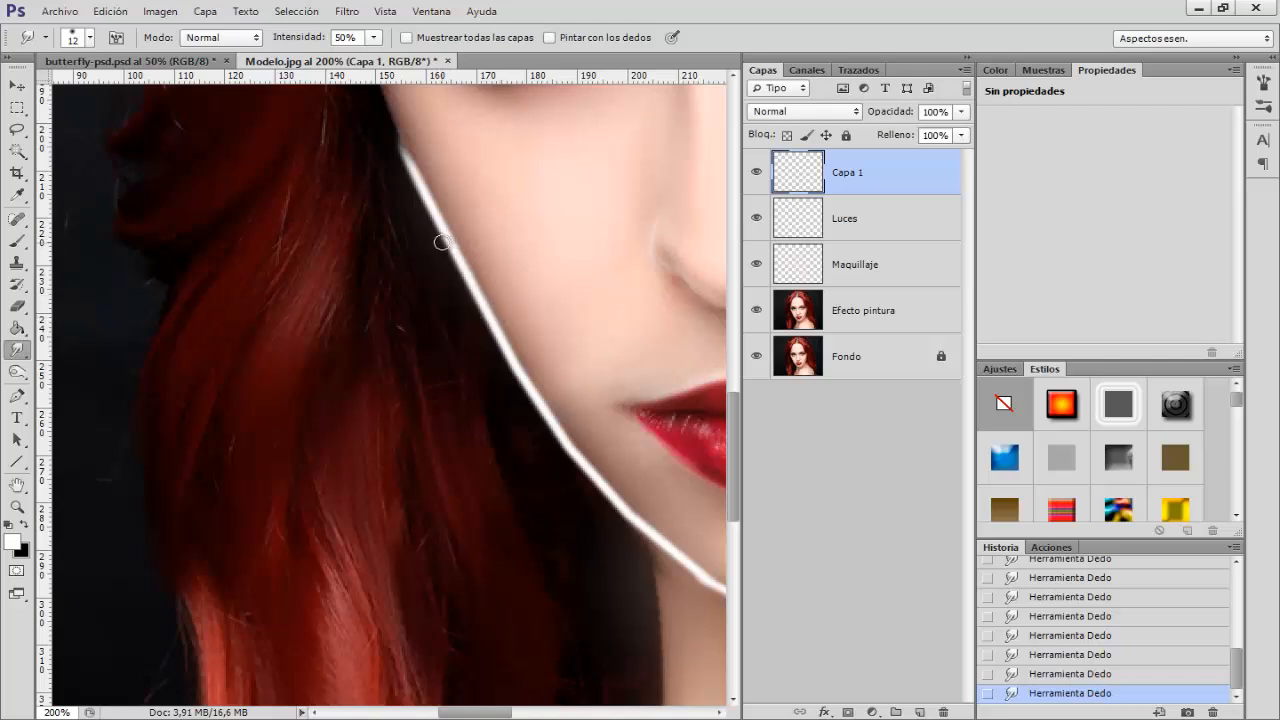
{"action": "left_click_drag", "start_coordinate": [447, 242], "coordinate": [571, 451]}
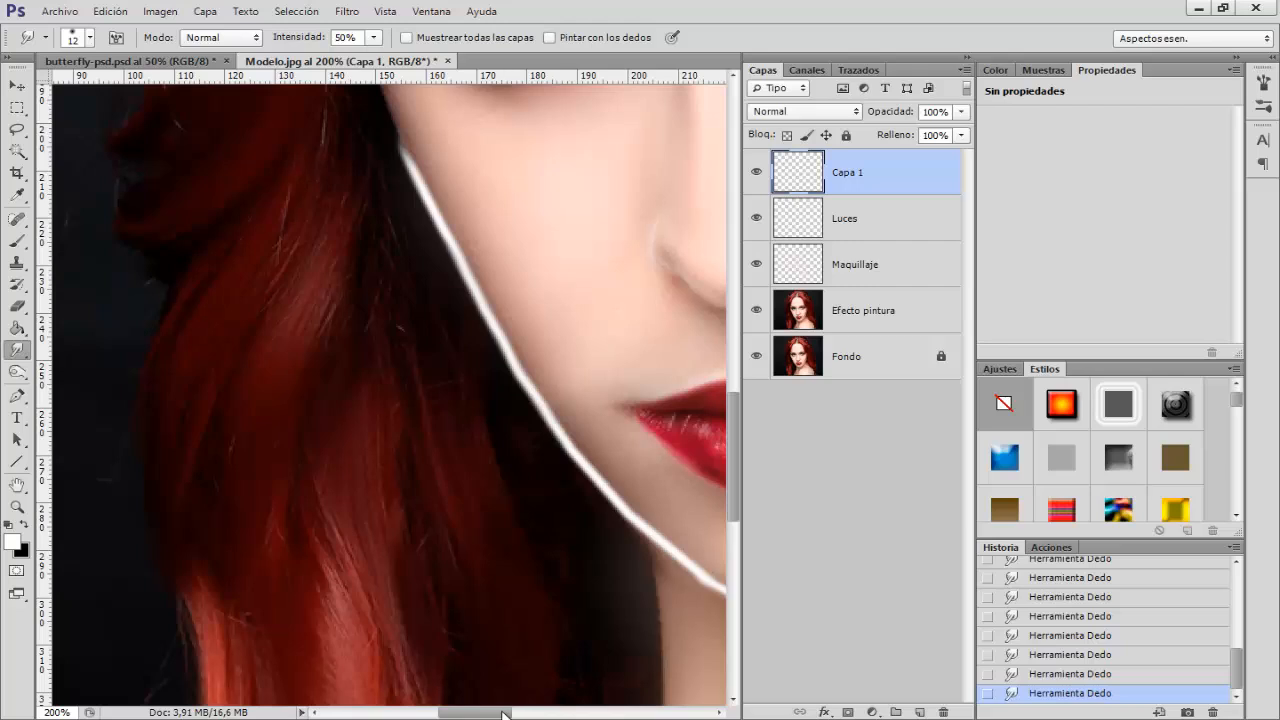
{"action": "left_click_drag", "start_coordinate": [503, 713], "coordinate": [531, 713]}
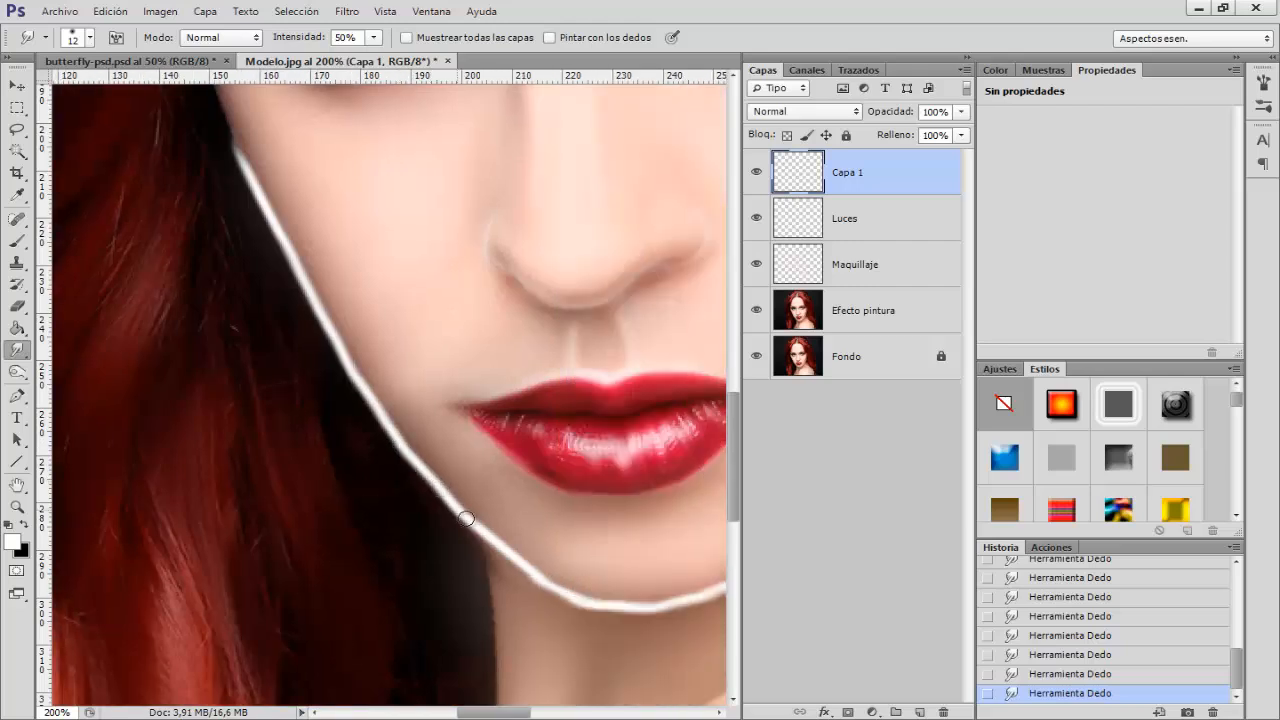
{"action": "left_click_drag", "start_coordinate": [466, 518], "coordinate": [544, 582]}
{"action": "key", "text": "ctrl+minus"}
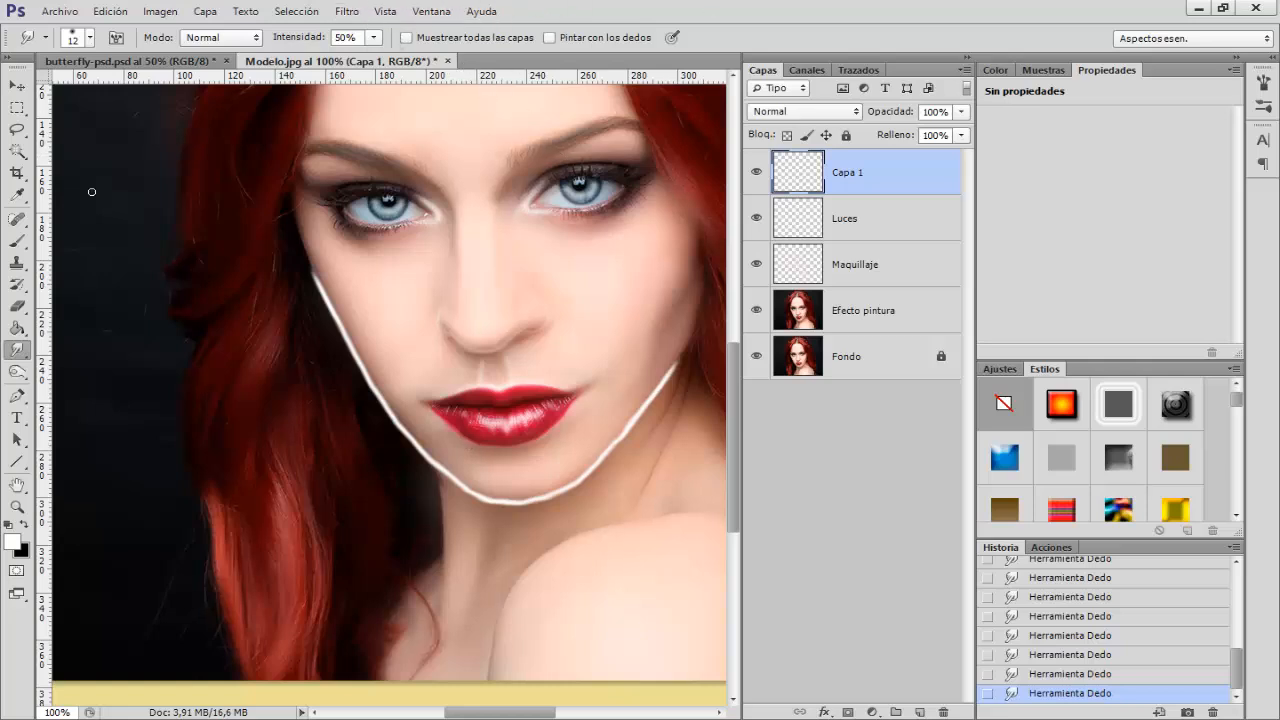
Paint a white 7 px Brush line along the shoulder's upper contour and down its inner edge towards the bottom of the photo
{"action": "left_click", "coordinate": [17, 241]}
{"action": "key", "text": "ctrl+plus"}
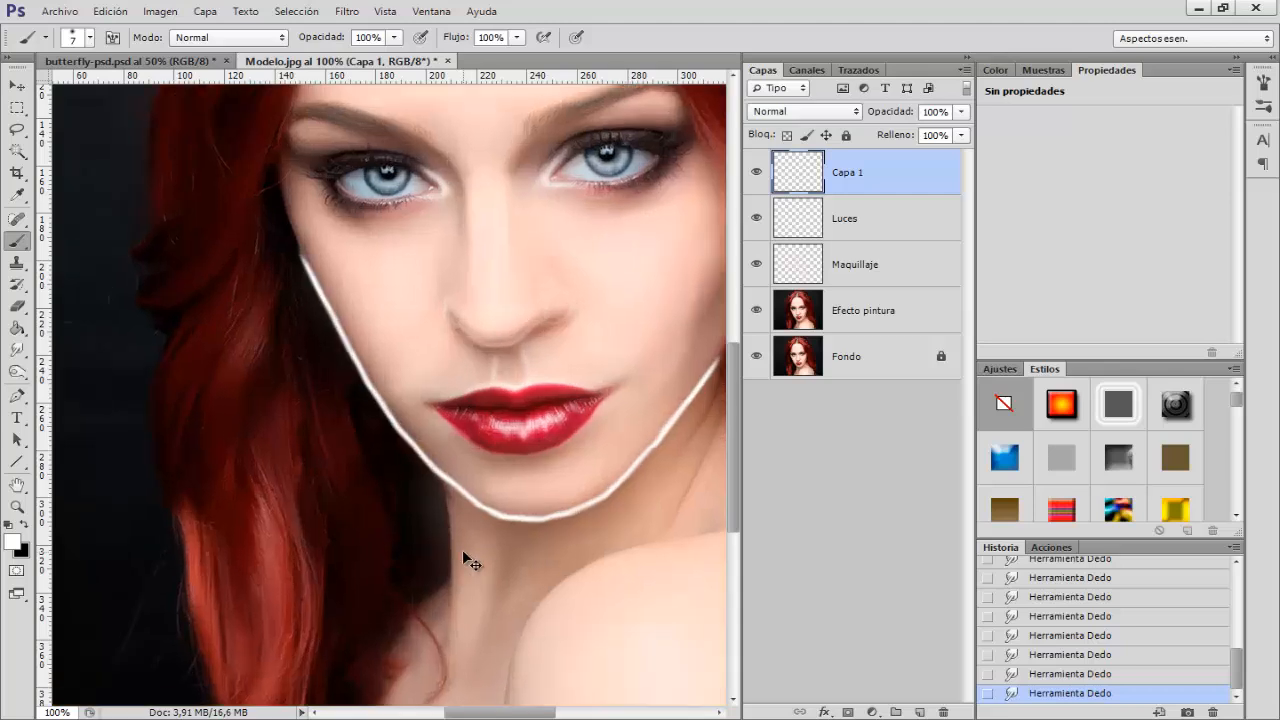
{"action": "scroll", "coordinate": [463, 550], "scroll_direction": "down", "scroll_amount": 4}
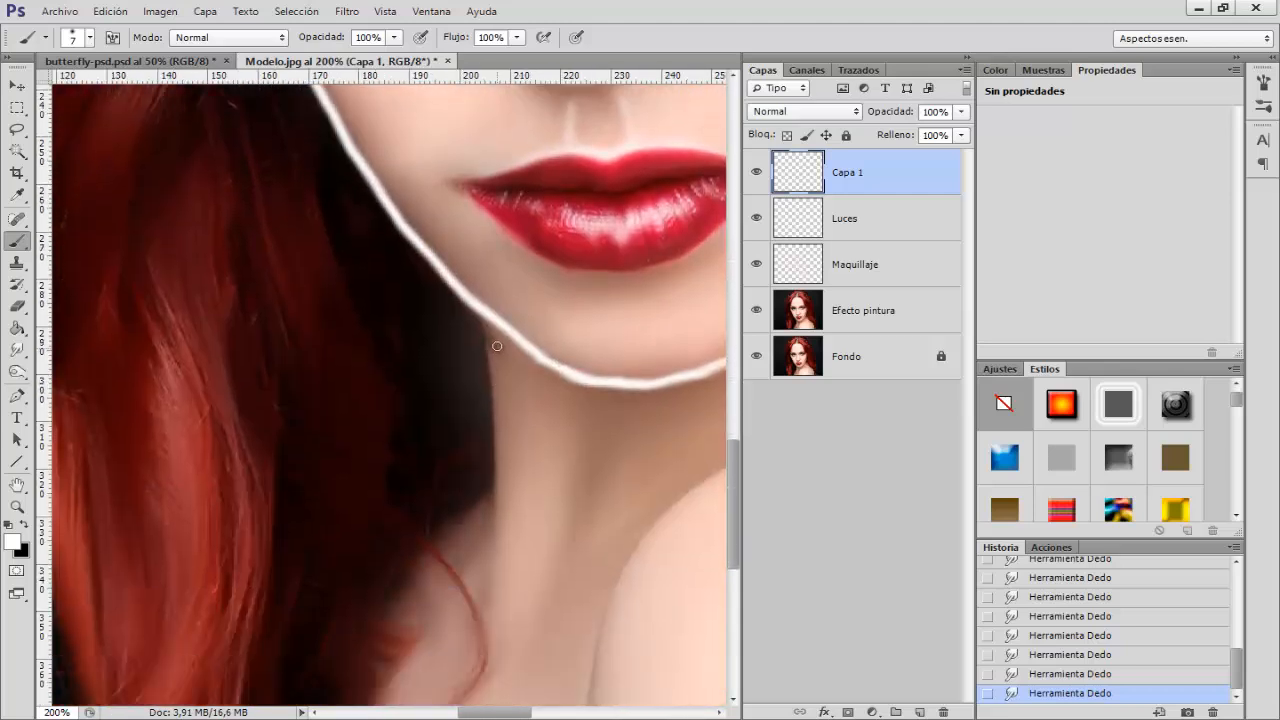
{"action": "left_click_drag", "start_coordinate": [484, 714], "coordinate": [509, 714]}
{"action": "key", "text": "ctrl+minus"}
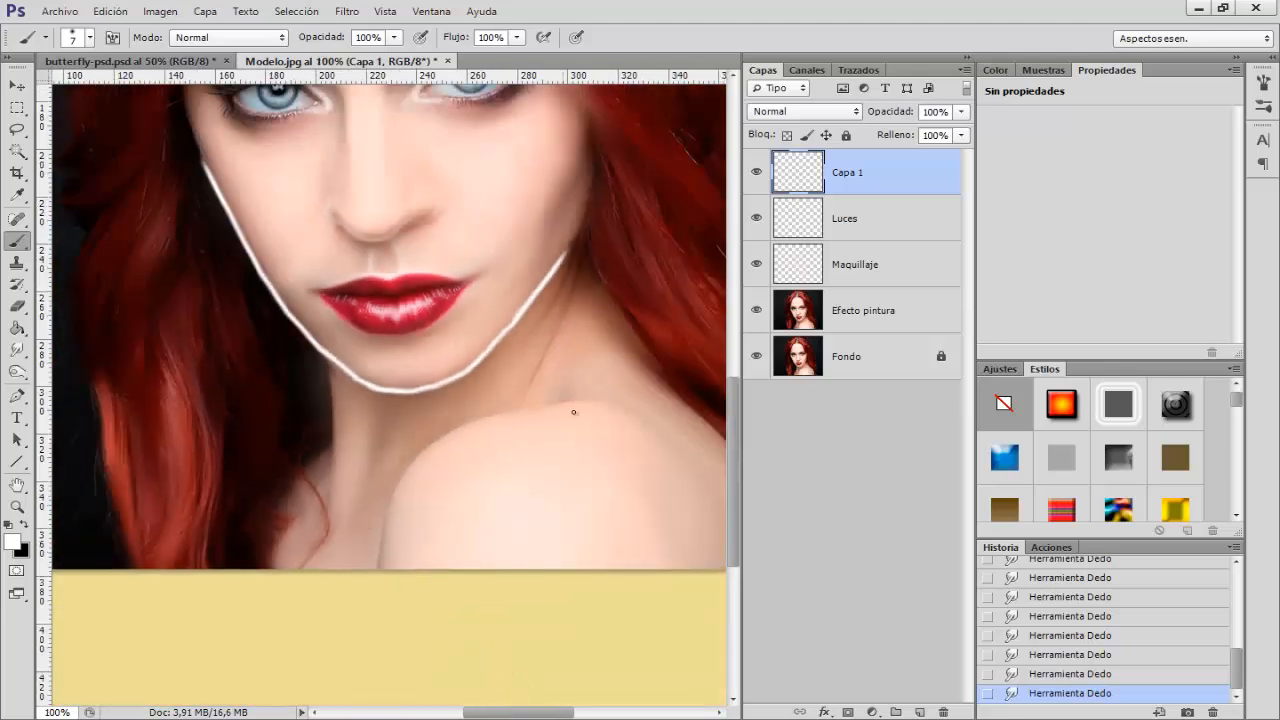
{"action": "key", "text": "ctrl+plus"}
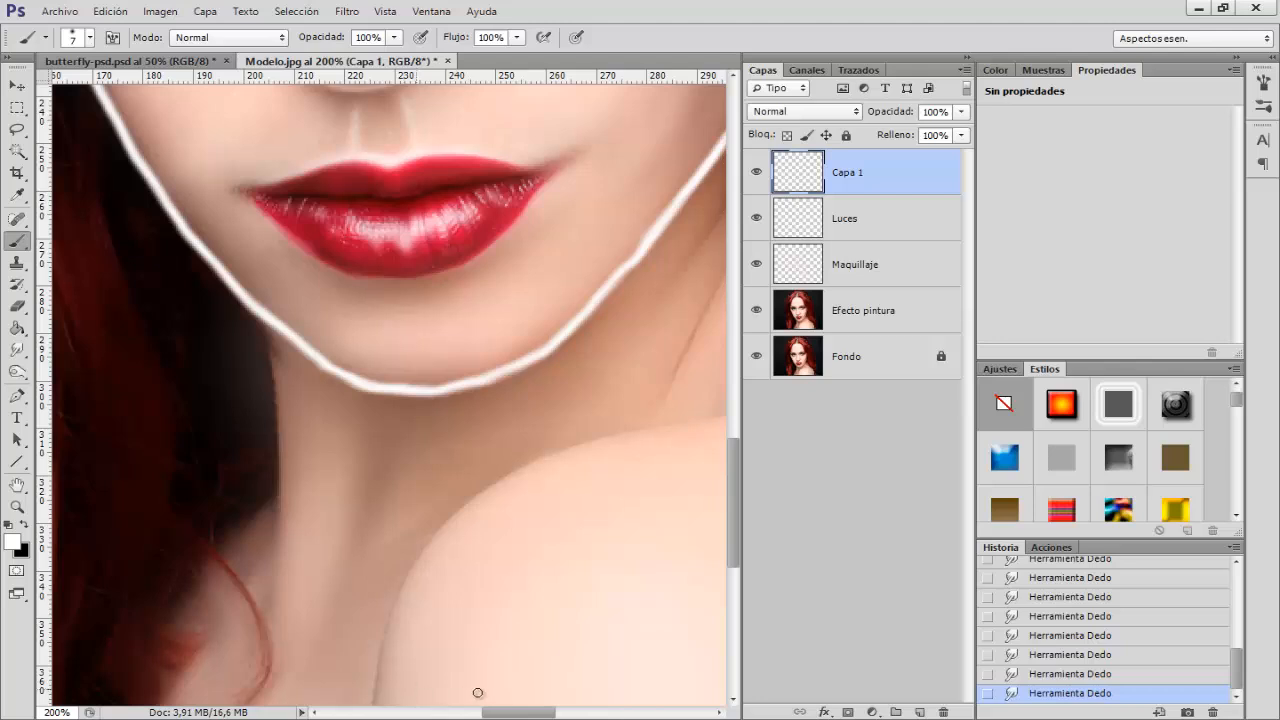
{"action": "left_click_drag", "start_coordinate": [494, 716], "coordinate": [512, 716]}
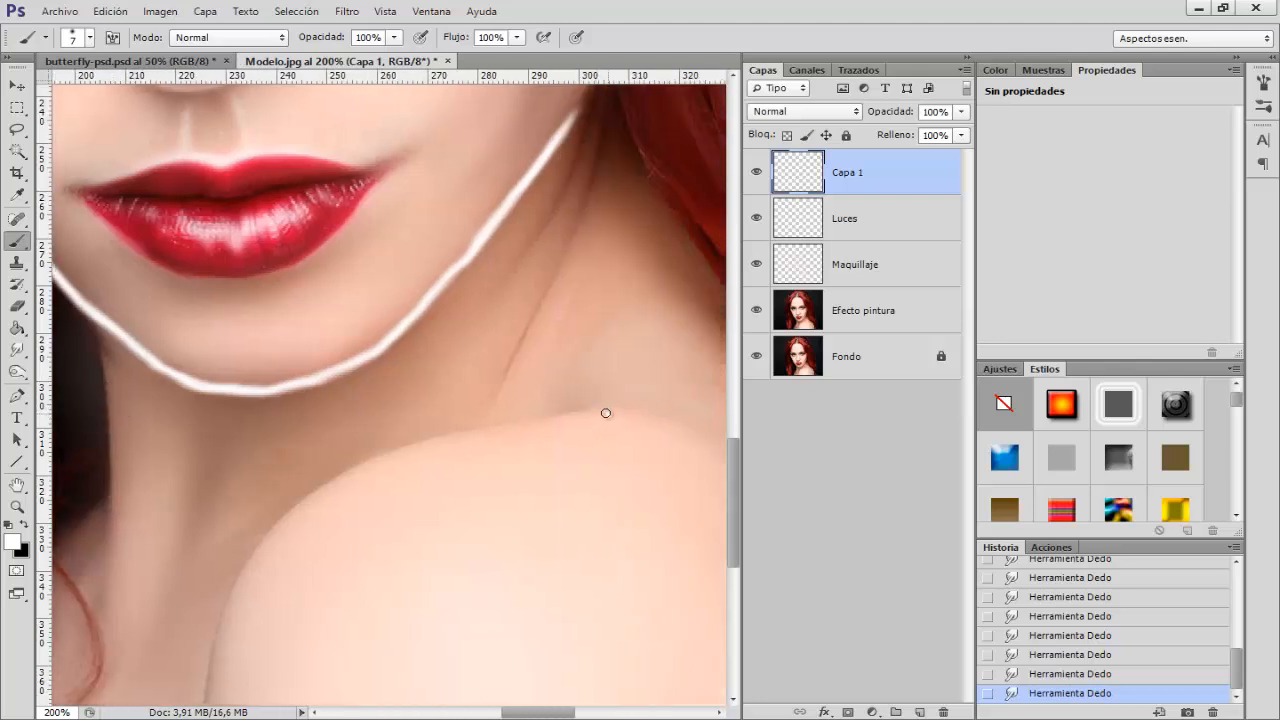
{"action": "mouse_move", "coordinate": [551, 417]}
{"action": "left_mouse_down"}
{"action": "mouse_move", "coordinate": [389, 453]}
{"action": "mouse_move", "coordinate": [296, 500]}
{"action": "left_mouse_up"}
{"action": "scroll", "coordinate": [297, 439], "scroll_direction": "down", "scroll_amount": 2}
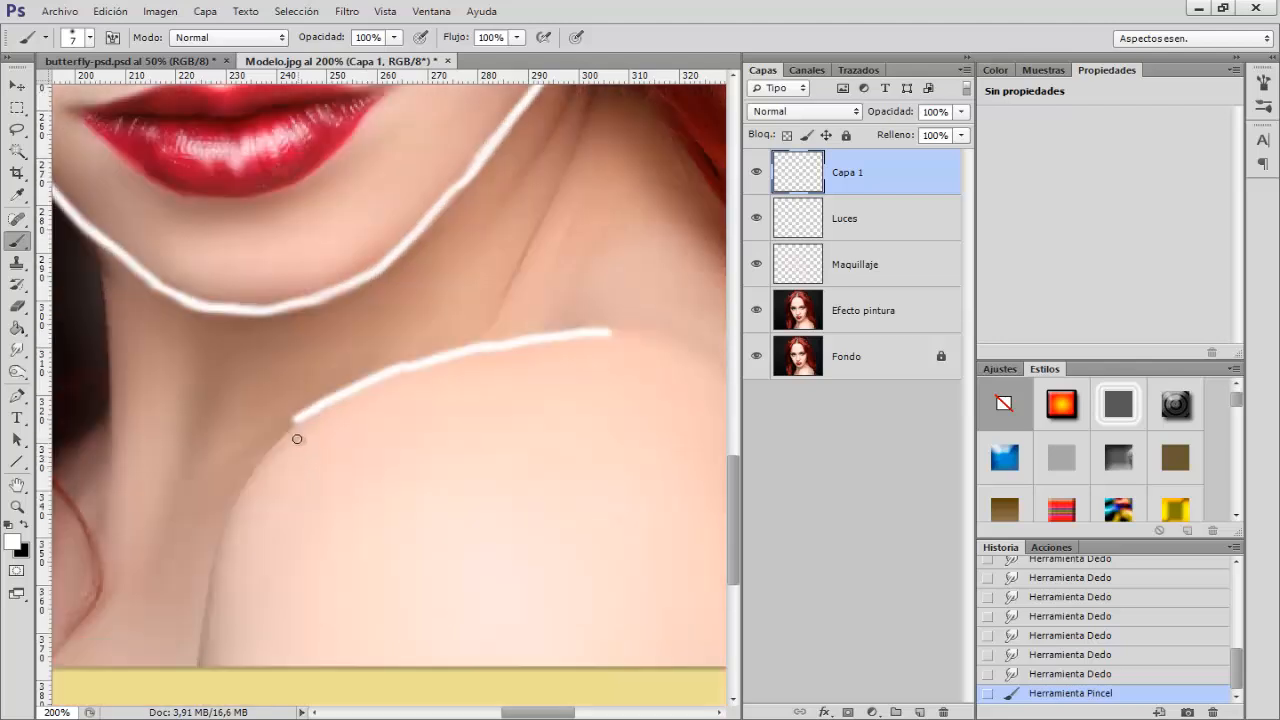
{"action": "mouse_move", "coordinate": [289, 426]}
{"action": "left_mouse_down"}
{"action": "mouse_move", "coordinate": [238, 496]}
{"action": "mouse_move", "coordinate": [200, 616]}
{"action": "left_mouse_up"}
Taper both ends of the white shoulder line and smooth its curve with the 12 px Smudge tool at 50% strength
{"action": "left_click", "coordinate": [16, 350]}
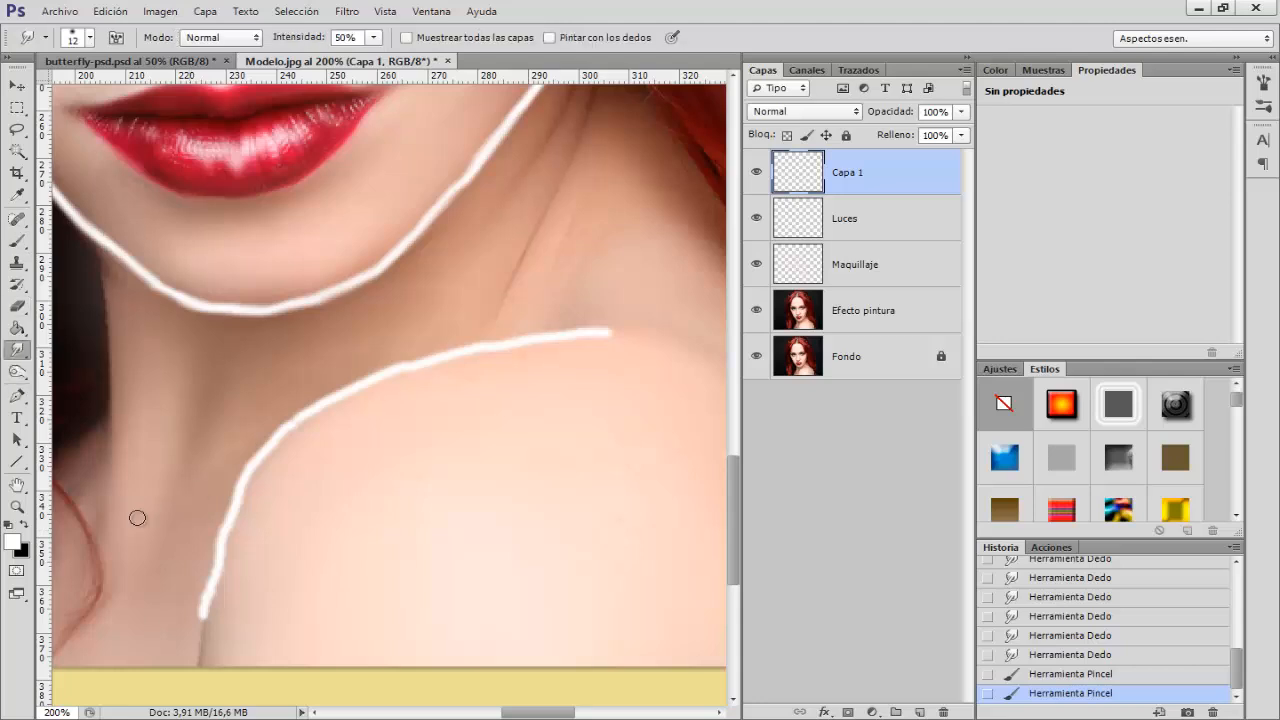
{"action": "left_click_drag", "start_coordinate": [203, 613], "coordinate": [199, 661]}
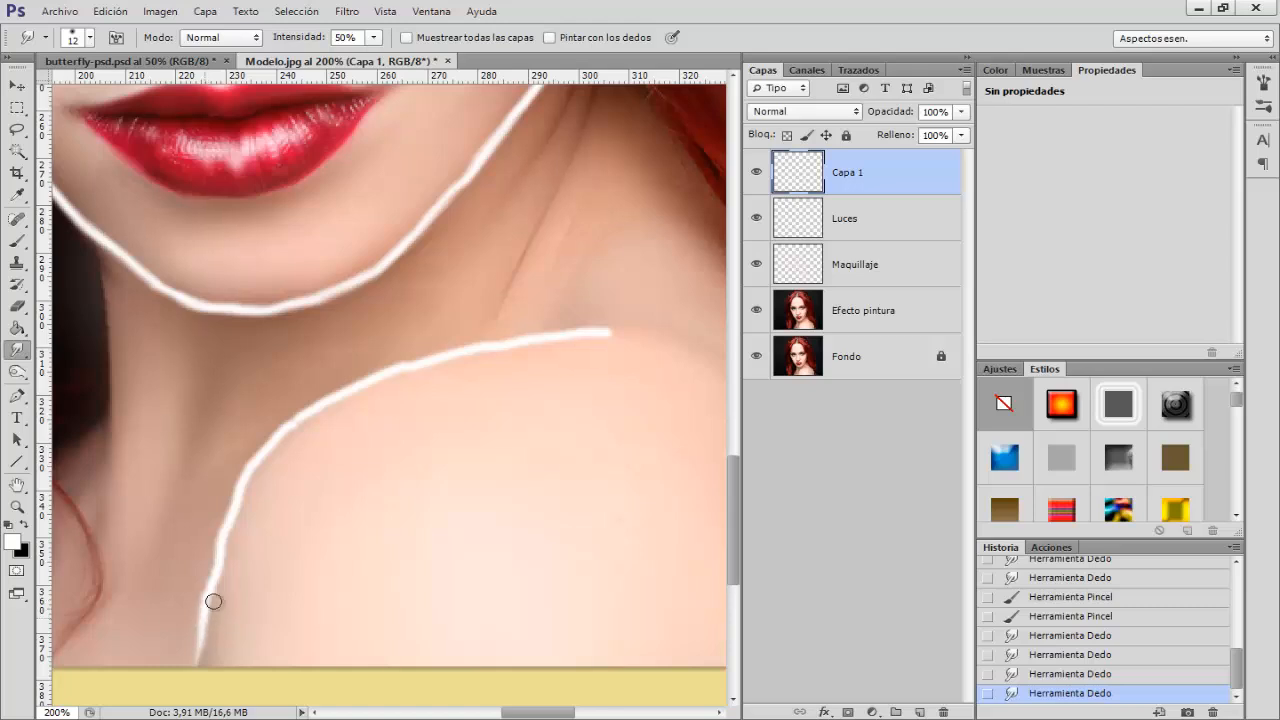
{"action": "left_click_drag", "start_coordinate": [233, 557], "coordinate": [211, 580]}
{"action": "left_click_drag", "start_coordinate": [228, 534], "coordinate": [214, 564]}
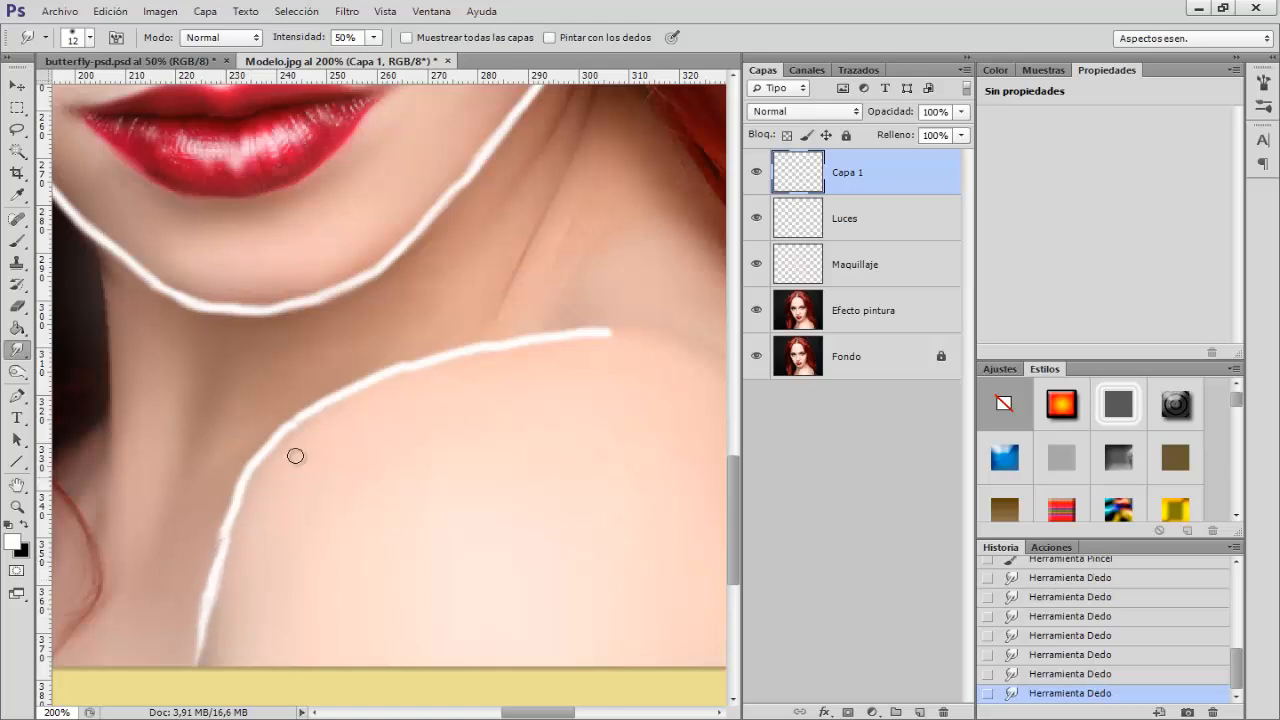
{"action": "left_click_drag", "start_coordinate": [235, 523], "coordinate": [221, 545]}
{"action": "mouse_move", "coordinate": [249, 458]}
{"action": "left_mouse_down"}
{"action": "mouse_move", "coordinate": [236, 498]}
{"action": "mouse_move", "coordinate": [303, 417]}
{"action": "mouse_move", "coordinate": [366, 375]}
{"action": "mouse_move", "coordinate": [603, 329]}
{"action": "mouse_move", "coordinate": [640, 343]}
{"action": "mouse_move", "coordinate": [603, 331]}
{"action": "left_mouse_up"}
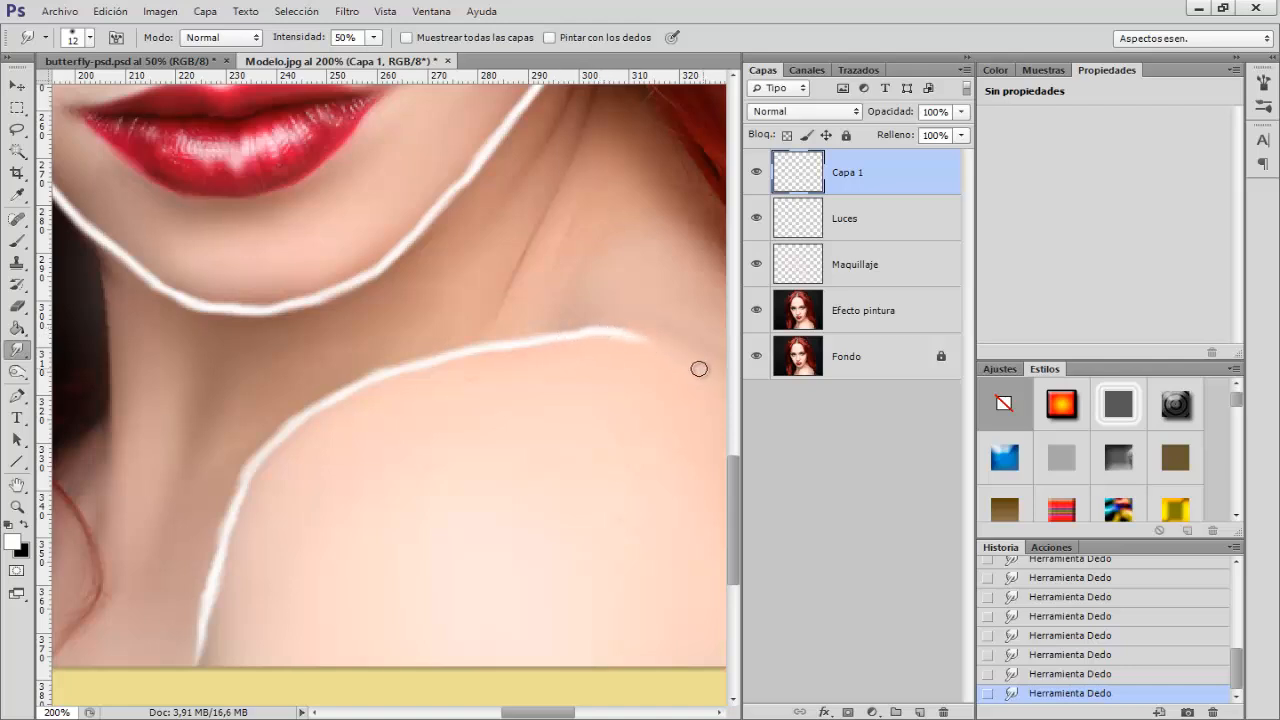
{"action": "key", "text": "ctrl+minus"}
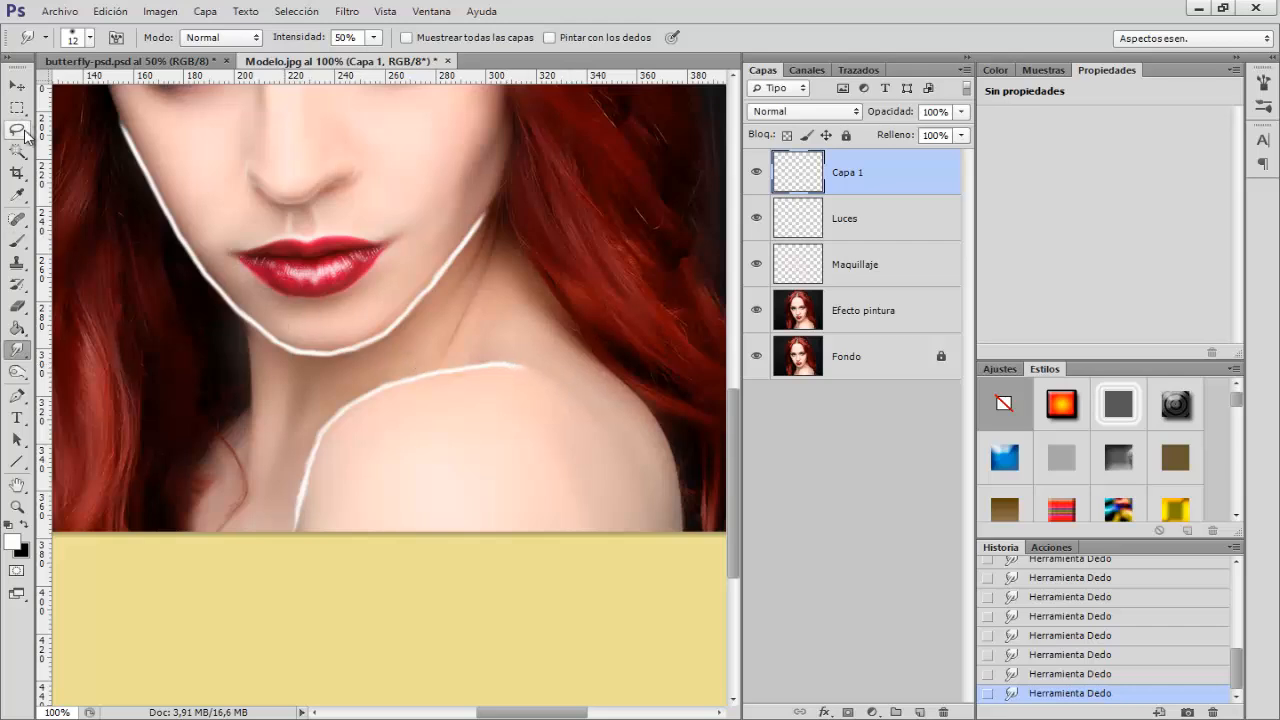
Apply a Gaussian blur of 3.3 pixels to the white contour lines and lower their layer's opacity to 50%
{"action": "left_click", "coordinate": [350, 12]}
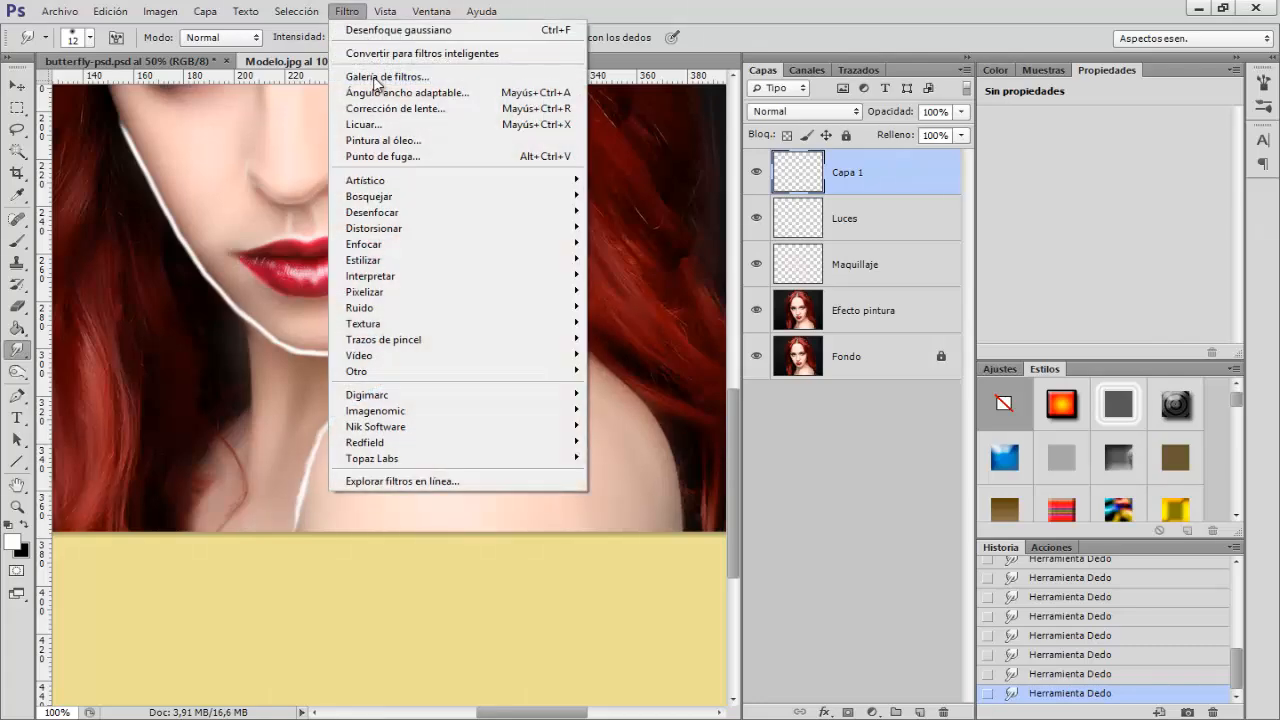
{"action": "mouse_move", "coordinate": [431, 222]}
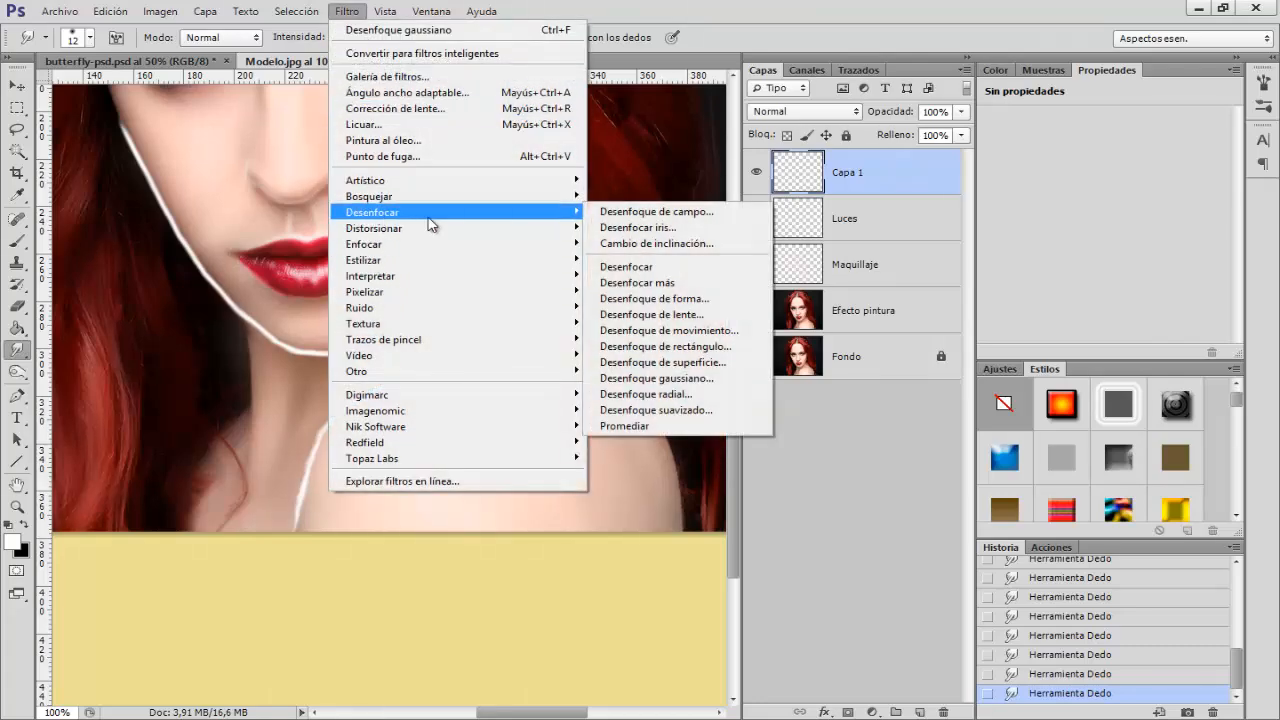
{"action": "left_click", "coordinate": [657, 378]}
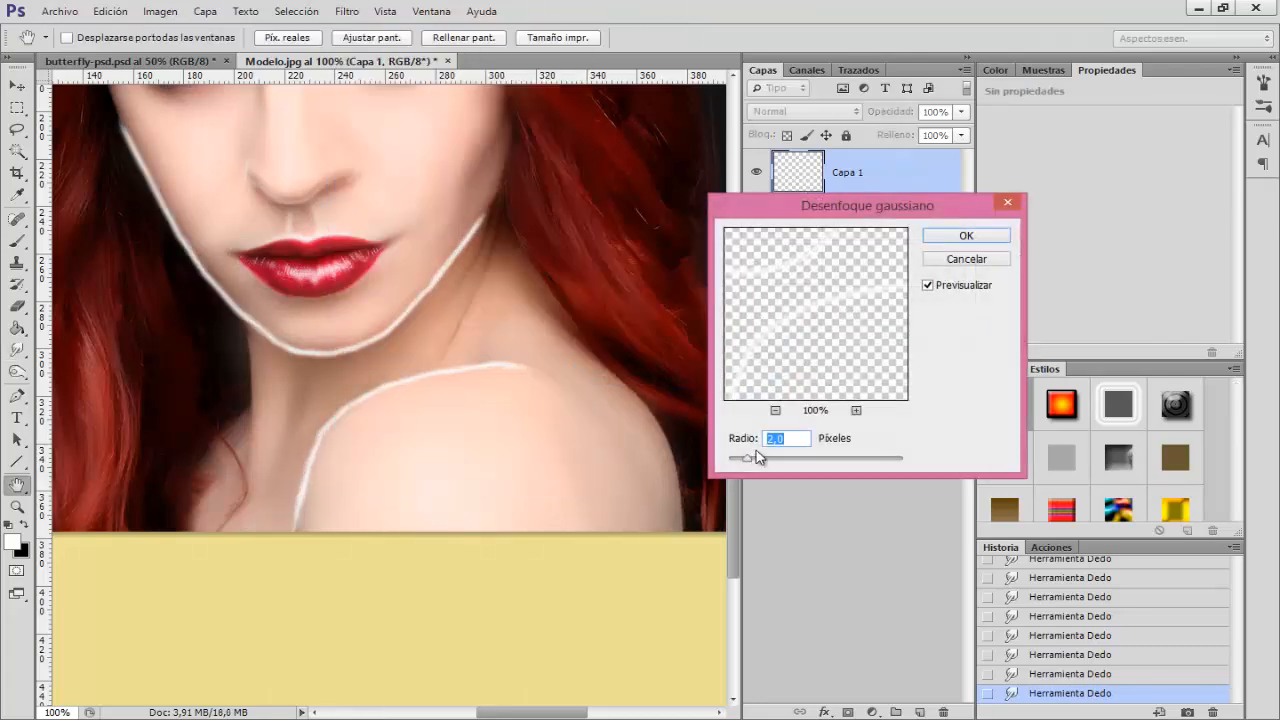
{"action": "left_click", "coordinate": [759, 458]}
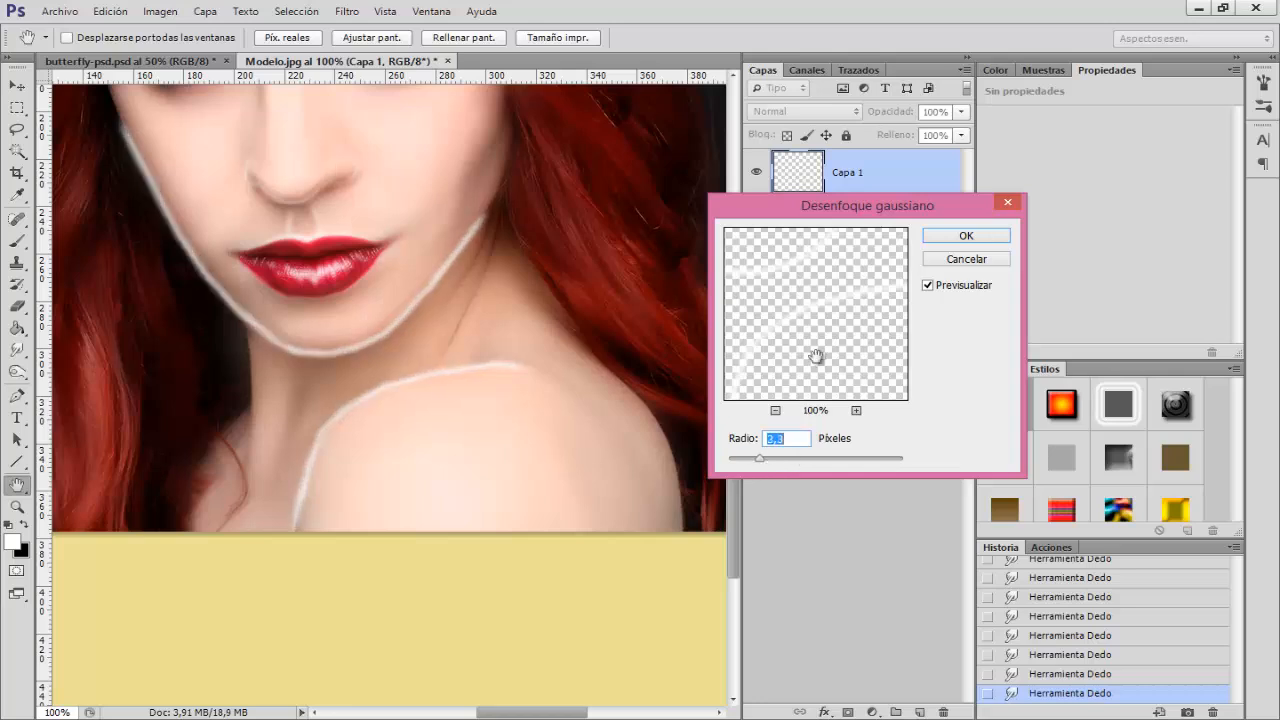
{"action": "left_click", "coordinate": [962, 237]}
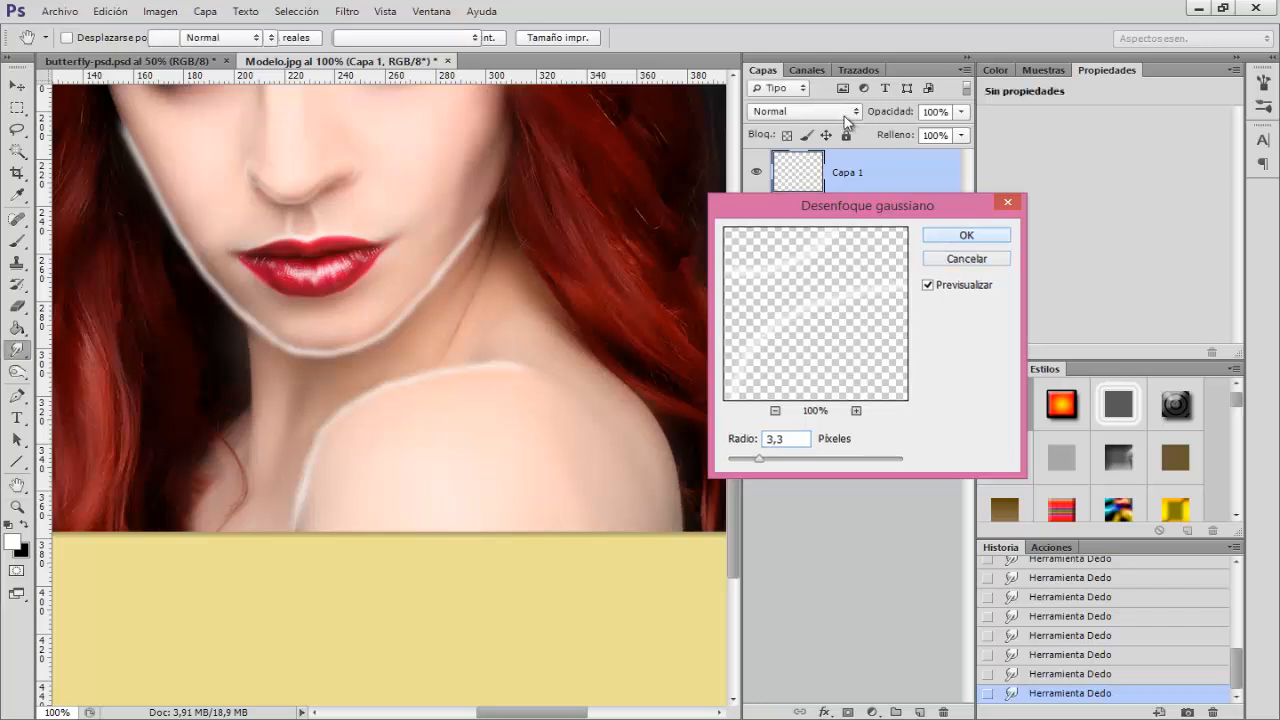
{"action": "left_click_drag", "start_coordinate": [896, 113], "coordinate": [853, 116]}
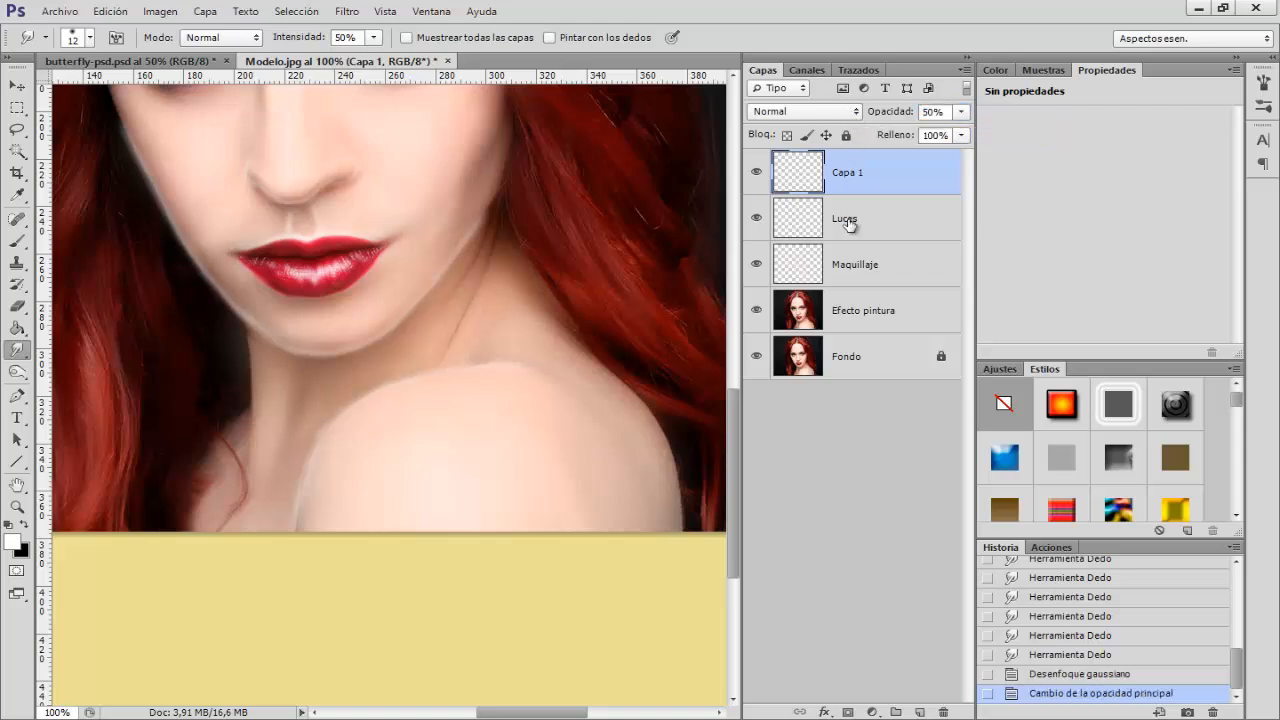
Soften the ends of the blurred jaw and shoulder lines on Capa 1 with a 20 px Smudge tool at 50% strength
{"action": "left_click", "coordinate": [843, 215]}
{"action": "left_click", "coordinate": [851, 175]}
{"action": "right_click", "coordinate": [466, 173], "text": "alt"}
{"action": "left_click_drag", "start_coordinate": [478, 227], "coordinate": [504, 174]}
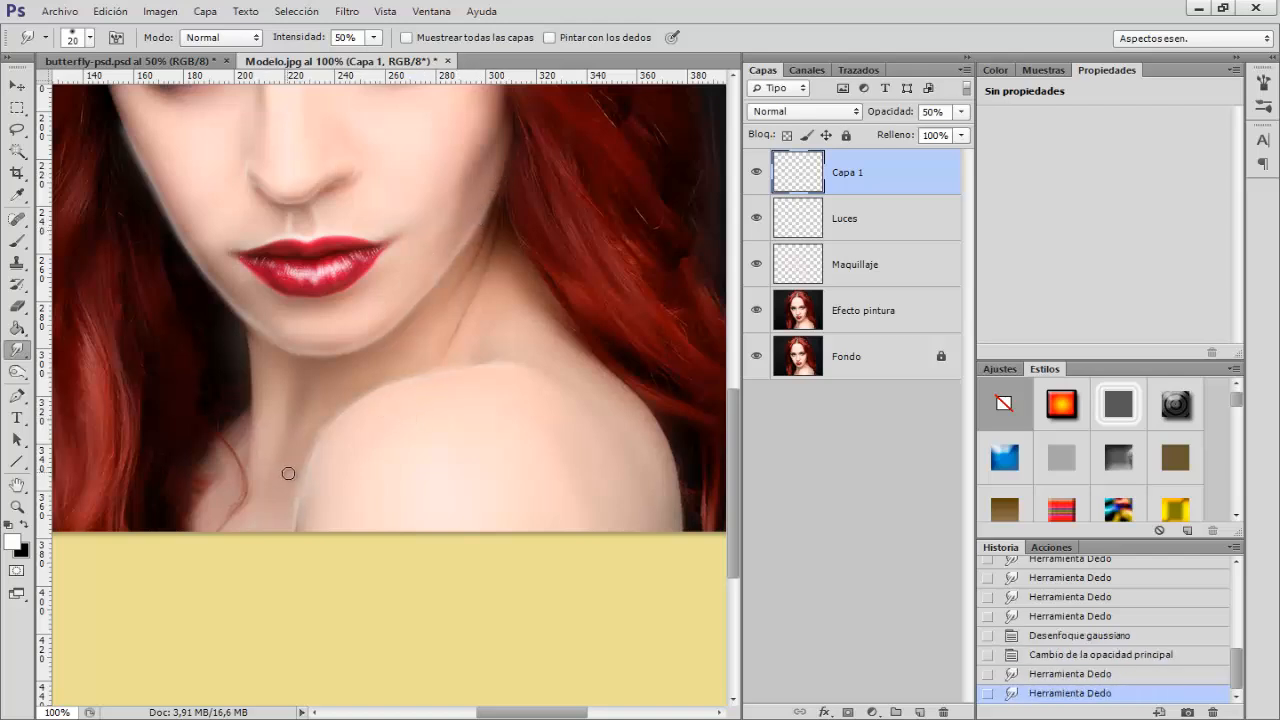
{"action": "left_click_drag", "start_coordinate": [291, 466], "coordinate": [278, 565]}
{"action": "mouse_move", "coordinate": [294, 494]}
{"action": "left_mouse_down"}
{"action": "mouse_move", "coordinate": [278, 555]}
{"action": "mouse_move", "coordinate": [292, 489]}
{"action": "mouse_move", "coordinate": [295, 578]}
{"action": "left_mouse_up"}
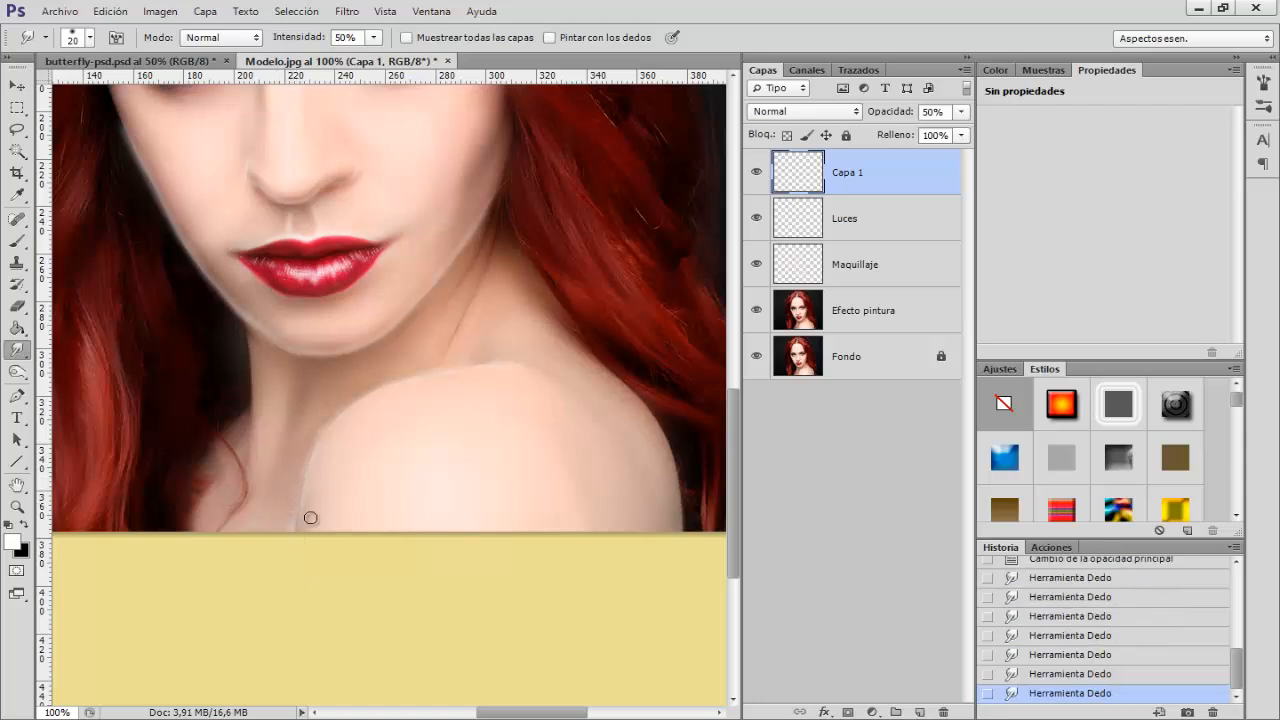
{"action": "left_click_drag", "start_coordinate": [483, 366], "coordinate": [555, 364]}
{"action": "key", "text": "ctrl+minus"}
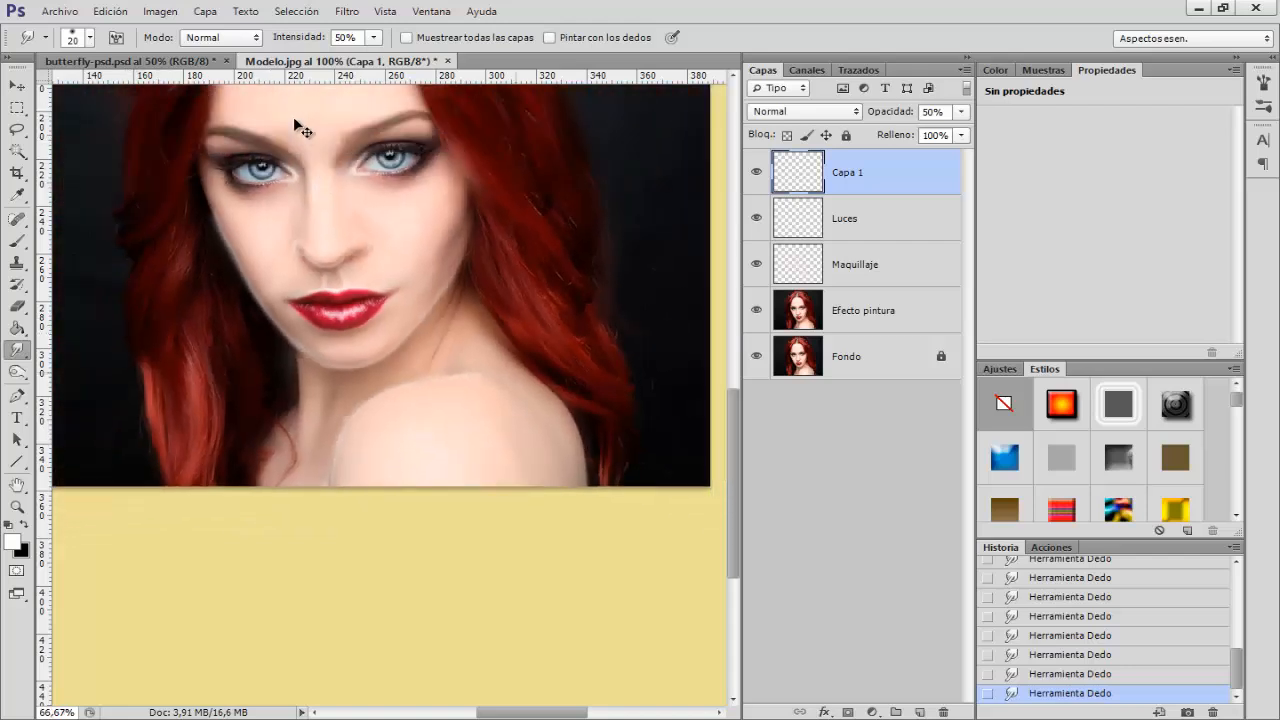
{"action": "left_click", "coordinate": [755, 172]}
{"action": "left_click", "coordinate": [755, 172]}
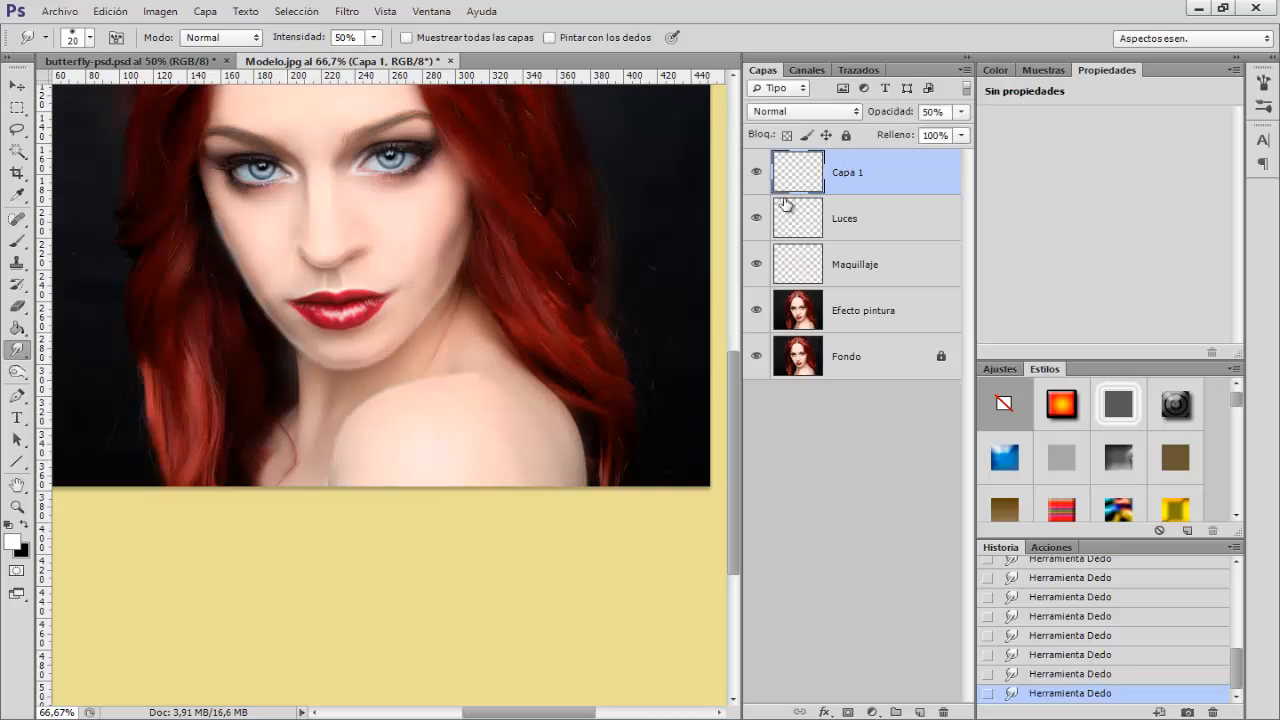
Merge Capa 1 with the Luces layer, name the merged layer Luces and compare the portrait with and without it
{"action": "left_click", "coordinate": [898, 224], "text": "shift"}
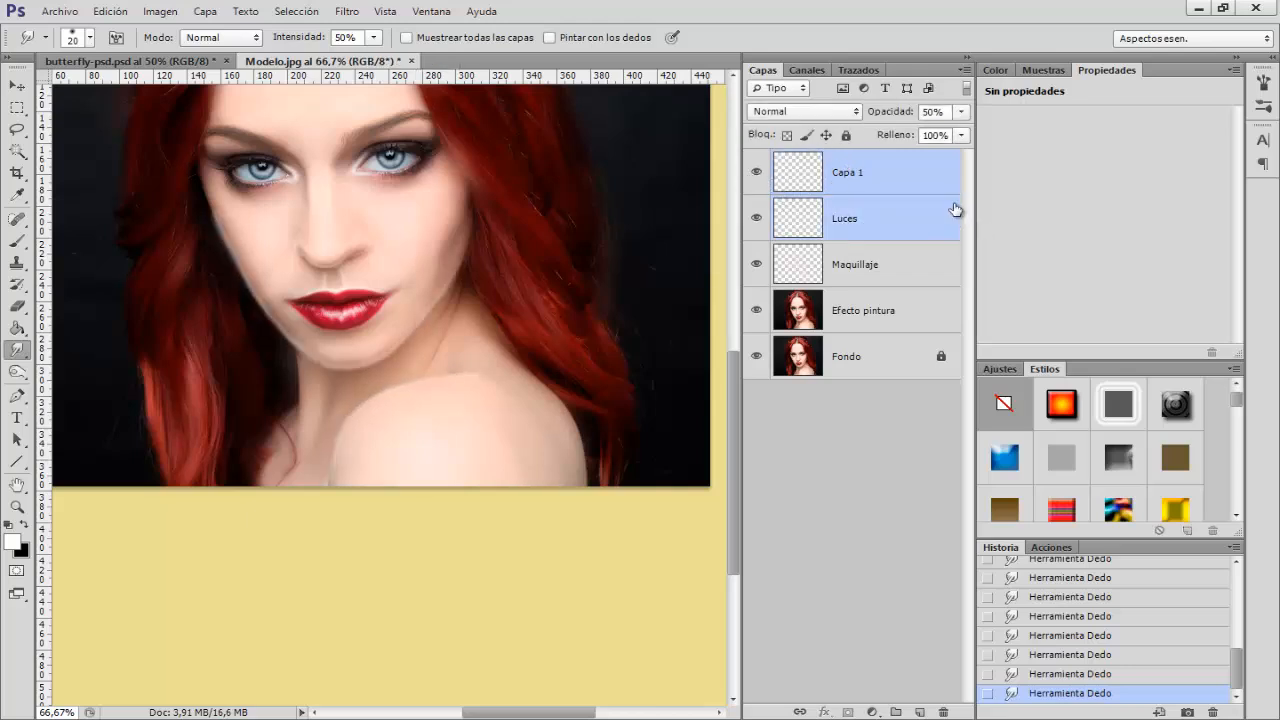
{"action": "key", "text": "ctrl+e"}
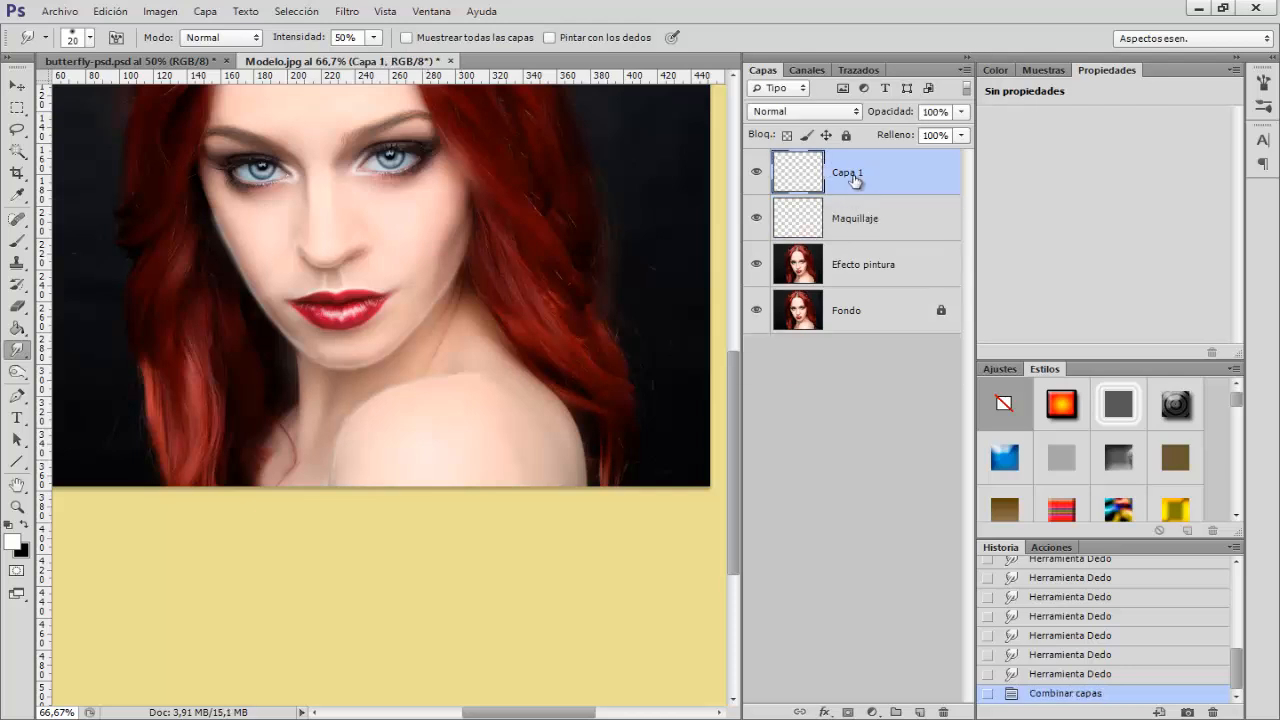
{"action": "double_click", "coordinate": [850, 173]}
{"action": "type", "text": "Luc"}
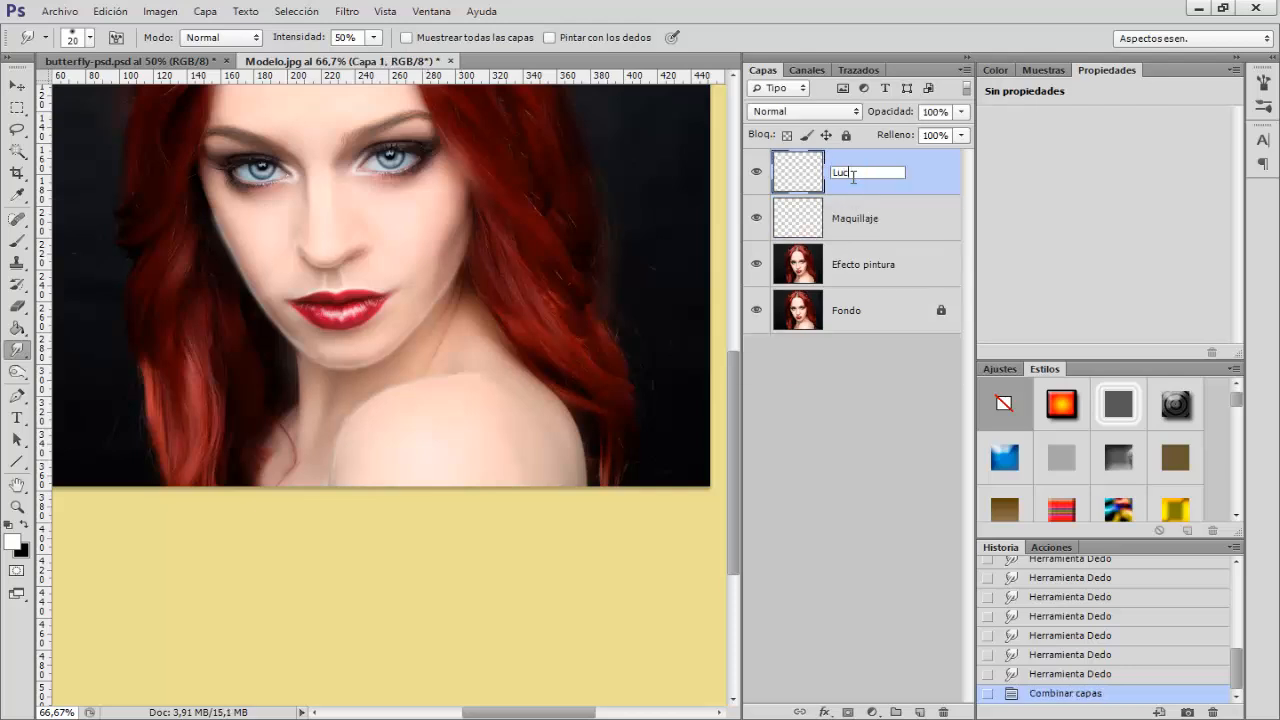
{"action": "type", "text": "es"}
{"action": "key", "text": "Return"}
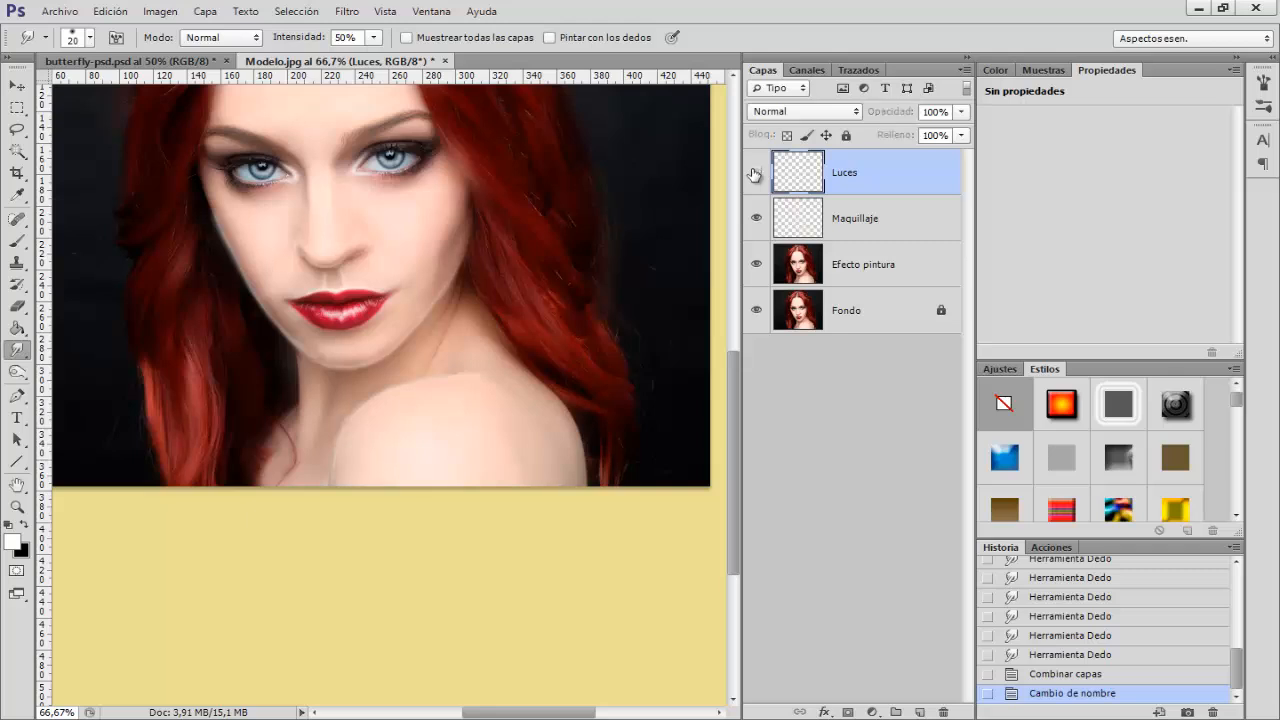
{"action": "left_click", "coordinate": [755, 173]}
{"action": "left_click", "coordinate": [755, 173]}
{"action": "left_click", "coordinate": [755, 173]}
{"action": "left_click", "coordinate": [755, 173]}
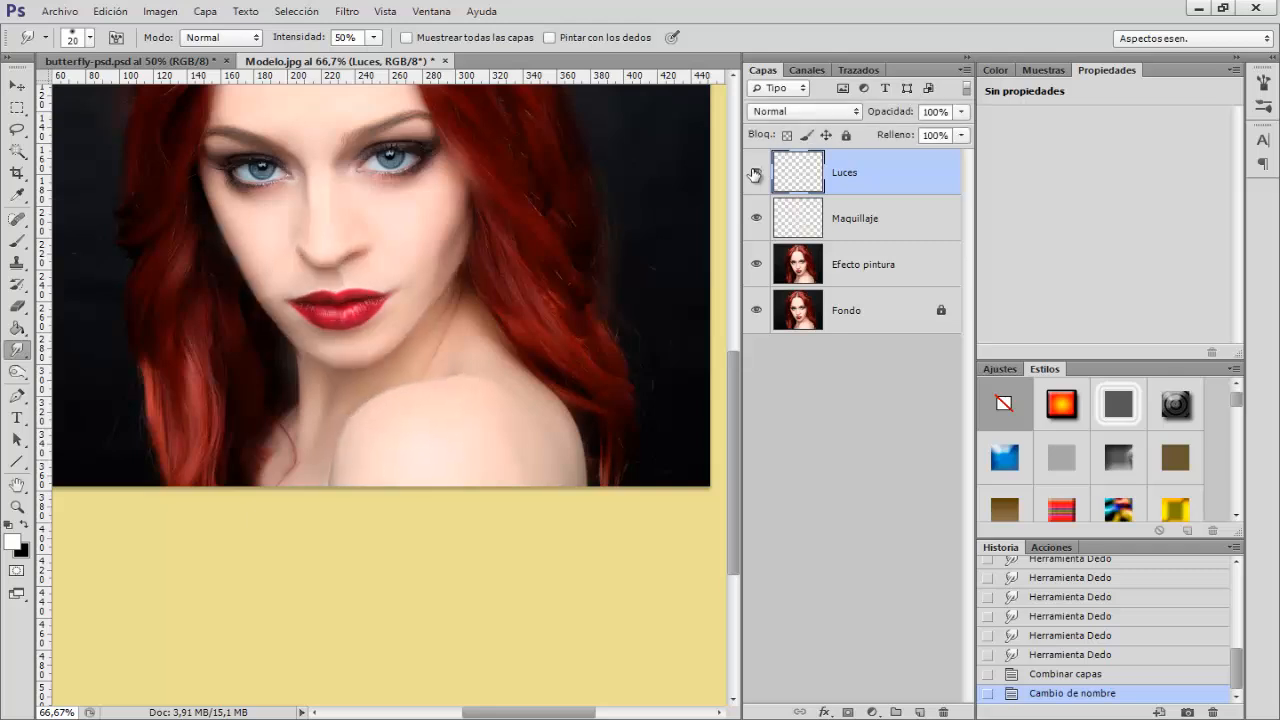
{"action": "left_click", "coordinate": [755, 173]}
{"action": "left_click", "coordinate": [755, 173]}
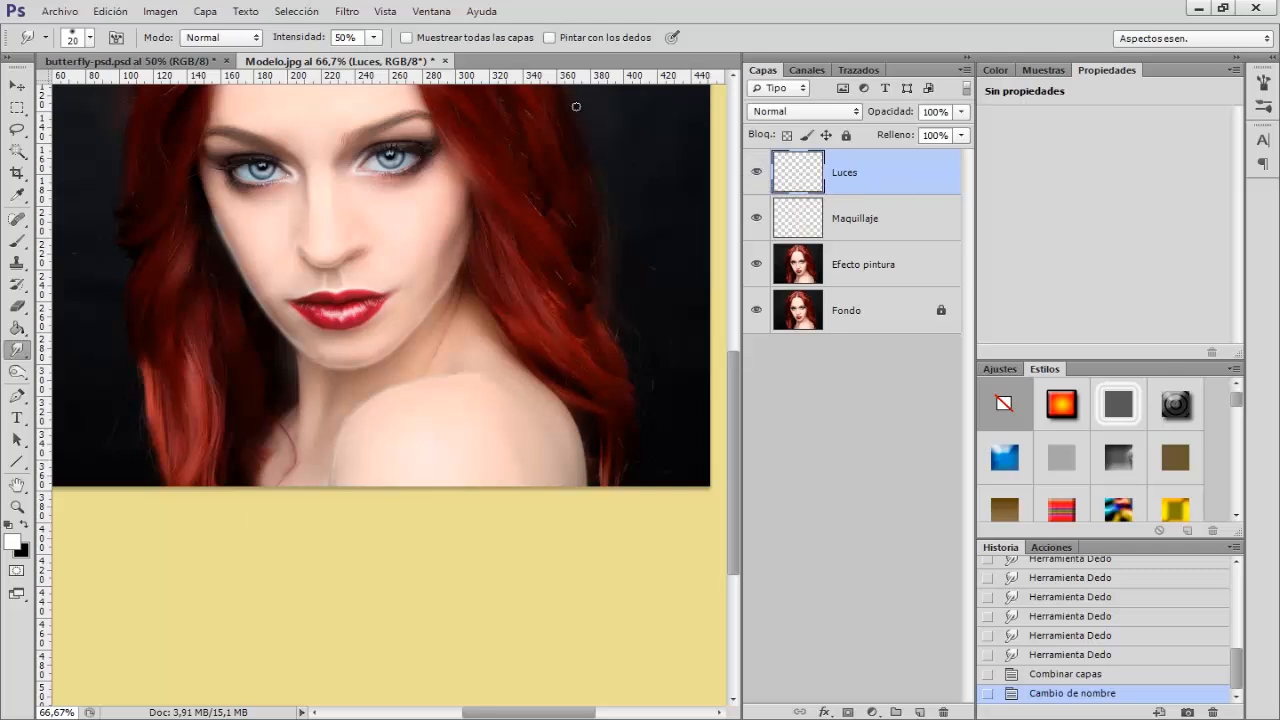
Add a new layer named Sombras above Luces and set up a black Brush at 10% opacity
{"action": "left_click", "coordinate": [920, 712]}
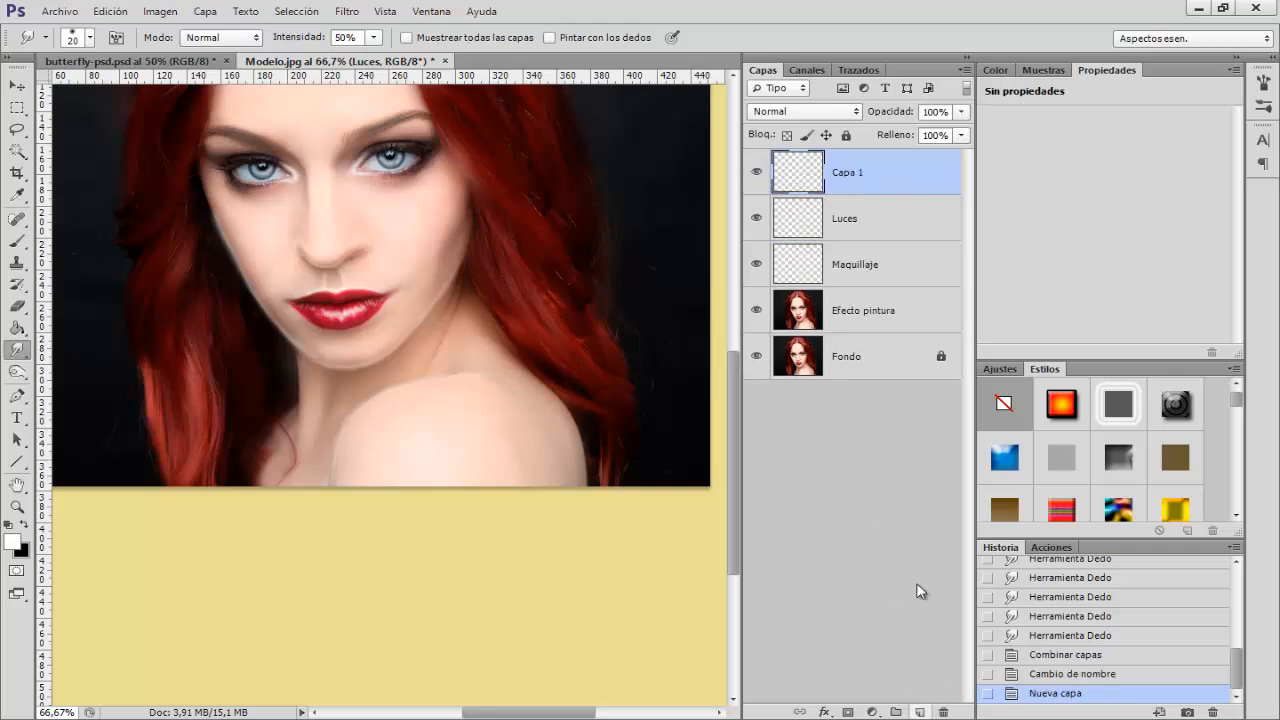
{"action": "double_click", "coordinate": [850, 172]}
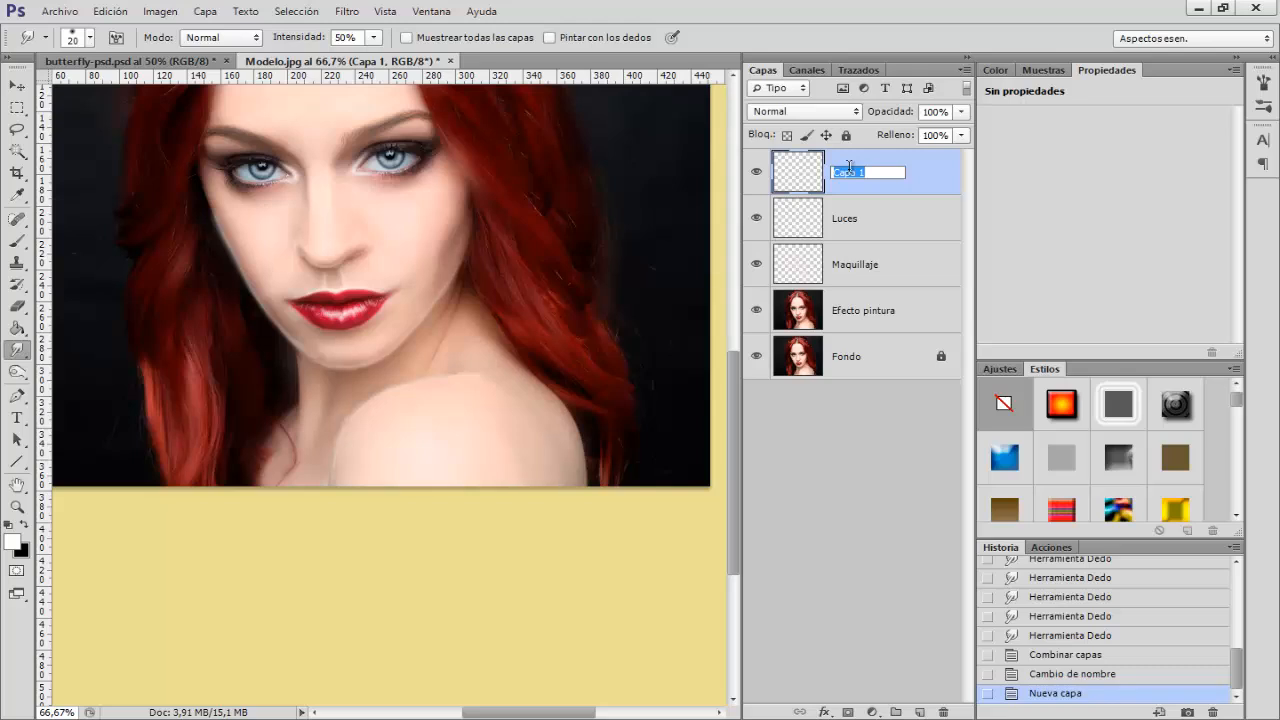
{"action": "type", "text": "Sombras"}
{"action": "key", "text": "Return"}
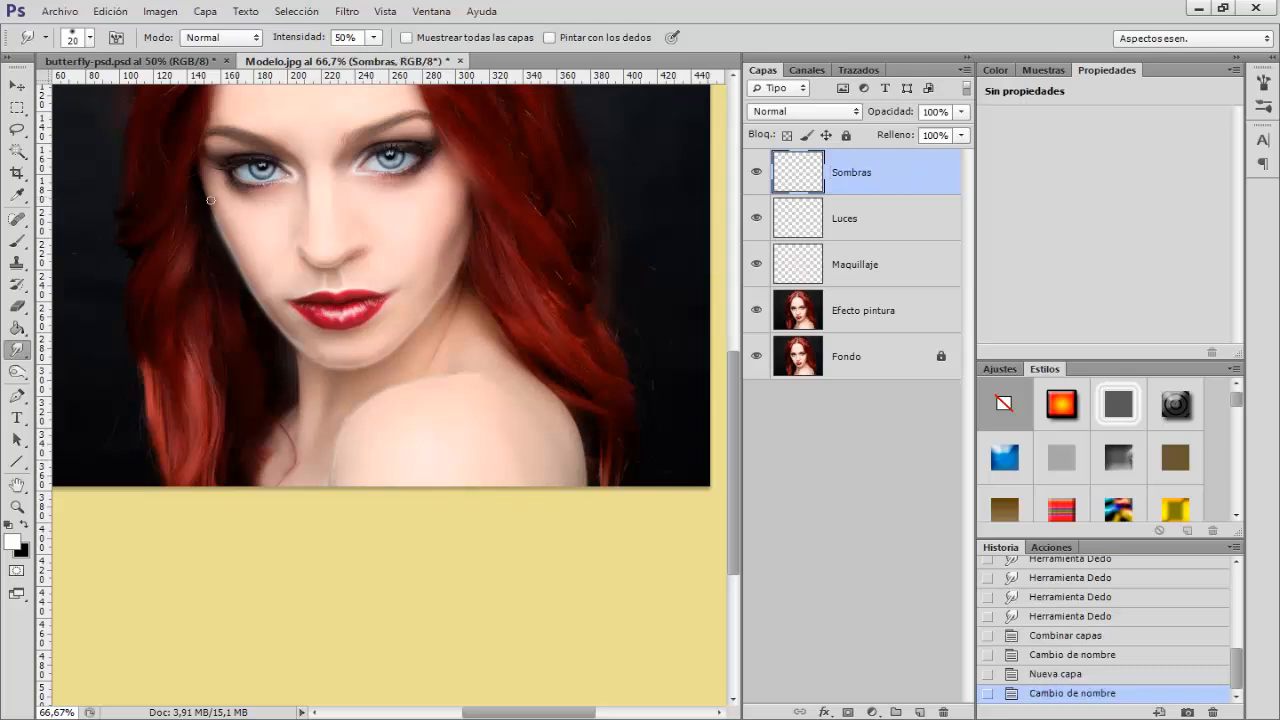
{"action": "left_click", "coordinate": [26, 524]}
{"action": "left_click_drag", "start_coordinate": [17, 241], "coordinate": [100, 243]}
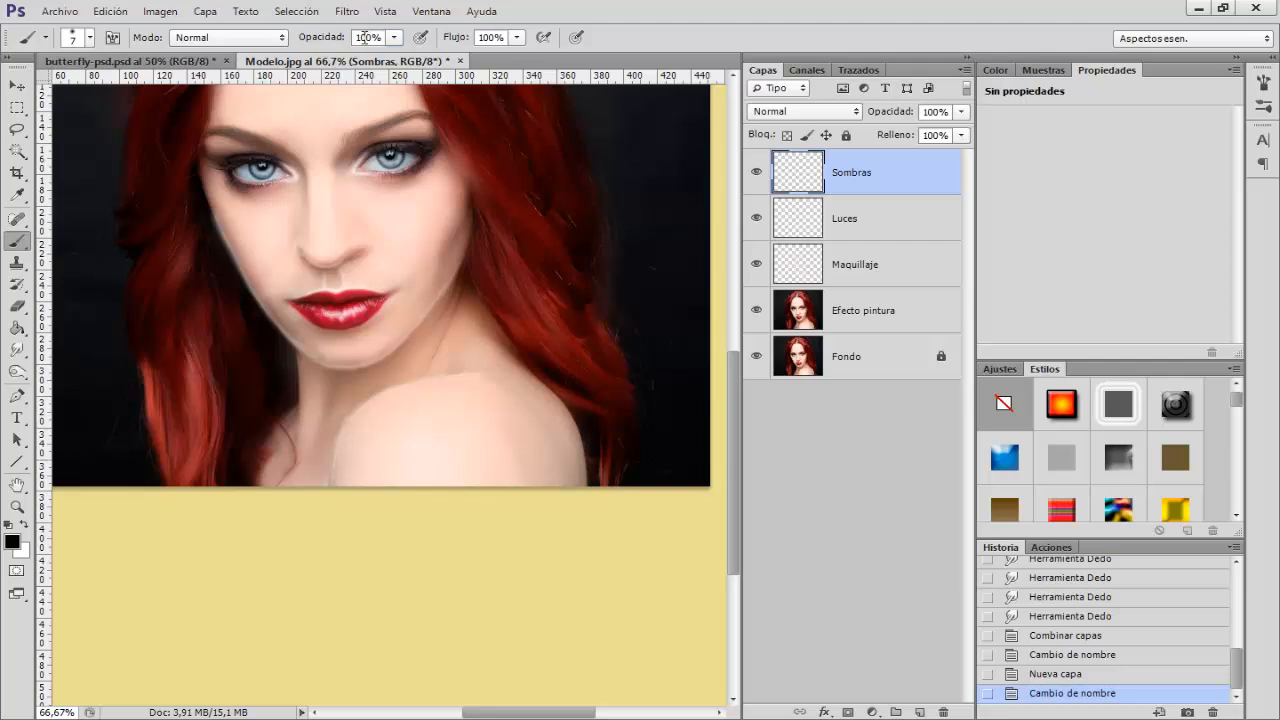
{"action": "type", "text": "15"}
{"action": "key", "text": "ctrl+plus"}
{"action": "key", "text": "Return"}
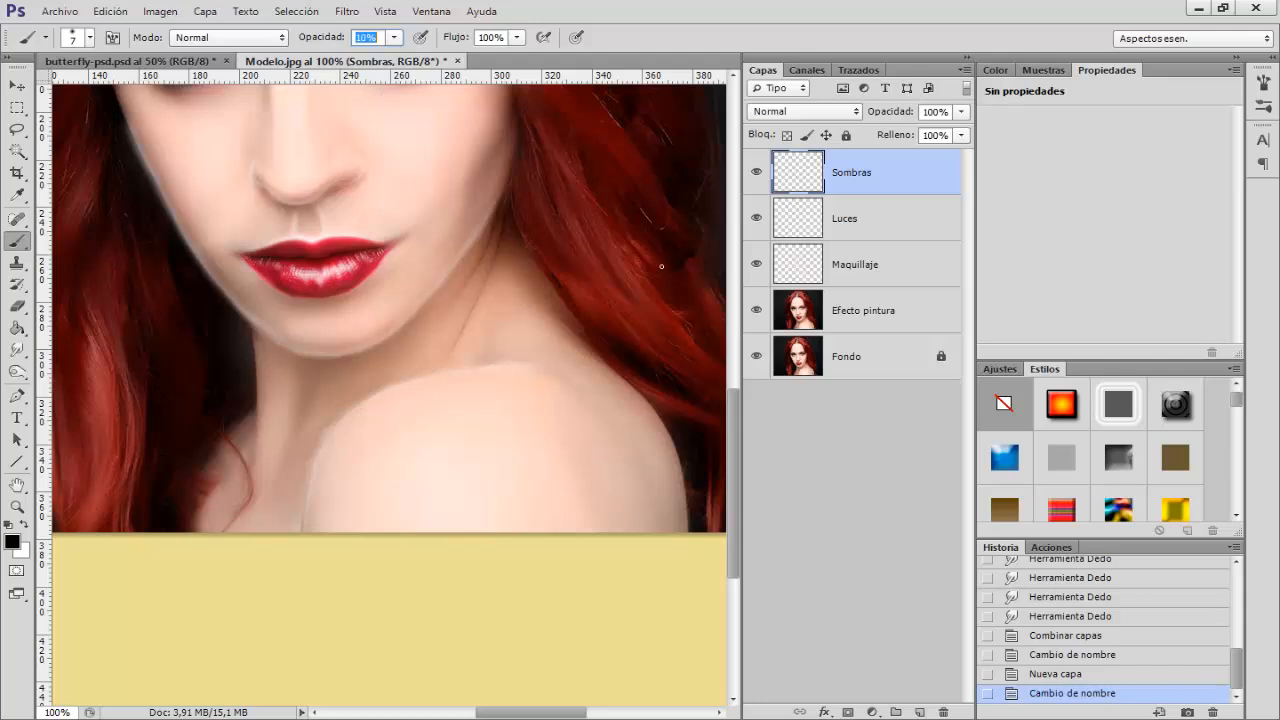
Shade the outer lower lash line of the right-hand eye with a soft 21 px black Brush at 10% opacity
{"action": "mouse_move", "coordinate": [735, 432]}
{"action": "left_mouse_down"}
{"action": "mouse_move", "coordinate": [735, 366]}
{"action": "mouse_move", "coordinate": [556, 331]}
{"action": "left_mouse_up"}
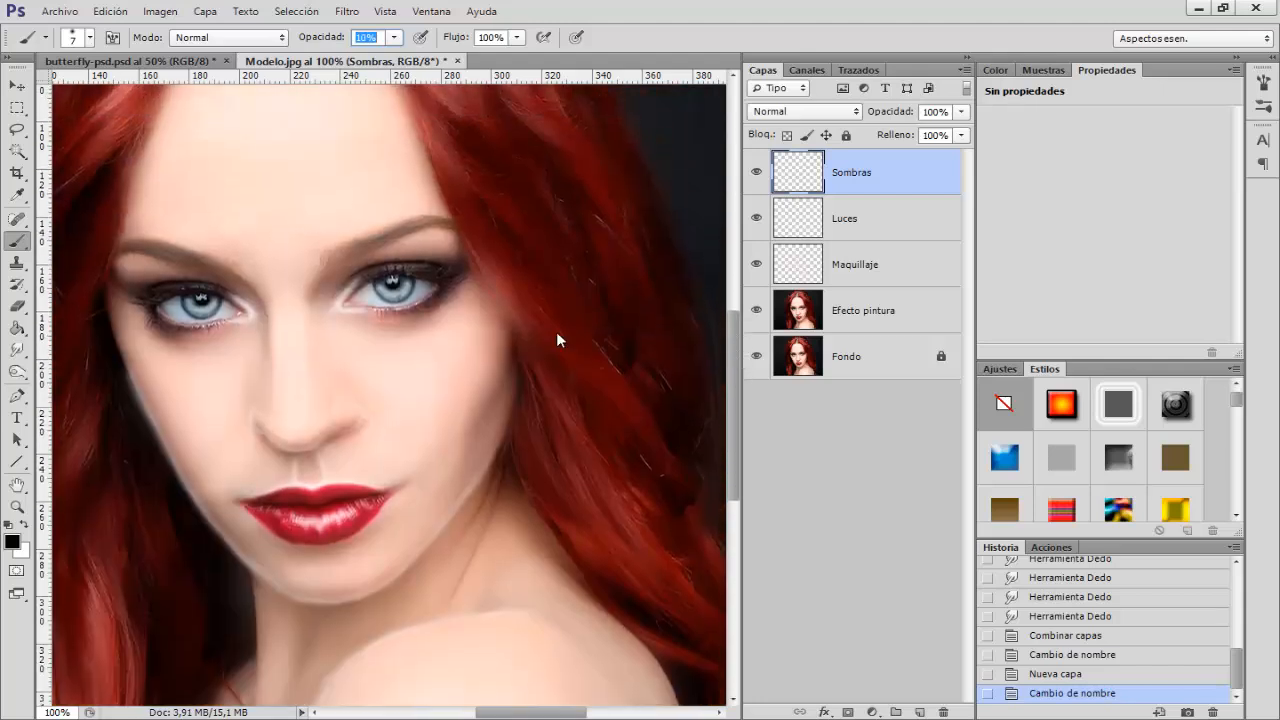
{"action": "right_click", "coordinate": [391, 287], "text": "alt"}
{"action": "key", "text": "ctrl+plus"}
{"action": "key", "text": "ctrl+plus"}
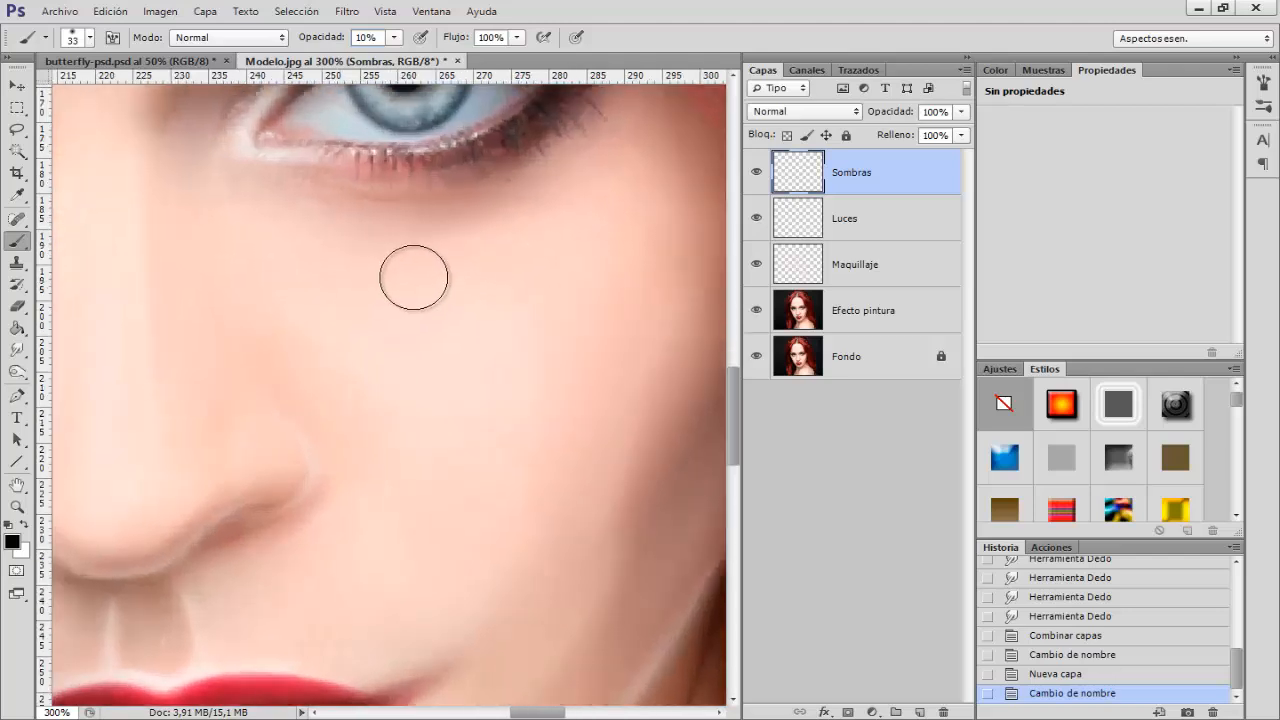
{"action": "scroll", "coordinate": [414, 277], "scroll_direction": "up", "scroll_amount": 3}
{"action": "scroll", "coordinate": [419, 276], "scroll_direction": "up", "scroll_amount": 3}
{"action": "key", "text": "ctrl+minus"}
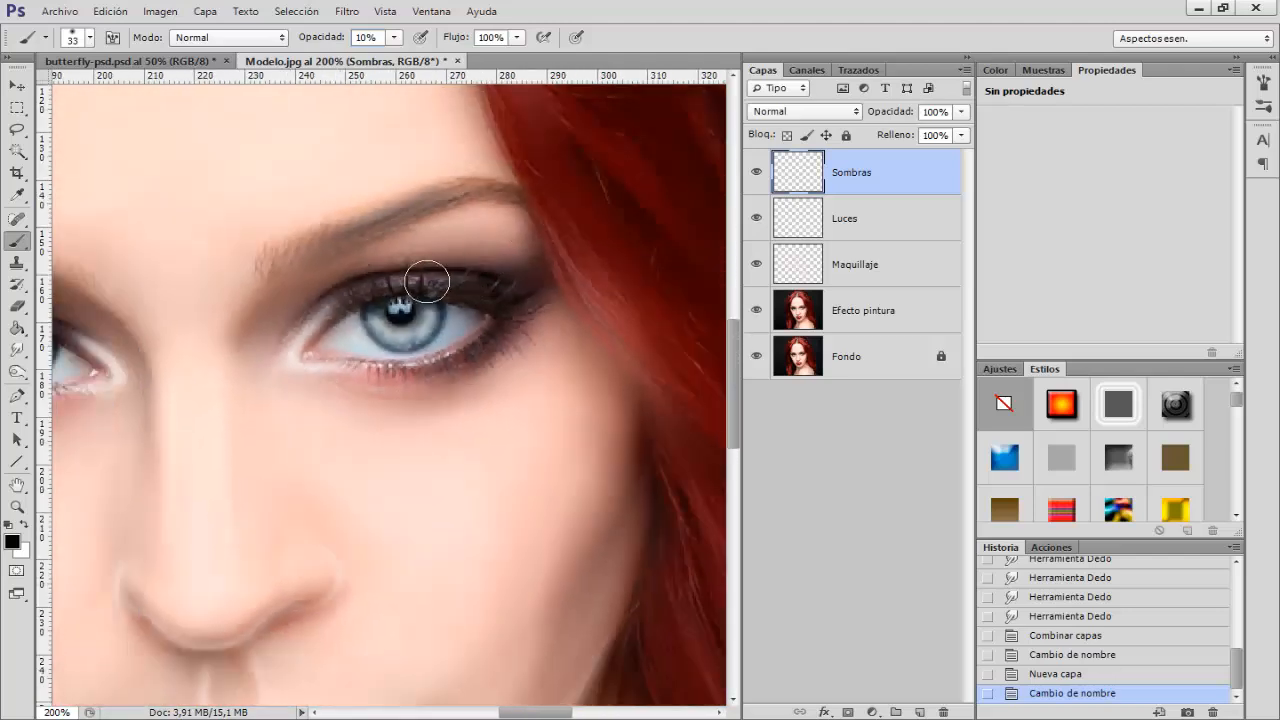
{"action": "right_click", "coordinate": [488, 275]}
{"action": "key", "text": "Escape"}
{"action": "right_click", "coordinate": [465, 273], "text": "alt"}
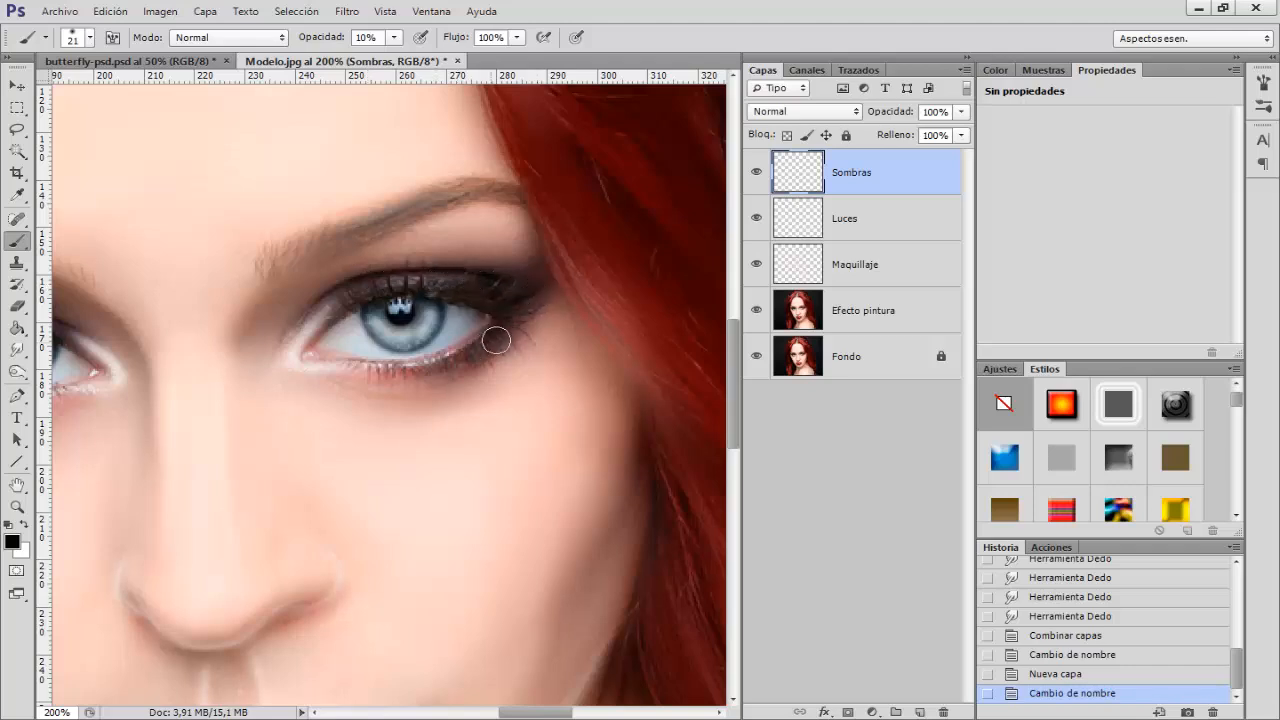
{"action": "left_click_drag", "start_coordinate": [448, 362], "coordinate": [540, 298]}
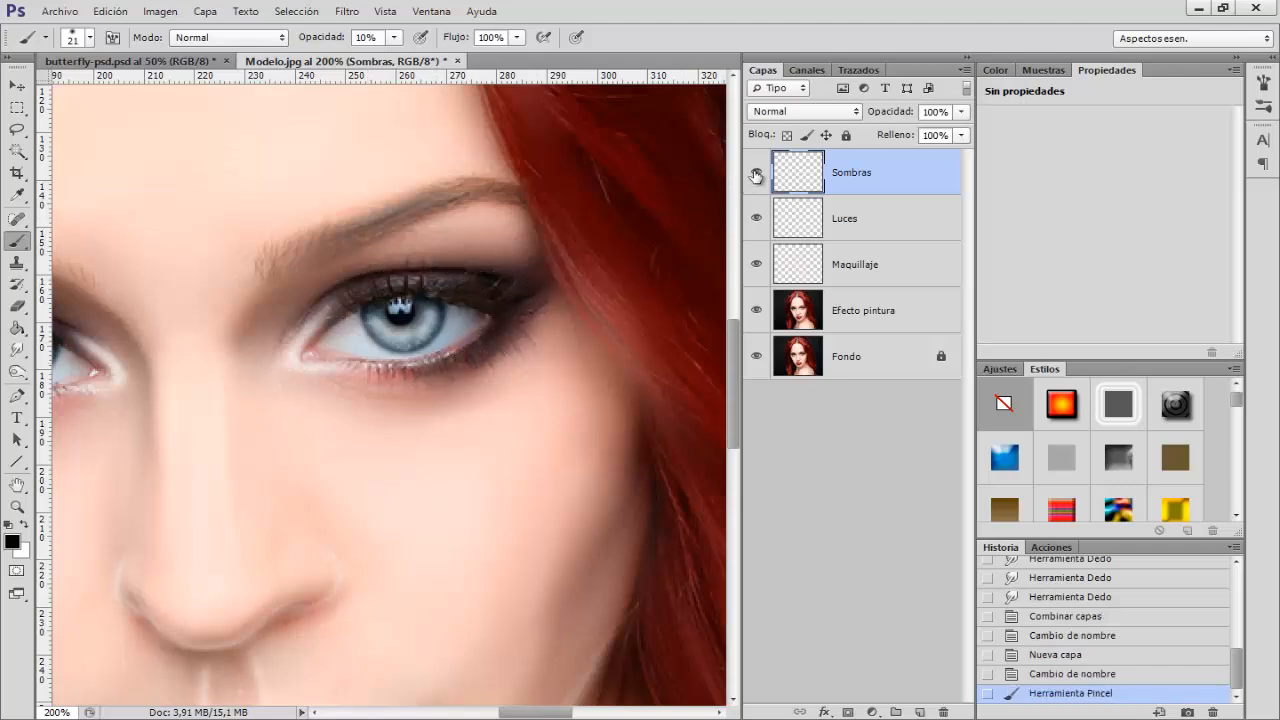
{"action": "left_click", "coordinate": [755, 175]}
{"action": "left_click", "coordinate": [755, 175]}
Darken both eyebrows and shade around the left-hand eye with the 21 px black Brush at 10% opacity
{"action": "mouse_move", "coordinate": [305, 255]}
{"action": "left_mouse_down"}
{"action": "mouse_move", "coordinate": [478, 191]}
{"action": "mouse_move", "coordinate": [520, 193]}
{"action": "left_mouse_up"}
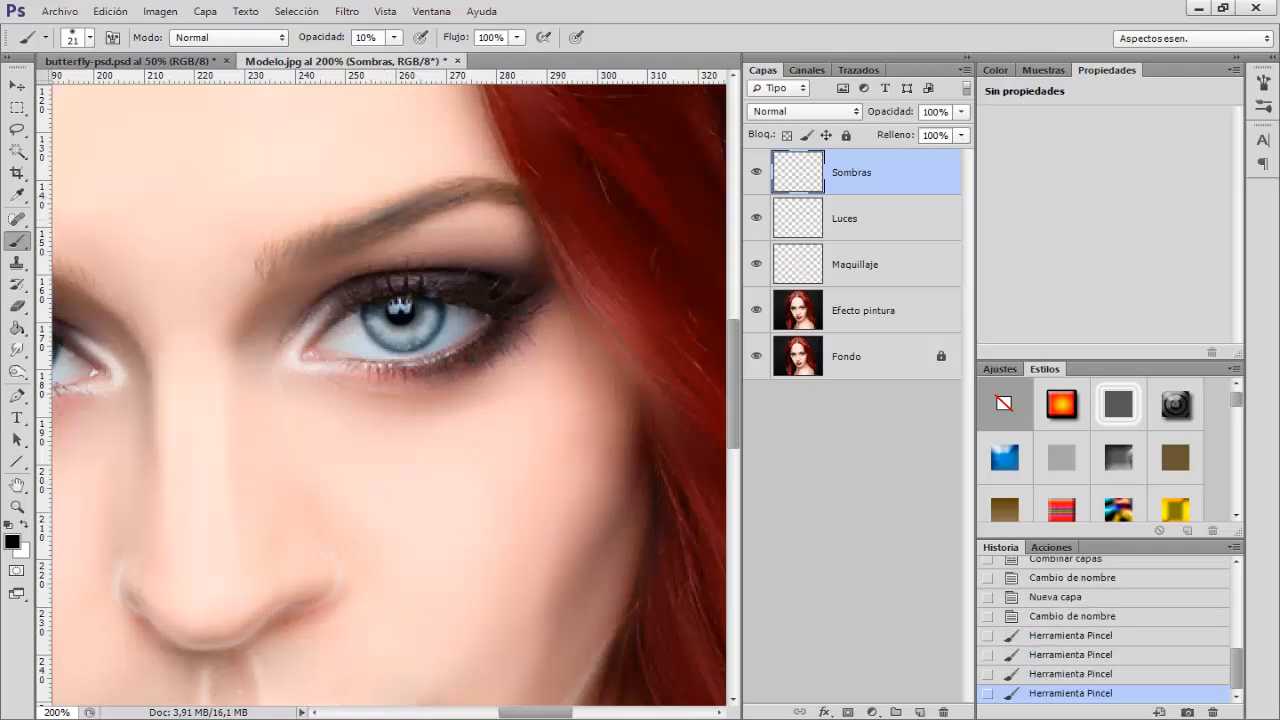
{"action": "left_click_drag", "start_coordinate": [530, 714], "coordinate": [499, 714]}
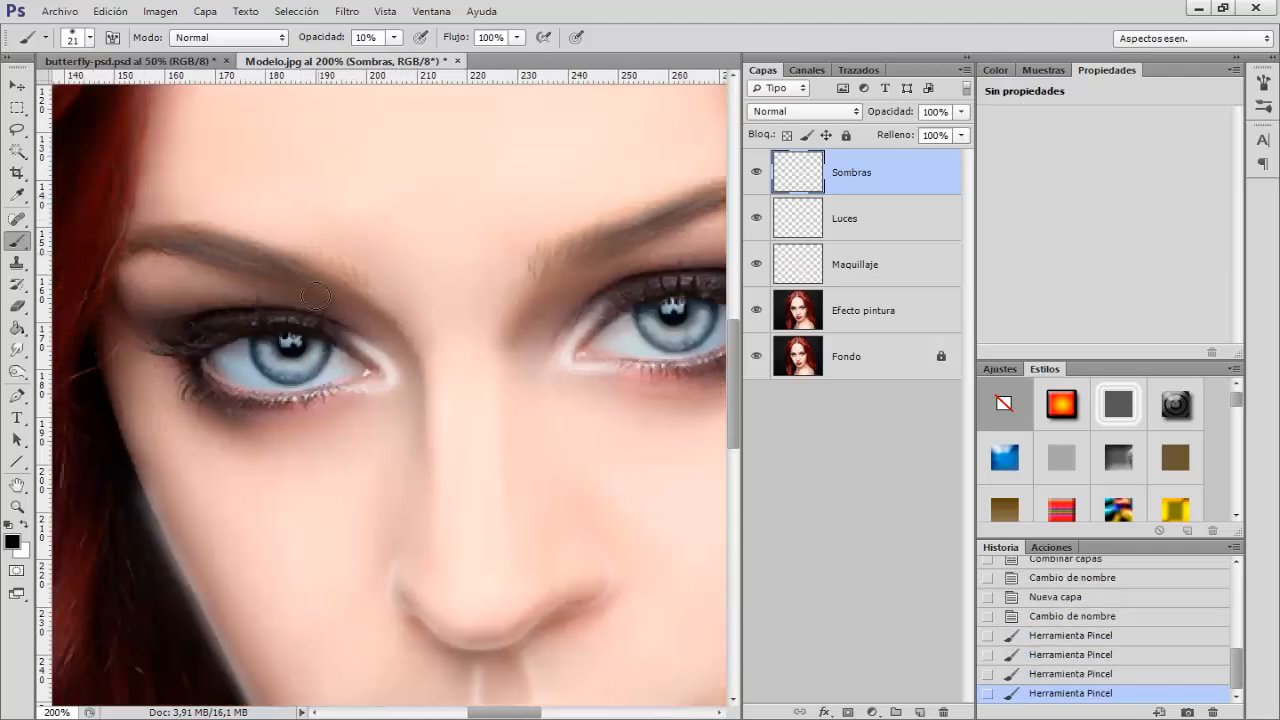
{"action": "left_click_drag", "start_coordinate": [157, 265], "coordinate": [138, 260]}
{"action": "mouse_move", "coordinate": [326, 338]}
{"action": "left_mouse_down"}
{"action": "mouse_move", "coordinate": [273, 324]}
{"action": "mouse_move", "coordinate": [192, 334]}
{"action": "mouse_move", "coordinate": [247, 336]}
{"action": "mouse_move", "coordinate": [212, 328]}
{"action": "mouse_move", "coordinate": [189, 380]}
{"action": "mouse_move", "coordinate": [300, 420]}
{"action": "left_mouse_up"}
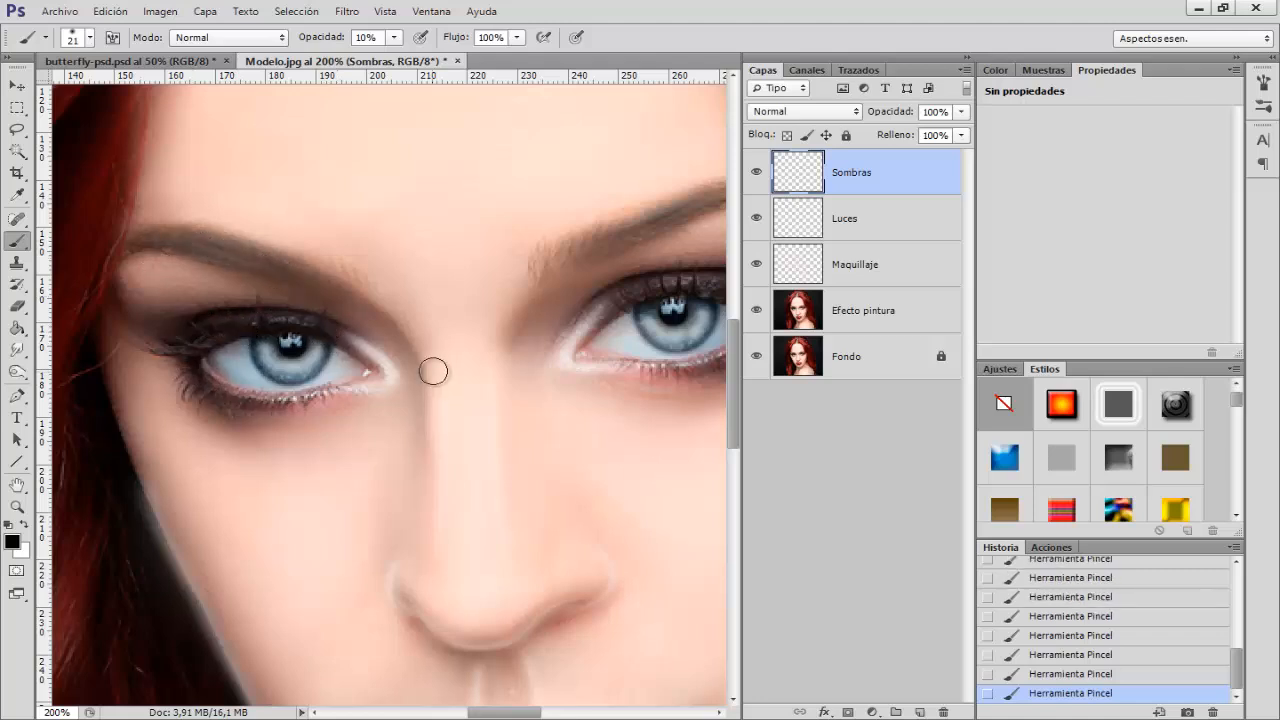
Reduce the Brush to 6 px over the right-hand eye and compare the eyes with and without the Sombras layer
{"action": "key", "text": "ctrl+minus"}
{"action": "key", "text": "ctrl+plus"}
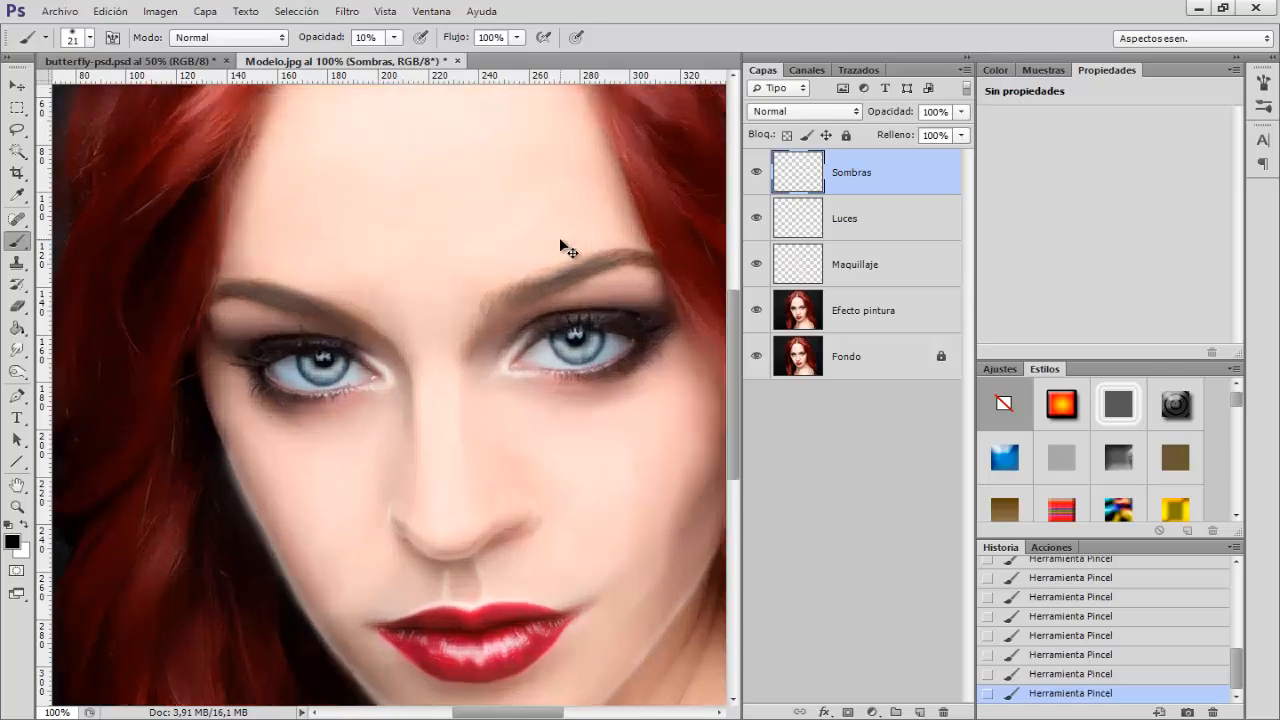
{"action": "scroll", "coordinate": [540, 500], "scroll_direction": "right", "scroll_amount": 3}
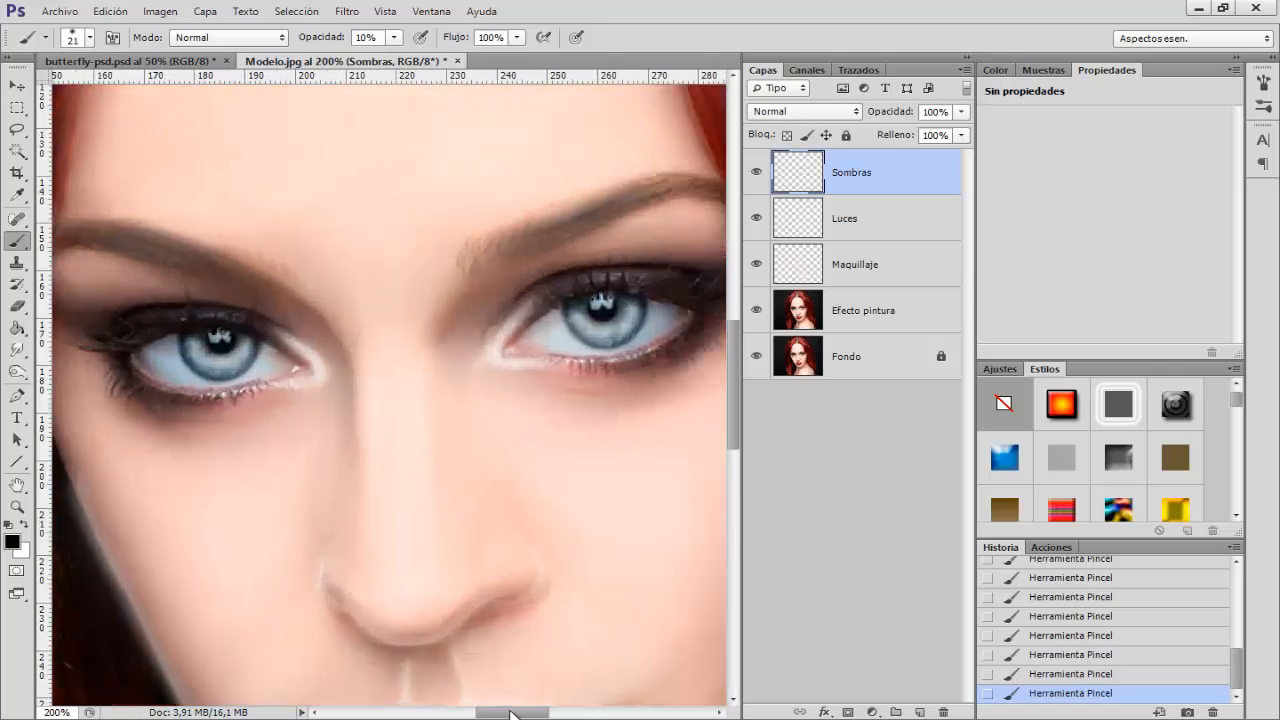
{"action": "right_click", "coordinate": [568, 405], "text": "alt"}
{"action": "right_click", "coordinate": [565, 400], "text": "alt"}
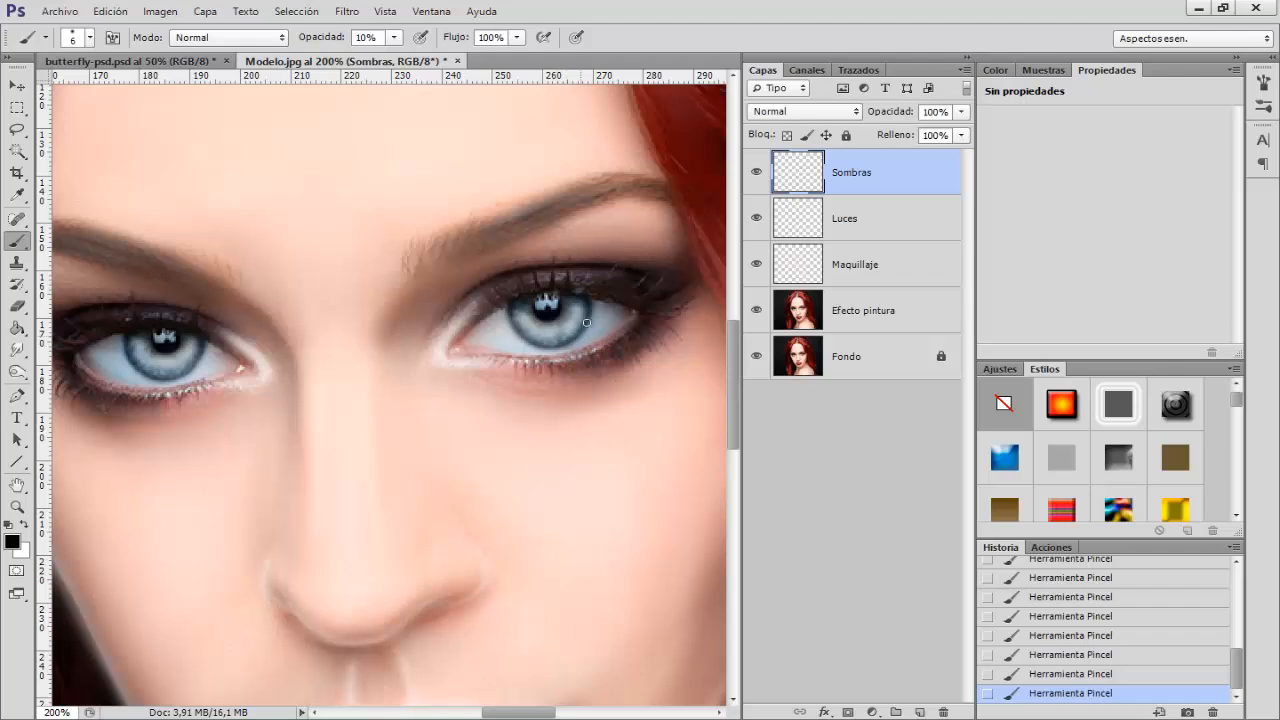
{"action": "left_click", "coordinate": [757, 174]}
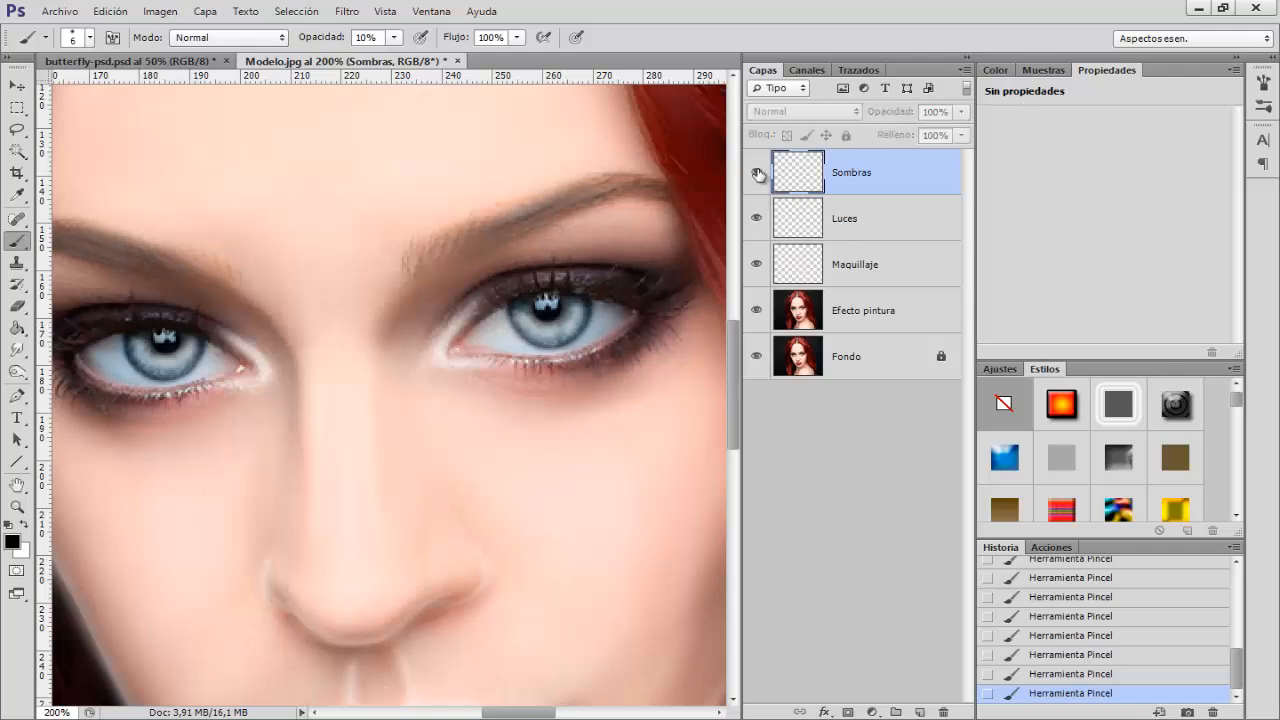
{"action": "left_click", "coordinate": [757, 174]}
{"action": "left_click", "coordinate": [757, 174]}
{"action": "left_click", "coordinate": [757, 174]}
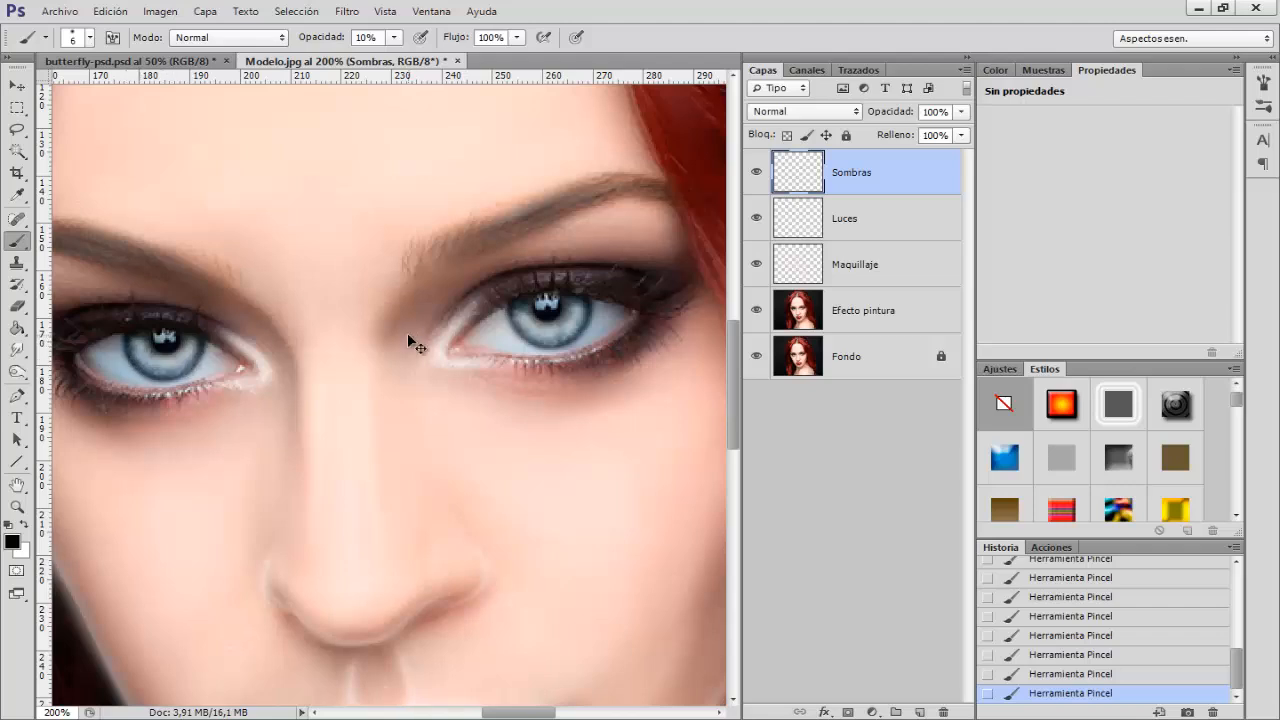
{"action": "key", "text": "ctrl+minus"}
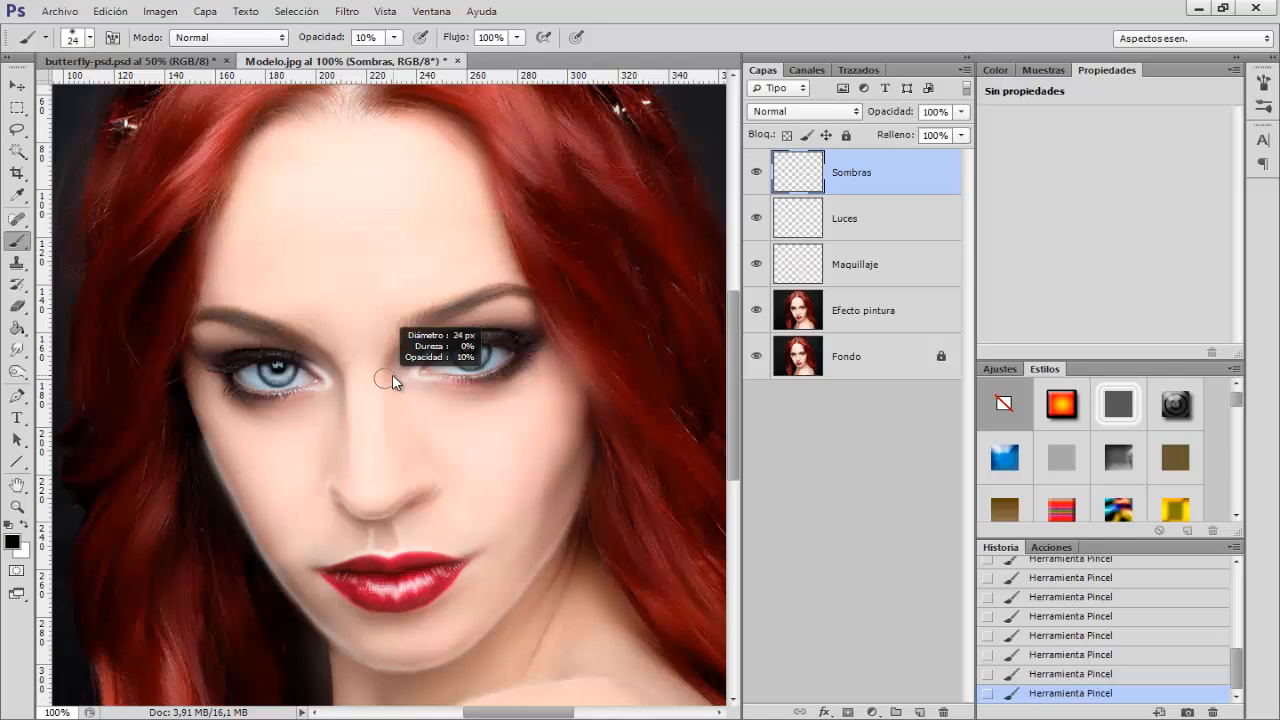
Shade above the right-hand eye with the 24 px black Brush, and the lower lip's edge with a 13 px Brush
{"action": "left_click_drag", "start_coordinate": [437, 330], "coordinate": [490, 318]}
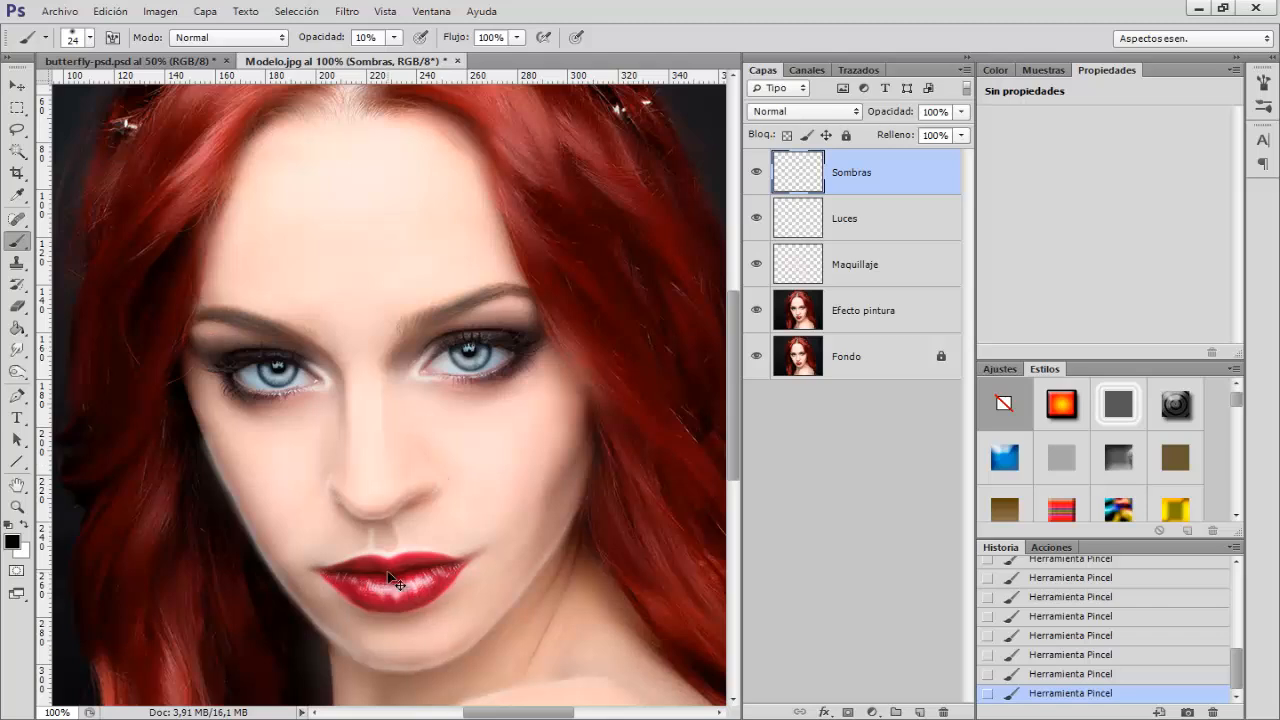
{"action": "key", "text": "ctrl+plus"}
{"action": "scroll", "coordinate": [405, 563], "scroll_direction": "down", "scroll_amount": 3}
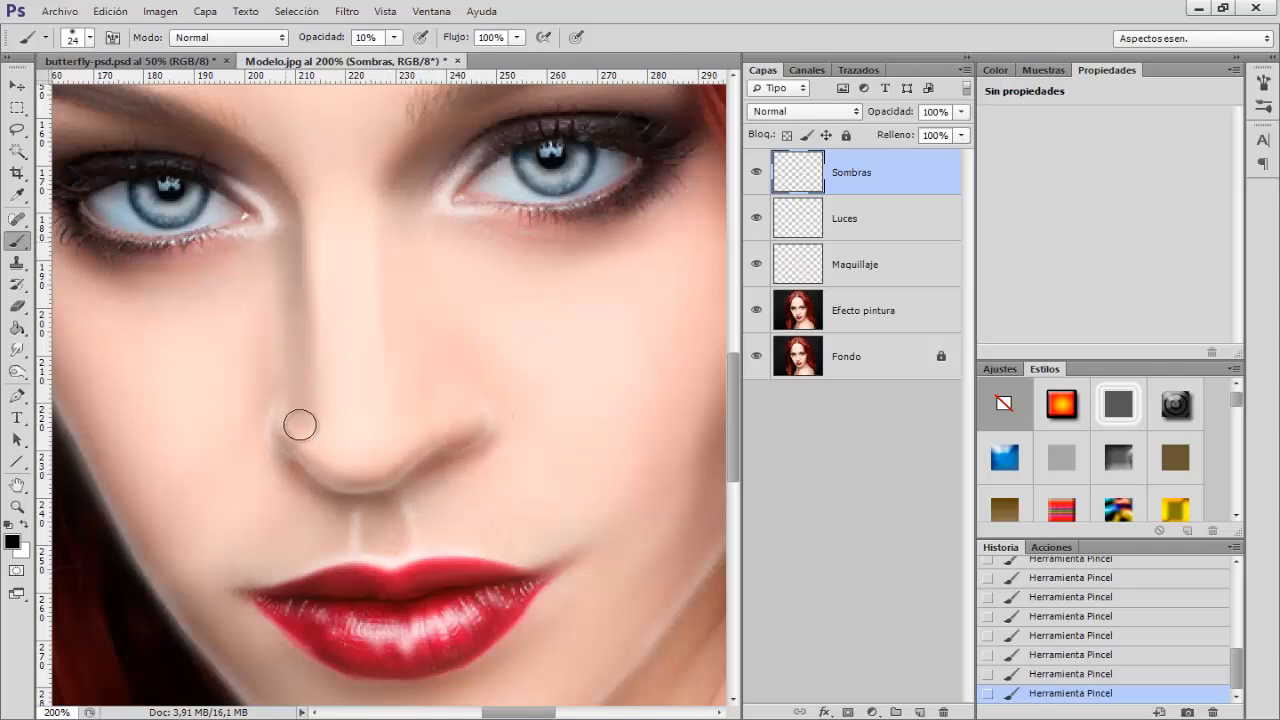
{"action": "scroll", "coordinate": [473, 452], "scroll_direction": "down", "scroll_amount": 1}
{"action": "scroll", "coordinate": [473, 452], "scroll_direction": "down", "scroll_amount": 10}
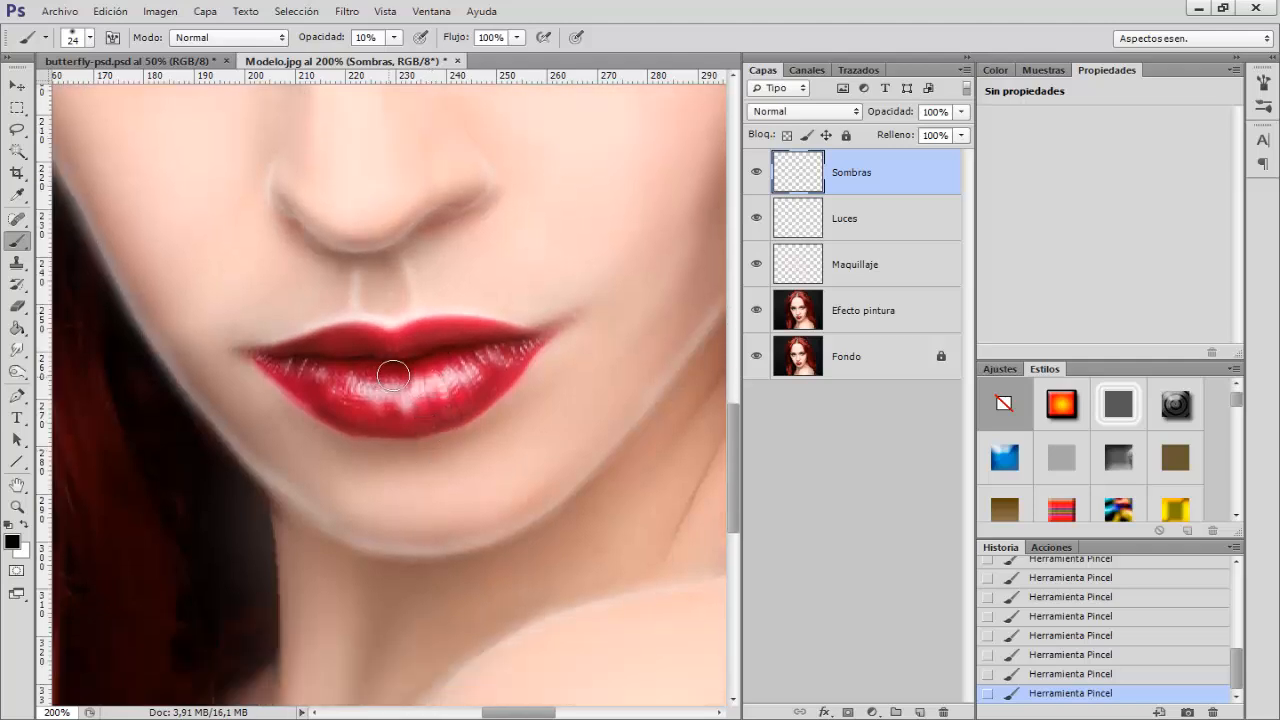
{"action": "scroll", "coordinate": [391, 383], "scroll_direction": "up", "scroll_amount": 1}
{"action": "left_click_drag", "start_coordinate": [384, 375], "coordinate": [365, 382]}
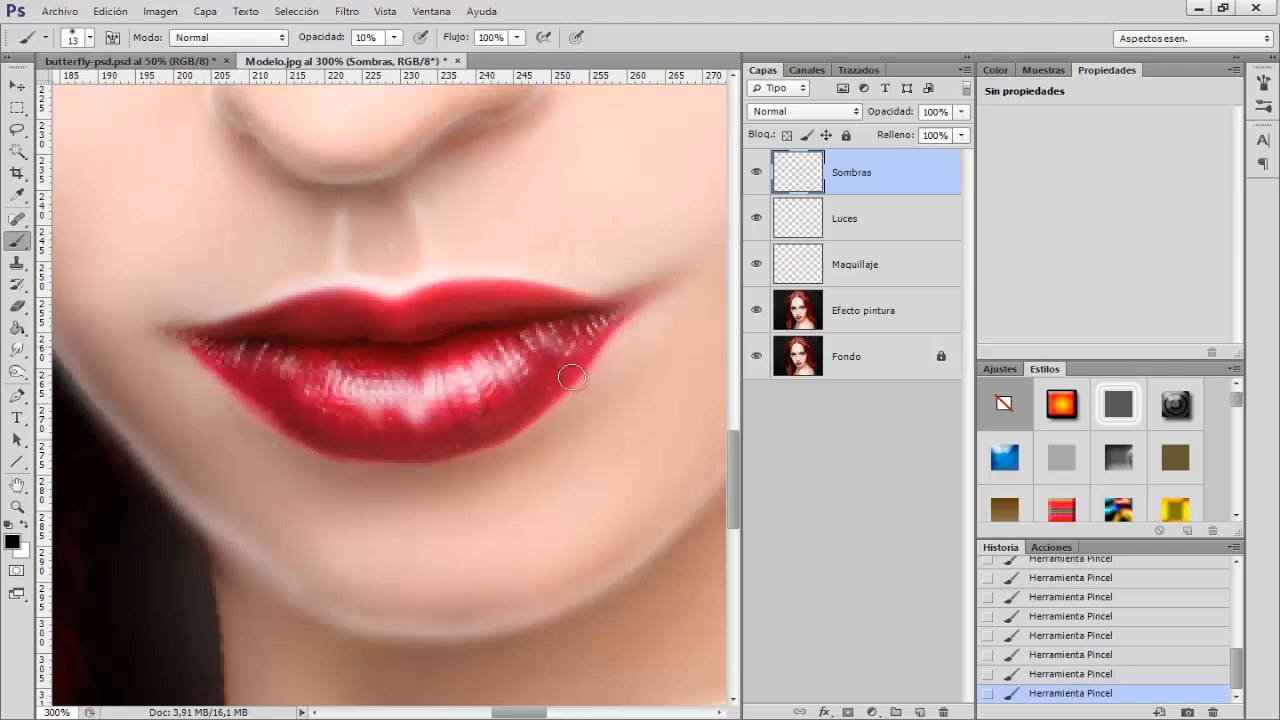
{"action": "mouse_move", "coordinate": [299, 440]}
{"action": "left_mouse_down"}
{"action": "mouse_move", "coordinate": [394, 478]}
{"action": "mouse_move", "coordinate": [524, 442]}
{"action": "left_mouse_up"}
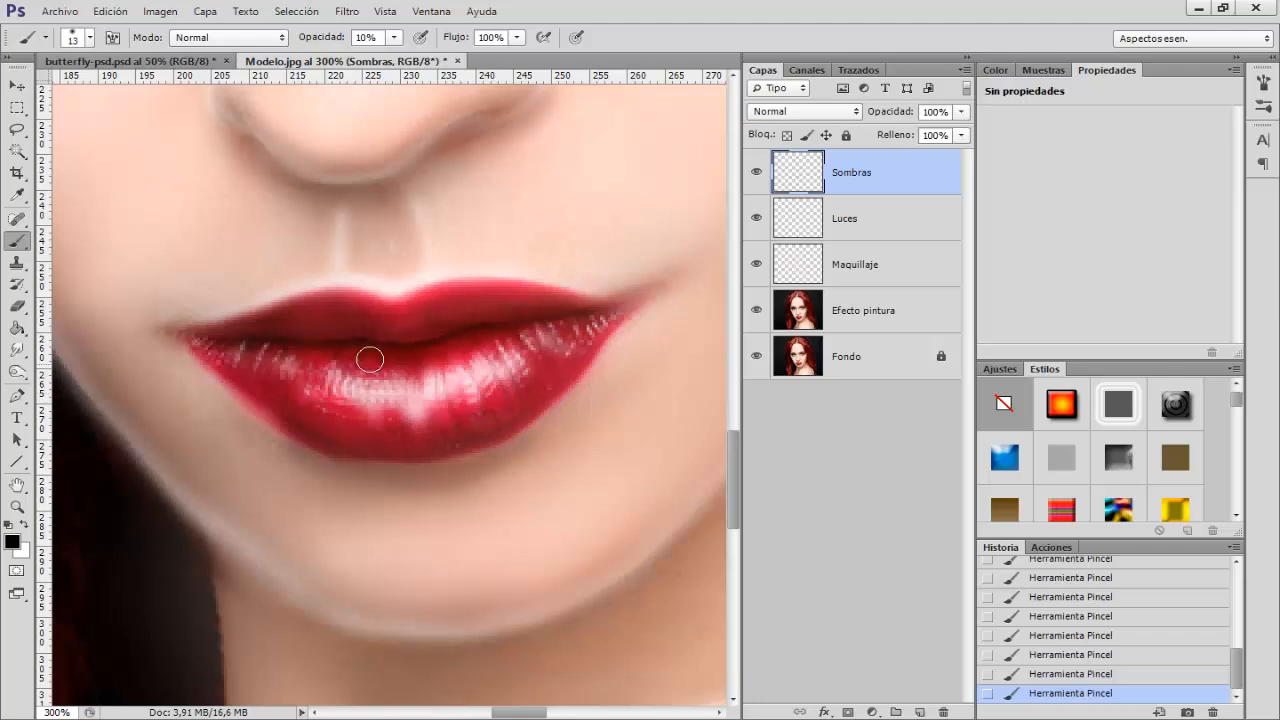
{"action": "key", "text": "ctrl+minus"}
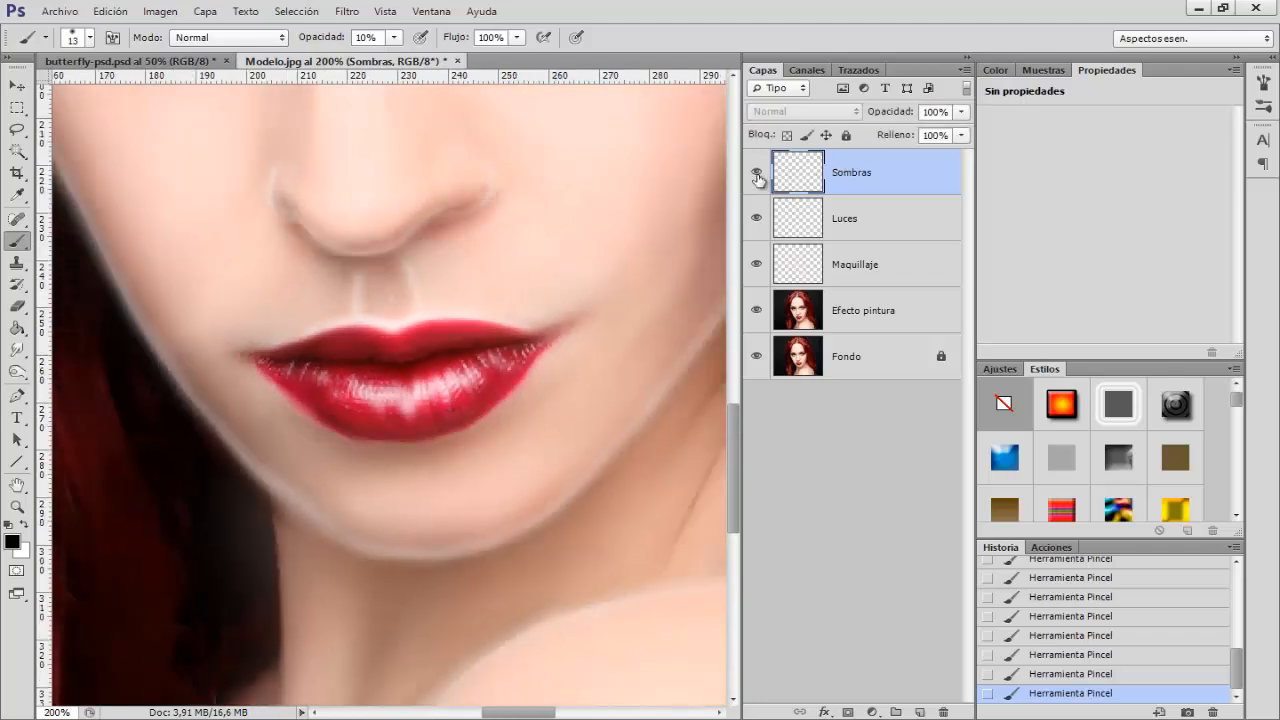
{"action": "scroll", "coordinate": [444, 548], "scroll_direction": "down", "scroll_amount": 2}
Enlarge the black Brush to 49 px and shade the neck below the jaw and around the shoulder at 10% opacity
{"action": "key", "text": "ctrl+minus"}
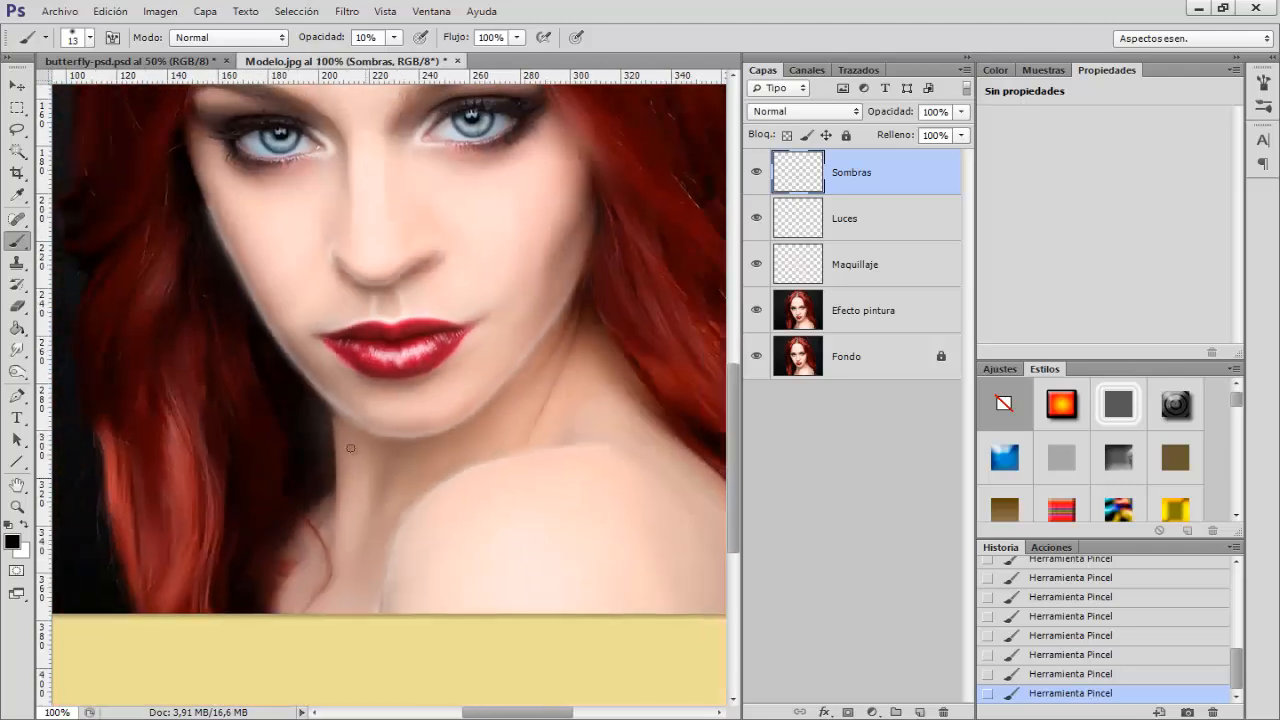
{"action": "right_click", "coordinate": [365, 448], "text": "alt"}
{"action": "mouse_move", "coordinate": [383, 453]}
{"action": "left_mouse_down"}
{"action": "mouse_move", "coordinate": [371, 574]}
{"action": "mouse_move", "coordinate": [405, 495]}
{"action": "mouse_move", "coordinate": [470, 433]}
{"action": "mouse_move", "coordinate": [534, 407]}
{"action": "mouse_move", "coordinate": [598, 356]}
{"action": "mouse_move", "coordinate": [609, 403]}
{"action": "mouse_move", "coordinate": [559, 424]}
{"action": "mouse_move", "coordinate": [632, 433]}
{"action": "mouse_move", "coordinate": [634, 371]}
{"action": "left_mouse_up"}
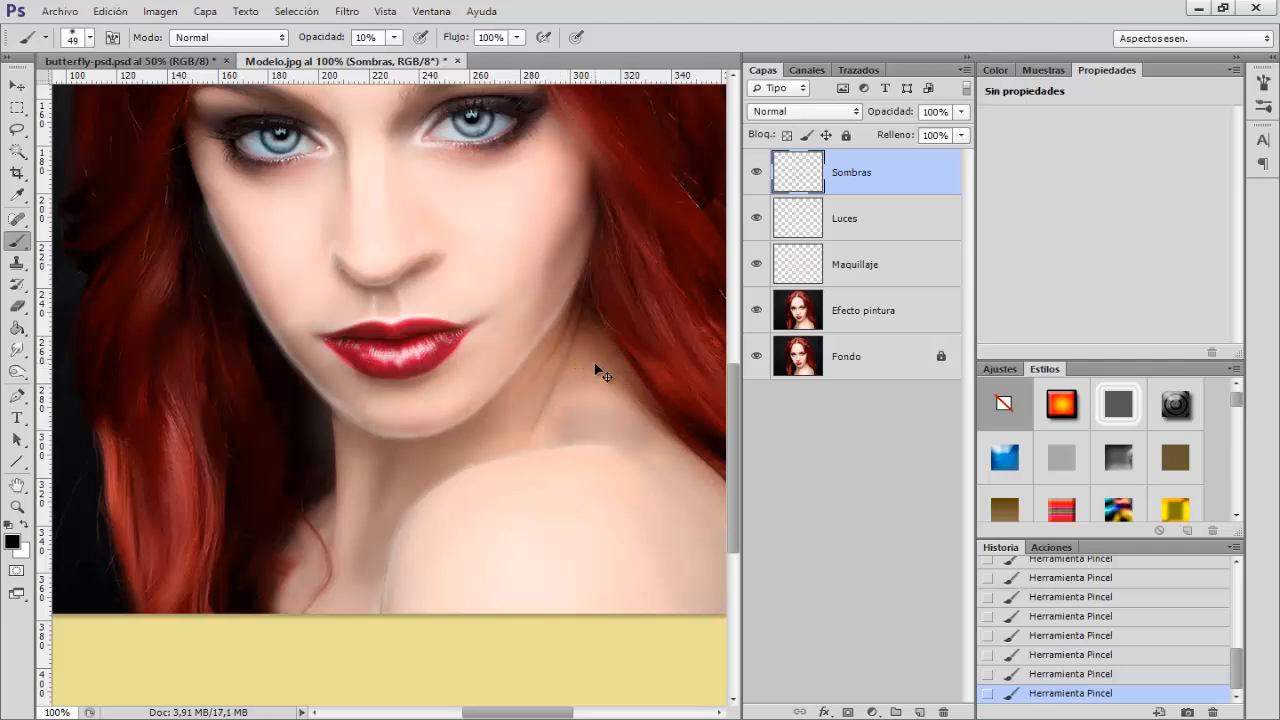
{"action": "key", "text": "ctrl+minus"}
{"action": "mouse_move", "coordinate": [566, 401]}
{"action": "left_mouse_down"}
{"action": "mouse_move", "coordinate": [542, 363]}
{"action": "mouse_move", "coordinate": [598, 441]}
{"action": "mouse_move", "coordinate": [627, 517]}
{"action": "mouse_move", "coordinate": [654, 472]}
{"action": "left_mouse_up"}
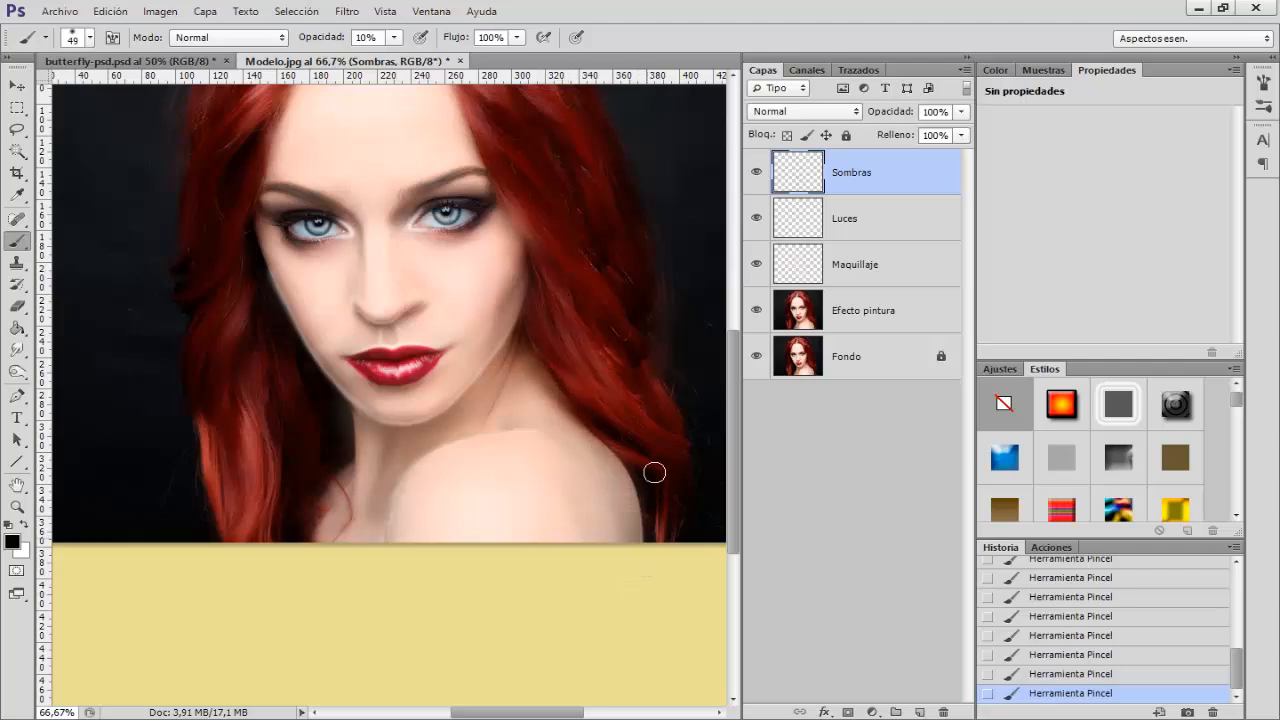
{"action": "scroll", "coordinate": [694, 380], "scroll_direction": "up", "scroll_amount": 2}
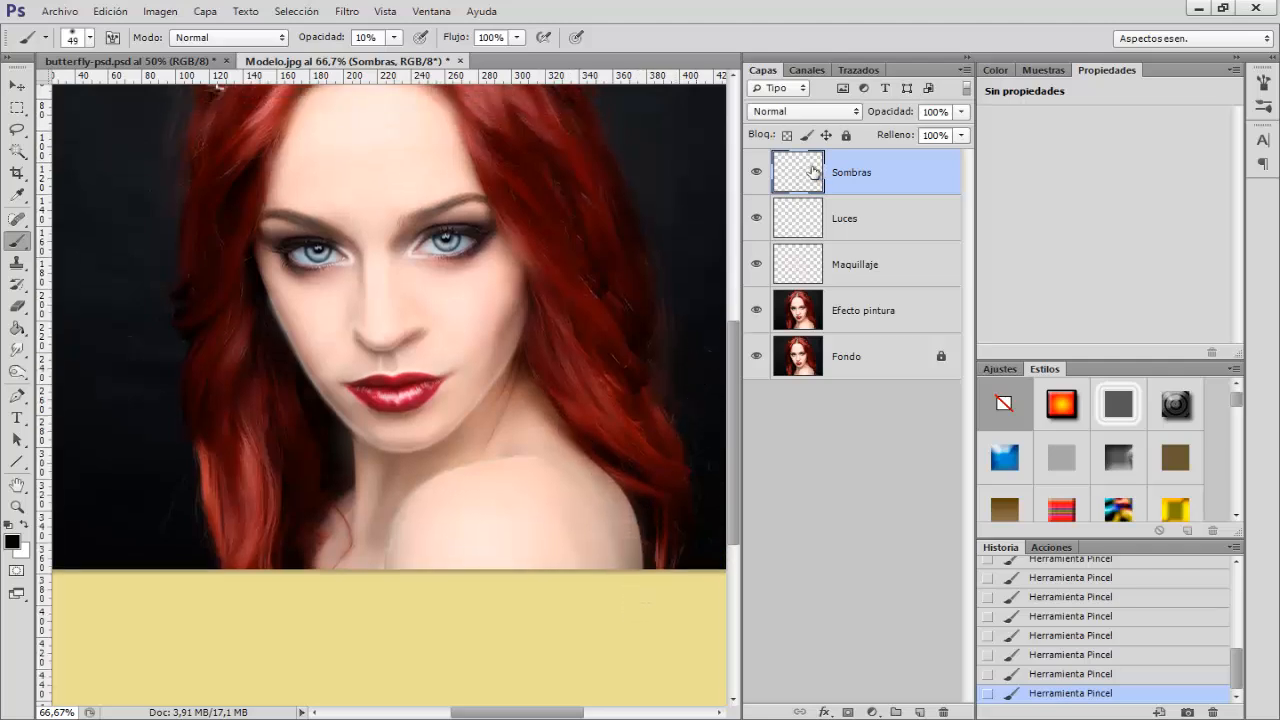
Set the Sombras layer's blend mode to Superponer and compare the portrait with and without the layer
{"action": "left_click", "coordinate": [779, 112]}
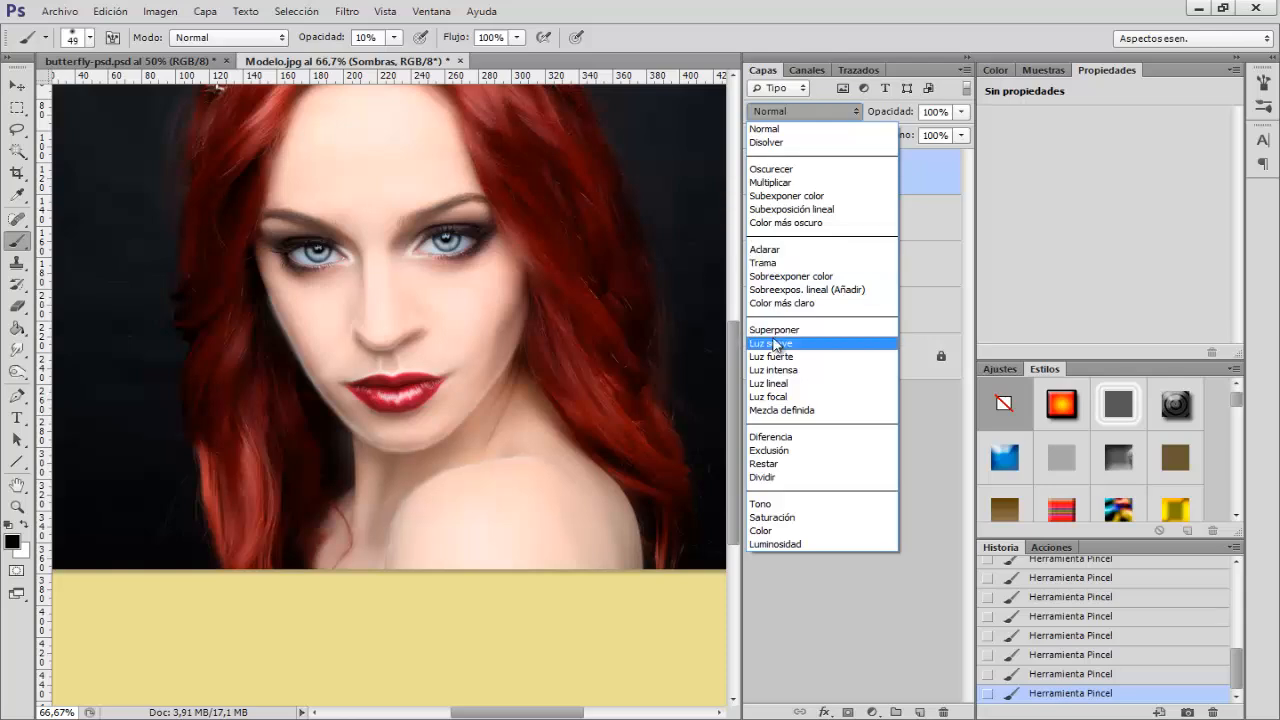
{"action": "left_click", "coordinate": [780, 344]}
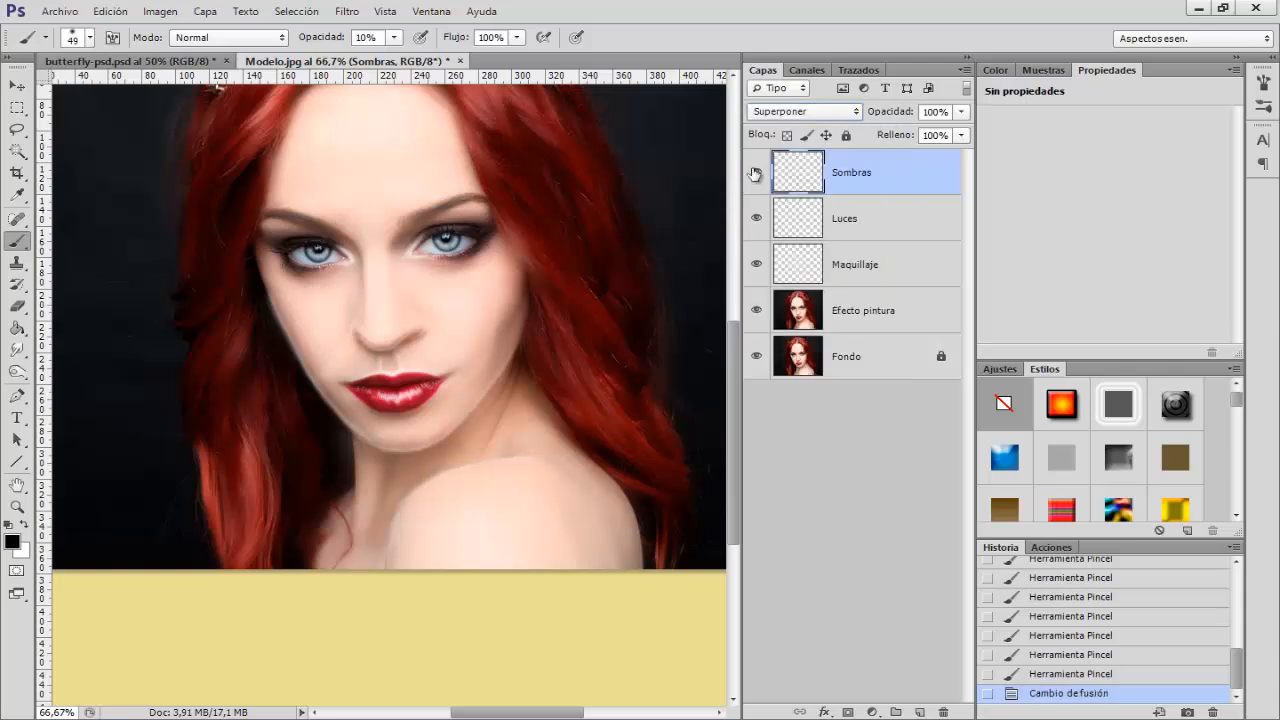
{"action": "left_click", "coordinate": [756, 174]}
{"action": "left_click", "coordinate": [756, 174]}
{"action": "left_click", "coordinate": [757, 175]}
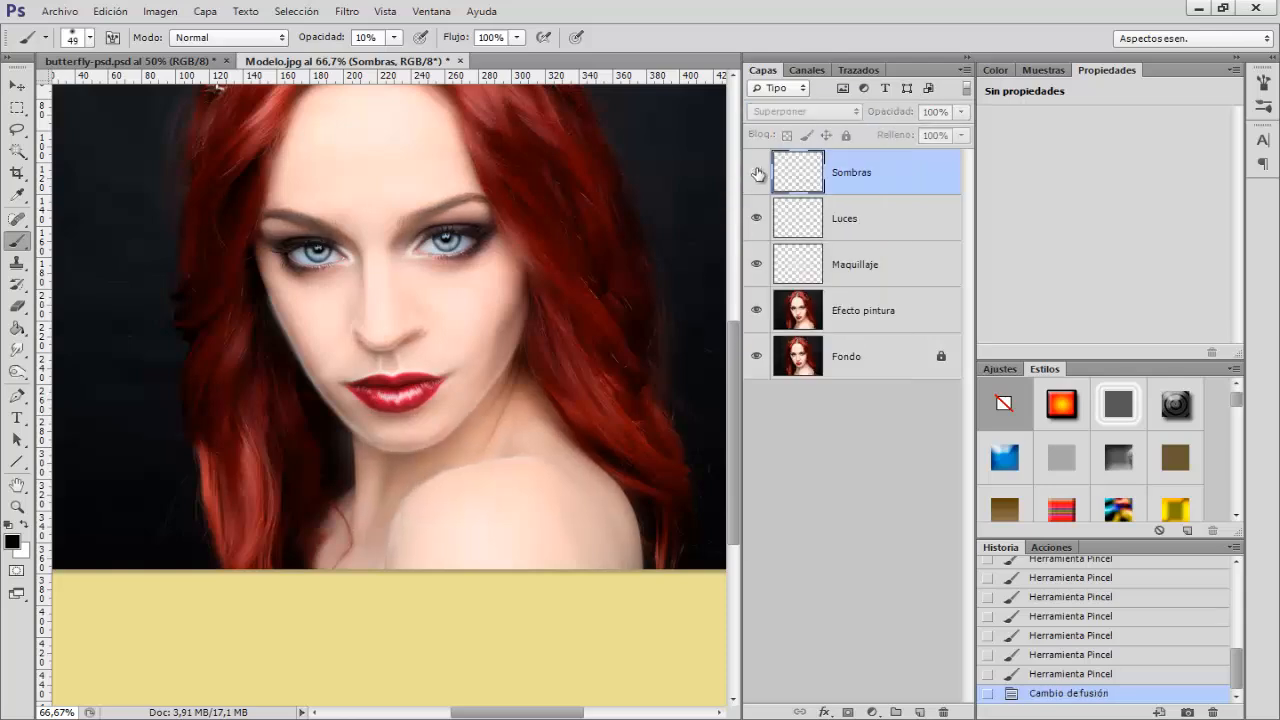
{"action": "left_click", "coordinate": [757, 175]}
{"action": "left_click", "coordinate": [757, 175]}
{"action": "left_click", "coordinate": [757, 175]}
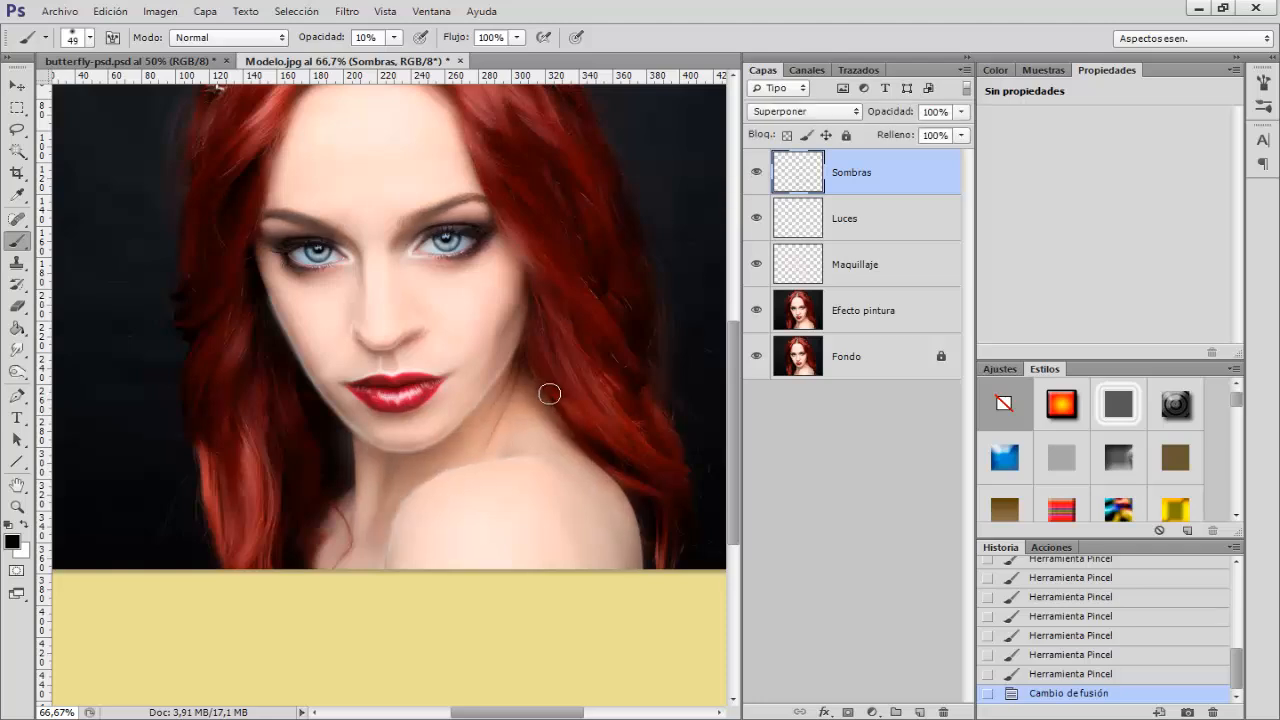
Darken the outer edges of both cheeks with the 49 px black Brush on Sombras and compare with the layer hidden
{"action": "mouse_move", "coordinate": [526, 321]}
{"action": "left_mouse_down"}
{"action": "mouse_move", "coordinate": [500, 377]}
{"action": "mouse_move", "coordinate": [534, 286]}
{"action": "left_mouse_up"}
{"action": "key", "text": "ctrl+z"}
{"action": "key", "text": "ctrl+z"}
{"action": "left_click_drag", "start_coordinate": [292, 340], "coordinate": [257, 266]}
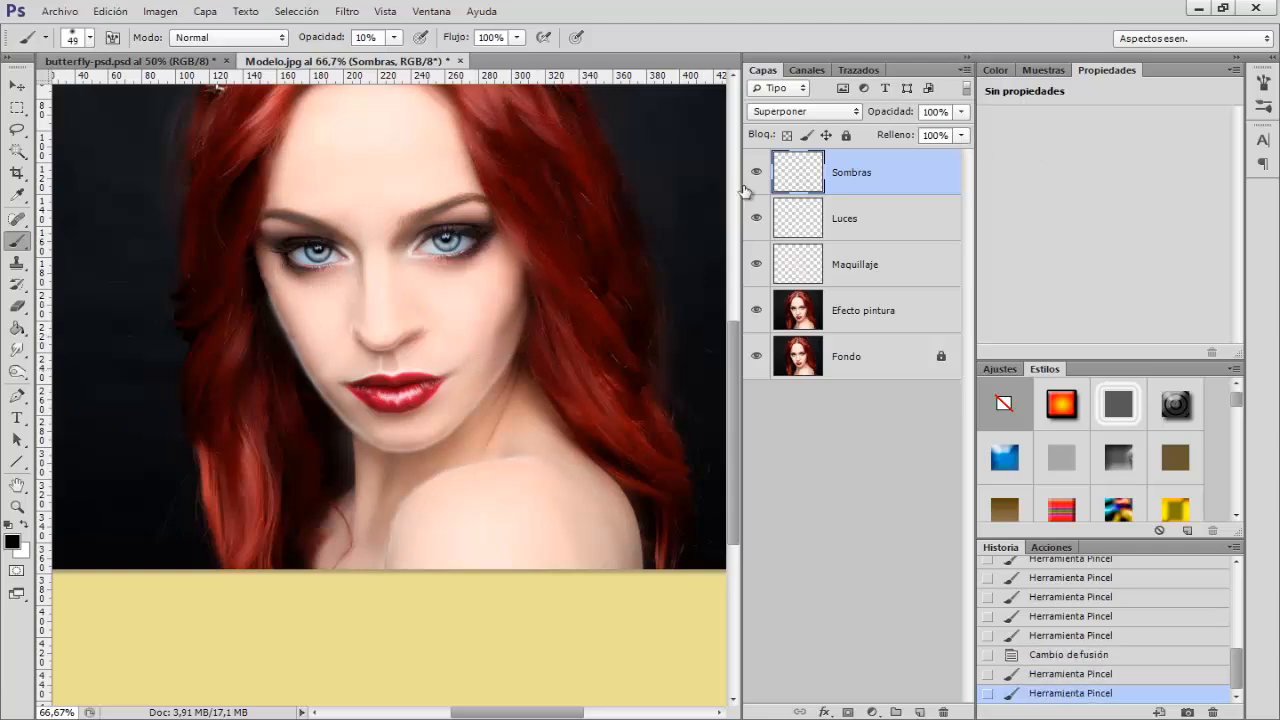
{"action": "left_click", "coordinate": [757, 173]}
{"action": "left_click", "coordinate": [757, 173]}
Add a new layer named Colorete above Sombras
{"action": "left_click", "coordinate": [918, 712]}
{"action": "double_click", "coordinate": [855, 173]}
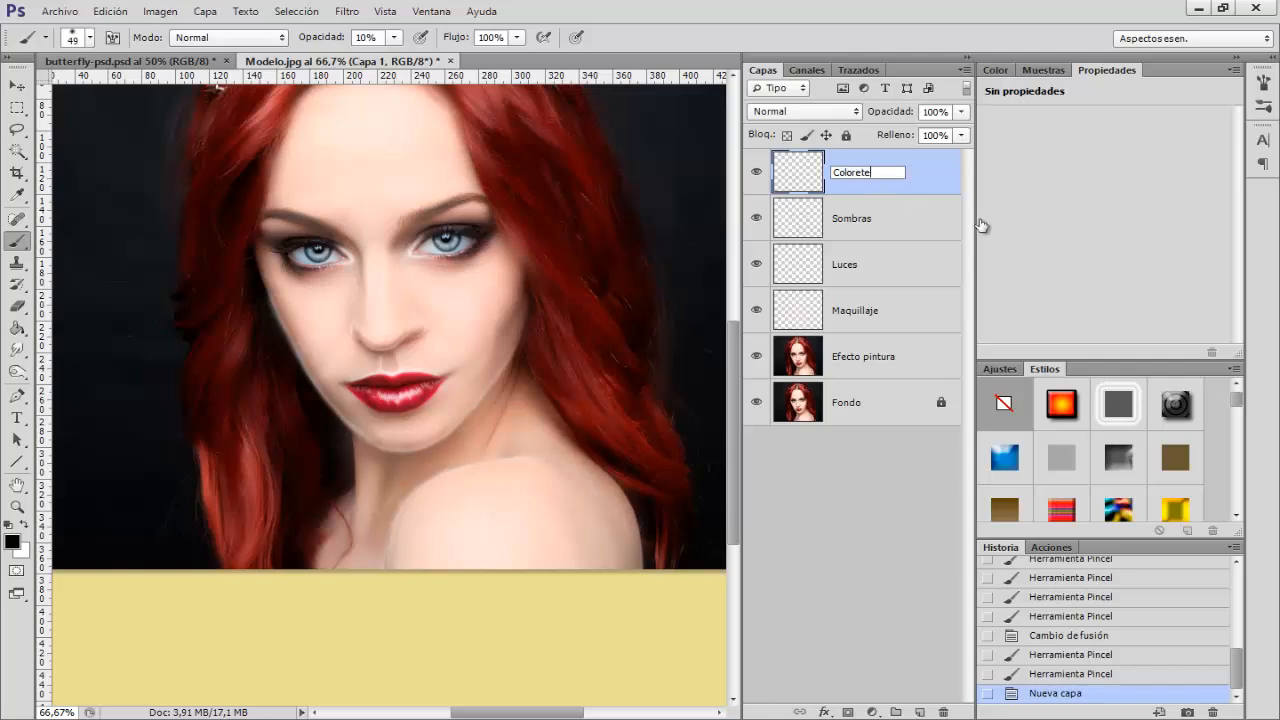
{"action": "type", "text": "Colorete"}
{"action": "key", "text": "Return"}
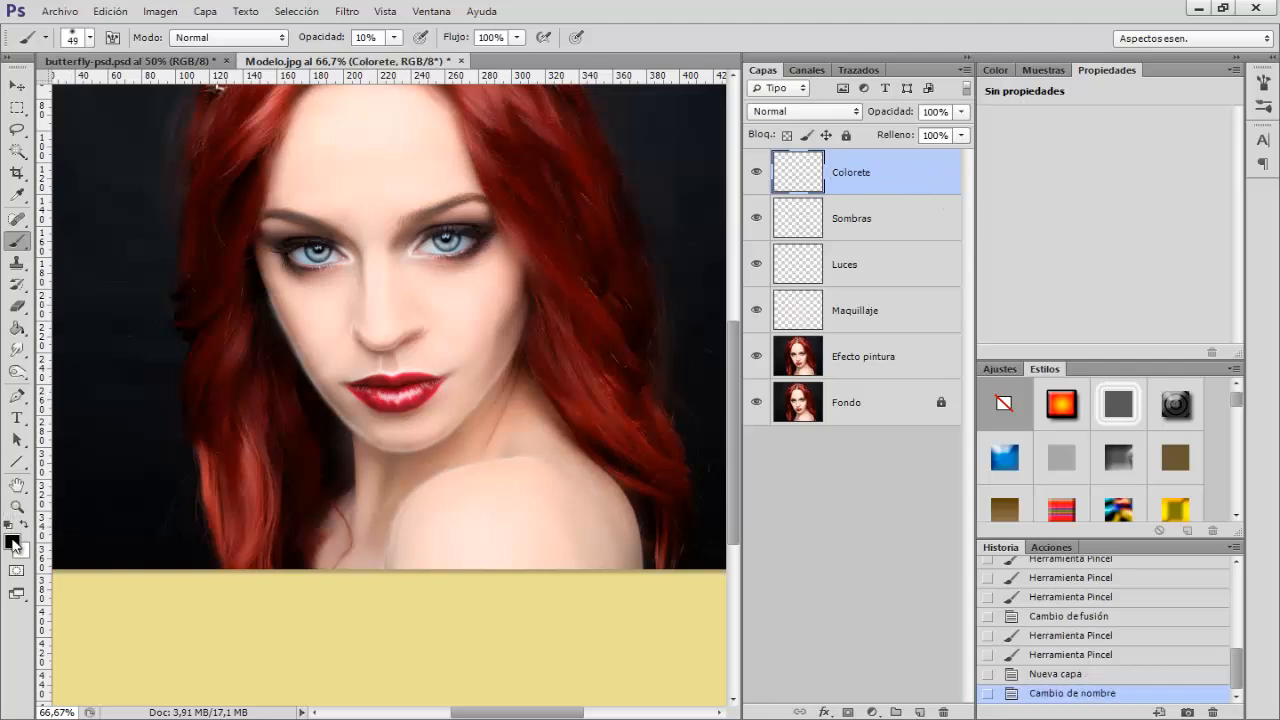
Set the foreground colour to a soft pink derived from a colour sampled on the lips
{"action": "left_click", "coordinate": [12, 541]}
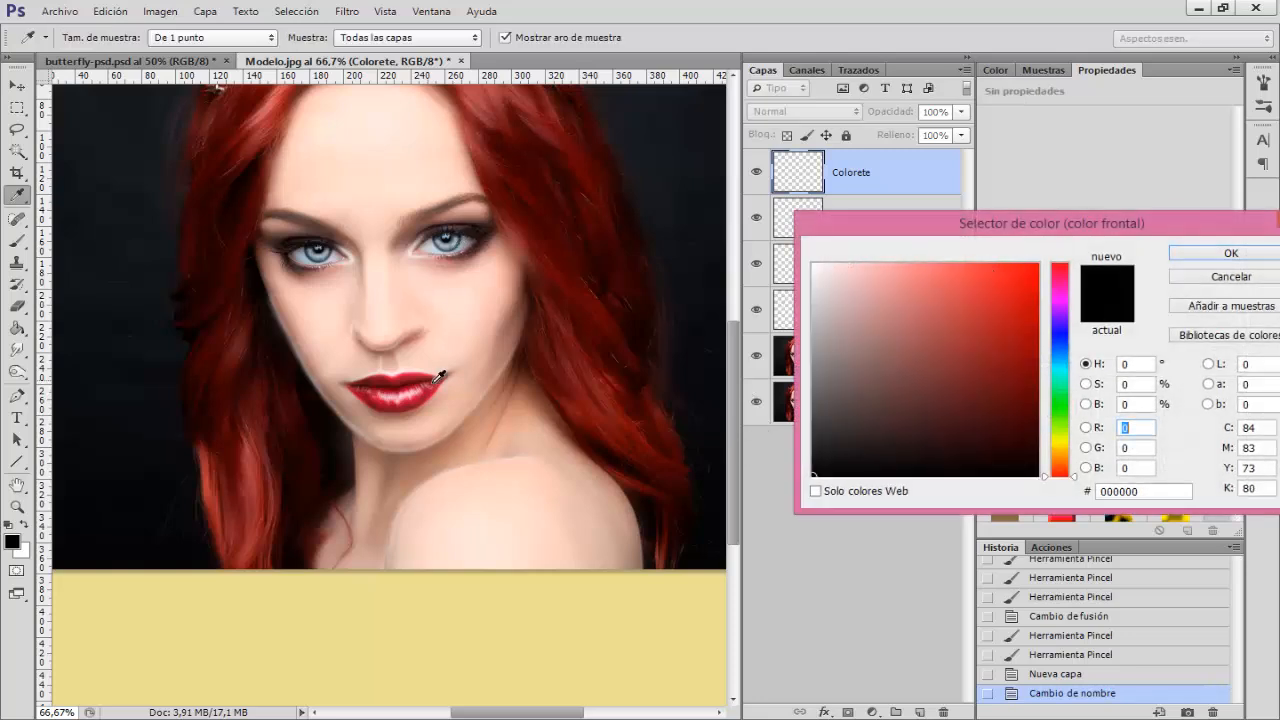
{"action": "left_click", "coordinate": [438, 377]}
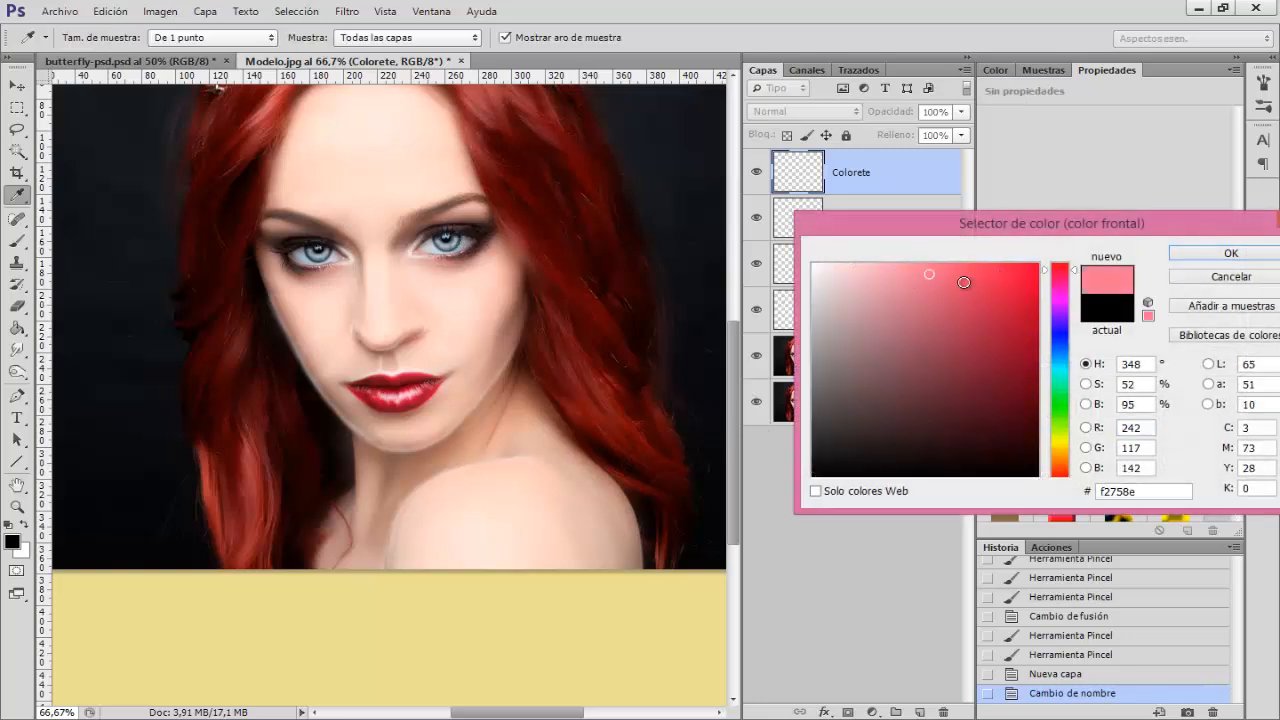
{"action": "left_click", "coordinate": [1200, 262]}
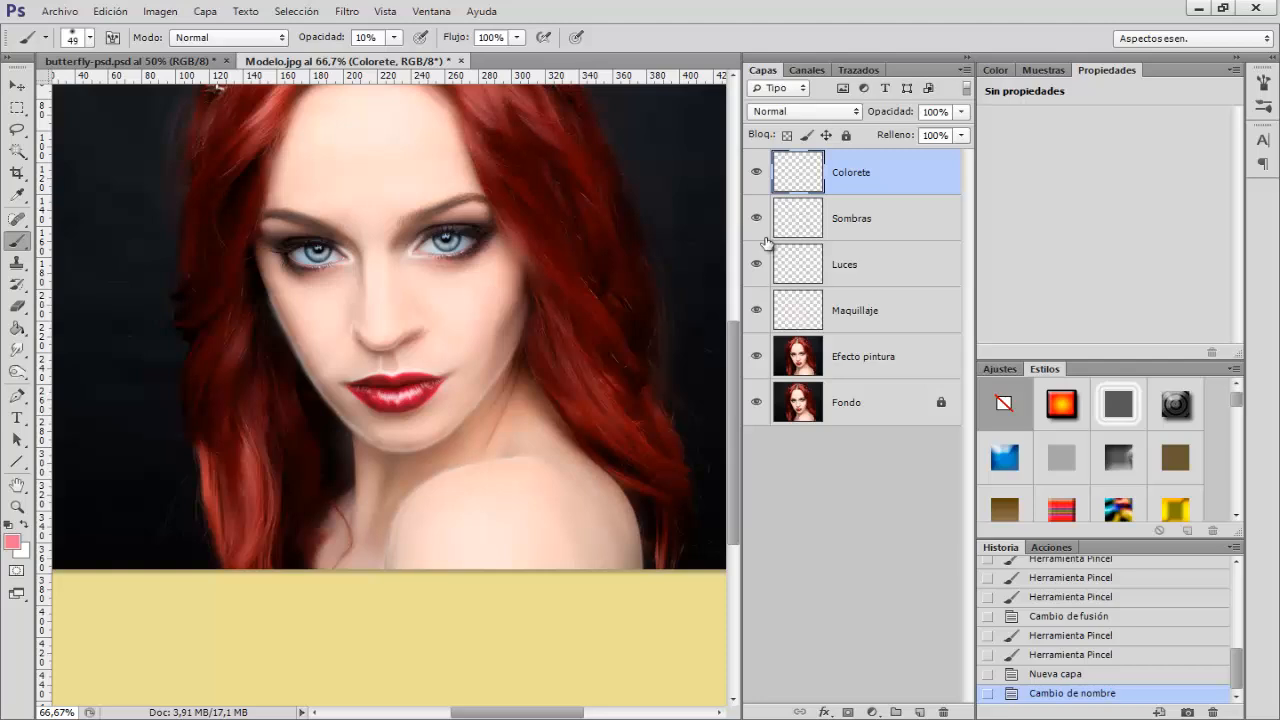
Try a pink blush stroke on the right-hand cheek with an 81 px Brush at 100% opacity and undo it
{"action": "key", "text": "ctrl+1"}
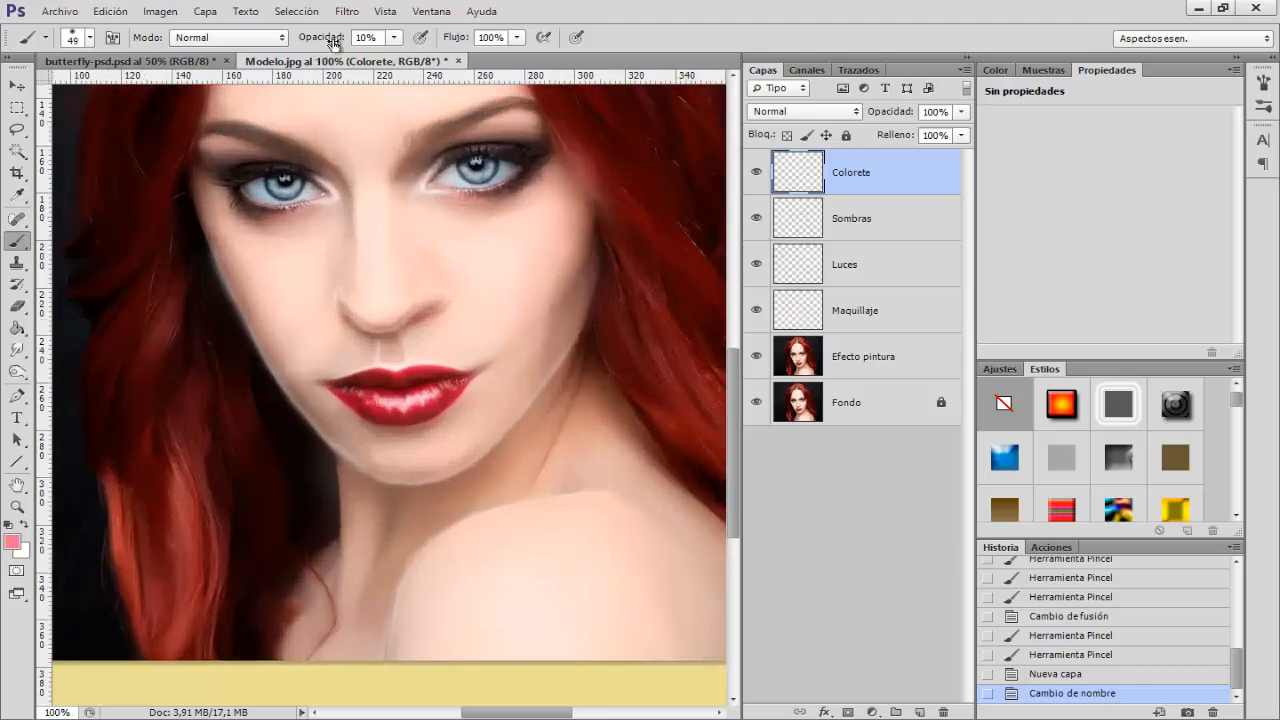
{"action": "left_click_drag", "start_coordinate": [333, 44], "coordinate": [496, 33]}
{"action": "left_click_drag", "start_coordinate": [529, 263], "coordinate": [558, 252]}
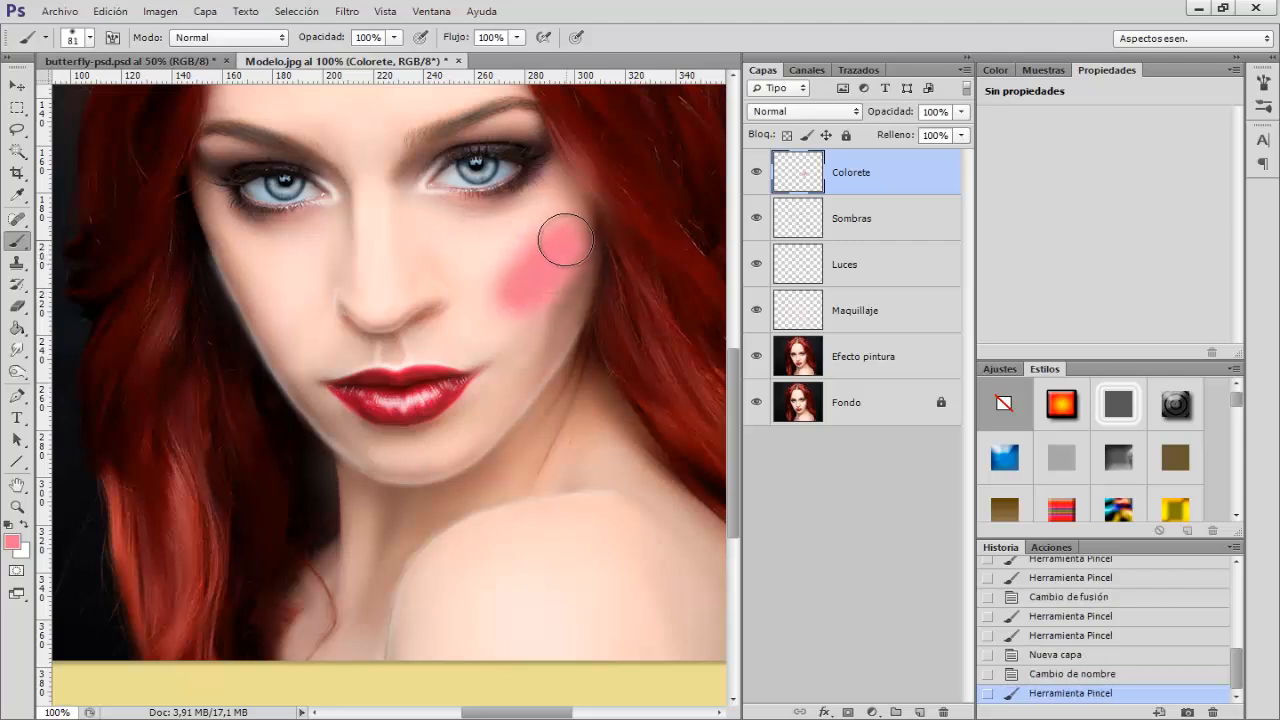
{"action": "key", "text": "ctrl+z"}
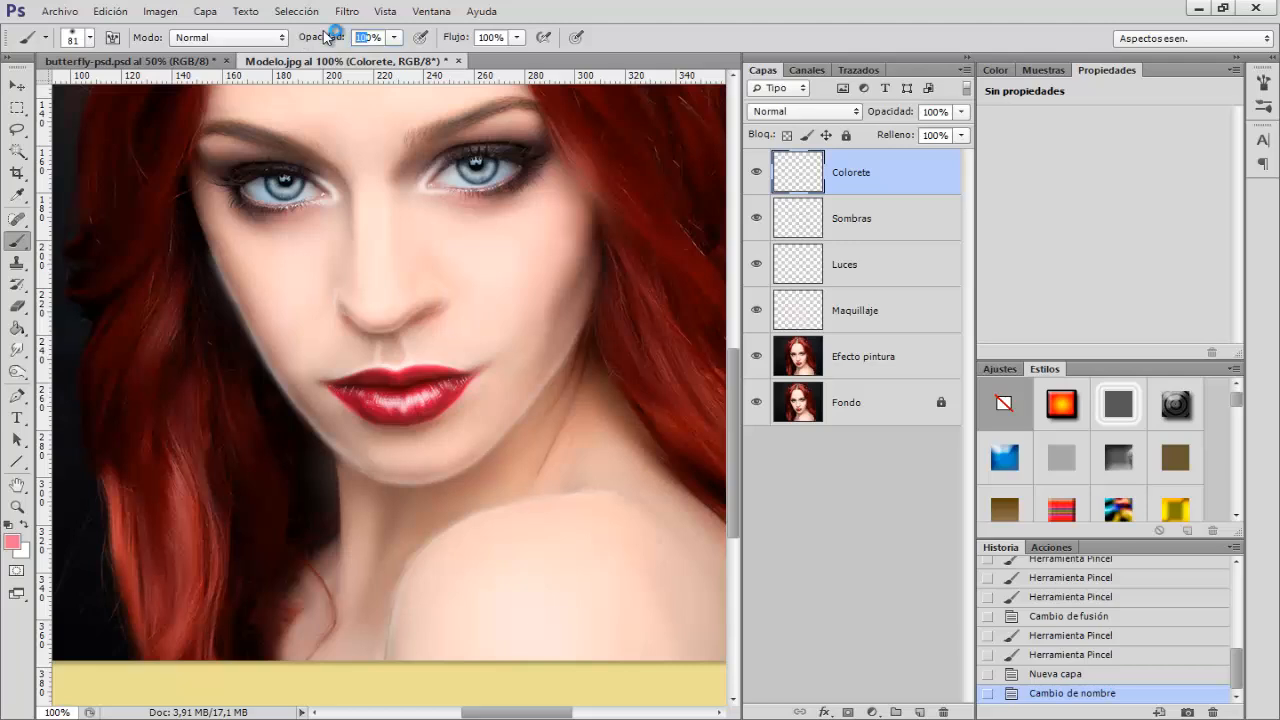
Set the Brush opacity to 20%, paint pink blush on both cheeks at 81 px, and tint the nose at 23 px
{"action": "type", "text": "20"}
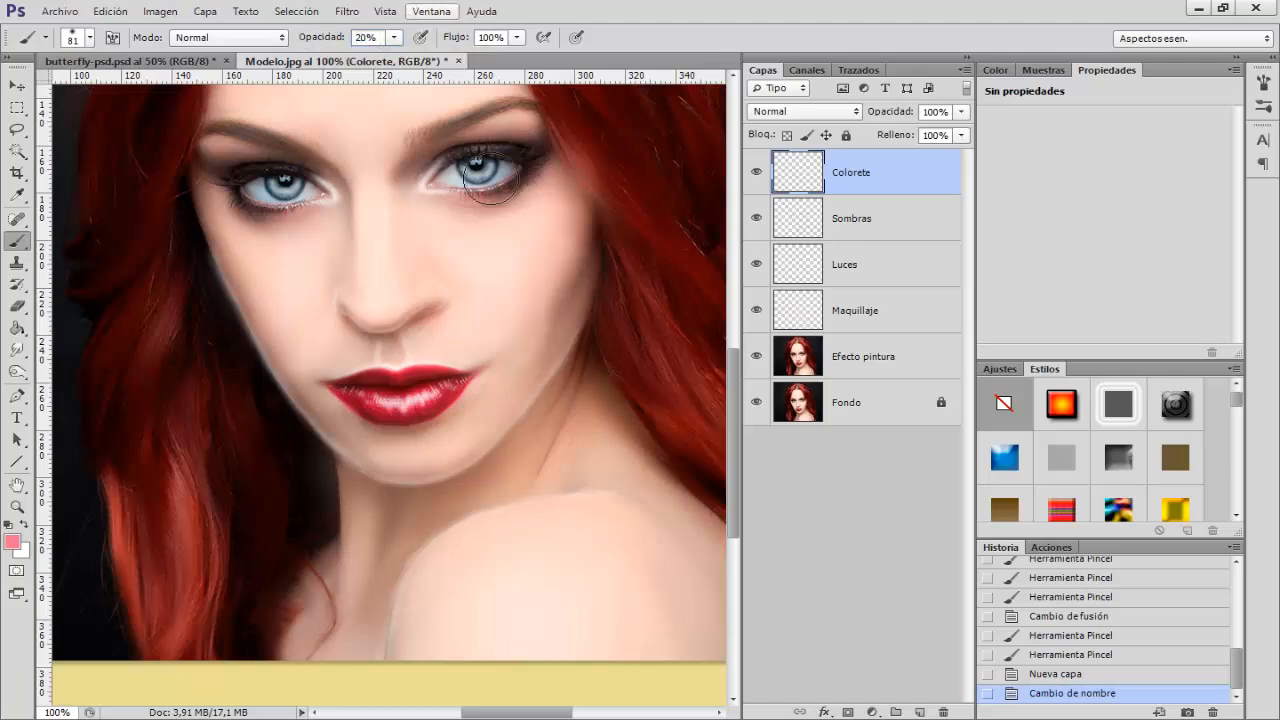
{"action": "left_click_drag", "start_coordinate": [516, 291], "coordinate": [563, 229]}
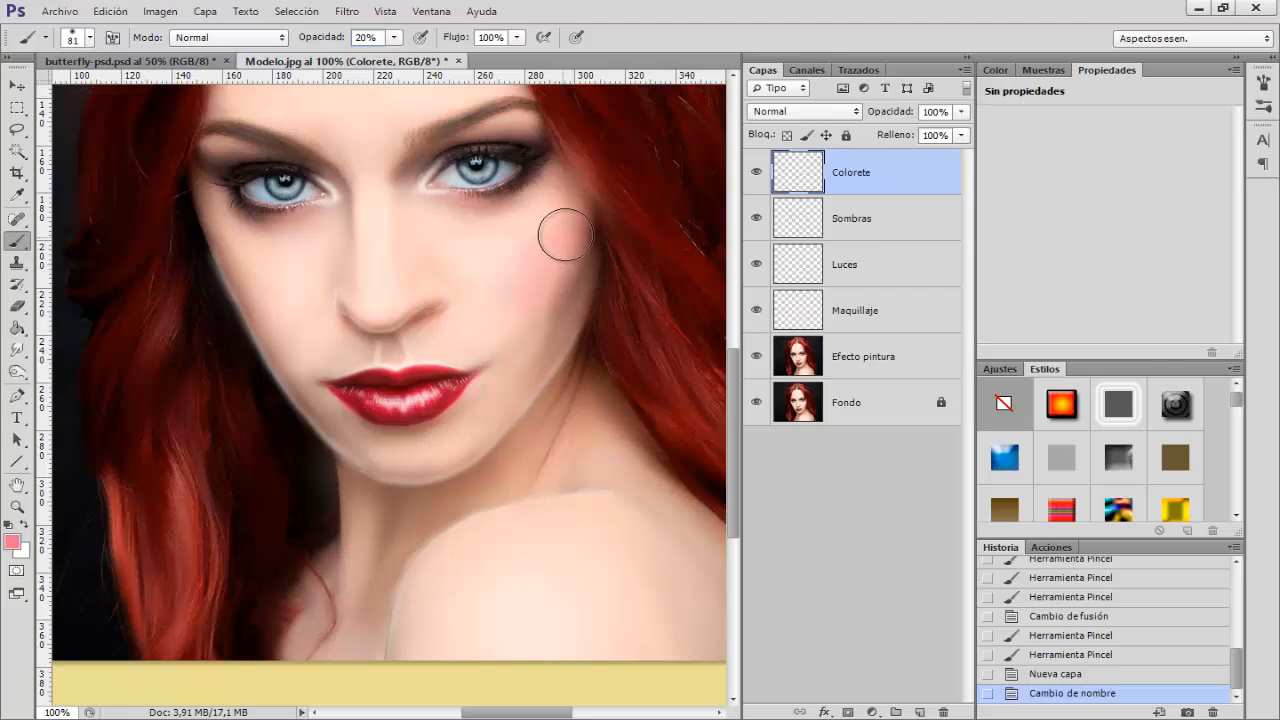
{"action": "left_click_drag", "start_coordinate": [285, 303], "coordinate": [244, 282]}
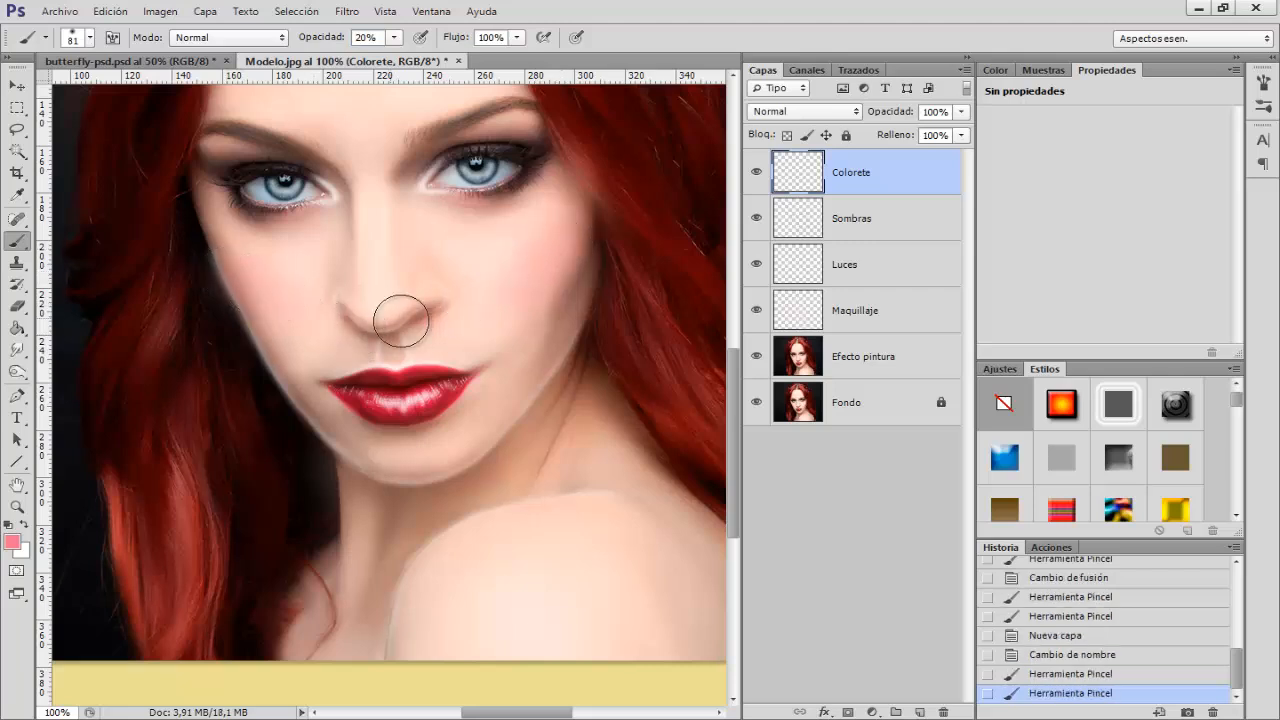
{"action": "mouse_move", "coordinate": [430, 294]}
{"action": "left_mouse_down"}
{"action": "mouse_move", "coordinate": [366, 306]}
{"action": "mouse_move", "coordinate": [385, 319]}
{"action": "mouse_move", "coordinate": [410, 310]}
{"action": "left_mouse_up"}
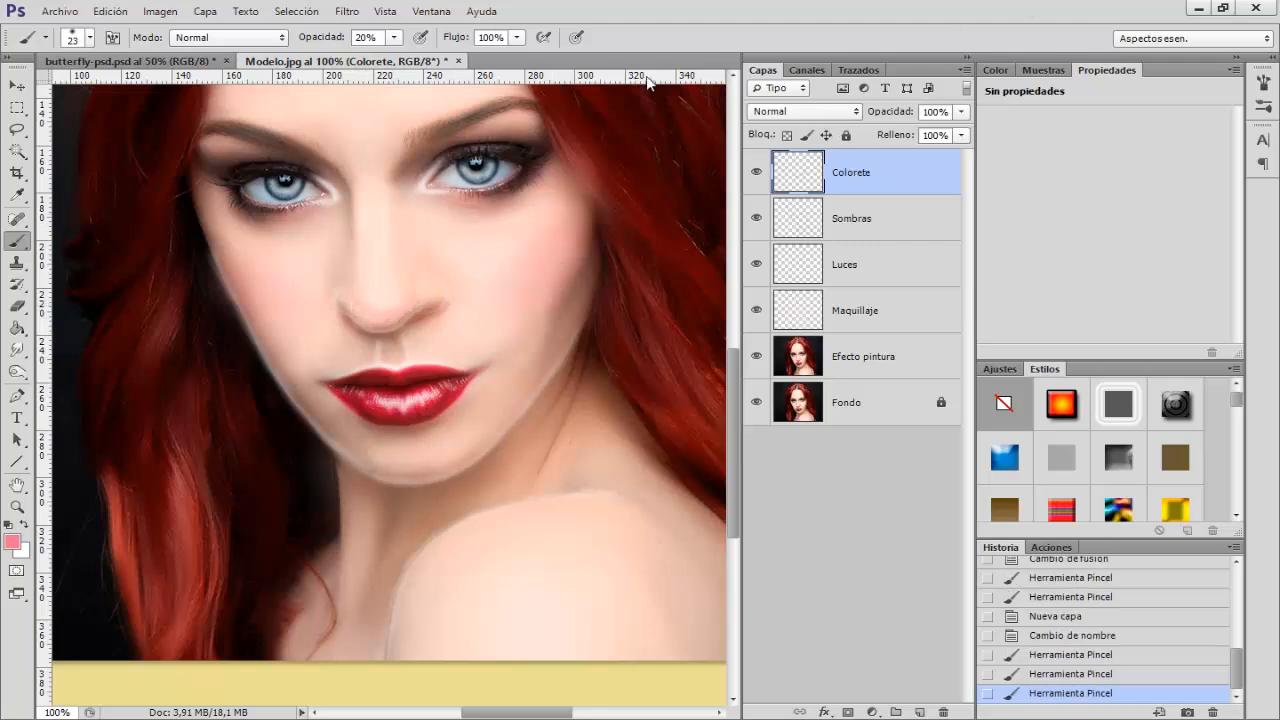
Reapply the last Gaussian Blur to the Colorete layer and compare the face with and without the blush
{"action": "left_click", "coordinate": [347, 11]}
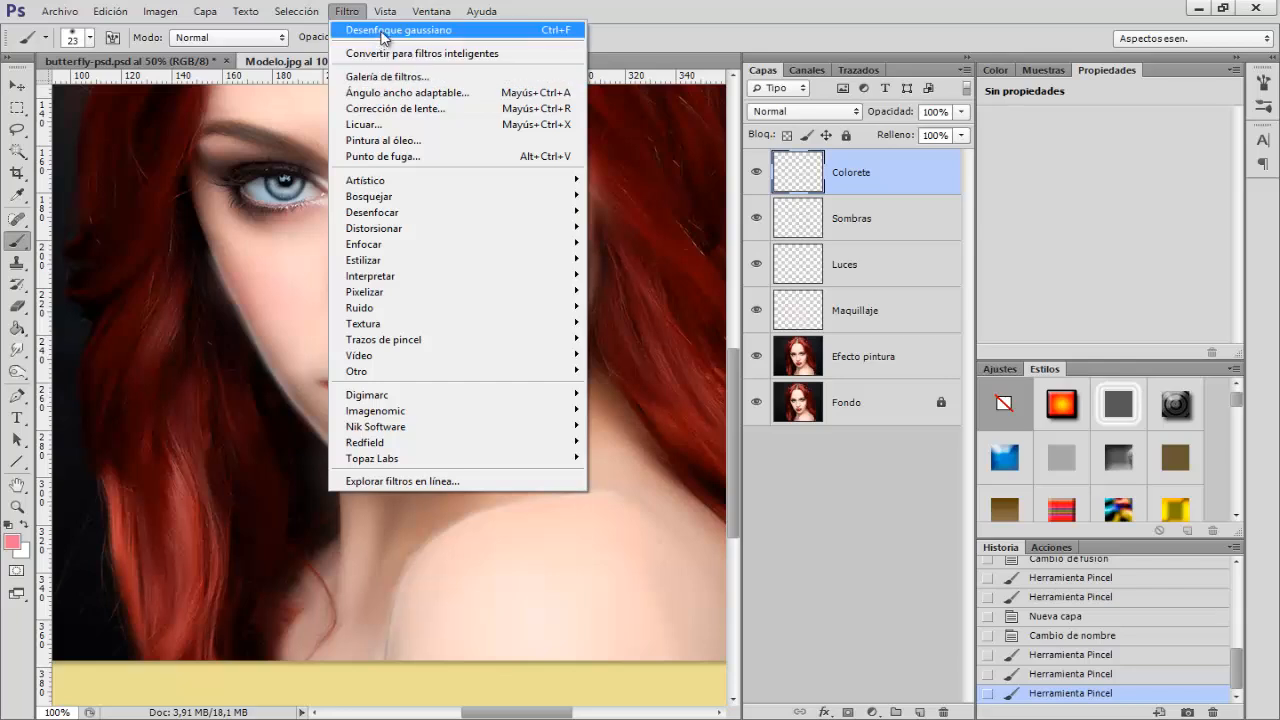
{"action": "left_click", "coordinate": [383, 33]}
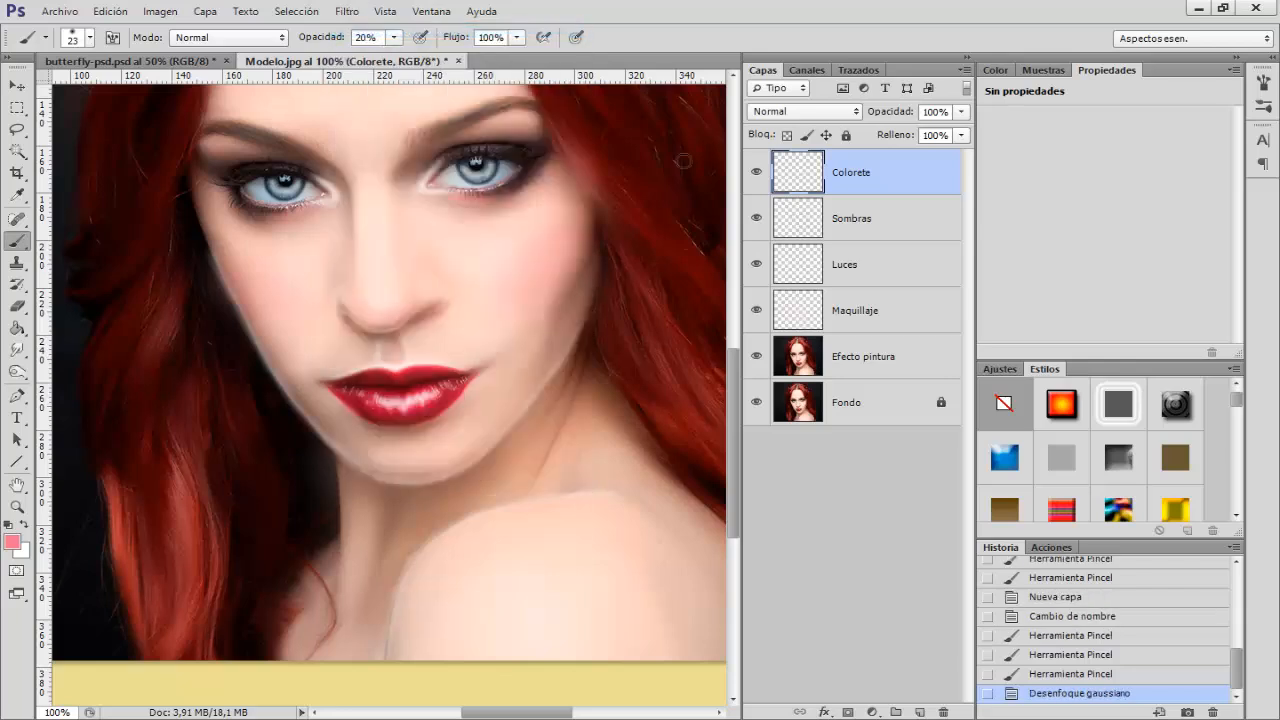
{"action": "left_click", "coordinate": [757, 173]}
{"action": "left_click", "coordinate": [757, 173]}
{"action": "left_click", "coordinate": [757, 173]}
{"action": "left_click", "coordinate": [757, 173]}
Reduce the Colorete layer's opacity to 87% and compare the portrait with and without the blush
{"action": "left_click_drag", "start_coordinate": [896, 116], "coordinate": [886, 116]}
{"action": "key", "text": "ctrl+minus"}
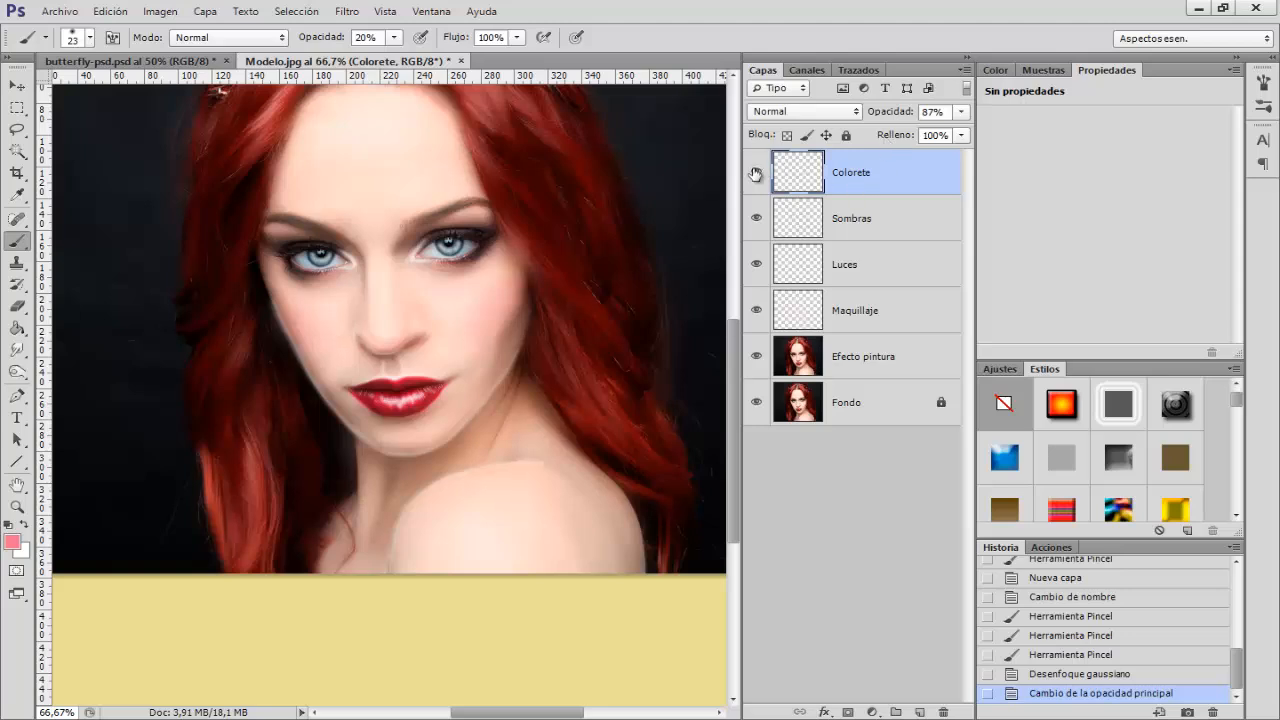
{"action": "left_click", "coordinate": [756, 174]}
{"action": "left_click", "coordinate": [756, 174]}
{"action": "left_click", "coordinate": [756, 174]}
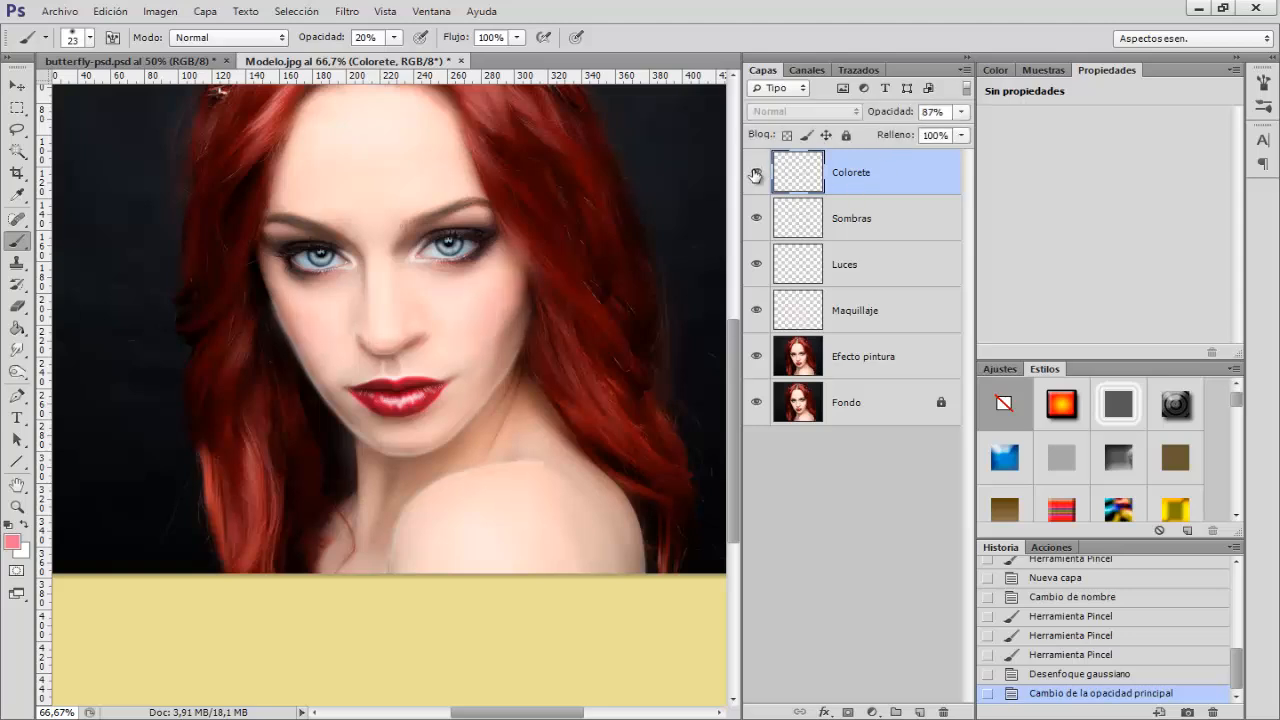
{"action": "left_click", "coordinate": [756, 174]}
{"action": "key", "text": "ctrl+plus"}
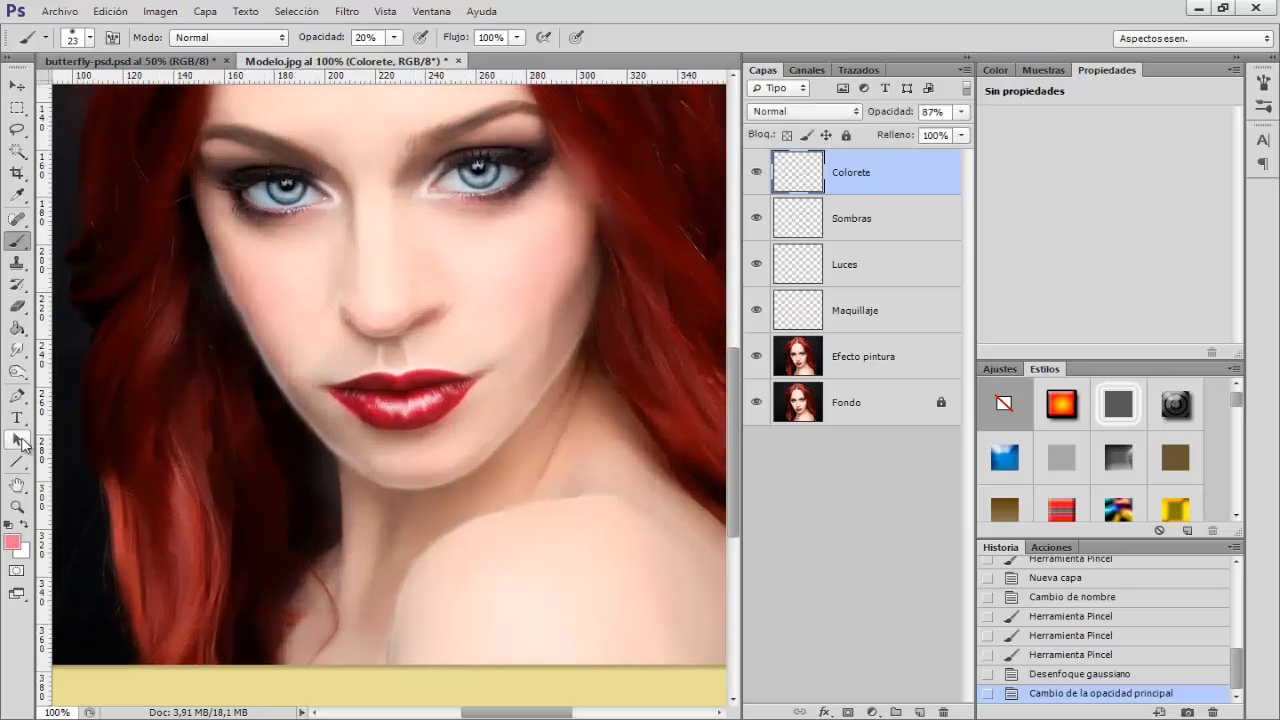
Smudge the blush on the nose and cheeks at 50% strength, then set the Colorete layer's opacity to 75% and compare it
{"action": "left_click", "coordinate": [17, 349]}
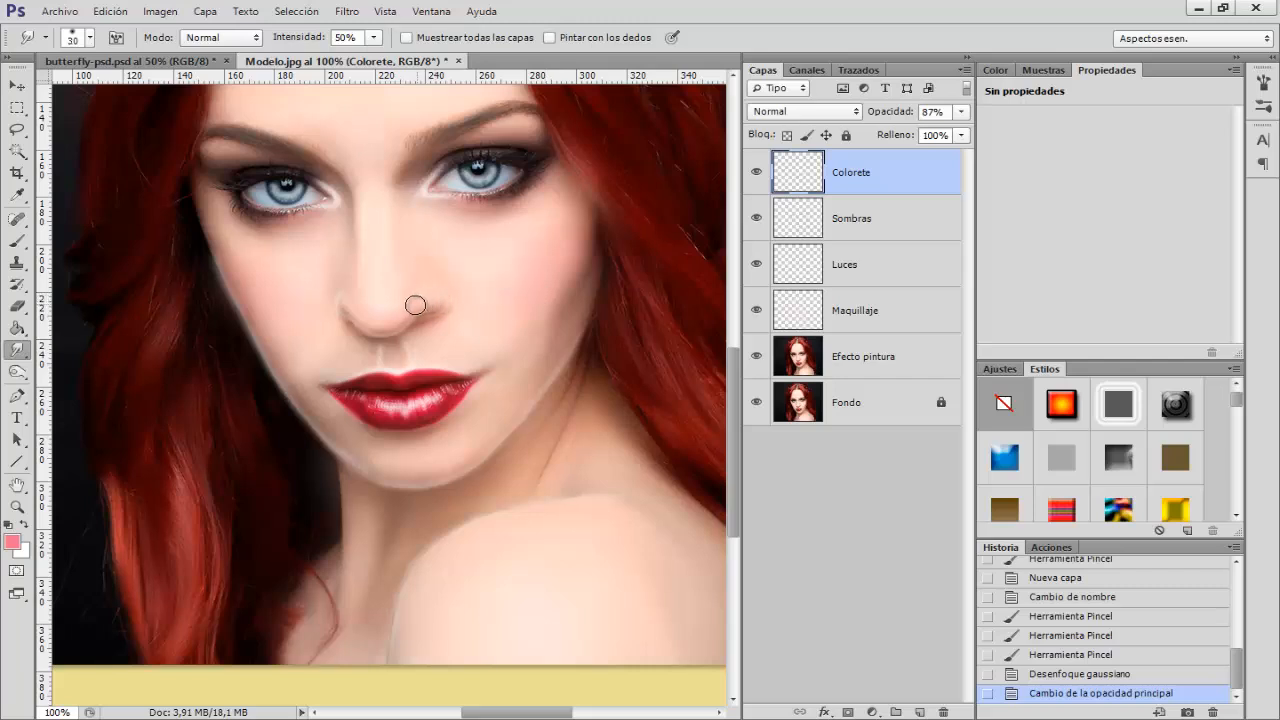
{"action": "mouse_move", "coordinate": [415, 304]}
{"action": "left_mouse_down"}
{"action": "mouse_move", "coordinate": [441, 289]}
{"action": "mouse_move", "coordinate": [379, 322]}
{"action": "mouse_move", "coordinate": [396, 297]}
{"action": "mouse_move", "coordinate": [381, 313]}
{"action": "mouse_move", "coordinate": [363, 298]}
{"action": "mouse_move", "coordinate": [387, 318]}
{"action": "mouse_move", "coordinate": [368, 320]}
{"action": "mouse_move", "coordinate": [431, 280]}
{"action": "left_mouse_up"}
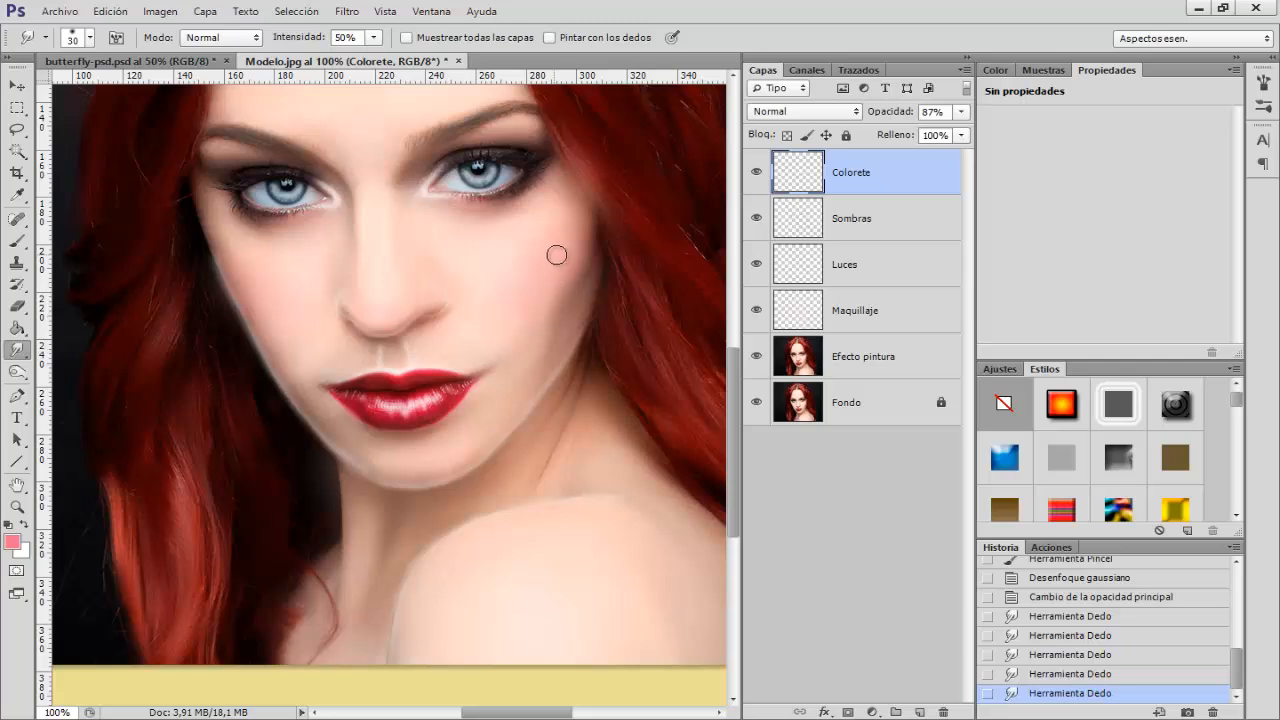
{"action": "left_click_drag", "start_coordinate": [890, 116], "coordinate": [862, 116]}
{"action": "left_click", "coordinate": [756, 173]}
{"action": "left_click", "coordinate": [756, 173]}
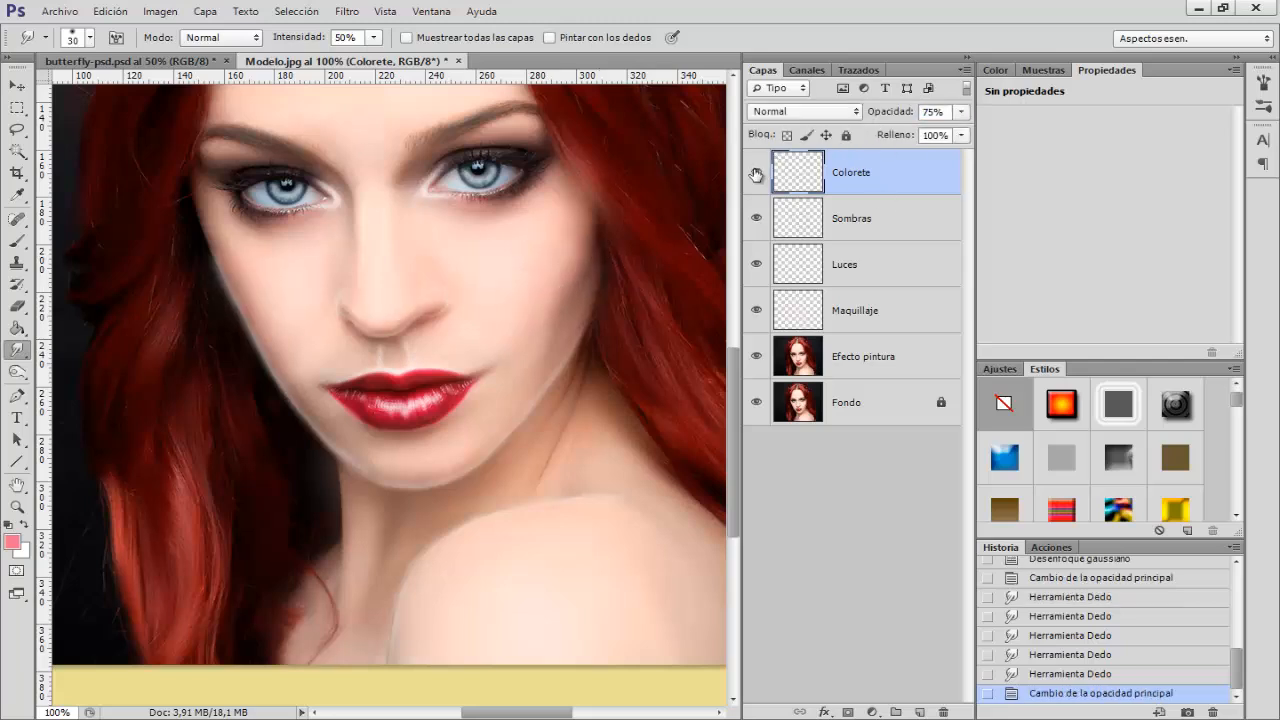
Group the layers from Colorete down to Efecto pintura and rename the group Efecto Pintura
{"action": "key", "text": "ctrl+minus"}
{"action": "key", "text": "ctrl+minus"}
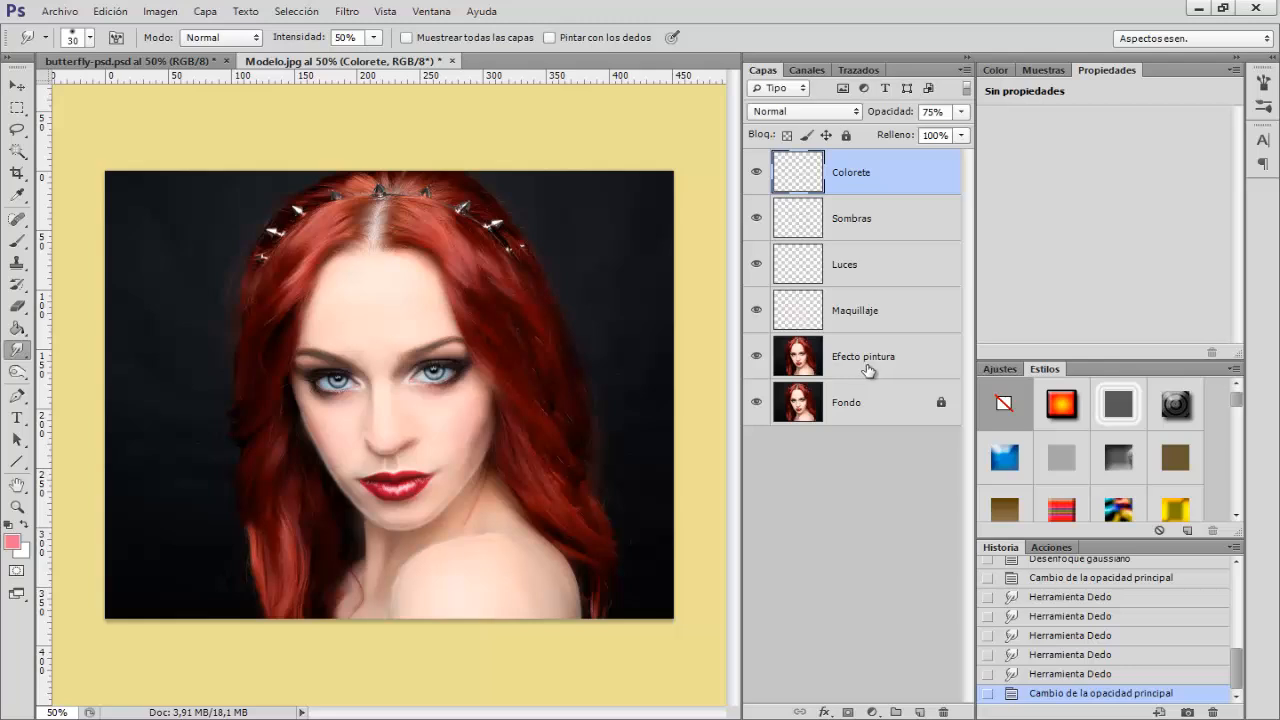
{"action": "left_click", "coordinate": [867, 370], "text": "shift"}
{"action": "key", "text": "ctrl+g"}
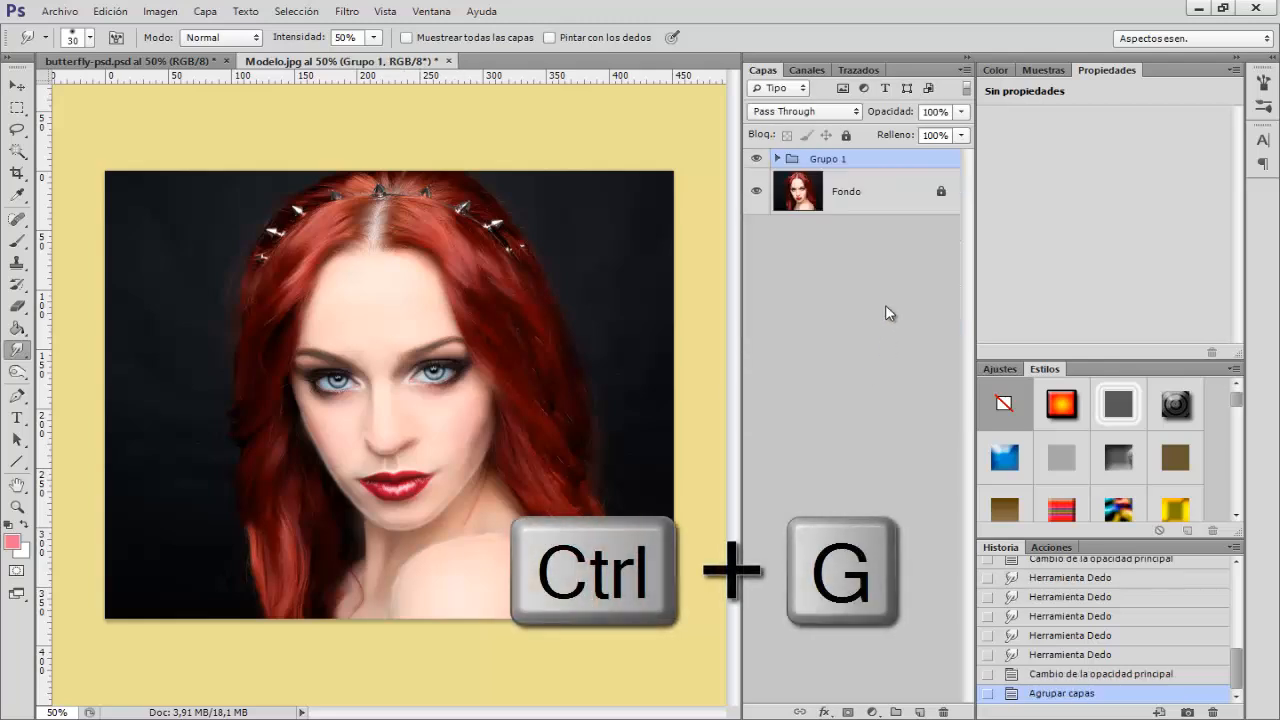
{"action": "double_click", "coordinate": [836, 159]}
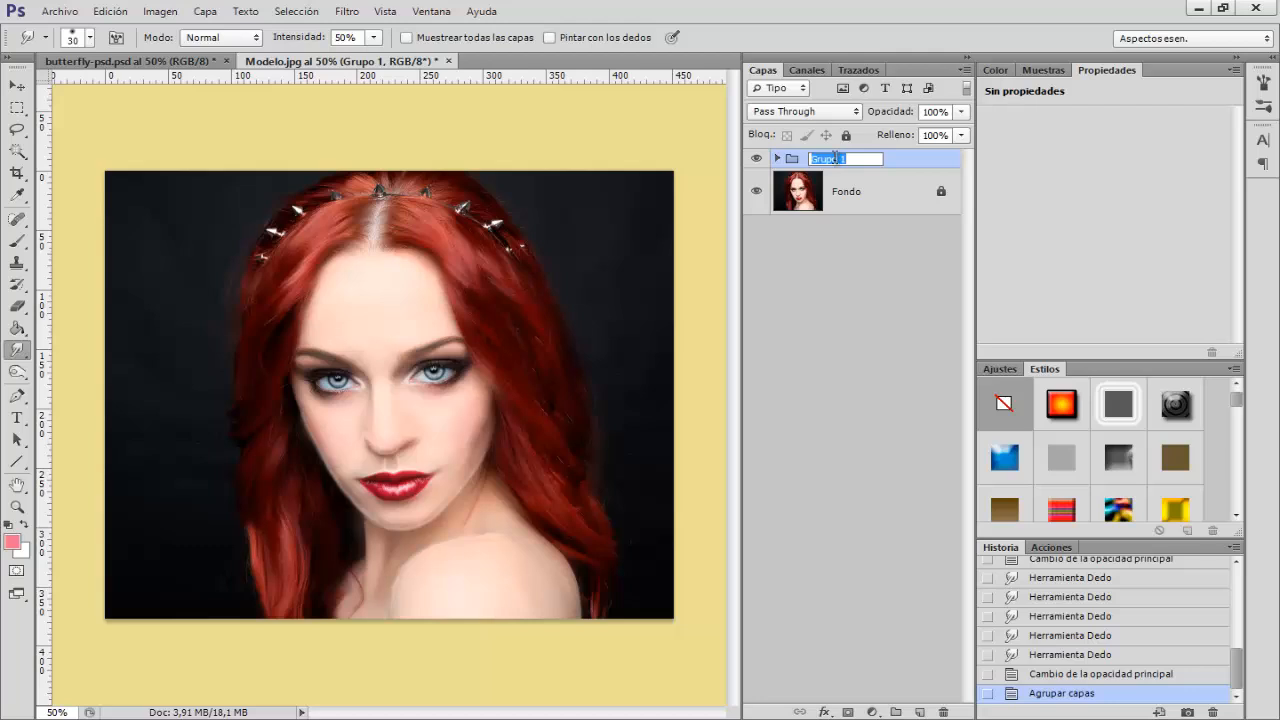
{"action": "type", "text": "Efecto Pintura"}
{"action": "key", "text": "Return"}
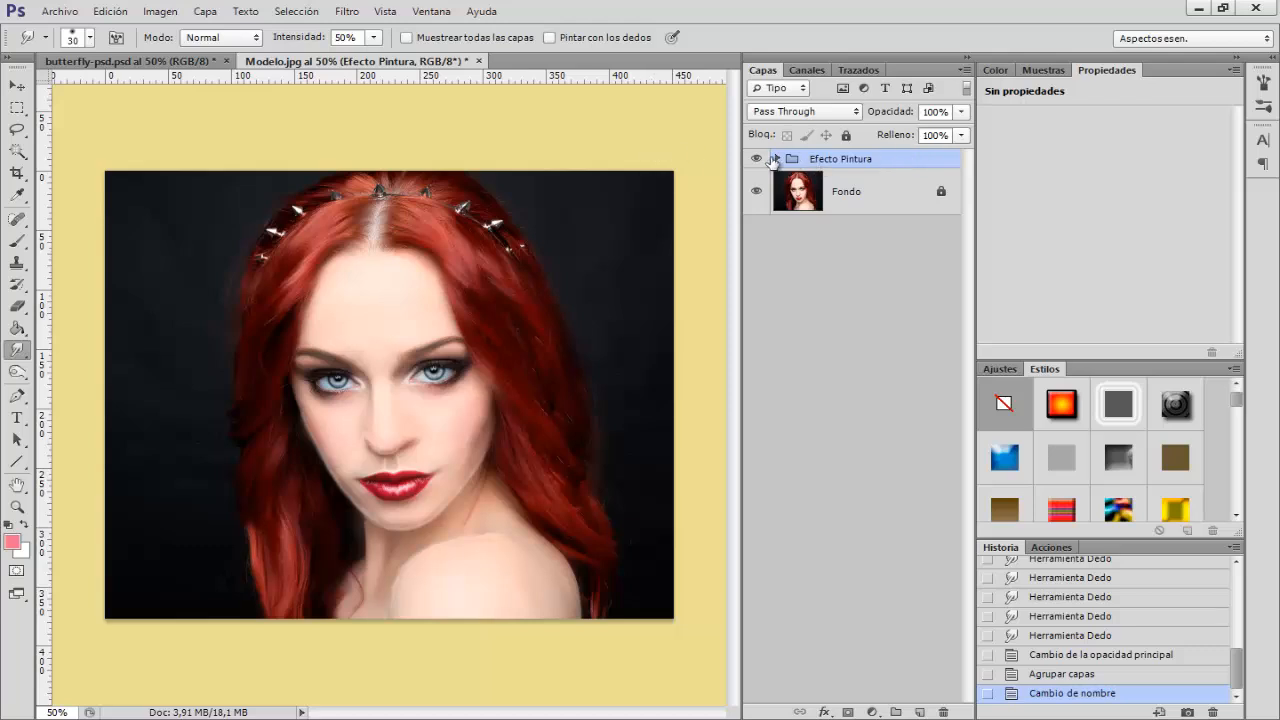
Compare the portrait with and without the Luces layer inside the Efecto Pintura group, then collapse the group
{"action": "left_click", "coordinate": [777, 158]}
{"action": "left_click", "coordinate": [757, 284]}
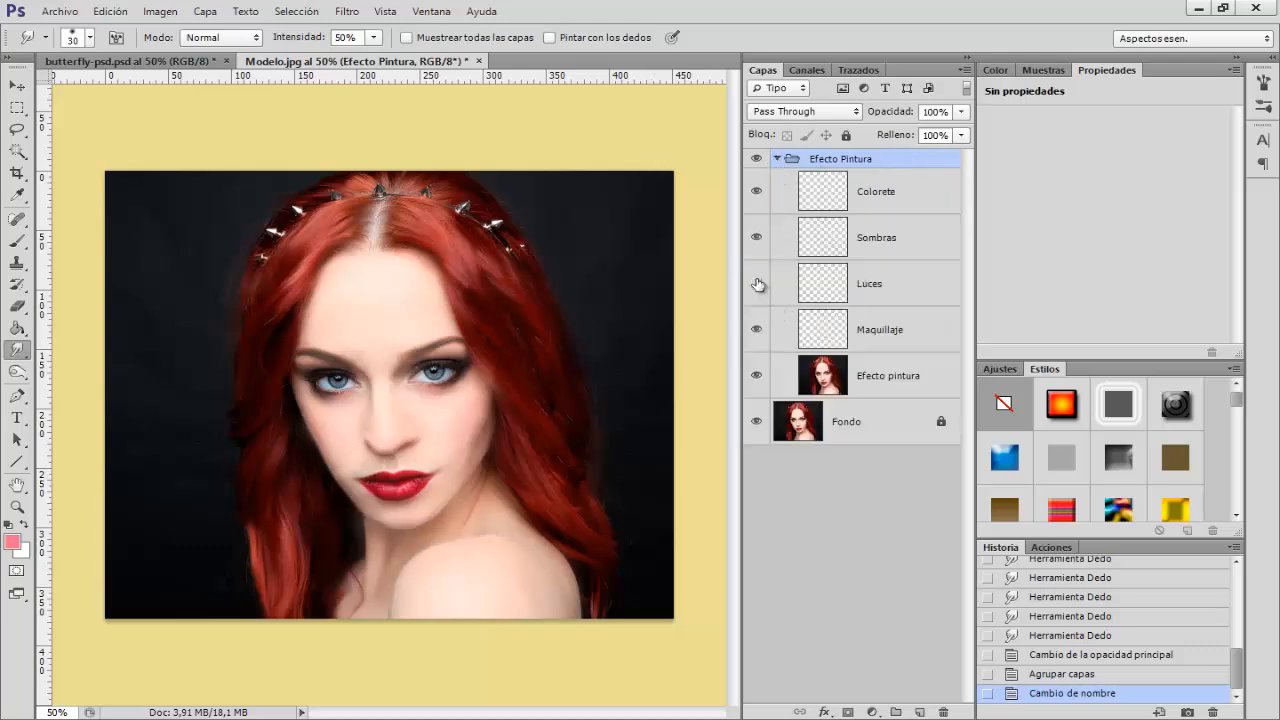
{"action": "left_click", "coordinate": [757, 284]}
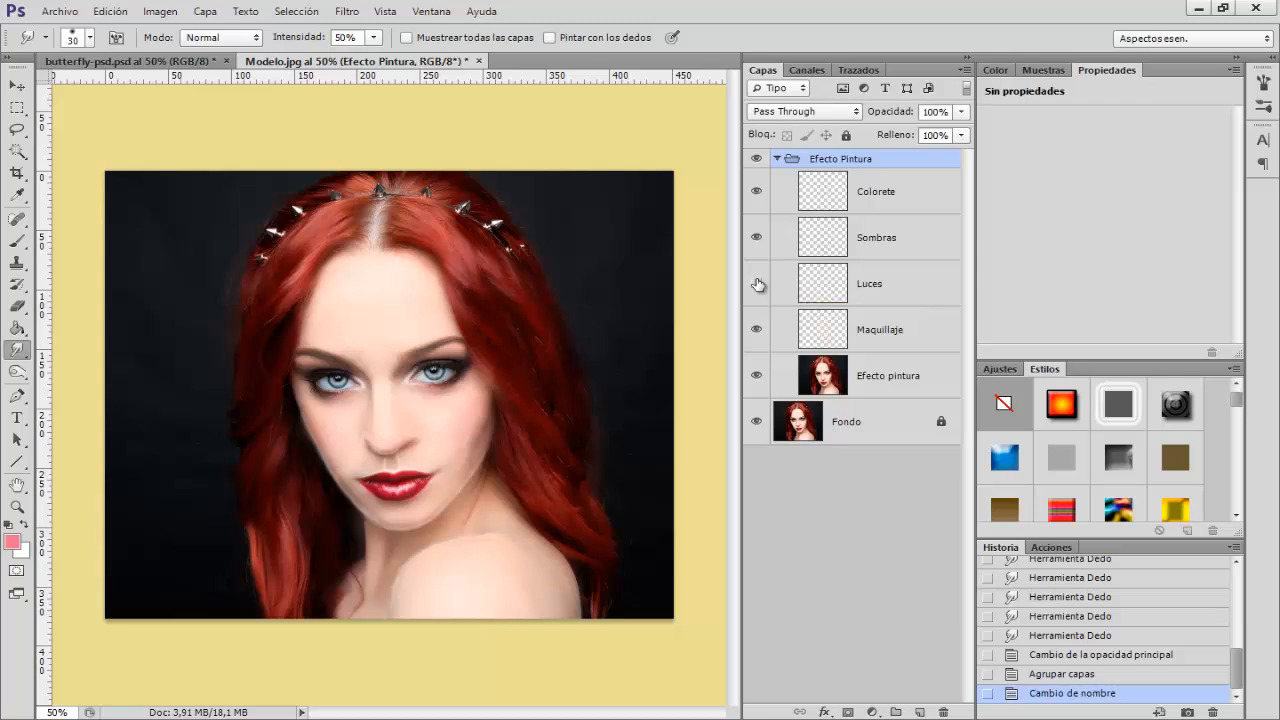
{"action": "left_click", "coordinate": [757, 284]}
{"action": "left_click", "coordinate": [757, 284]}
{"action": "left_click", "coordinate": [778, 159]}
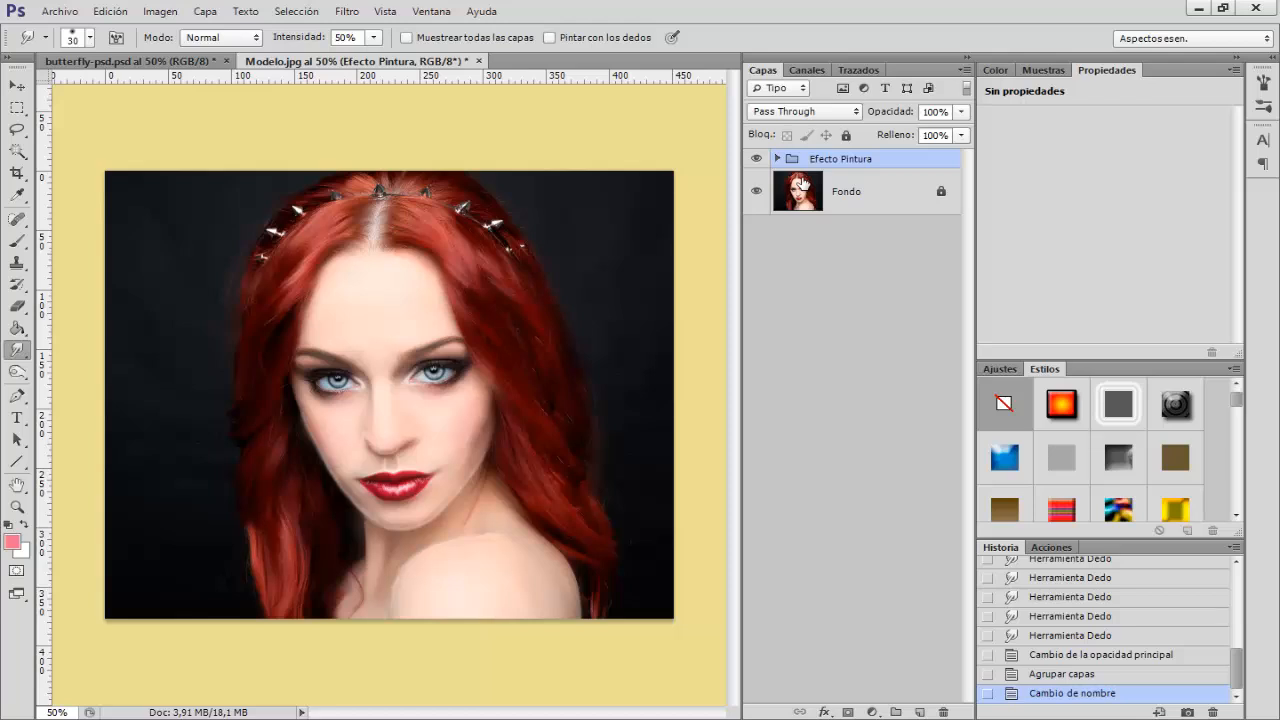
Open Cabellos.png from the Materiales Butterfly folder
{"action": "left_click", "coordinate": [58, 11]}
{"action": "key", "text": "Escape"}
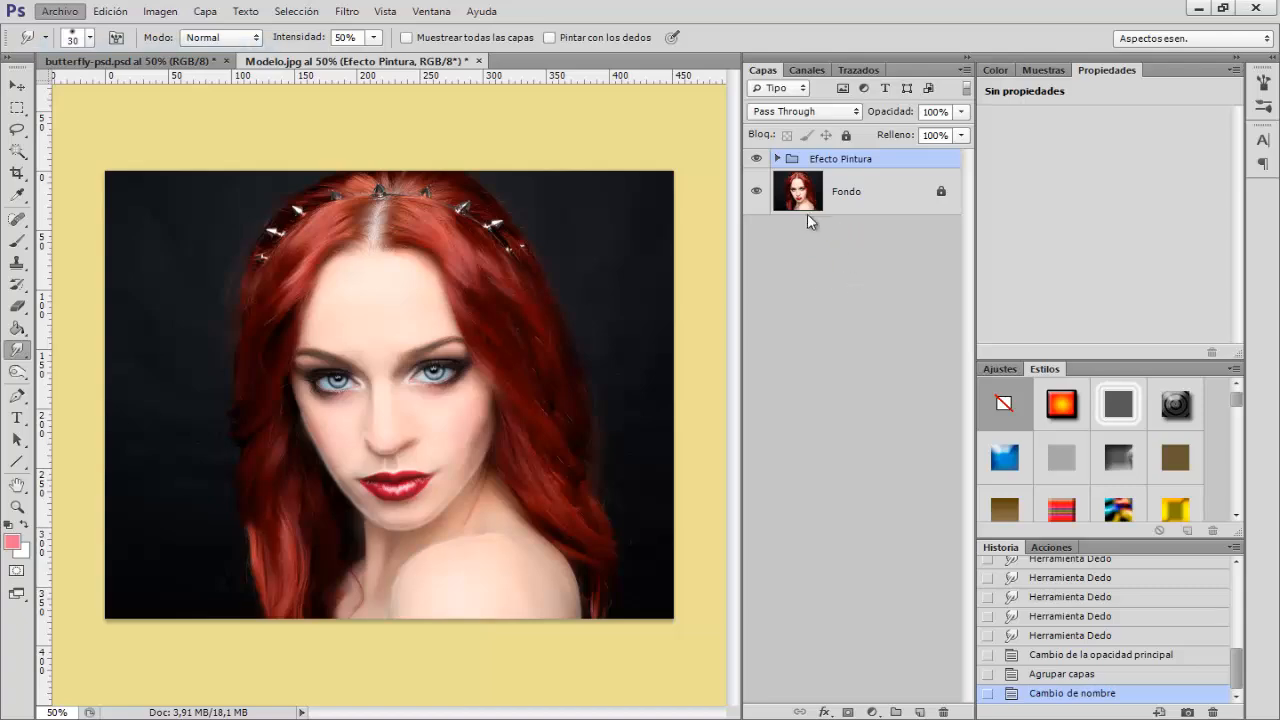
{"action": "key", "text": "ctrl+o"}
{"action": "left_click", "coordinate": [549, 195]}
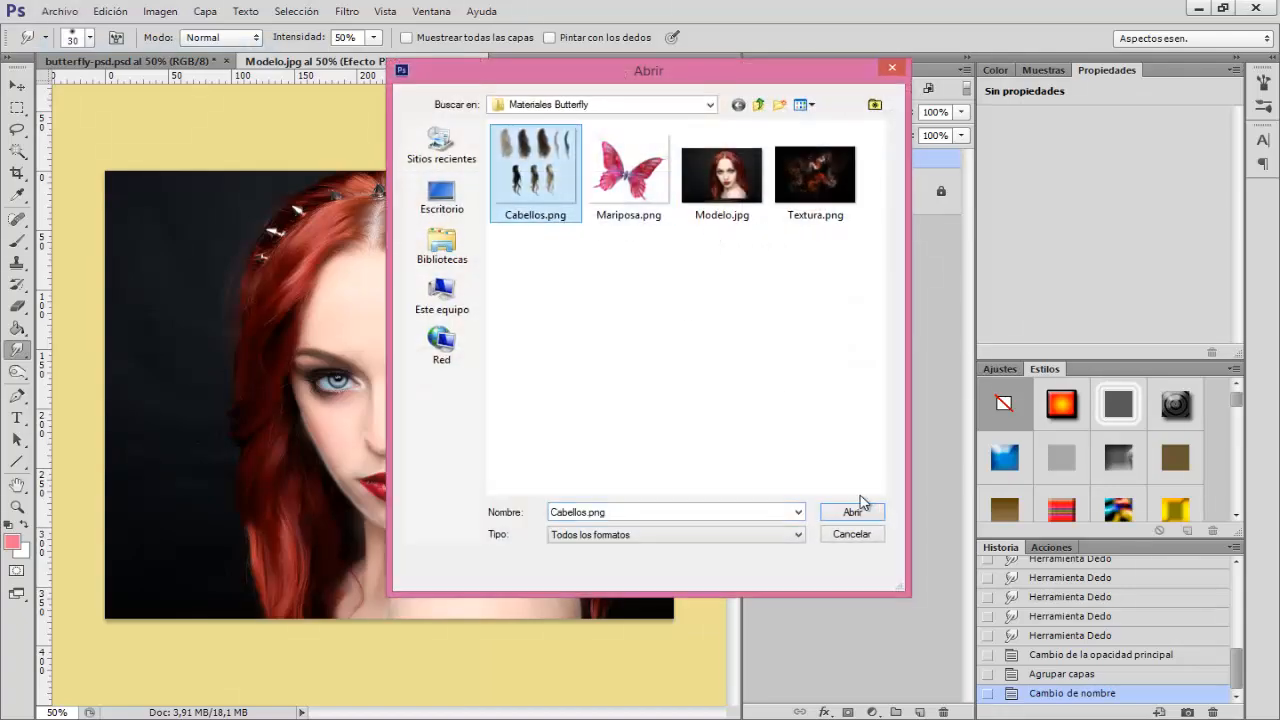
{"action": "left_click", "coordinate": [850, 512]}
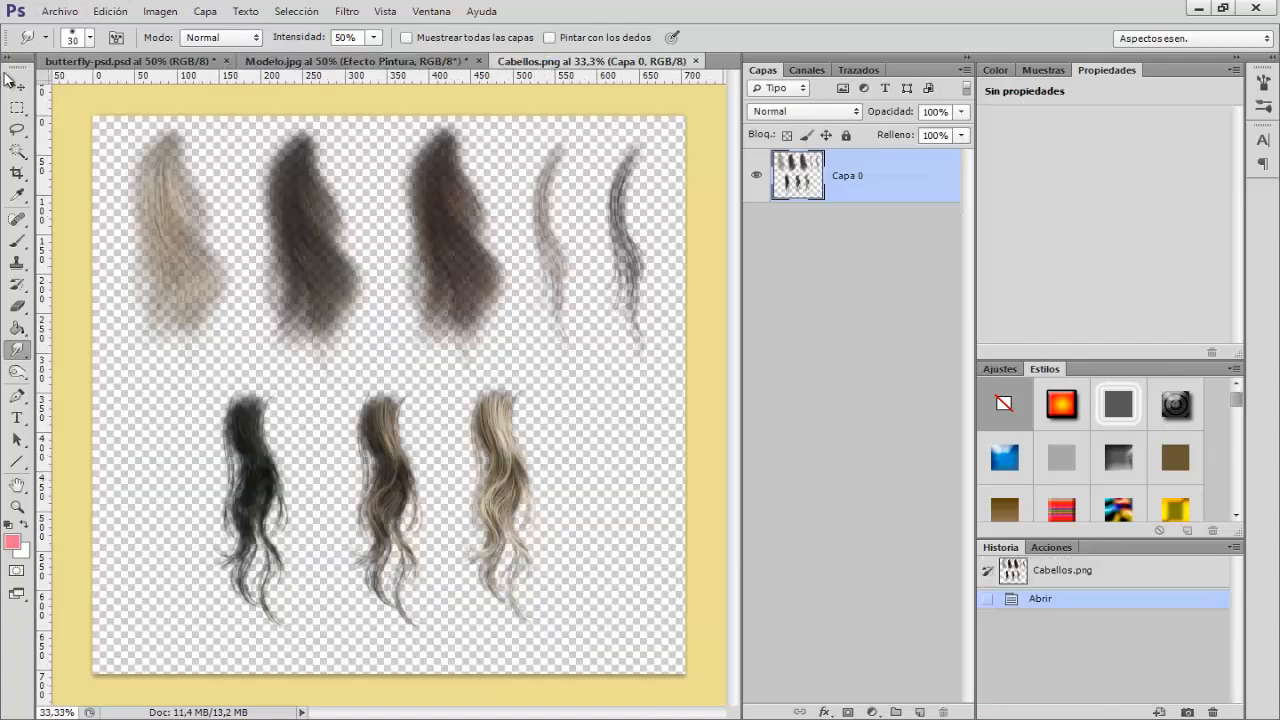
Select the thin light-brown hair strand in the upper row of Cabellos.png with a freehand Lasso outline
{"action": "left_click", "coordinate": [12, 82]}
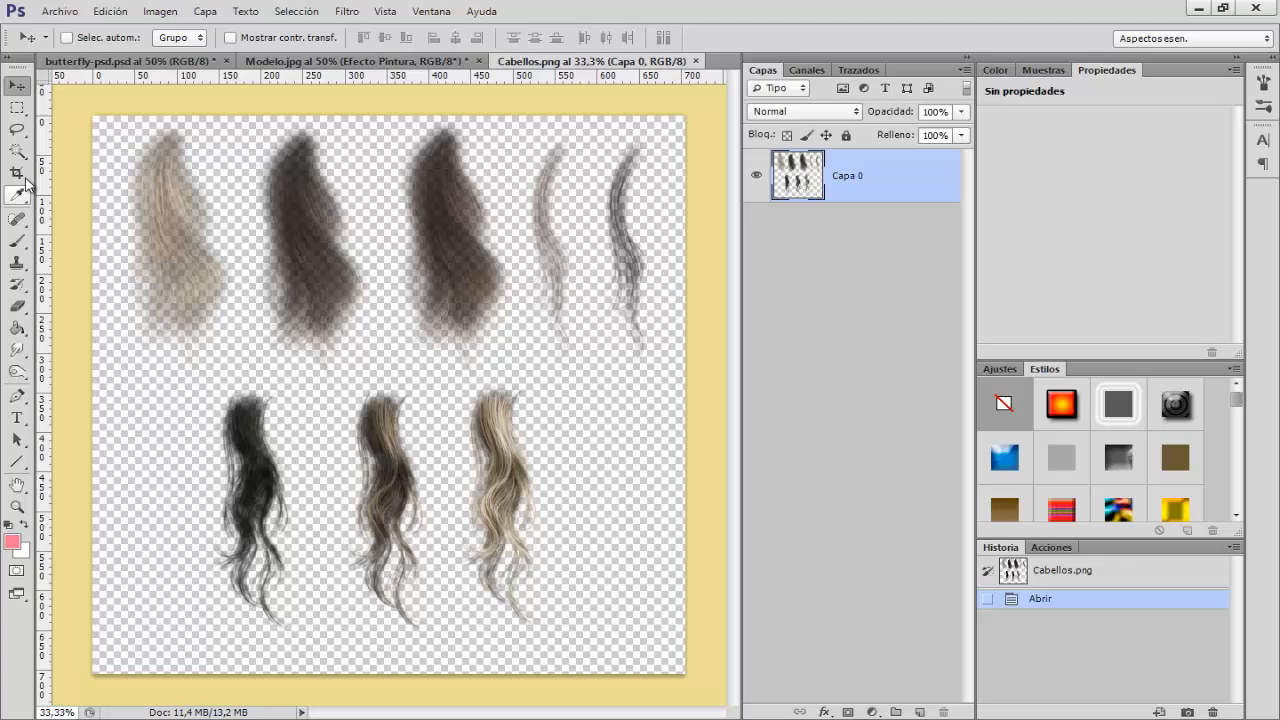
{"action": "left_click", "coordinate": [17, 129]}
{"action": "mouse_move", "coordinate": [557, 125]}
{"action": "left_mouse_down"}
{"action": "mouse_move", "coordinate": [530, 138]}
{"action": "mouse_move", "coordinate": [515, 188]}
{"action": "mouse_move", "coordinate": [522, 318]}
{"action": "mouse_move", "coordinate": [565, 400]}
{"action": "mouse_move", "coordinate": [595, 356]}
{"action": "mouse_move", "coordinate": [596, 146]}
{"action": "mouse_move", "coordinate": [557, 125]}
{"action": "mouse_move", "coordinate": [562, 146]}
{"action": "left_mouse_up"}
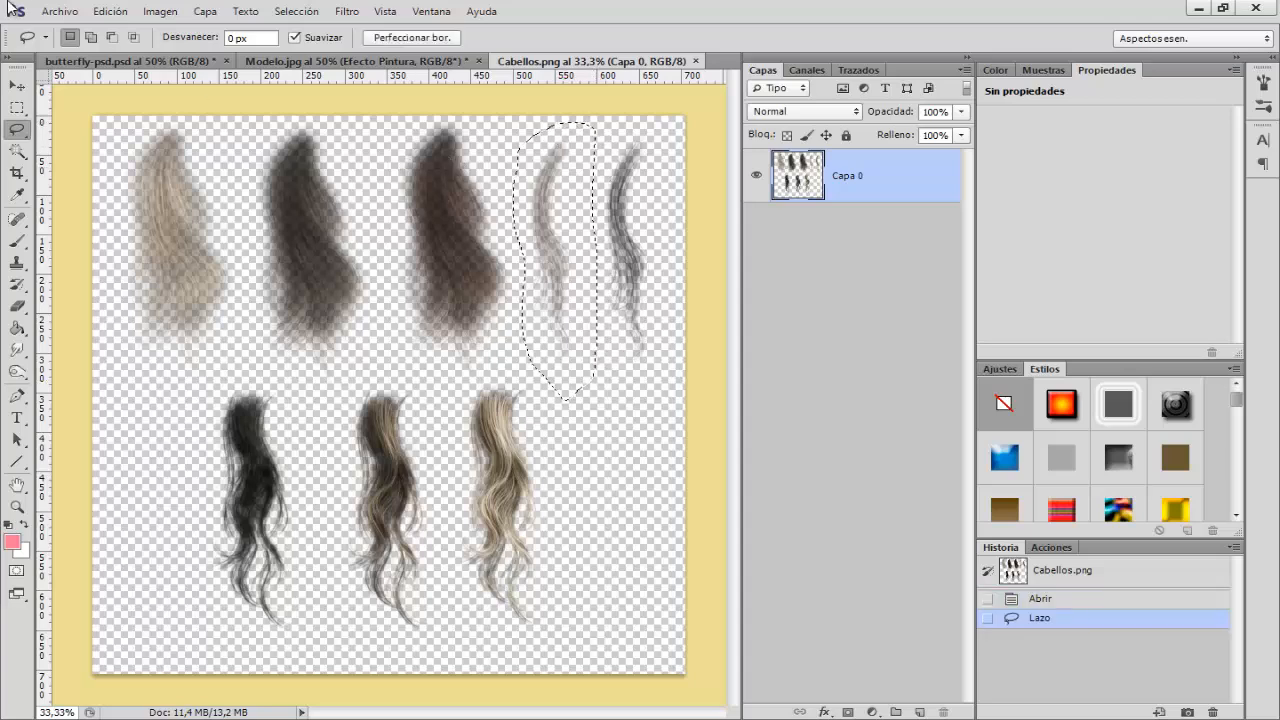
Bring the selected thin hair strand from Cabellos.png into Modelo.jpg, placing it over the hair at image left, rotated about 2.6°
{"action": "key", "text": "v"}
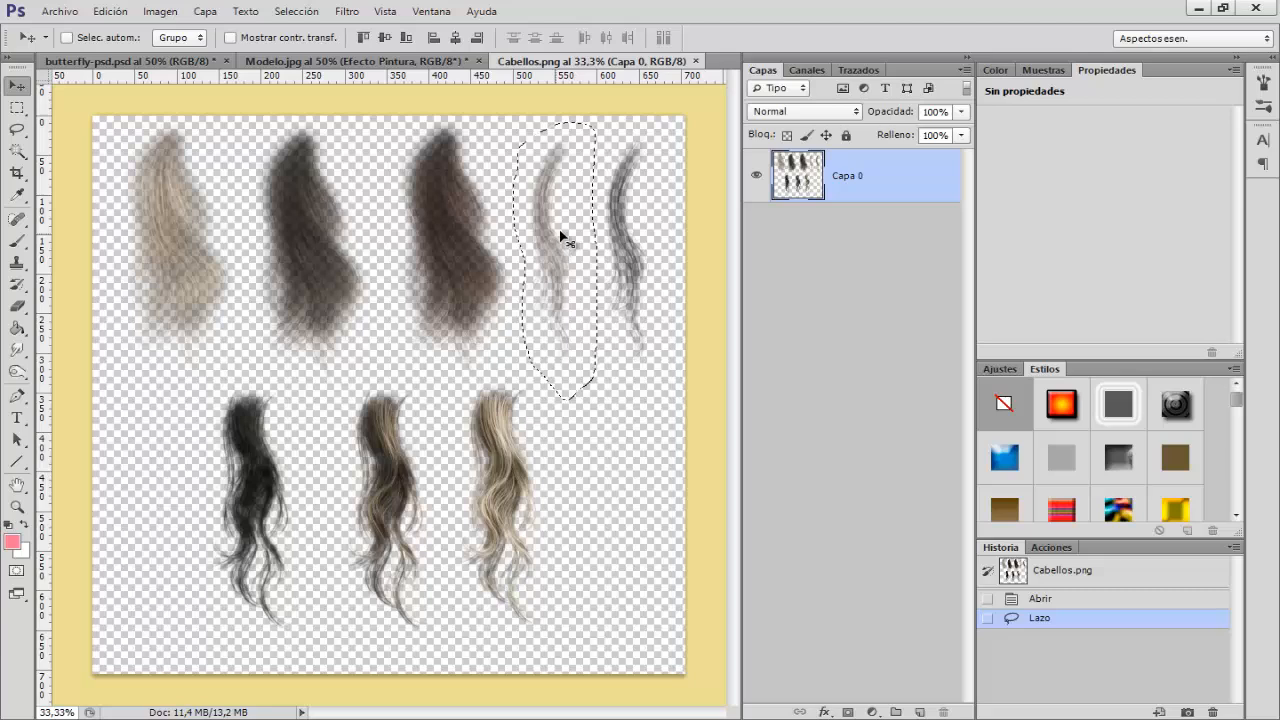
{"action": "mouse_move", "coordinate": [563, 237]}
{"action": "left_mouse_down"}
{"action": "mouse_move", "coordinate": [388, 92]}
{"action": "mouse_move", "coordinate": [398, 64]}
{"action": "mouse_move", "coordinate": [362, 330]}
{"action": "mouse_move", "coordinate": [410, 288]}
{"action": "left_mouse_up"}
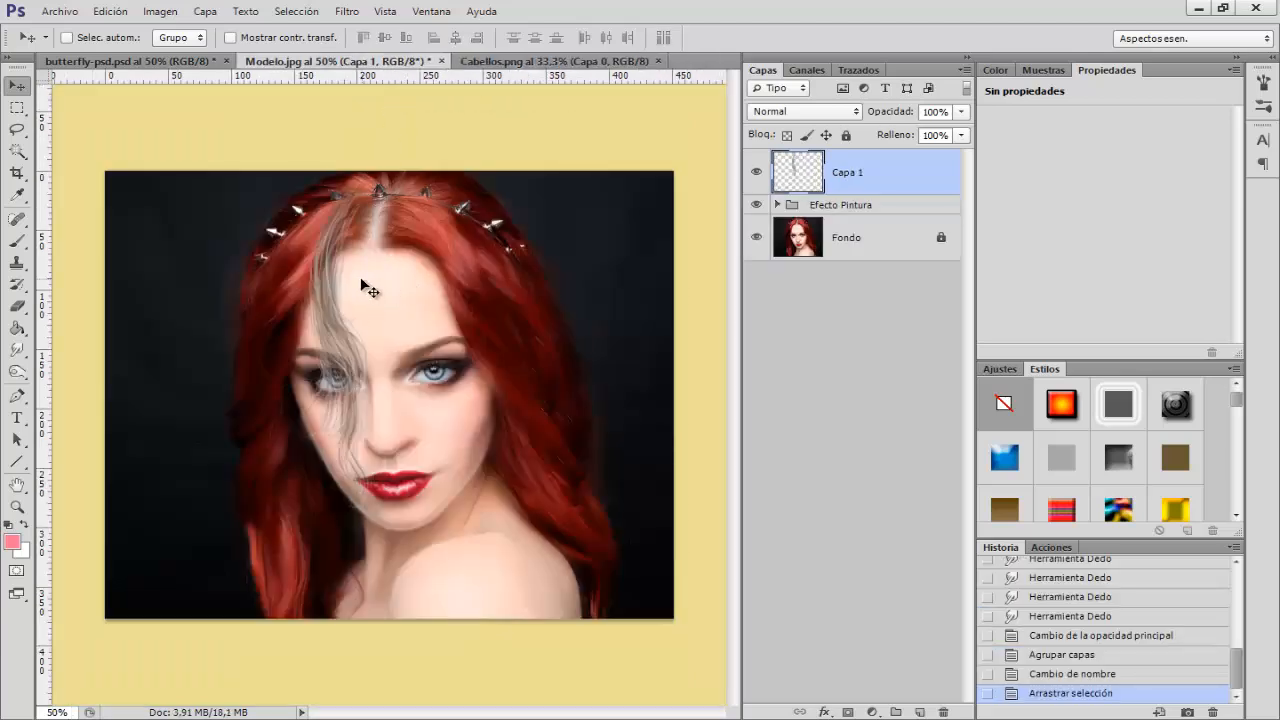
{"action": "key", "text": "ctrl+t"}
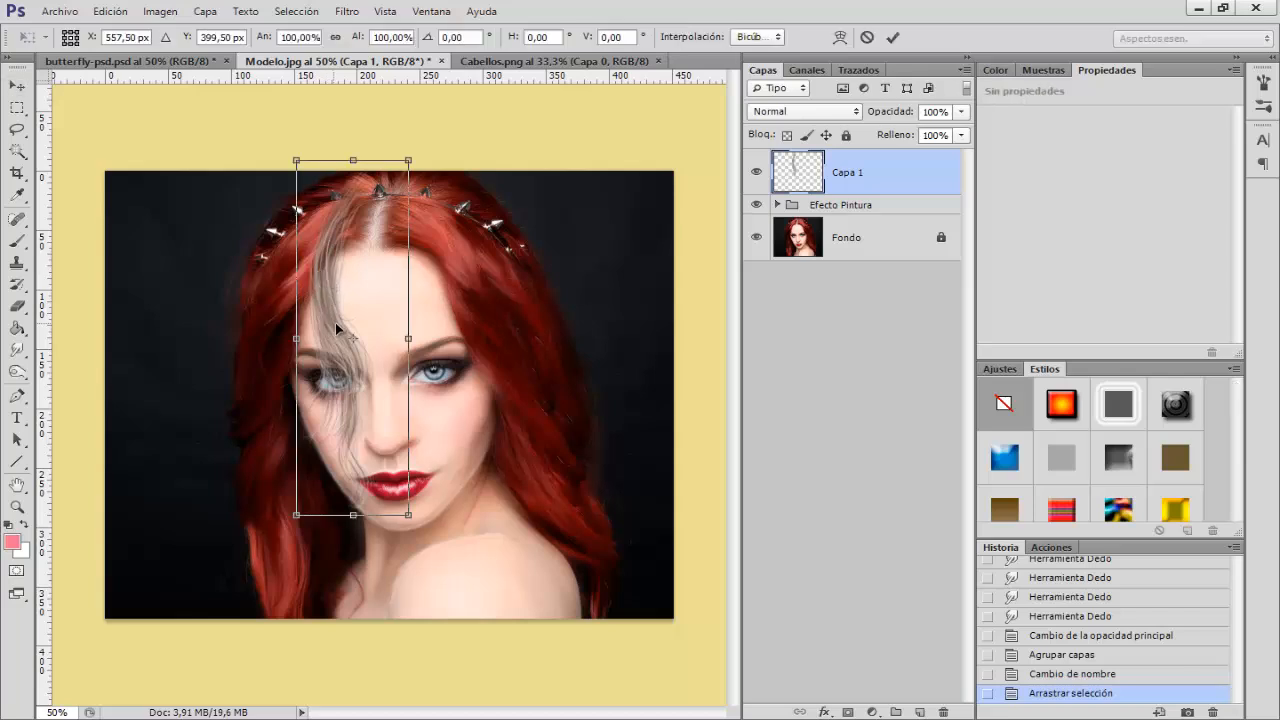
{"action": "left_click_drag", "start_coordinate": [338, 325], "coordinate": [264, 413]}
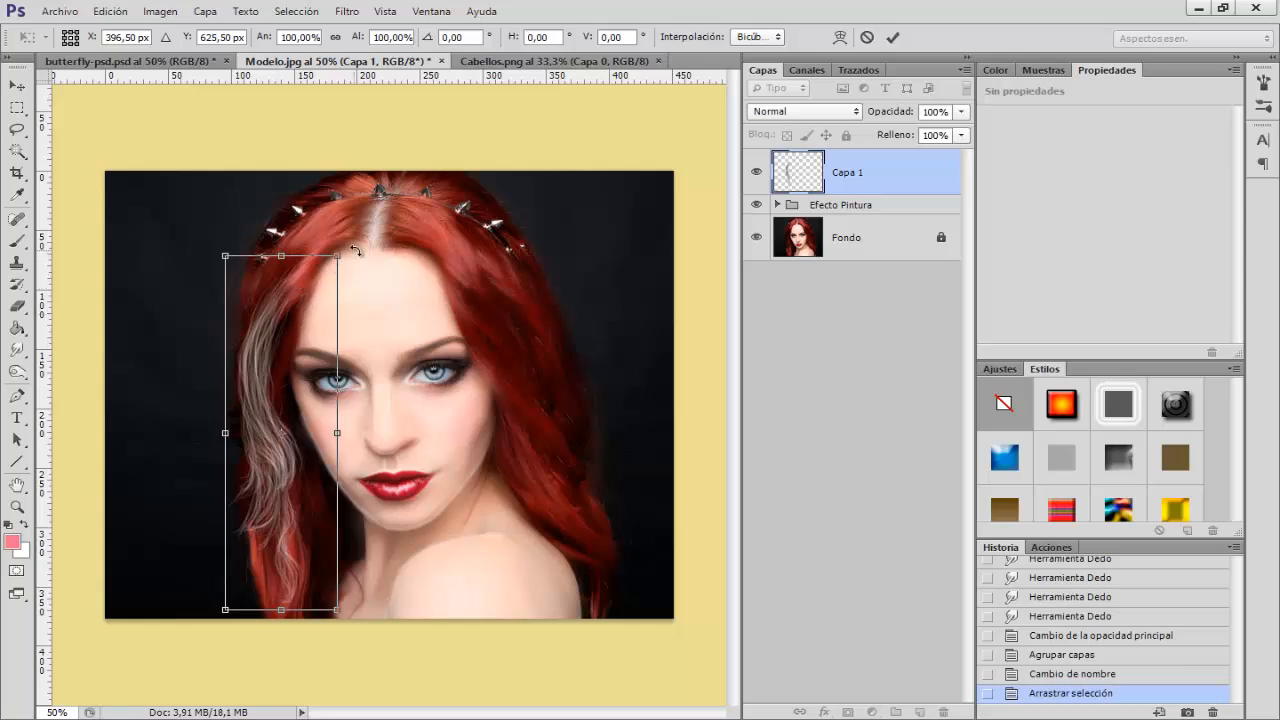
{"action": "left_click_drag", "start_coordinate": [356, 250], "coordinate": [364, 254]}
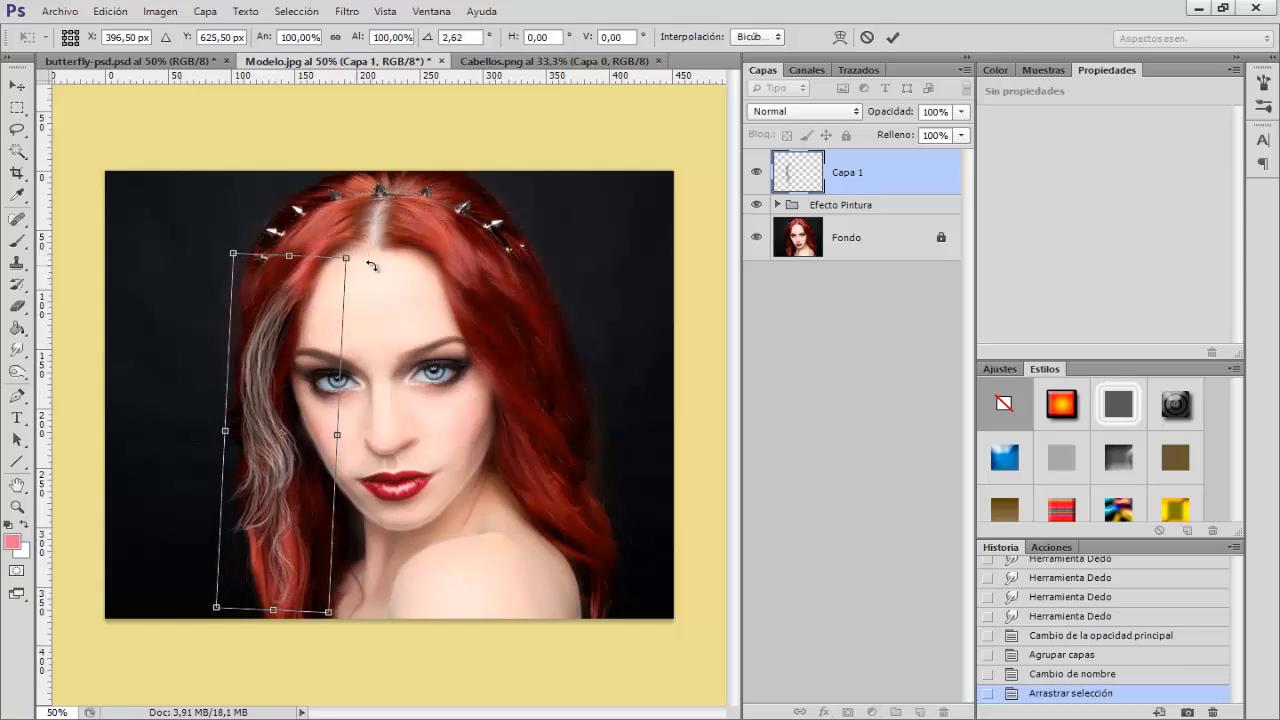
{"action": "double_click", "coordinate": [371, 266]}
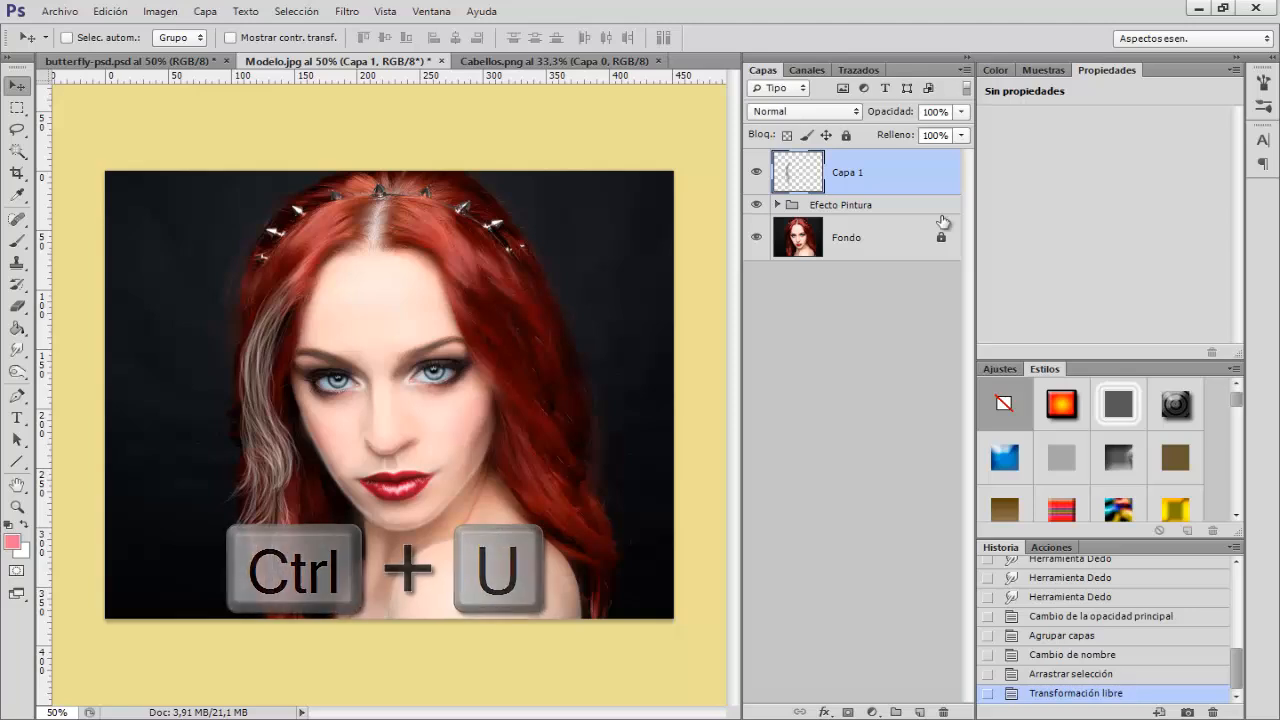
Colorize the strand with Hue/Saturation, setting hue 360, saturation 46 and lightness -20
{"action": "key", "text": "ctrl+u"}
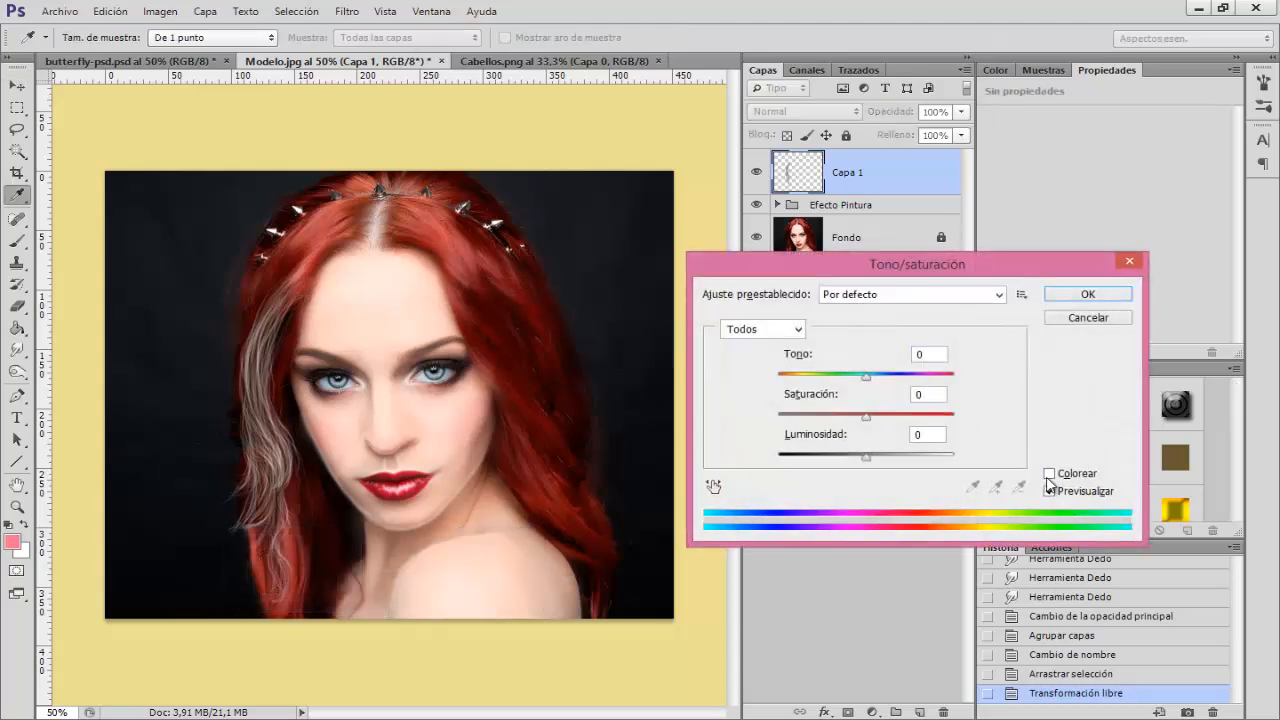
{"action": "left_click", "coordinate": [1049, 474]}
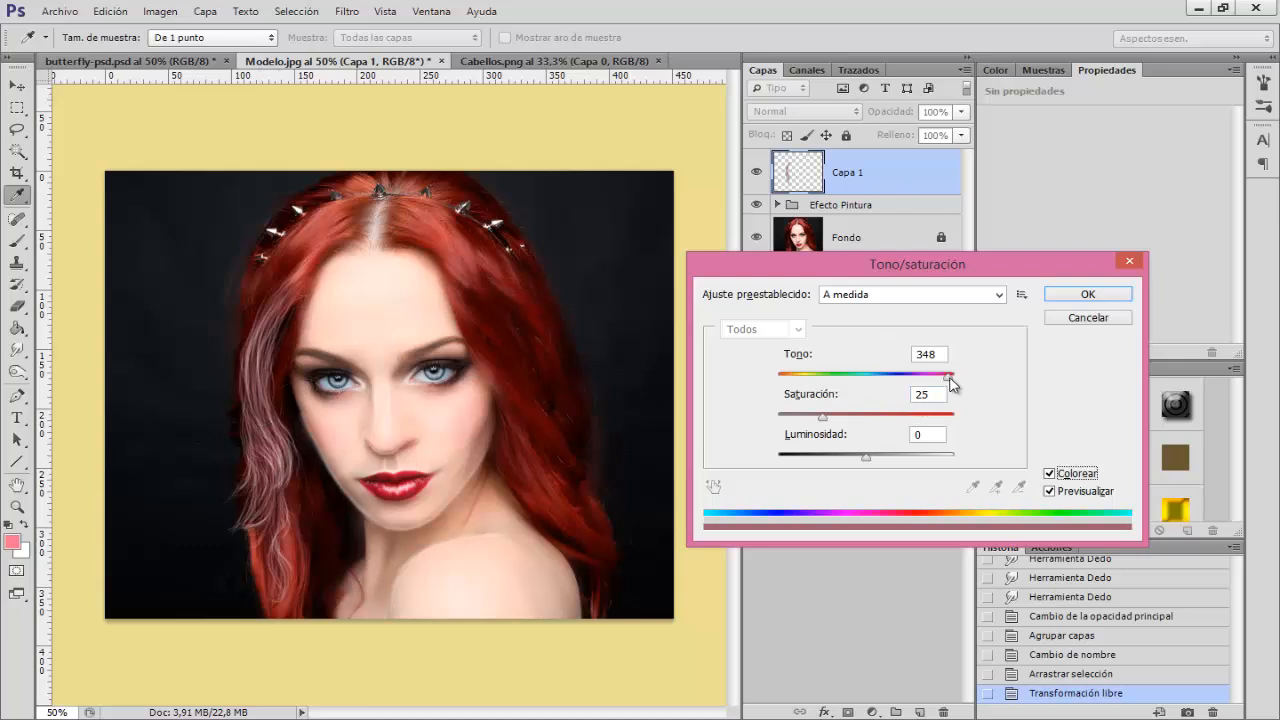
{"action": "left_click_drag", "start_coordinate": [822, 420], "coordinate": [840, 420]}
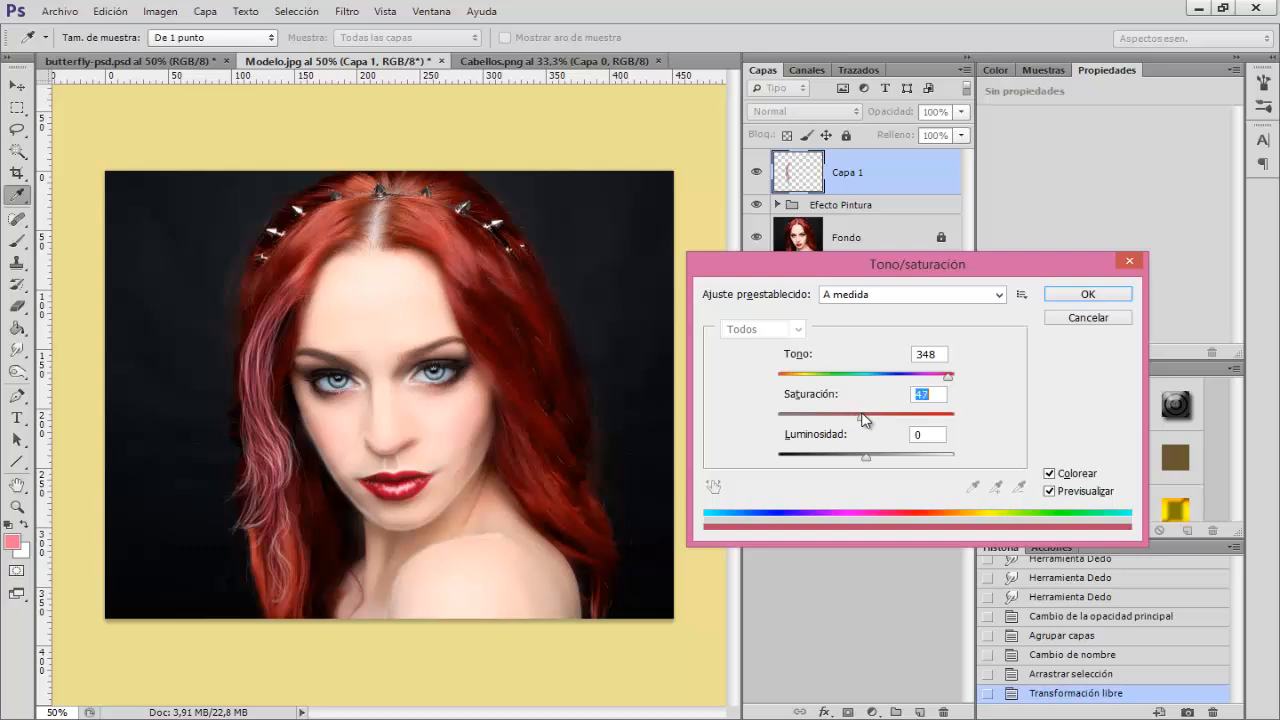
{"action": "left_click_drag", "start_coordinate": [867, 457], "coordinate": [858, 457]}
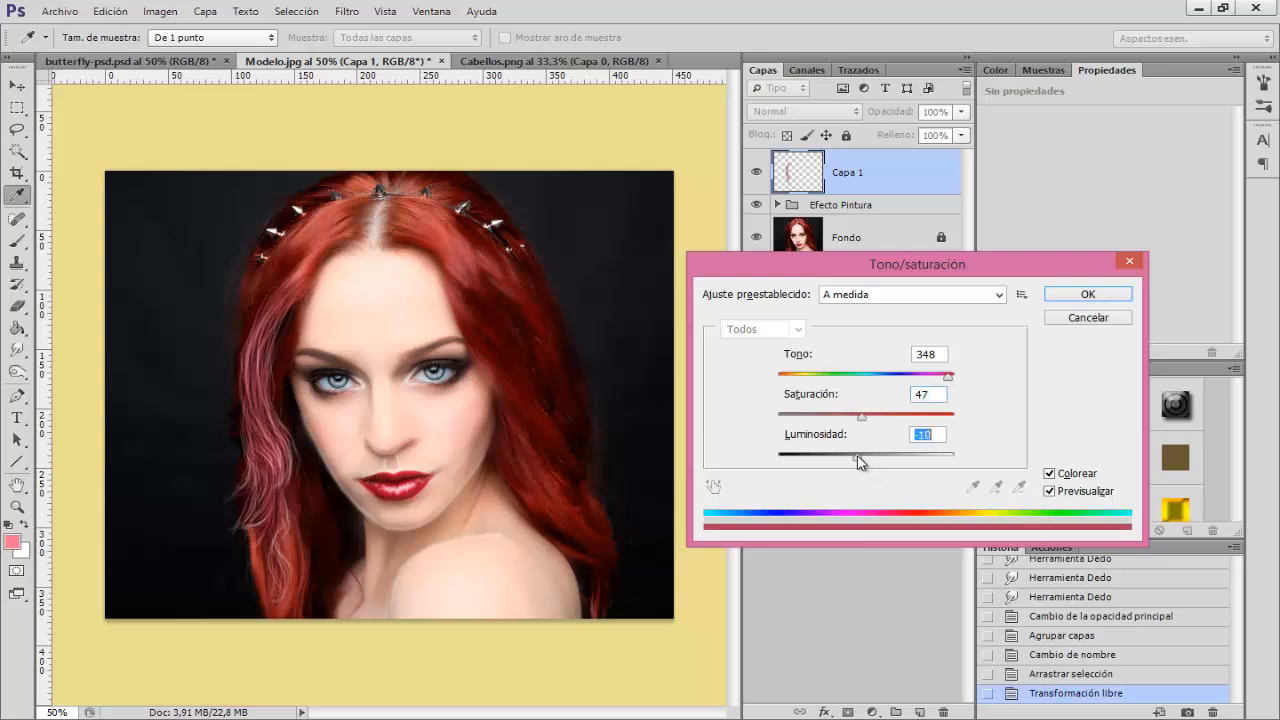
{"action": "left_click_drag", "start_coordinate": [949, 377], "coordinate": [954, 382]}
{"action": "left_click_drag", "start_coordinate": [855, 457], "coordinate": [850, 457]}
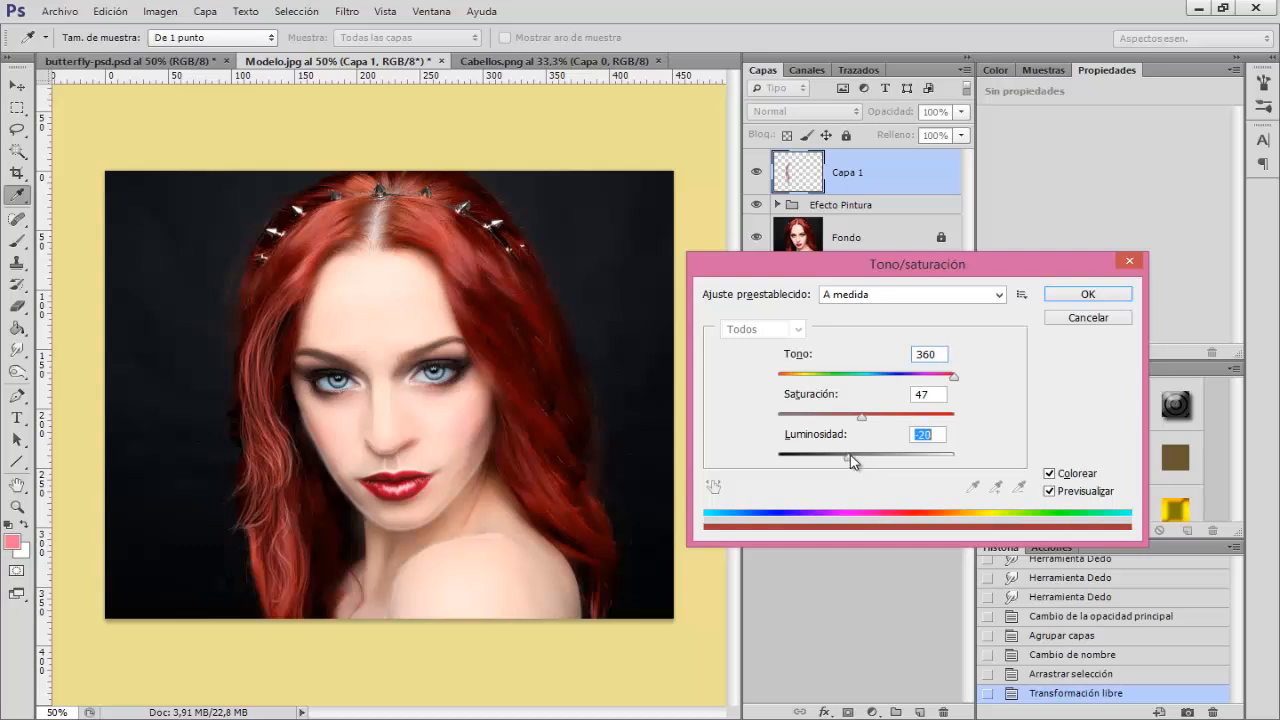
{"action": "left_click_drag", "start_coordinate": [862, 418], "coordinate": [858, 417]}
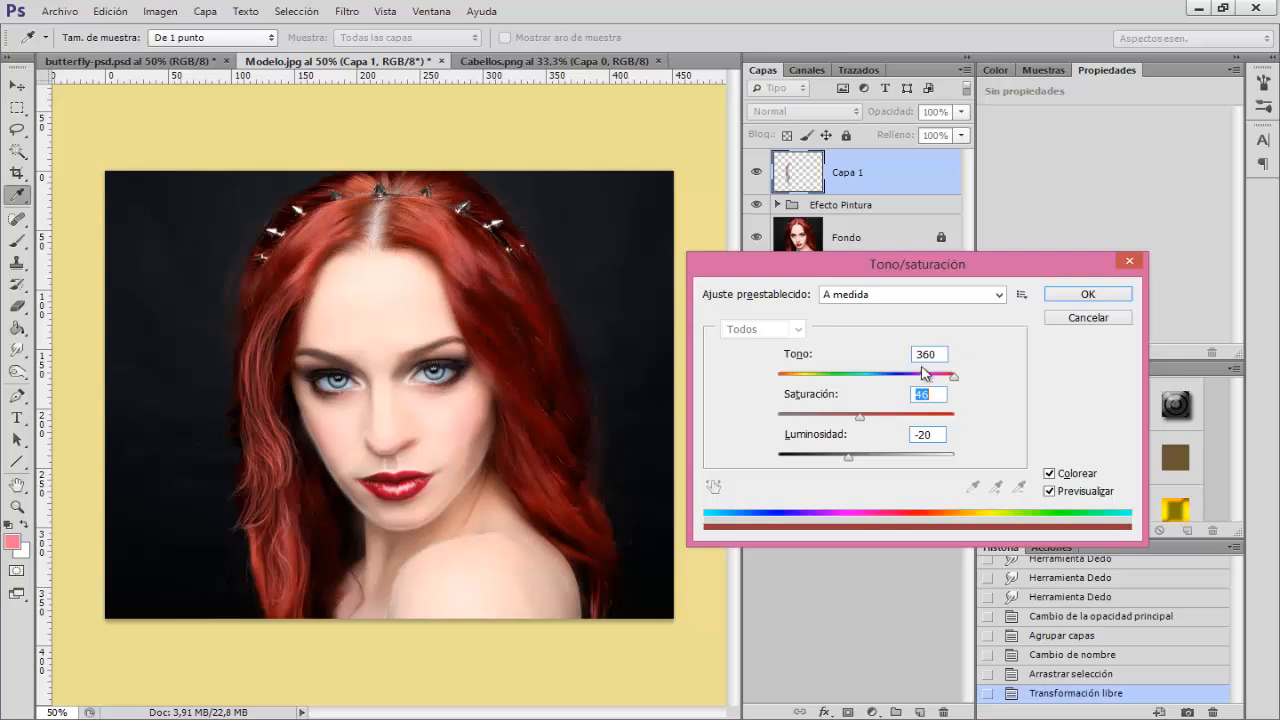
{"action": "left_click", "coordinate": [1050, 492]}
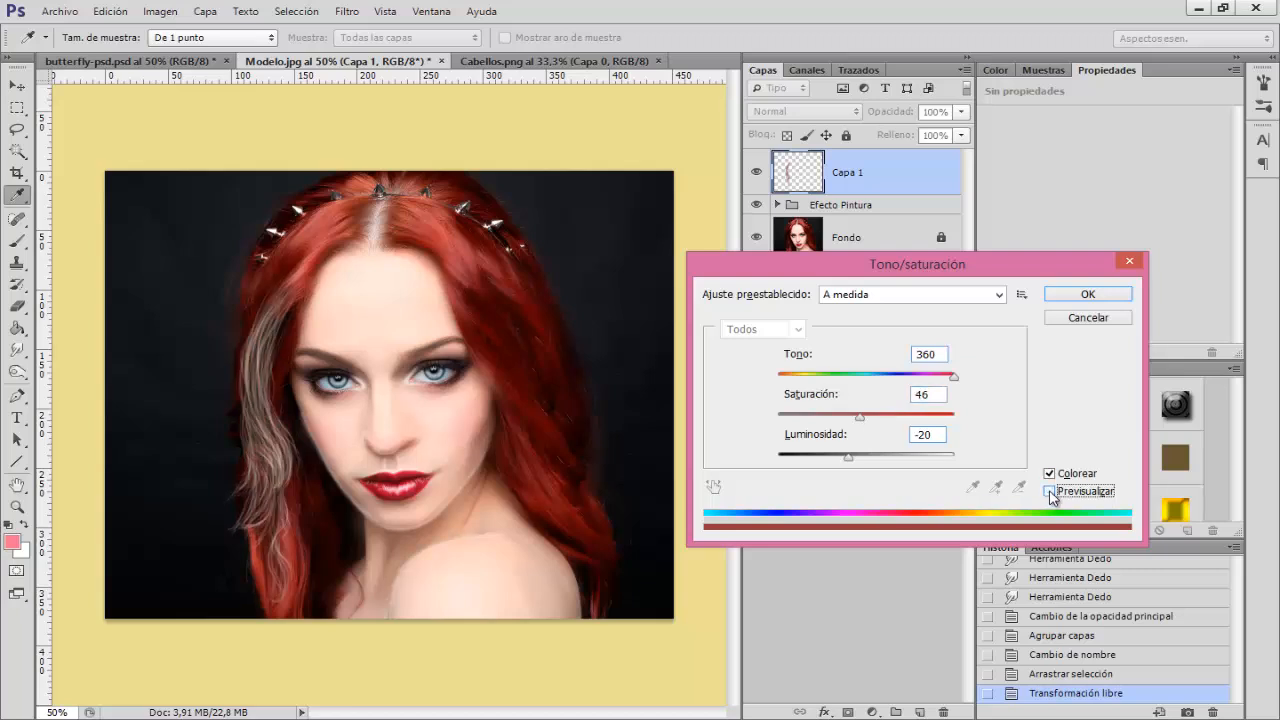
{"action": "left_click", "coordinate": [1050, 492]}
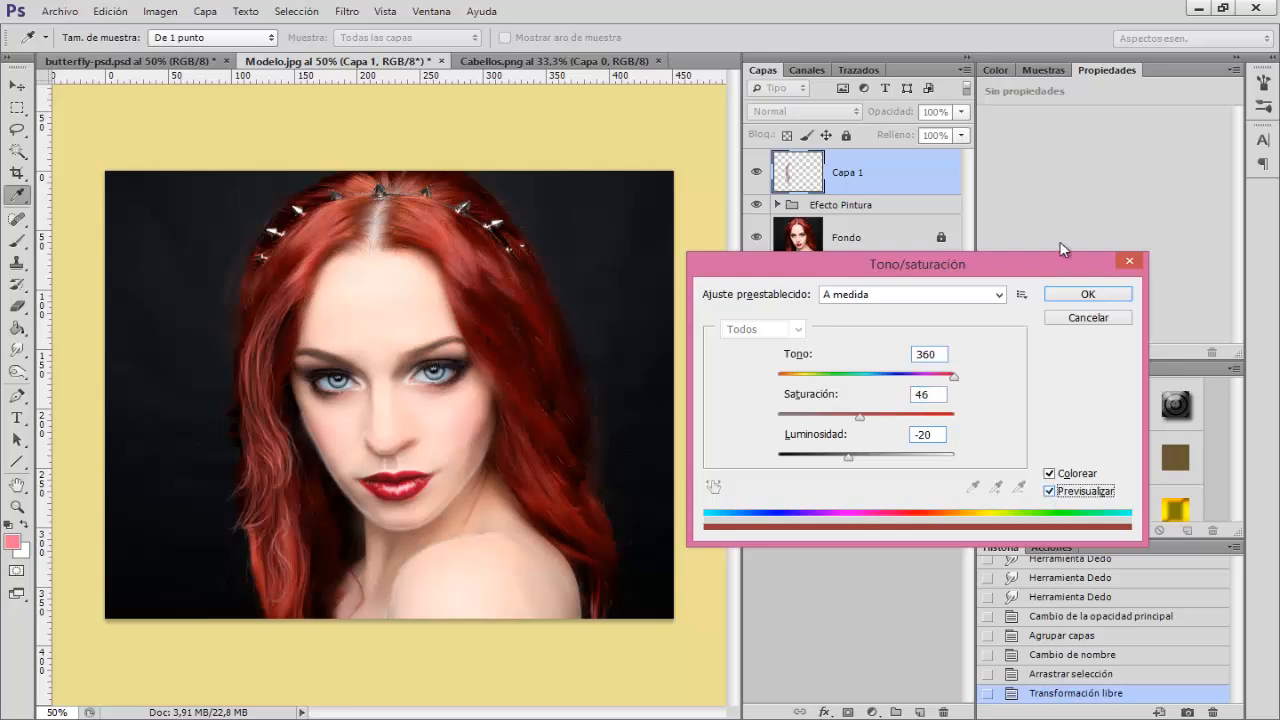
{"action": "left_click", "coordinate": [1087, 294]}
Soften the Capa 1 strand with a 95 px eraser at 21% opacity, and lower the layer's opacity to 74%
{"action": "key", "text": "v"}
{"action": "key", "text": "ctrl+plus"}
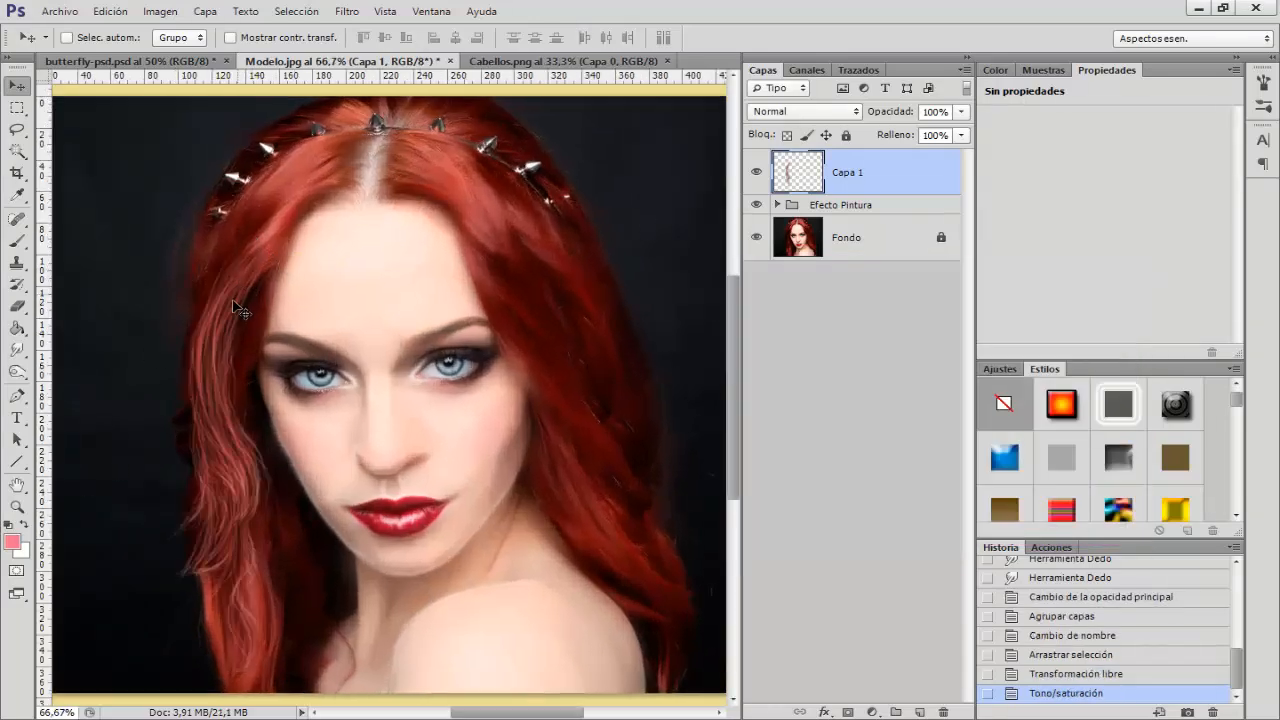
{"action": "left_click", "coordinate": [758, 174]}
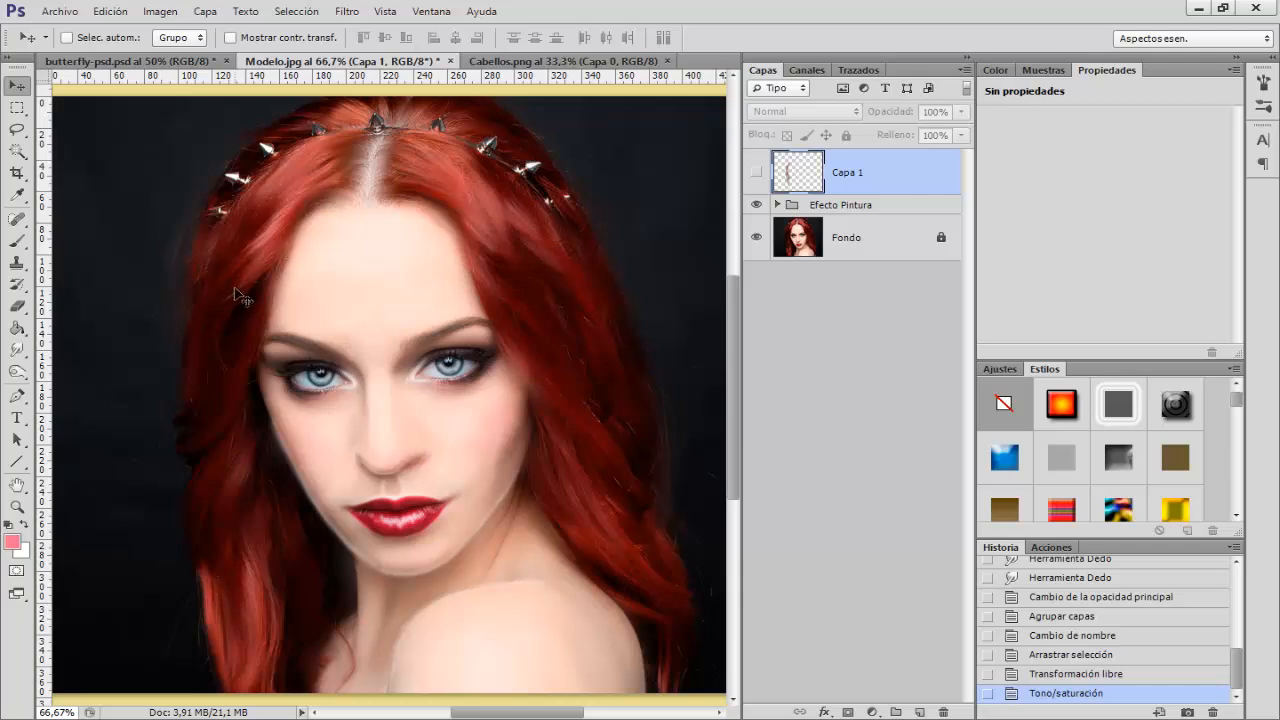
{"action": "left_click", "coordinate": [755, 176]}
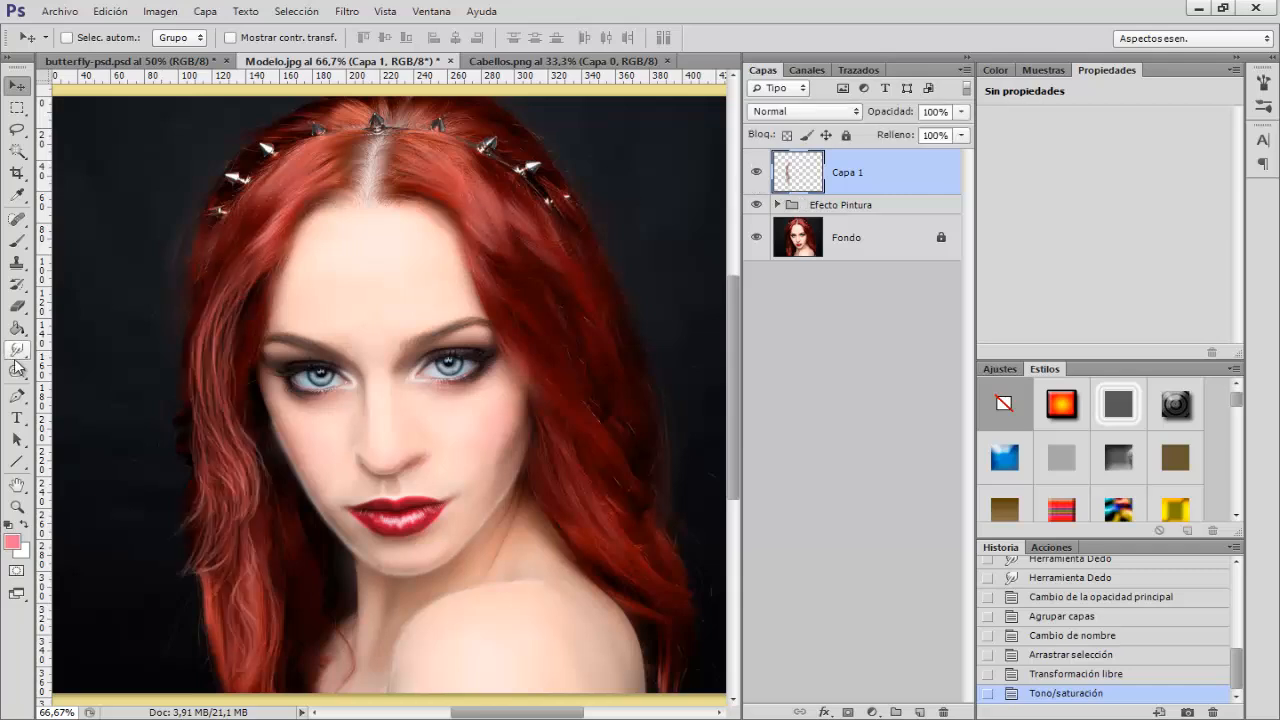
{"action": "left_click", "coordinate": [20, 308]}
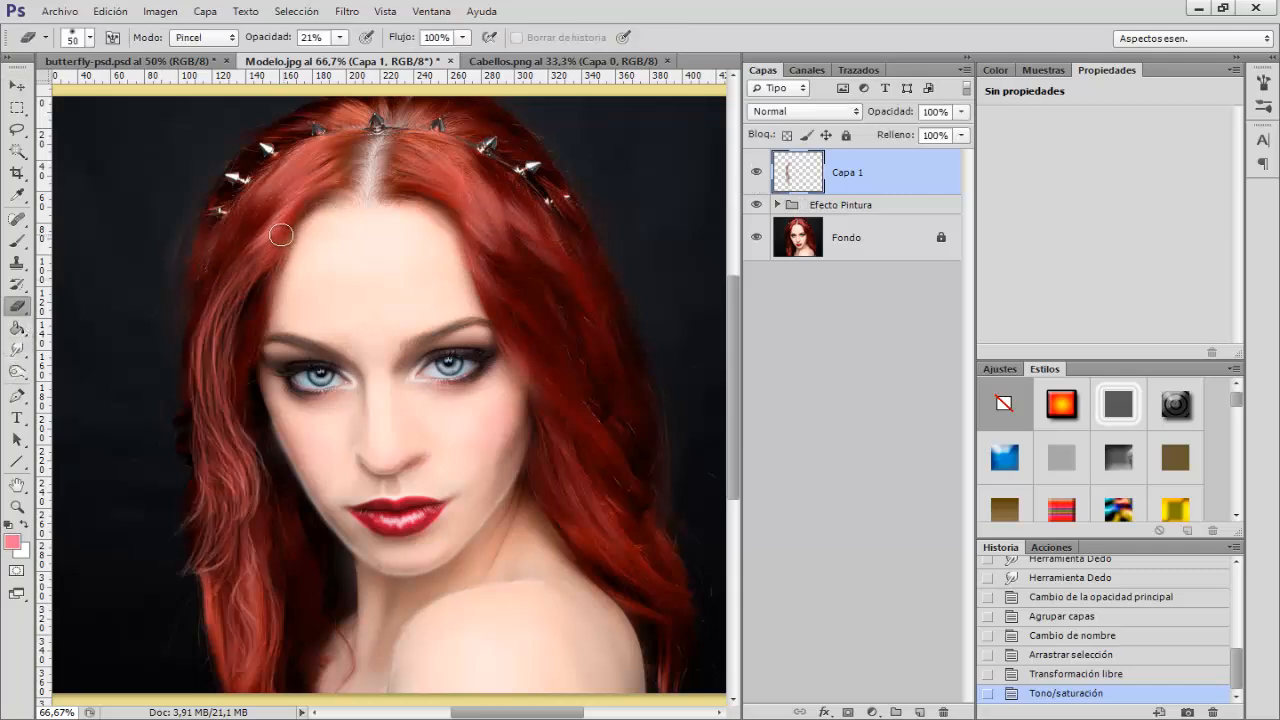
{"action": "key", "text": "bracketright"}
{"action": "key", "text": "bracketright"}
{"action": "key", "text": "bracketright"}
{"action": "key", "text": "bracketright"}
{"action": "mouse_move", "coordinate": [260, 236]}
{"action": "left_mouse_down"}
{"action": "mouse_move", "coordinate": [233, 262]}
{"action": "mouse_move", "coordinate": [266, 212]}
{"action": "mouse_move", "coordinate": [213, 270]}
{"action": "mouse_move", "coordinate": [268, 248]}
{"action": "mouse_move", "coordinate": [235, 310]}
{"action": "mouse_move", "coordinate": [254, 262]}
{"action": "mouse_move", "coordinate": [228, 398]}
{"action": "mouse_move", "coordinate": [235, 378]}
{"action": "mouse_move", "coordinate": [266, 472]}
{"action": "left_mouse_up"}
{"action": "left_click_drag", "start_coordinate": [881, 113], "coordinate": [877, 113]}
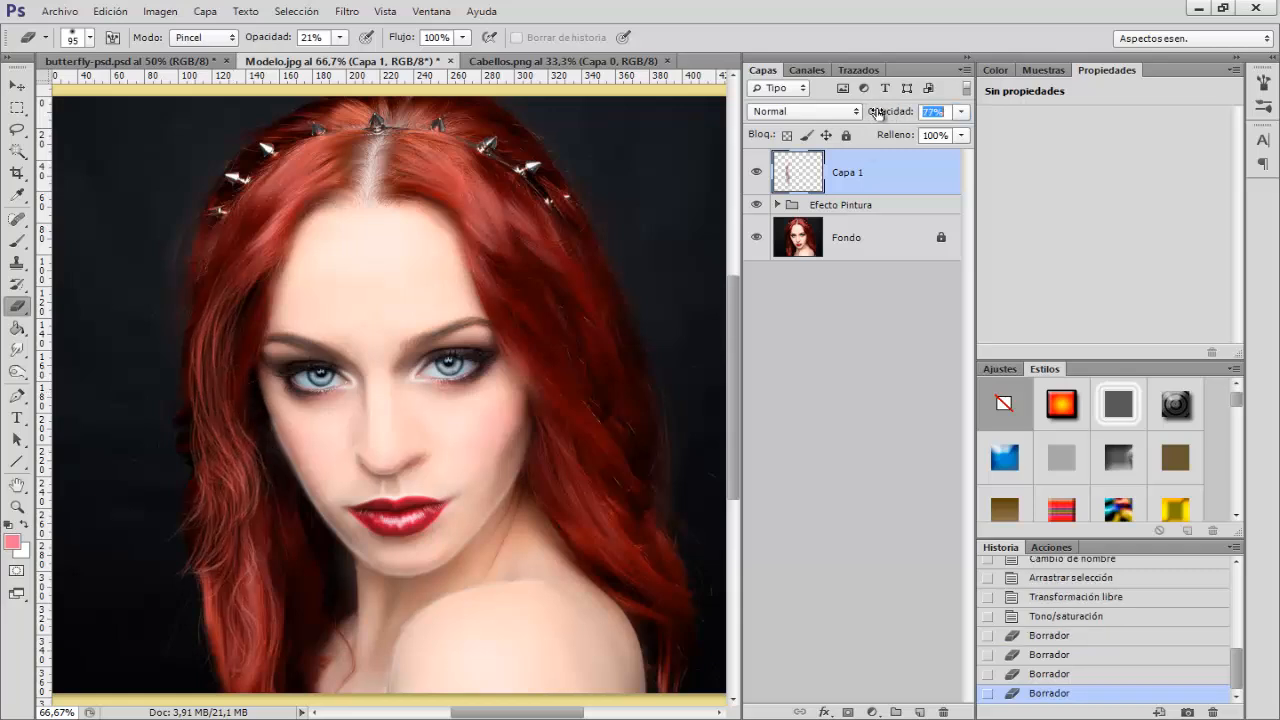
{"action": "left_click_drag", "start_coordinate": [876, 113], "coordinate": [876, 113]}
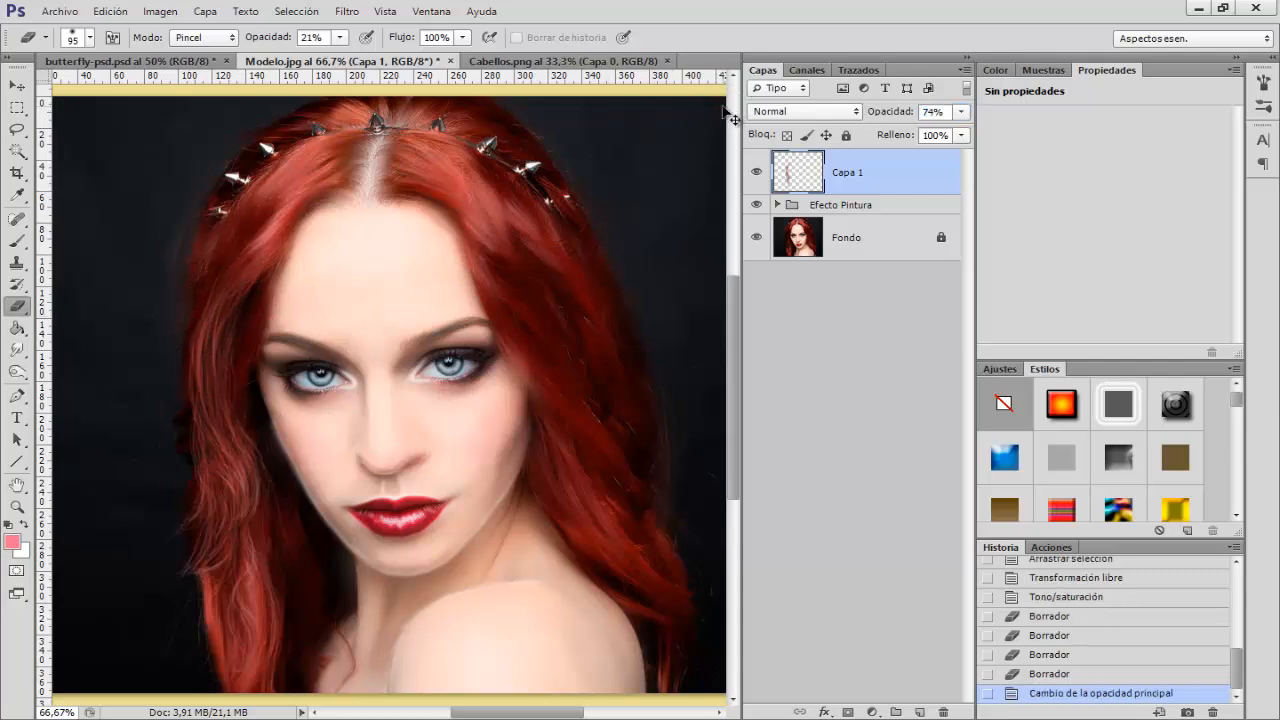
Place a horizontally flipped duplicate of the Capa 1 strand over the hair on the opposite side of the face
{"action": "key", "text": "ctrl+minus"}
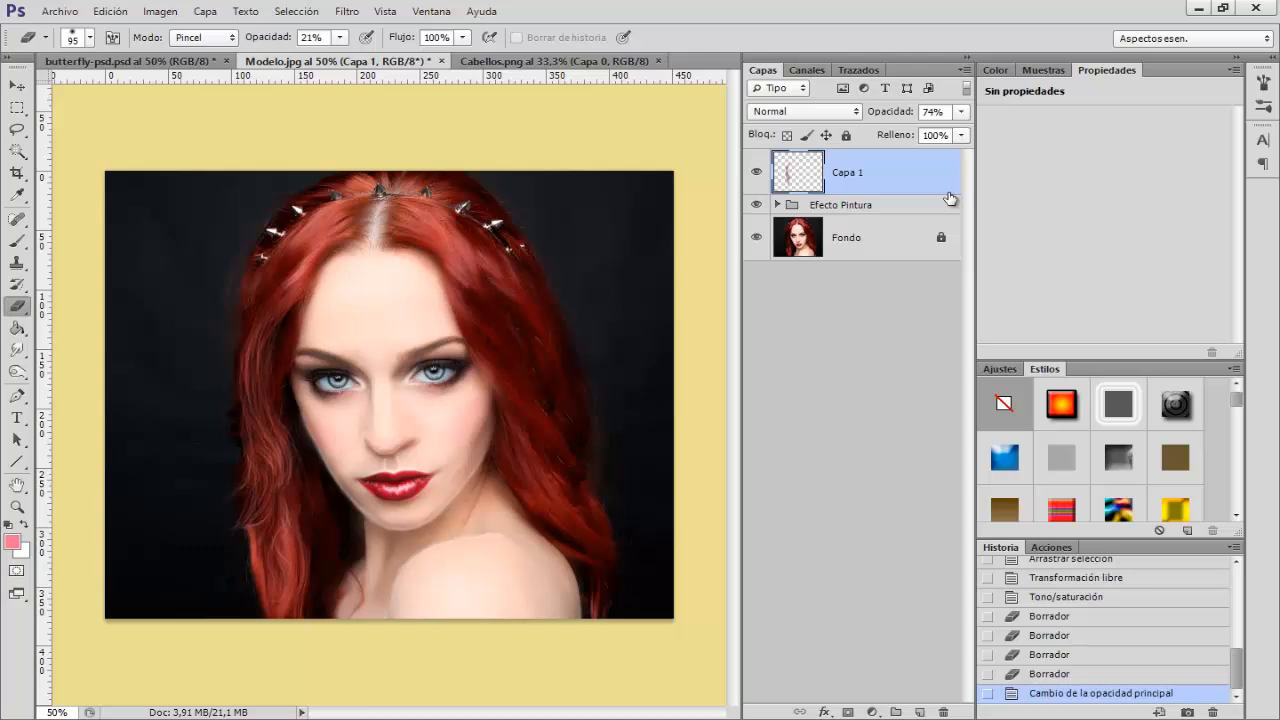
{"action": "key", "text": "ctrl+j"}
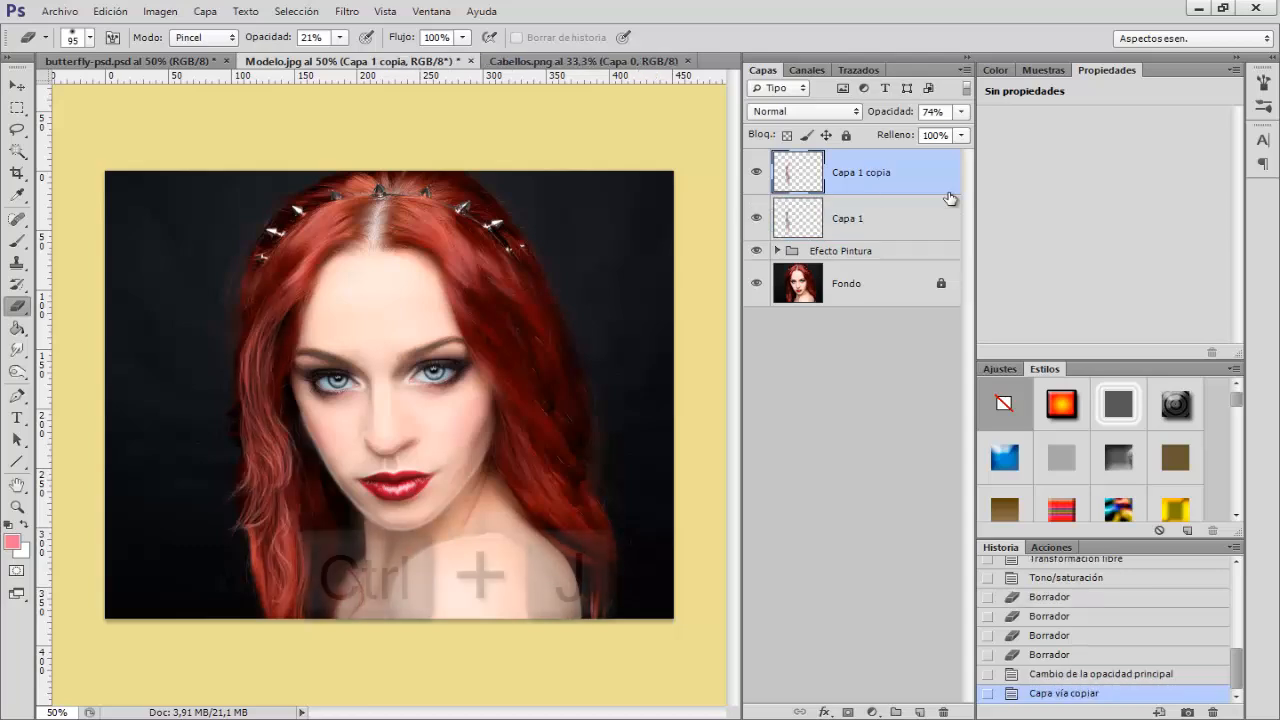
{"action": "key", "text": "ctrl+t"}
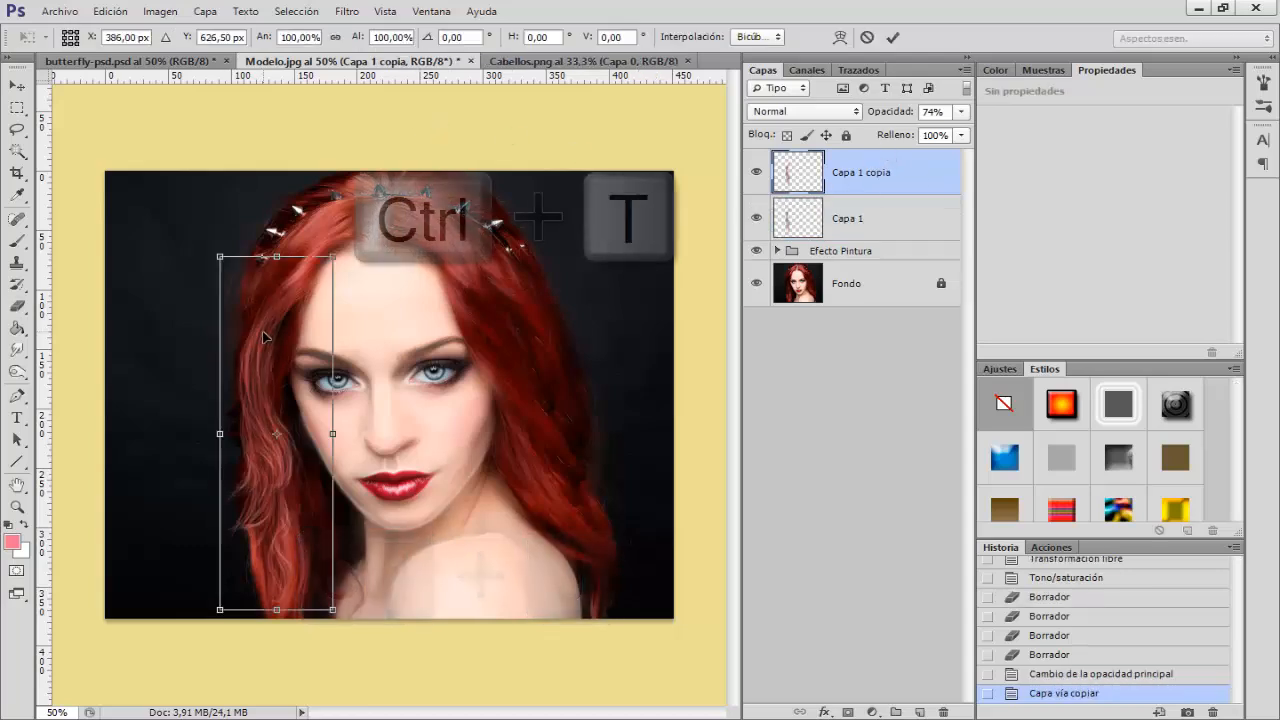
{"action": "right_click", "coordinate": [262, 332]}
{"action": "left_click", "coordinate": [332, 582]}
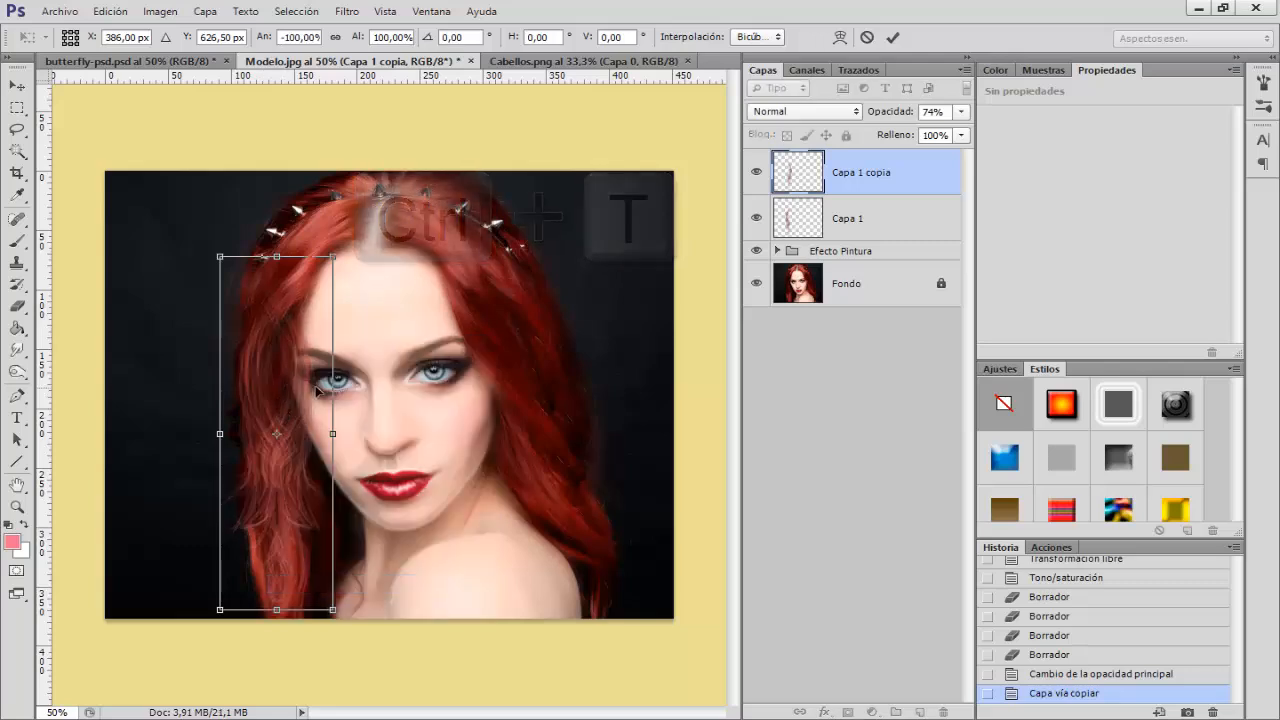
{"action": "left_click_drag", "start_coordinate": [288, 420], "coordinate": [538, 344]}
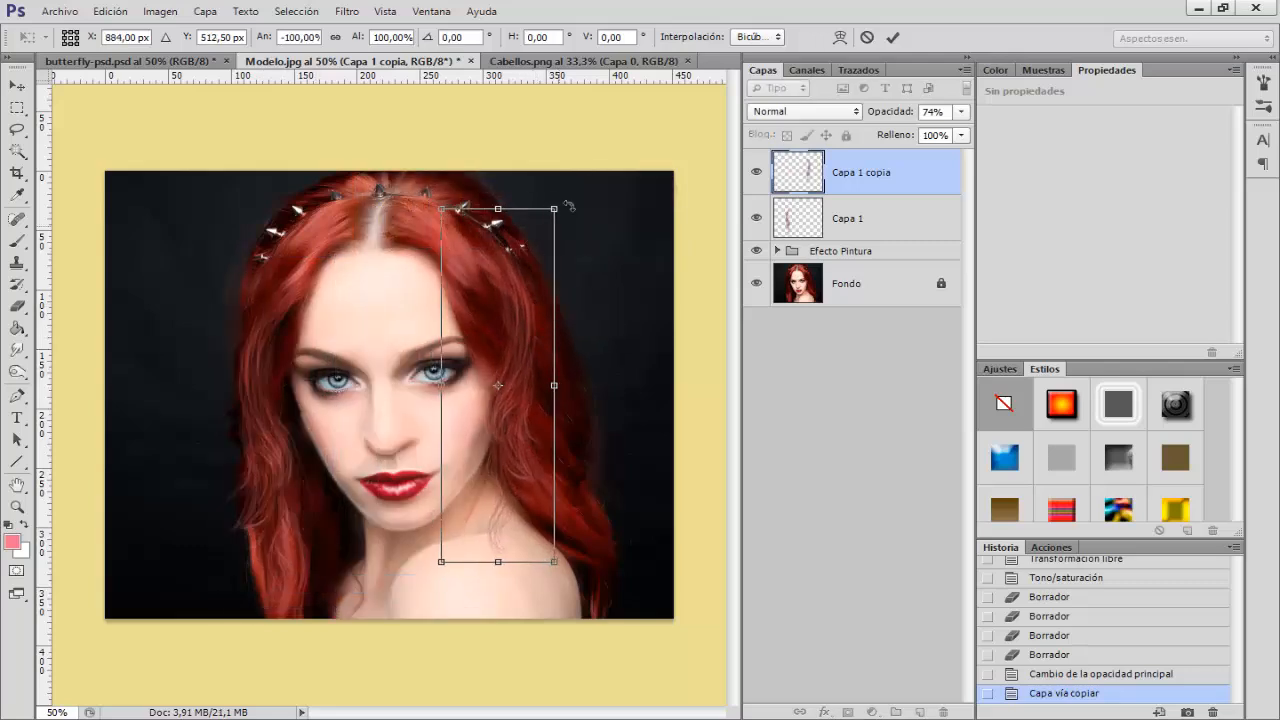
Flip the strand copy vertically and align it with the falling hair, rotated to about -23.3°
{"action": "left_click_drag", "start_coordinate": [584, 195], "coordinate": [532, 167]}
{"action": "right_click", "coordinate": [508, 323]}
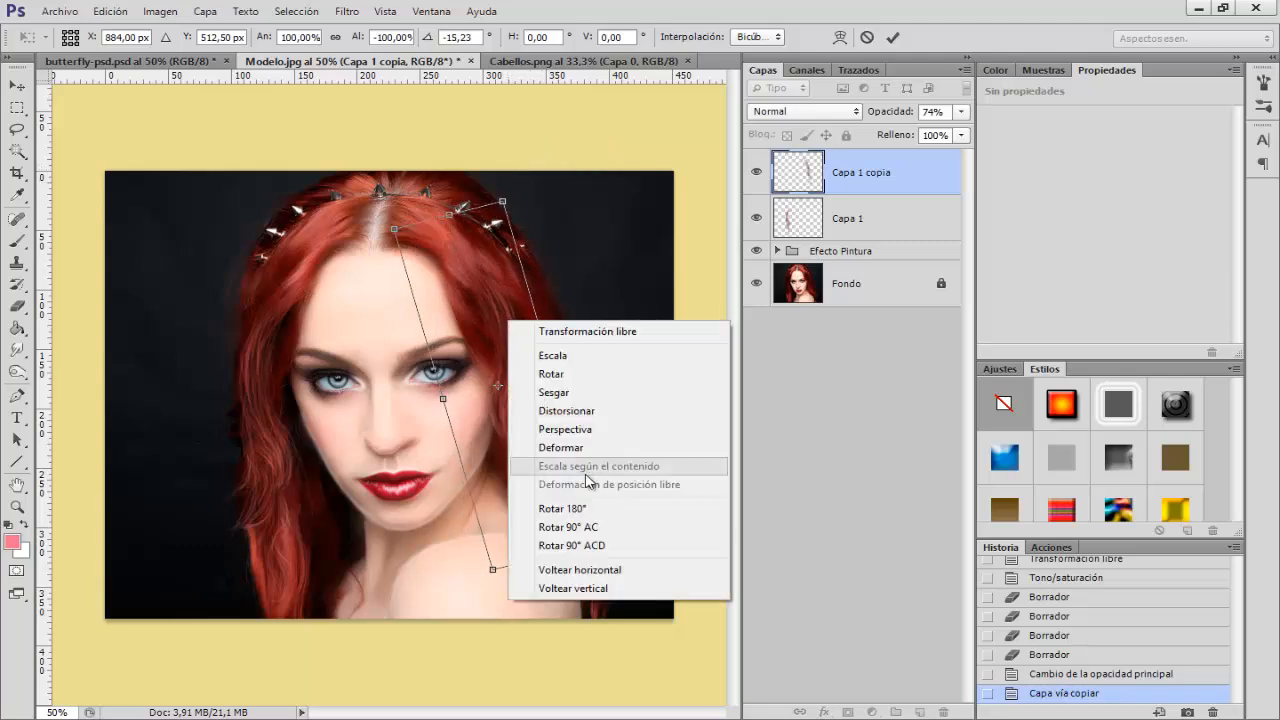
{"action": "left_click", "coordinate": [608, 586]}
{"action": "left_click_drag", "start_coordinate": [610, 208], "coordinate": [500, 170]}
{"action": "mouse_move", "coordinate": [469, 325]}
{"action": "left_mouse_down"}
{"action": "mouse_move", "coordinate": [497, 288]}
{"action": "mouse_move", "coordinate": [483, 306]}
{"action": "left_mouse_up"}
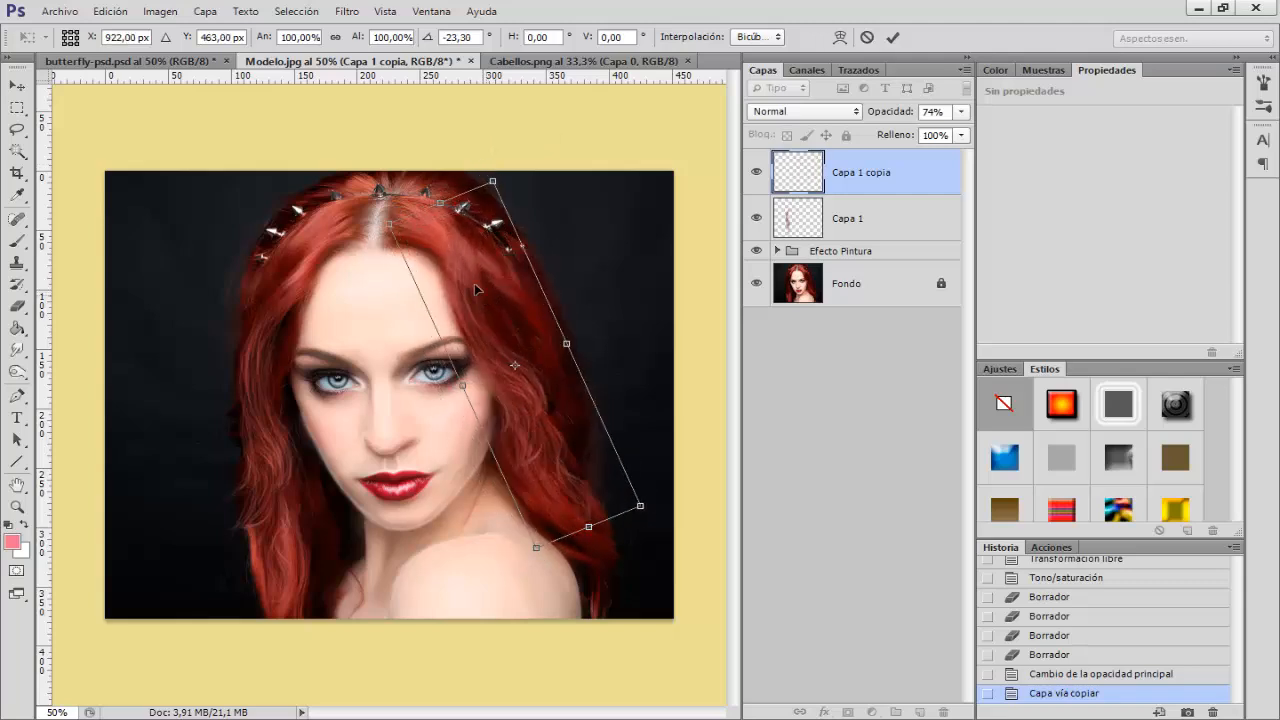
{"action": "key", "text": "Return"}
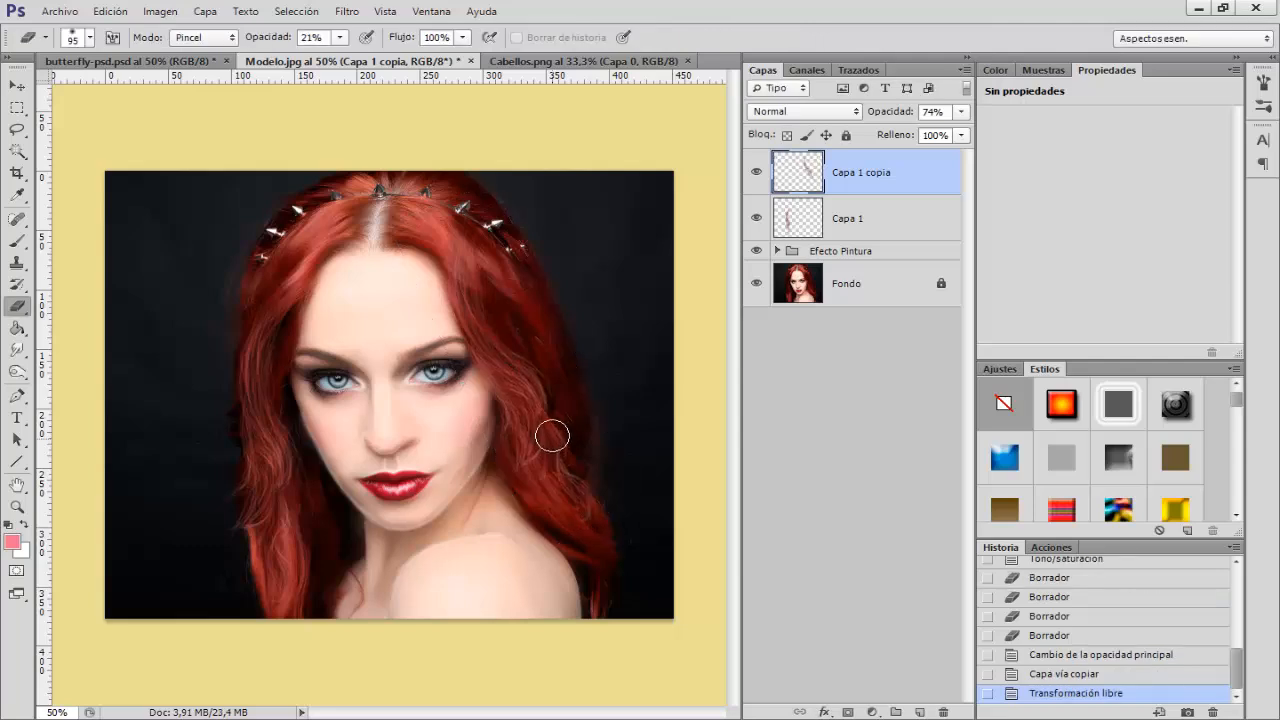
Fade the upper end of the Capa 1 copia strand with the 95 px eraser, raising the eraser opacity to 42%, and compare the result
{"action": "mouse_move", "coordinate": [472, 237]}
{"action": "left_mouse_down"}
{"action": "mouse_move", "coordinate": [471, 255]}
{"action": "mouse_move", "coordinate": [457, 236]}
{"action": "left_mouse_up"}
{"action": "left_click_drag", "start_coordinate": [256, 38], "coordinate": [282, 40]}
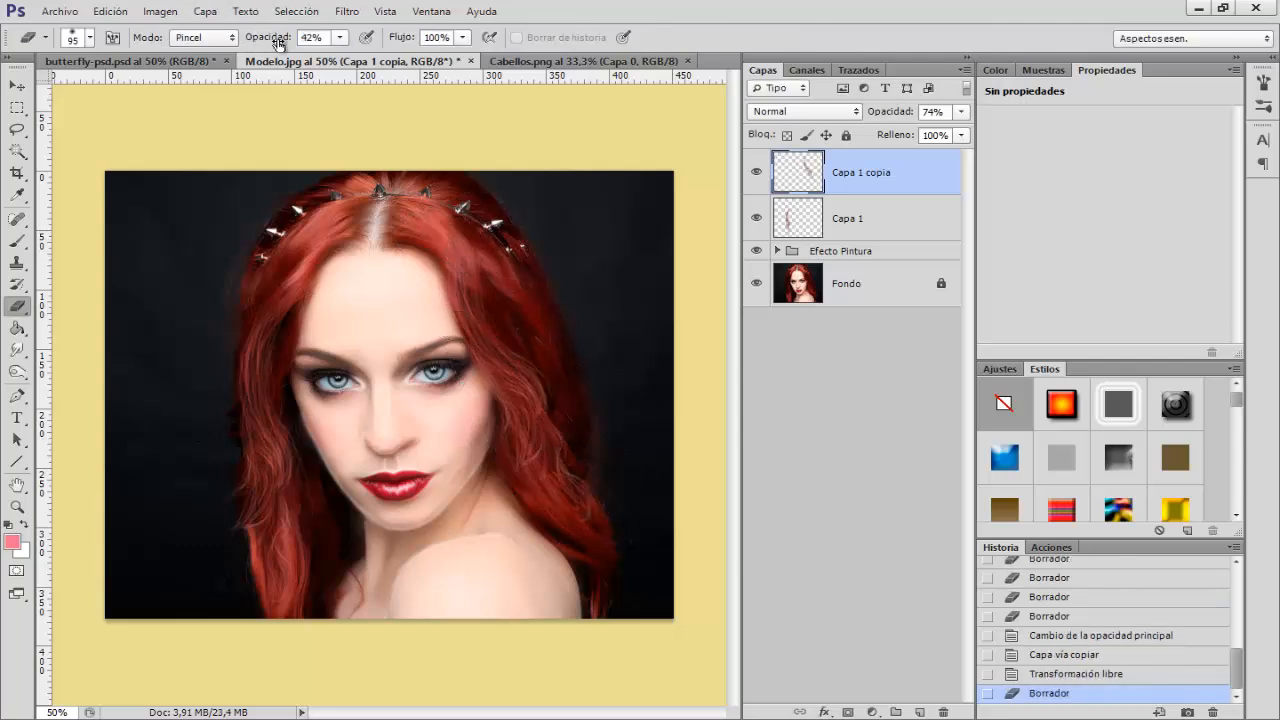
{"action": "mouse_move", "coordinate": [465, 244]}
{"action": "left_mouse_down"}
{"action": "mouse_move", "coordinate": [443, 239]}
{"action": "mouse_move", "coordinate": [470, 266]}
{"action": "left_mouse_up"}
{"action": "key", "text": "ctrl+plus"}
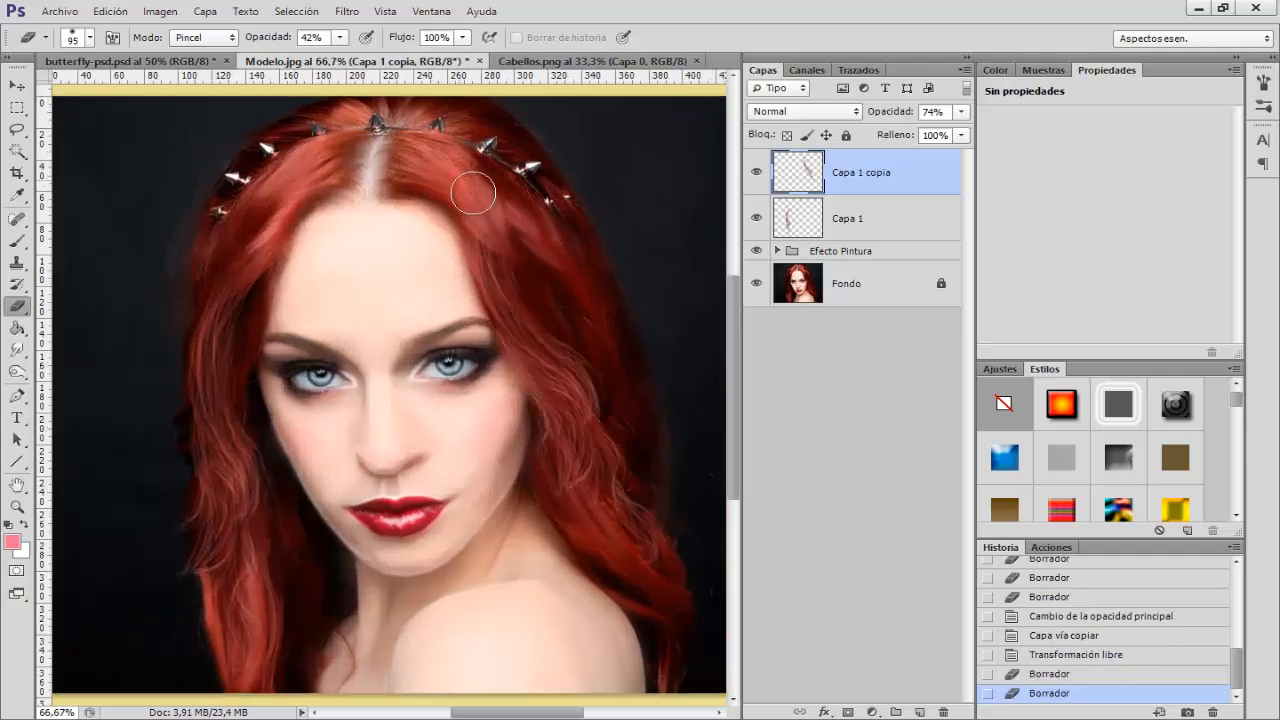
{"action": "mouse_move", "coordinate": [493, 228]}
{"action": "left_mouse_down"}
{"action": "mouse_move", "coordinate": [455, 207]}
{"action": "mouse_move", "coordinate": [517, 245]}
{"action": "mouse_move", "coordinate": [490, 240]}
{"action": "mouse_move", "coordinate": [517, 281]}
{"action": "mouse_move", "coordinate": [480, 224]}
{"action": "mouse_move", "coordinate": [497, 272]}
{"action": "mouse_move", "coordinate": [480, 207]}
{"action": "left_mouse_up"}
{"action": "left_click_drag", "start_coordinate": [520, 271], "coordinate": [465, 135]}
{"action": "left_click", "coordinate": [756, 172]}
{"action": "left_click", "coordinate": [757, 174]}
{"action": "left_click", "coordinate": [757, 174]}
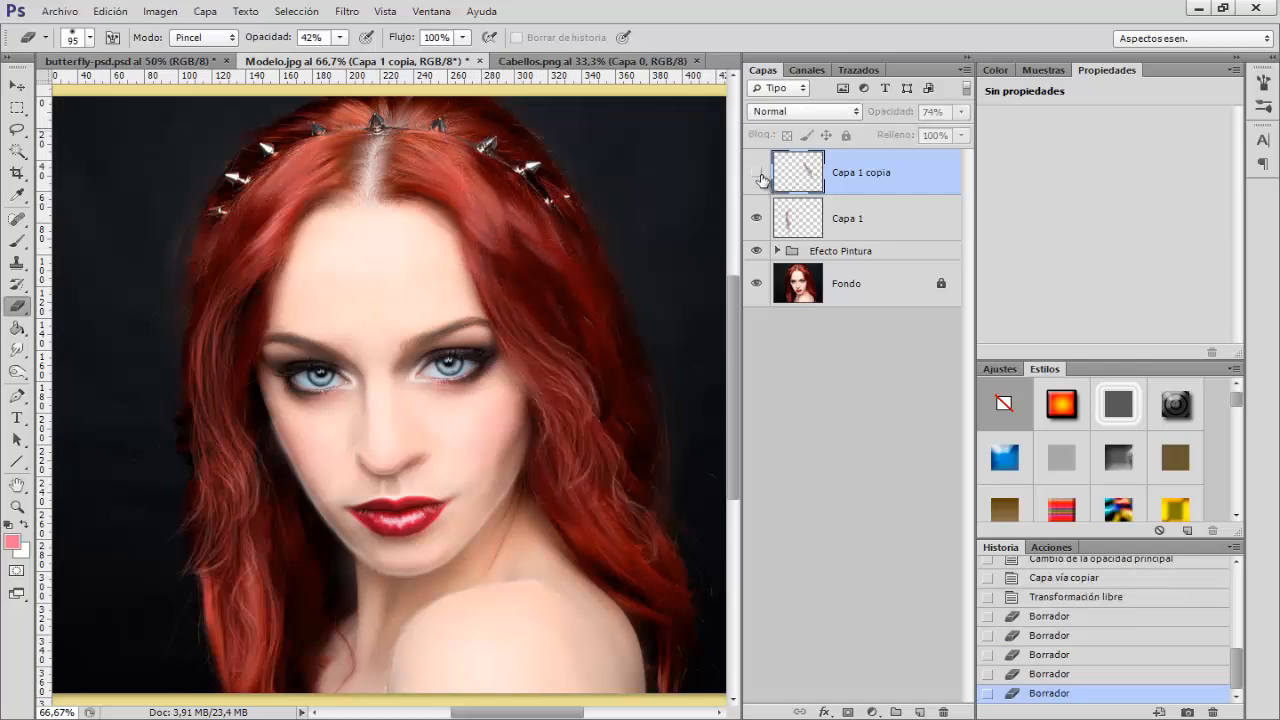
{"action": "left_click", "coordinate": [757, 174]}
{"action": "left_click", "coordinate": [757, 174]}
Duplicate the Capa 1 strand, flip the copy horizontally, scale it to about 83%, and place it over the lower hair on the same side
{"action": "key", "text": "ctrl+minus"}
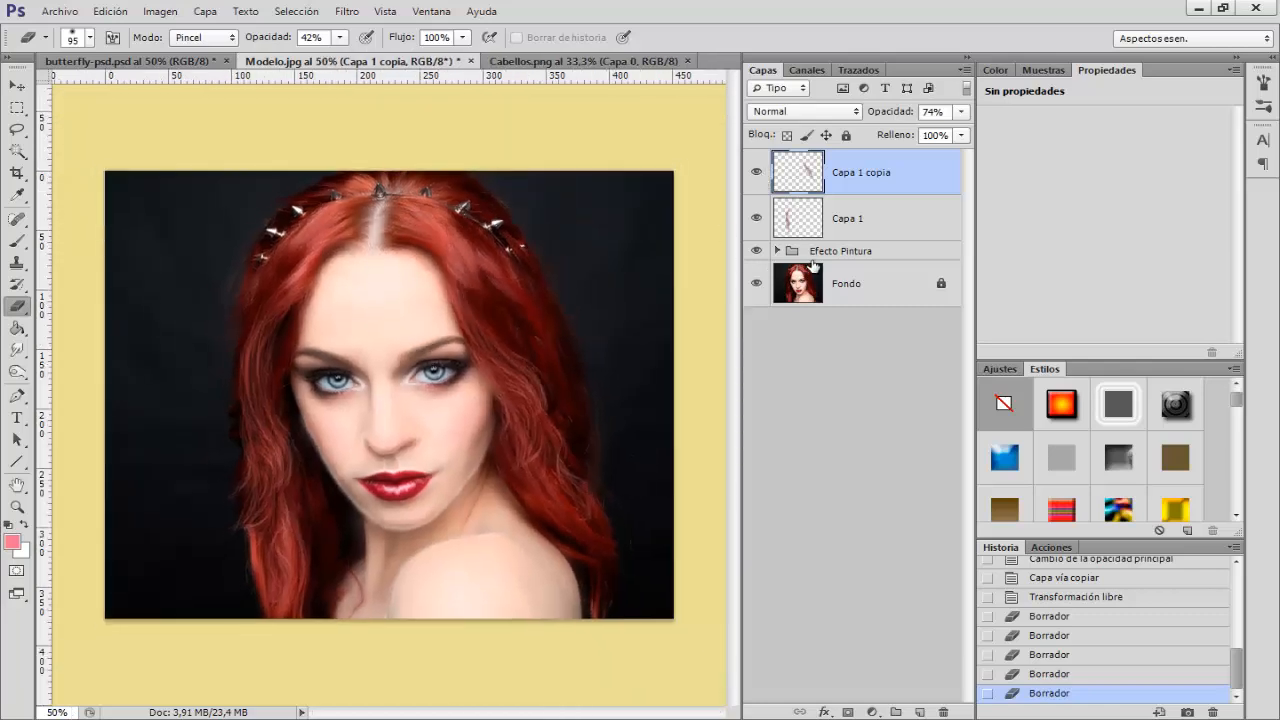
{"action": "left_click", "coordinate": [849, 220]}
{"action": "key", "text": "ctrl+j"}
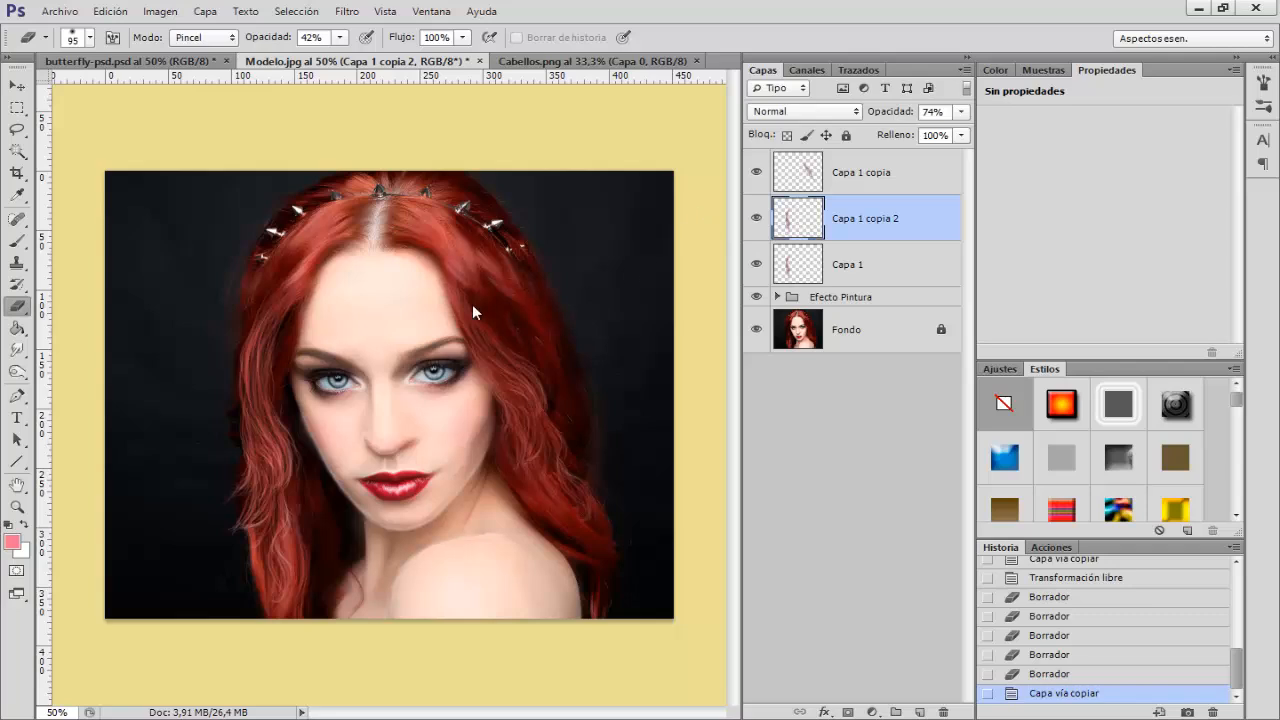
{"action": "key", "text": "ctrl+t"}
{"action": "right_click", "coordinate": [268, 404]}
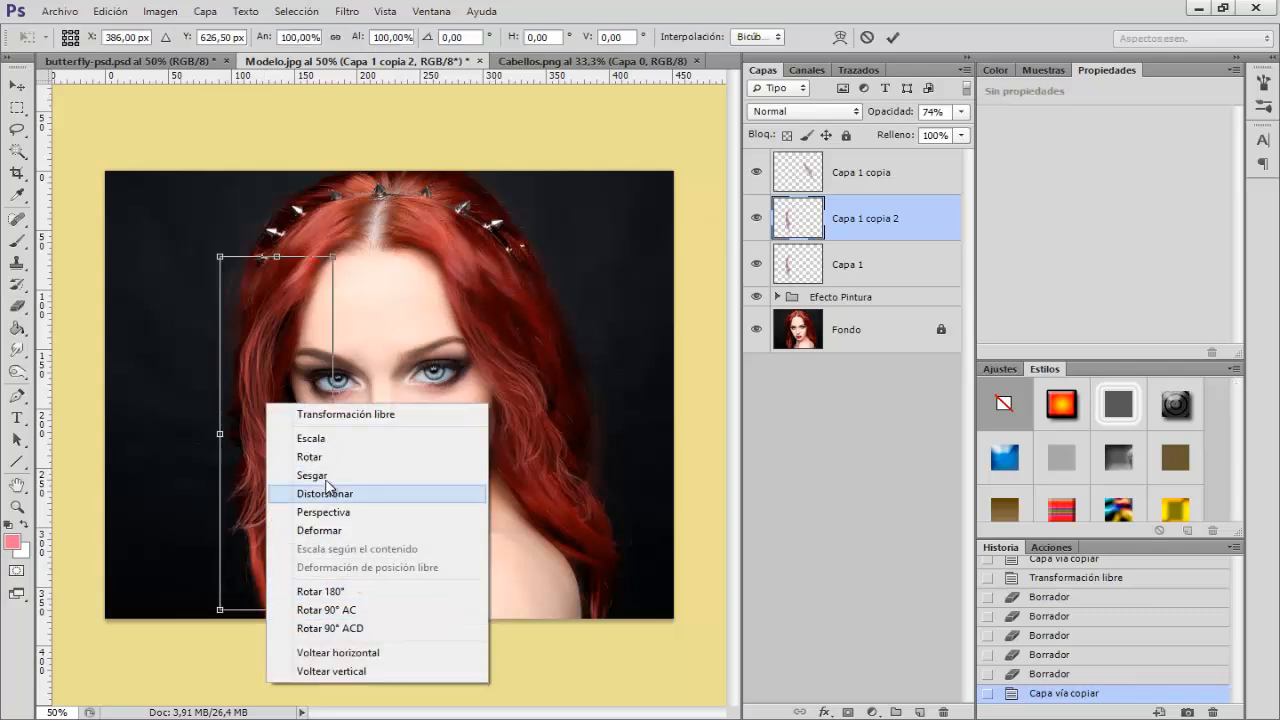
{"action": "left_click", "coordinate": [275, 380]}
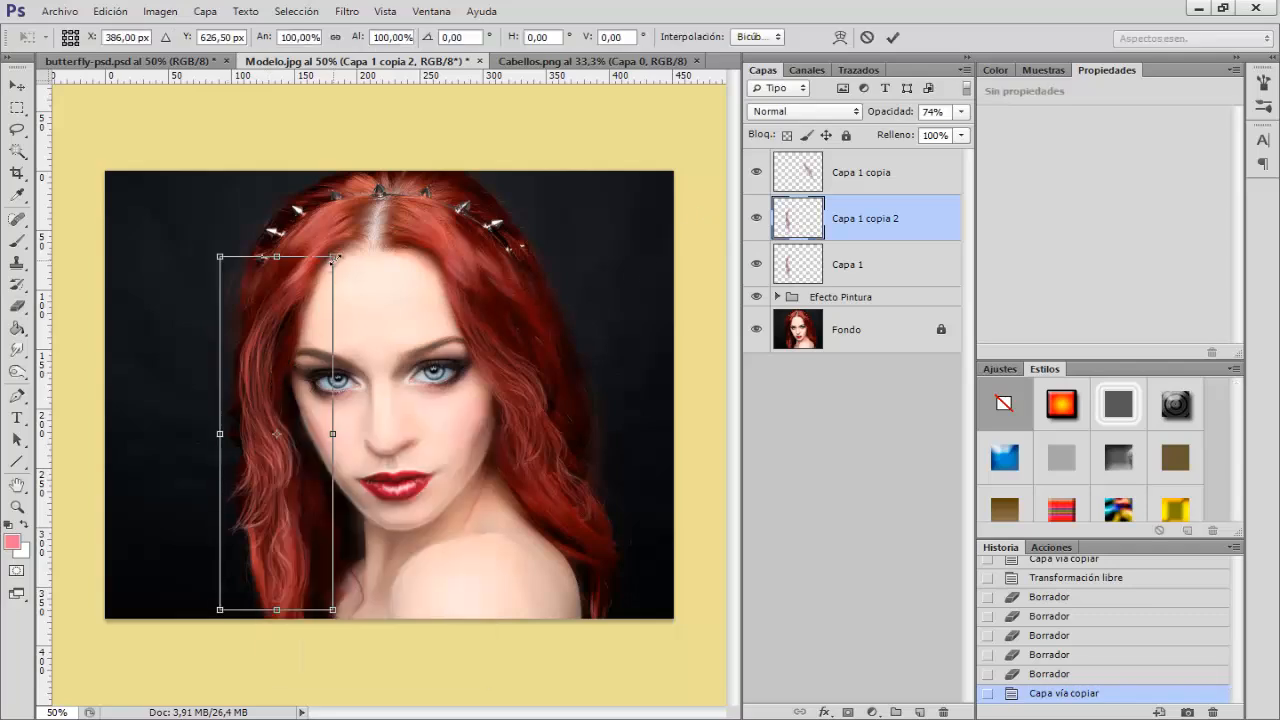
{"action": "left_click_drag", "start_coordinate": [335, 259], "coordinate": [314, 315]}
{"action": "mouse_move", "coordinate": [268, 444]}
{"action": "left_mouse_down"}
{"action": "mouse_move", "coordinate": [311, 512]}
{"action": "mouse_move", "coordinate": [314, 557]}
{"action": "mouse_move", "coordinate": [292, 560]}
{"action": "mouse_move", "coordinate": [285, 507]}
{"action": "mouse_move", "coordinate": [268, 527]}
{"action": "mouse_move", "coordinate": [282, 511]}
{"action": "left_mouse_up"}
{"action": "right_click", "coordinate": [313, 552]}
{"action": "left_click", "coordinate": [350, 512]}
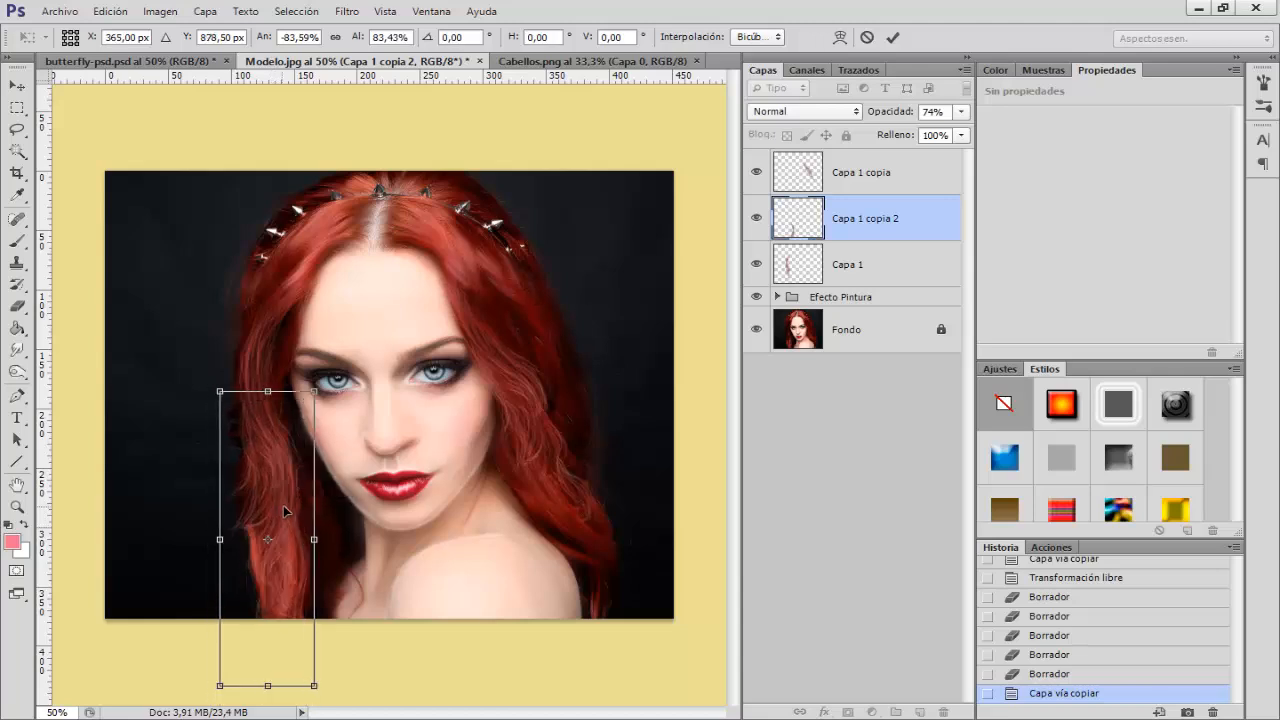
{"action": "key", "text": "Return"}
Move the Capa 1 copia 2 layer below Capa 1 and fade the strand's upper part with the 95 px eraser at 42% opacity
{"action": "key", "text": "e"}
{"action": "left_click_drag", "start_coordinate": [840, 226], "coordinate": [785, 261]}
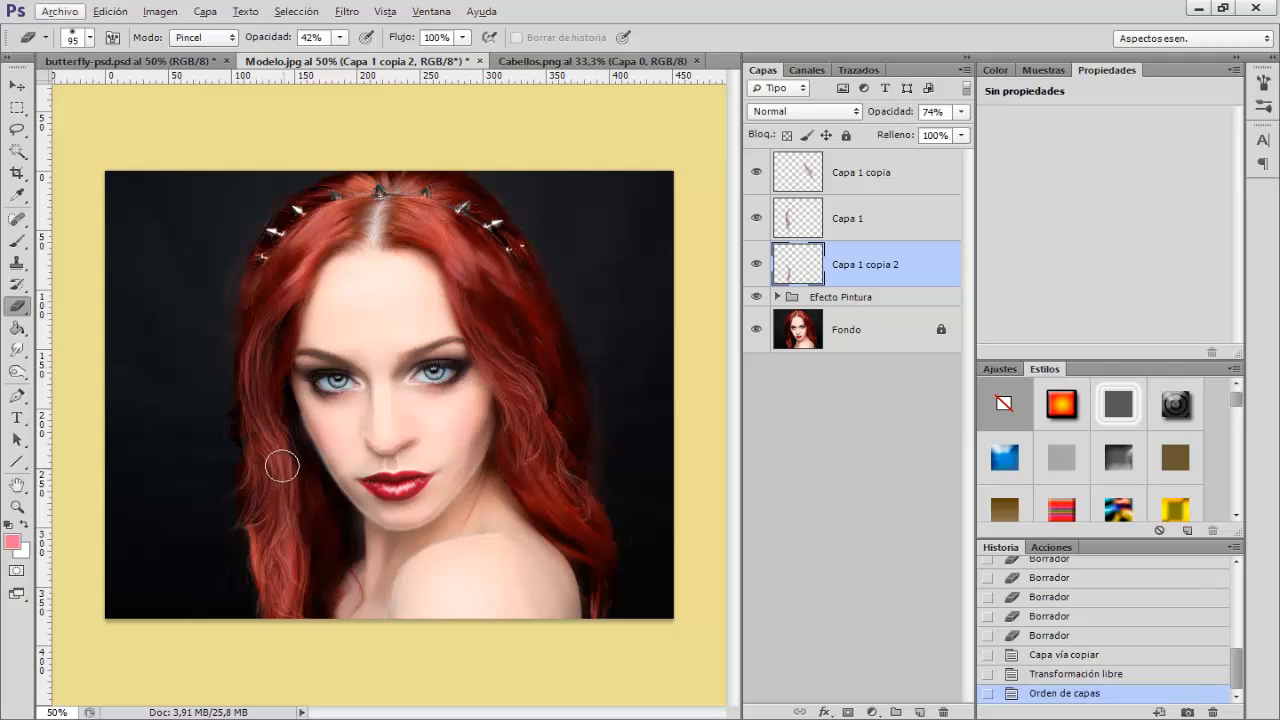
{"action": "left_click_drag", "start_coordinate": [278, 506], "coordinate": [275, 425]}
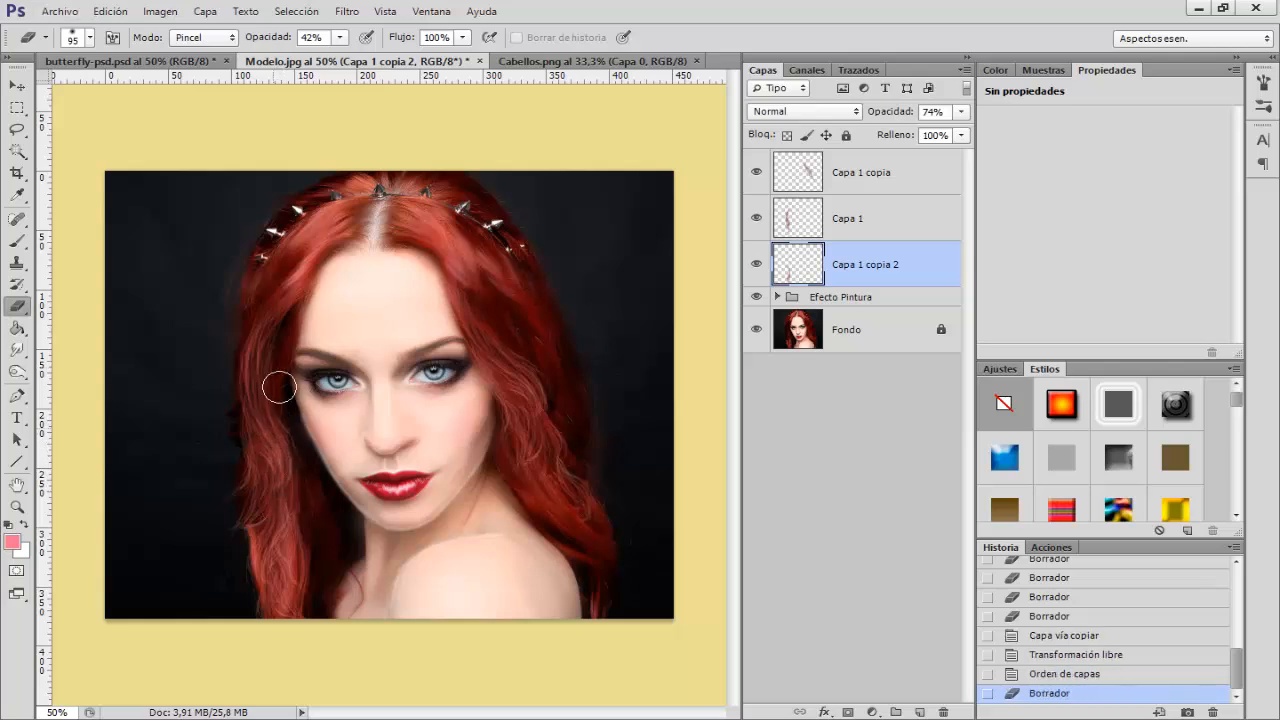
{"action": "left_click", "coordinate": [375, 390]}
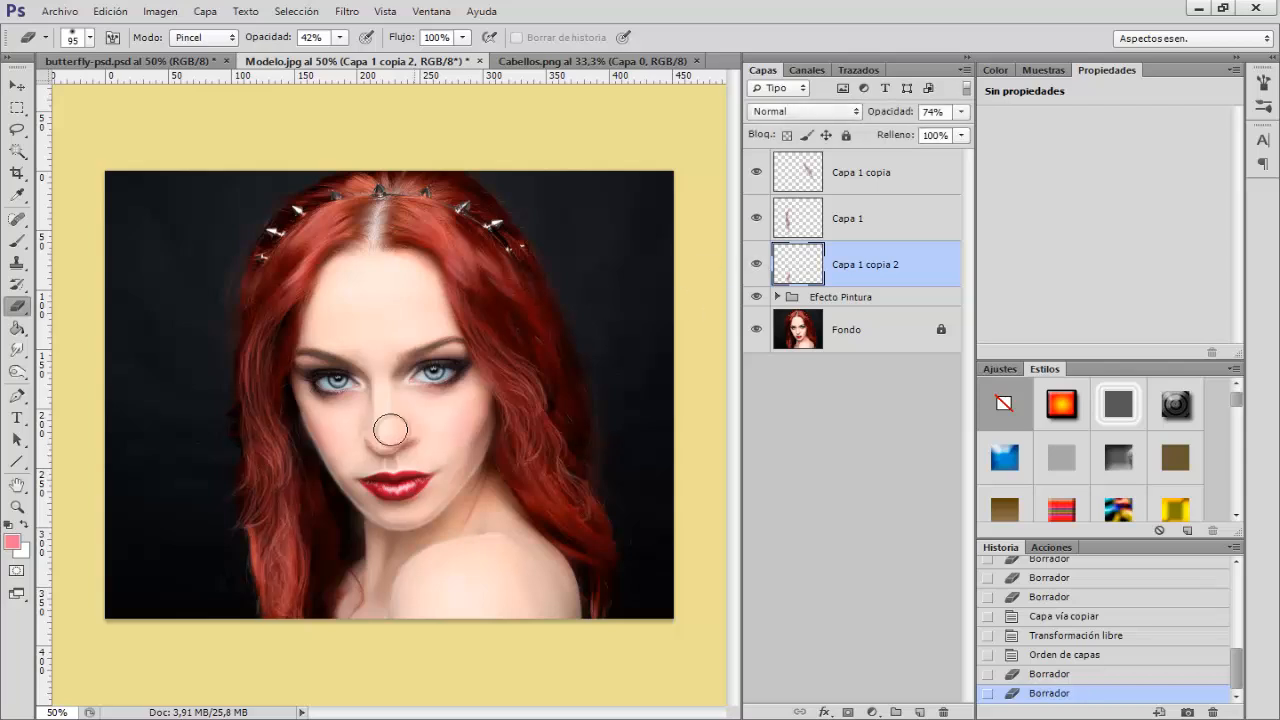
{"action": "left_click_drag", "start_coordinate": [297, 457], "coordinate": [296, 420]}
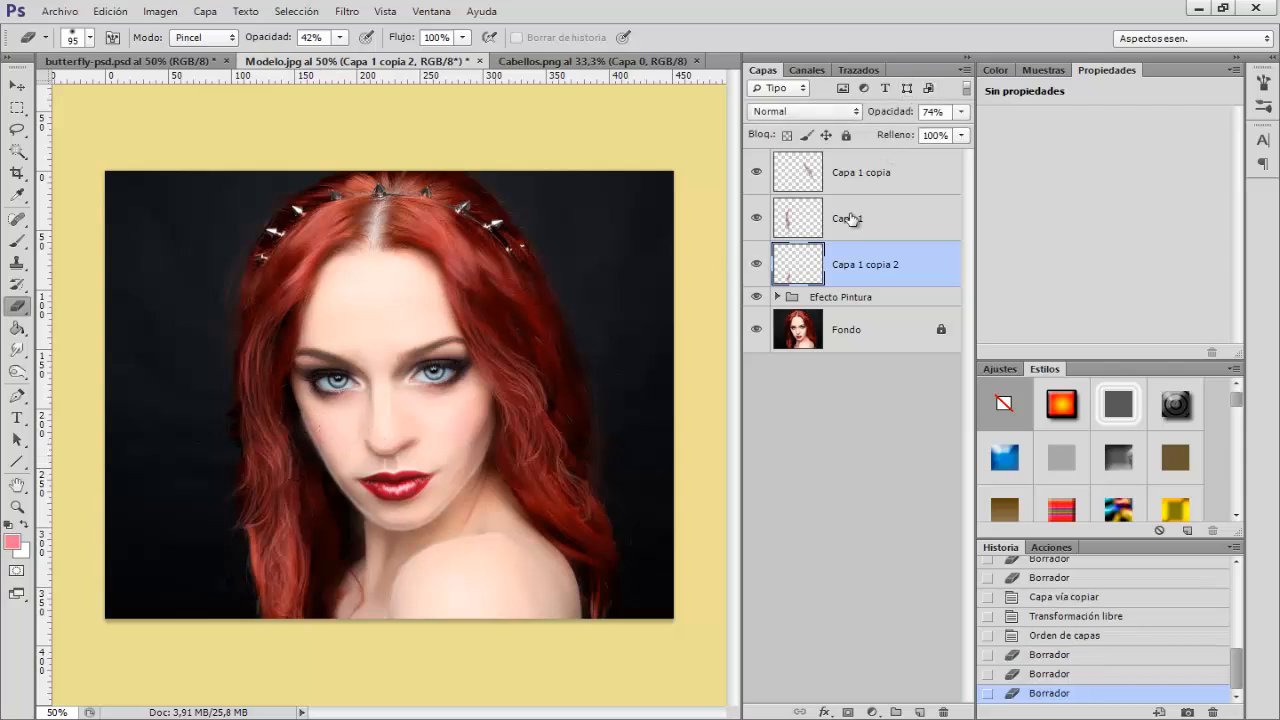
Place another duplicate of Capa 1 over the hair beside the forehead, scaled to about 80% and rotated to about 29.5°
{"action": "left_click", "coordinate": [851, 219]}
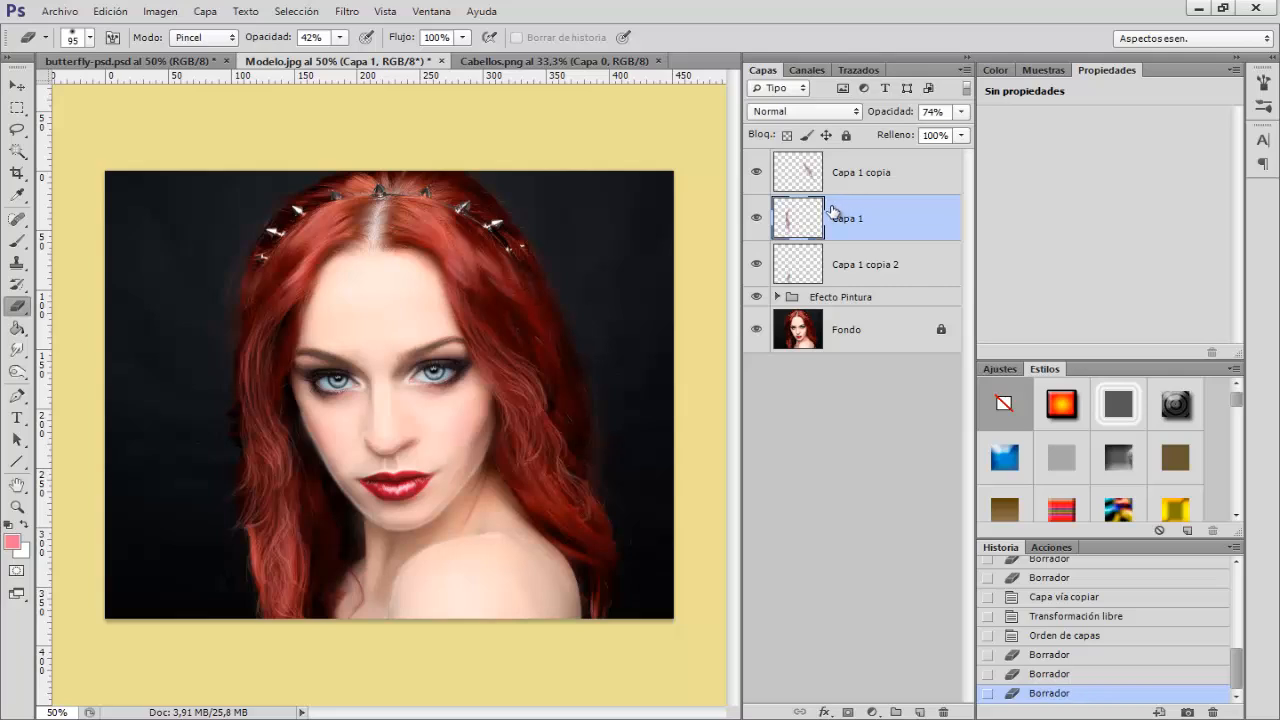
{"action": "key", "text": "ctrl+j"}
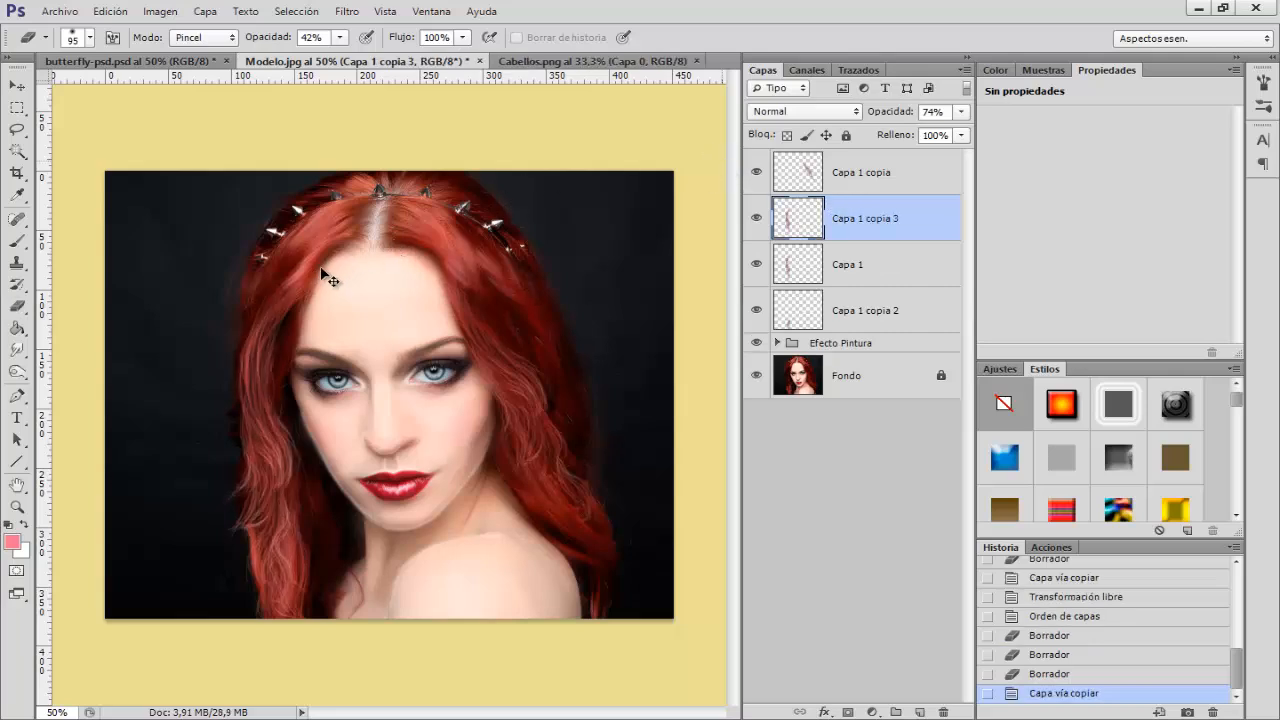
{"action": "key", "text": "ctrl+t"}
{"action": "left_click_drag", "start_coordinate": [370, 252], "coordinate": [410, 278]}
{"action": "left_click_drag", "start_coordinate": [295, 362], "coordinate": [354, 203]}
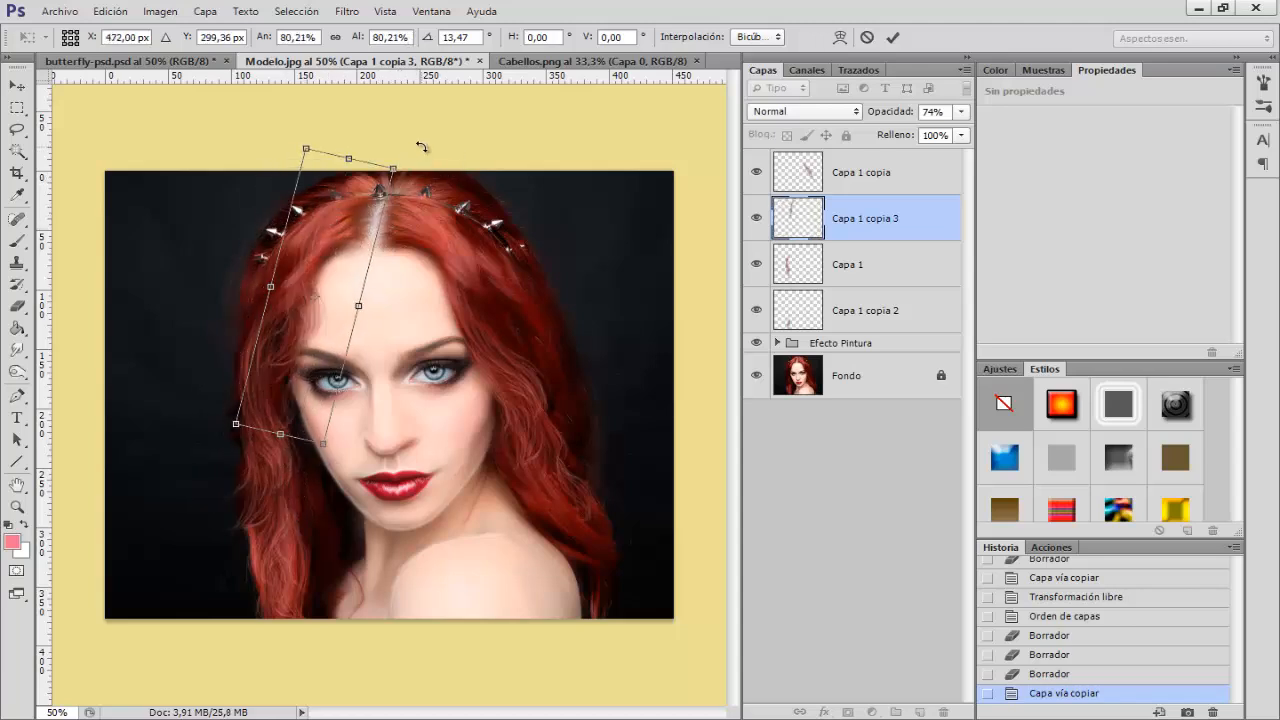
{"action": "left_click_drag", "start_coordinate": [426, 148], "coordinate": [448, 152]}
{"action": "mouse_move", "coordinate": [338, 215]}
{"action": "left_mouse_down"}
{"action": "mouse_move", "coordinate": [452, 150]}
{"action": "mouse_move", "coordinate": [349, 226]}
{"action": "left_mouse_up"}
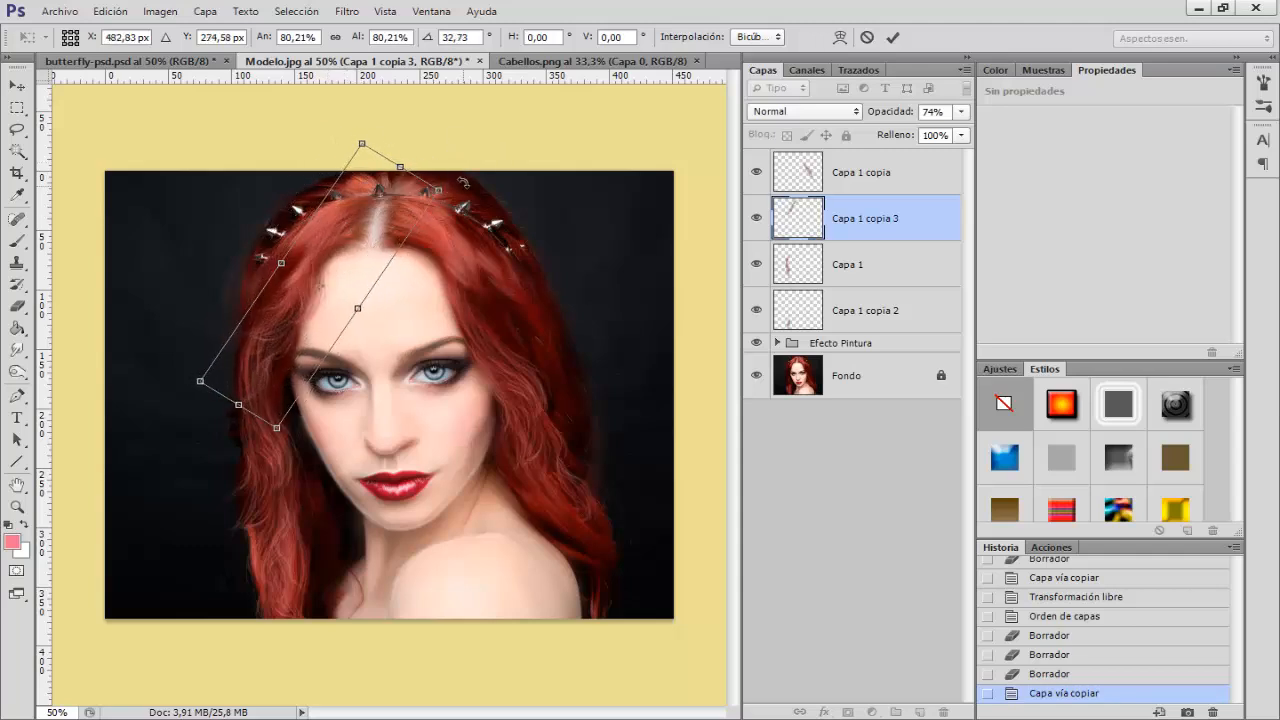
{"action": "mouse_move", "coordinate": [463, 181]}
{"action": "left_mouse_down"}
{"action": "mouse_move", "coordinate": [456, 170]}
{"action": "mouse_move", "coordinate": [440, 186]}
{"action": "left_mouse_up"}
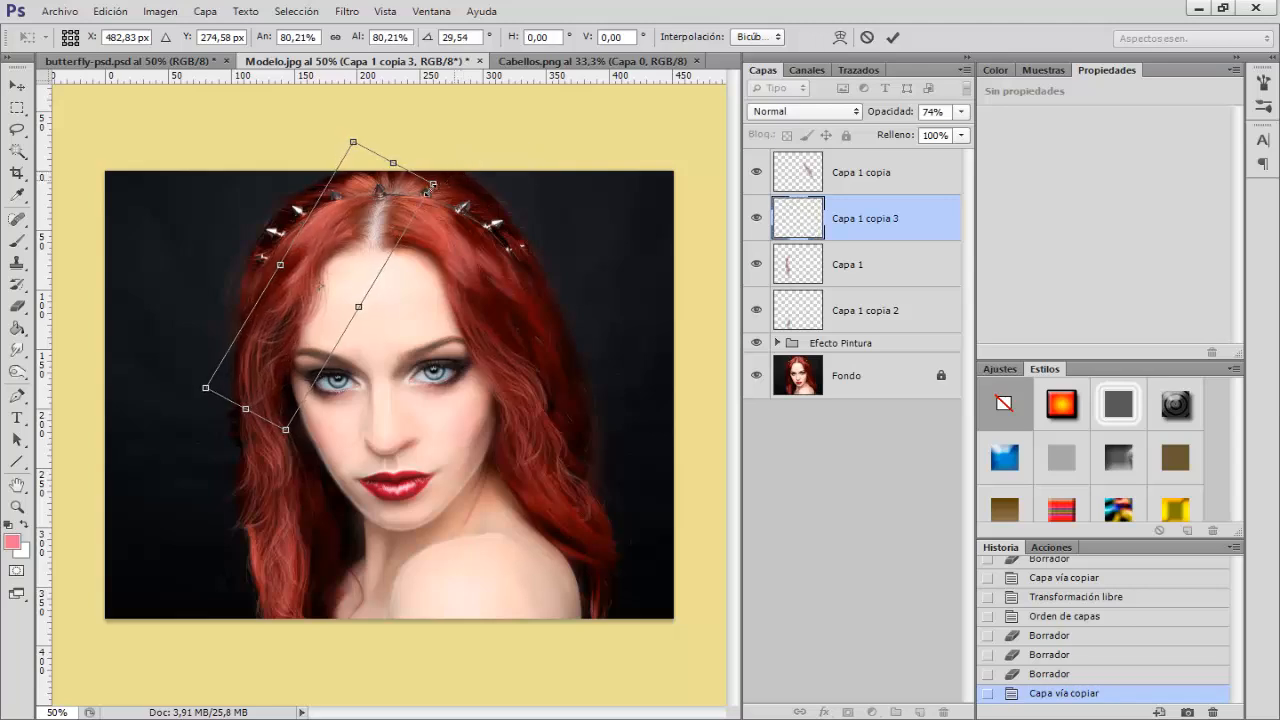
{"action": "key", "text": "Return"}
Blend the Capa 1 copia 3 strand into the hair with the 95 px eraser at 42% opacity, and compare with the layer hidden
{"action": "key", "text": "e"}
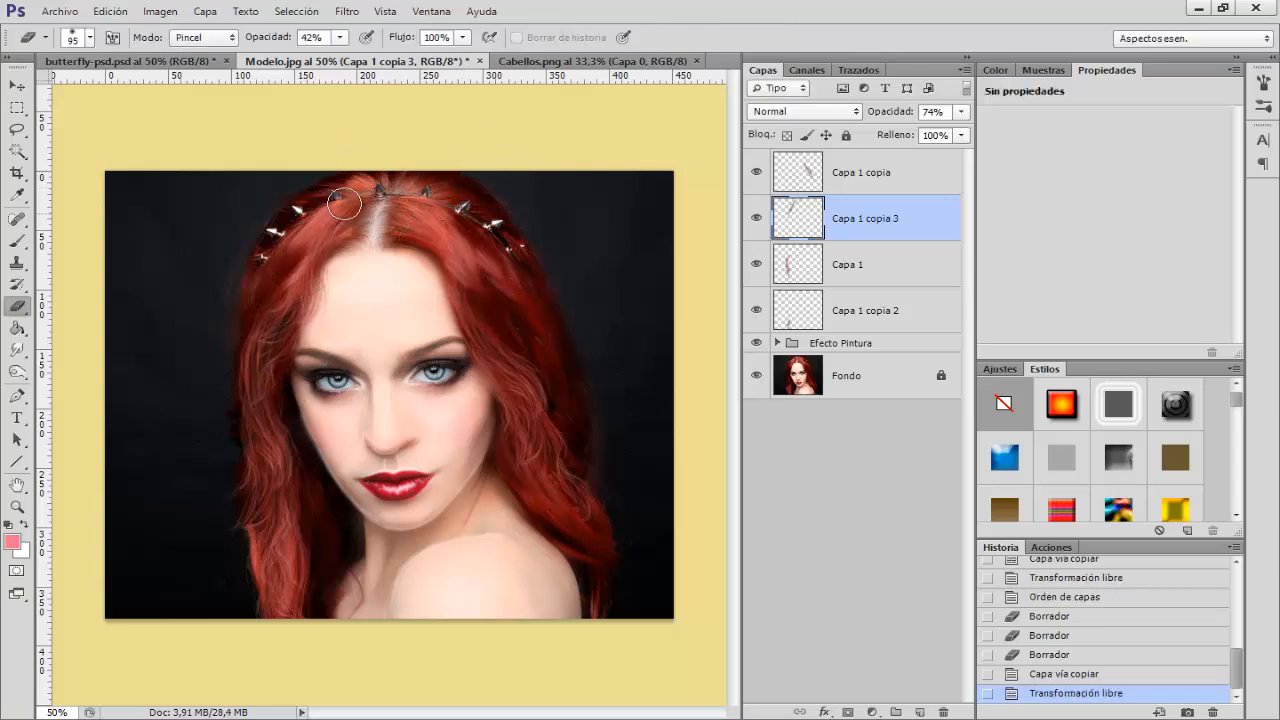
{"action": "mouse_move", "coordinate": [341, 226]}
{"action": "left_mouse_down"}
{"action": "mouse_move", "coordinate": [319, 247]}
{"action": "mouse_move", "coordinate": [369, 197]}
{"action": "mouse_move", "coordinate": [306, 246]}
{"action": "left_mouse_up"}
{"action": "left_click_drag", "start_coordinate": [333, 320], "coordinate": [352, 214]}
{"action": "left_click", "coordinate": [757, 219]}
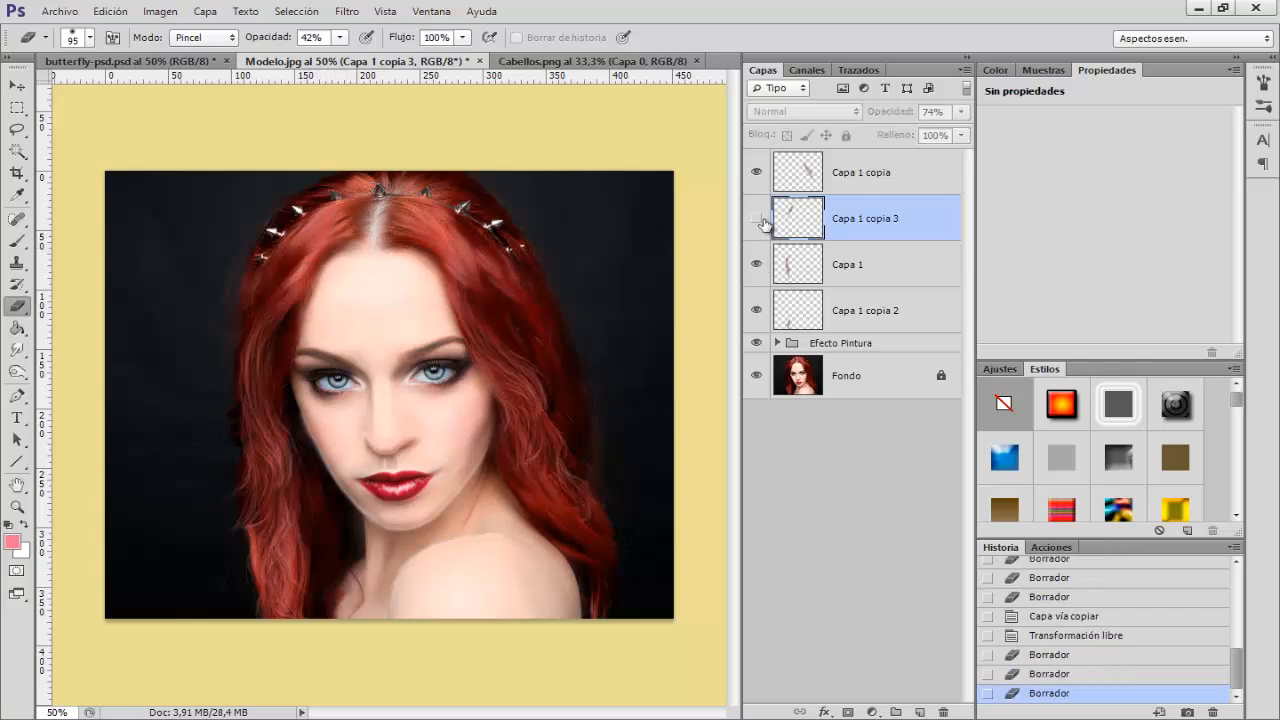
{"action": "left_click", "coordinate": [757, 219]}
{"action": "left_click", "coordinate": [757, 219]}
{"action": "left_click", "coordinate": [757, 219]}
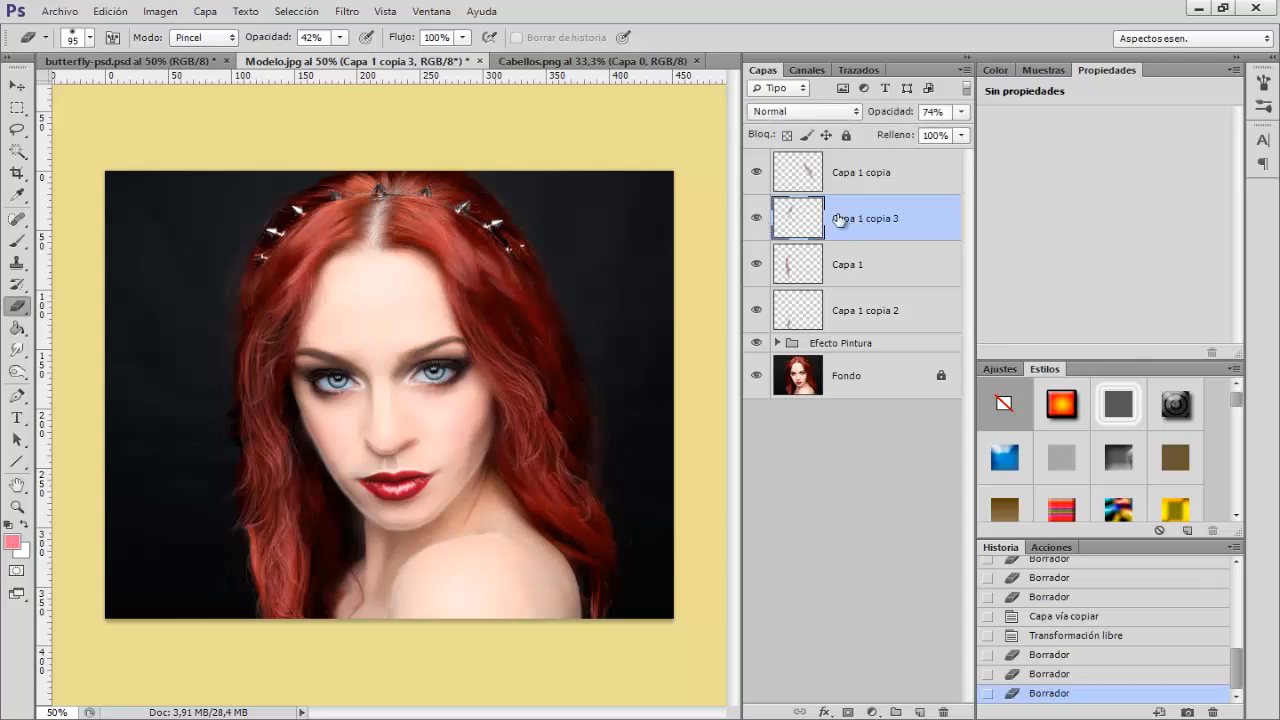
Add a duplicate of the Capa 1 copia strand over the lower hair tips, stack it beneath the original, and erase its upper overlap
{"action": "left_click", "coordinate": [830, 182]}
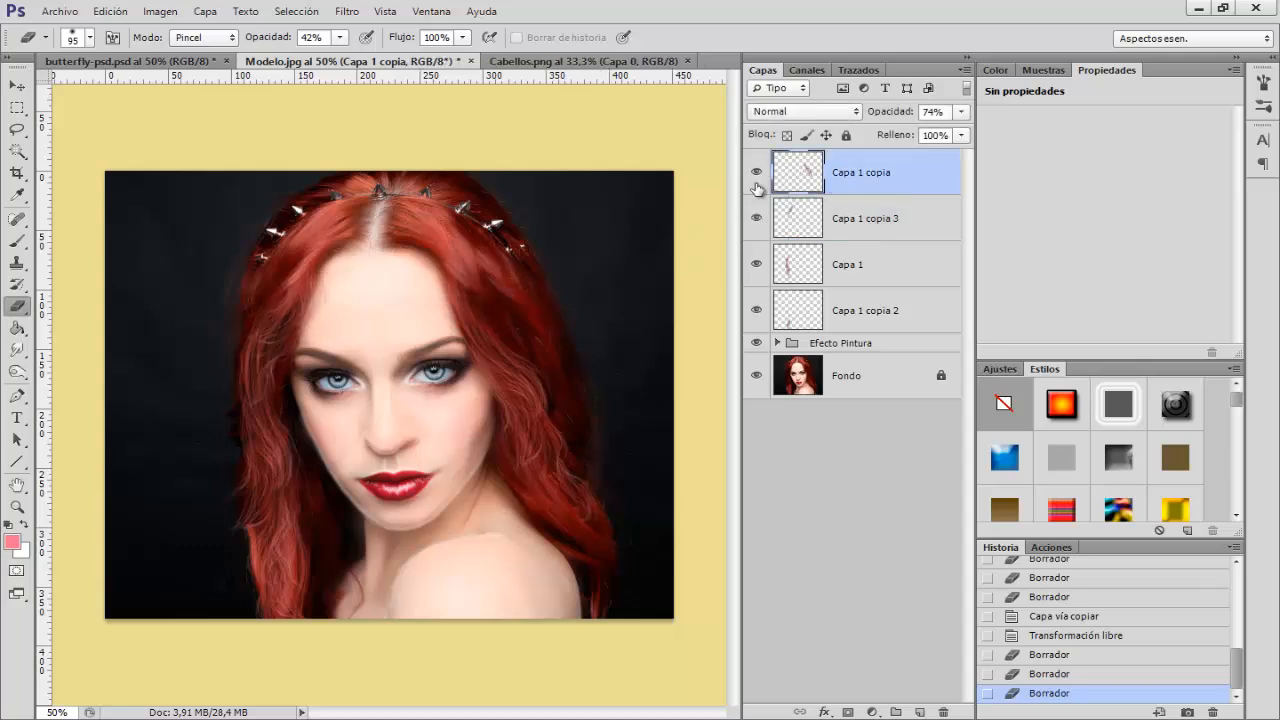
{"action": "key", "text": "ctrl+j"}
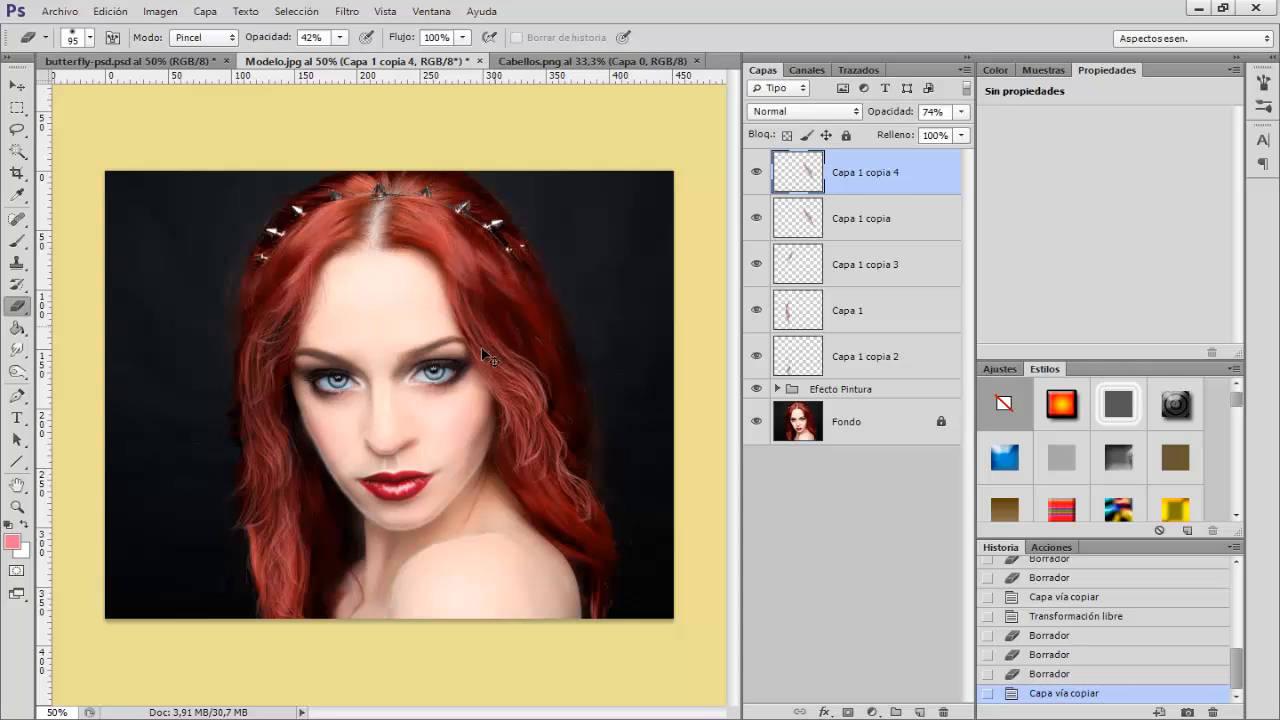
{"action": "key", "text": "ctrl+t"}
{"action": "left_click_drag", "start_coordinate": [511, 361], "coordinate": [557, 496]}
{"action": "key", "text": "Return"}
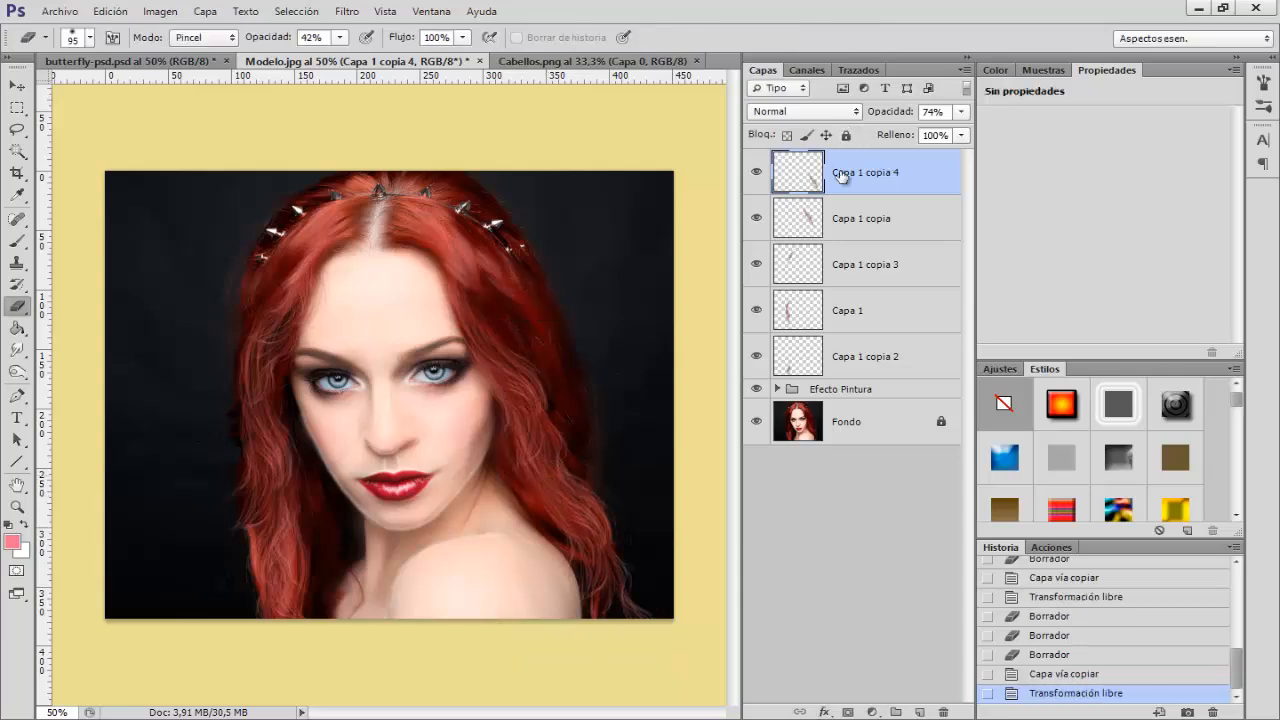
{"action": "left_click_drag", "start_coordinate": [841, 175], "coordinate": [846, 222]}
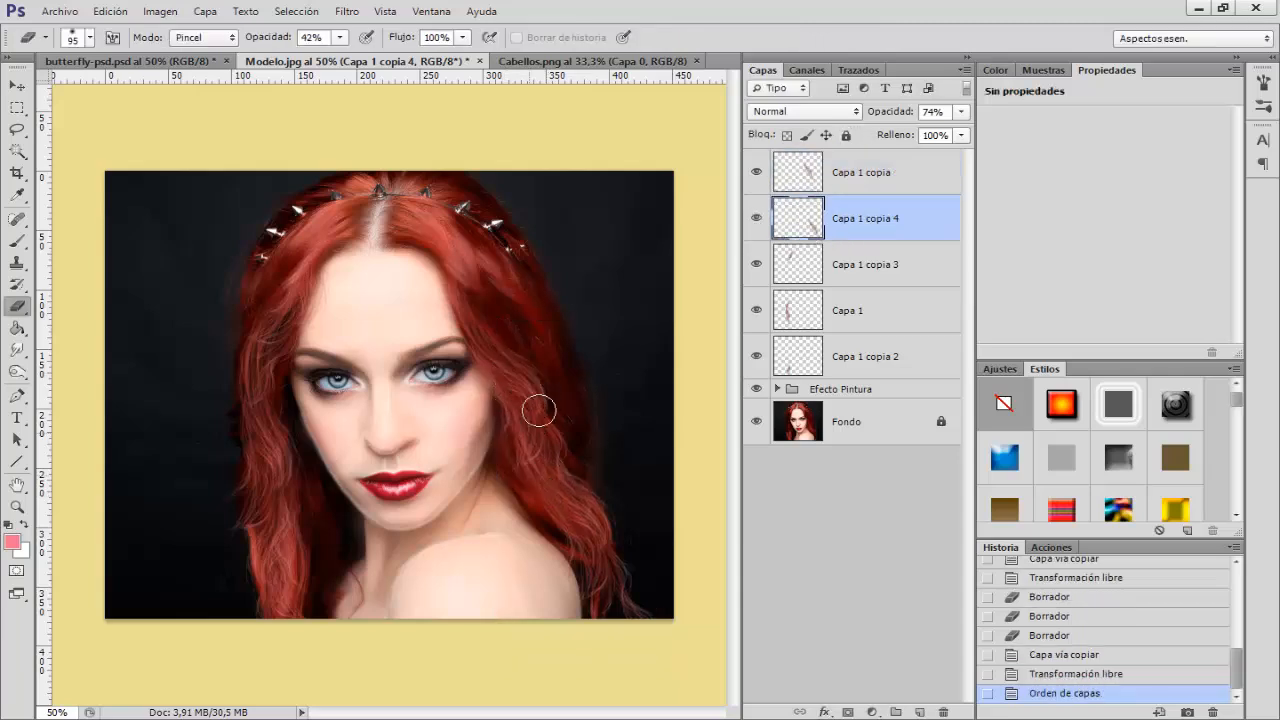
{"action": "mouse_move", "coordinate": [538, 410]}
{"action": "left_mouse_down"}
{"action": "mouse_move", "coordinate": [521, 438]}
{"action": "mouse_move", "coordinate": [496, 330]}
{"action": "mouse_move", "coordinate": [524, 405]}
{"action": "mouse_move", "coordinate": [520, 374]}
{"action": "left_mouse_up"}
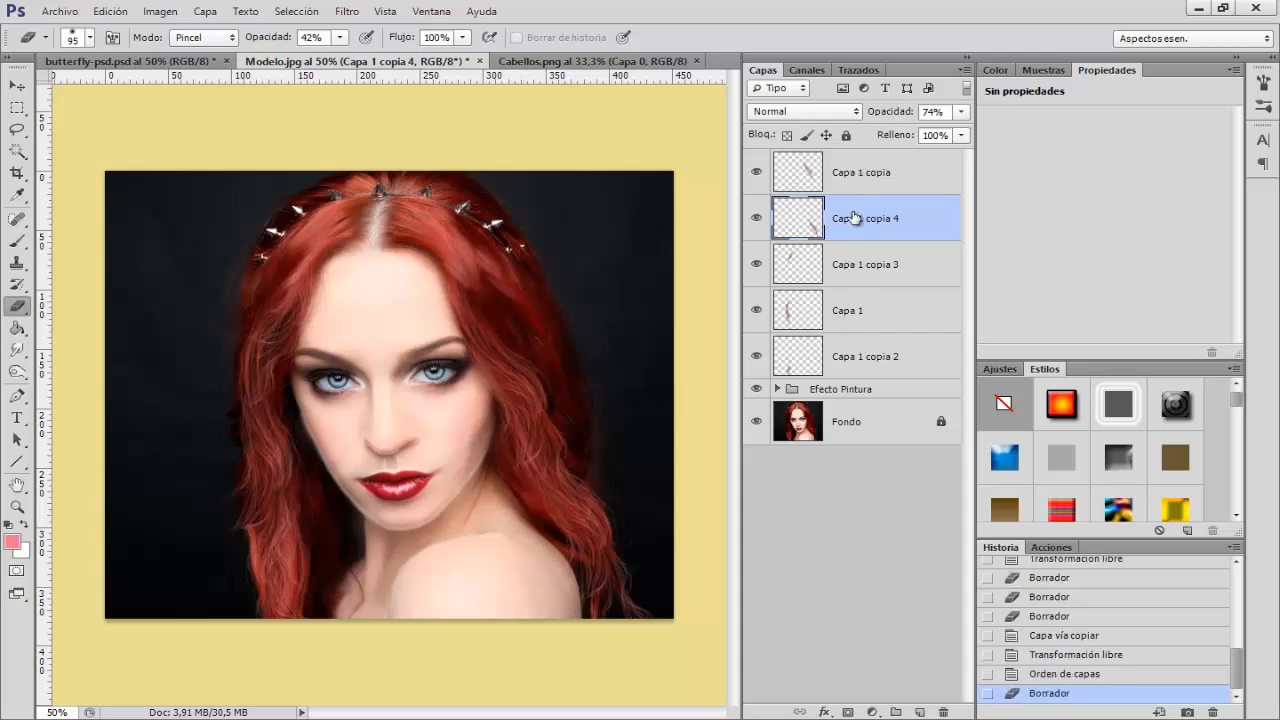
Lower the opacity of the Capa 1 copia 4 strand, and set Capa 1 copia to 68% and Capa 1 to 66%
{"action": "left_click", "coordinate": [868, 183]}
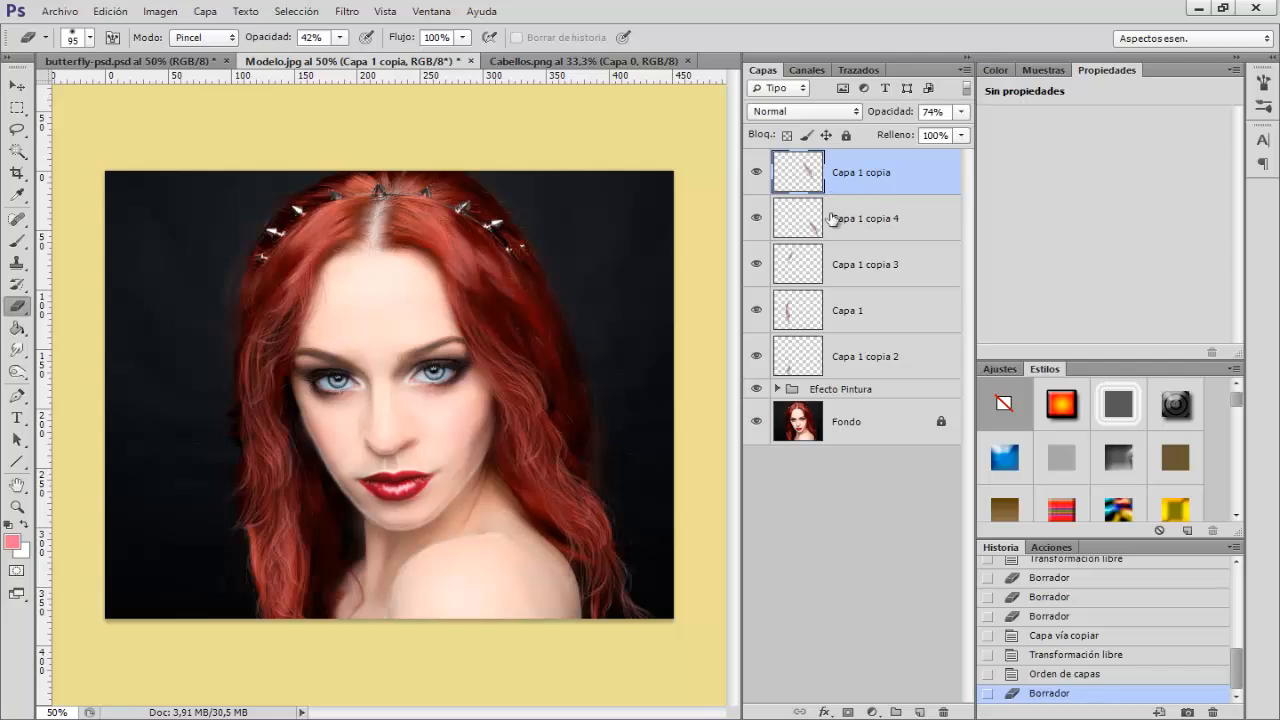
{"action": "left_click", "coordinate": [860, 220]}
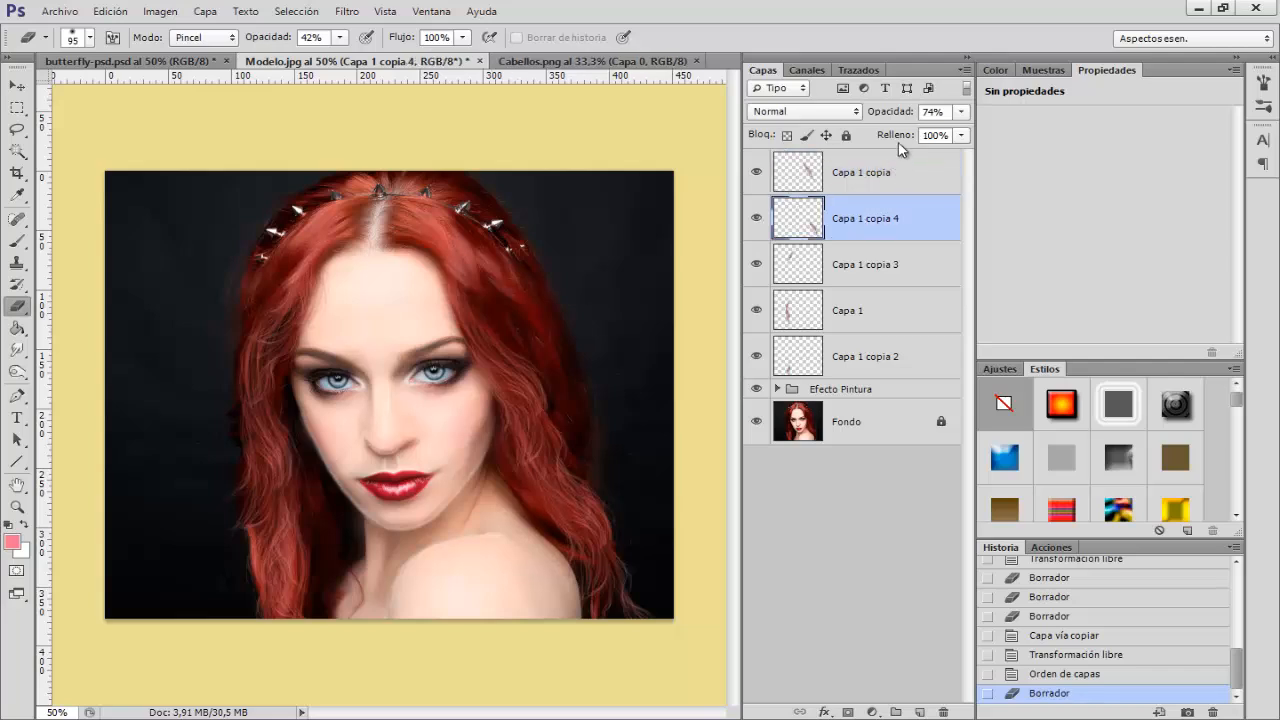
{"action": "left_click_drag", "start_coordinate": [897, 115], "coordinate": [893, 114]}
{"action": "left_click", "coordinate": [882, 172]}
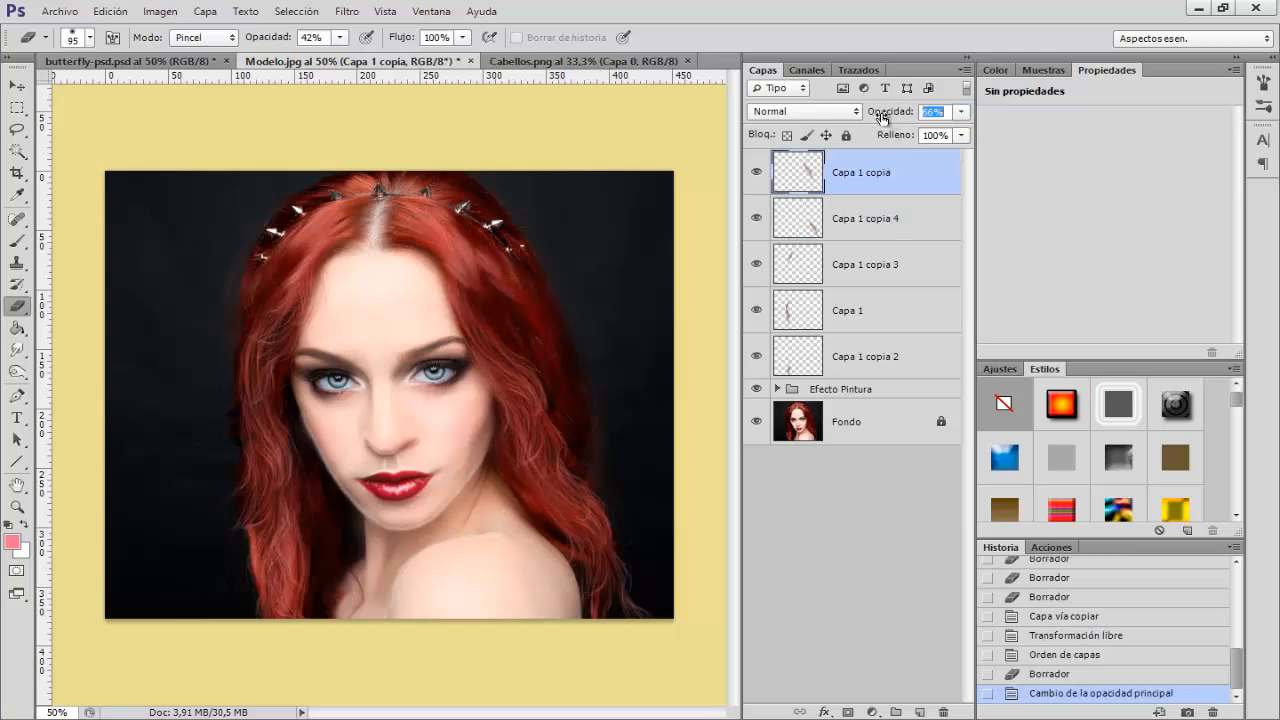
{"action": "left_click_drag", "start_coordinate": [886, 117], "coordinate": [886, 118]}
{"action": "left_click", "coordinate": [828, 298]}
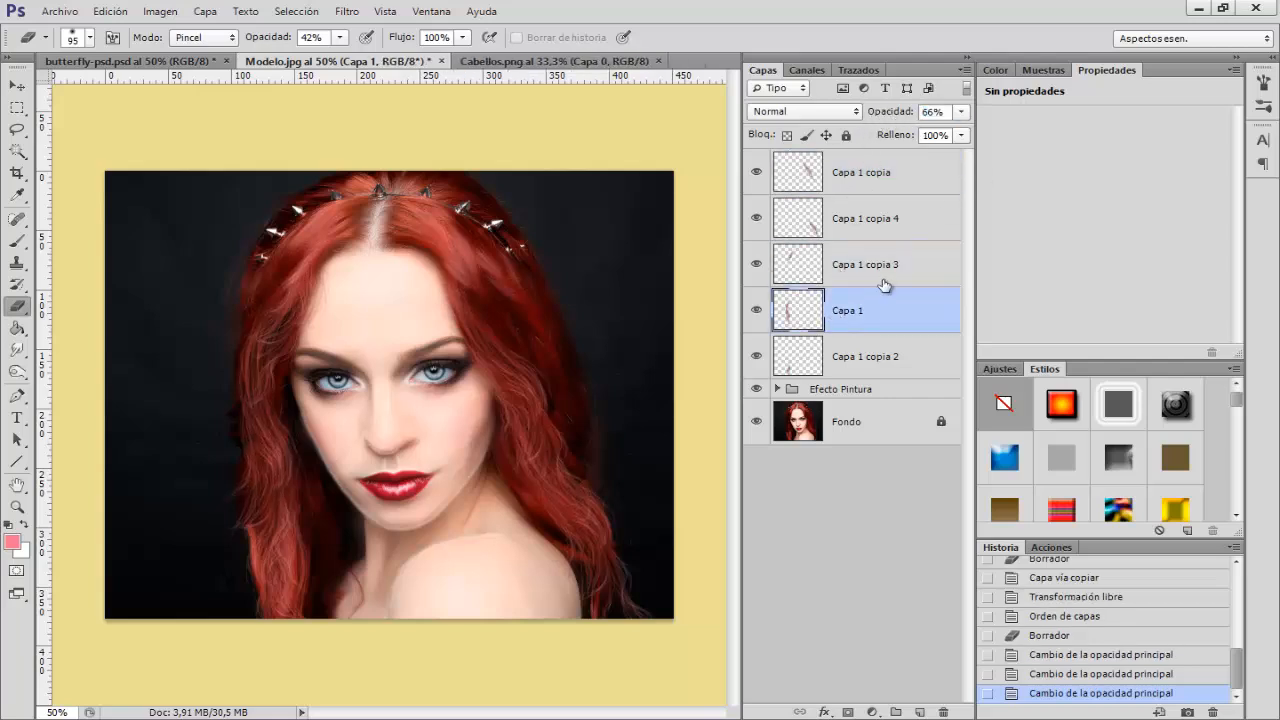
Group the five hair strand layers as Cabello, and compare the image with the group hidden and shown
{"action": "left_click", "coordinate": [841, 187]}
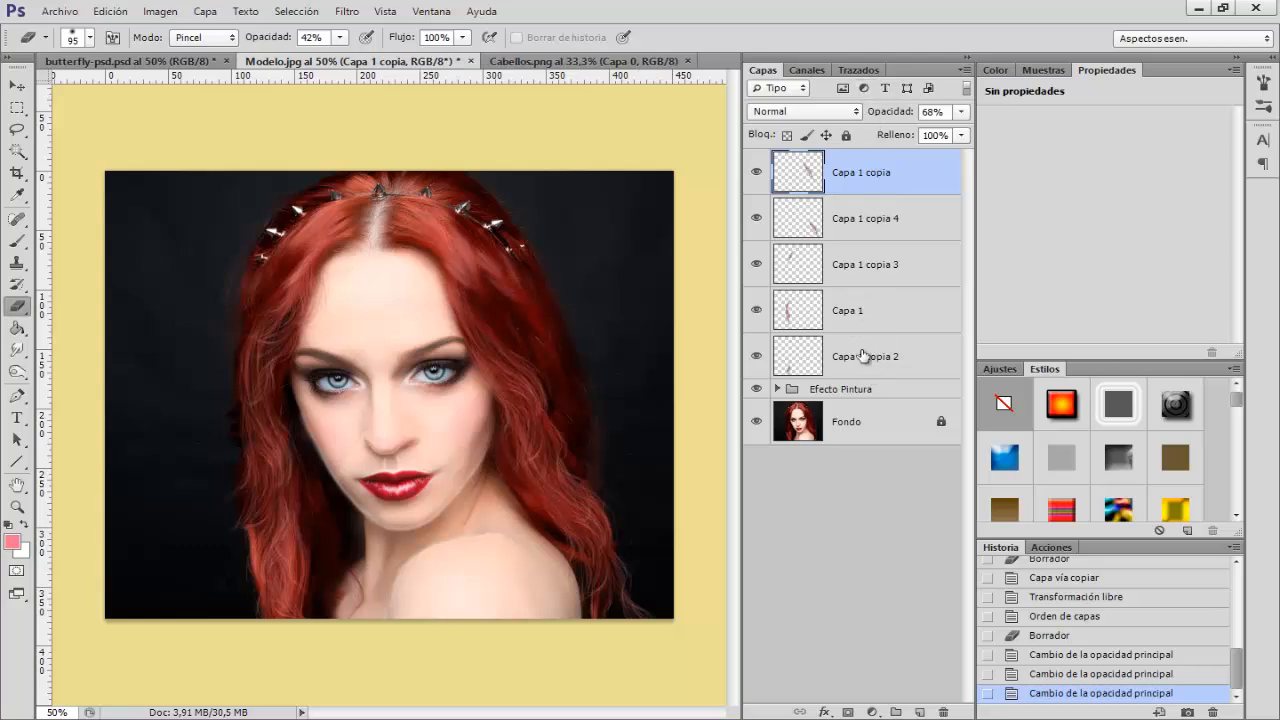
{"action": "left_click", "coordinate": [863, 356], "text": "shift"}
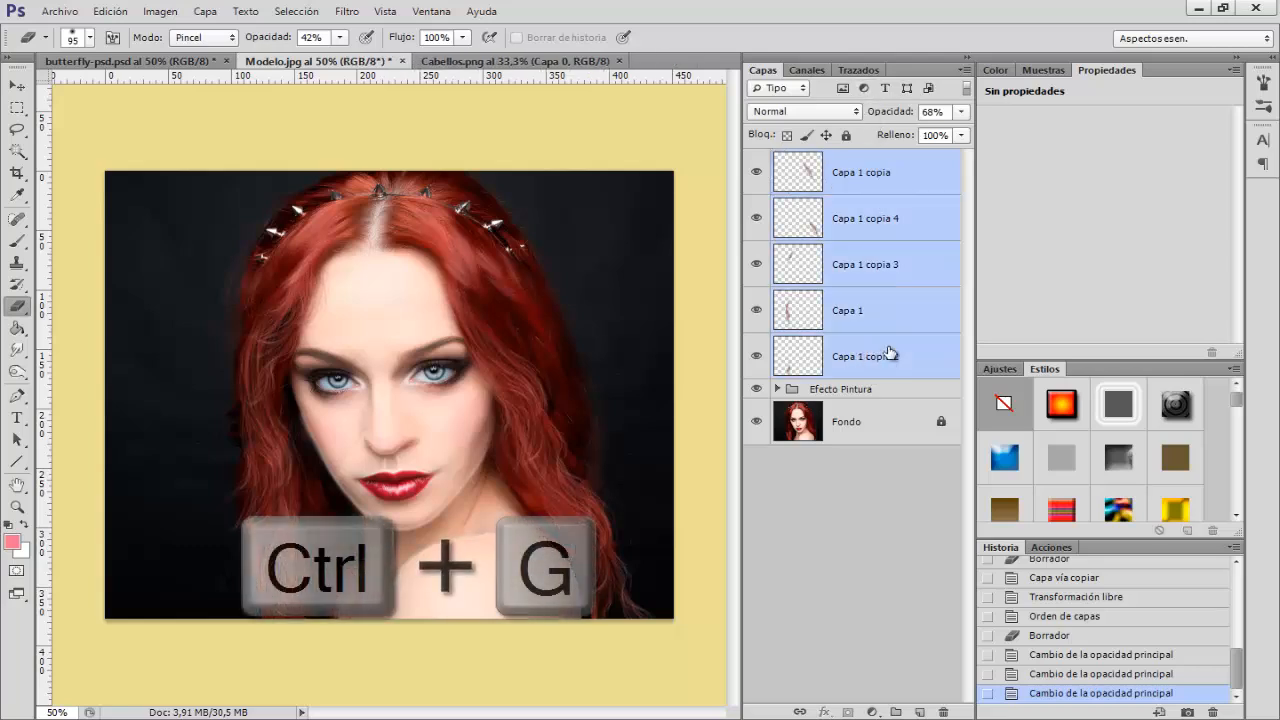
{"action": "key", "text": "ctrl+g"}
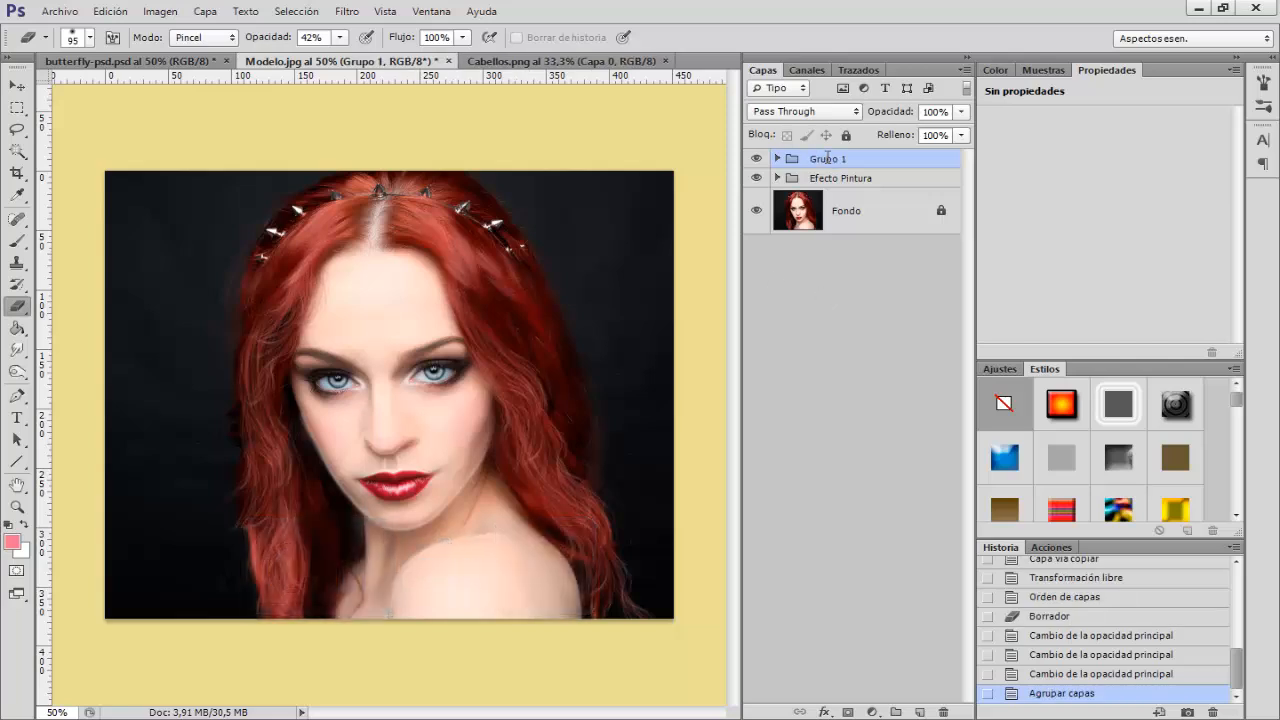
{"action": "double_click", "coordinate": [827, 158]}
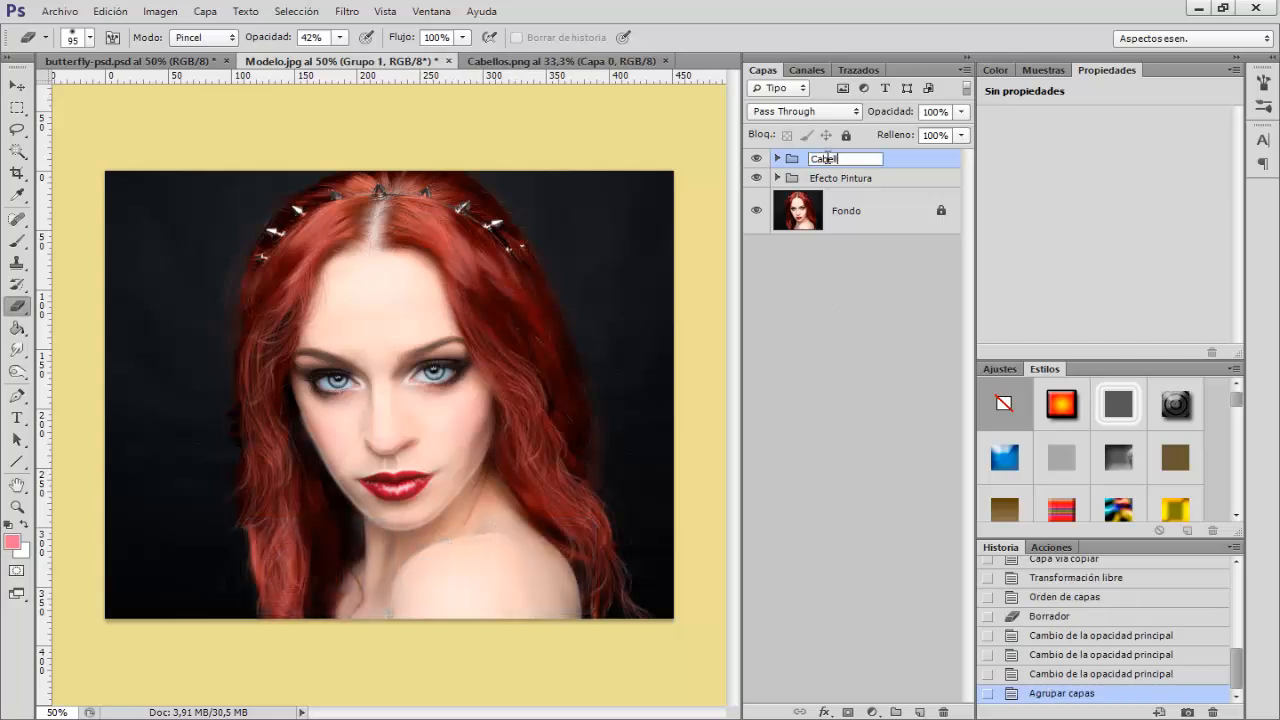
{"action": "key", "text": "Return"}
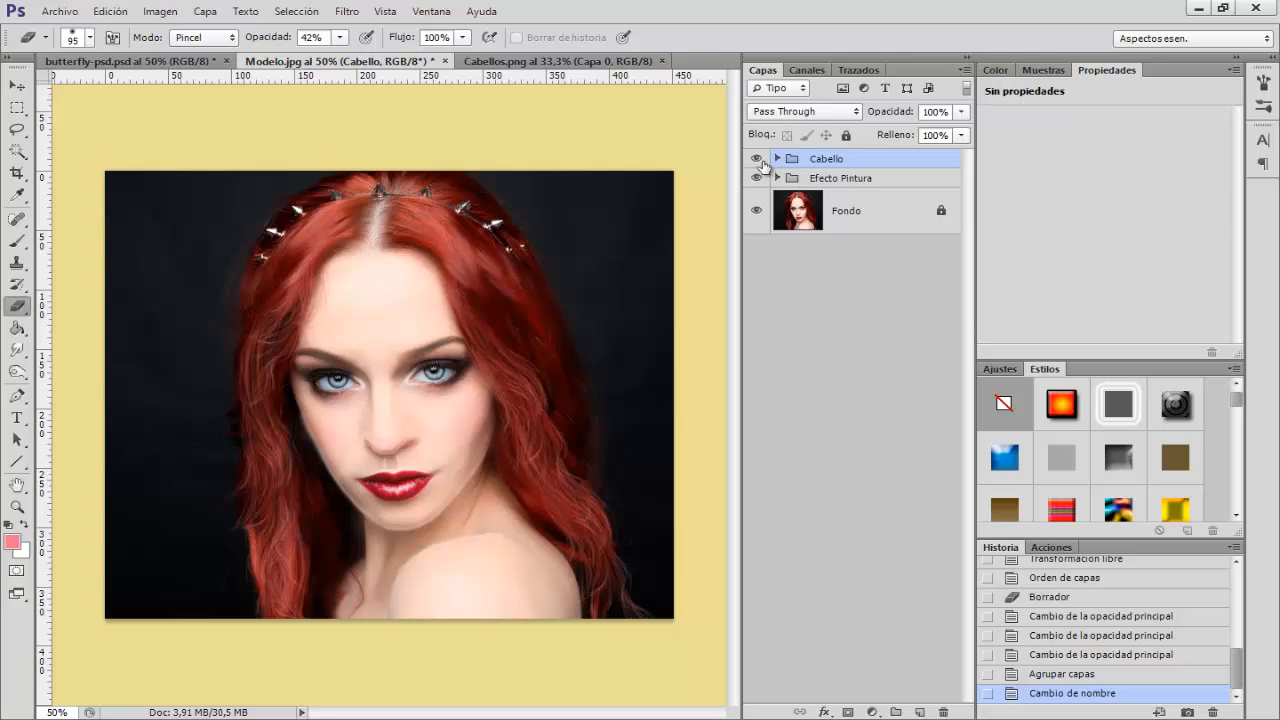
{"action": "left_click", "coordinate": [760, 159]}
{"action": "left_click", "coordinate": [760, 159]}
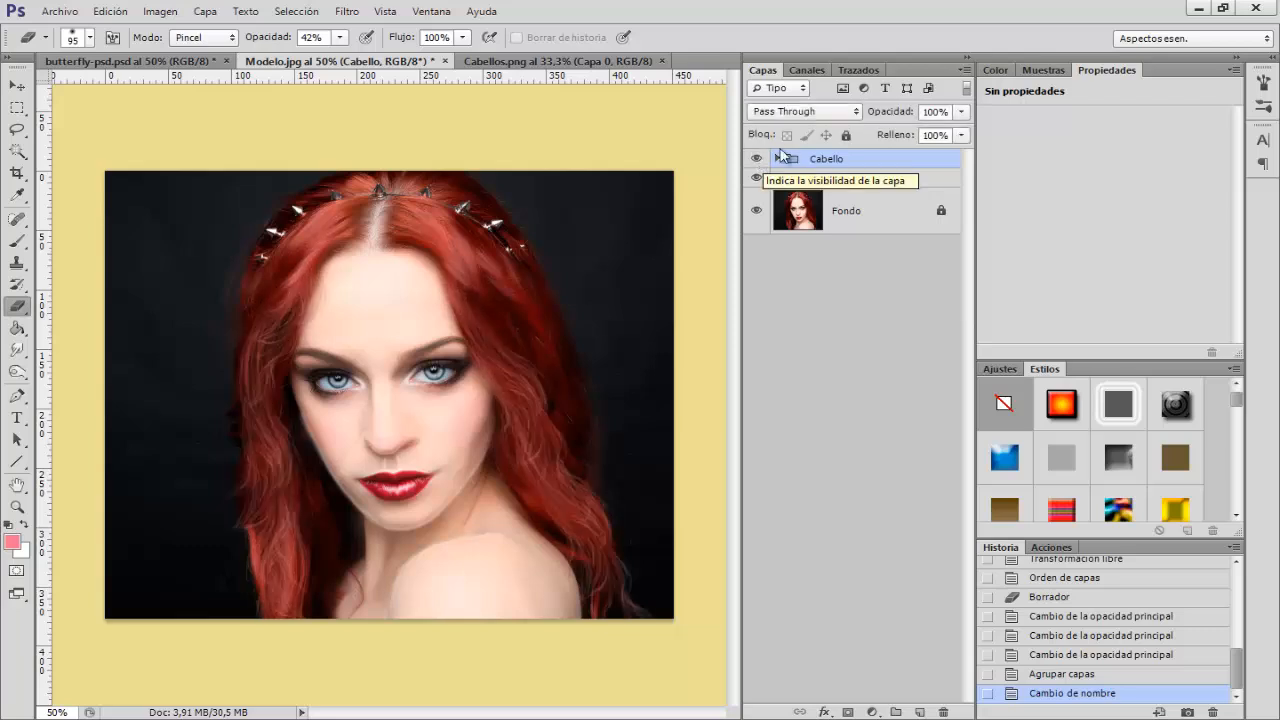
Place Mariposa.png into the portrait, rotate it about -21.5°, and position the butterfly's body over the model's eye beside the parted wings of hair
{"action": "left_click", "coordinate": [60, 11]}
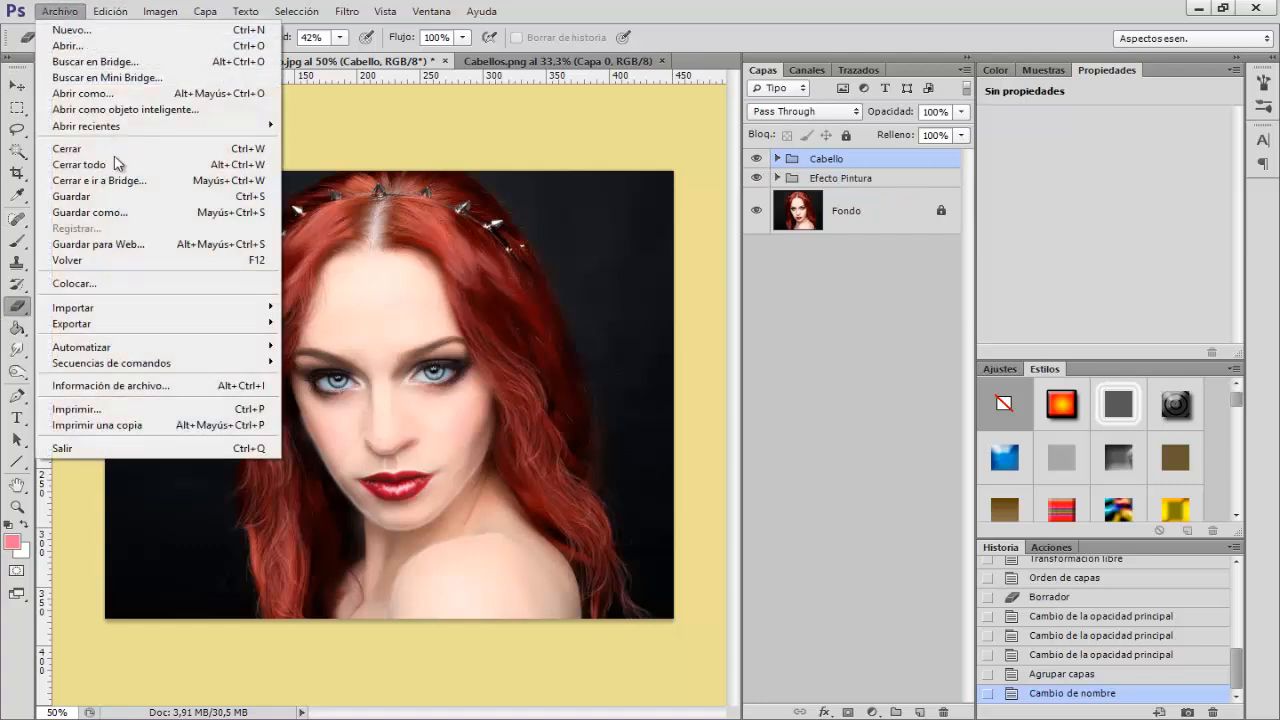
{"action": "left_click", "coordinate": [110, 285]}
{"action": "left_click", "coordinate": [623, 170]}
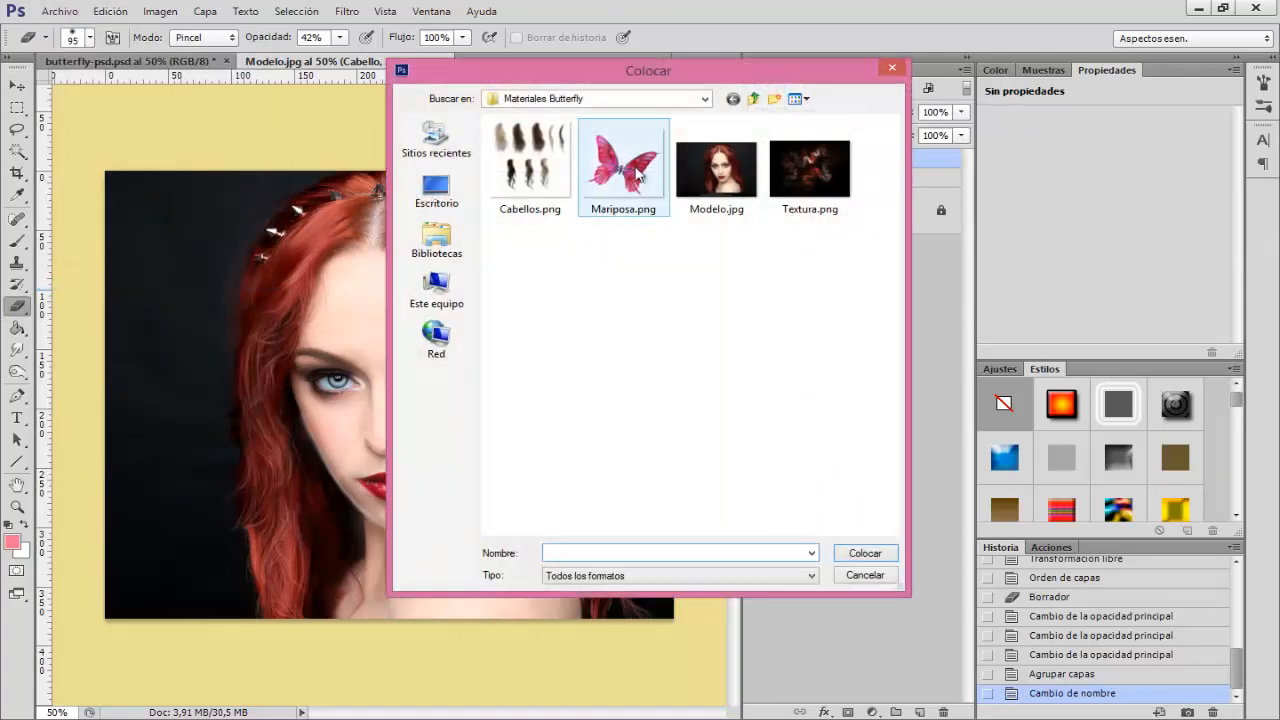
{"action": "left_click", "coordinate": [766, 486]}
{"action": "key", "text": "Escape"}
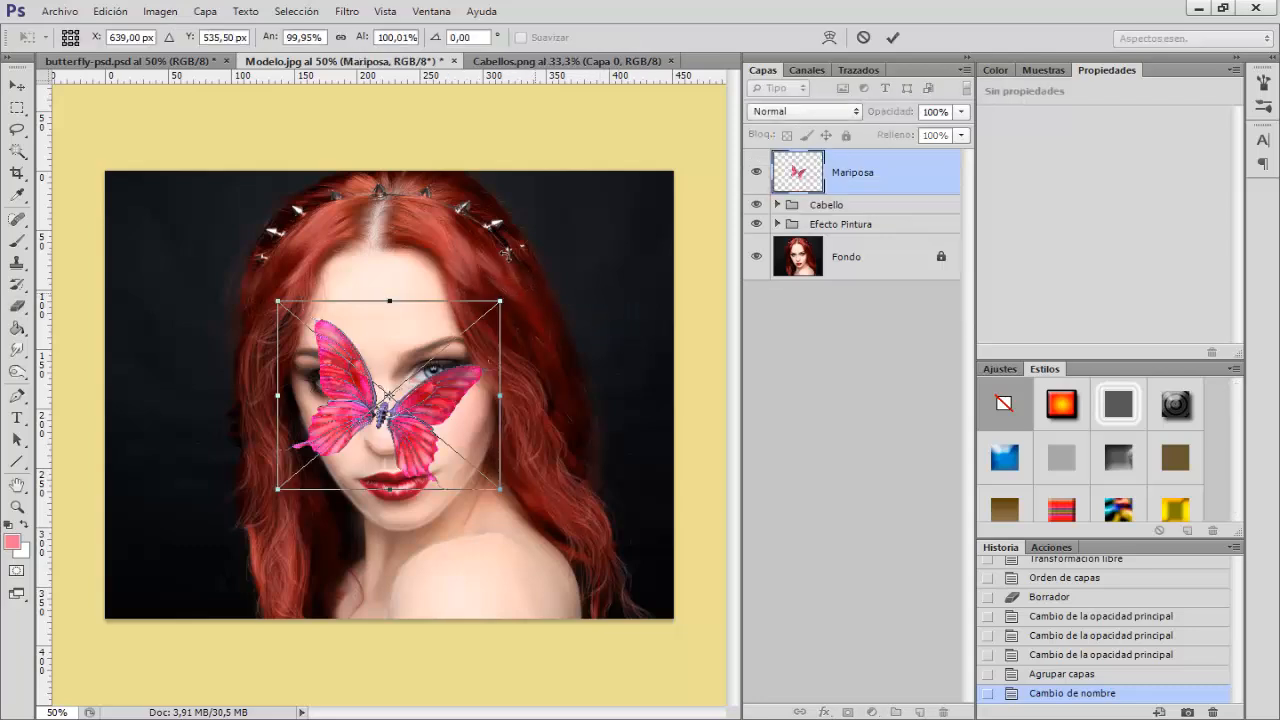
{"action": "mouse_move", "coordinate": [495, 250]}
{"action": "left_mouse_down"}
{"action": "mouse_move", "coordinate": [503, 207]}
{"action": "mouse_move", "coordinate": [497, 236]}
{"action": "left_mouse_up"}
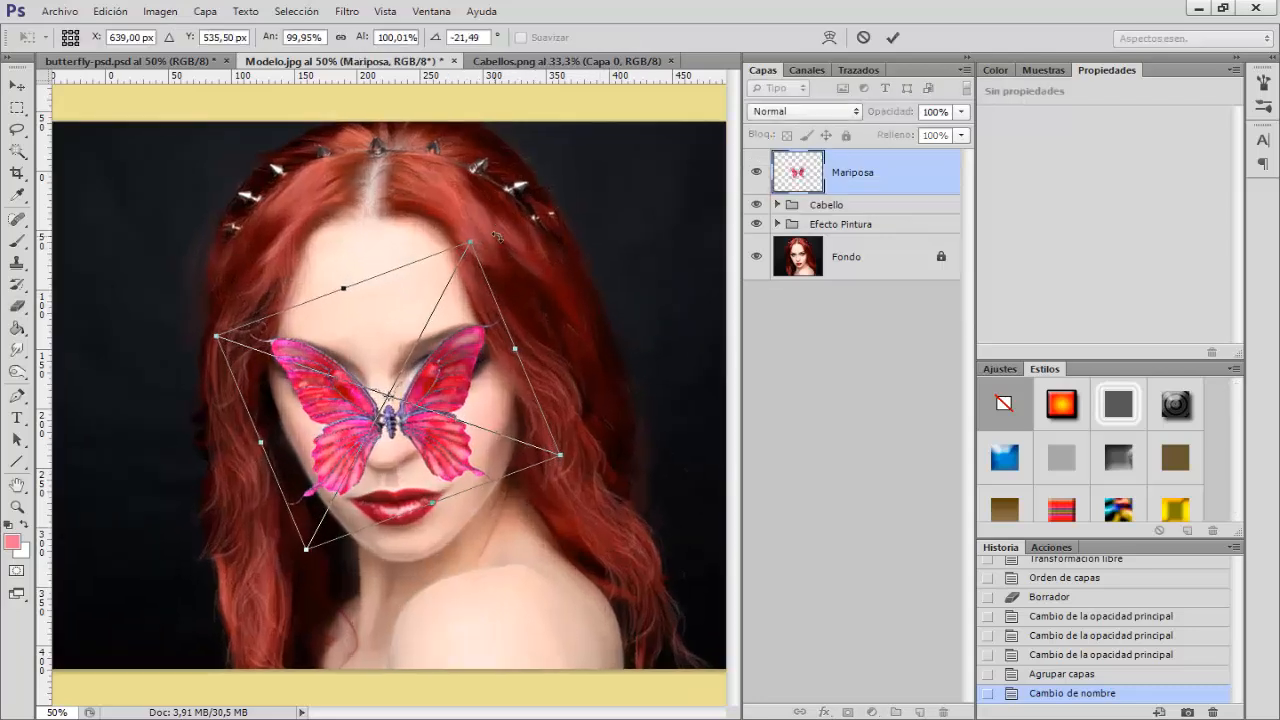
{"action": "key", "text": "ctrl+plus"}
{"action": "left_click_drag", "start_coordinate": [458, 411], "coordinate": [520, 352]}
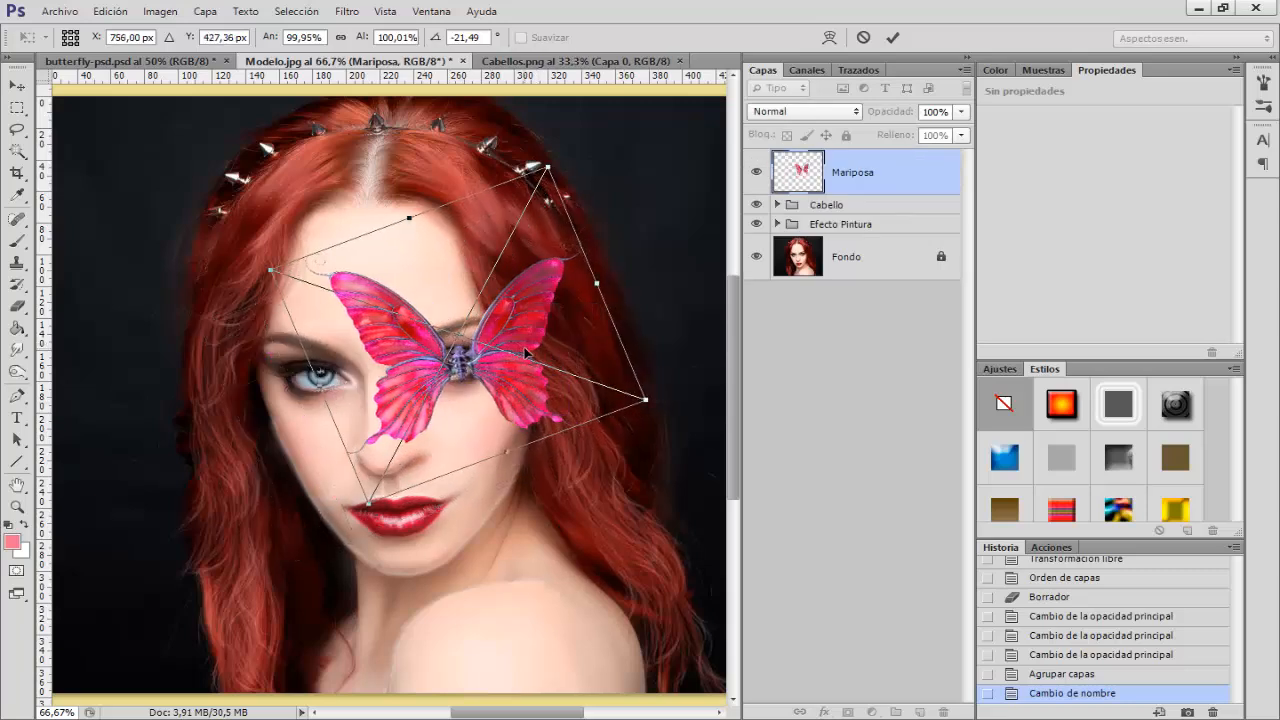
{"action": "key", "text": "Return"}
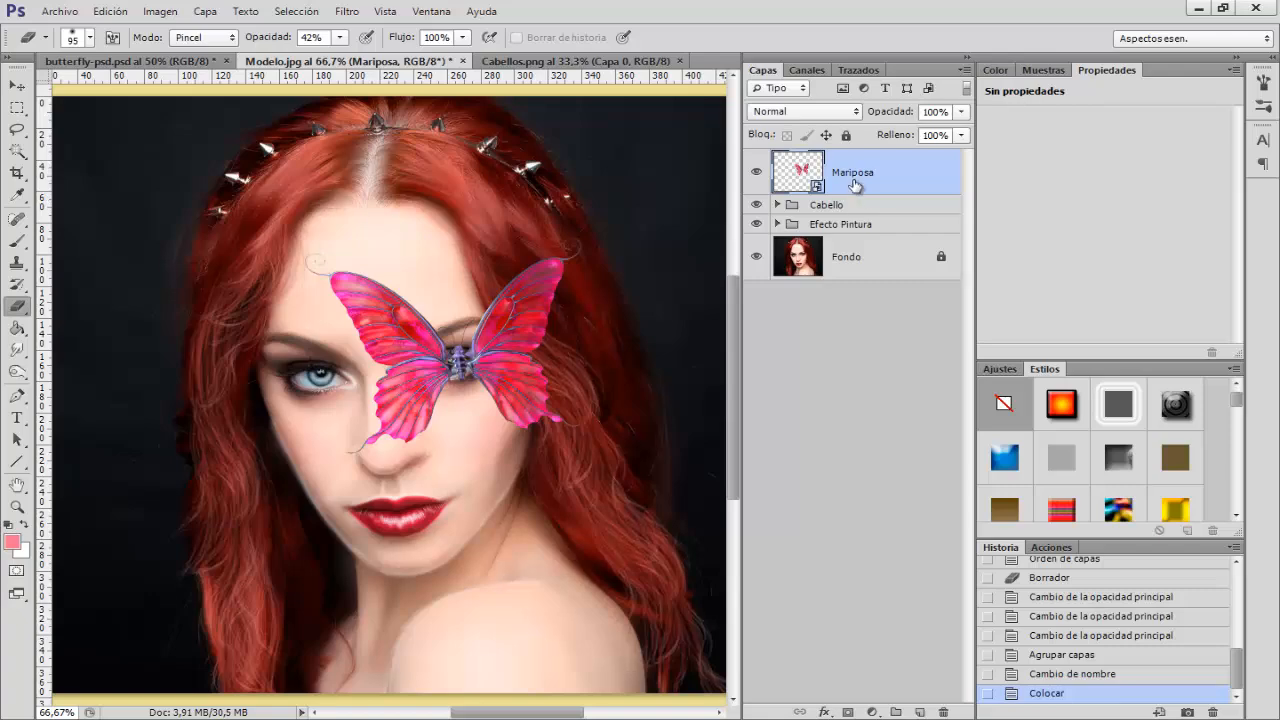
Rasterize the Mariposa layer, then delete the butterfly's body and the wing covering the face with a polygonal lasso selection, and deselect
{"action": "right_click", "coordinate": [855, 185]}
{"action": "left_click", "coordinate": [905, 310]}
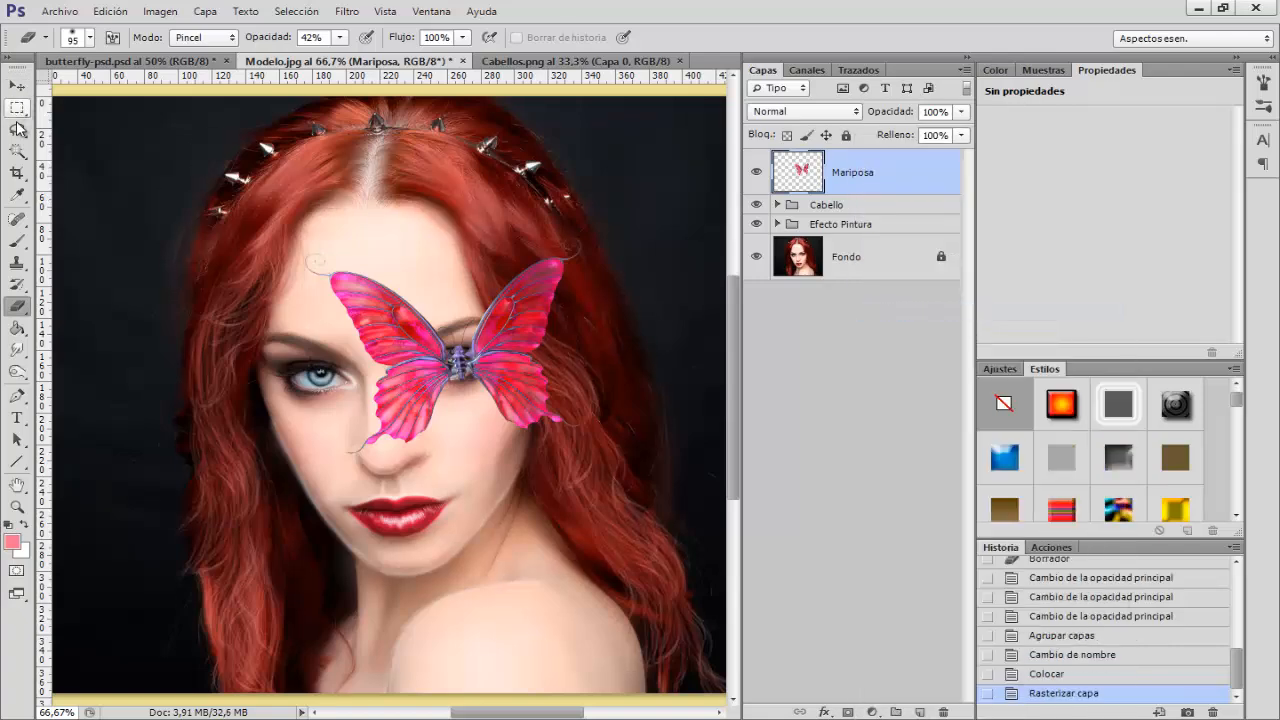
{"action": "left_click_drag", "start_coordinate": [18, 128], "coordinate": [115, 143]}
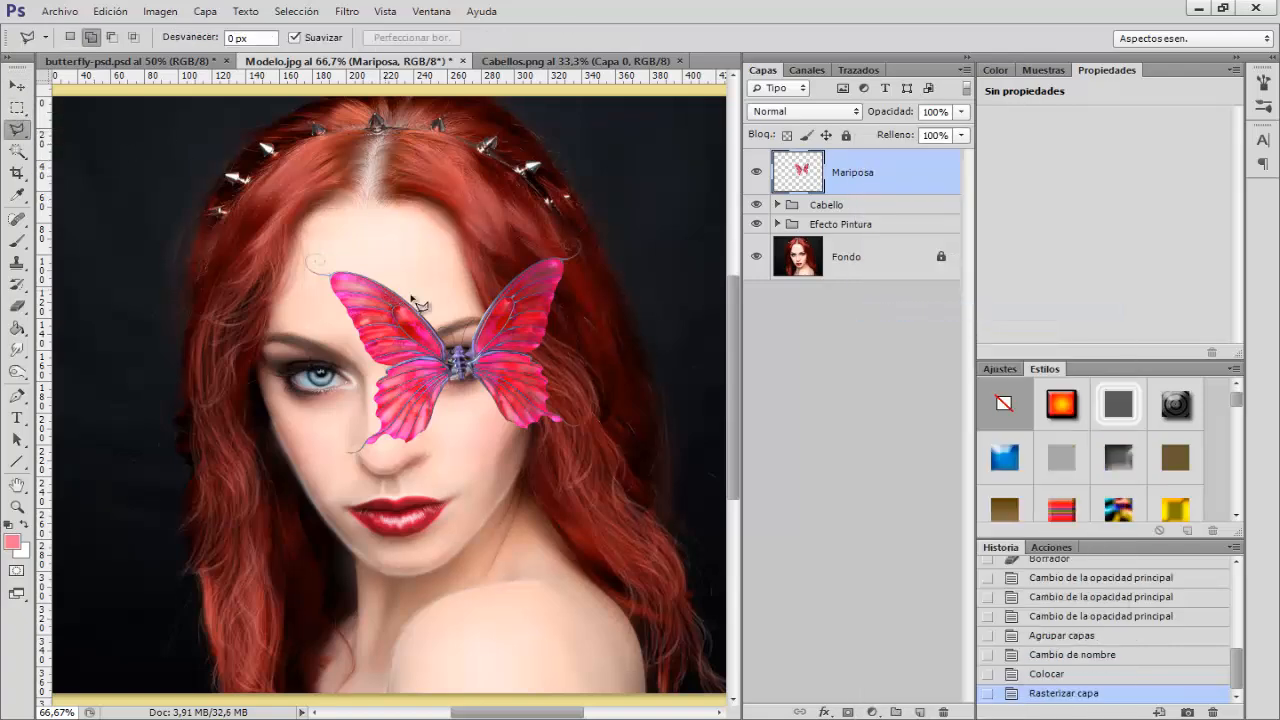
{"action": "left_click", "coordinate": [301, 216]}
{"action": "left_click", "coordinate": [267, 372]}
{"action": "left_click", "coordinate": [460, 498]}
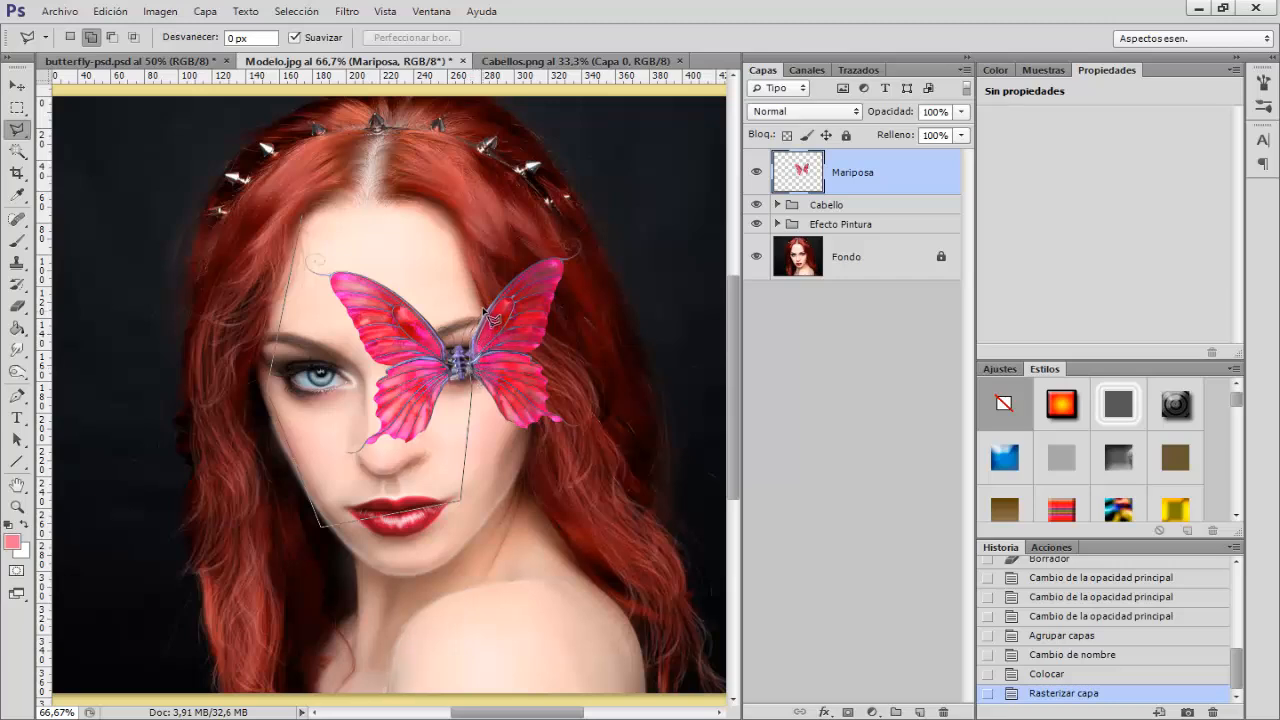
{"action": "left_click", "coordinate": [494, 289]}
{"action": "left_click", "coordinate": [305, 219]}
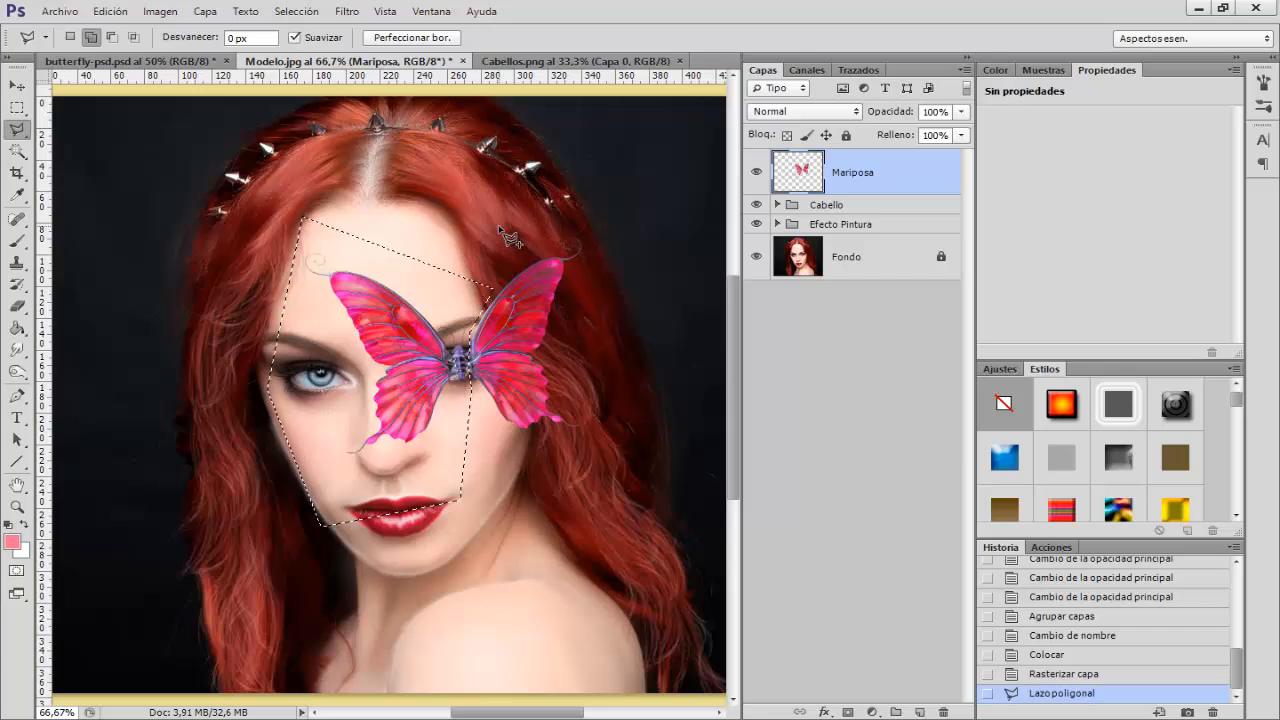
{"action": "key", "text": "Delete"}
{"action": "key", "text": "ctrl+d"}
{"action": "key", "text": "ctrl+d"}
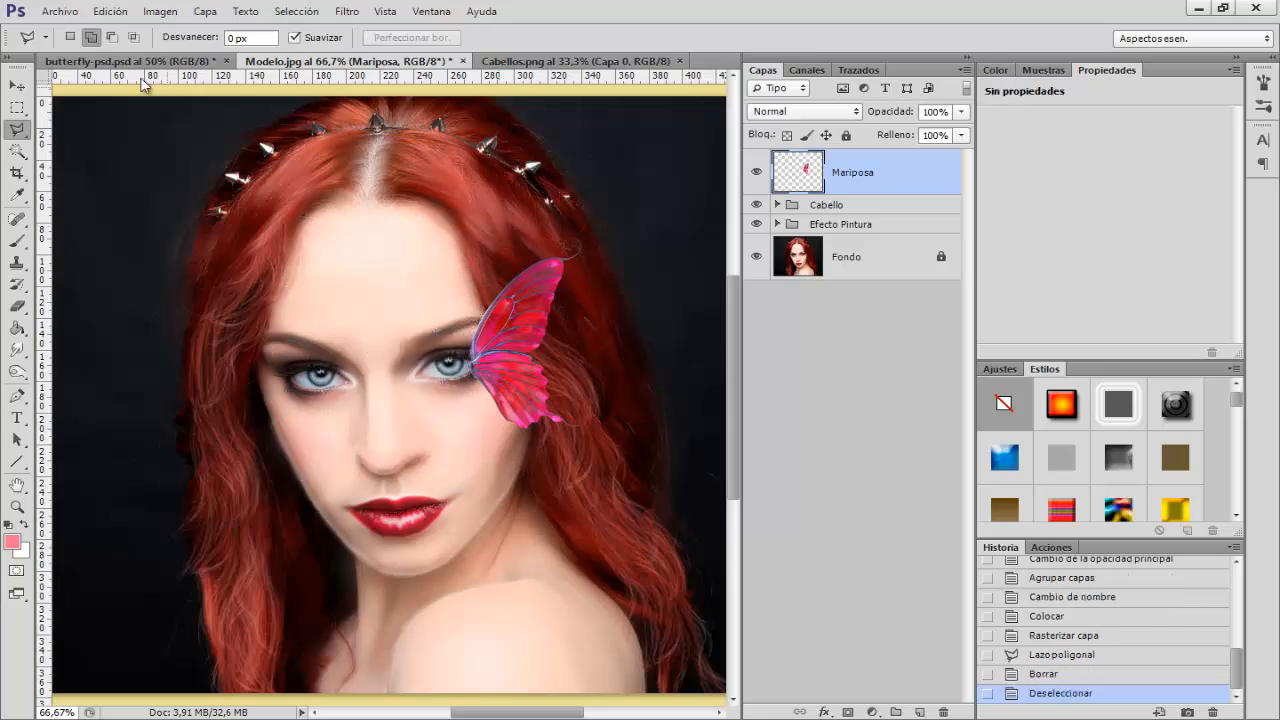
Move the remaining butterfly wing slightly outward from the eye and enlarge it a little with Free Transform
{"action": "left_click", "coordinate": [17, 85]}
{"action": "left_click_drag", "start_coordinate": [500, 370], "coordinate": [506, 369]}
{"action": "key", "text": "ctrl+minus"}
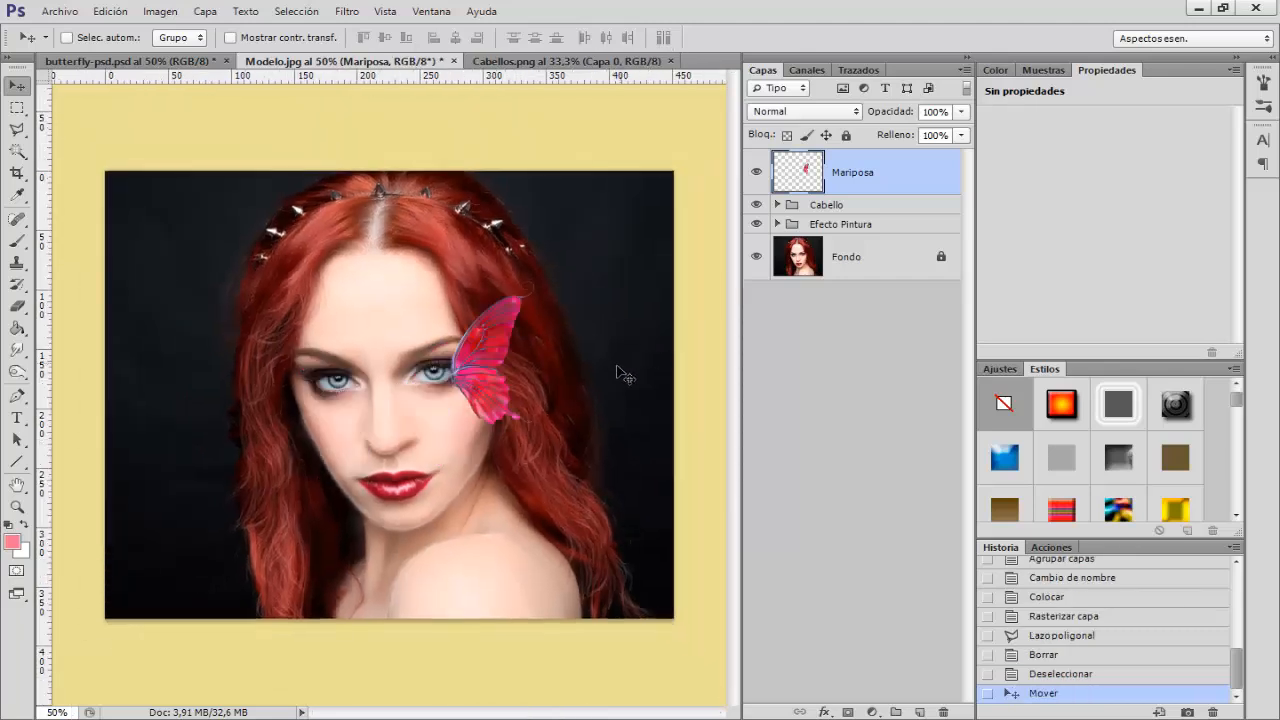
{"action": "key", "text": "ctrl+t"}
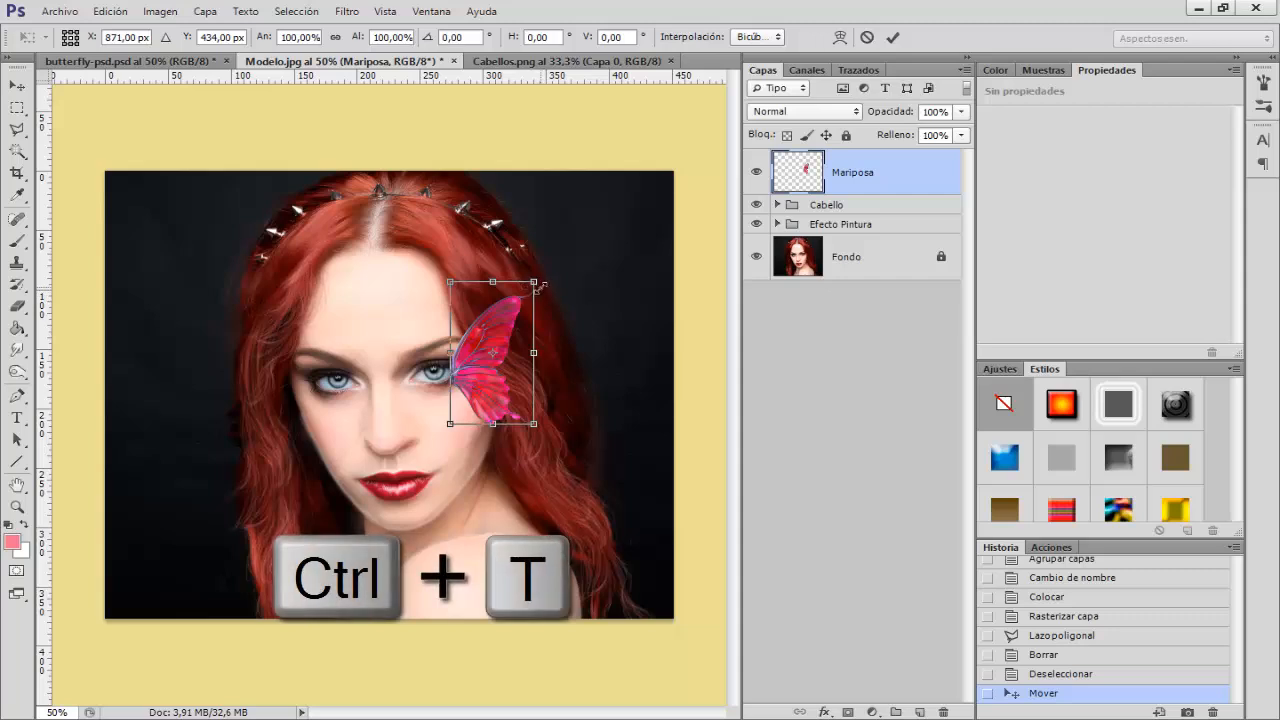
{"action": "left_click_drag", "start_coordinate": [541, 283], "coordinate": [554, 275]}
{"action": "key", "text": "Return"}
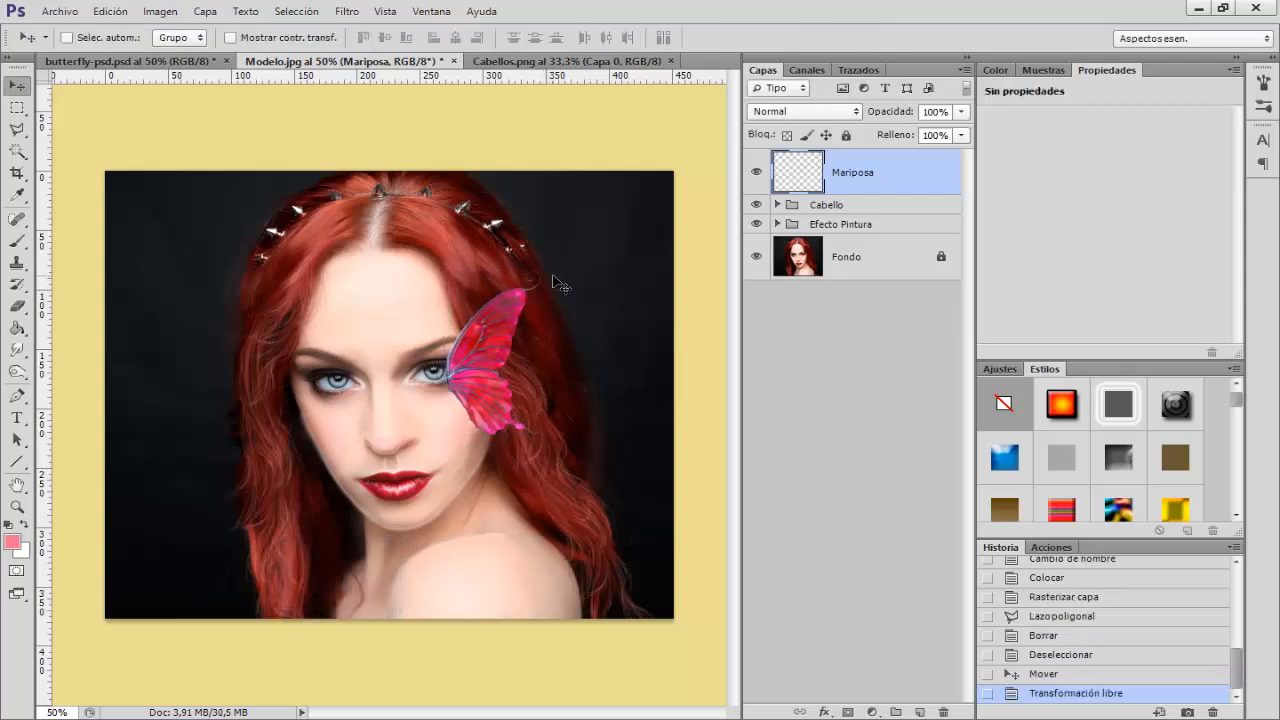
Align the wing's base with the outer corner of the eye, rotating it about 0.44° and nudging it into place
{"action": "key", "text": "ctrl+plus"}
{"action": "left_click_drag", "start_coordinate": [482, 354], "coordinate": [499, 357]}
{"action": "key", "text": "ctrl+t"}
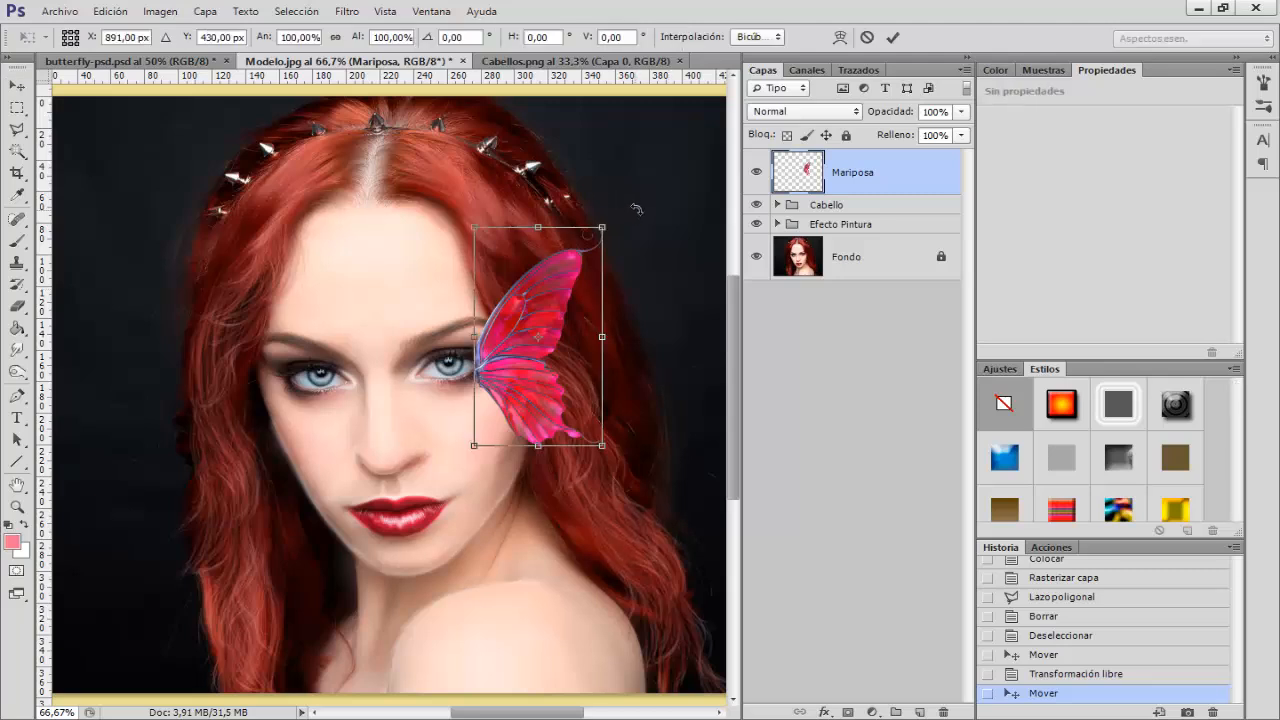
{"action": "left_click_drag", "start_coordinate": [637, 207], "coordinate": [635, 203]}
{"action": "key", "text": "Return"}
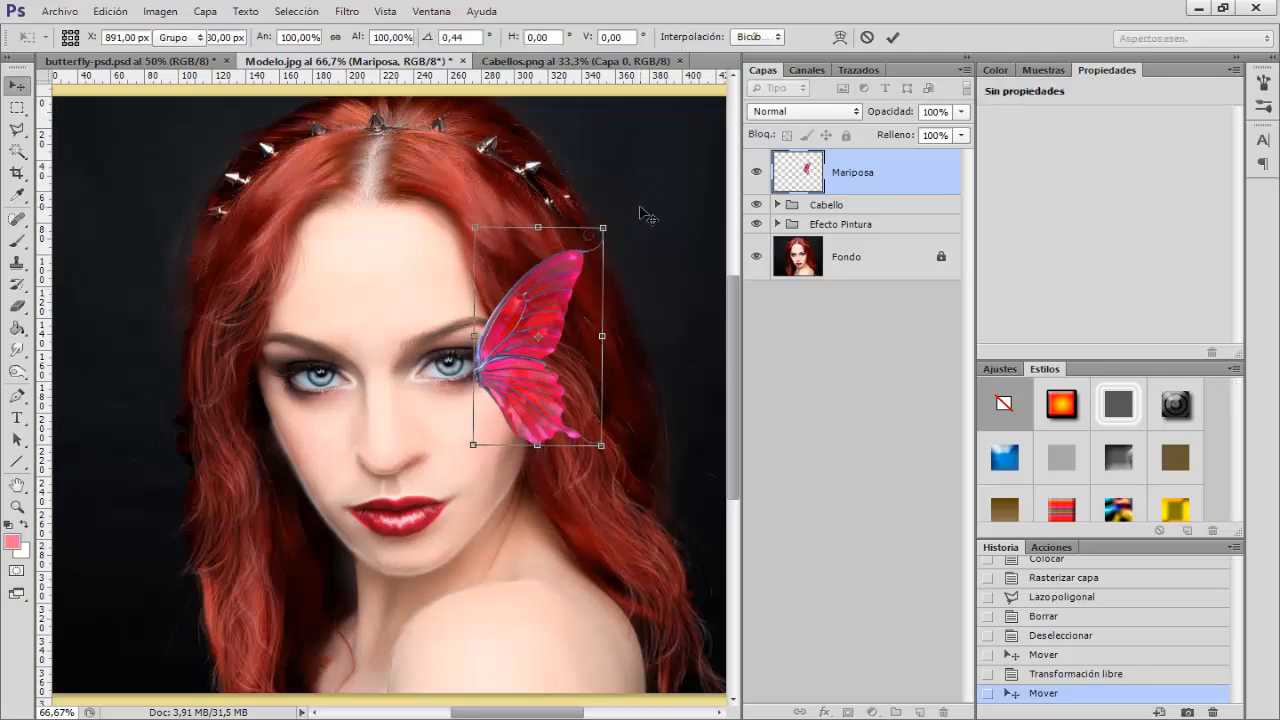
{"action": "key", "text": "Left"}
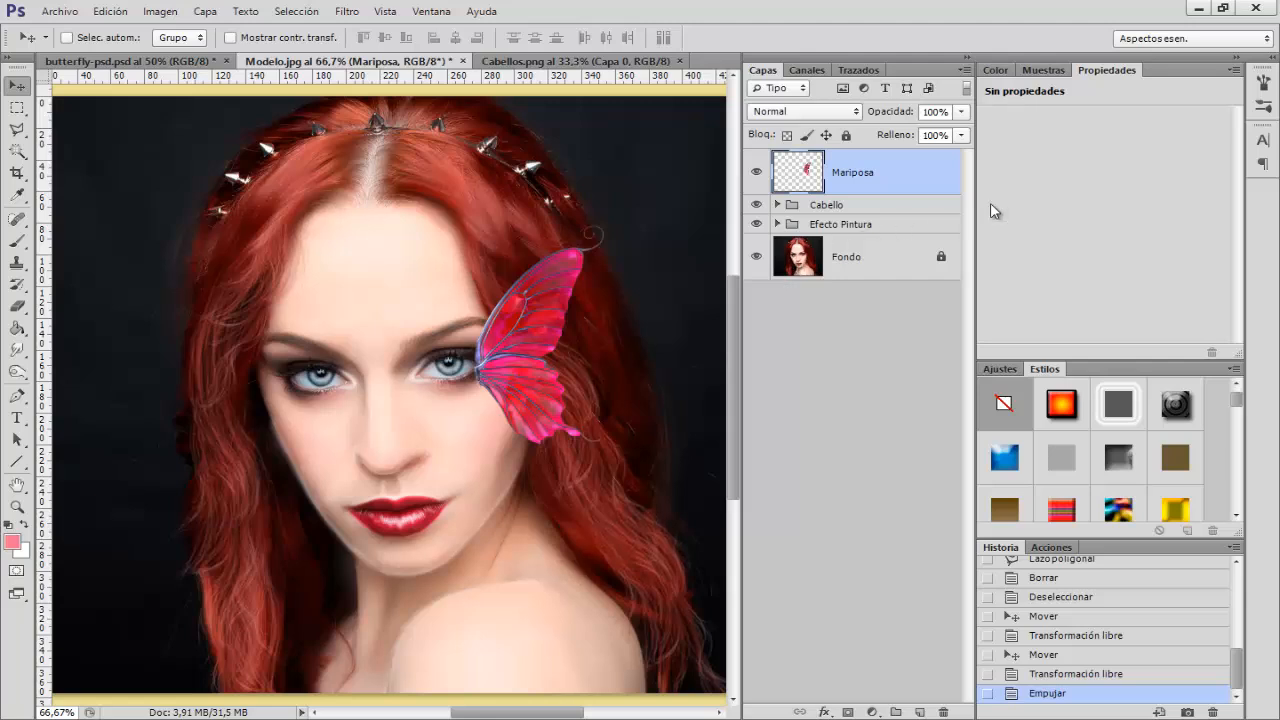
Recolor the wing with Hue/Saturation at hue -150, saturation -36 and lightness -14, comparing the result with the preview off
{"action": "key", "text": "ctrl+u"}
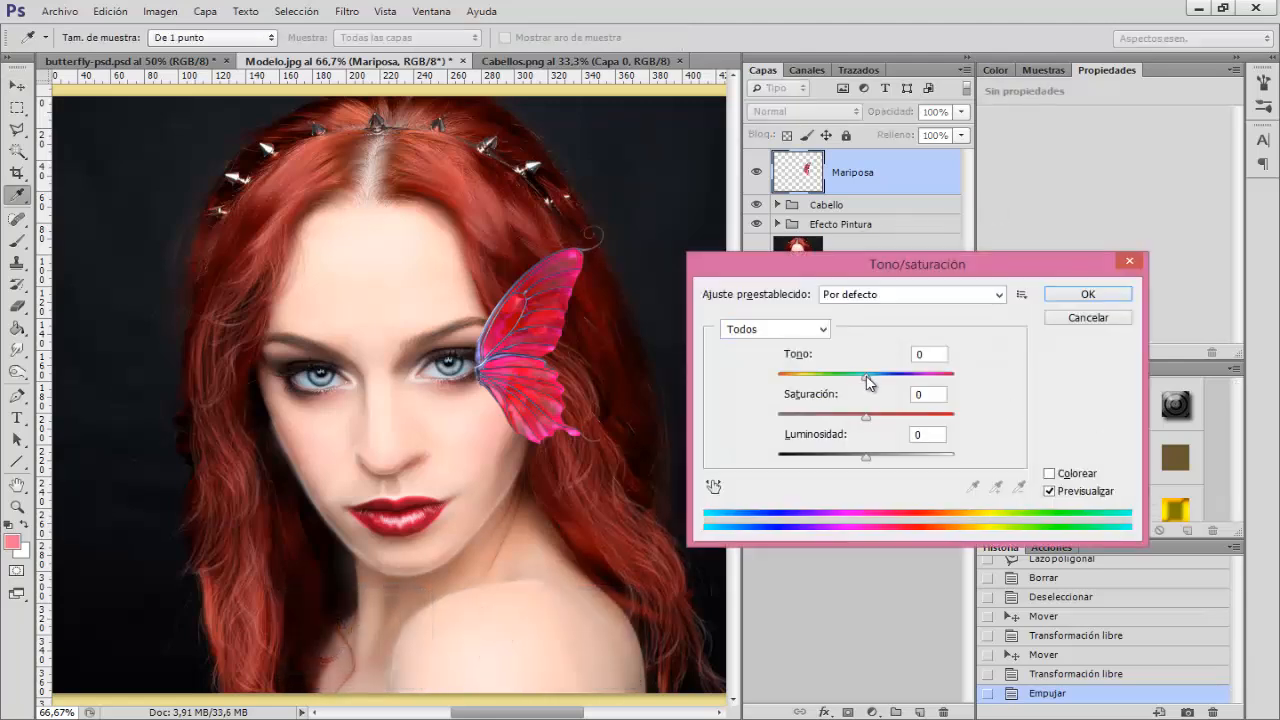
{"action": "left_click_drag", "start_coordinate": [866, 381], "coordinate": [789, 380]}
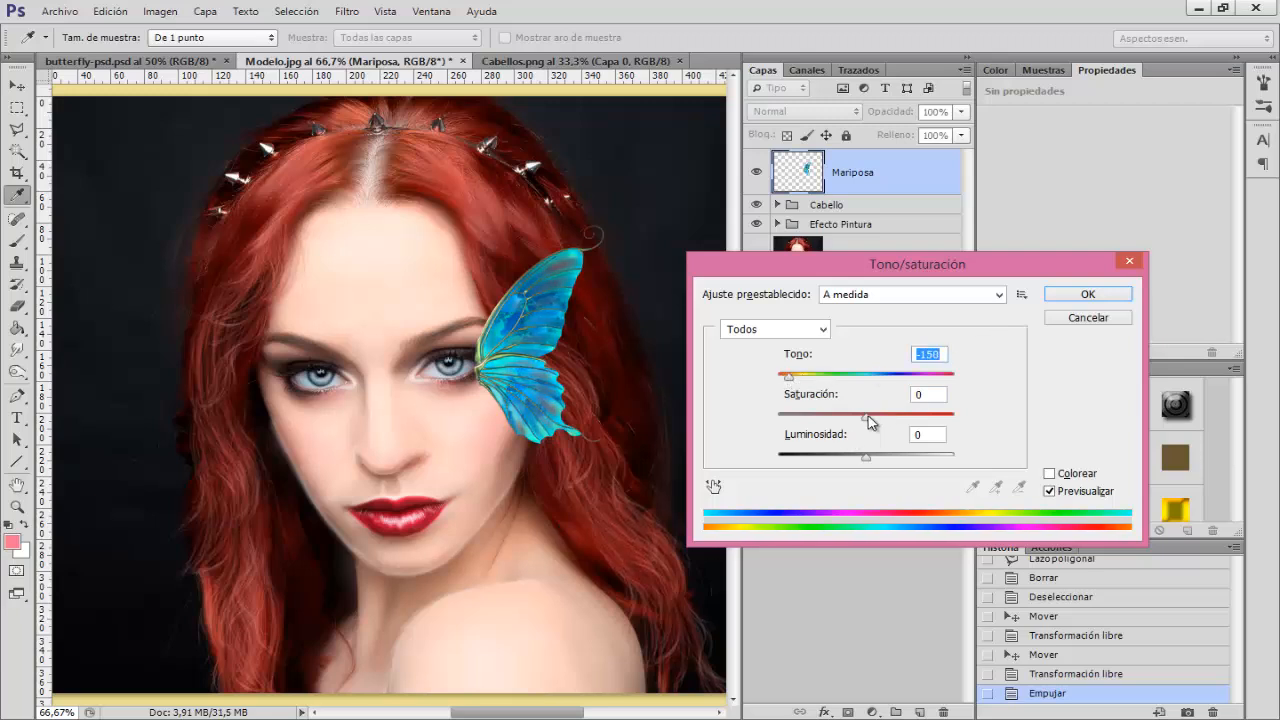
{"action": "left_click_drag", "start_coordinate": [869, 422], "coordinate": [839, 421]}
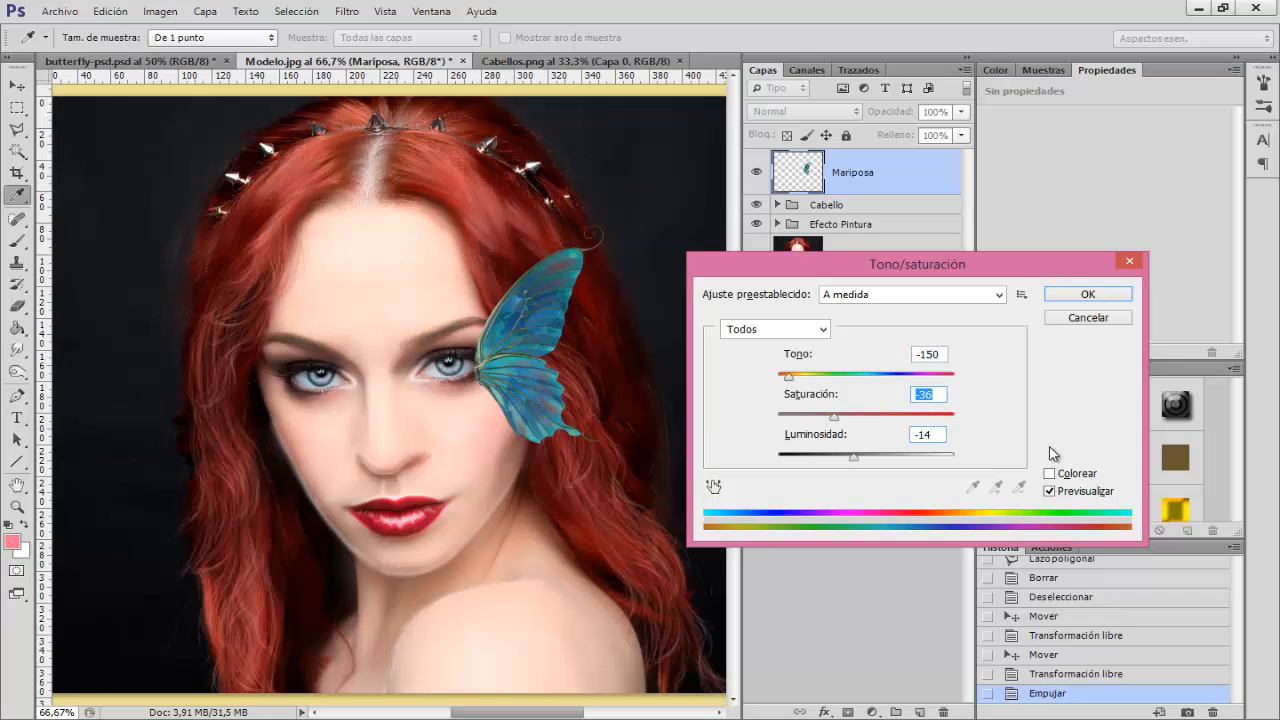
{"action": "left_click", "coordinate": [1050, 492]}
{"action": "left_click", "coordinate": [1050, 491]}
{"action": "left_click", "coordinate": [1088, 294]}
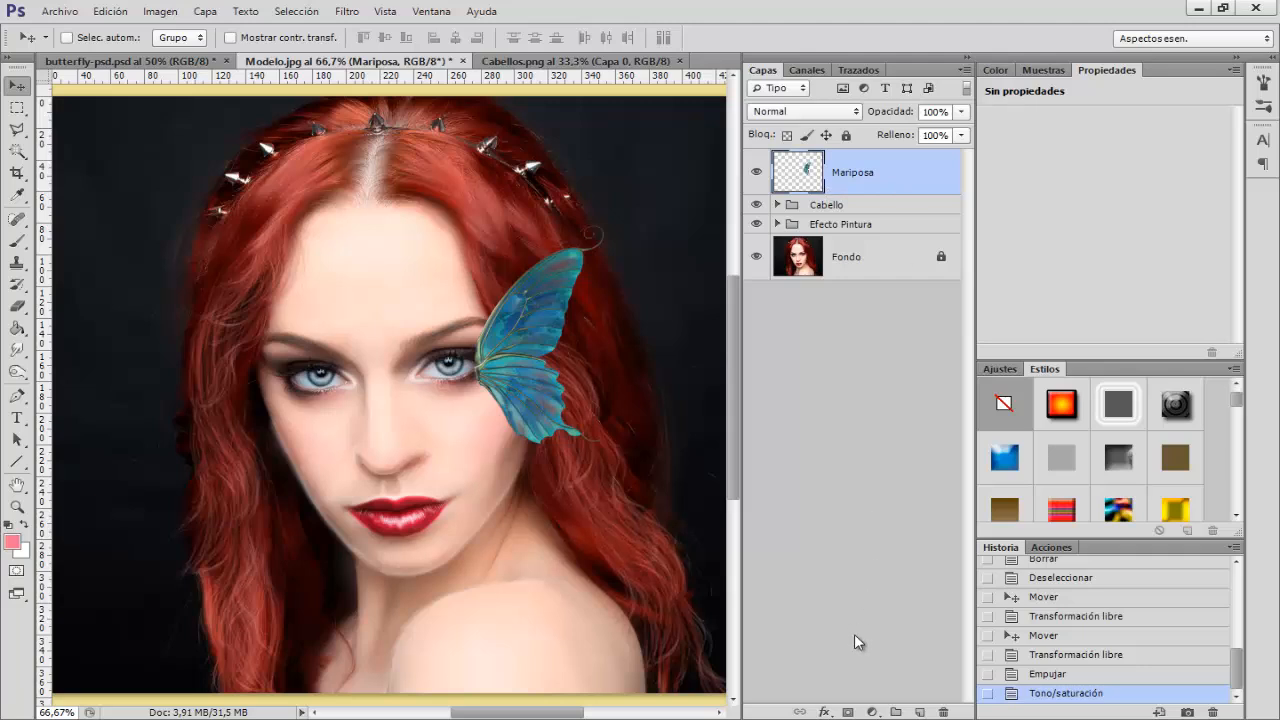
Duplicate the Mariposa layer twice and hide the two lower wing layers
{"action": "left_click", "coordinate": [847, 712]}
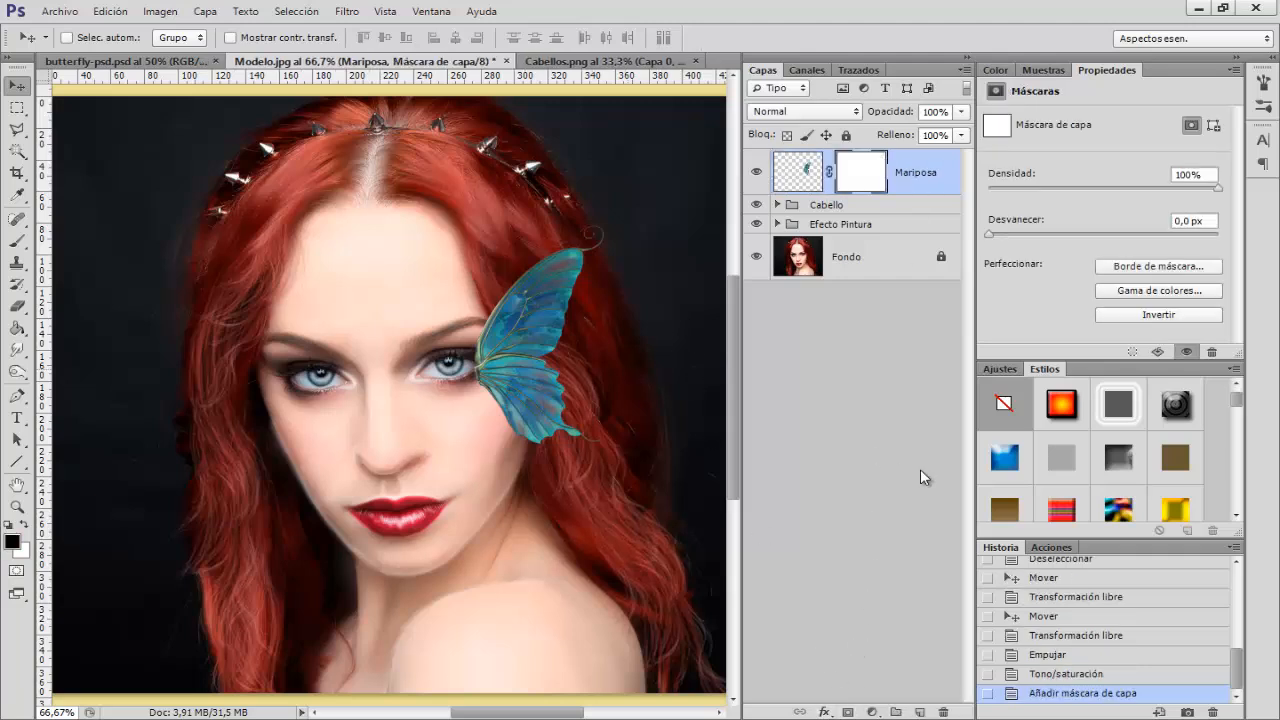
{"action": "key", "text": "ctrl+z"}
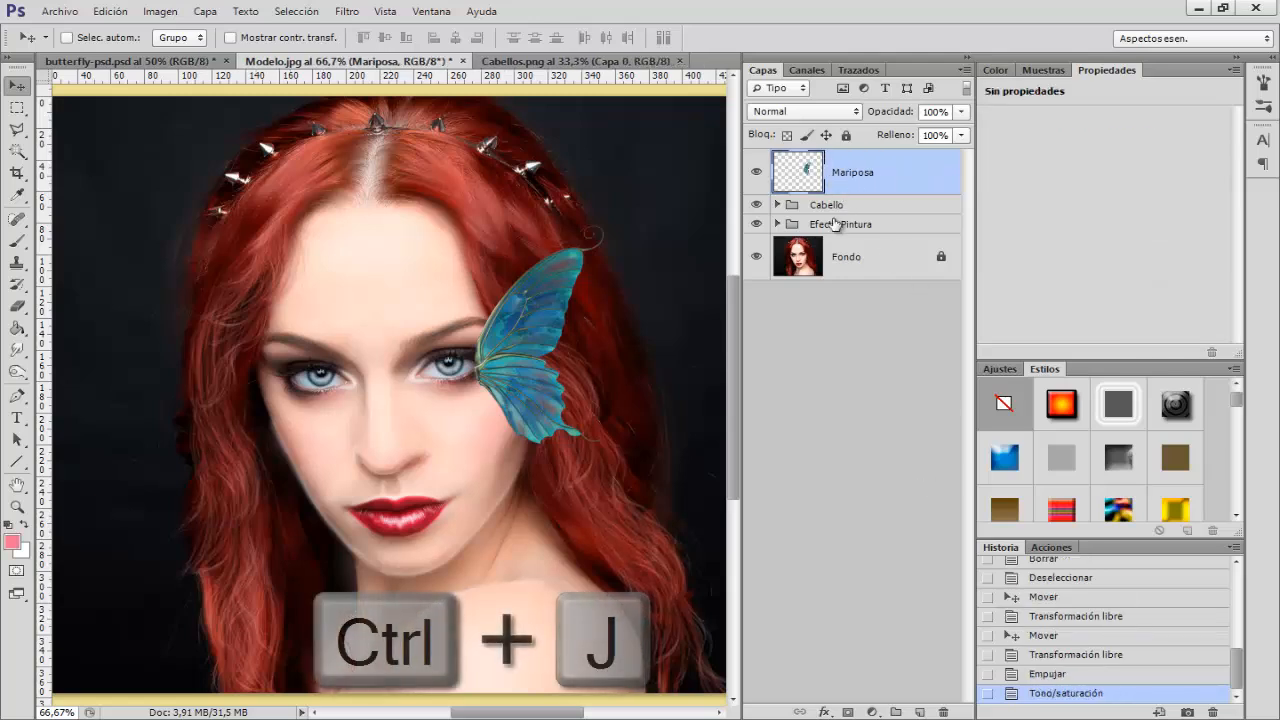
{"action": "key", "text": "ctrl+j"}
{"action": "key", "text": "ctrl+j"}
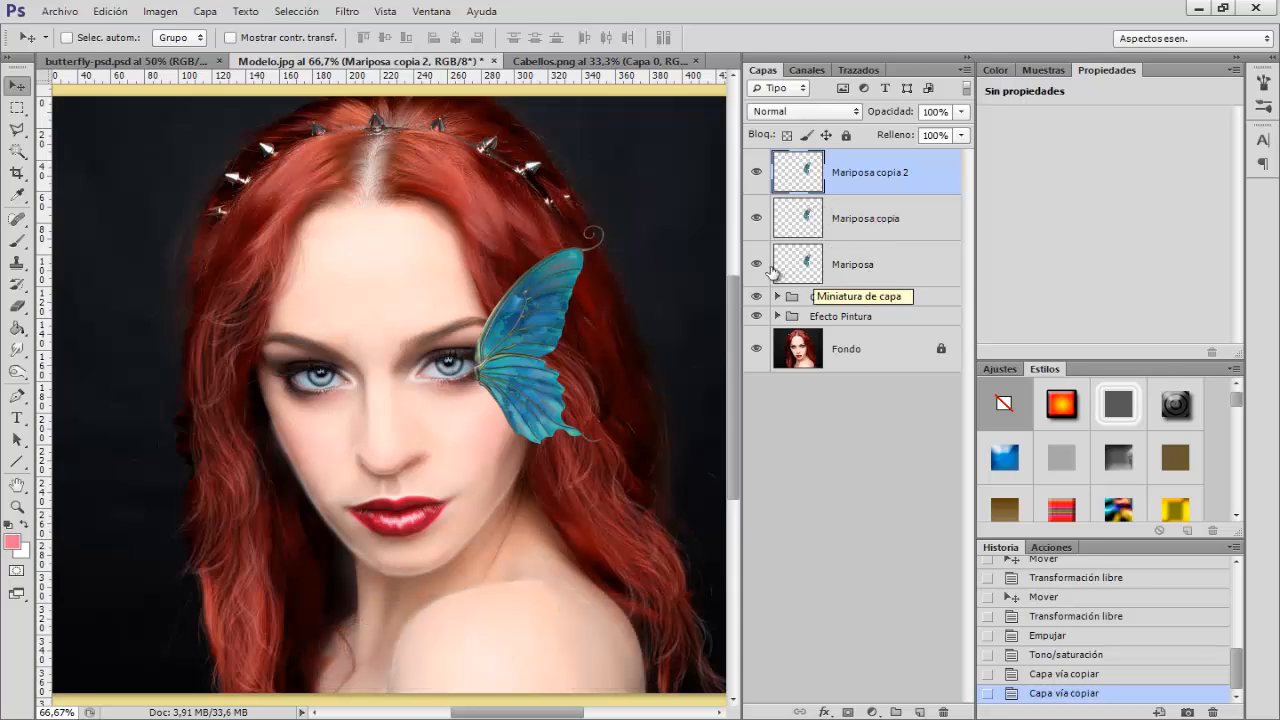
{"action": "left_click", "coordinate": [757, 219]}
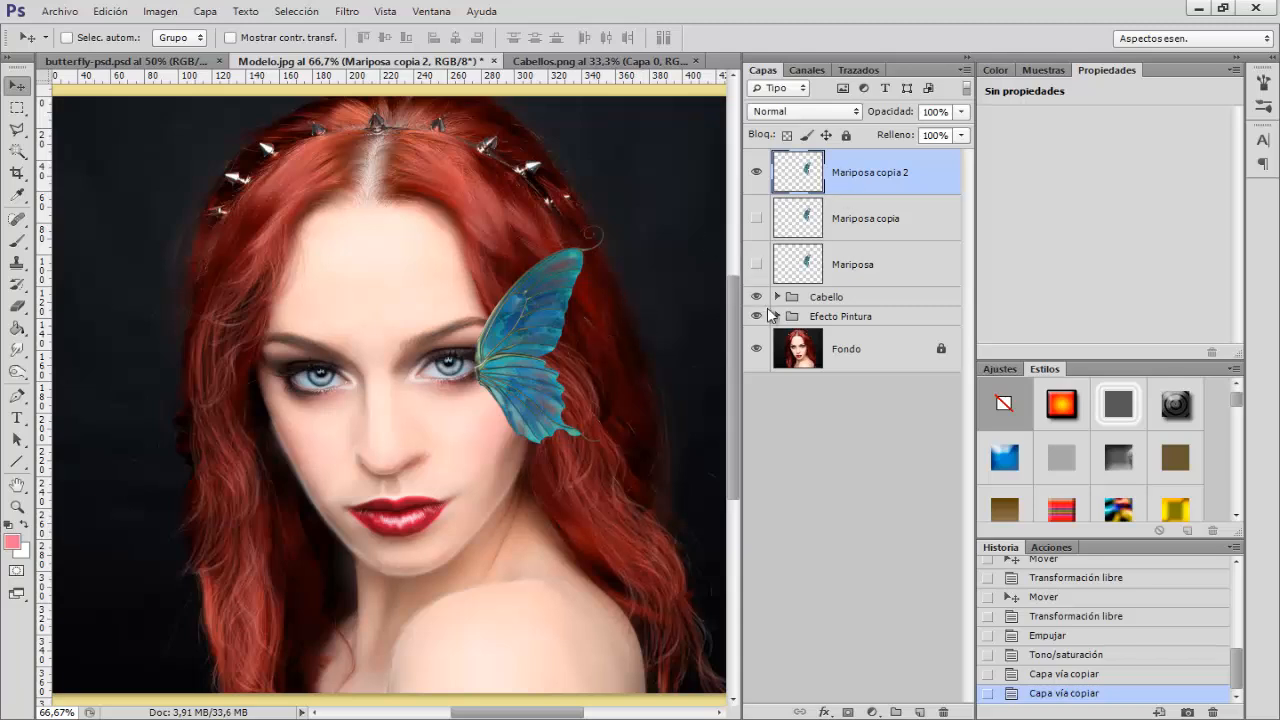
Add a layer mask to Mariposa copia 2 and mask out the wing's base over the eye corner with a 14 px black brush at 100% opacity
{"action": "left_click", "coordinate": [848, 712]}
{"action": "left_click", "coordinate": [16, 241]}
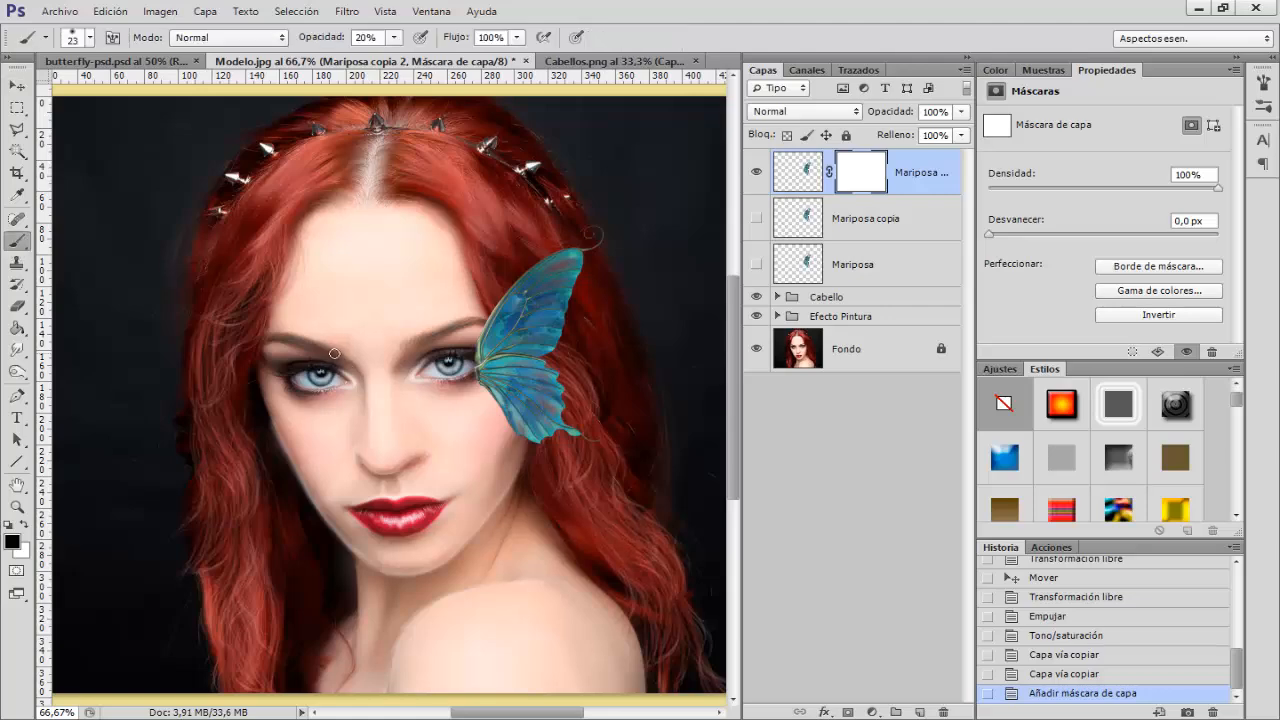
{"action": "key", "text": "ctrl+plus"}
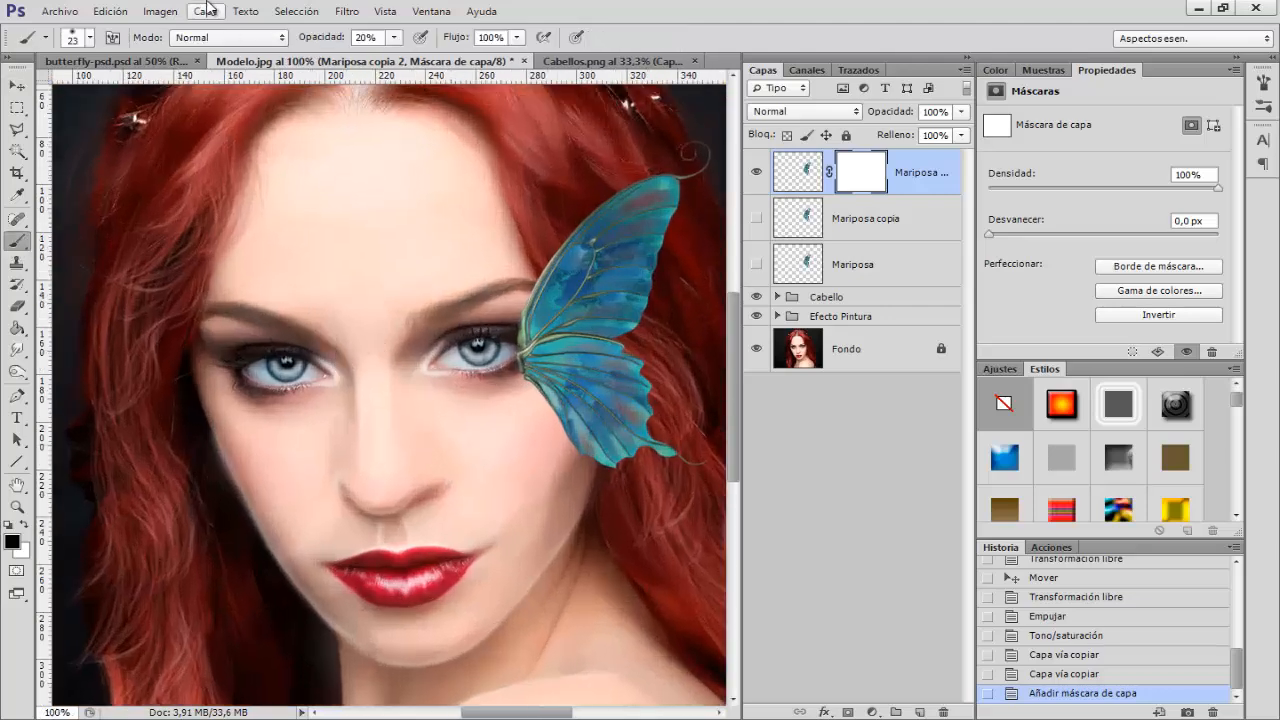
{"action": "left_click_drag", "start_coordinate": [320, 38], "coordinate": [436, 52]}
{"action": "key", "text": "Return"}
{"action": "key", "text": "ctrl+plus"}
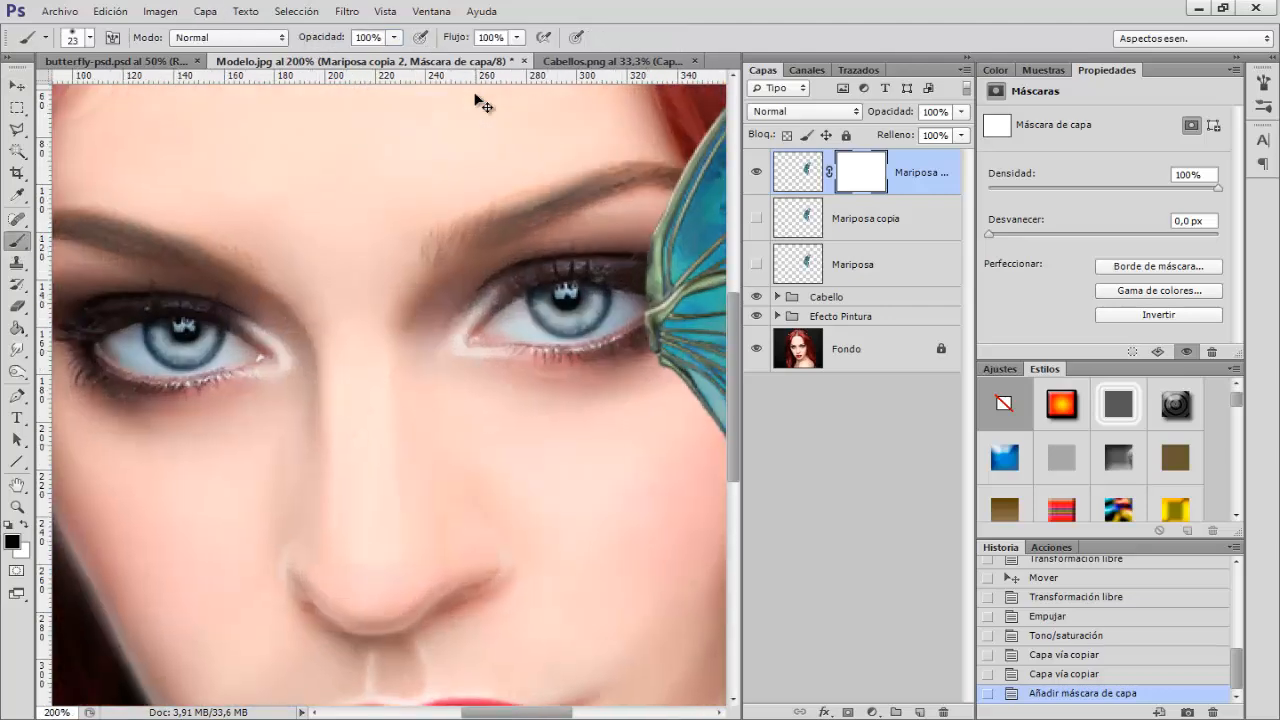
{"action": "scroll", "coordinate": [446, 225], "scroll_direction": "right", "scroll_amount": 5}
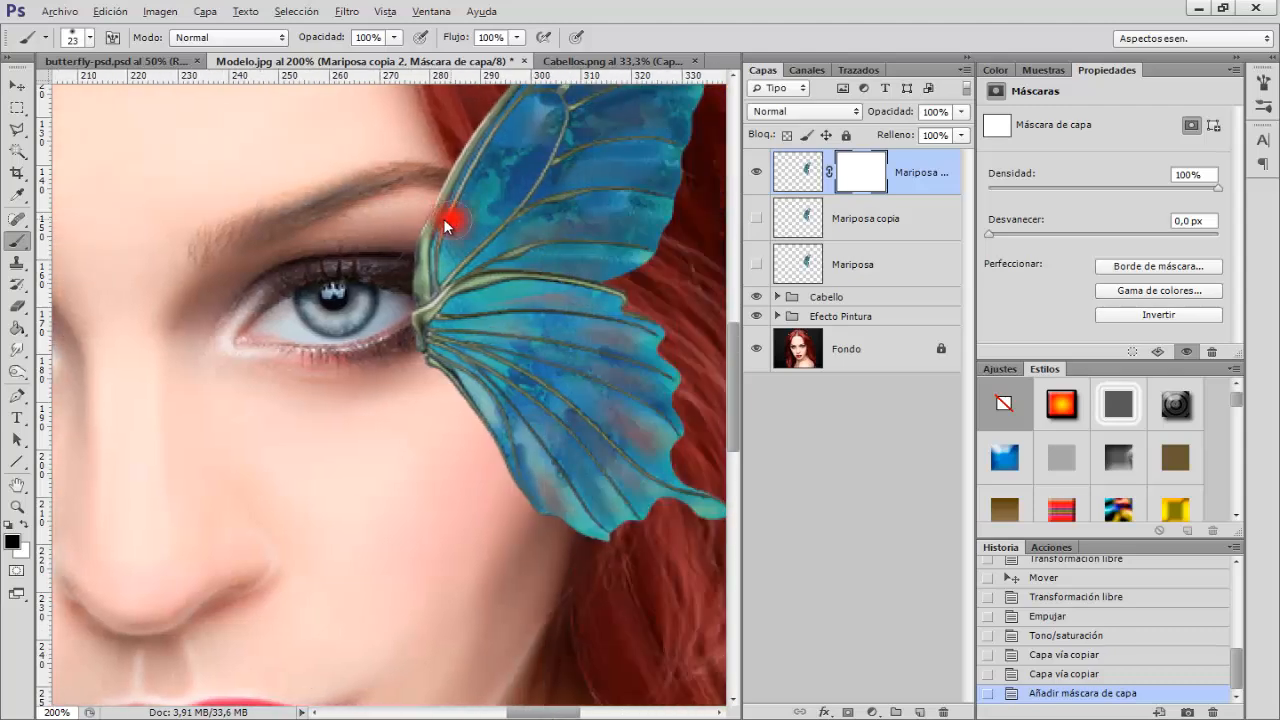
{"action": "right_click", "coordinate": [446, 225], "text": "alt"}
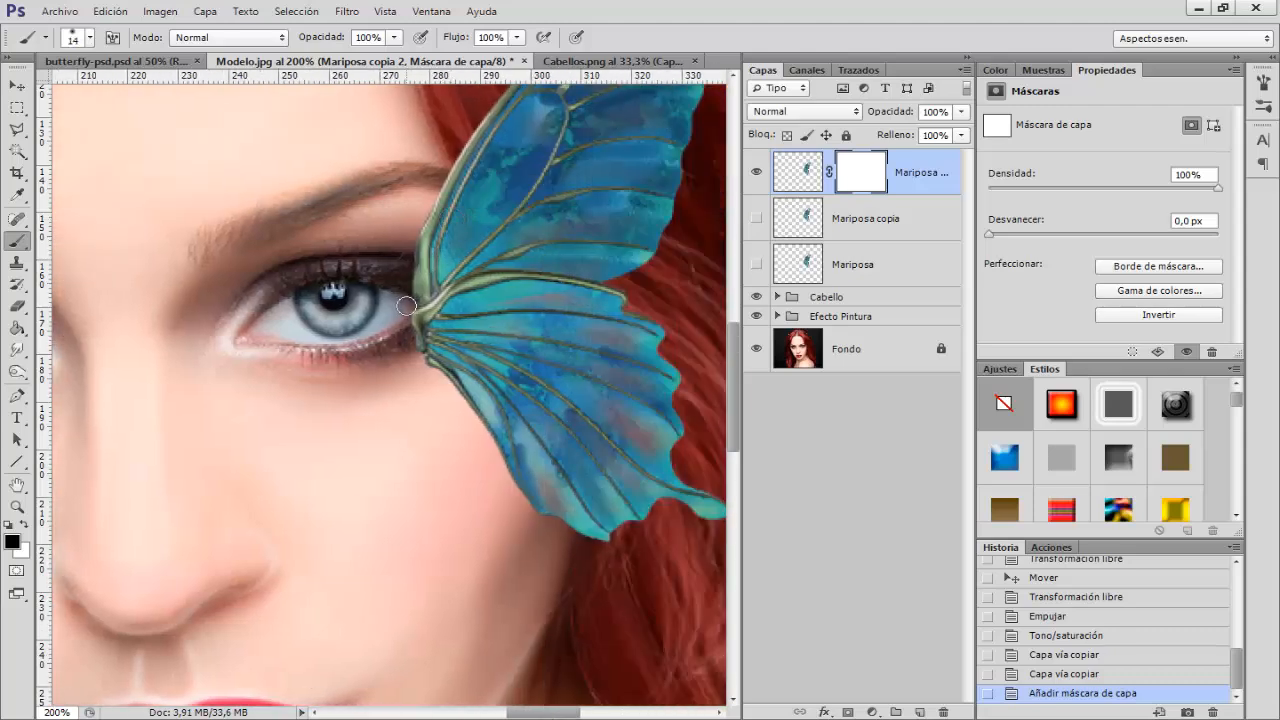
{"action": "mouse_move", "coordinate": [410, 296]}
{"action": "left_mouse_down"}
{"action": "mouse_move", "coordinate": [399, 330]}
{"action": "mouse_move", "coordinate": [416, 324]}
{"action": "mouse_move", "coordinate": [411, 352]}
{"action": "mouse_move", "coordinate": [436, 298]}
{"action": "mouse_move", "coordinate": [401, 288]}
{"action": "mouse_move", "coordinate": [438, 294]}
{"action": "mouse_move", "coordinate": [410, 327]}
{"action": "mouse_move", "coordinate": [383, 300]}
{"action": "left_mouse_up"}
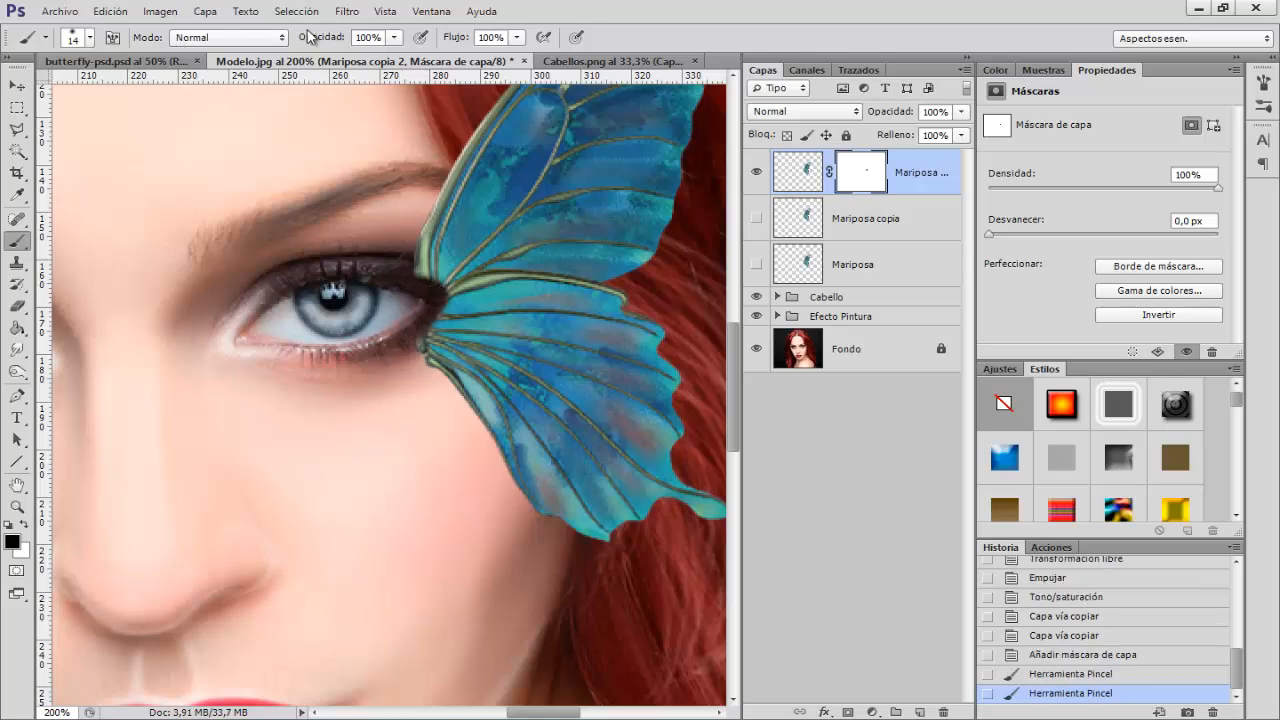
Soften the masked wing edge around the eye corner with a 10 px brush at 64% opacity, and check the blend at different magnifications
{"action": "left_click_drag", "start_coordinate": [310, 37], "coordinate": [280, 44]}
{"action": "left_click_drag", "start_coordinate": [400, 241], "coordinate": [416, 275]}
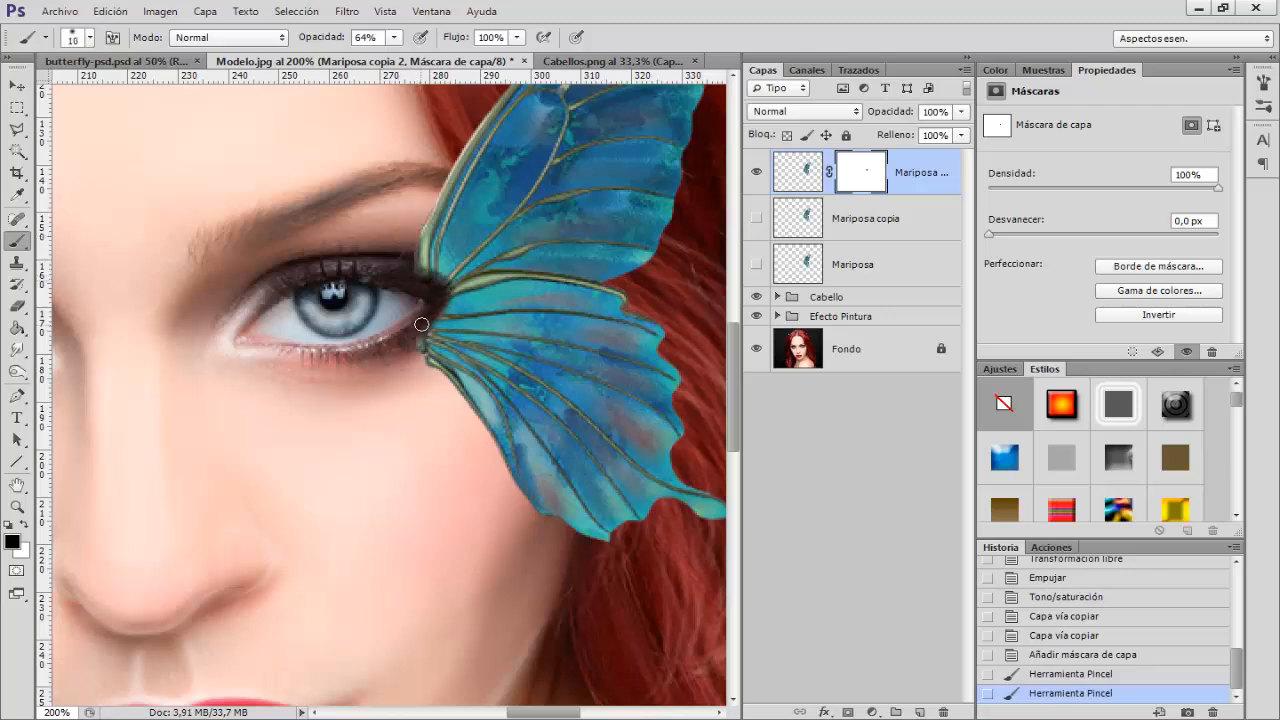
{"action": "mouse_move", "coordinate": [421, 324]}
{"action": "left_mouse_down"}
{"action": "mouse_move", "coordinate": [458, 288]}
{"action": "mouse_move", "coordinate": [430, 277]}
{"action": "left_mouse_up"}
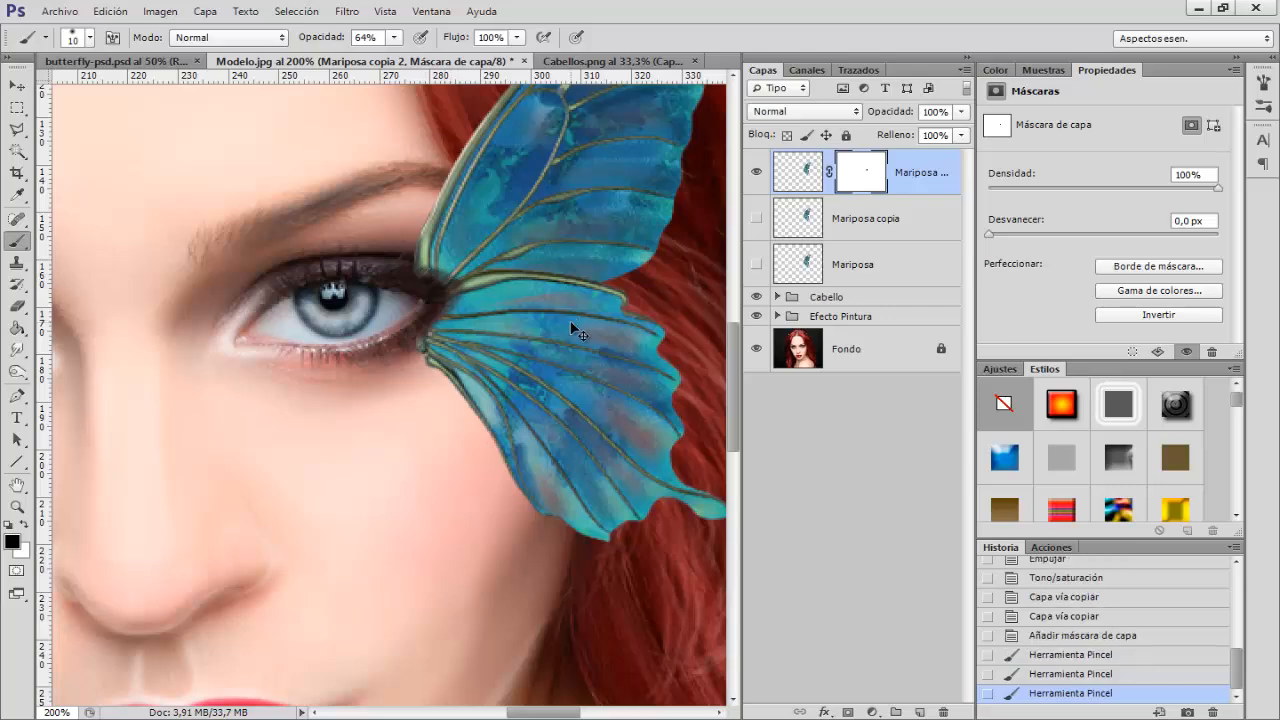
{"action": "key", "text": "ctrl+minus"}
{"action": "key", "text": "ctrl+minus"}
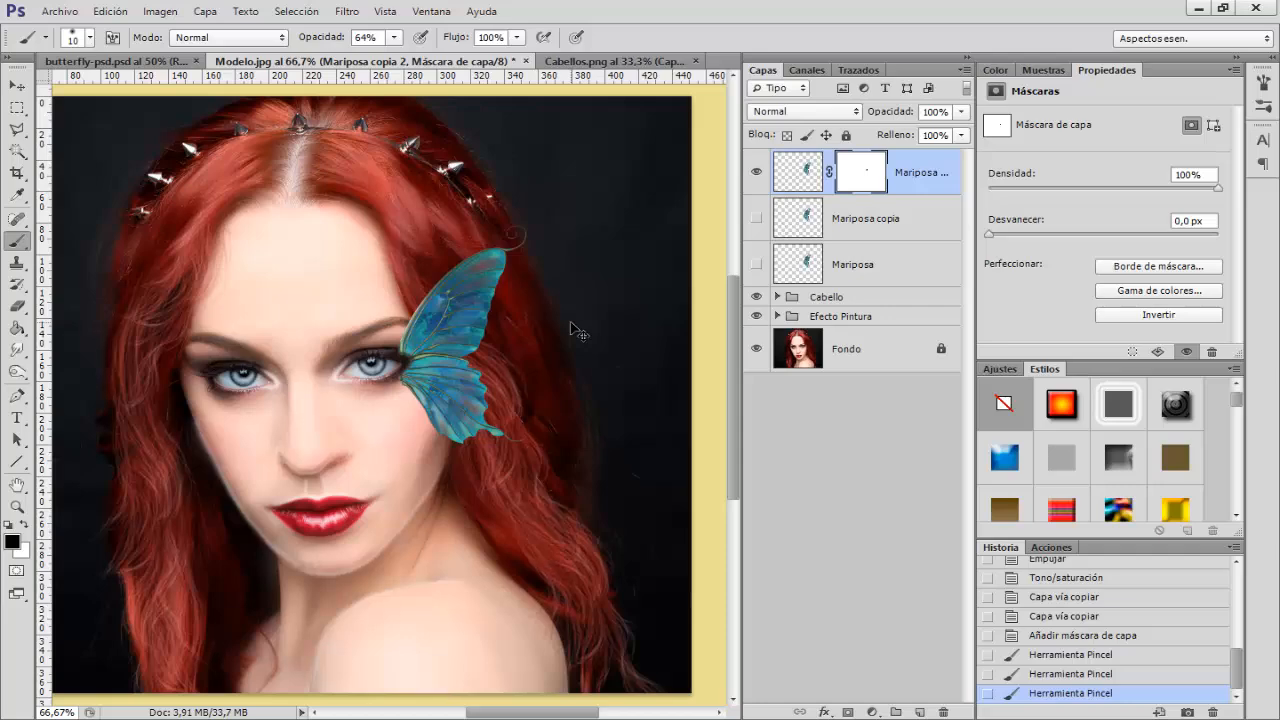
{"action": "key", "text": "ctrl+plus"}
{"action": "key", "text": "ctrl+minus"}
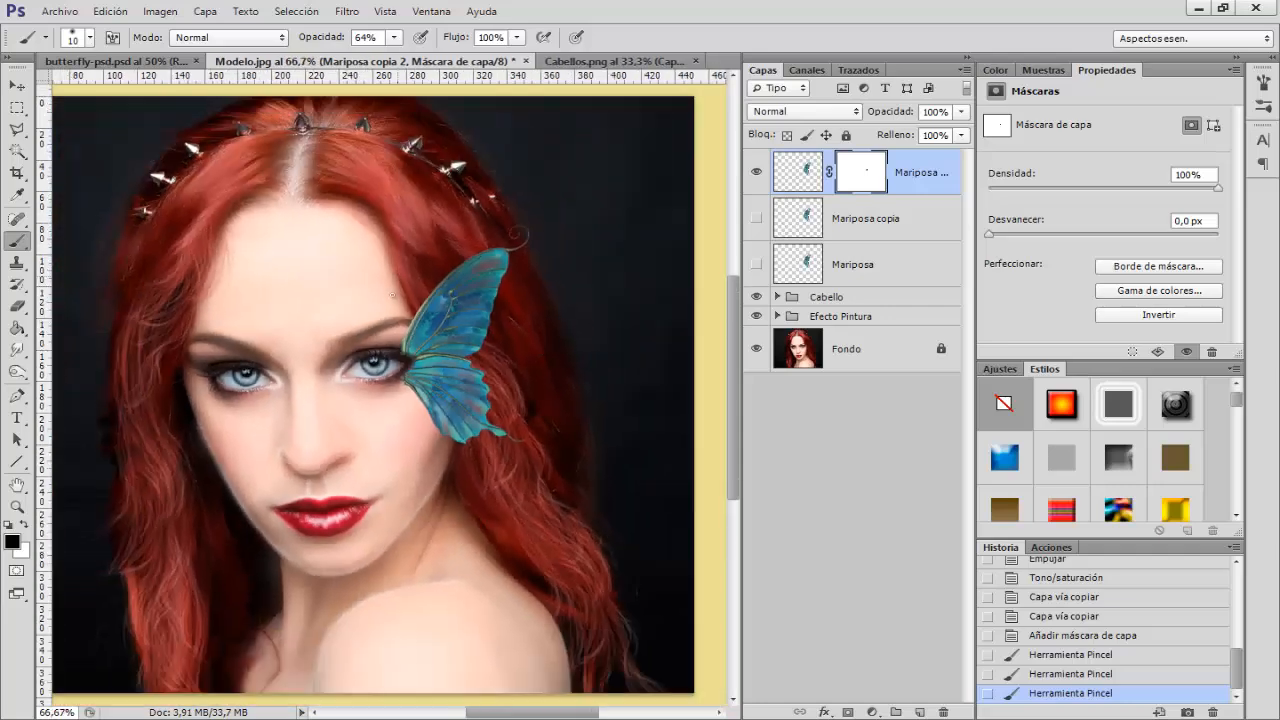
Load the Mariposa copia 2 wing outline as a selection and add an empty layer named Sombra directly beneath that layer
{"action": "left_click", "coordinate": [799, 176]}
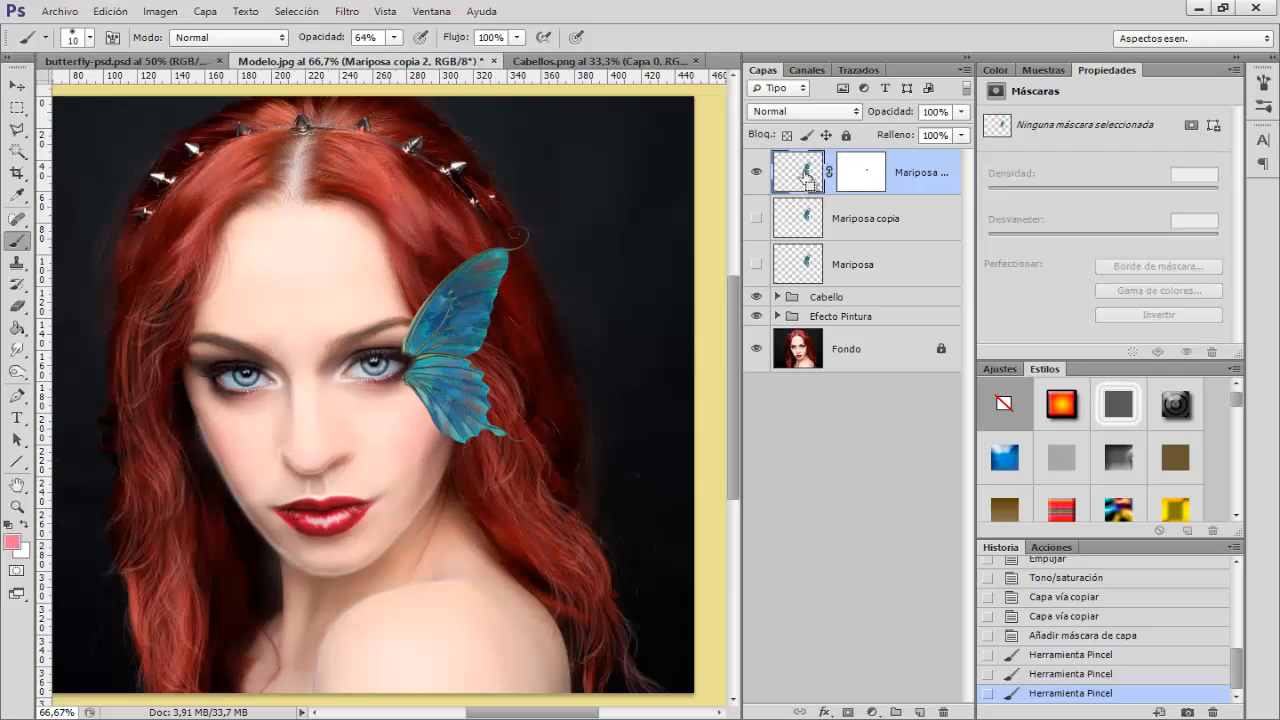
{"action": "left_click", "coordinate": [811, 178], "text": "ctrl"}
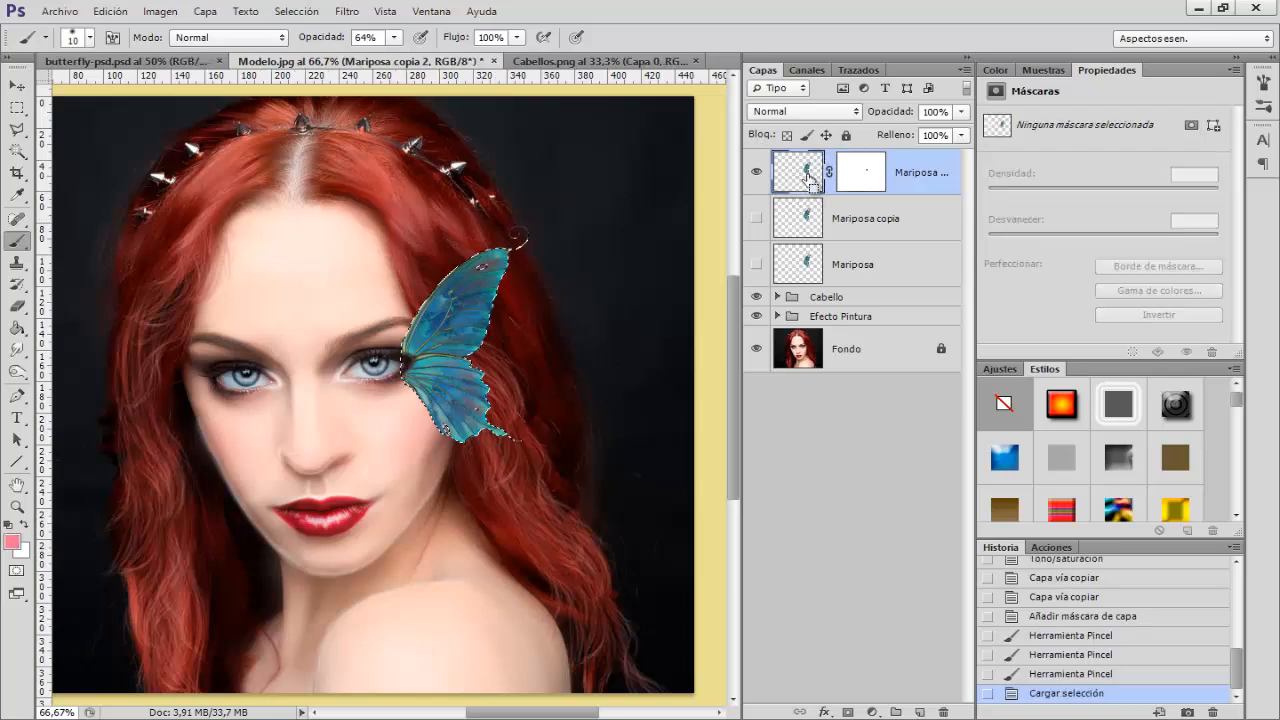
{"action": "left_click", "coordinate": [858, 218]}
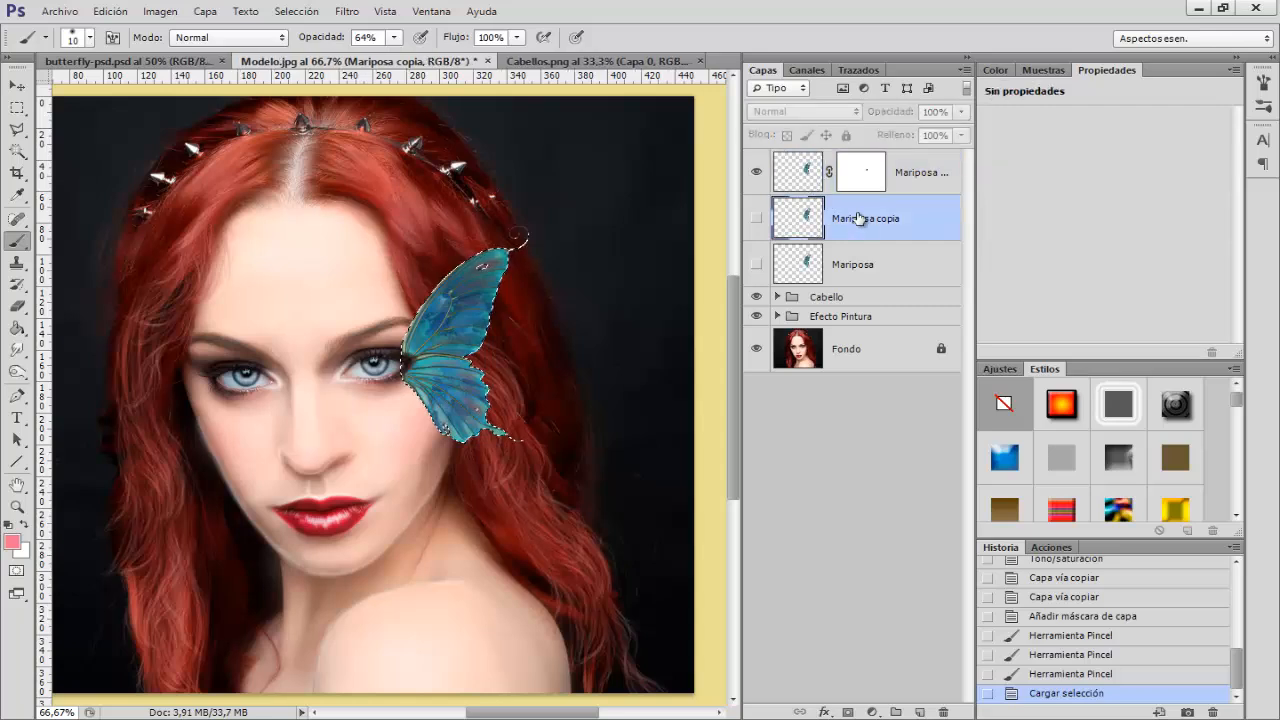
{"action": "left_click", "coordinate": [919, 712]}
{"action": "double_click", "coordinate": [855, 217]}
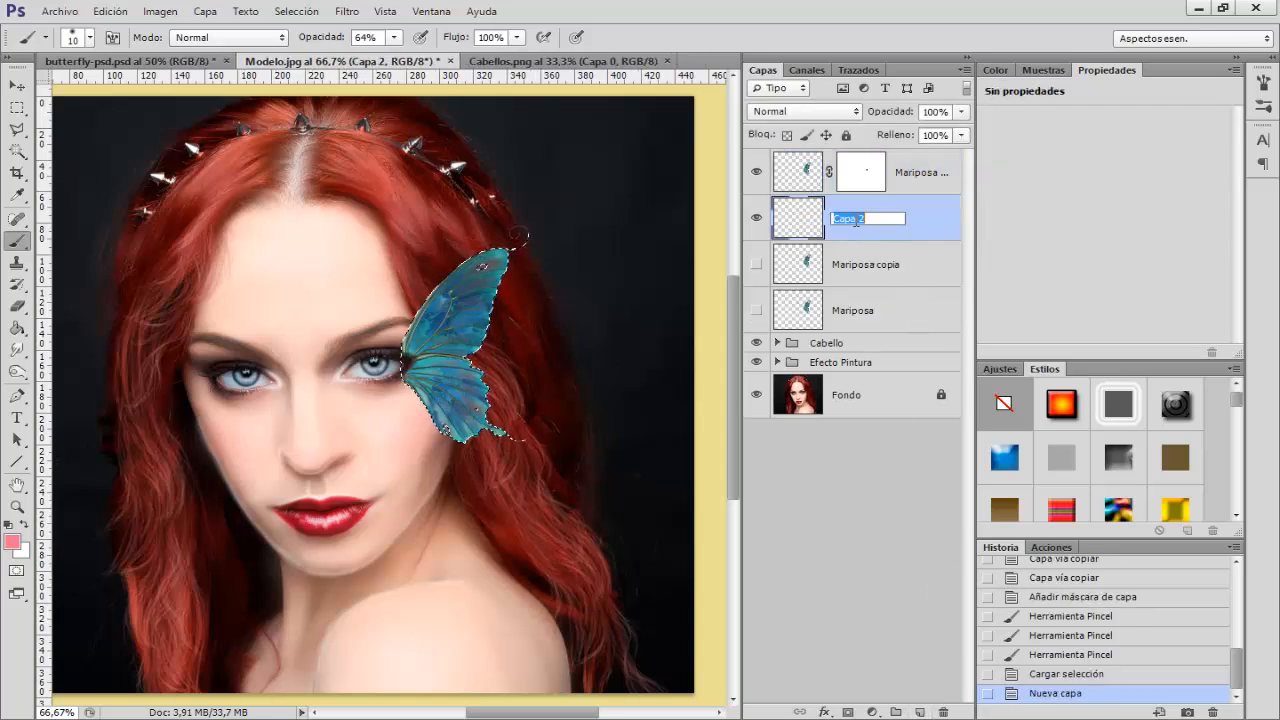
{"action": "type", "text": "Sombra"}
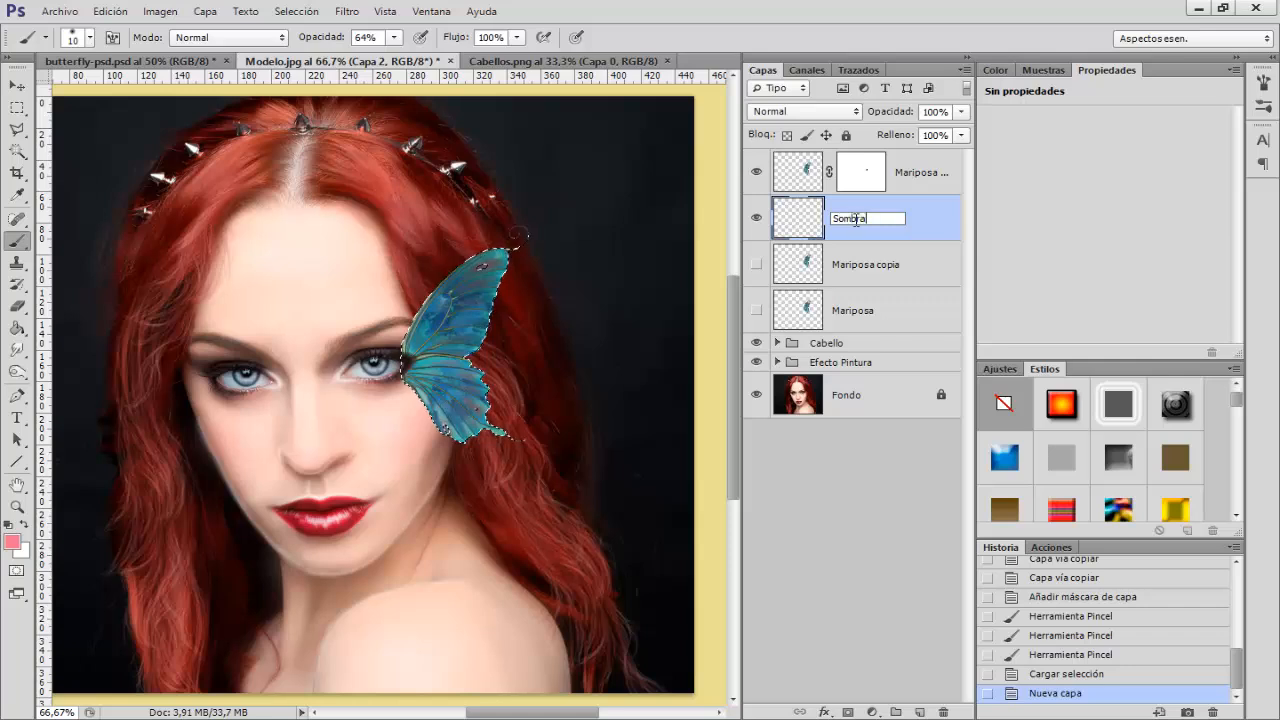
{"action": "key", "text": "Return"}
Transform the wing selection by nudging only its outline 9 px down
{"action": "left_click", "coordinate": [297, 11]}
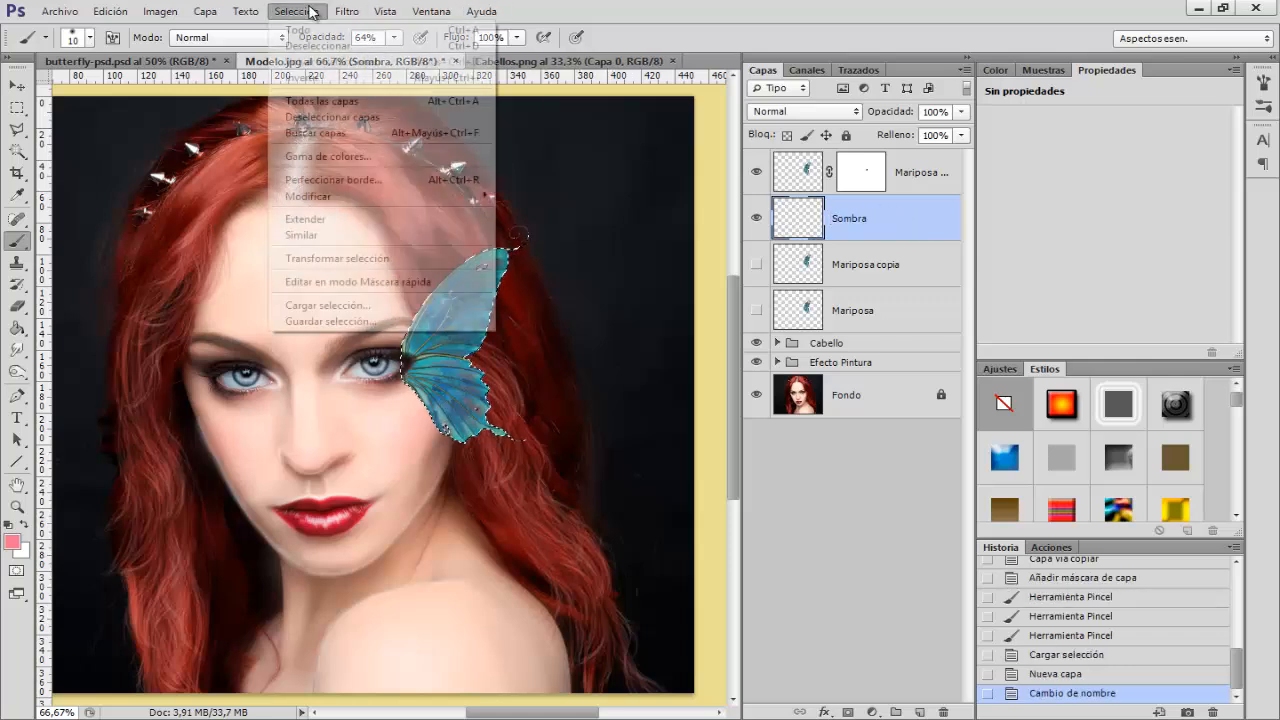
{"action": "left_click", "coordinate": [338, 260]}
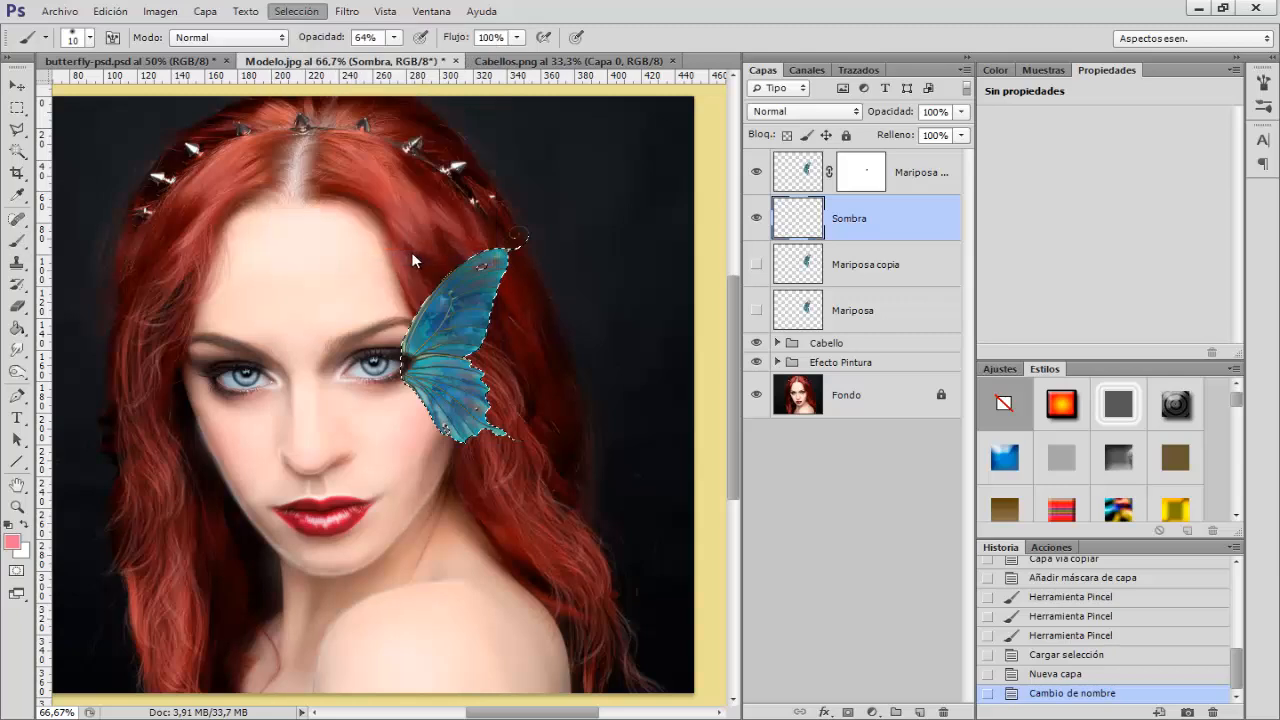
{"action": "key", "text": "Down"}
{"action": "key", "text": "Down"}
{"action": "key", "text": "Down"}
{"action": "key", "text": "Down"}
{"action": "key", "text": "Down"}
{"action": "key", "text": "Down"}
{"action": "key", "text": "Down"}
{"action": "key", "text": "Down"}
{"action": "key", "text": "Down"}
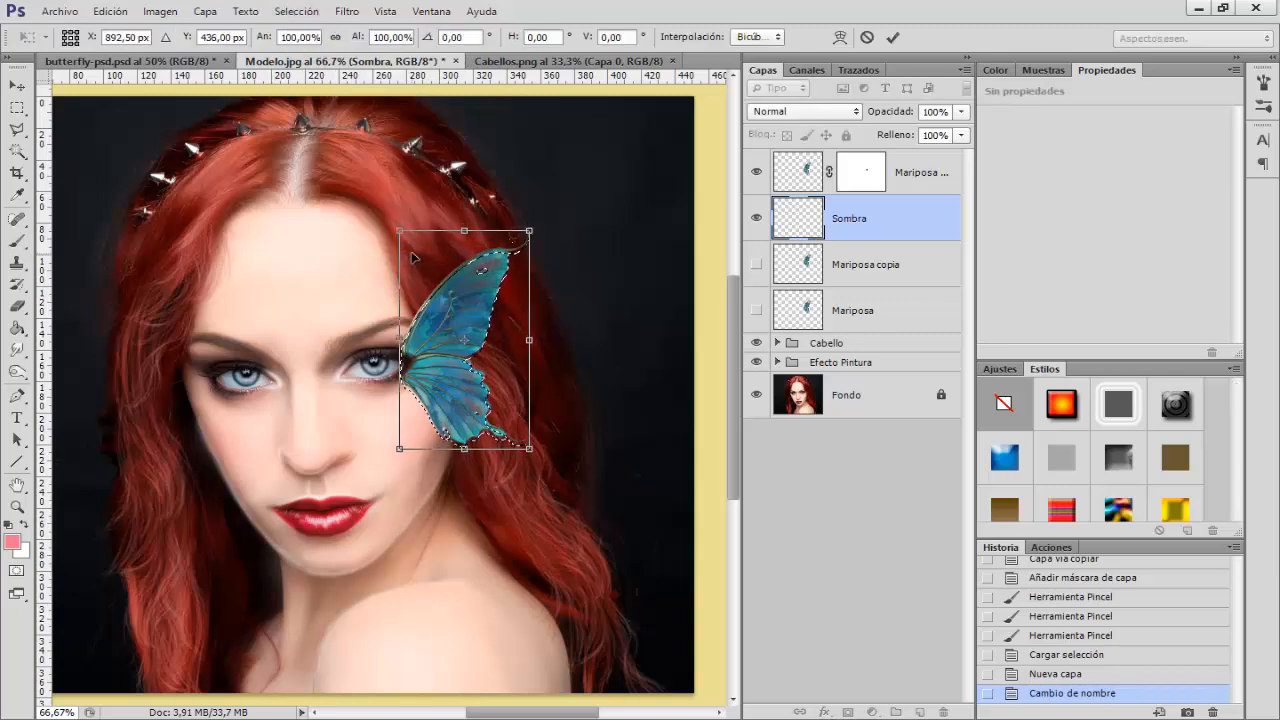
{"action": "key", "text": "Return"}
Paint a shadow under the wing's lower edge with a 28 px brush in a sampled brownish skin tone, and deselect
{"action": "key", "text": "b"}
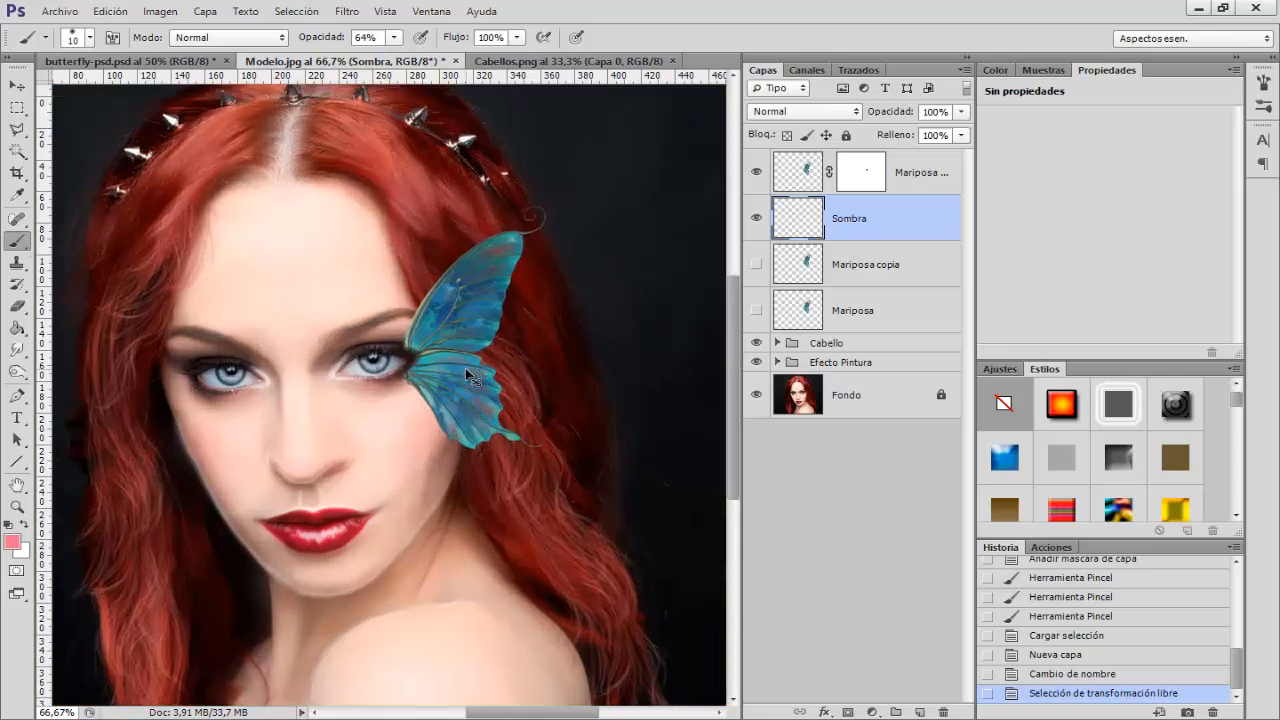
{"action": "key", "text": "ctrl+plus"}
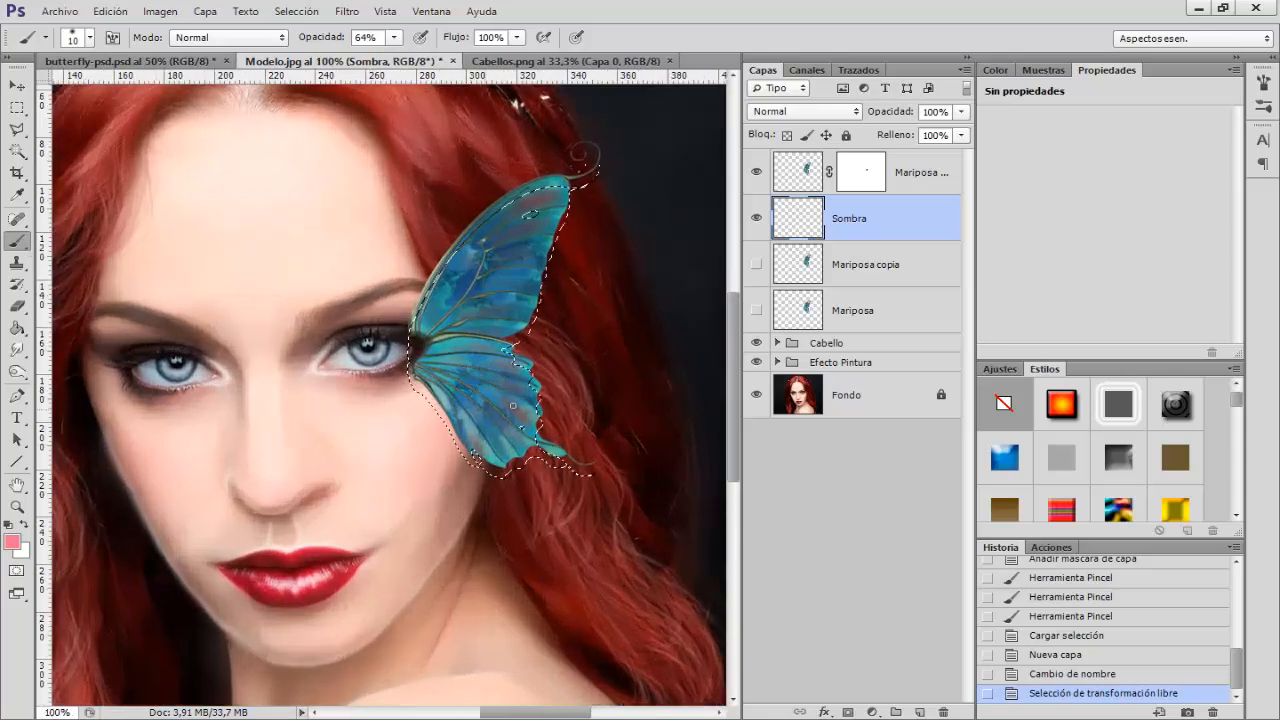
{"action": "left_click", "coordinate": [464, 468], "text": "alt"}
{"action": "left_click_drag", "start_coordinate": [417, 382], "coordinate": [425, 384]}
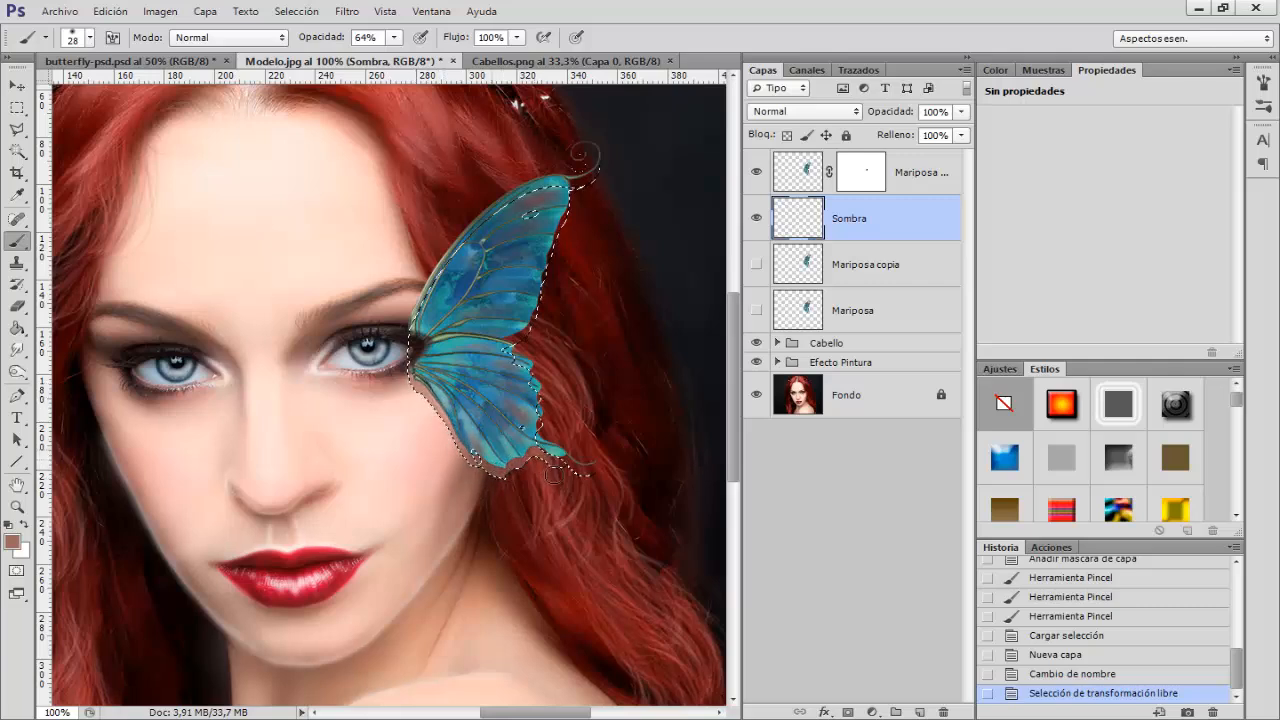
{"action": "left_click_drag", "start_coordinate": [562, 465], "coordinate": [595, 484]}
{"action": "key", "text": "ctrl+d"}
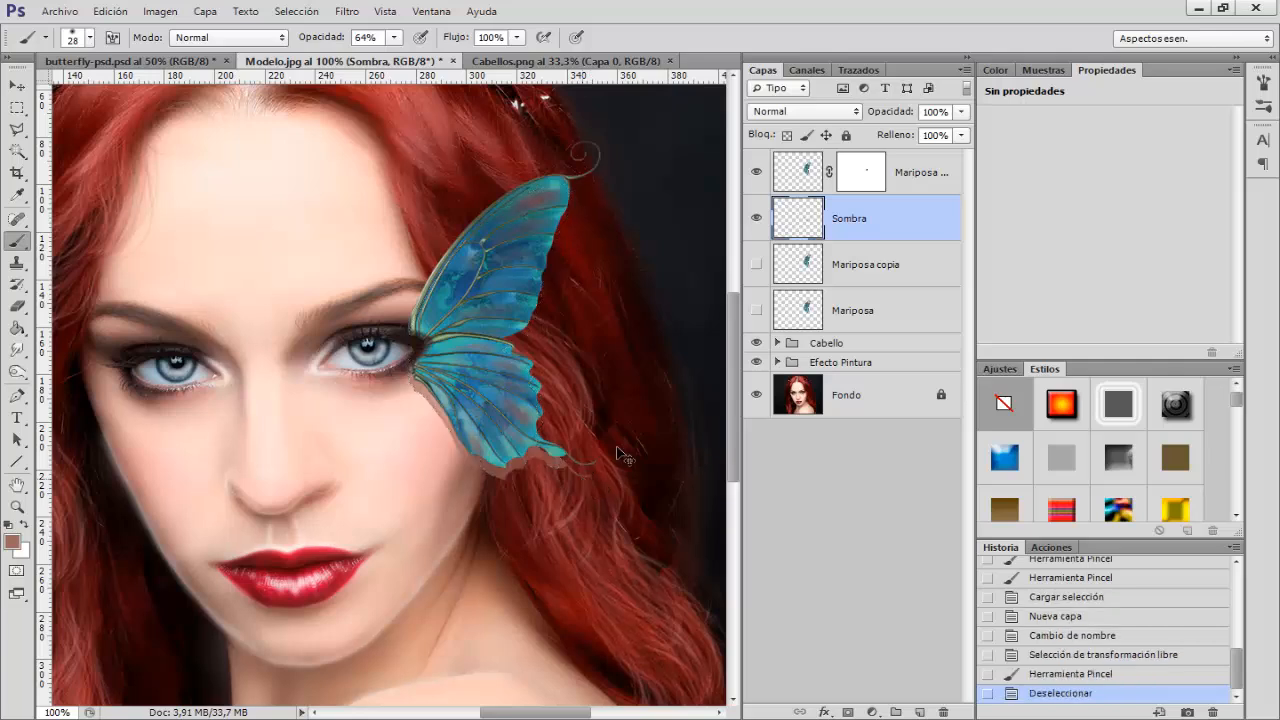
Set the Sombra layer's blend mode to Multiply (Multiplicar) and soften it with a Gaussian Blur of 6 px radius
{"action": "left_click", "coordinate": [815, 114]}
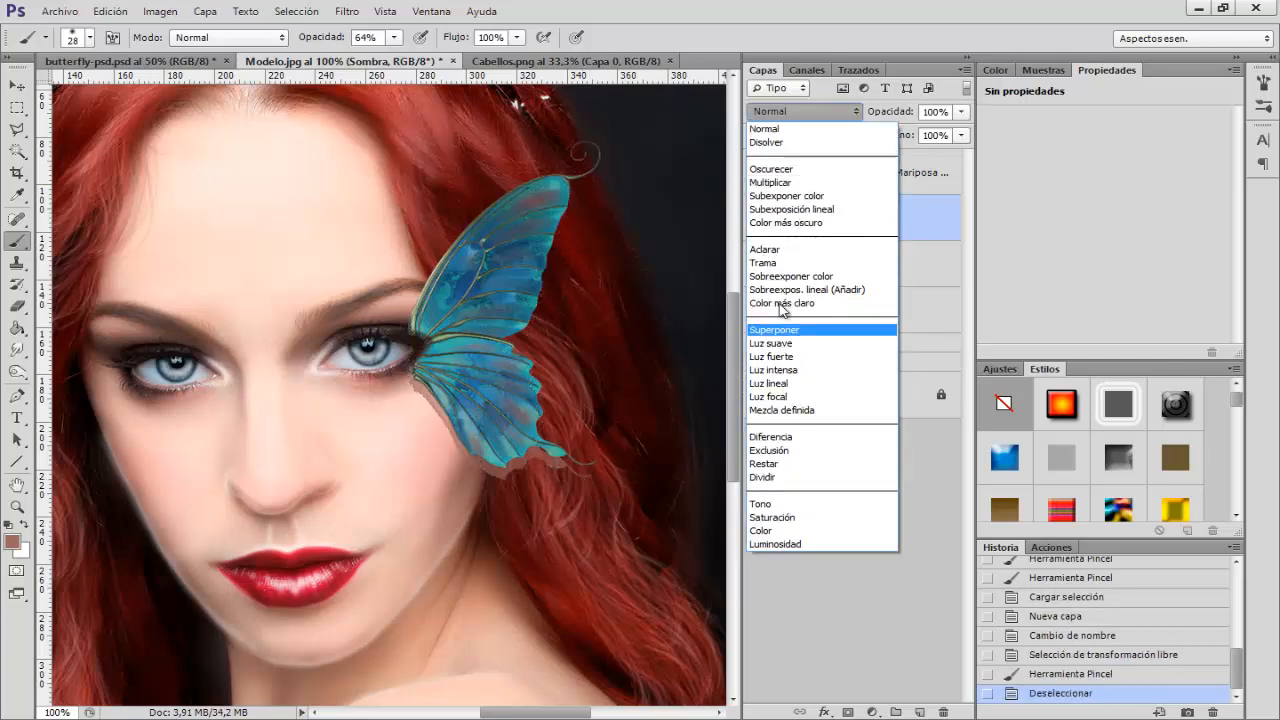
{"action": "left_click", "coordinate": [800, 184]}
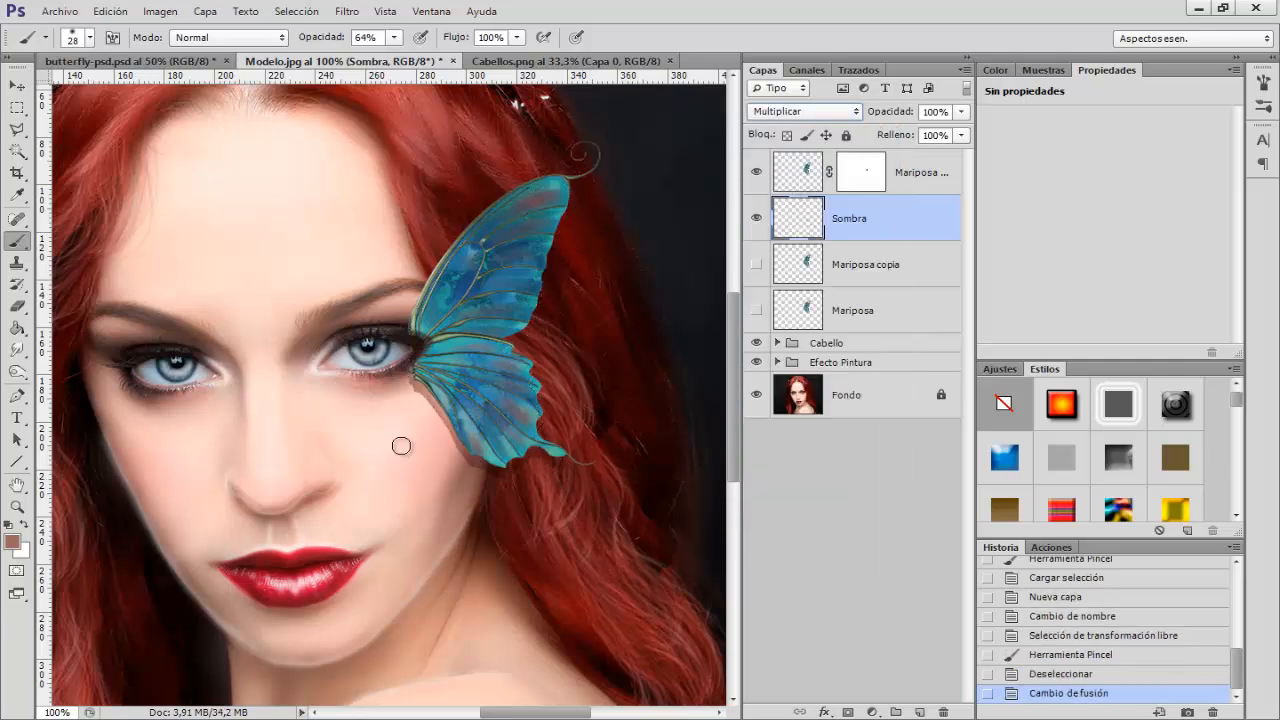
{"action": "left_click", "coordinate": [347, 11]}
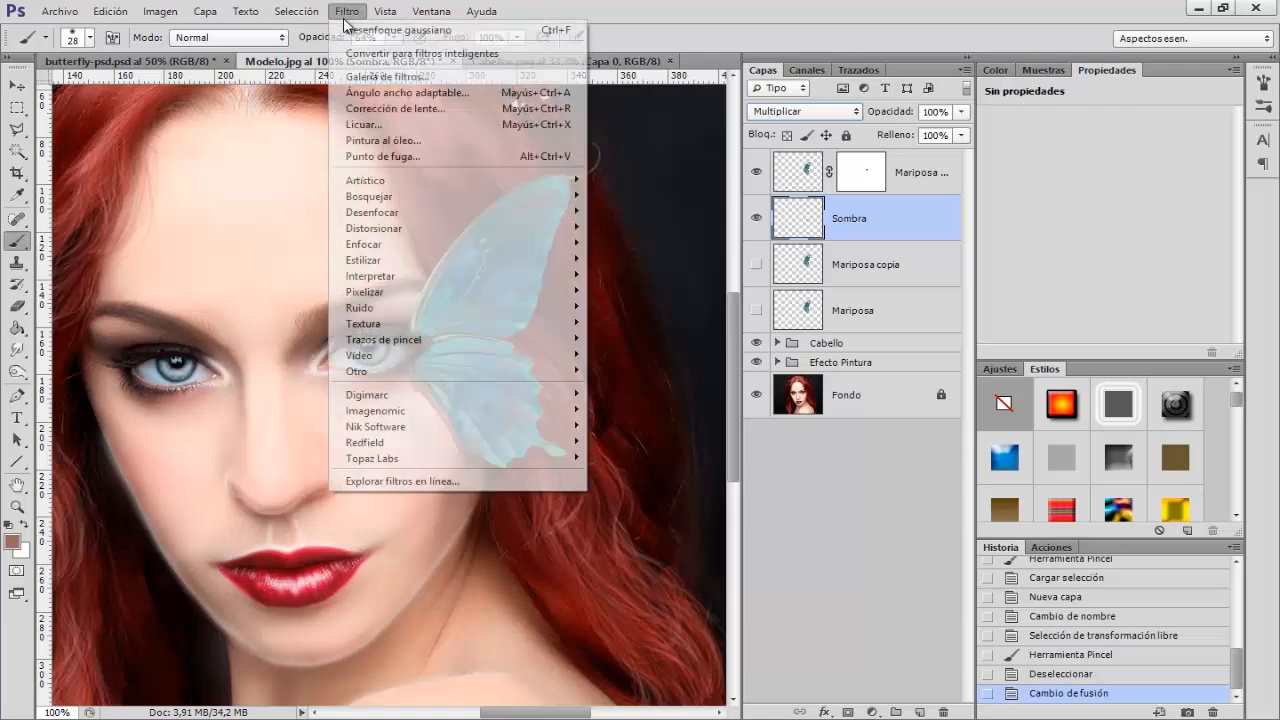
{"action": "mouse_move", "coordinate": [387, 215]}
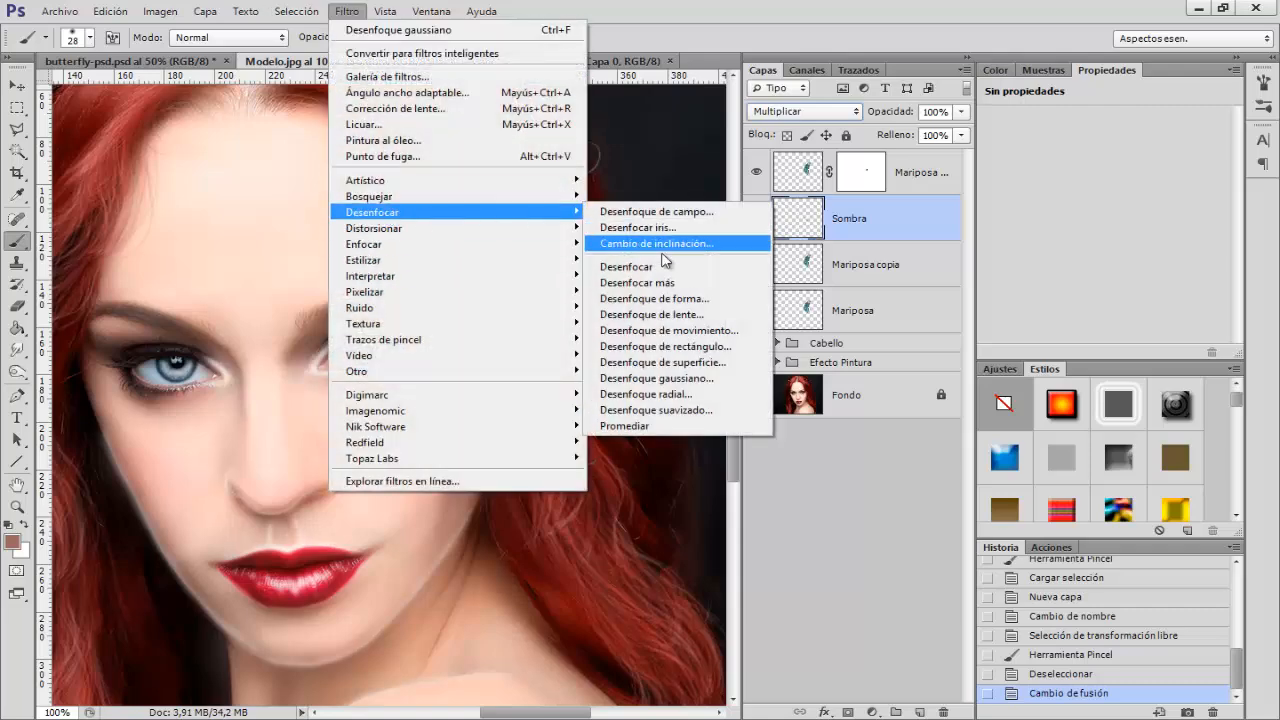
{"action": "left_click", "coordinate": [673, 378]}
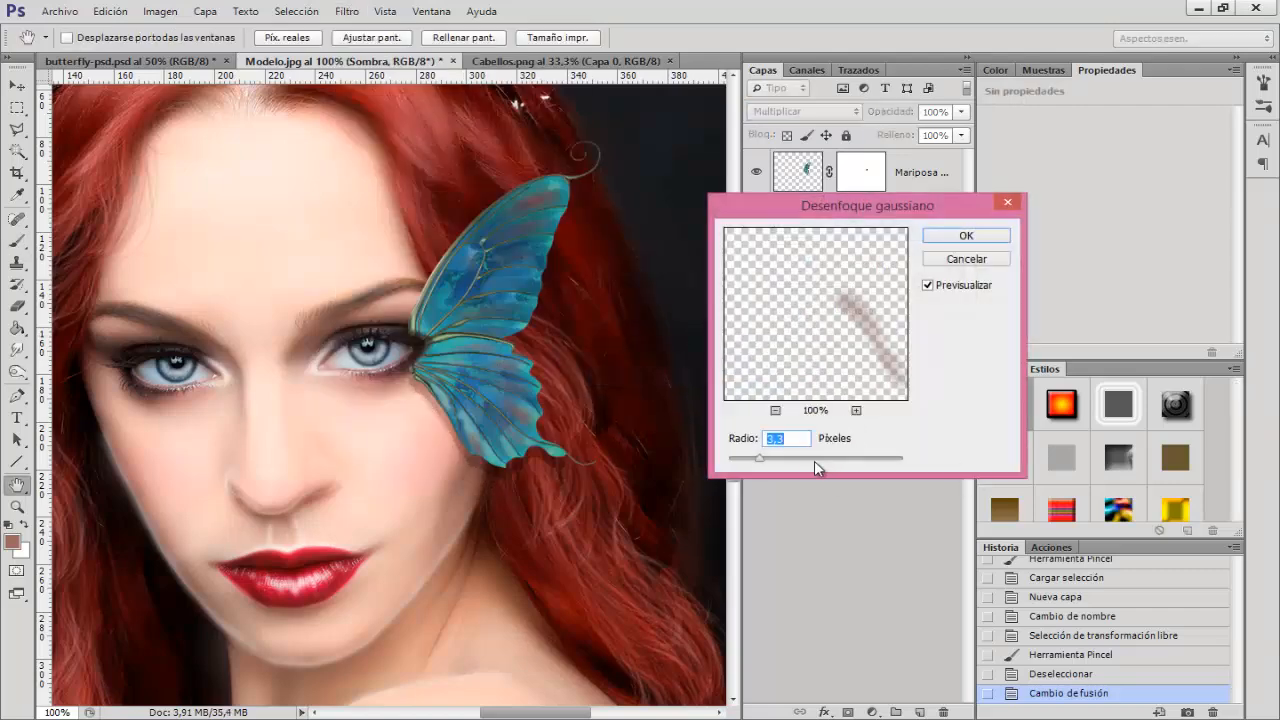
{"action": "left_click_drag", "start_coordinate": [794, 462], "coordinate": [775, 461]}
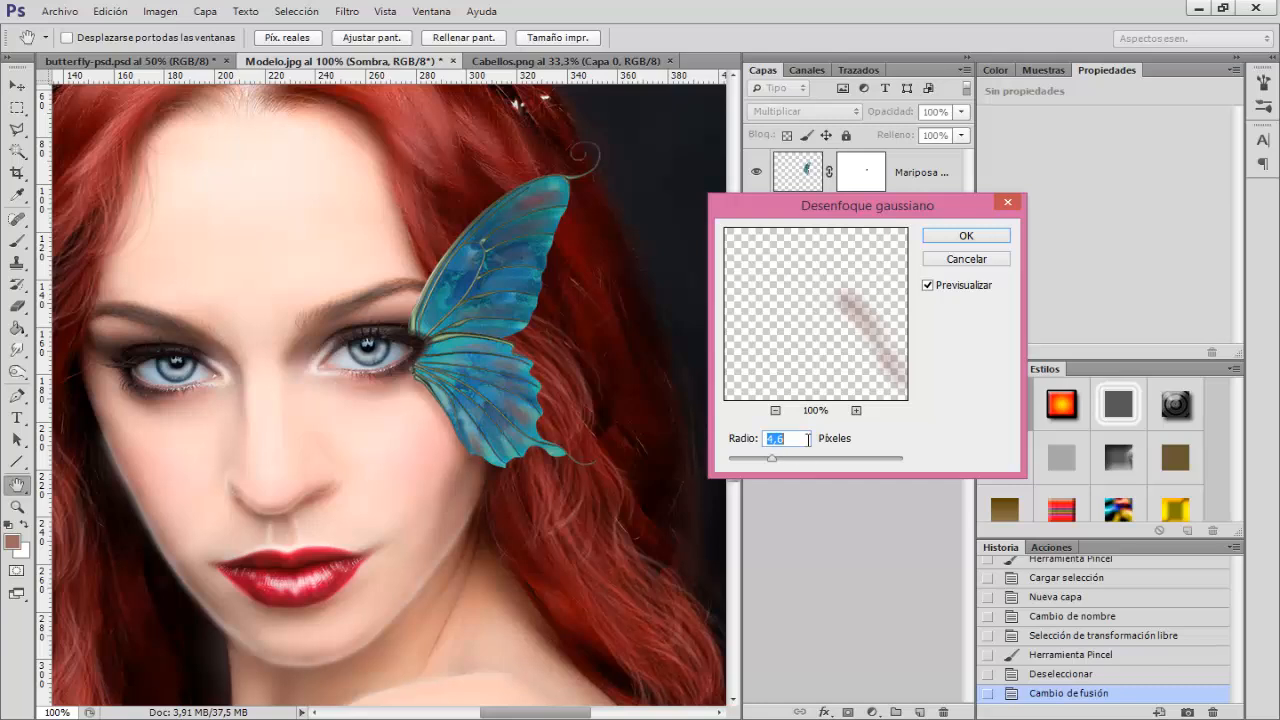
{"action": "type", "text": "6"}
{"action": "left_click", "coordinate": [965, 245]}
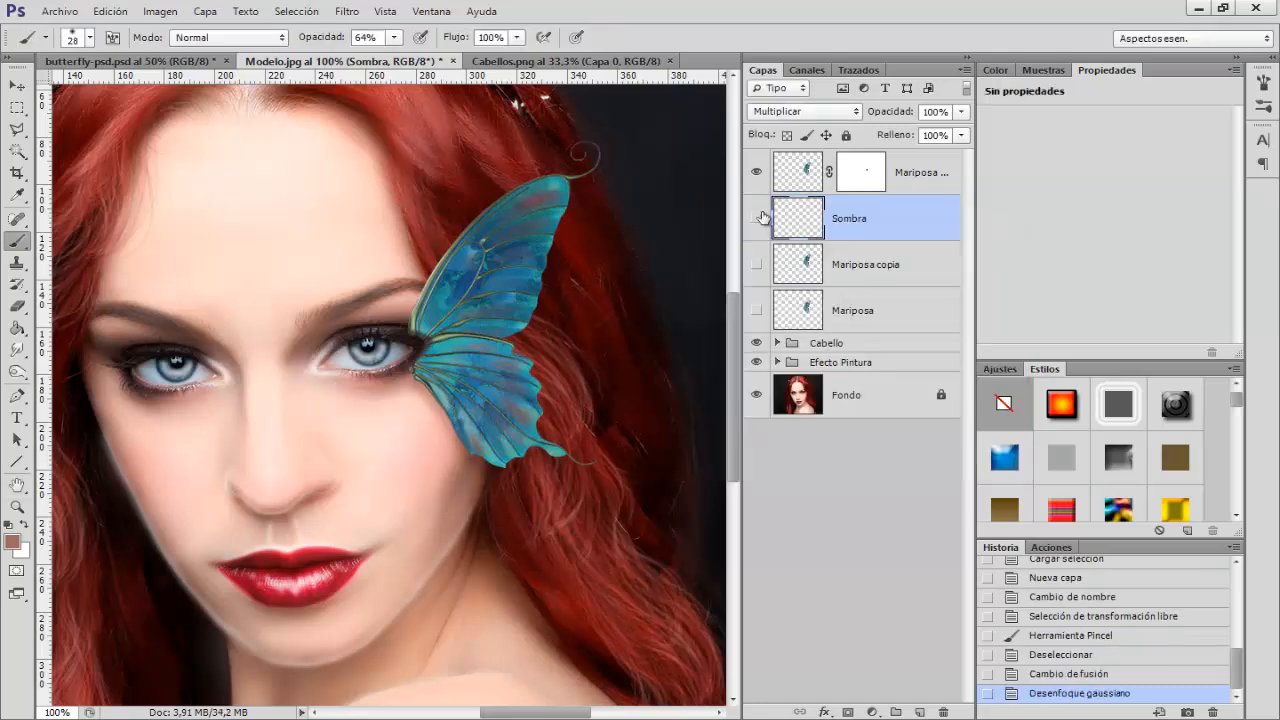
Compare the portrait with and without the Sombra layer and lower that layer's opacity to 87%
{"action": "left_click", "coordinate": [762, 217]}
{"action": "left_click", "coordinate": [762, 217]}
{"action": "left_click", "coordinate": [762, 217]}
{"action": "left_click_drag", "start_coordinate": [901, 116], "coordinate": [893, 117]}
{"action": "key", "text": "ctrl+minus"}
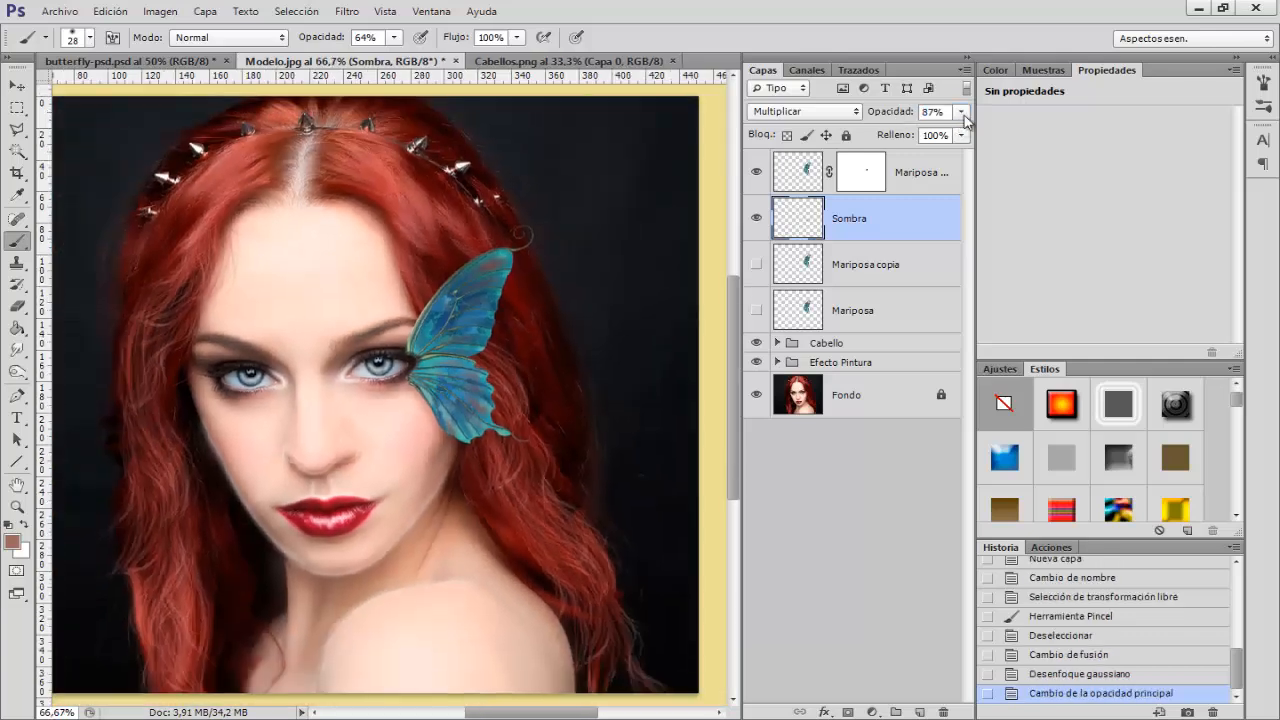
Show the Mariposa and Mariposa copia layers and scale them together to about 220%, placed behind the small wing at X 1087, Y 335 px
{"action": "left_click", "coordinate": [865, 272]}
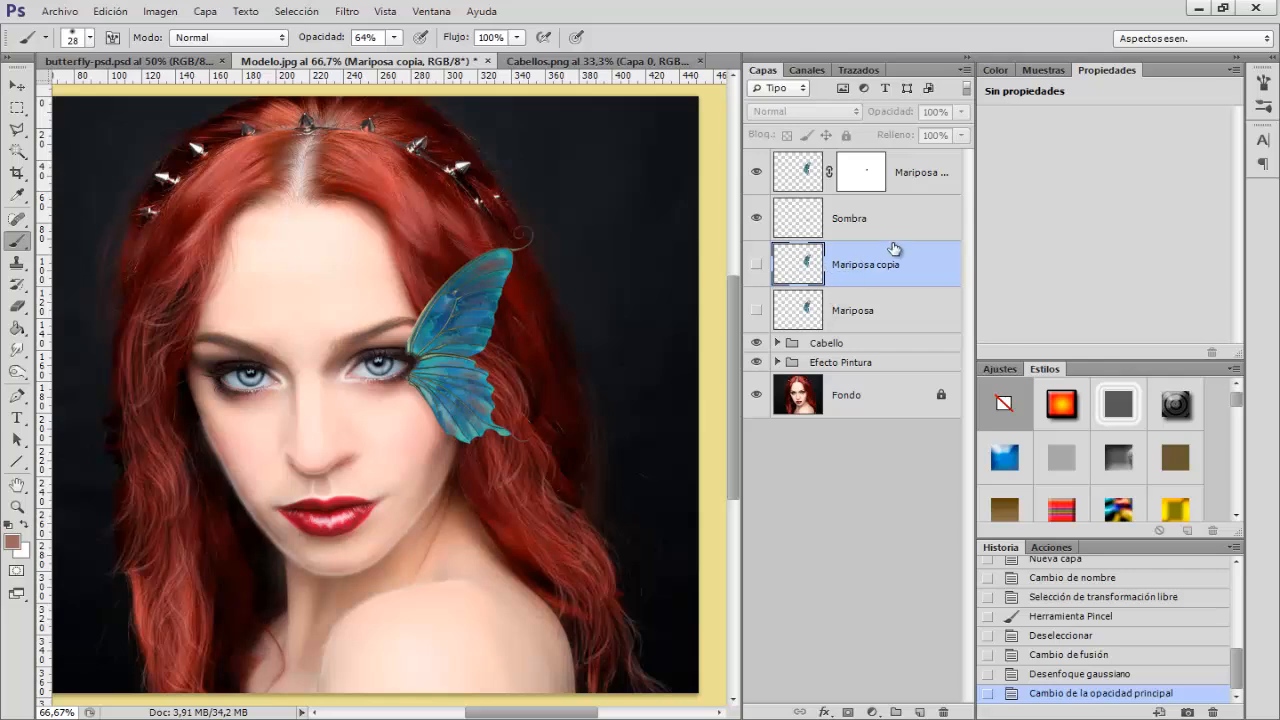
{"action": "key", "text": "ctrl+minus"}
{"action": "left_click", "coordinate": [866, 300]}
{"action": "left_click", "coordinate": [870, 272], "text": "shift"}
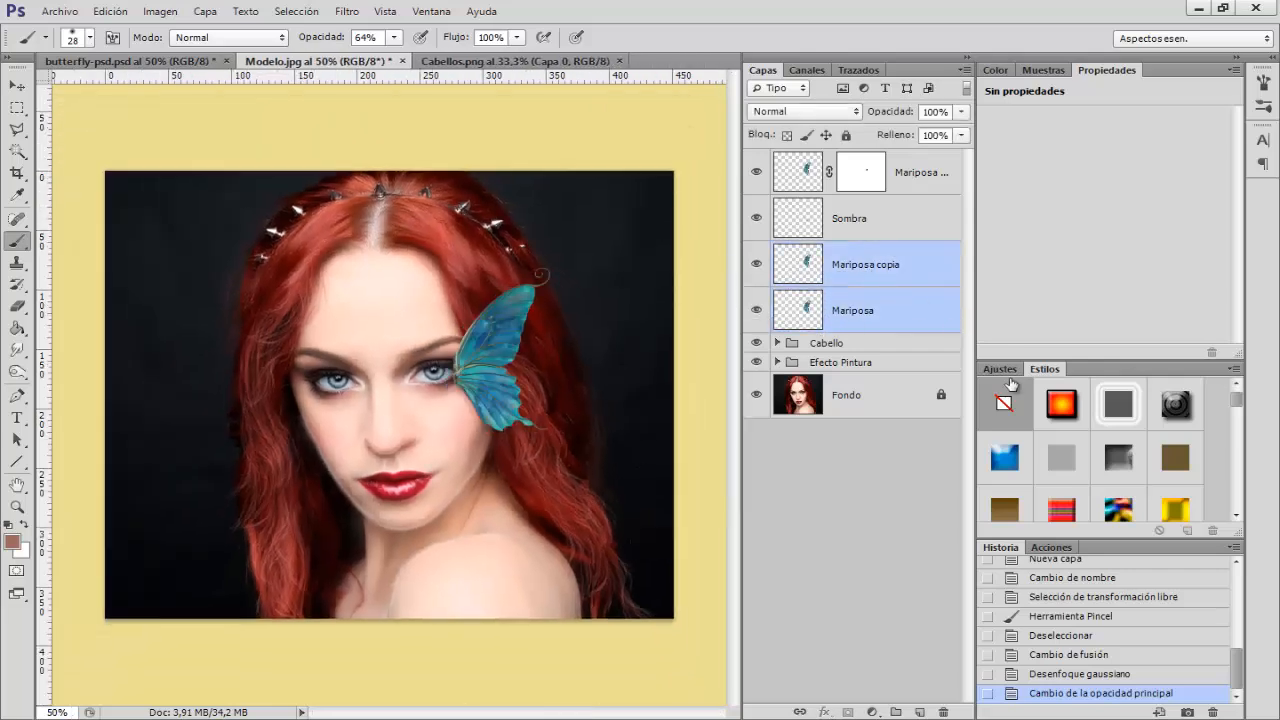
{"action": "key", "text": "ctrl+t"}
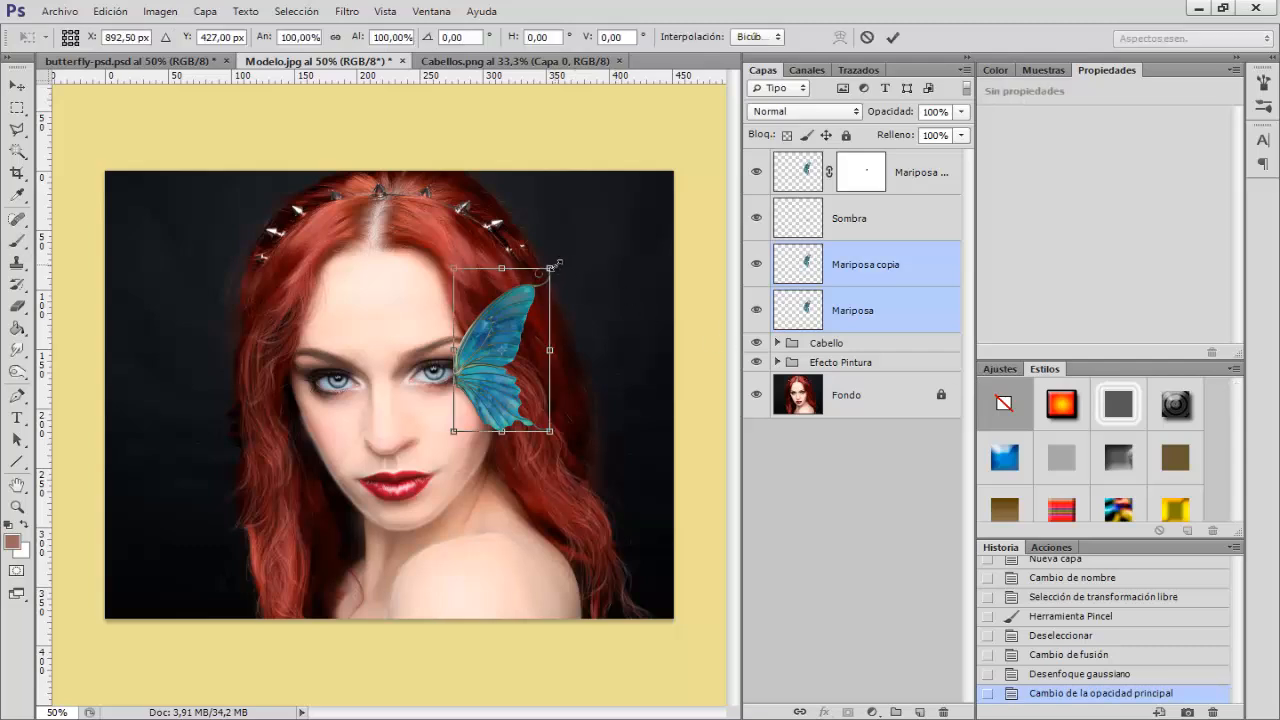
{"action": "left_click_drag", "start_coordinate": [557, 263], "coordinate": [619, 204]}
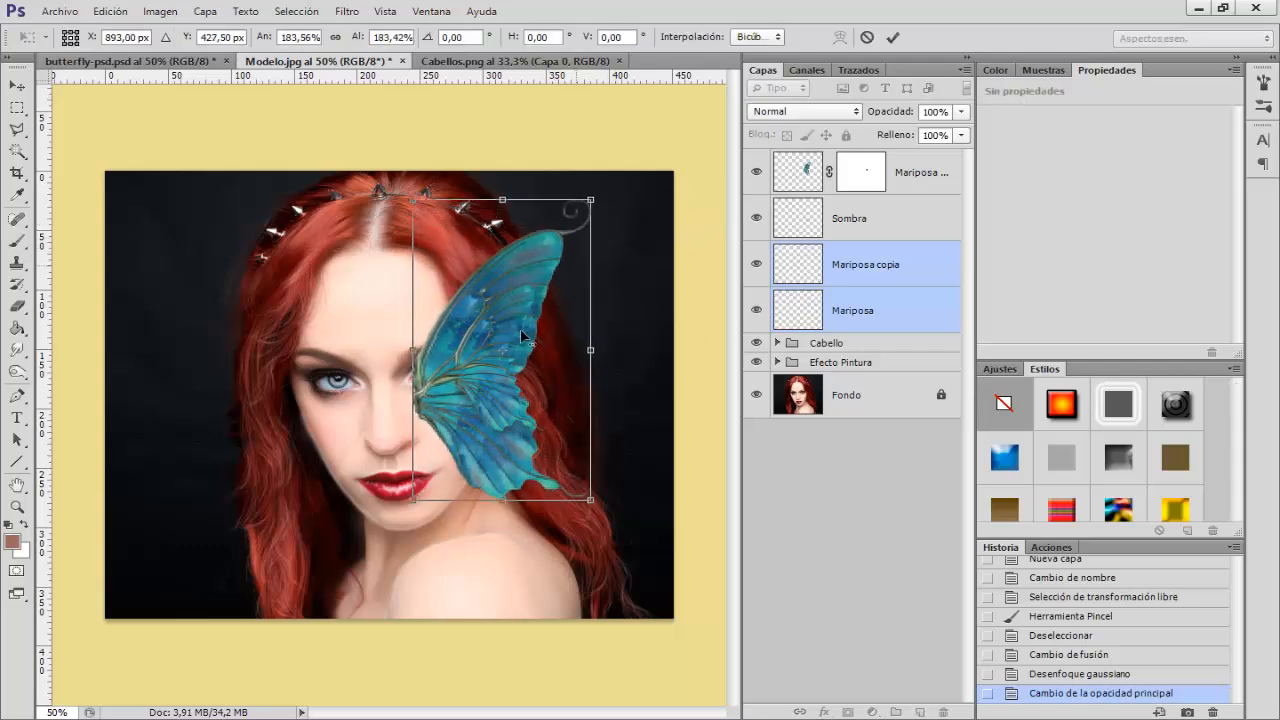
{"action": "left_click_drag", "start_coordinate": [521, 336], "coordinate": [594, 308]}
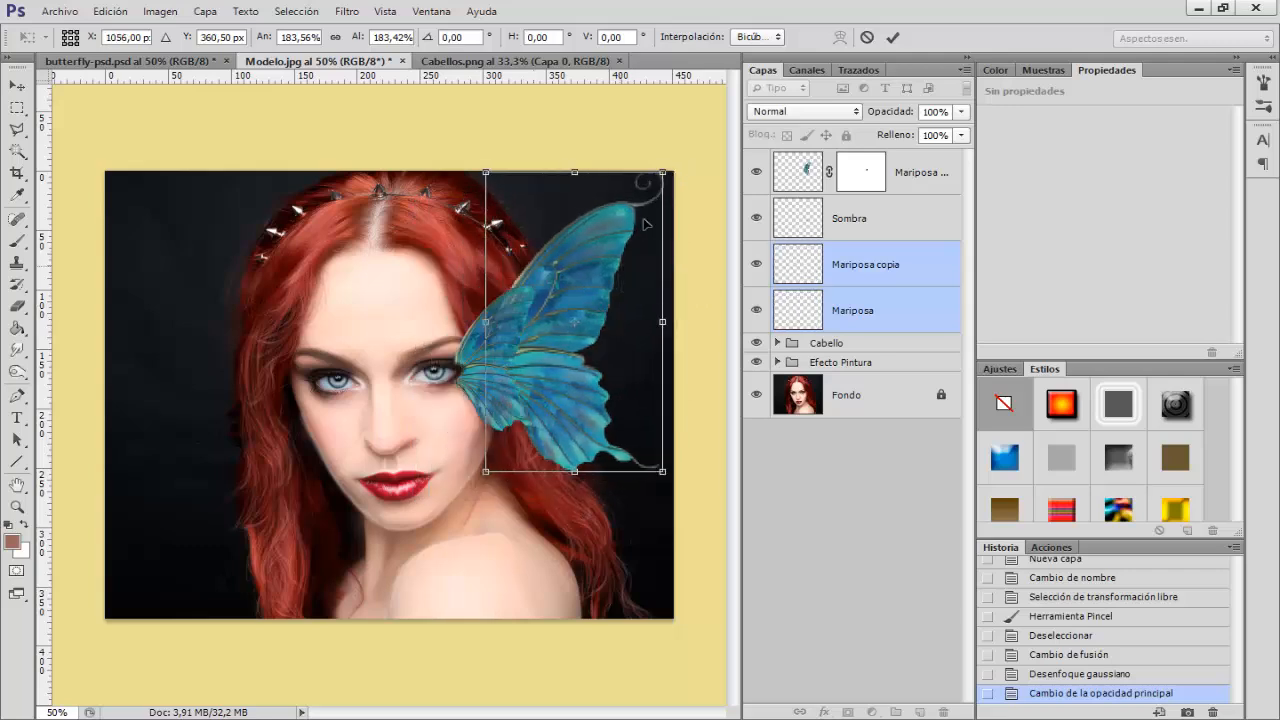
{"action": "left_click_drag", "start_coordinate": [668, 172], "coordinate": [705, 143]}
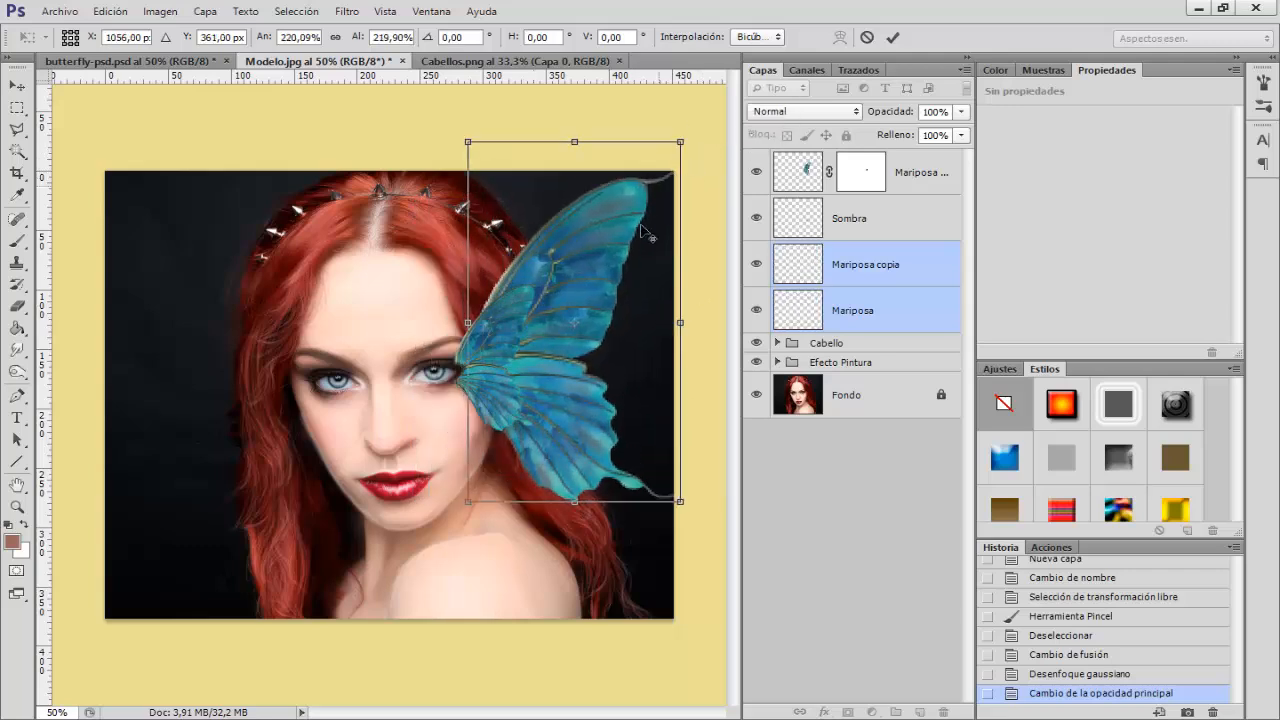
{"action": "left_click_drag", "start_coordinate": [623, 245], "coordinate": [629, 231]}
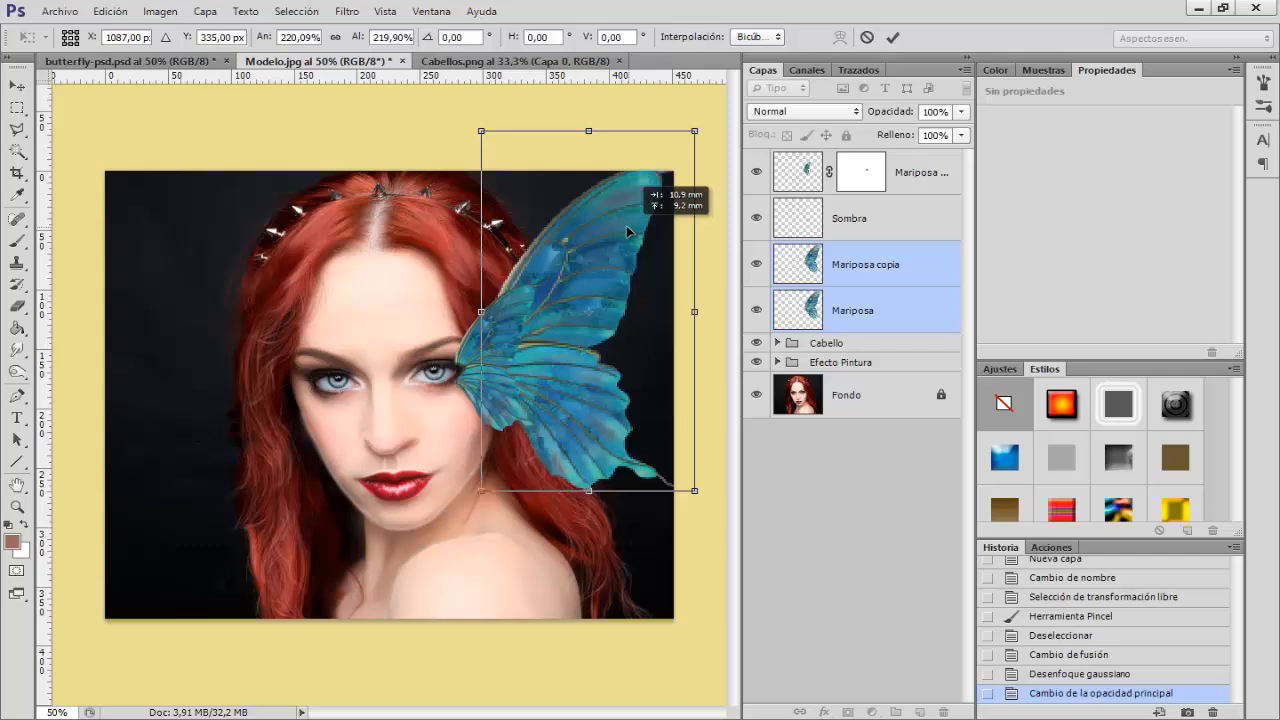
{"action": "key", "text": "Return"}
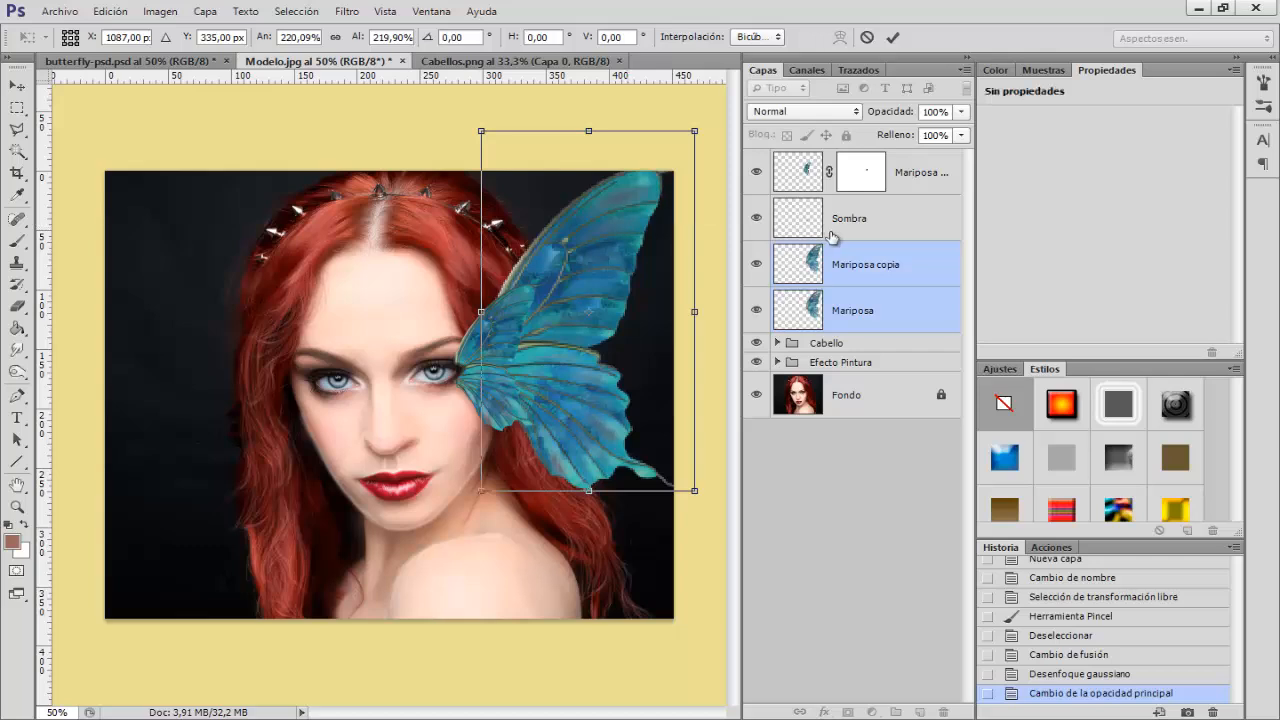
{"action": "key", "text": "b"}
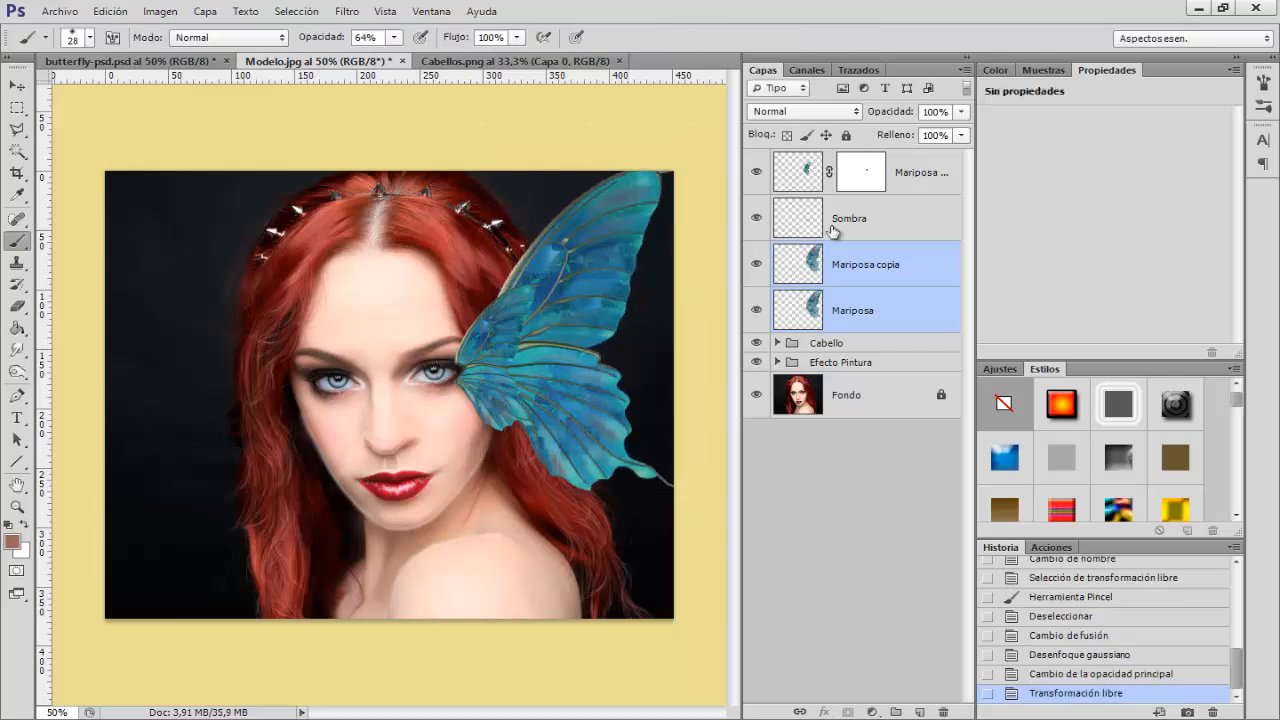
Hide the Mariposa copia layer and make the Mariposa layer active
{"action": "left_click", "coordinate": [850, 264]}
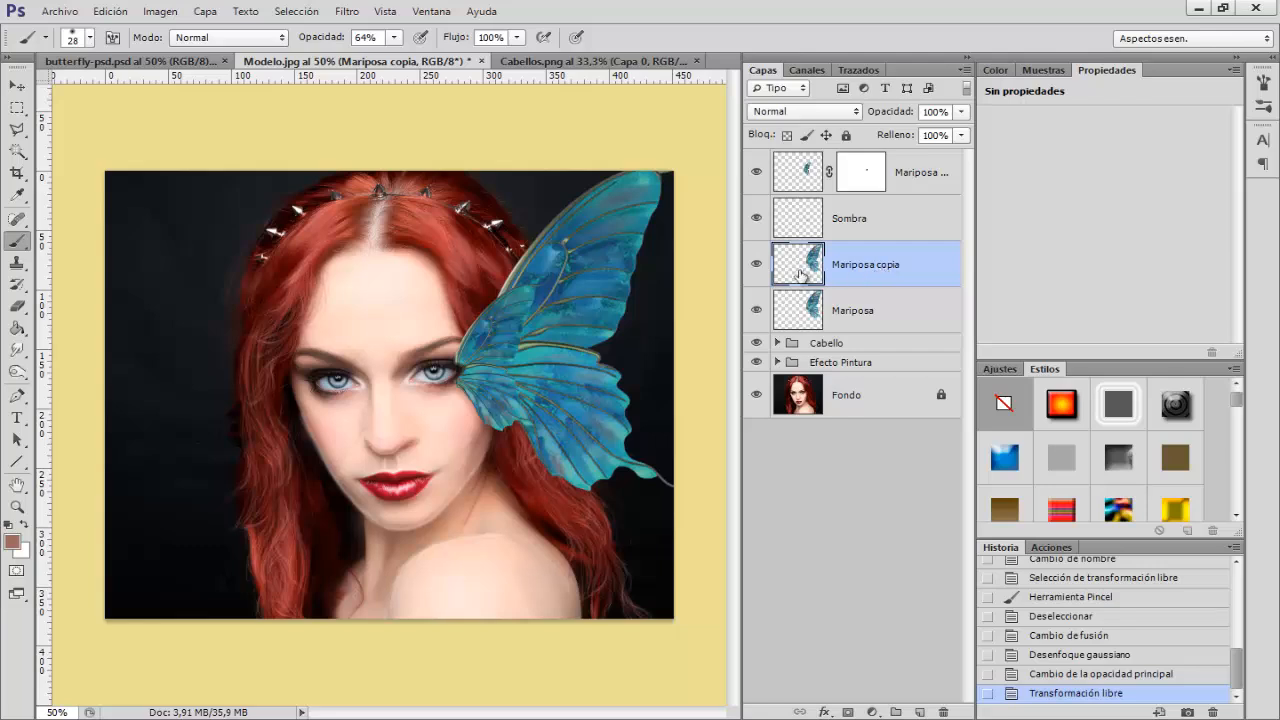
{"action": "left_click", "coordinate": [757, 270]}
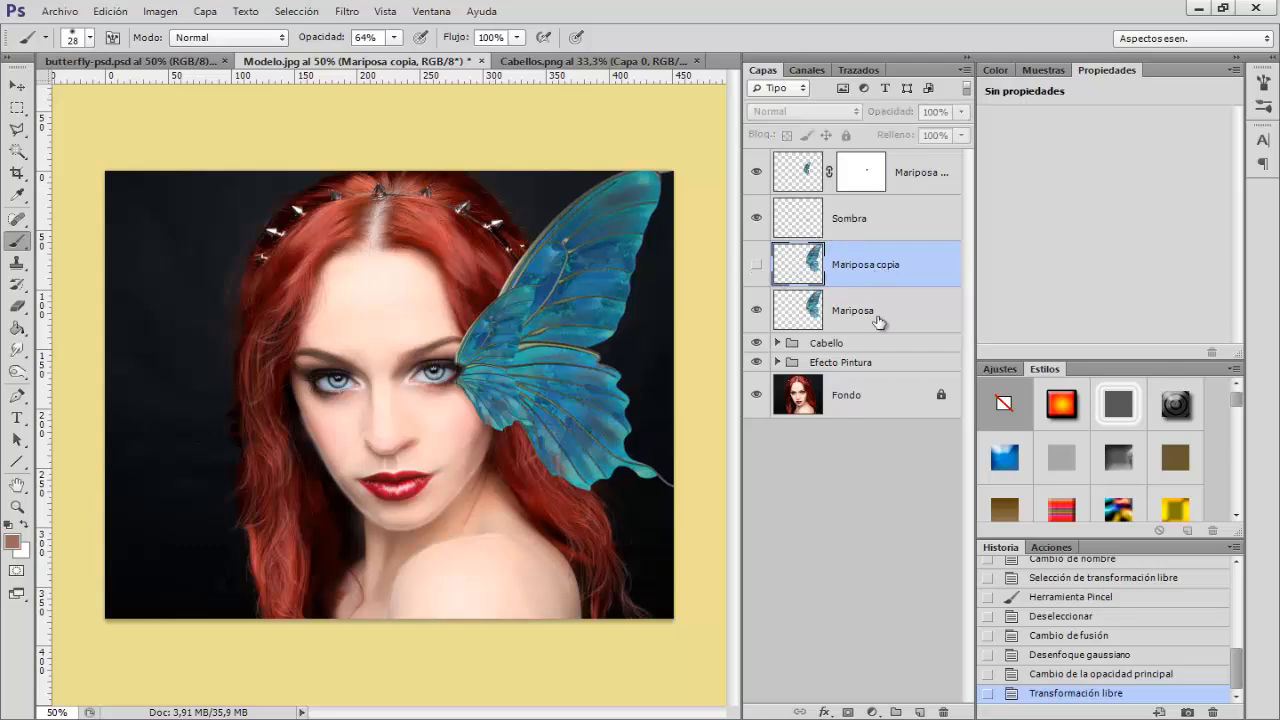
{"action": "left_click", "coordinate": [880, 313]}
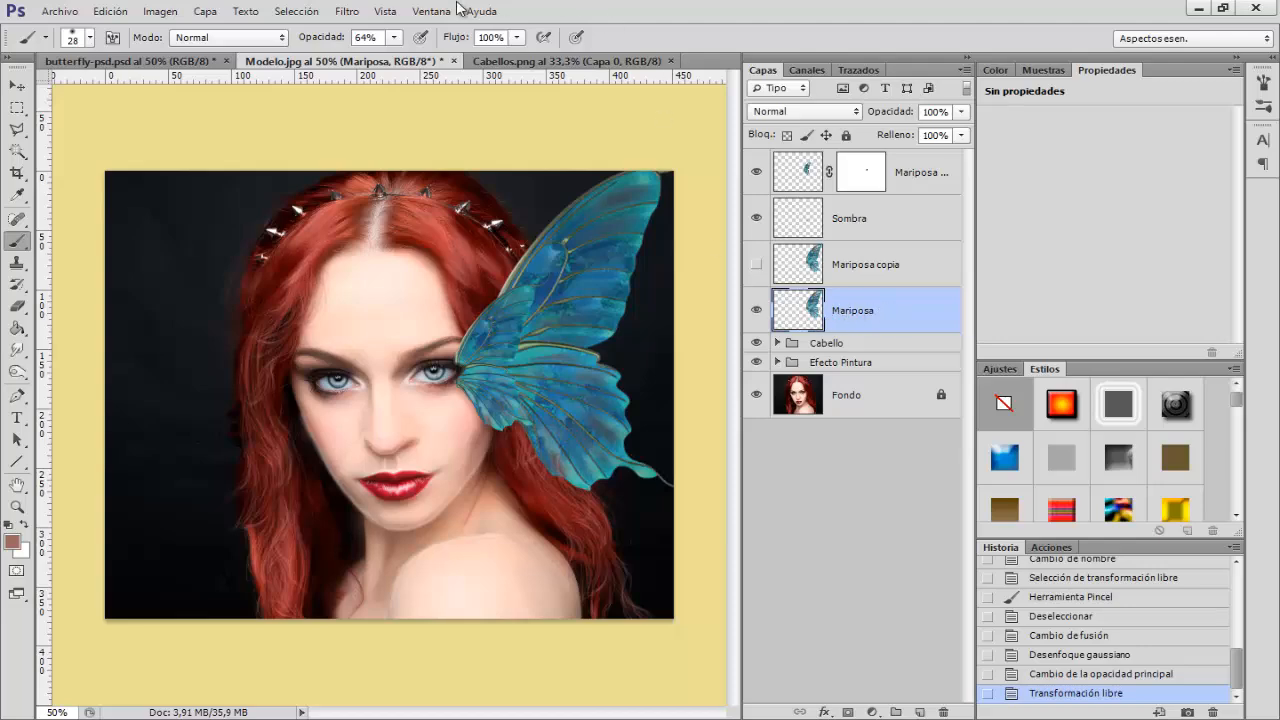
Apply a Motion Blur (Desenfoque de movimiento) to the Mariposa layer at an angle of 23° and a distance of several hundred pixels
{"action": "left_click", "coordinate": [347, 11]}
{"action": "mouse_move", "coordinate": [389, 216]}
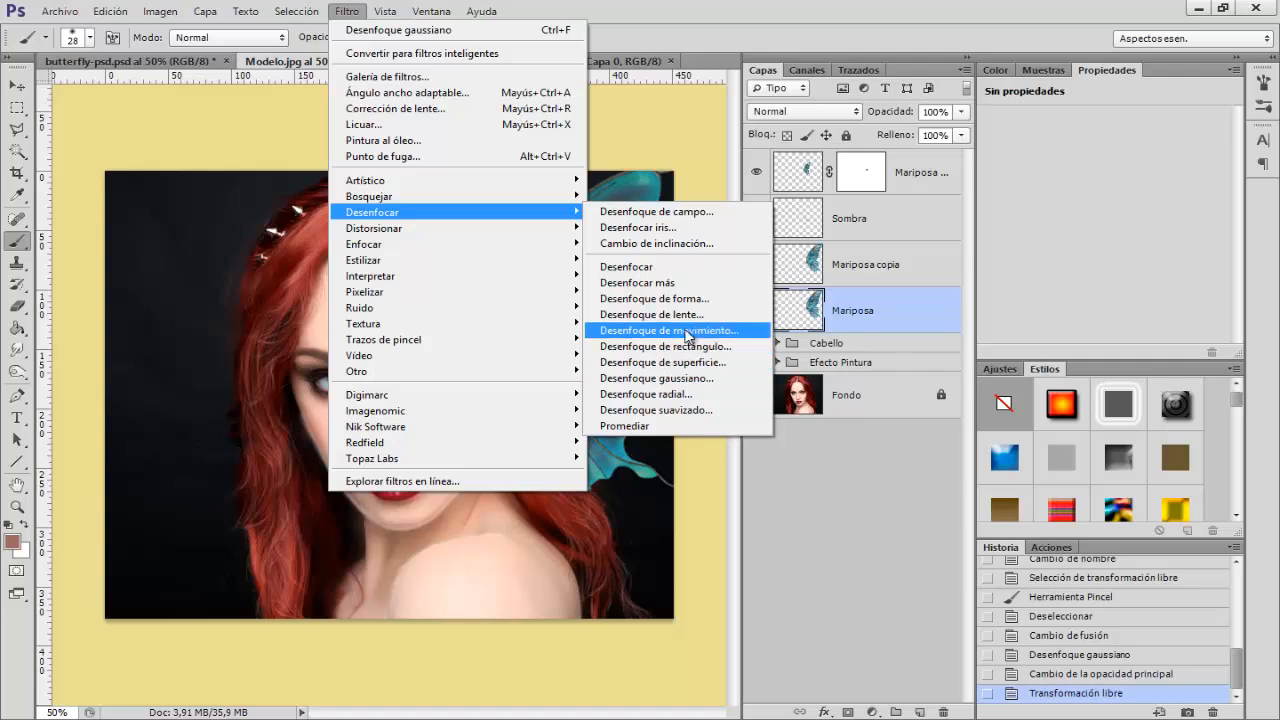
{"action": "left_click", "coordinate": [687, 335]}
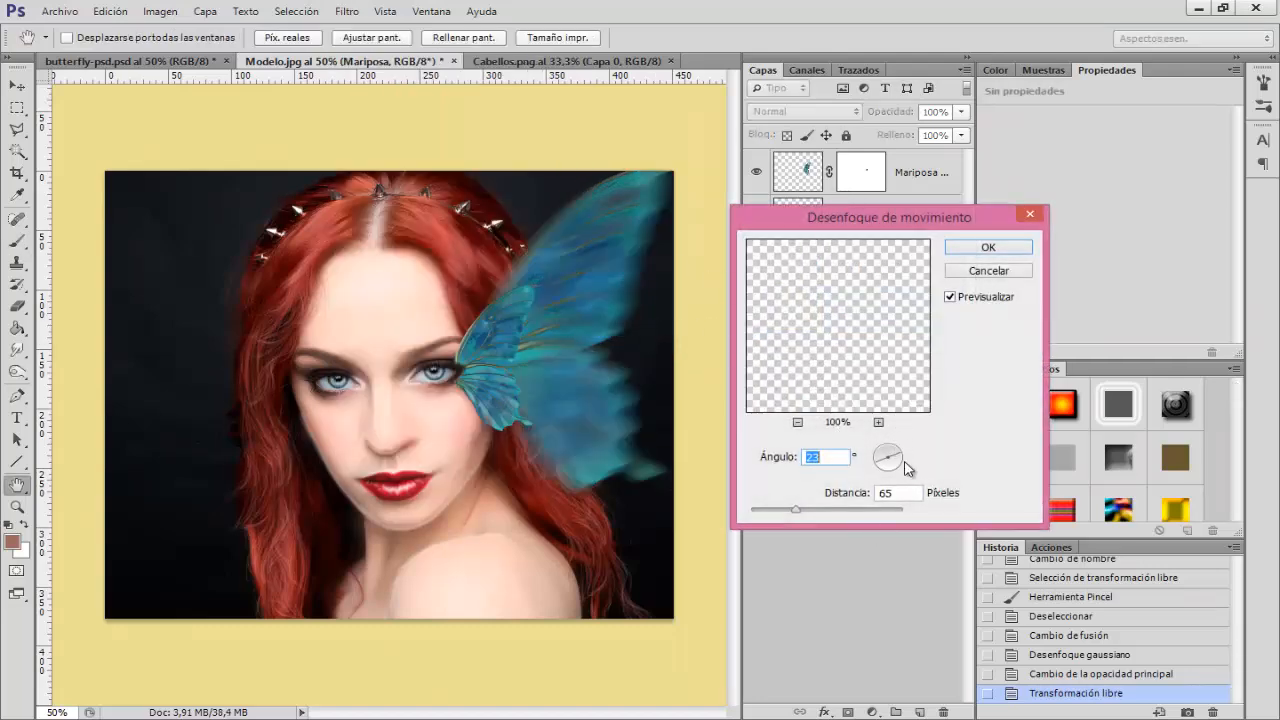
{"action": "left_click_drag", "start_coordinate": [797, 513], "coordinate": [851, 513]}
{"action": "key", "text": "Up"}
{"action": "key", "text": "Up"}
{"action": "key", "text": "Up"}
{"action": "key", "text": "Up"}
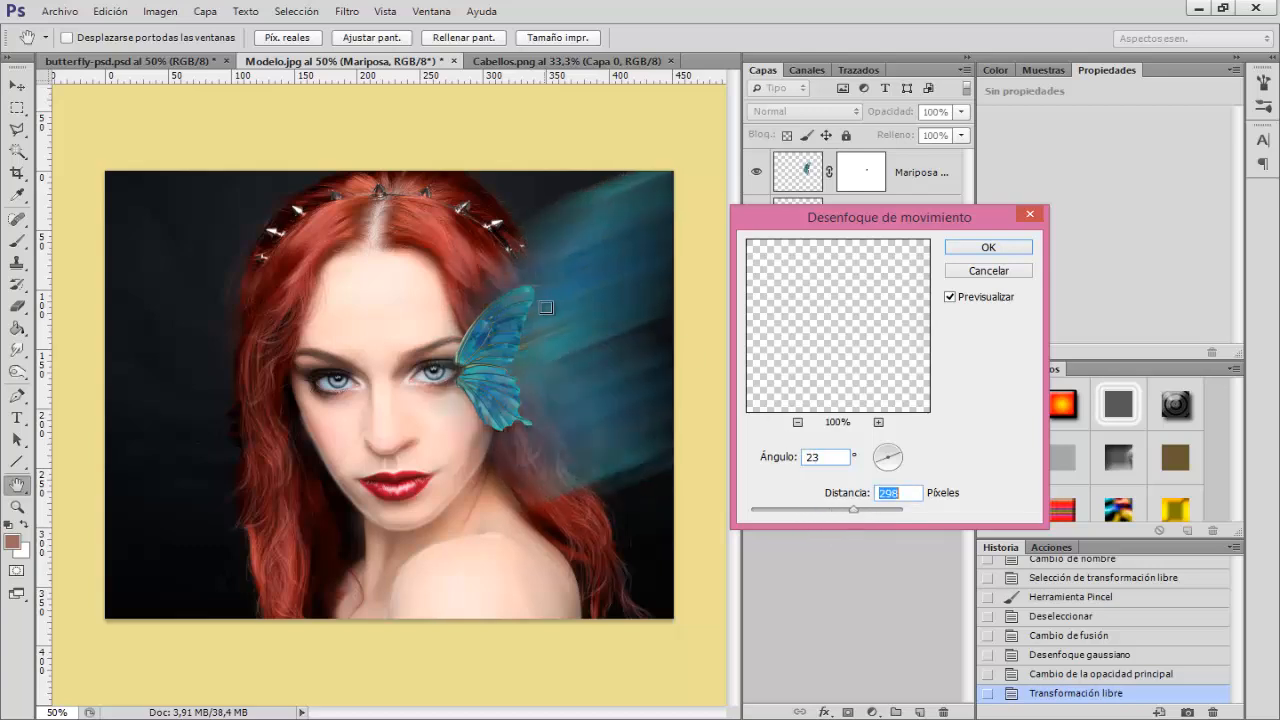
{"action": "left_click", "coordinate": [867, 513]}
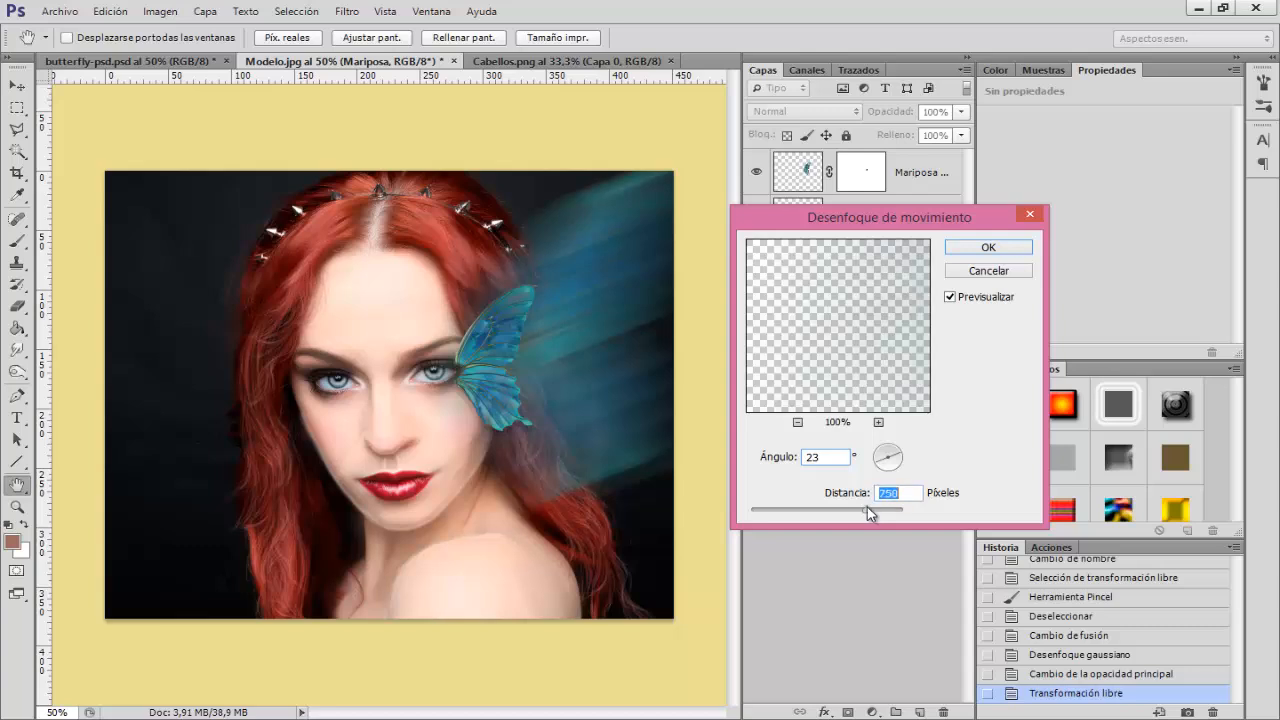
{"action": "left_click", "coordinate": [860, 513]}
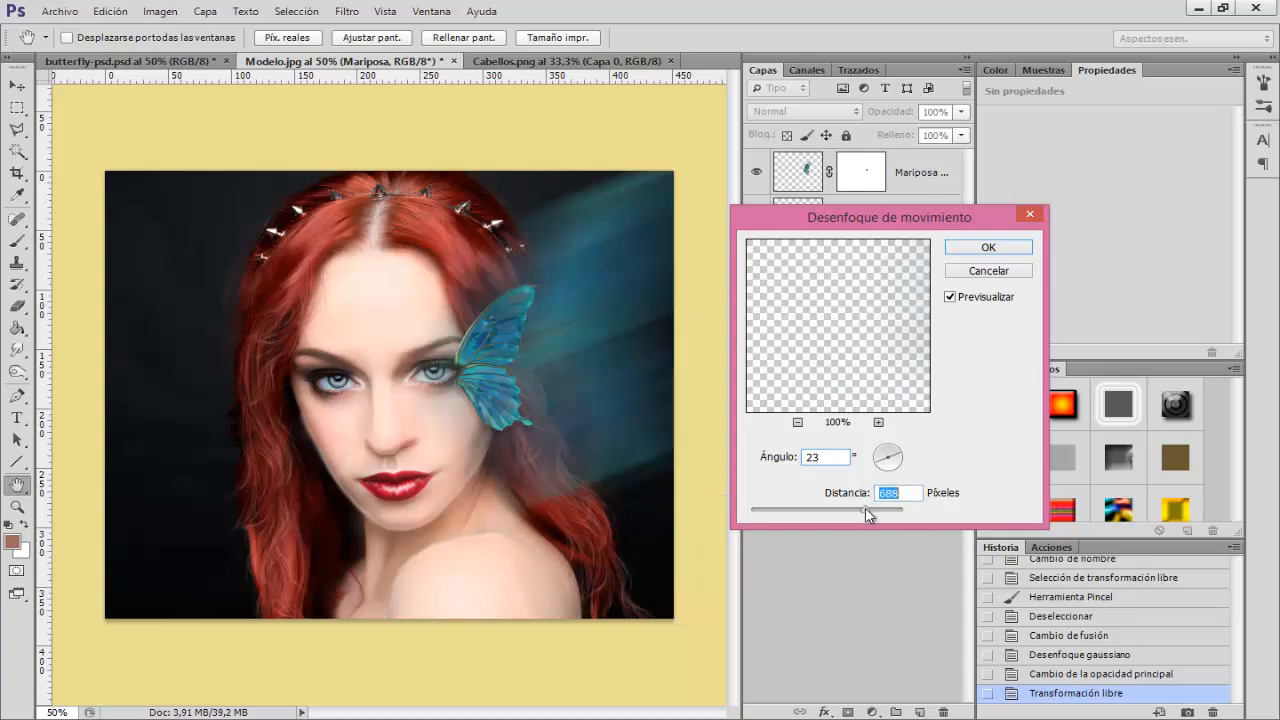
{"action": "left_click_drag", "start_coordinate": [862, 516], "coordinate": [857, 517]}
{"action": "left_click", "coordinate": [986, 249]}
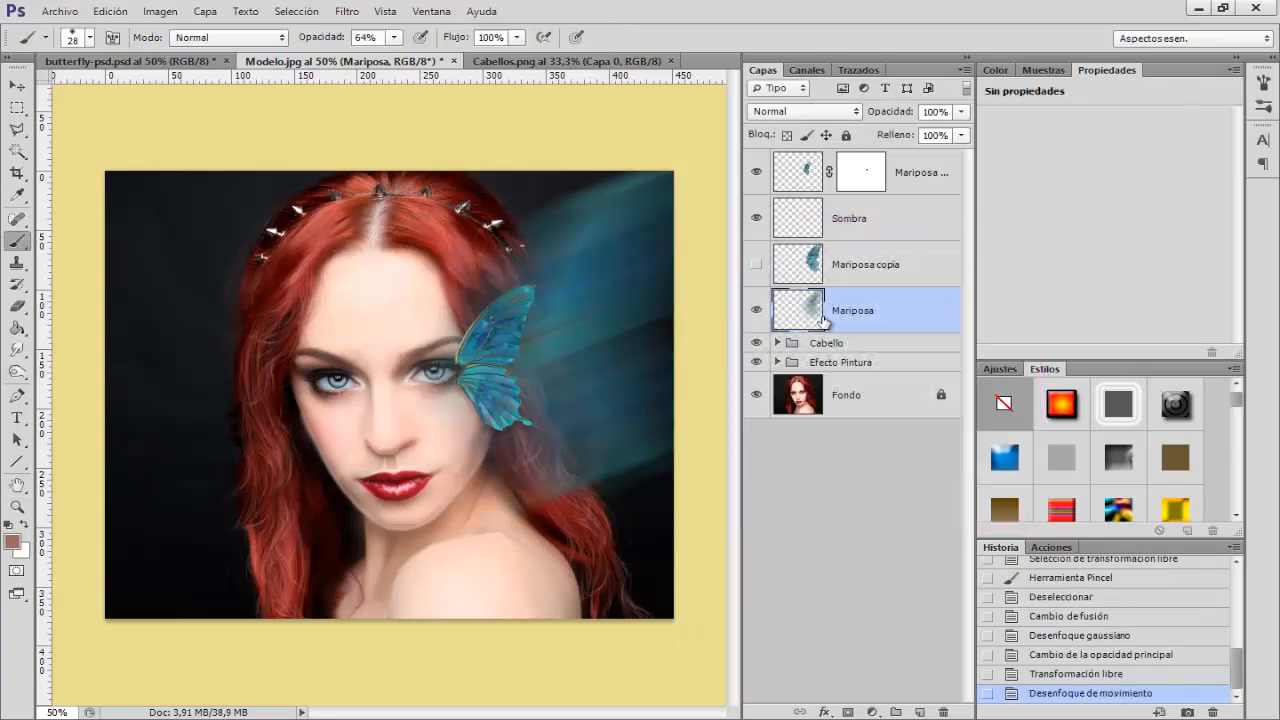
Set the blurred Mariposa layer's blend mode to Screen (Trama) and move the blurred wing slightly upward
{"action": "left_click", "coordinate": [810, 112]}
{"action": "left_click", "coordinate": [820, 280]}
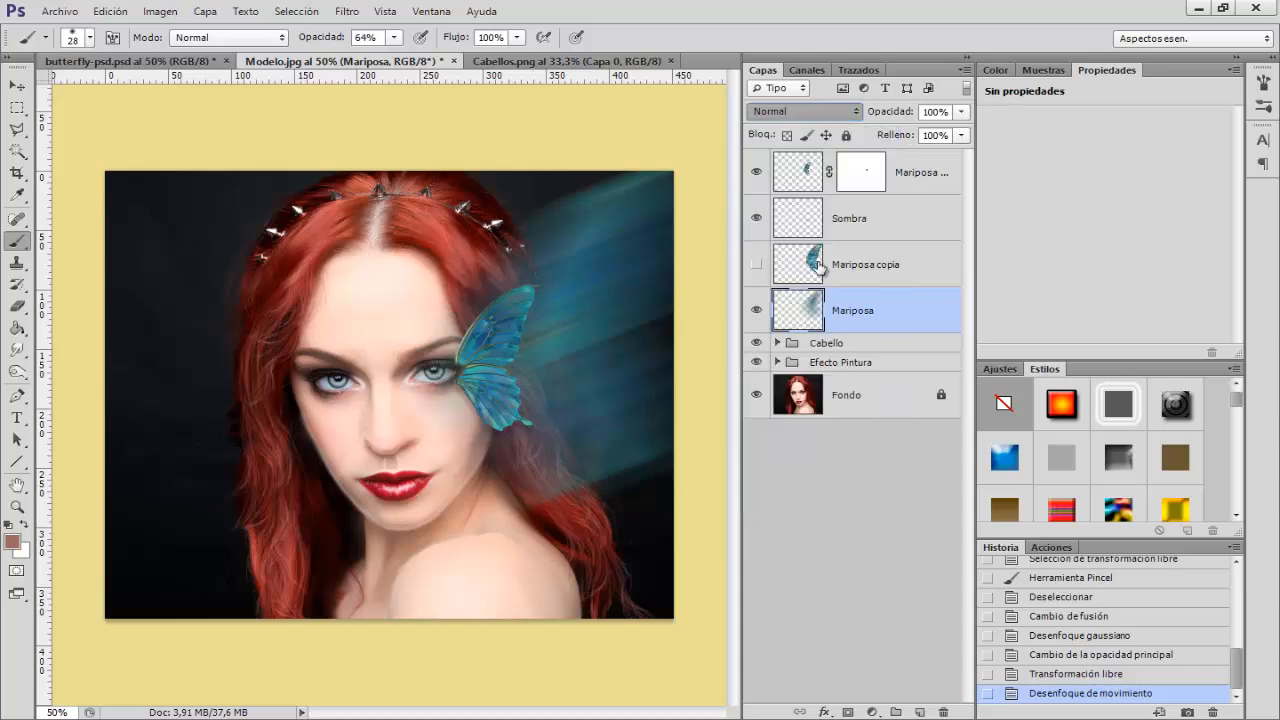
{"action": "left_click", "coordinate": [17, 85]}
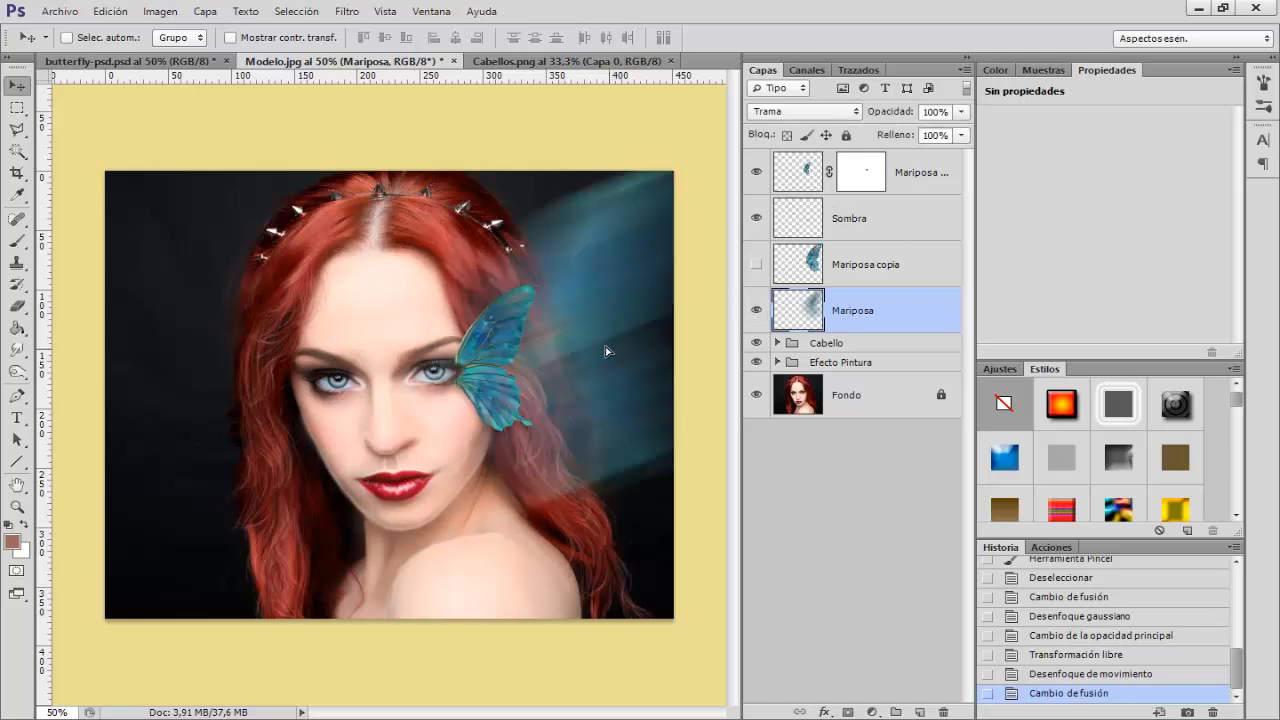
{"action": "mouse_move", "coordinate": [604, 344]}
{"action": "left_mouse_down"}
{"action": "mouse_move", "coordinate": [564, 338]}
{"action": "mouse_move", "coordinate": [606, 340]}
{"action": "left_mouse_up"}
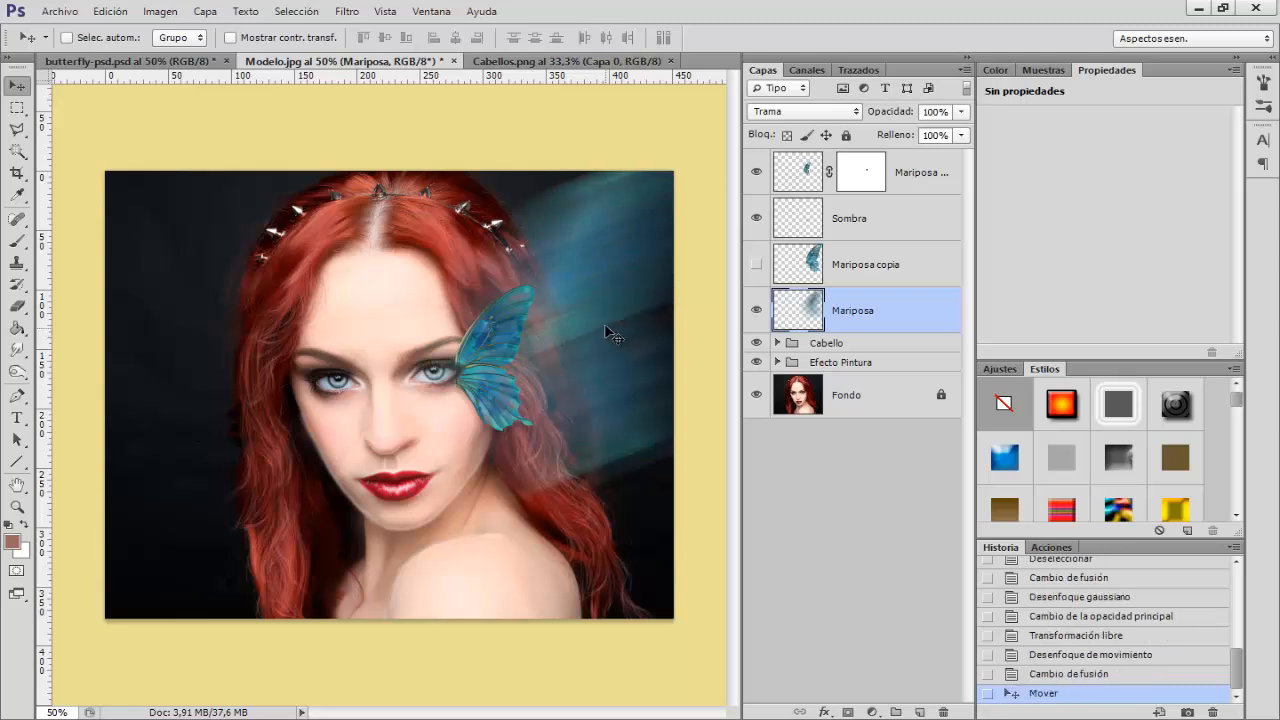
Show the Mariposa copia layer, hide Mariposa, and give Mariposa copia a layer mask inverted to black
{"action": "left_click", "coordinate": [873, 273]}
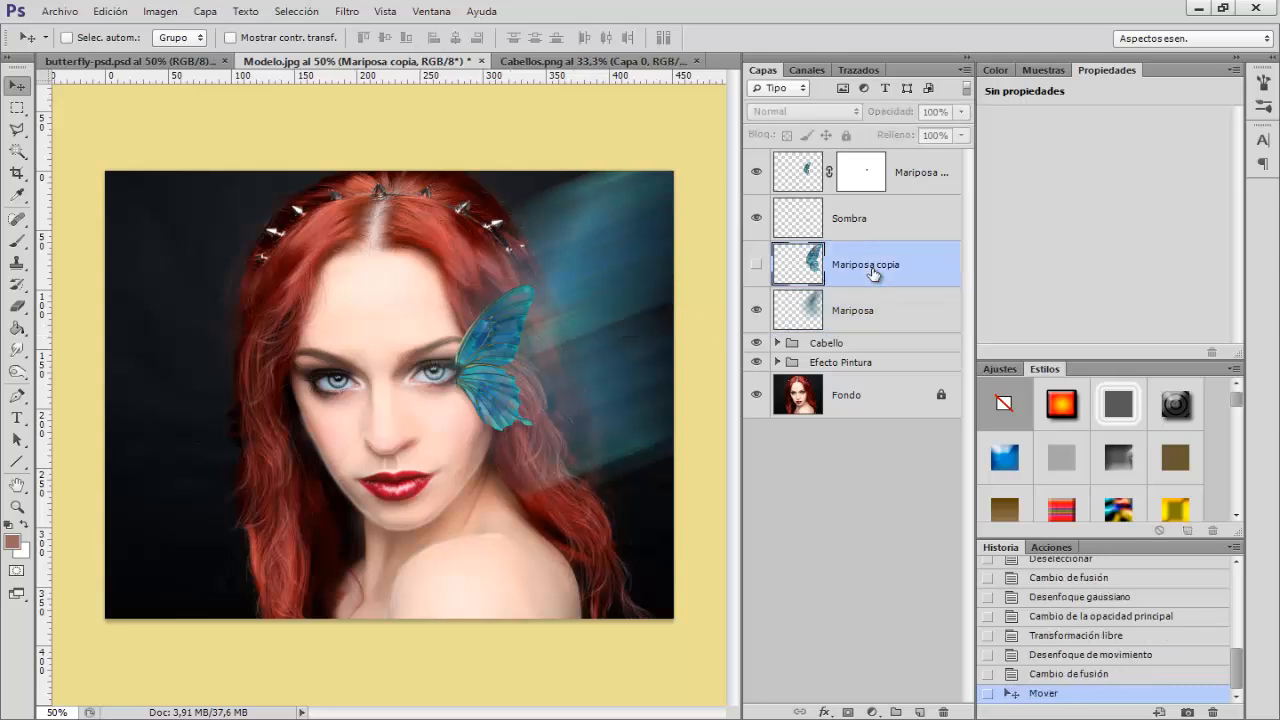
{"action": "left_click", "coordinate": [758, 266]}
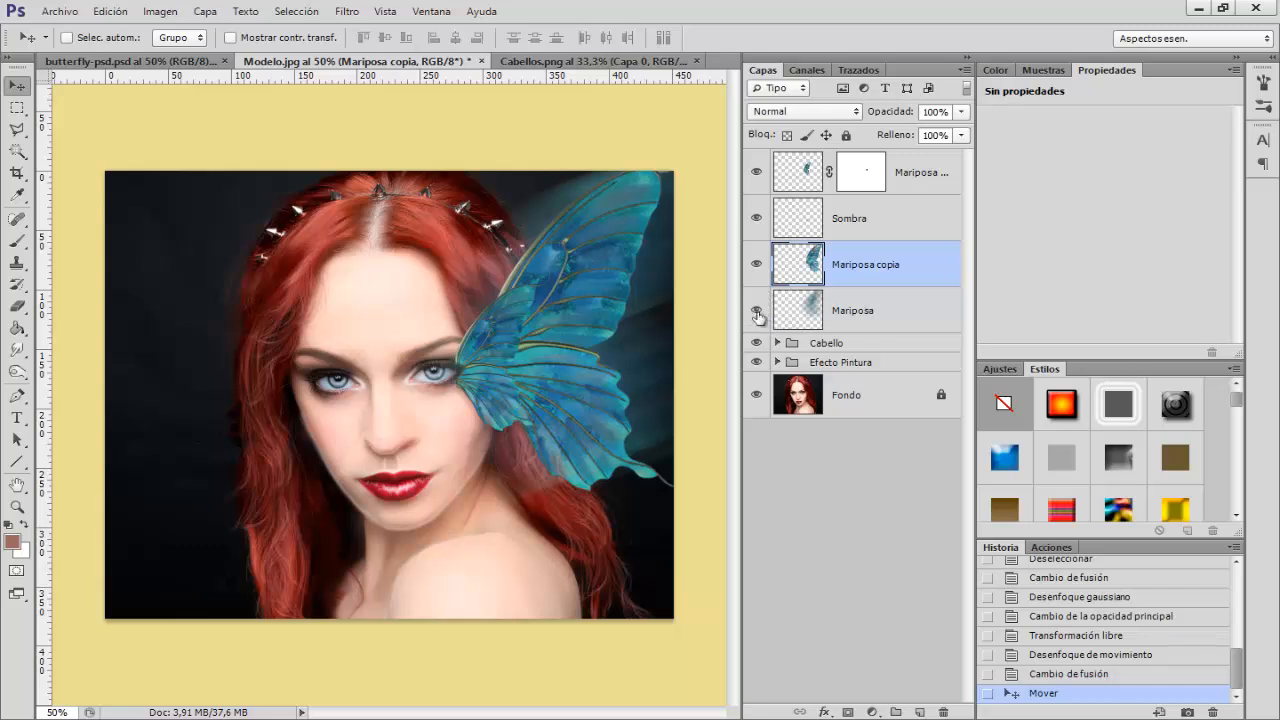
{"action": "left_click", "coordinate": [757, 311]}
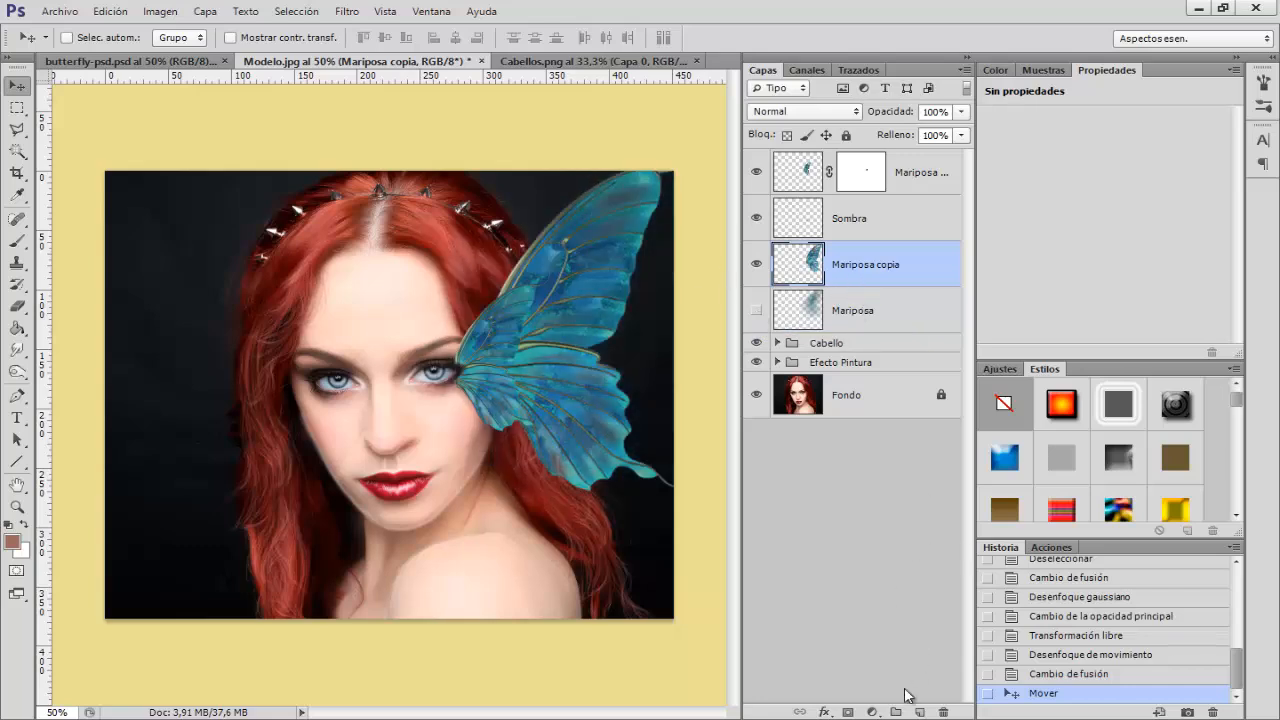
{"action": "left_click", "coordinate": [847, 712]}
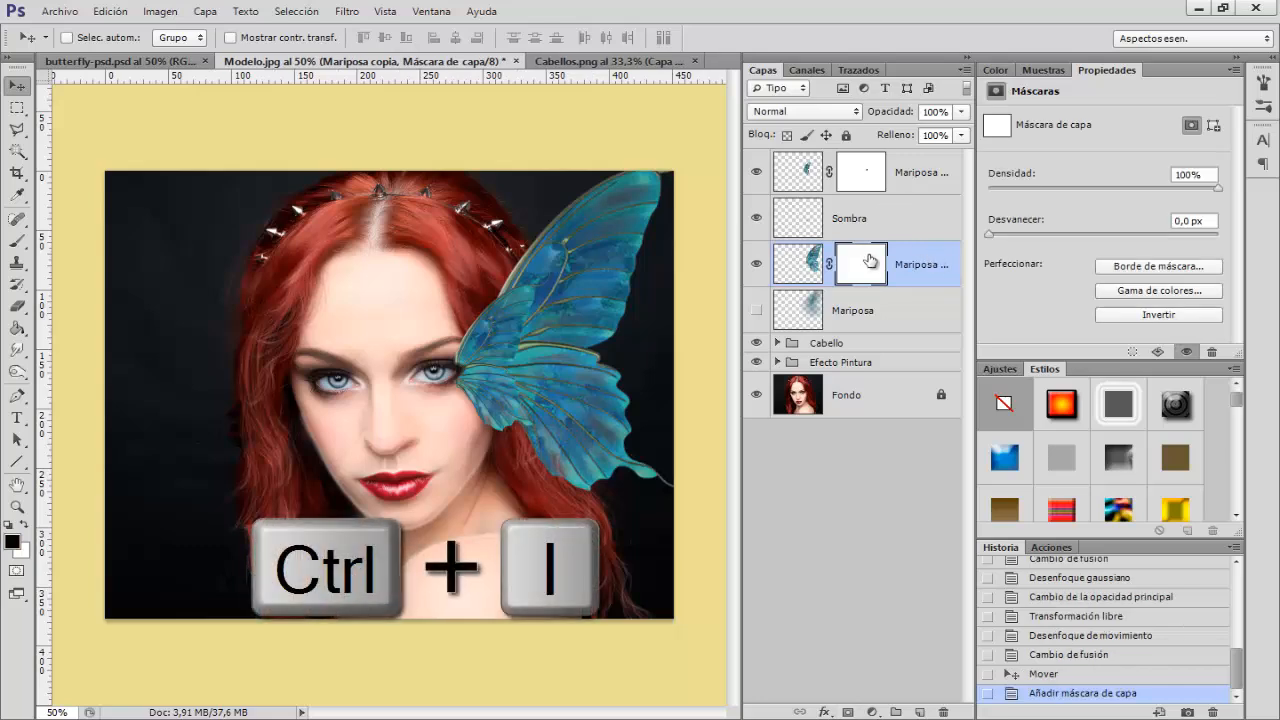
{"action": "key", "text": "ctrl+i"}
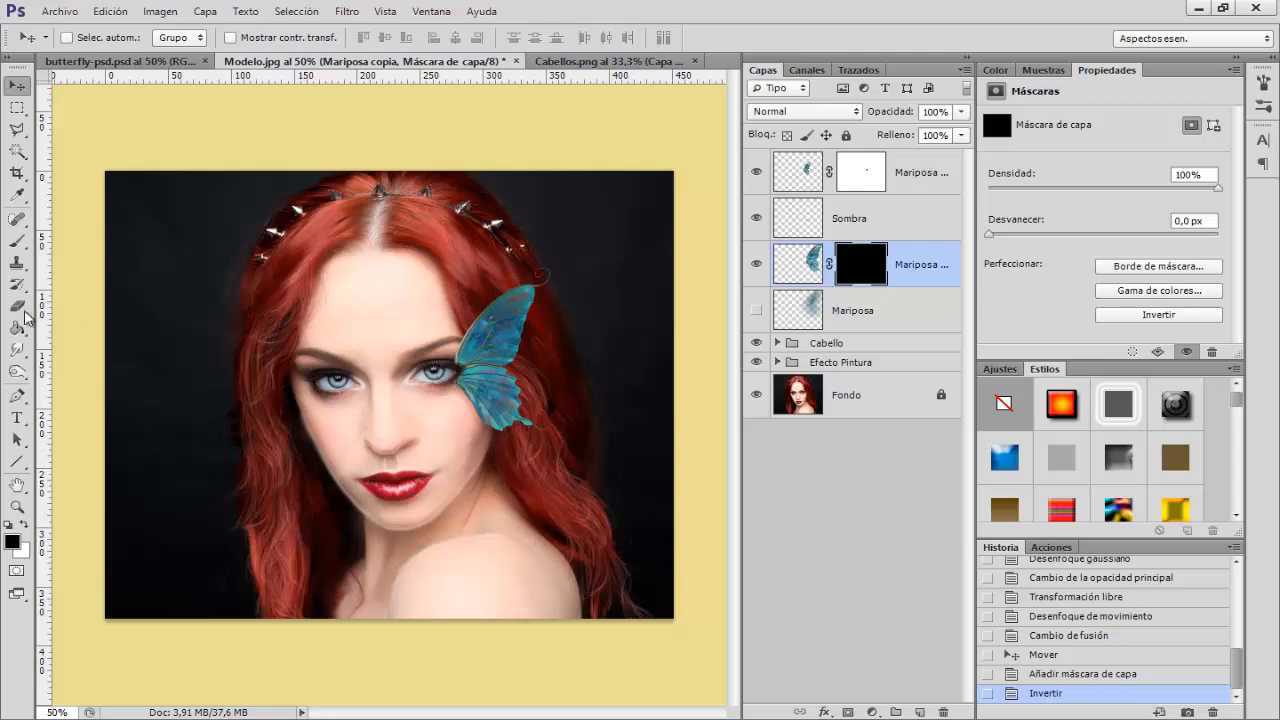
Set up a brush with white as the foreground colour and a tip spacing (Espaciado) of 269%
{"action": "left_click_drag", "start_coordinate": [17, 240], "coordinate": [110, 243]}
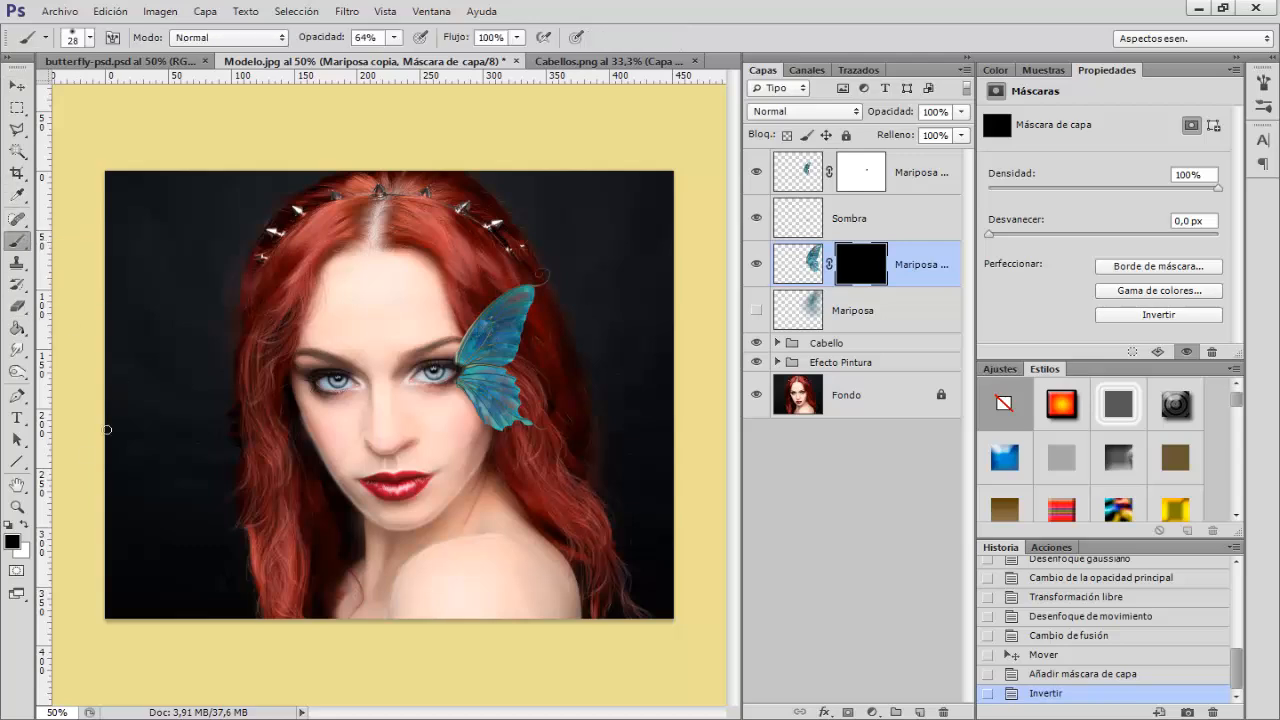
{"action": "left_click", "coordinate": [25, 524]}
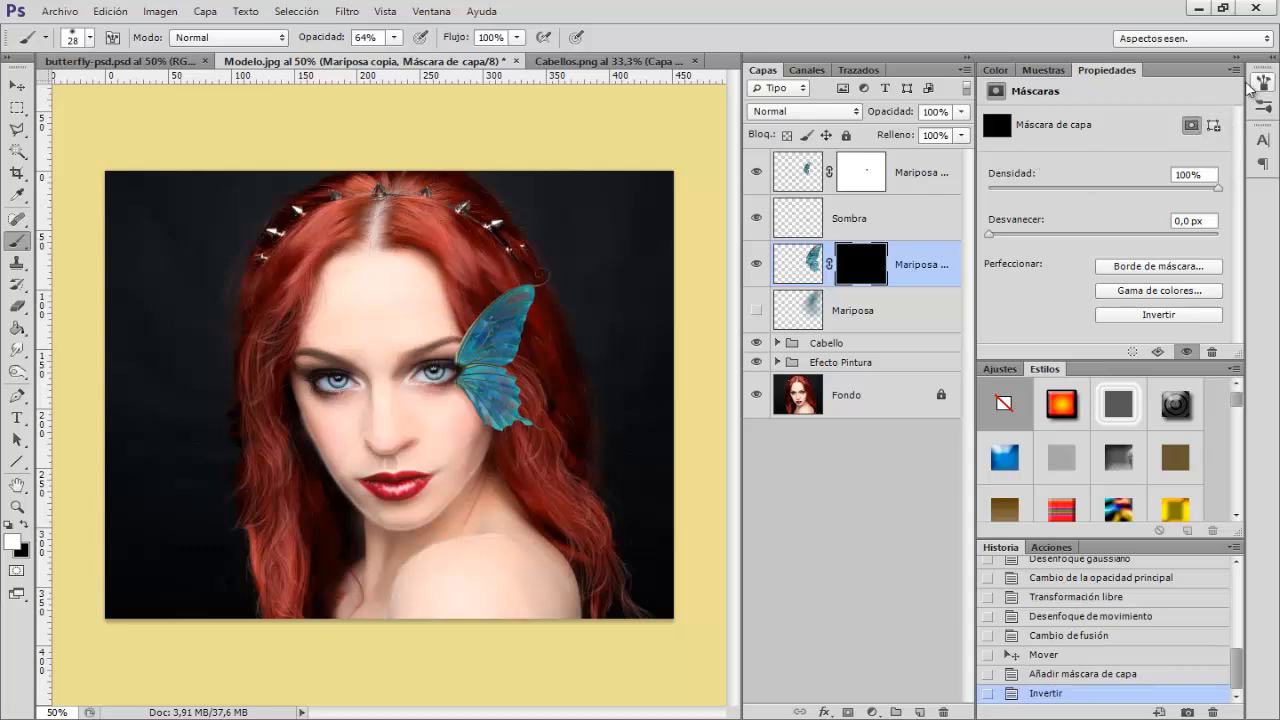
{"action": "left_click", "coordinate": [428, 12]}
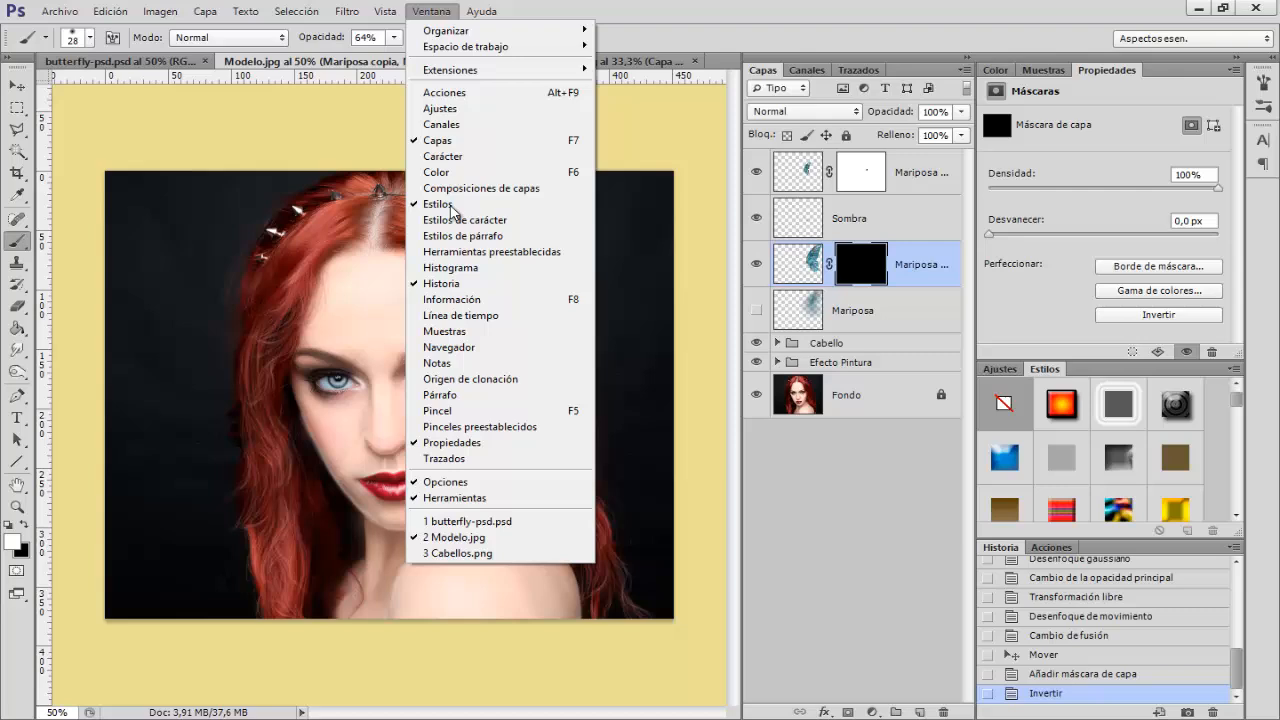
{"action": "left_click", "coordinate": [438, 410]}
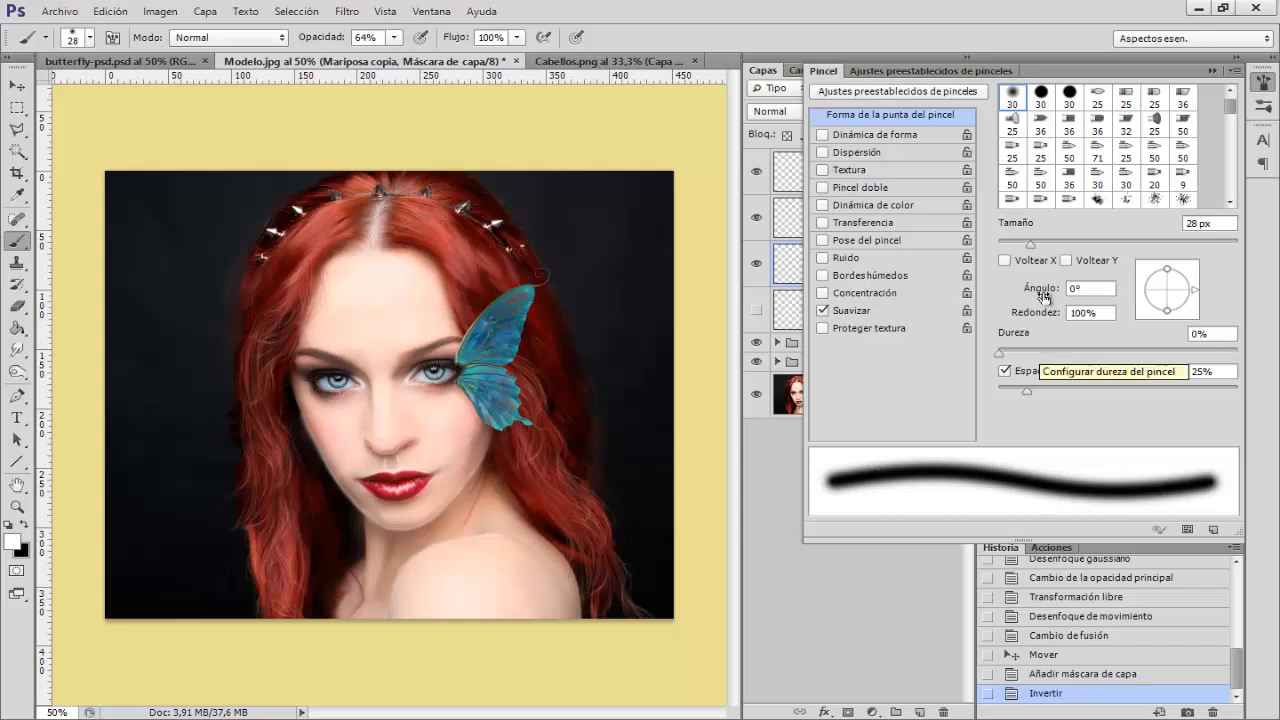
{"action": "left_click_drag", "start_coordinate": [1033, 395], "coordinate": [1187, 395]}
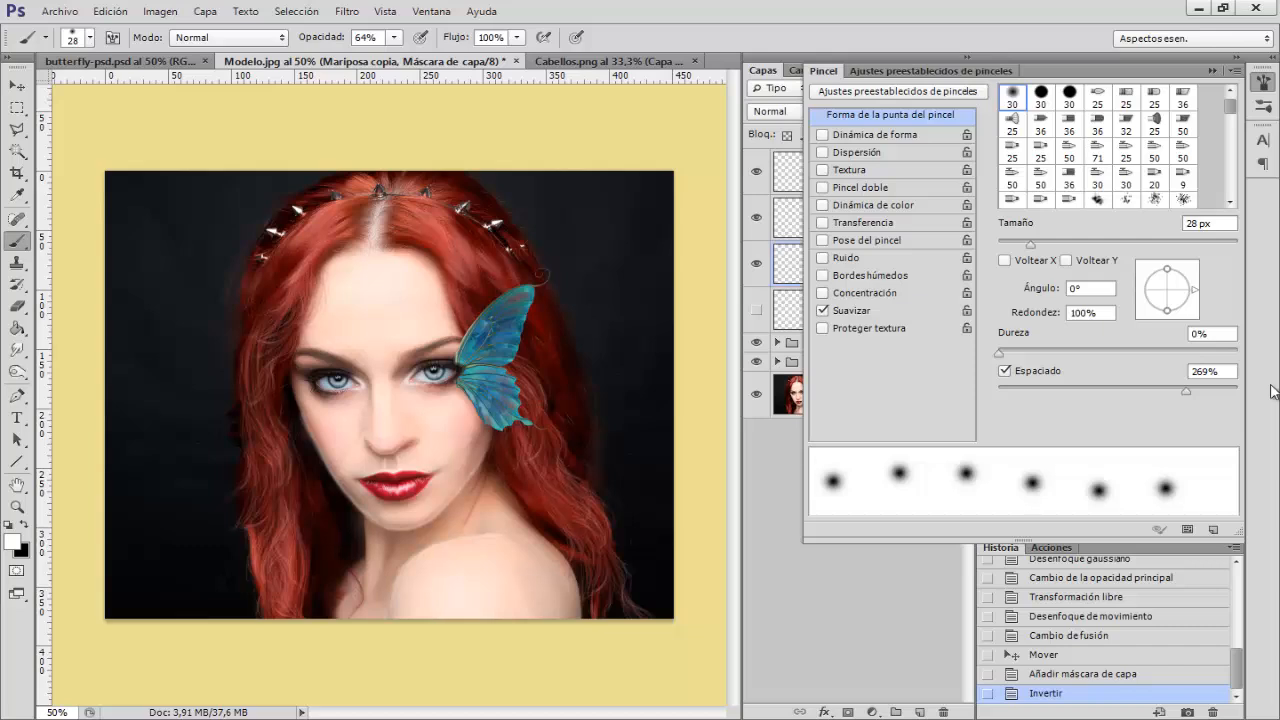
Enable Shape Dynamics (Dinámica de forma) and Scattering (Dispersión) for the brush, with scattering set to 796%
{"action": "left_click", "coordinate": [881, 136]}
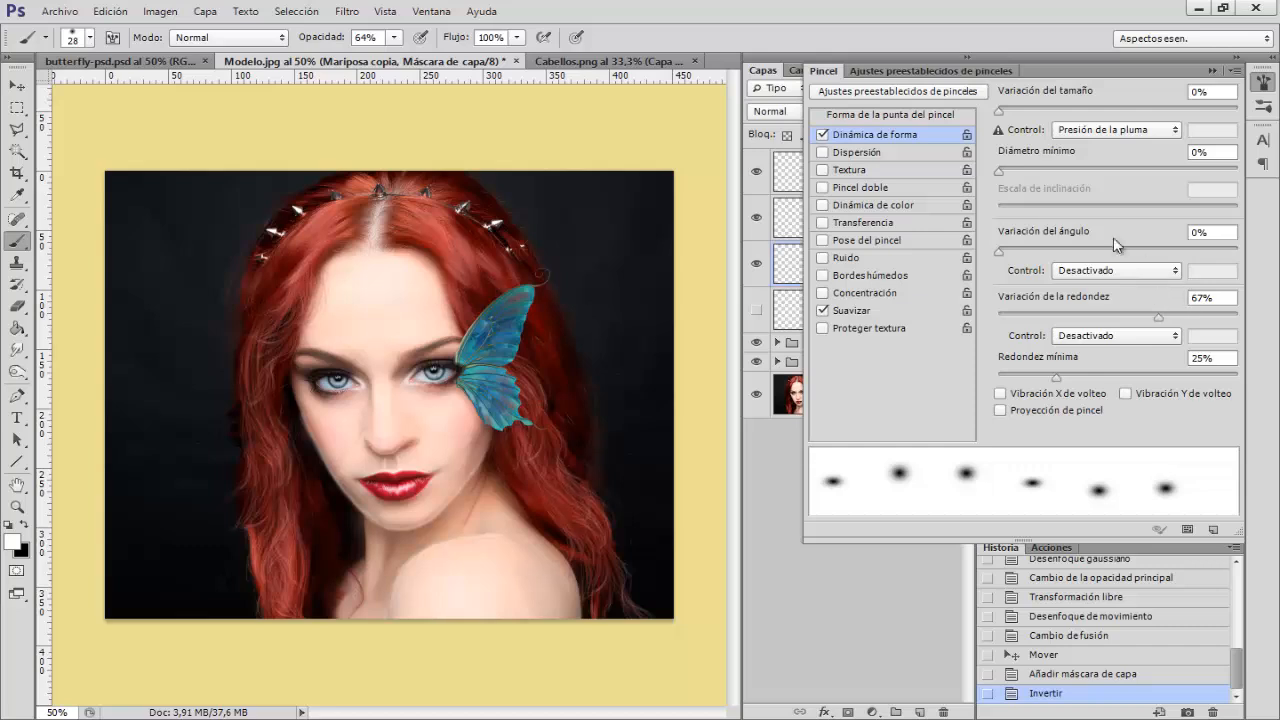
{"action": "left_click", "coordinate": [880, 152]}
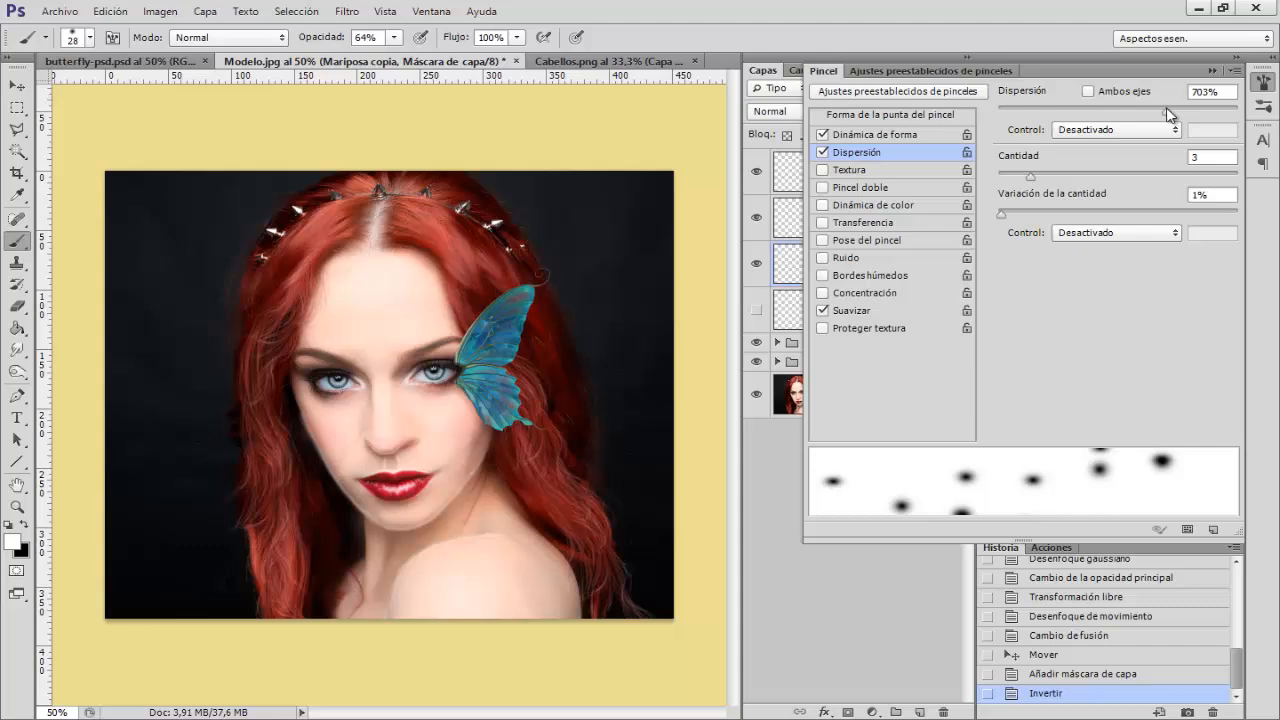
{"action": "mouse_move", "coordinate": [1167, 108]}
{"action": "left_mouse_down"}
{"action": "mouse_move", "coordinate": [1199, 108]}
{"action": "mouse_move", "coordinate": [1187, 107]}
{"action": "left_mouse_up"}
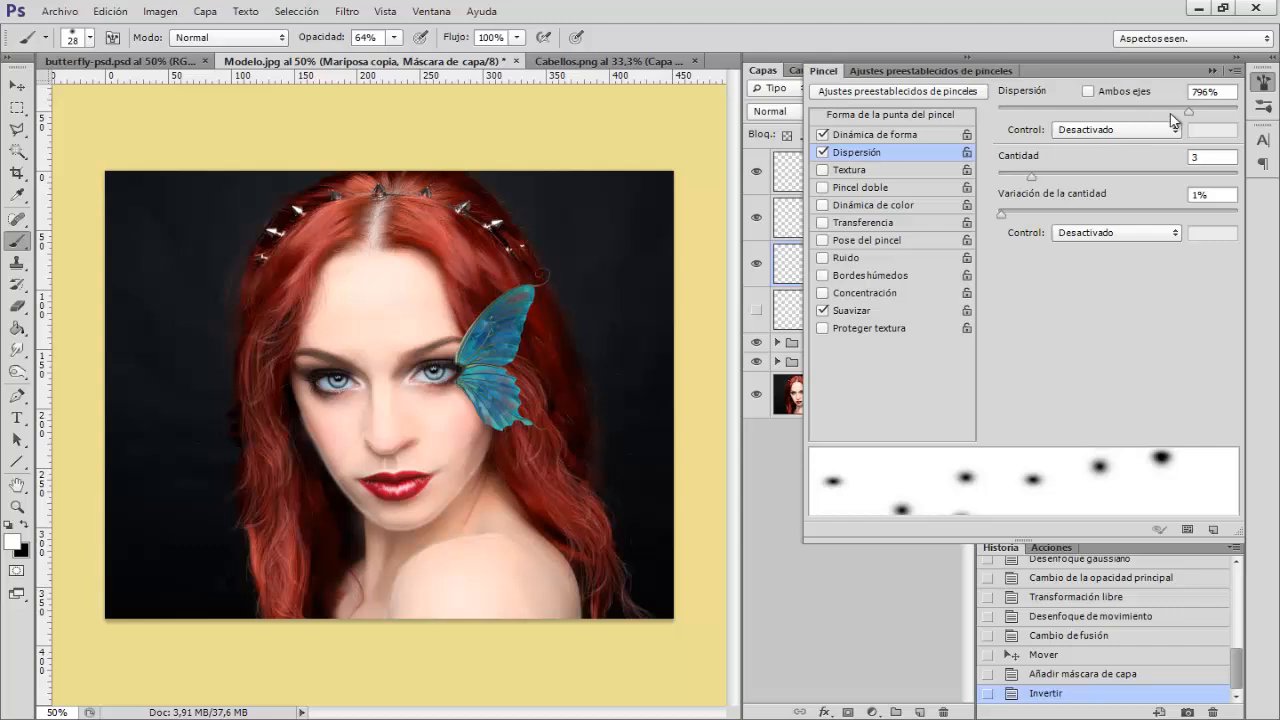
{"action": "left_click", "coordinate": [1264, 84]}
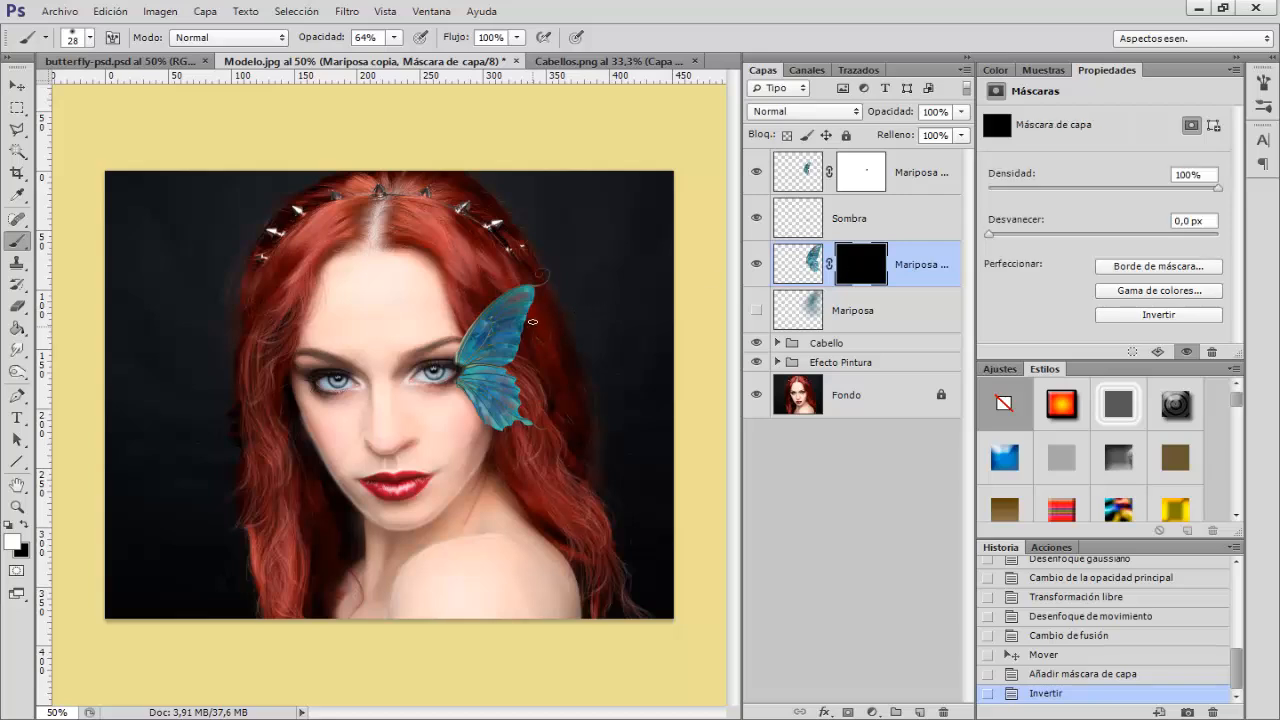
Paint scattered flecks beside the small wing on Mariposa copia's mask, and compare with the mask disabled and re-enabled
{"action": "mouse_move", "coordinate": [574, 302]}
{"action": "left_mouse_down"}
{"action": "mouse_move", "coordinate": [618, 270]}
{"action": "mouse_move", "coordinate": [594, 303]}
{"action": "left_mouse_up"}
{"action": "mouse_move", "coordinate": [565, 380]}
{"action": "left_mouse_down"}
{"action": "mouse_move", "coordinate": [644, 389]}
{"action": "mouse_move", "coordinate": [702, 332]}
{"action": "left_mouse_up"}
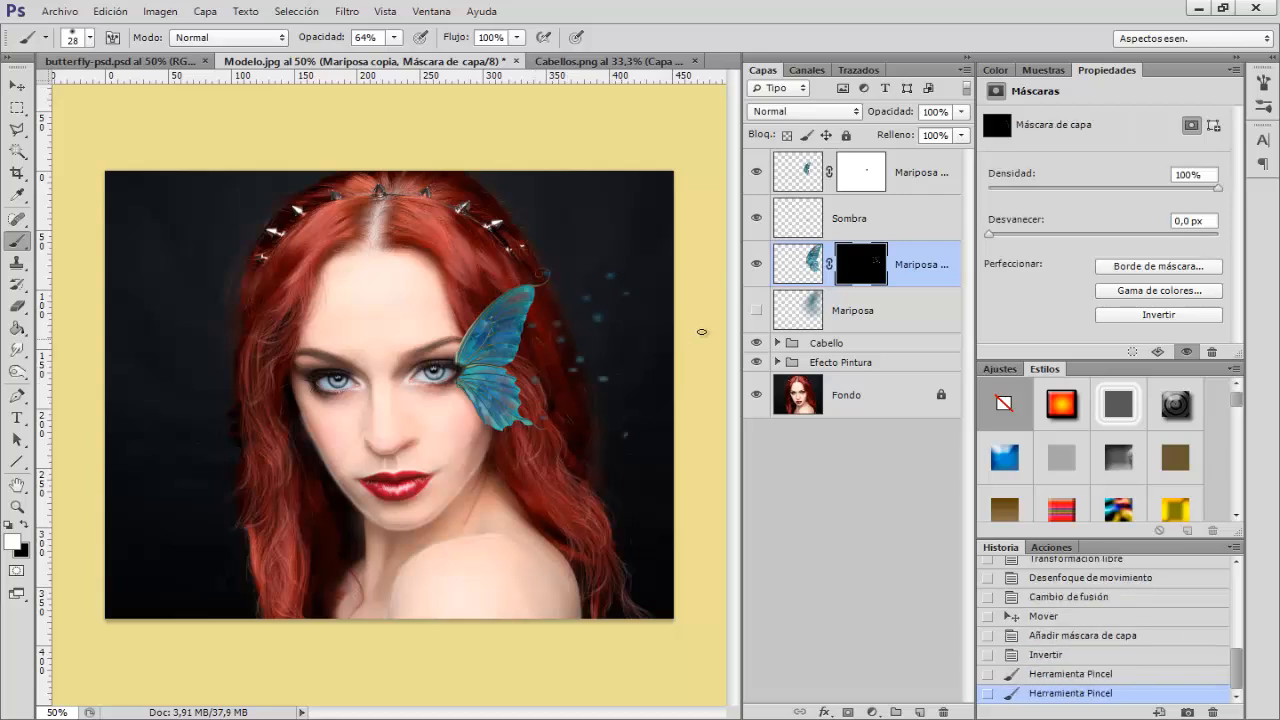
{"action": "right_click", "coordinate": [864, 264]}
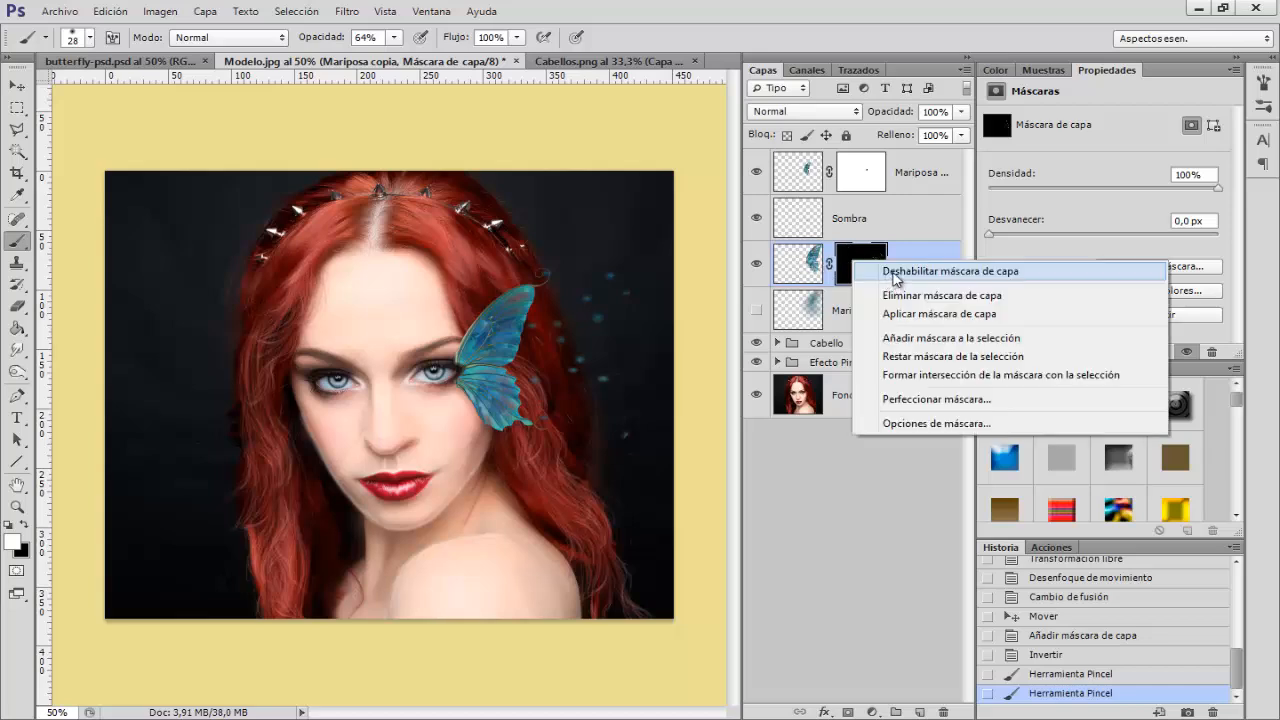
{"action": "left_click", "coordinate": [895, 271]}
{"action": "right_click", "coordinate": [870, 274]}
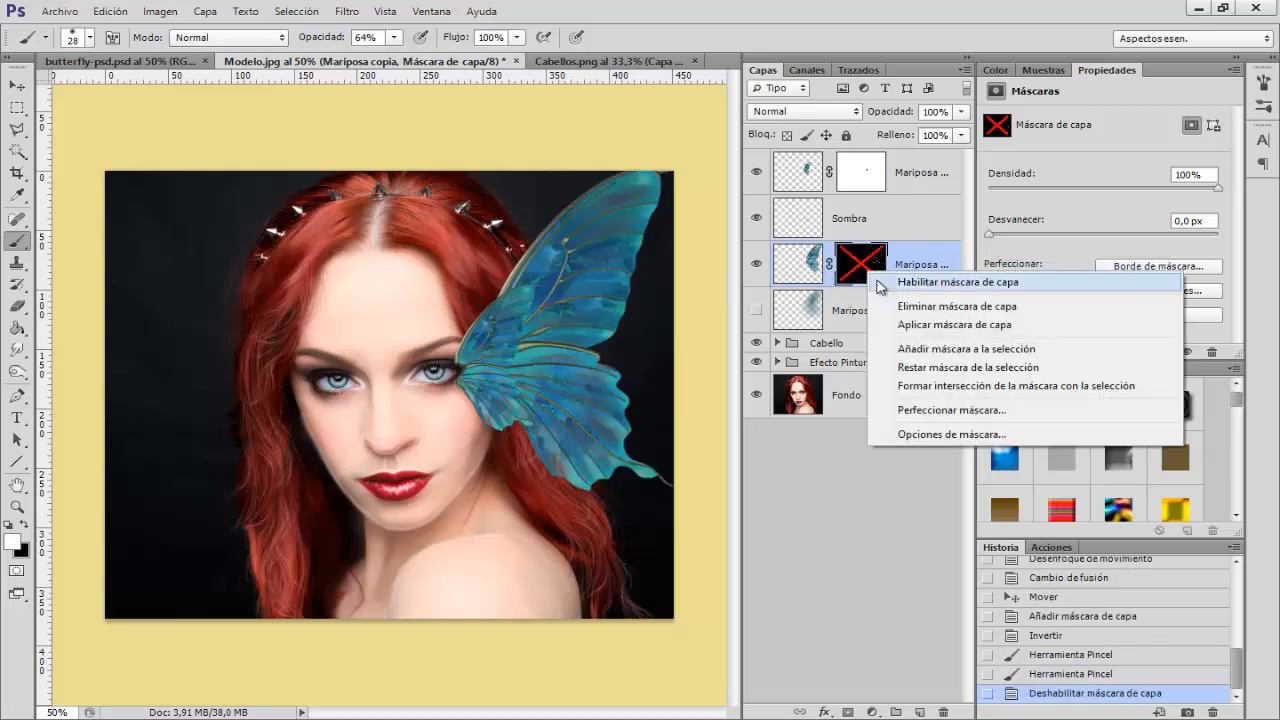
{"action": "left_click", "coordinate": [910, 280]}
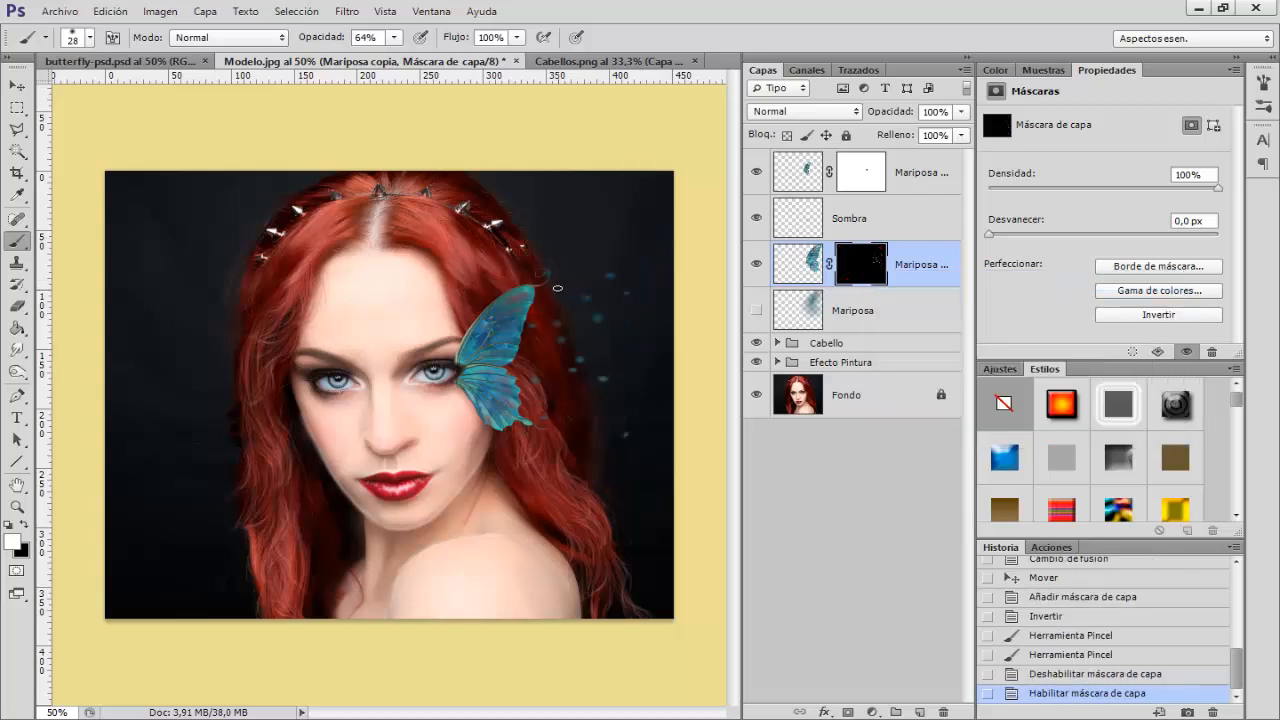
Paint more scattered white flecks on Mariposa copia's mask above, below and along the outer edge of the small wing
{"action": "left_click", "coordinate": [587, 258]}
{"action": "left_click", "coordinate": [554, 377]}
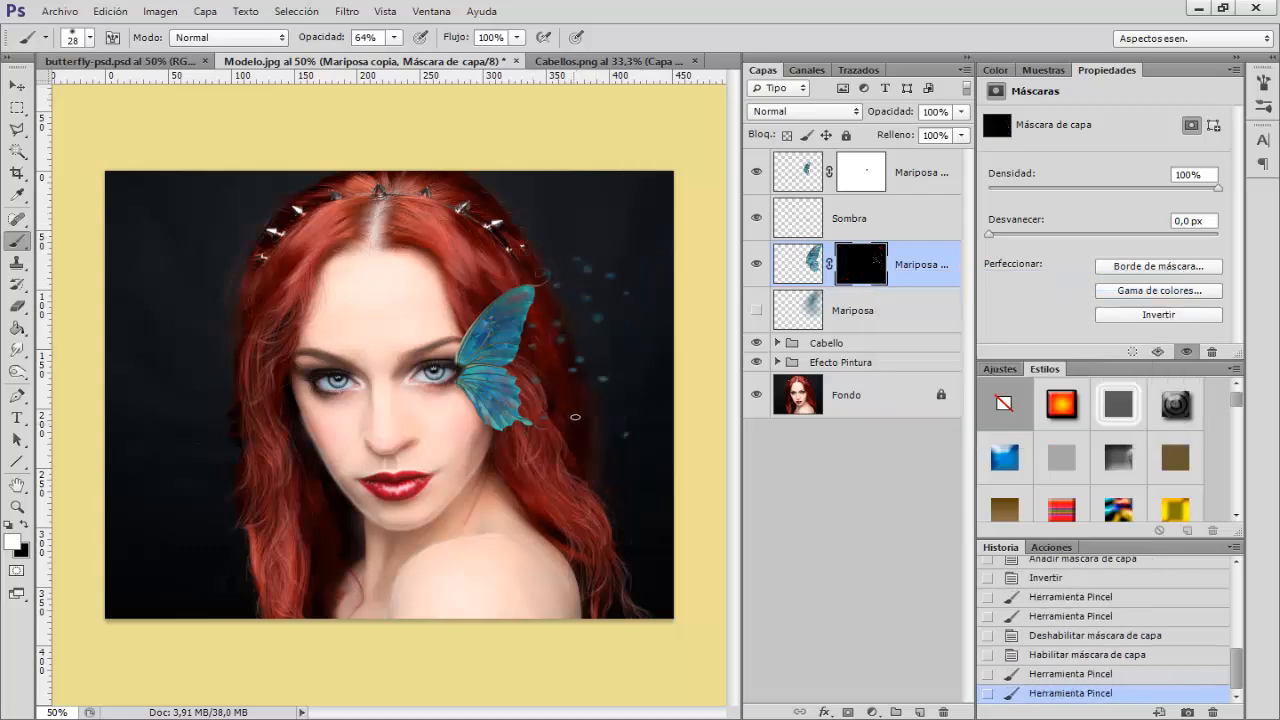
{"action": "mouse_move", "coordinate": [578, 419]}
{"action": "left_mouse_down"}
{"action": "mouse_move", "coordinate": [599, 460]}
{"action": "mouse_move", "coordinate": [603, 414]}
{"action": "left_mouse_up"}
{"action": "left_click", "coordinate": [652, 323]}
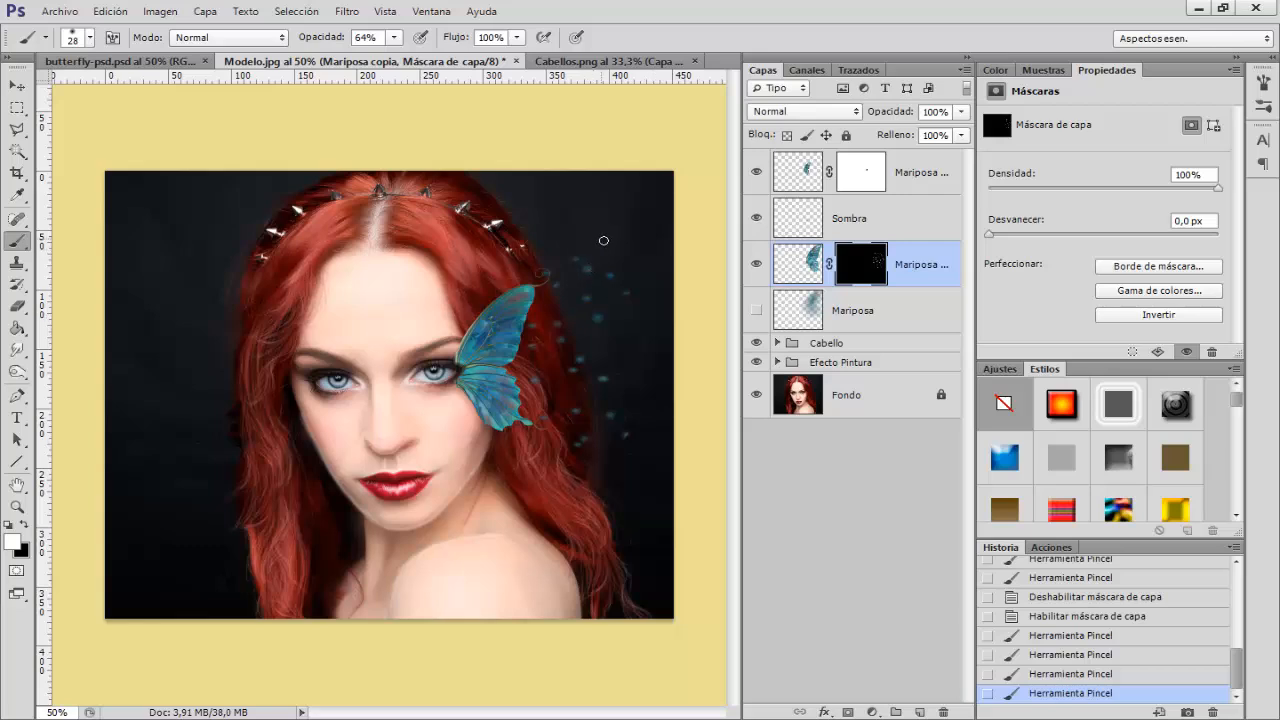
{"action": "left_click", "coordinate": [598, 192]}
{"action": "left_click_drag", "start_coordinate": [559, 233], "coordinate": [580, 189]}
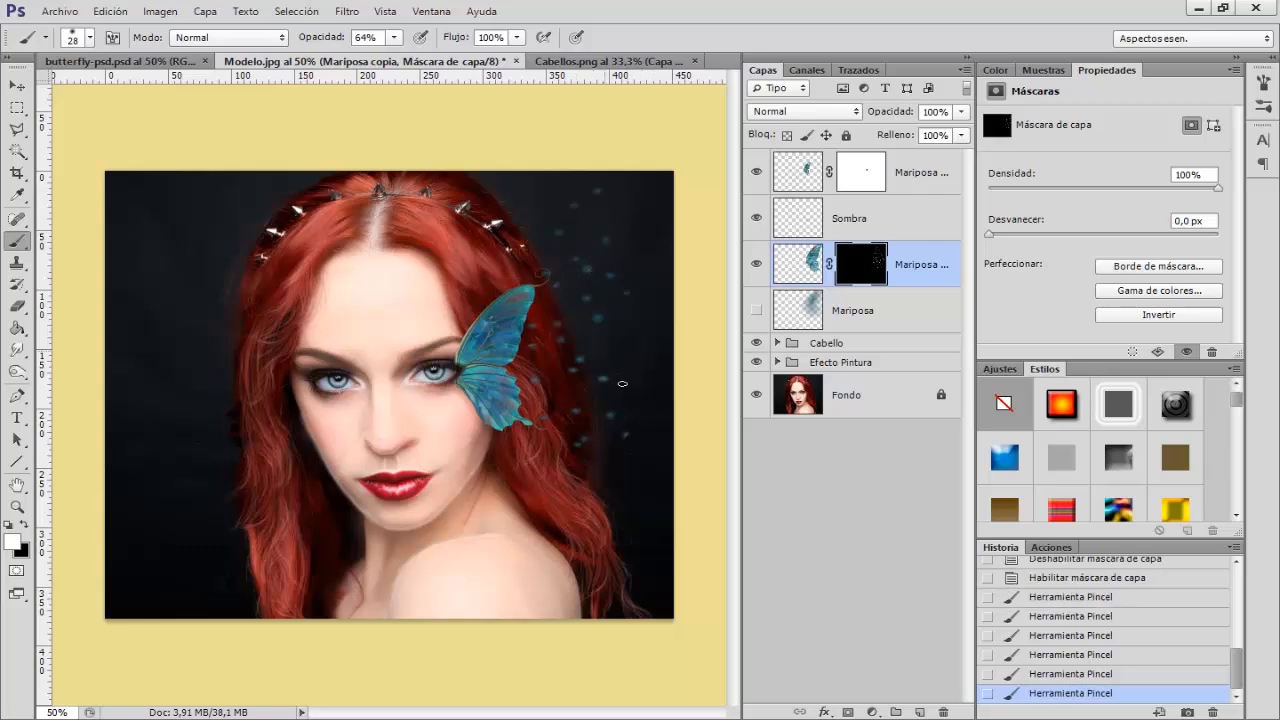
{"action": "left_click_drag", "start_coordinate": [613, 464], "coordinate": [638, 485]}
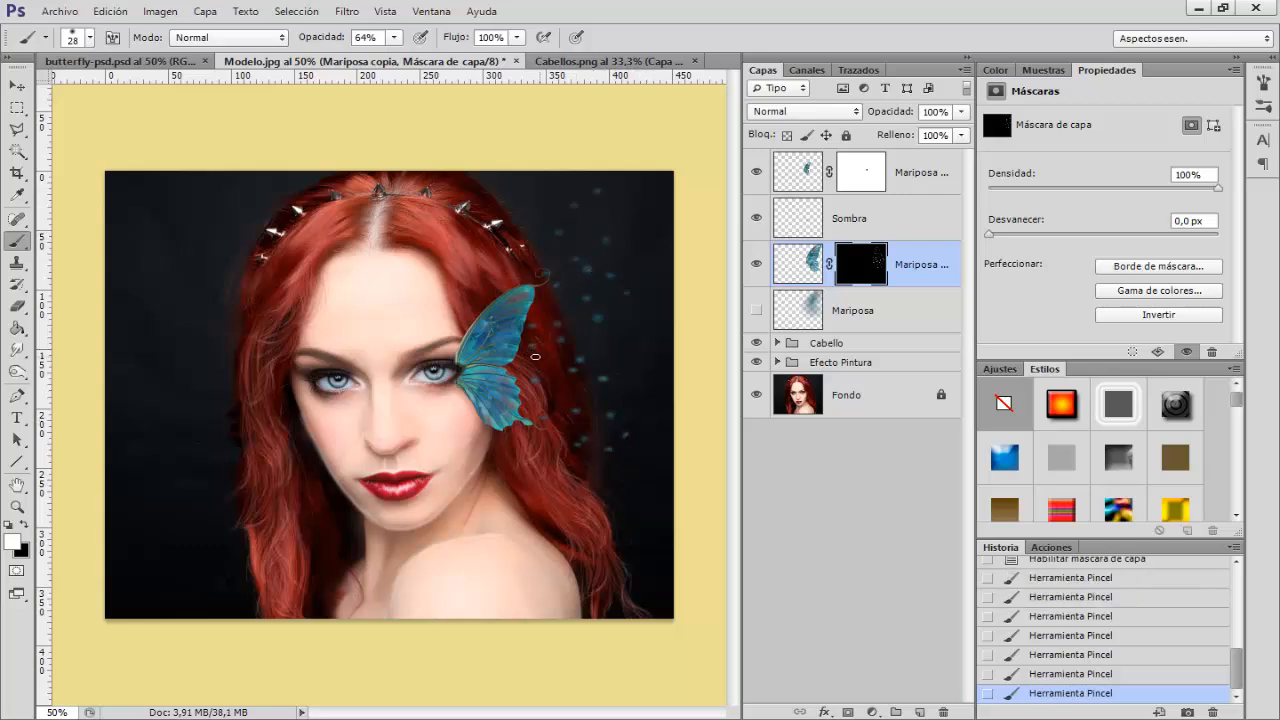
{"action": "left_click_drag", "start_coordinate": [535, 356], "coordinate": [538, 373]}
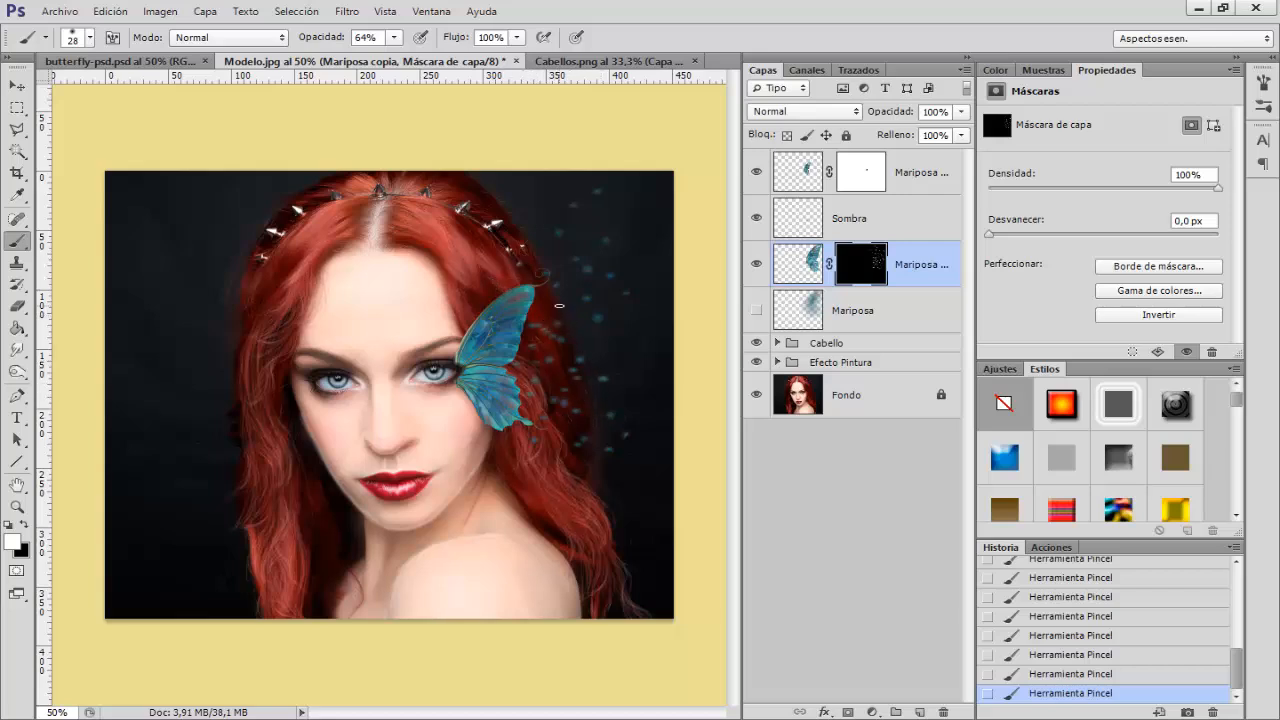
Set the brush opacity to 100% and target the layer mask of Mariposa copia
{"action": "left_click", "coordinate": [808, 272]}
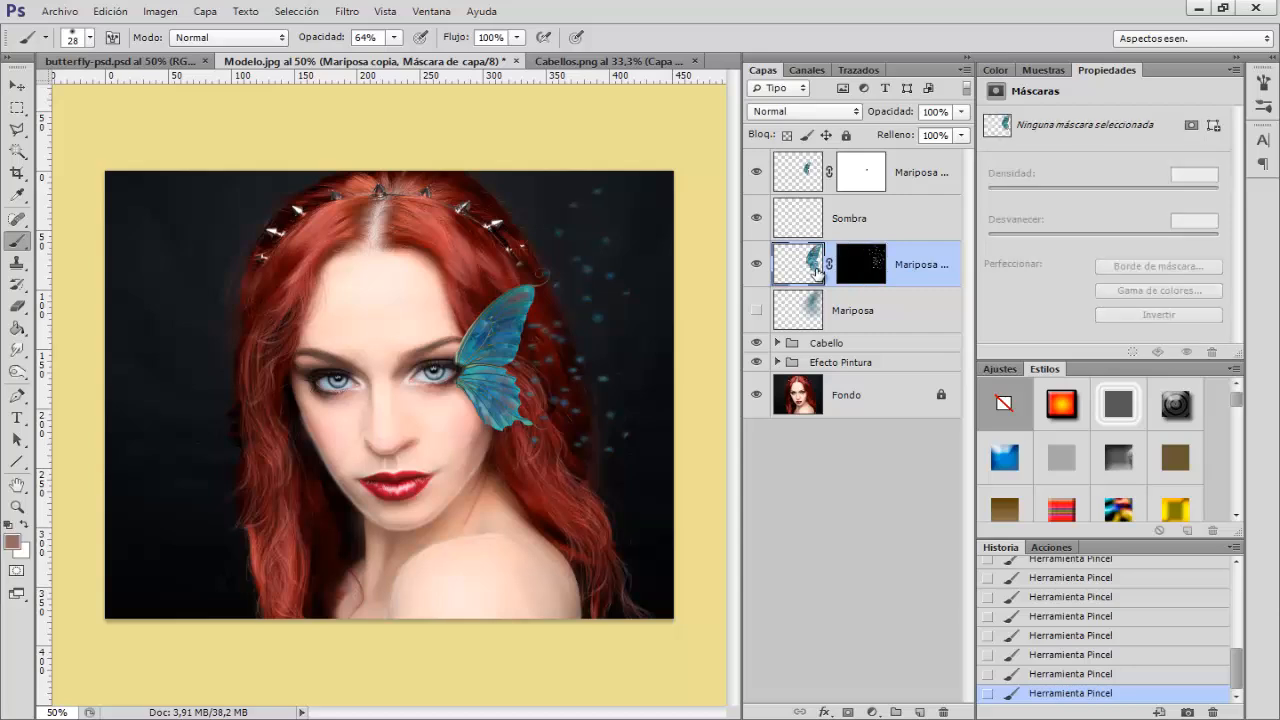
{"action": "left_click_drag", "start_coordinate": [320, 41], "coordinate": [442, 43]}
{"action": "left_click", "coordinate": [861, 260]}
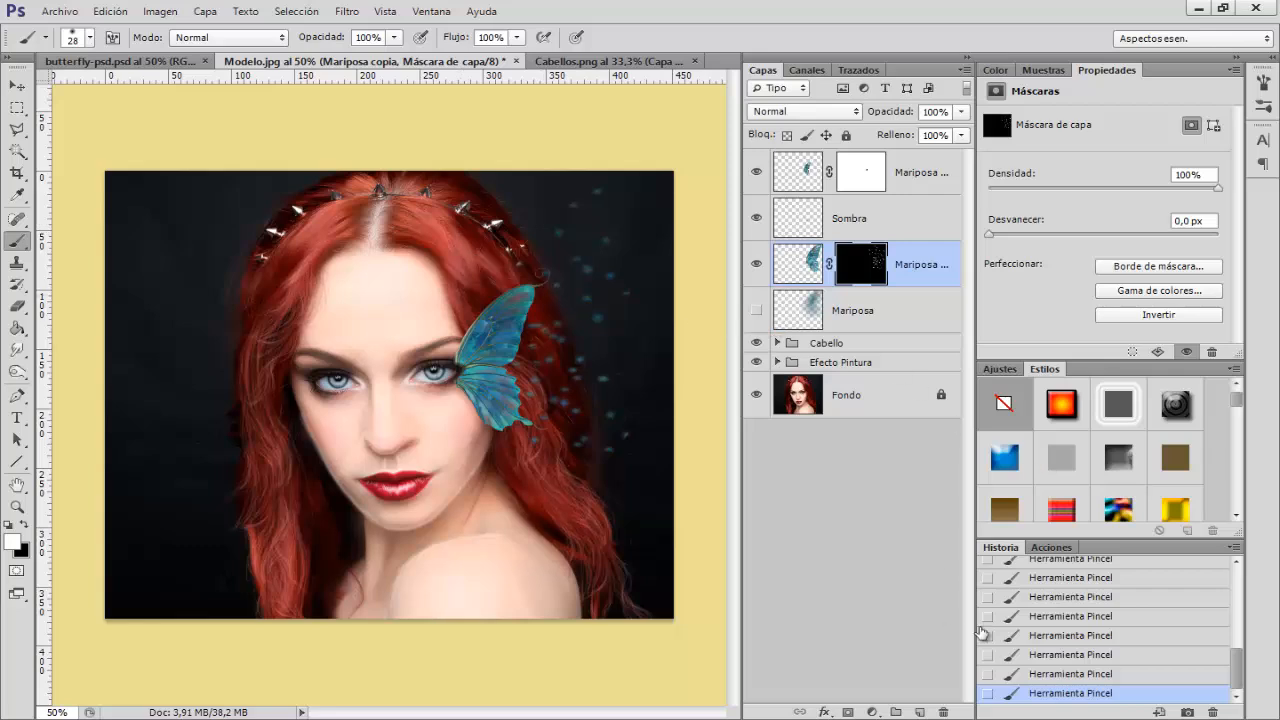
Revert the document history to the Invertir state, discarding all flecks painted on Mariposa copia's mask
{"action": "scroll", "coordinate": [1052, 595], "scroll_direction": "up", "scroll_amount": 1}
{"action": "scroll", "coordinate": [1052, 595], "scroll_direction": "up", "scroll_amount": 1}
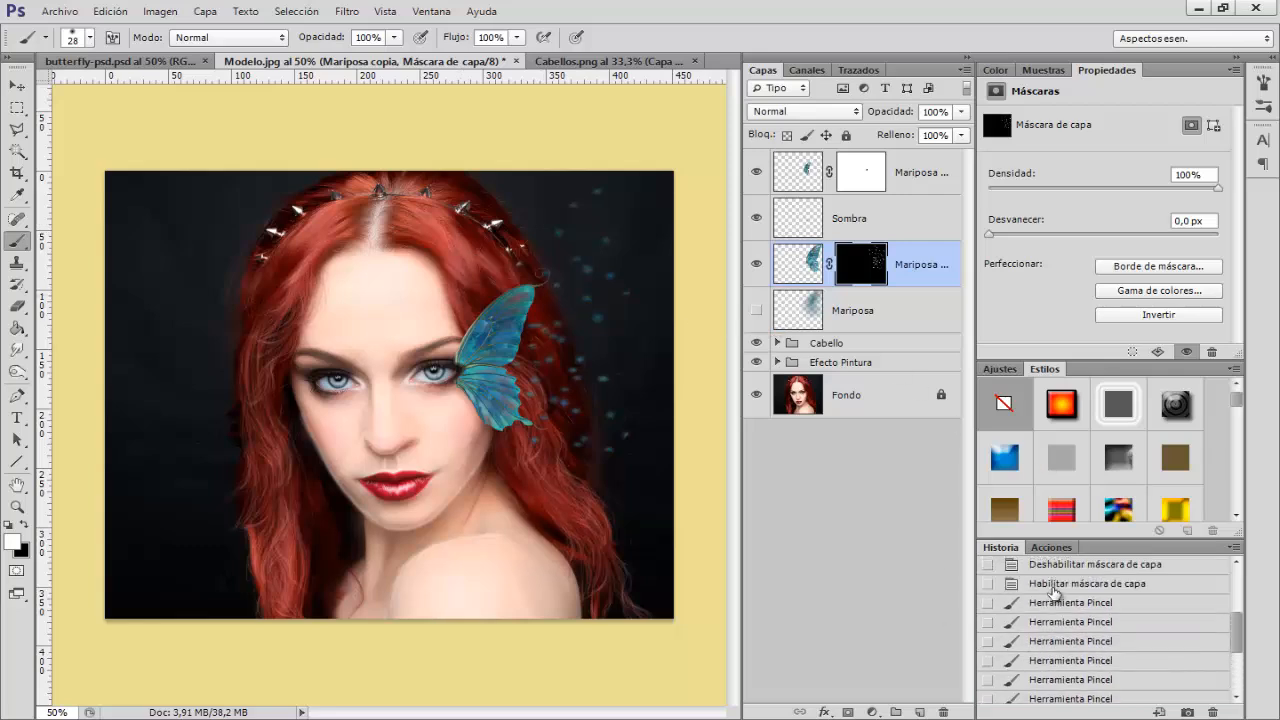
{"action": "left_click", "coordinate": [1058, 586]}
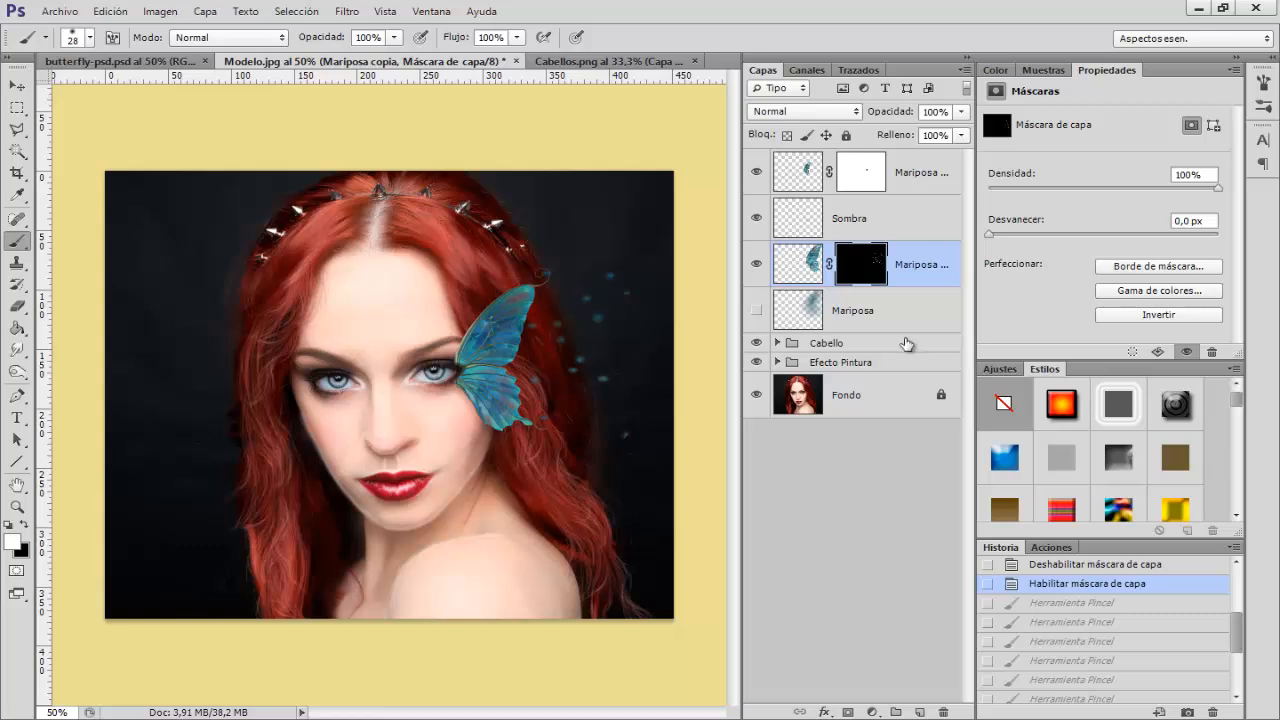
{"action": "scroll", "coordinate": [1082, 604], "scroll_direction": "up", "scroll_amount": 1}
{"action": "left_click", "coordinate": [1078, 578]}
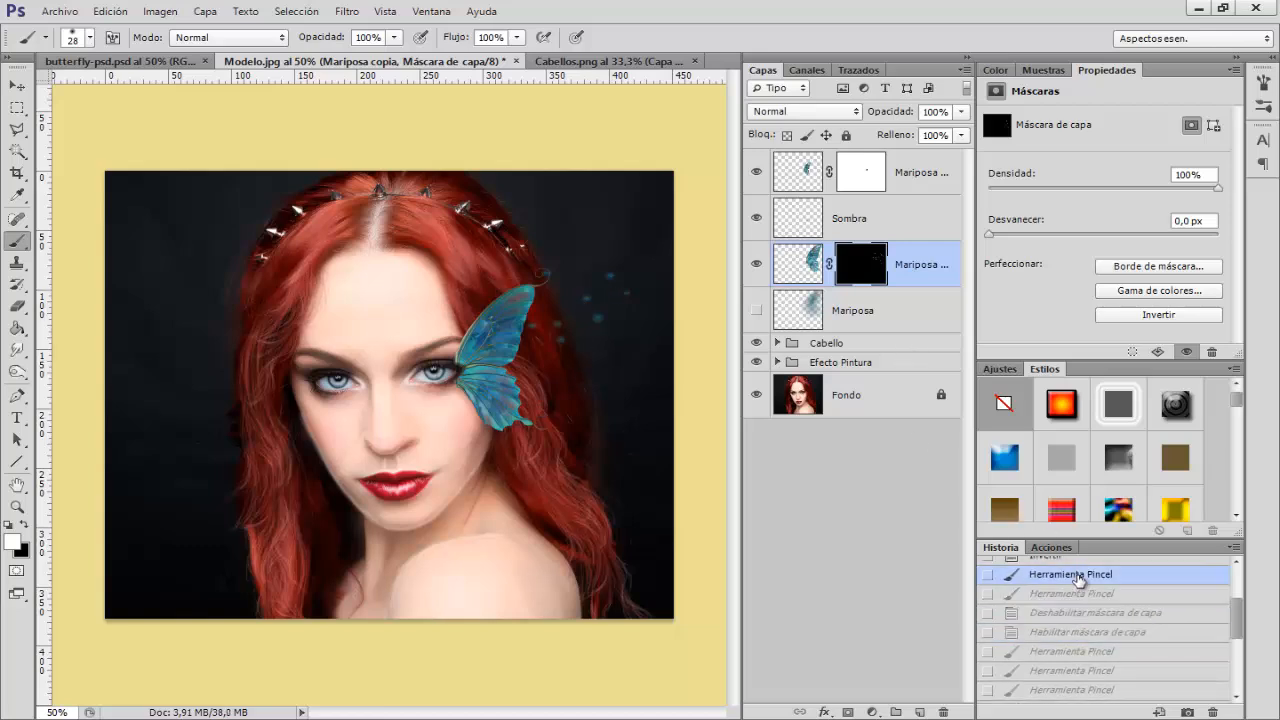
{"action": "left_click", "coordinate": [1068, 561]}
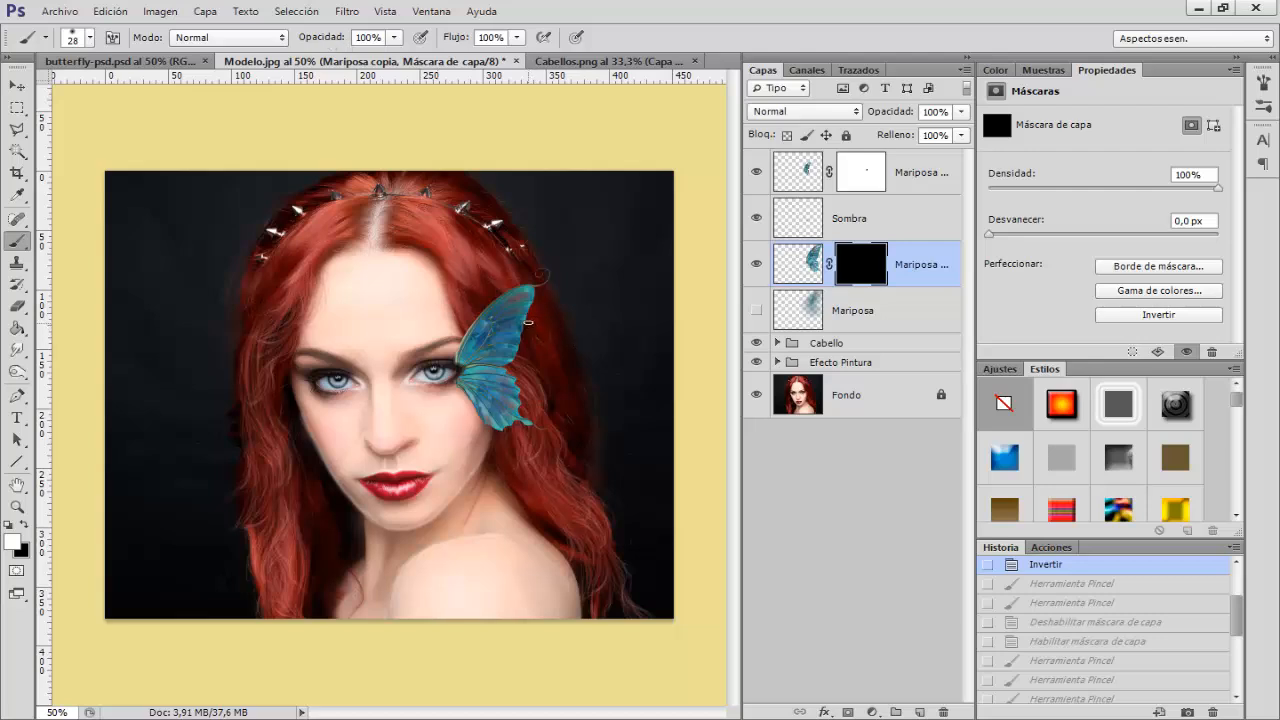
Paint fresh scattered white flecks on Mariposa copia's mask along and beyond the small wing's outer edge
{"action": "mouse_move", "coordinate": [576, 259]}
{"action": "left_mouse_down"}
{"action": "mouse_move", "coordinate": [574, 296]}
{"action": "mouse_move", "coordinate": [543, 327]}
{"action": "mouse_move", "coordinate": [579, 318]}
{"action": "mouse_move", "coordinate": [581, 344]}
{"action": "mouse_move", "coordinate": [546, 385]}
{"action": "mouse_move", "coordinate": [560, 412]}
{"action": "left_mouse_up"}
{"action": "left_click", "coordinate": [610, 271]}
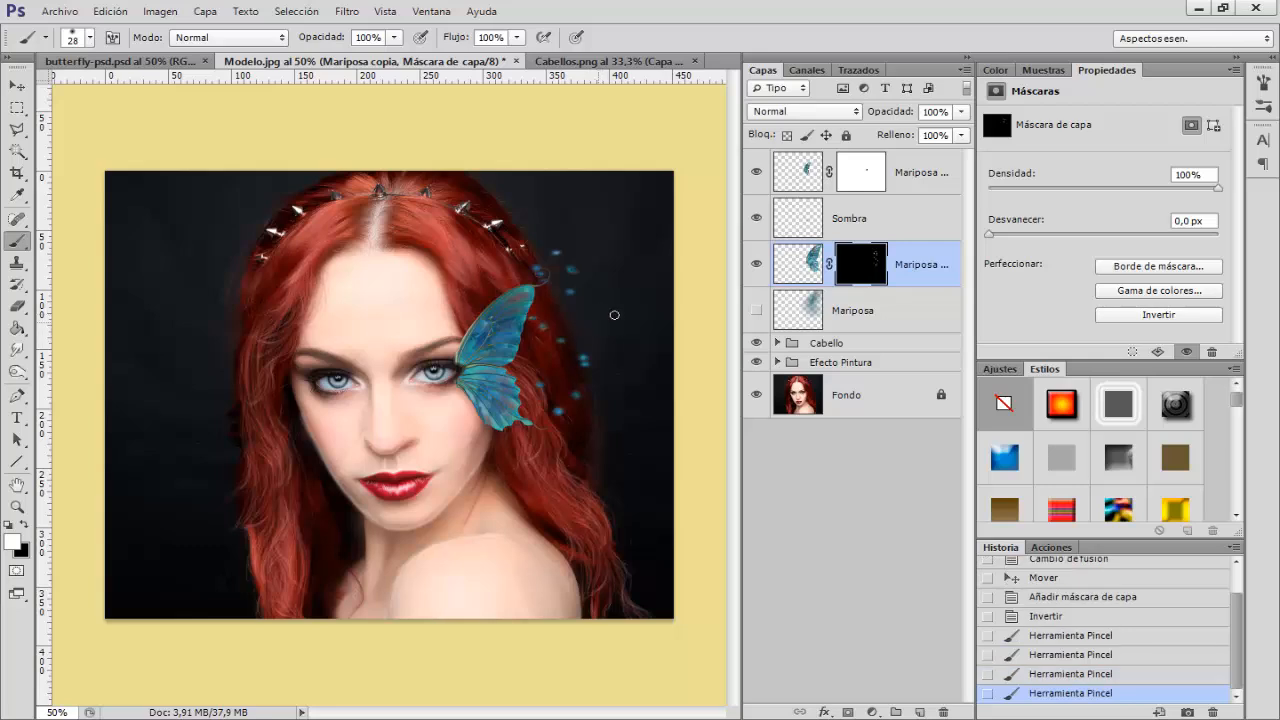
{"action": "left_click", "coordinate": [622, 296]}
{"action": "left_click", "coordinate": [592, 436]}
{"action": "left_click", "coordinate": [620, 375]}
{"action": "left_click", "coordinate": [600, 238]}
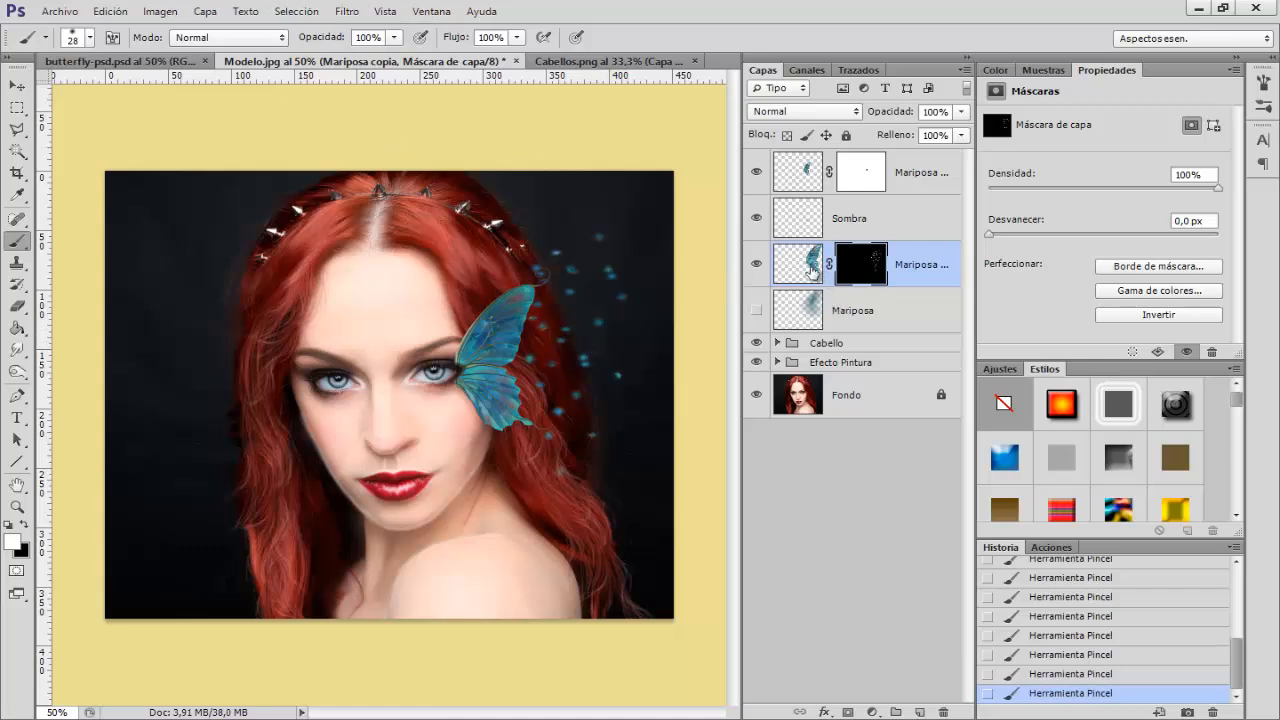
Apply a motion blur (Desenfoque de movimiento) to Mariposa copia's image with an angle of 23° and a distance of 11 pixels
{"action": "left_click", "coordinate": [812, 268]}
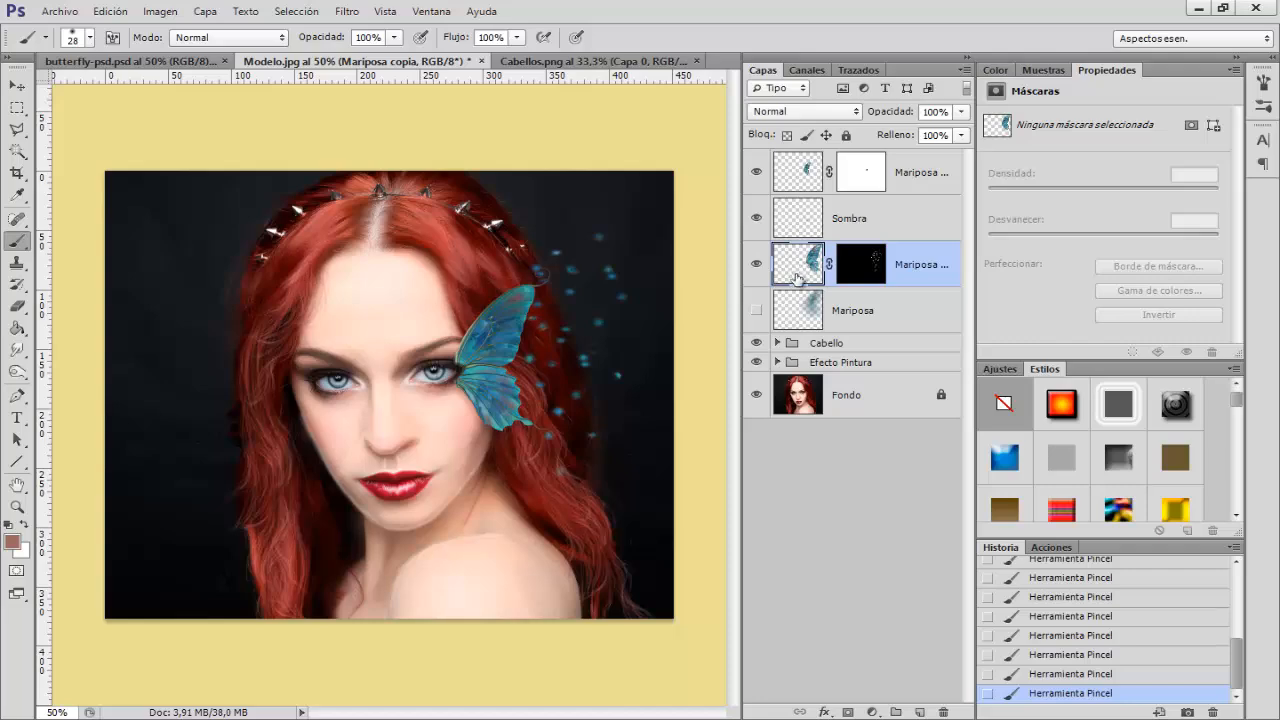
{"action": "left_click", "coordinate": [347, 11]}
{"action": "mouse_move", "coordinate": [406, 213]}
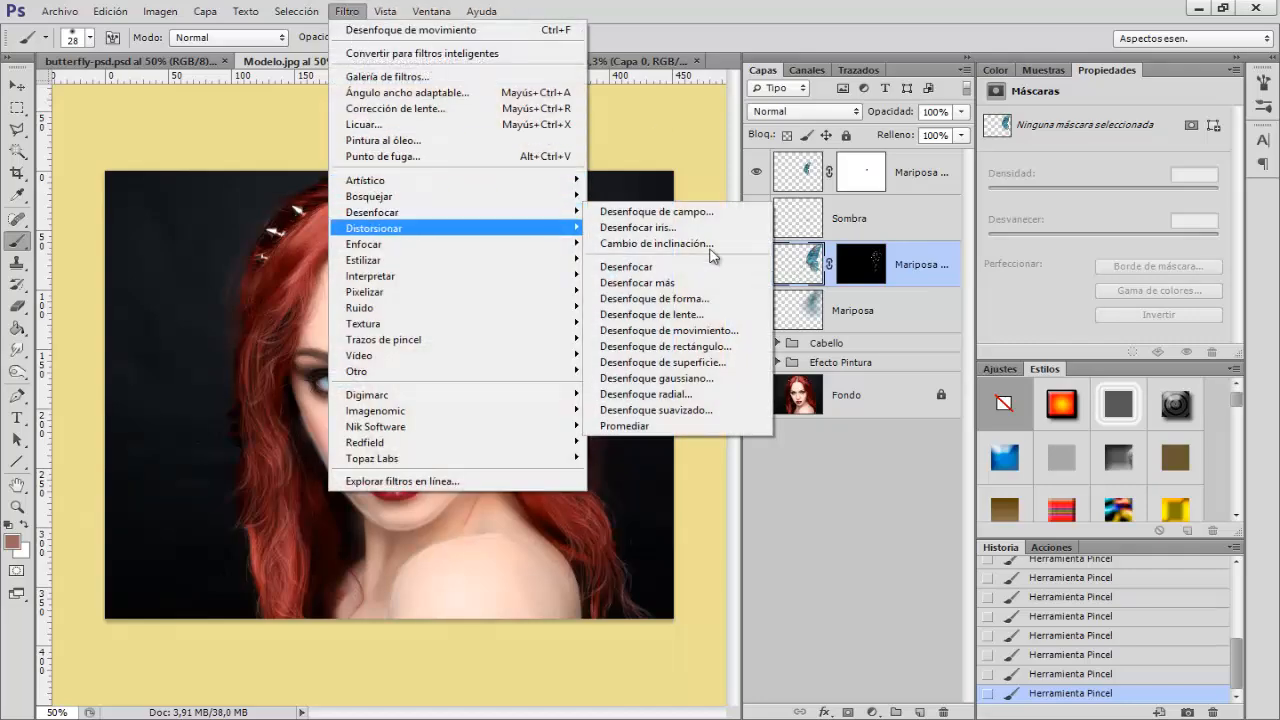
{"action": "left_click", "coordinate": [705, 331]}
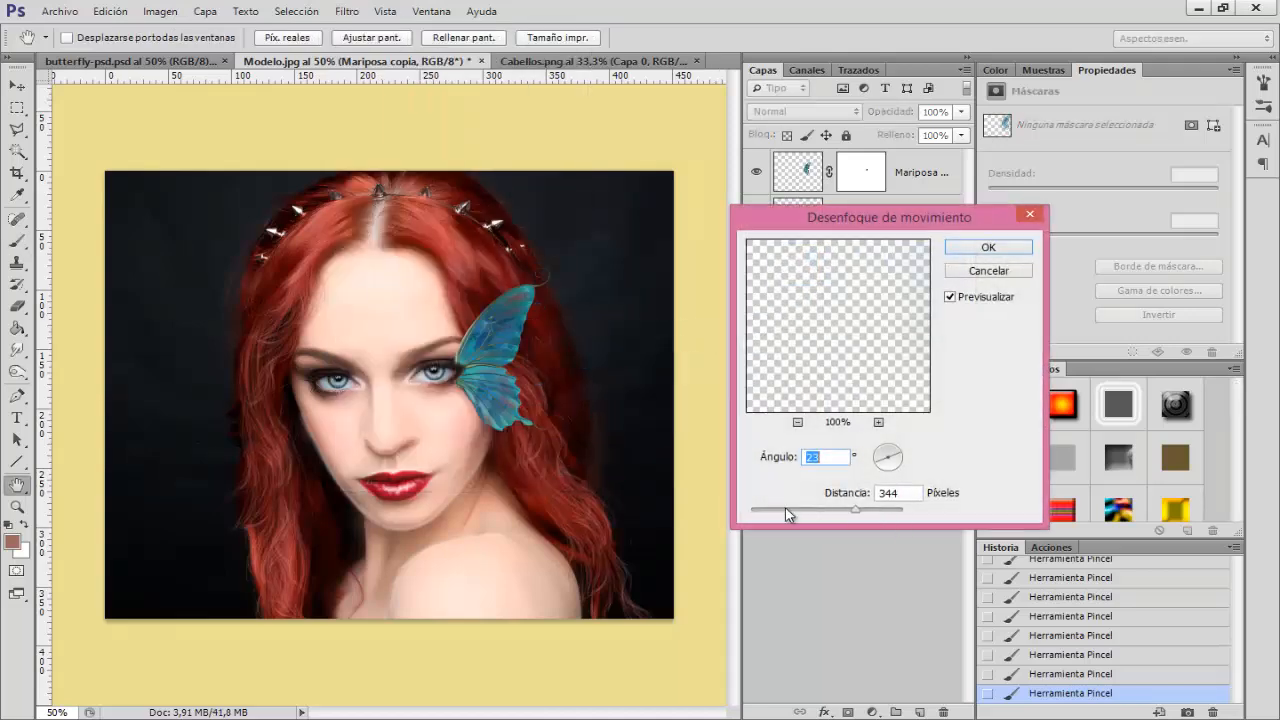
{"action": "left_click_drag", "start_coordinate": [785, 513], "coordinate": [760, 514]}
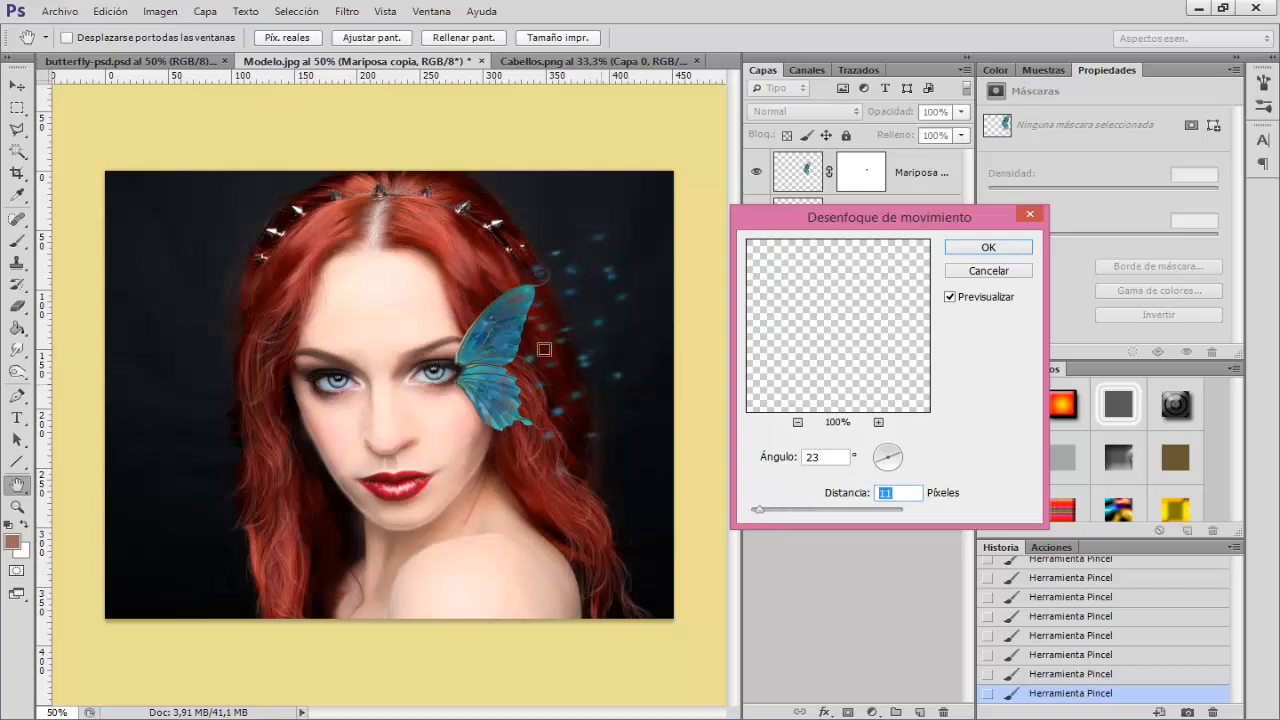
{"action": "left_click", "coordinate": [985, 248]}
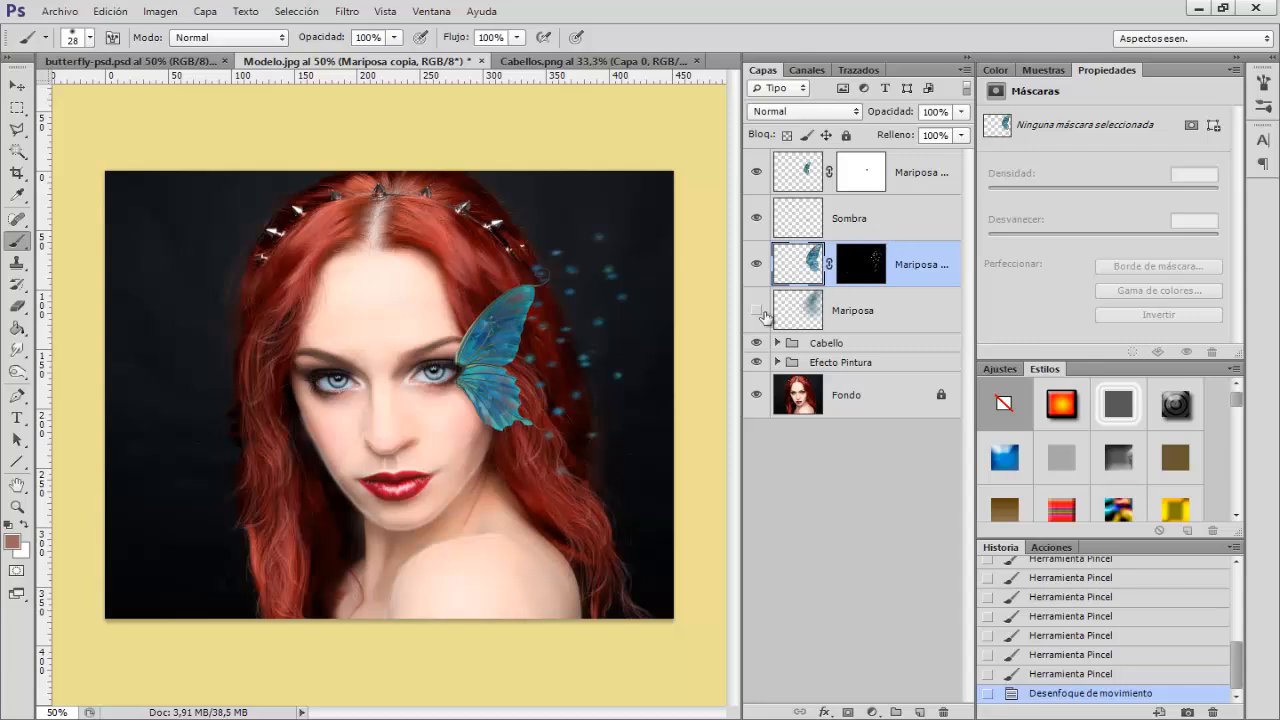
Show the blurred Mariposa layer again and set its opacity to 79%
{"action": "left_click", "coordinate": [756, 314]}
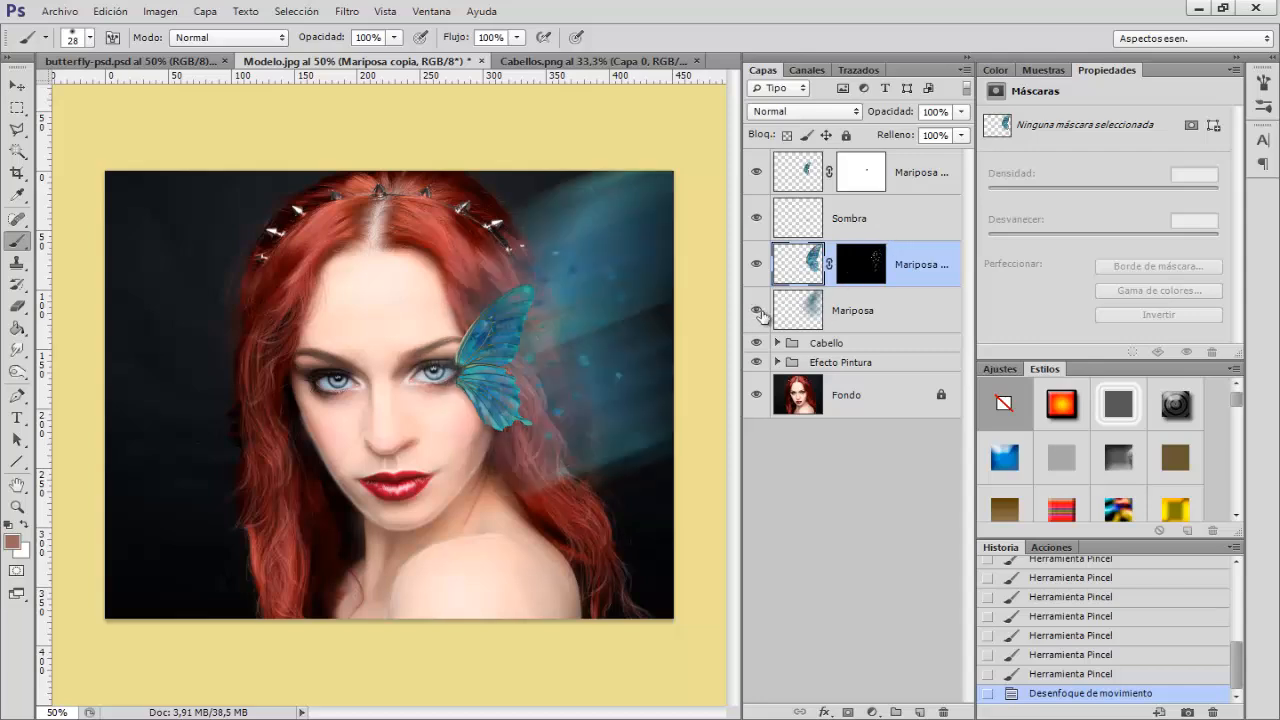
{"action": "left_click", "coordinate": [872, 320]}
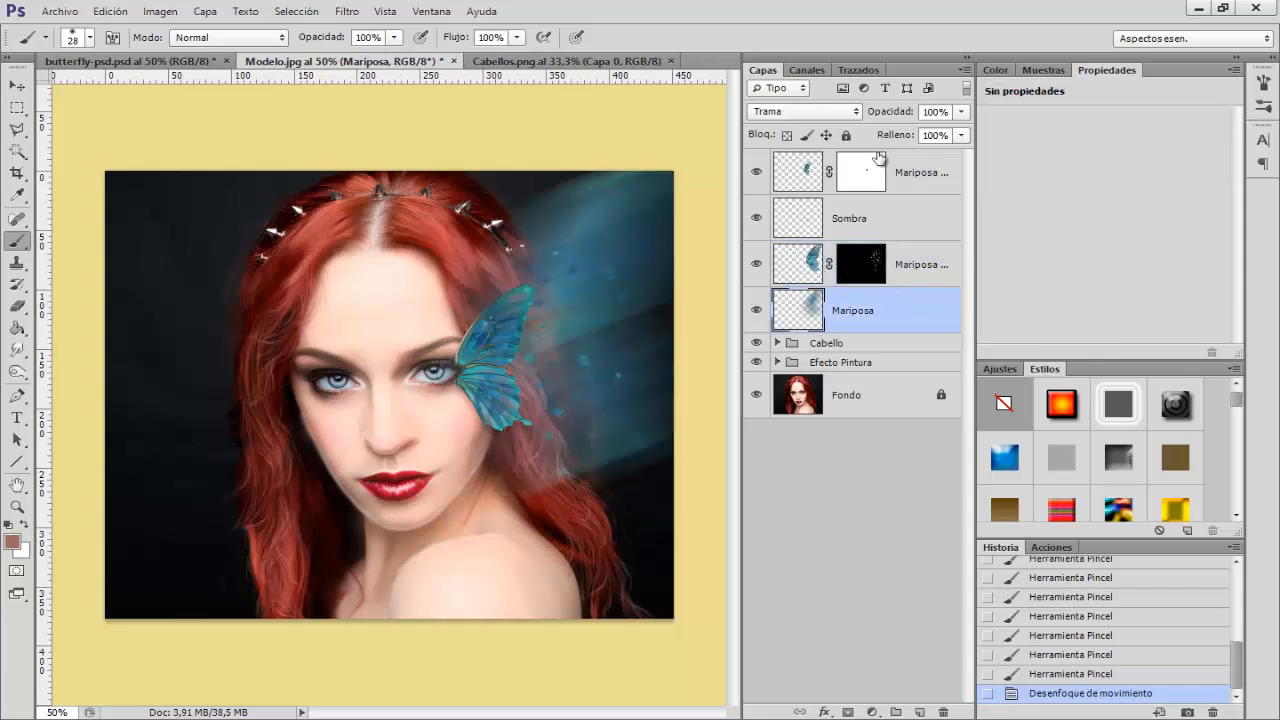
{"action": "left_click_drag", "start_coordinate": [882, 113], "coordinate": [868, 112]}
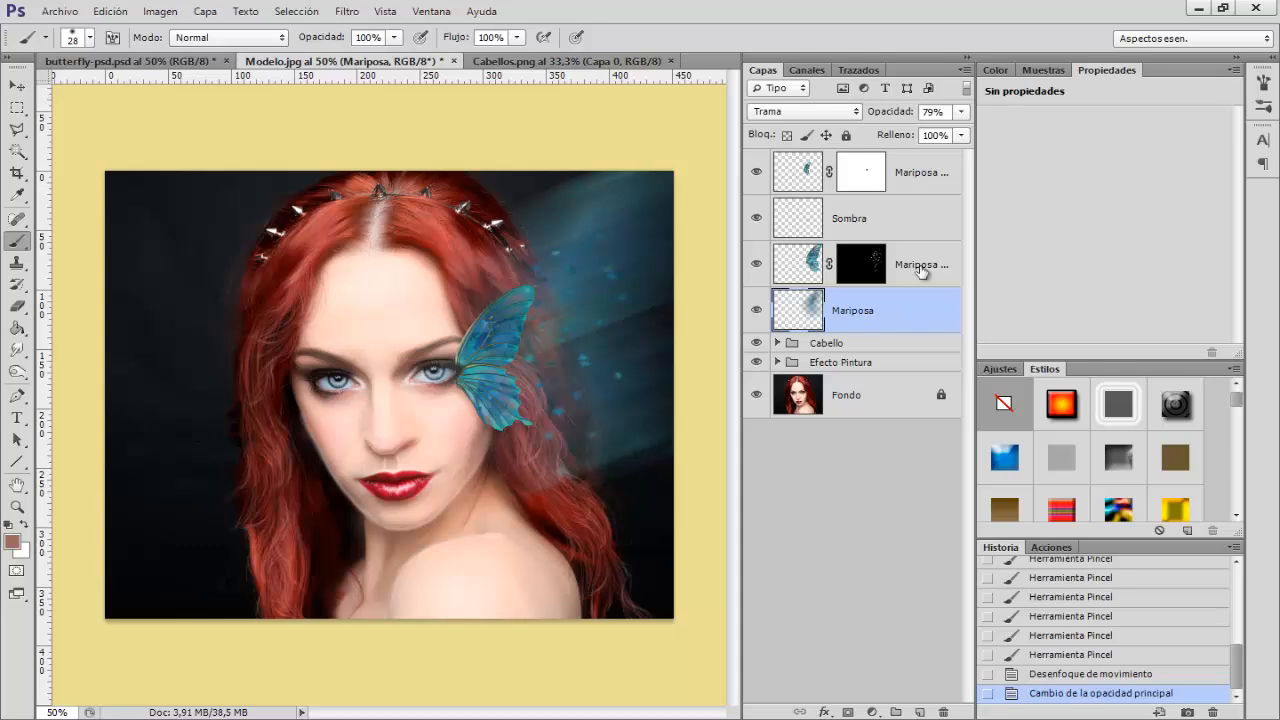
Set the blend mode of the Mariposa copia fragments layer to Trama
{"action": "left_click", "coordinate": [916, 266]}
{"action": "left_click", "coordinate": [832, 112]}
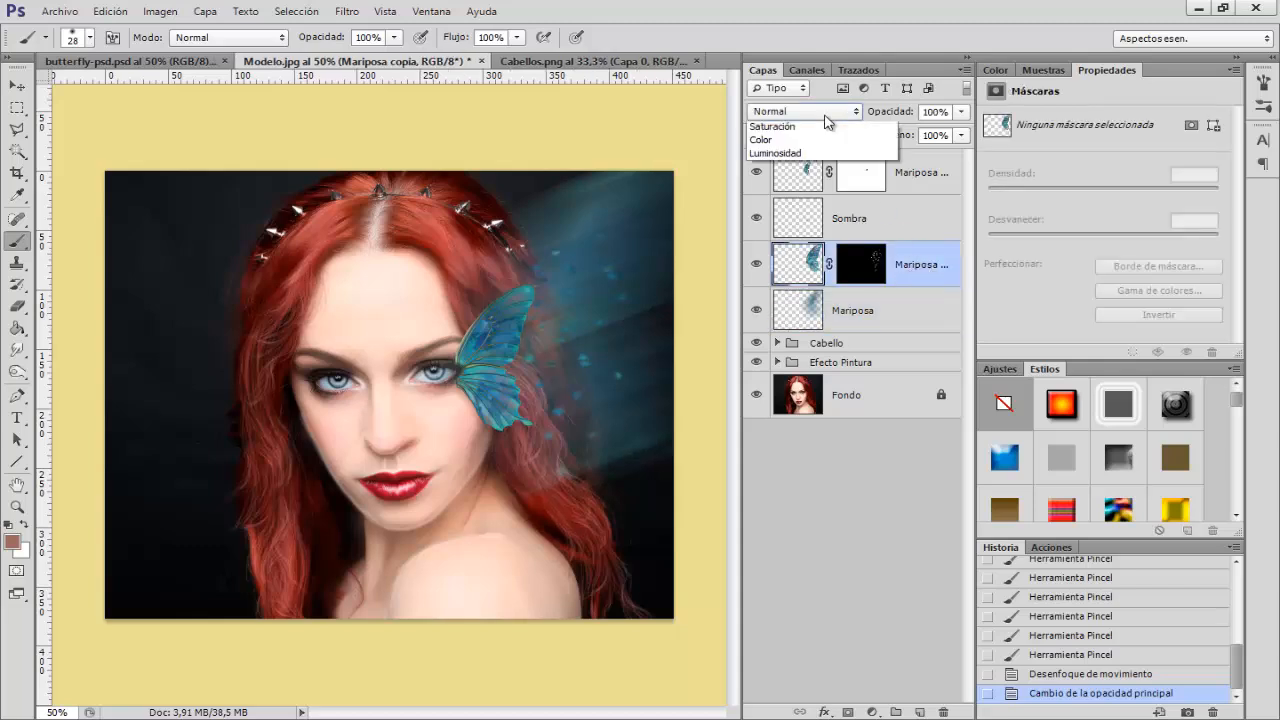
{"action": "left_click", "coordinate": [779, 265]}
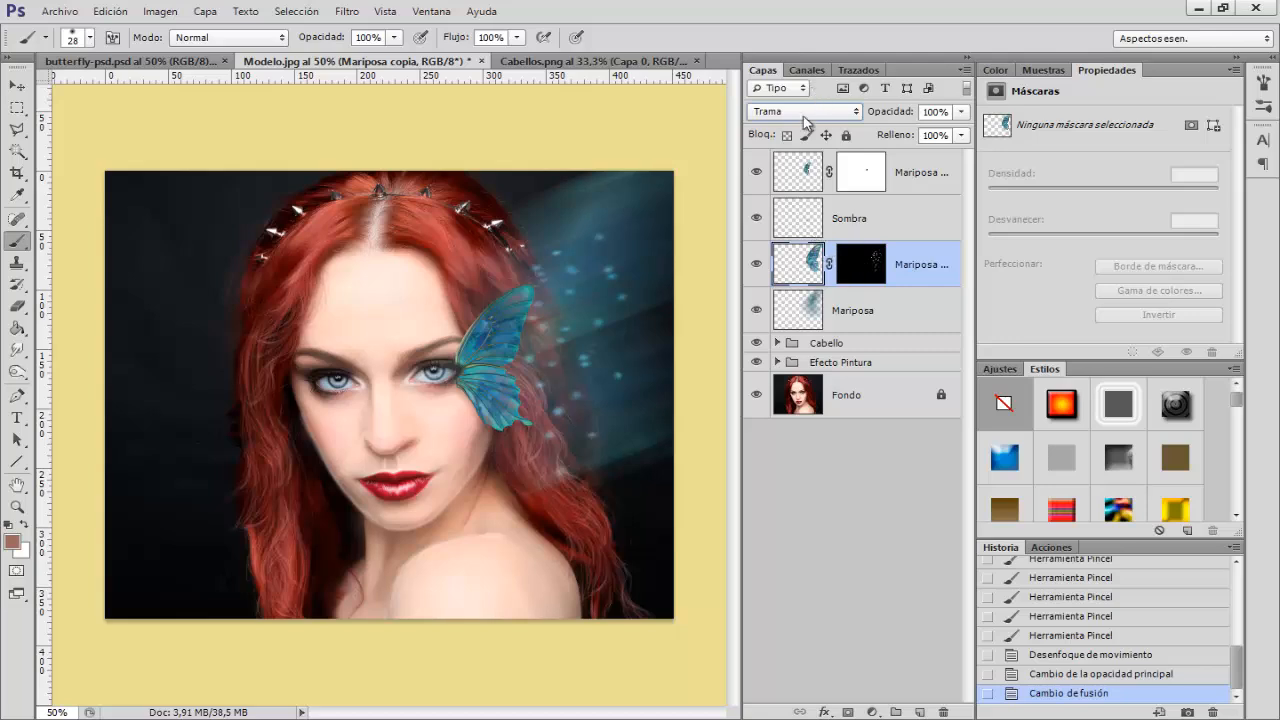
Try blend modes such as Sobreexpos. lineal, Luz intensa, Diferencia and Superponer on Mariposa copia, and return it to Trama
{"action": "scroll", "coordinate": [803, 118], "scroll_direction": "down", "scroll_amount": 1}
{"action": "scroll", "coordinate": [803, 118], "scroll_direction": "down", "scroll_amount": 3}
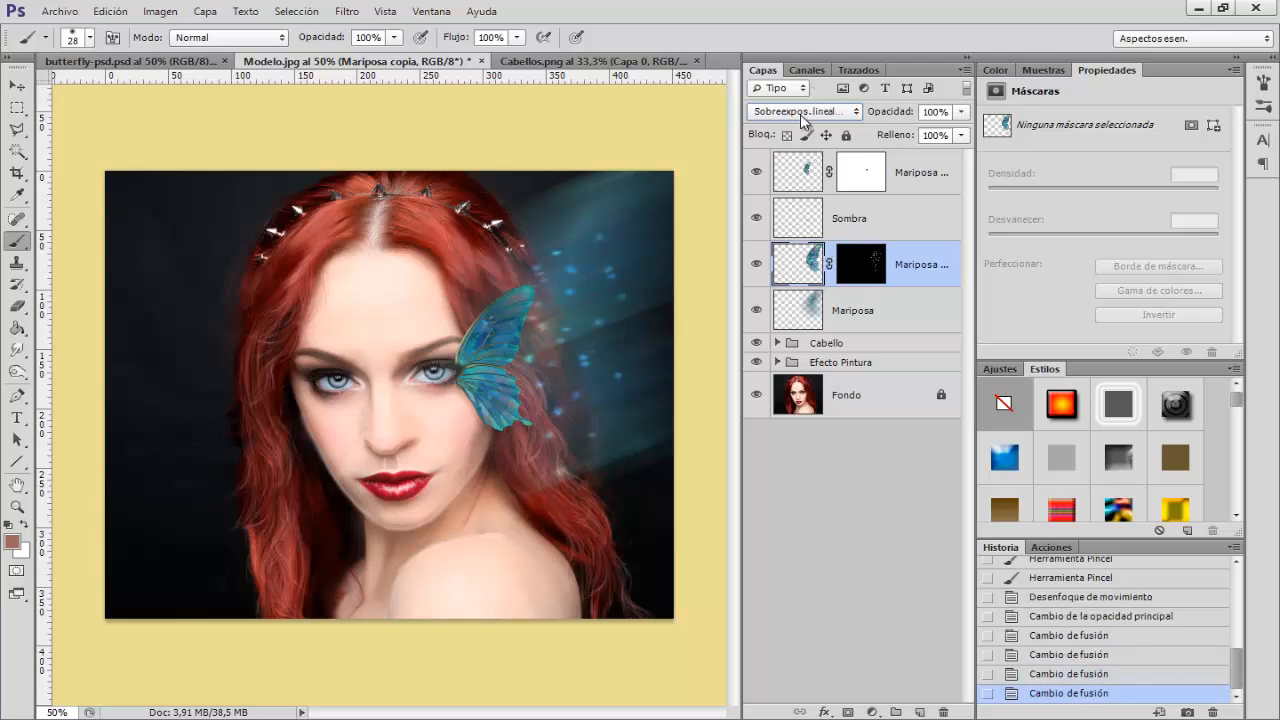
{"action": "scroll", "coordinate": [803, 118], "scroll_direction": "down", "scroll_amount": 1}
{"action": "scroll", "coordinate": [803, 118], "scroll_direction": "up", "scroll_amount": 1}
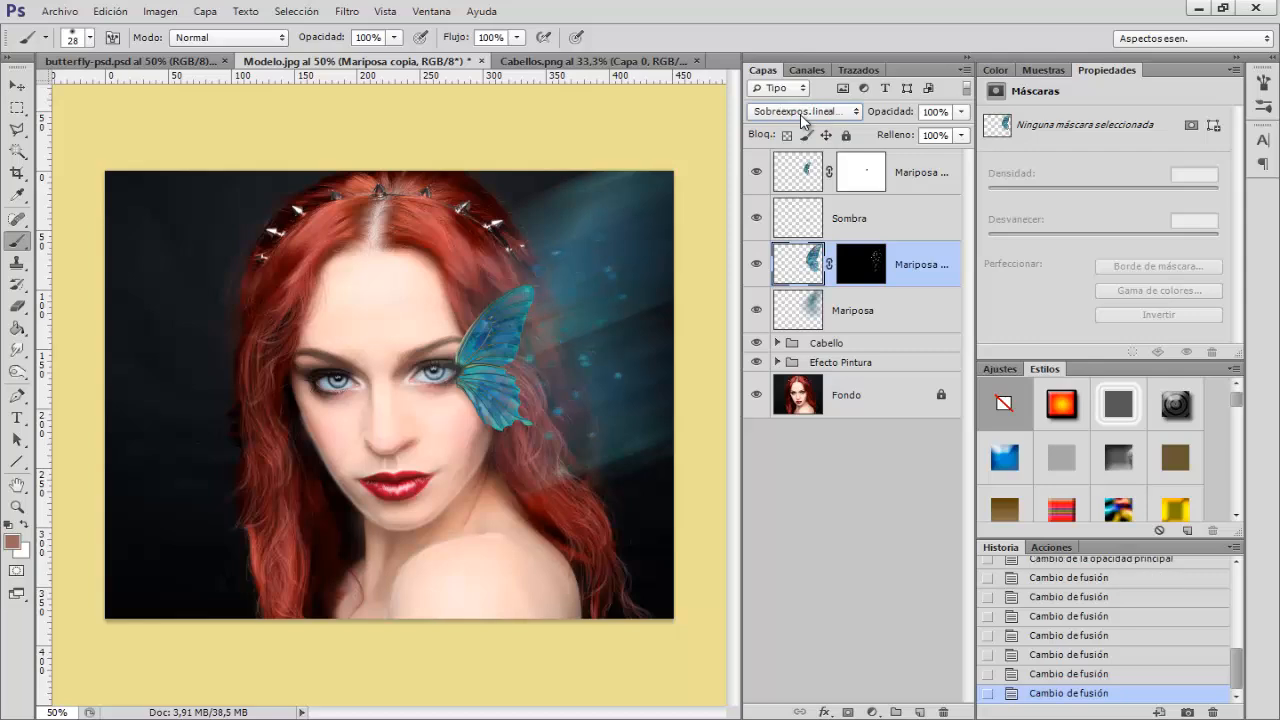
{"action": "scroll", "coordinate": [803, 118], "scroll_direction": "down", "scroll_amount": 2}
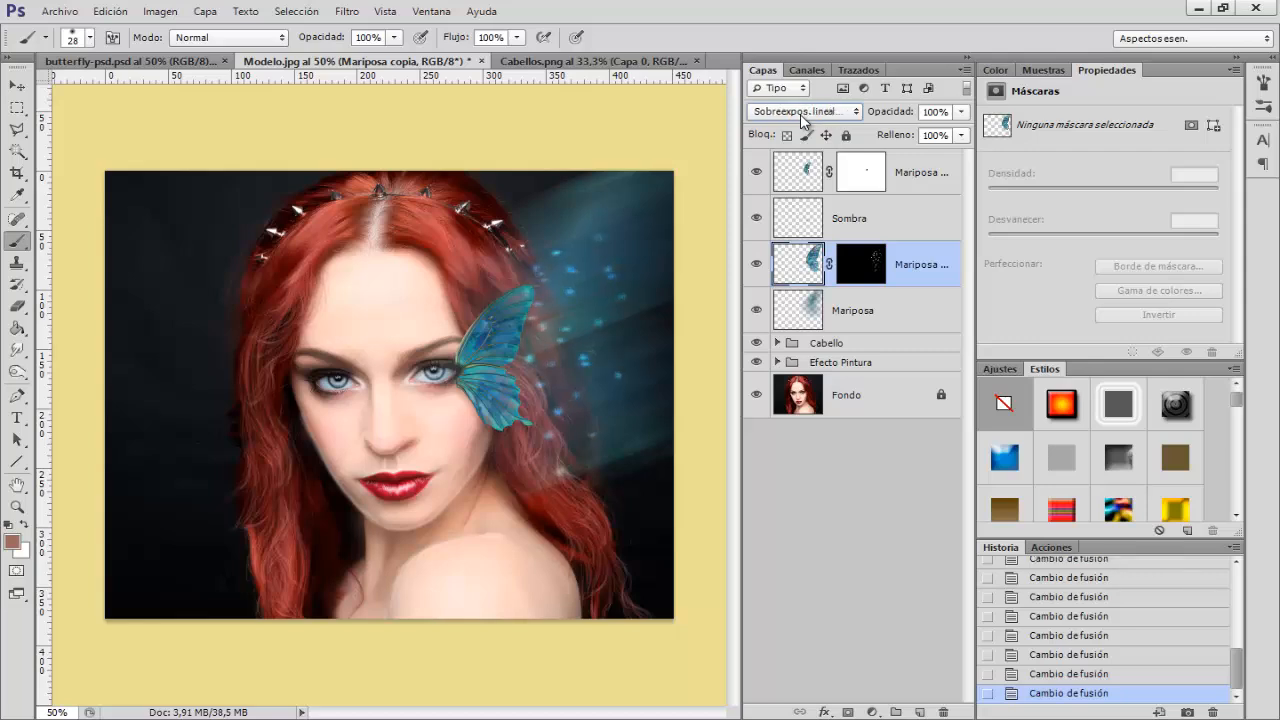
{"action": "scroll", "coordinate": [803, 118], "scroll_direction": "down", "scroll_amount": 2}
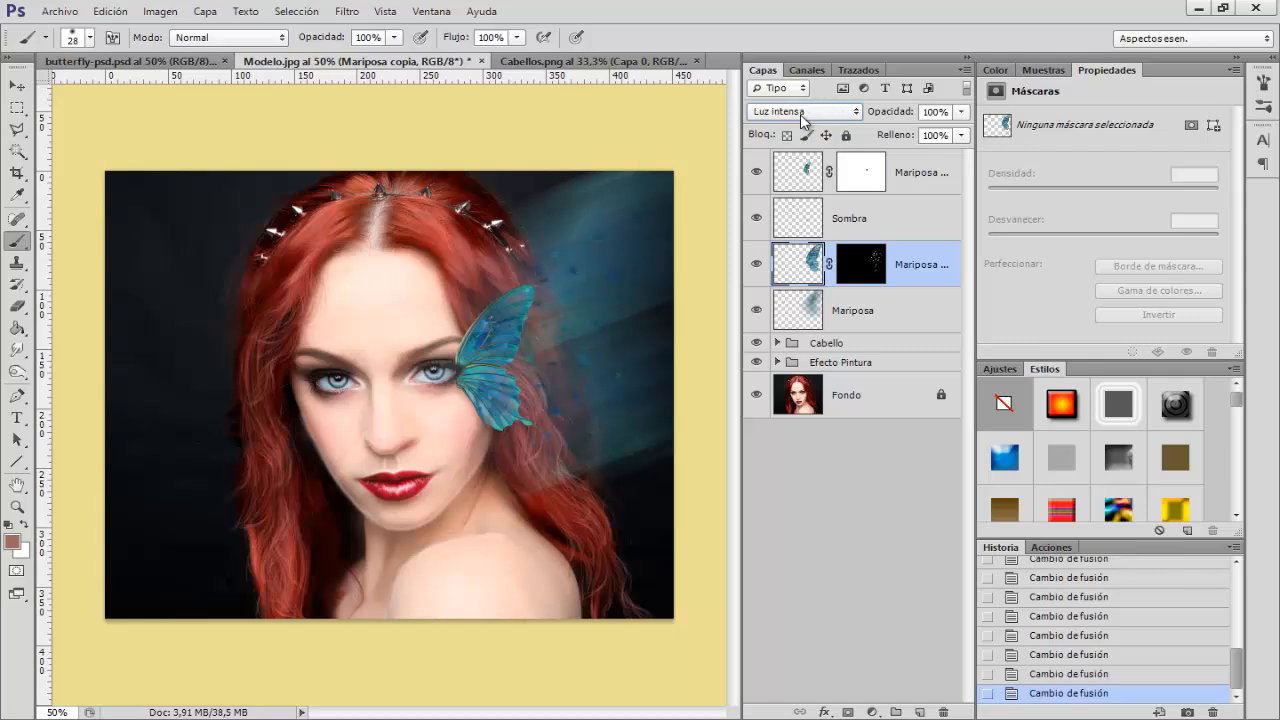
{"action": "scroll", "coordinate": [803, 118], "scroll_direction": "down", "scroll_amount": 2}
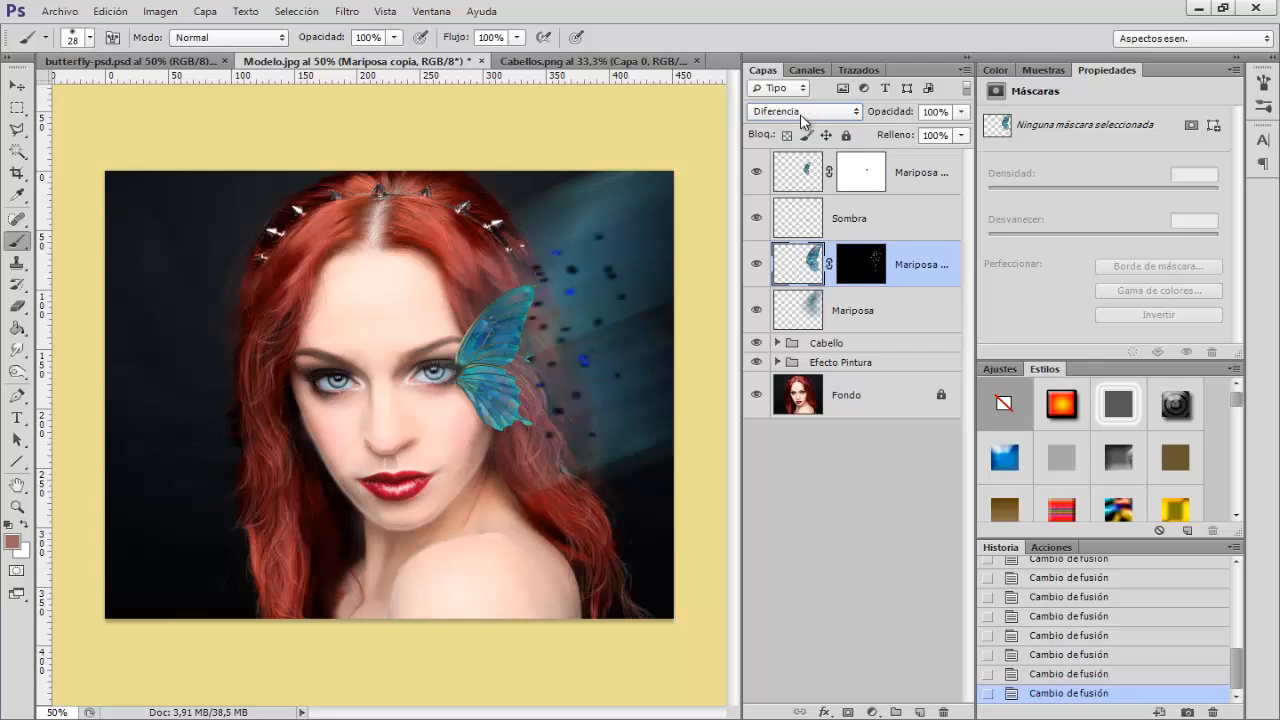
{"action": "left_click", "coordinate": [803, 112]}
{"action": "left_click", "coordinate": [794, 331]}
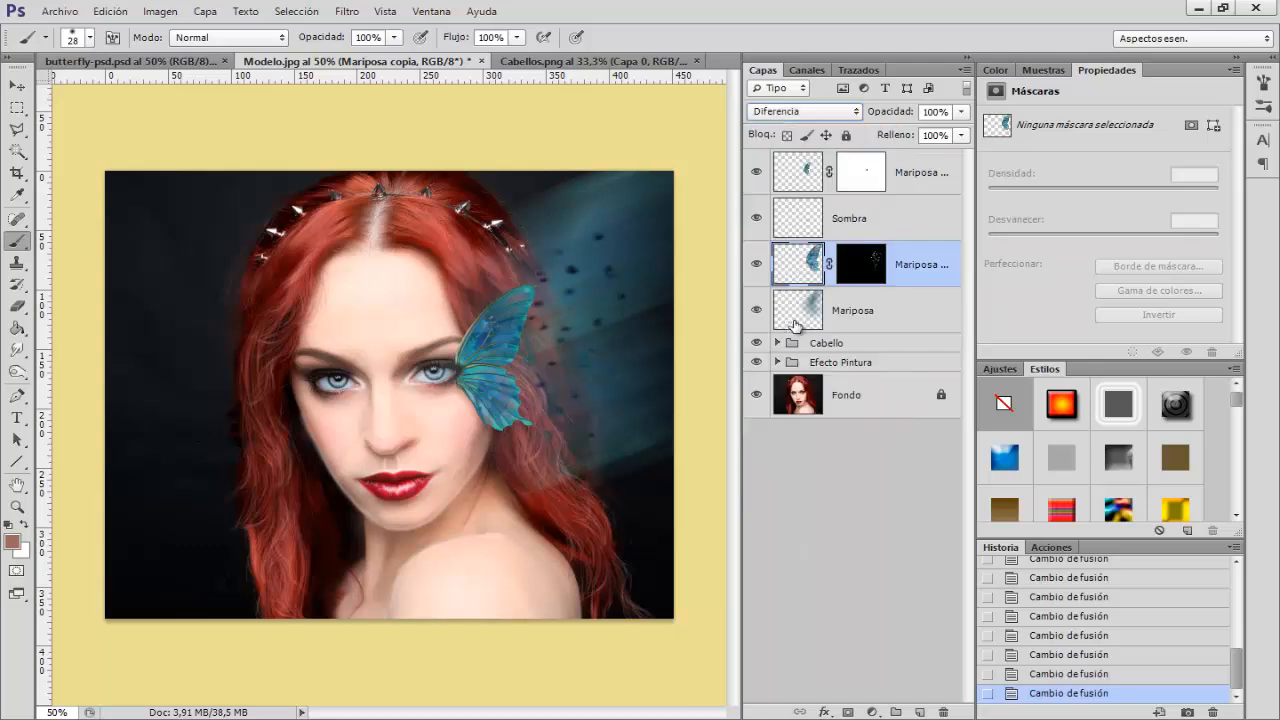
{"action": "left_click", "coordinate": [814, 118]}
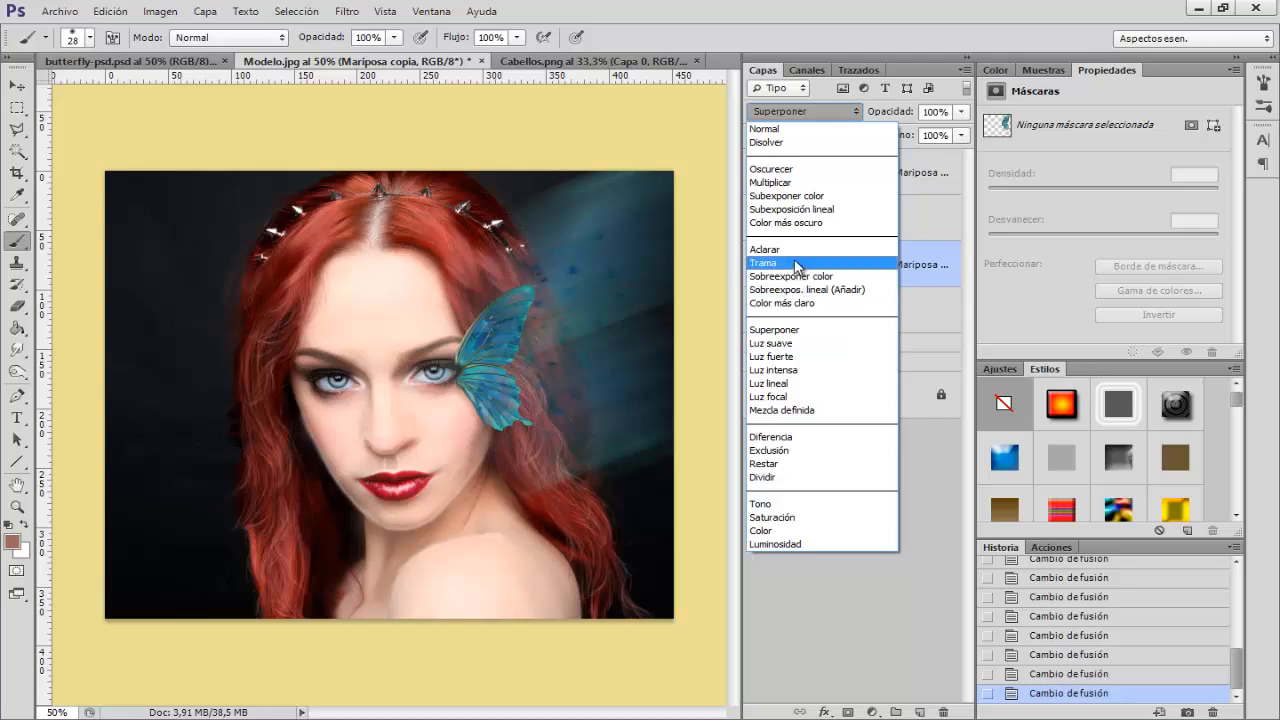
{"action": "left_click", "coordinate": [814, 268]}
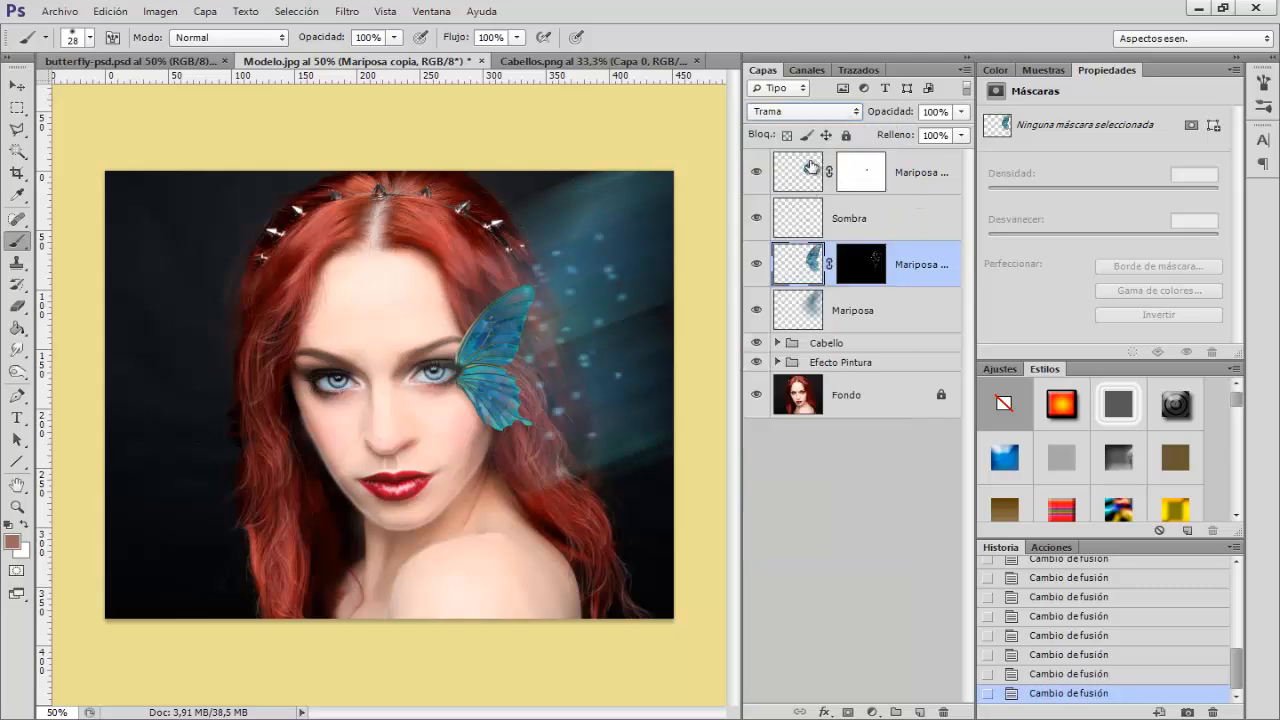
Group the four layers from Mariposa copia 2 down to Mariposa, and name the group Mariposa
{"action": "key", "text": "shift+alt+n"}
{"action": "left_click", "coordinate": [922, 172]}
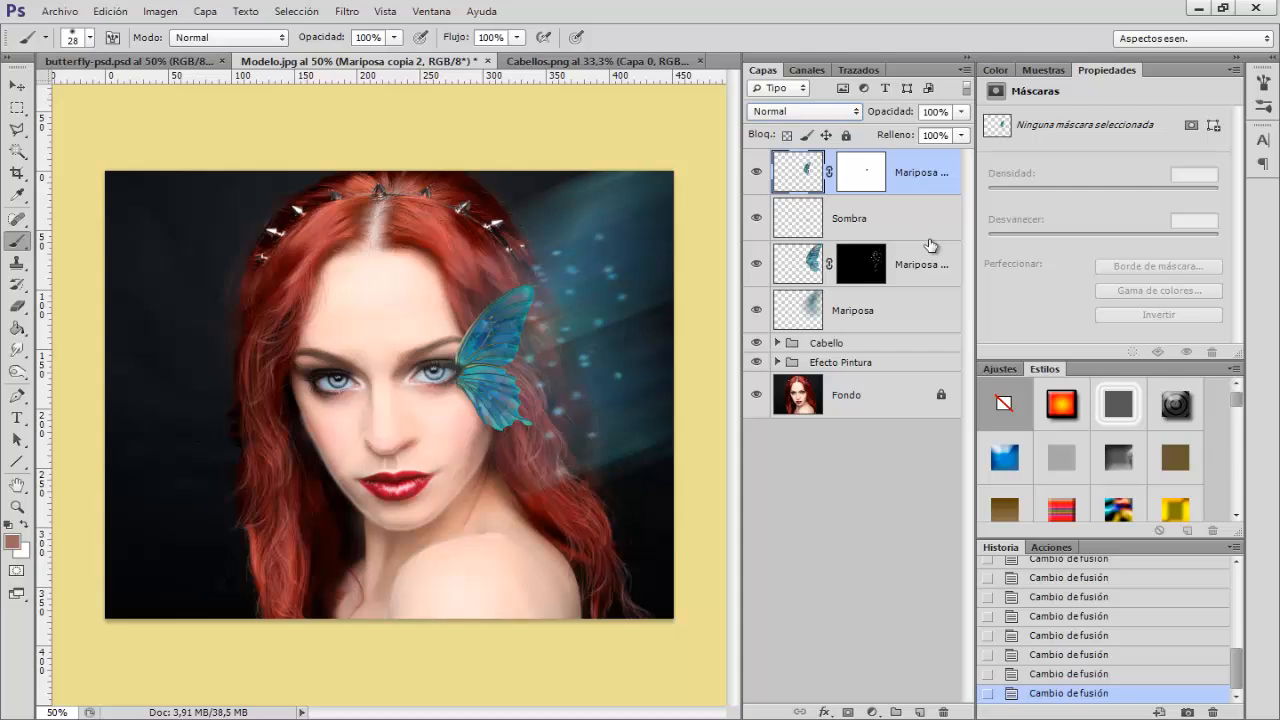
{"action": "left_click", "coordinate": [903, 314], "text": "shift"}
{"action": "key", "text": "ctrl+g"}
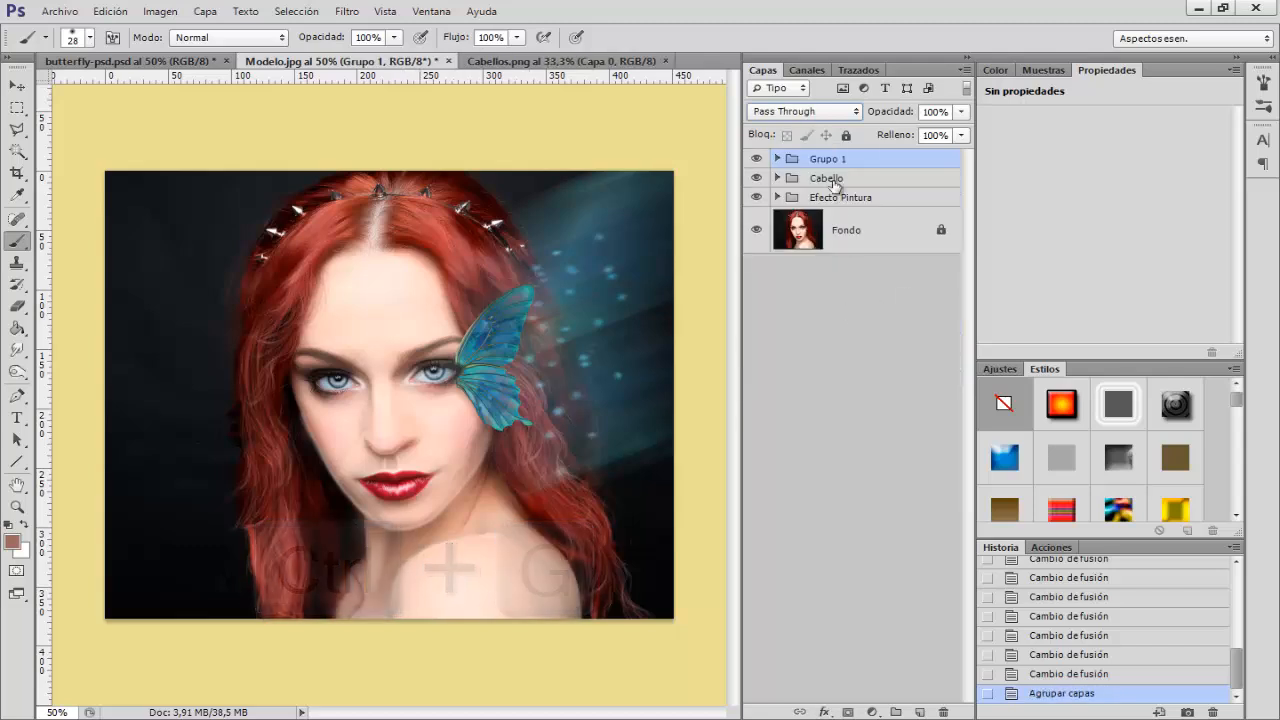
{"action": "double_click", "coordinate": [828, 158]}
{"action": "type", "text": "Mariposa"}
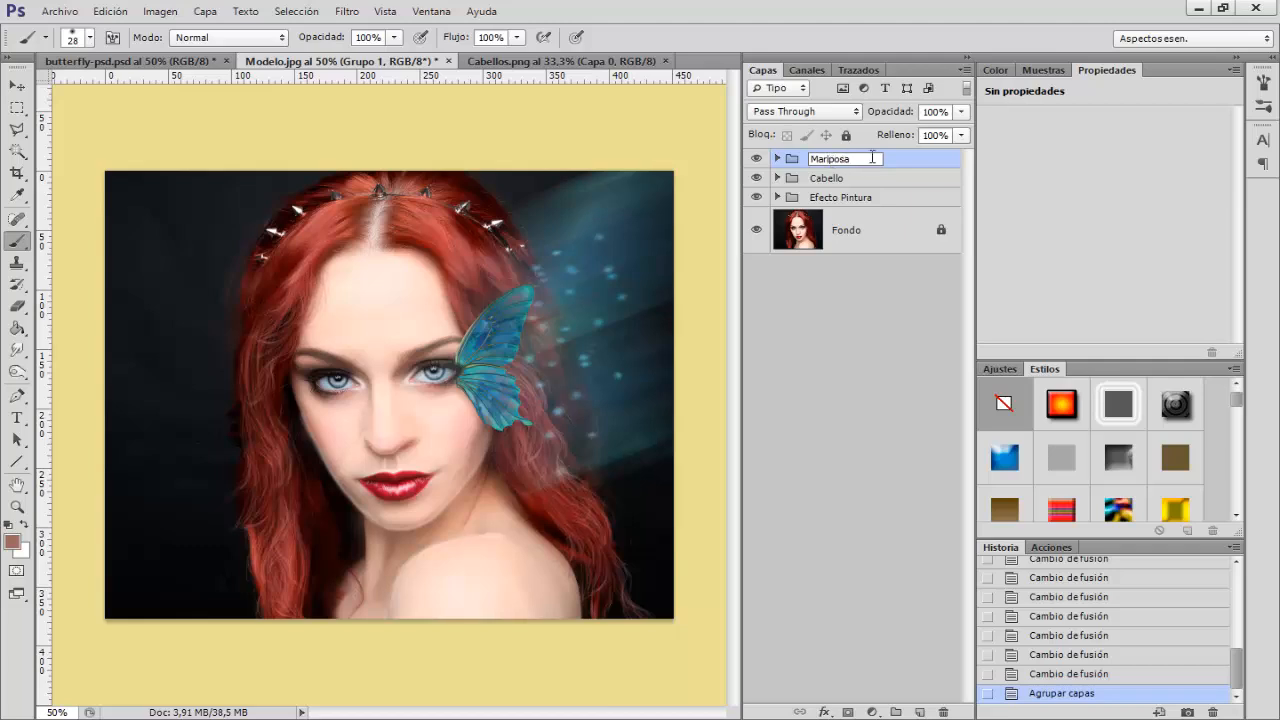
{"action": "key", "text": "Return"}
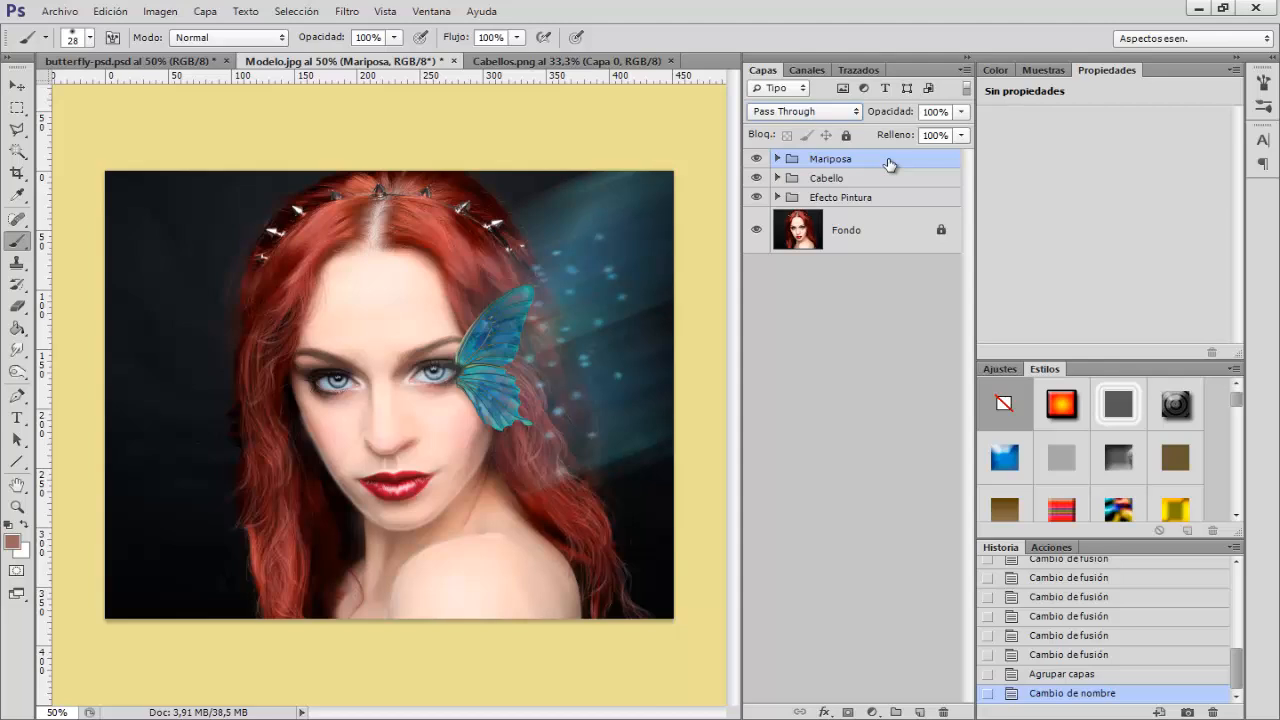
Add a new layer named Iluminación above Mariposa copia 2 inside the Mariposa group
{"action": "left_click", "coordinate": [777, 159]}
{"action": "left_click", "coordinate": [930, 196]}
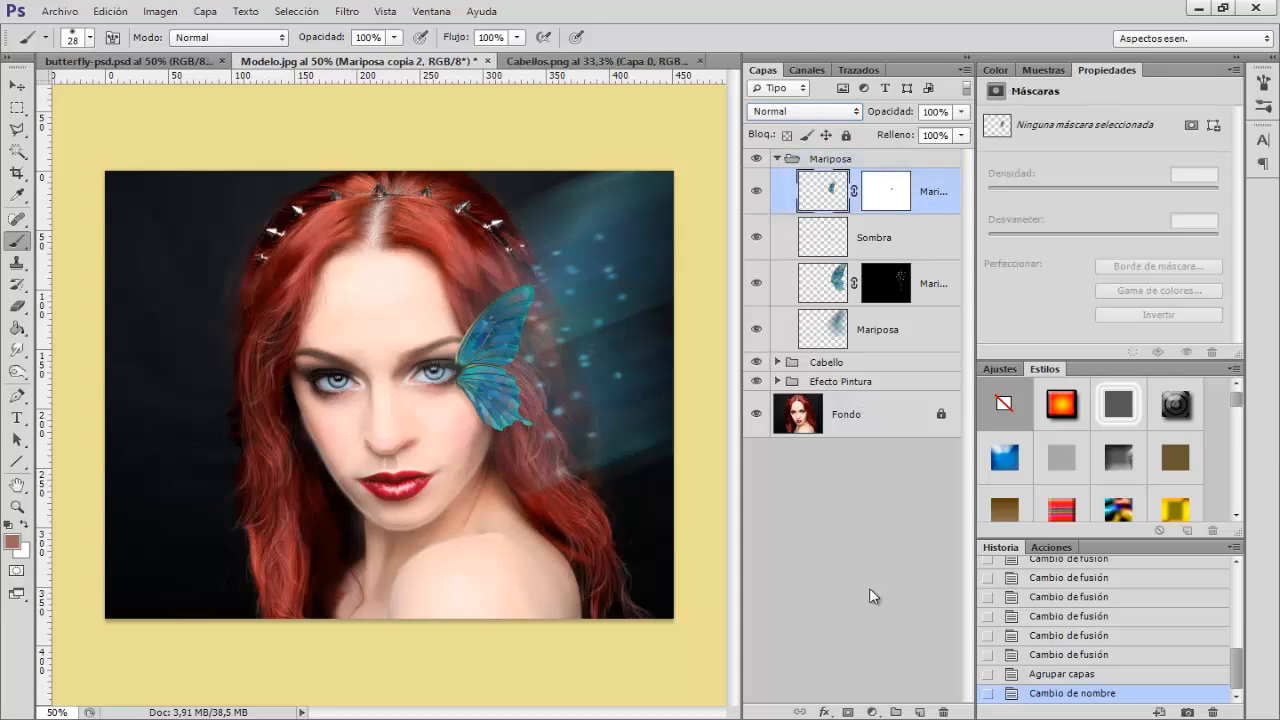
{"action": "left_click", "coordinate": [919, 712]}
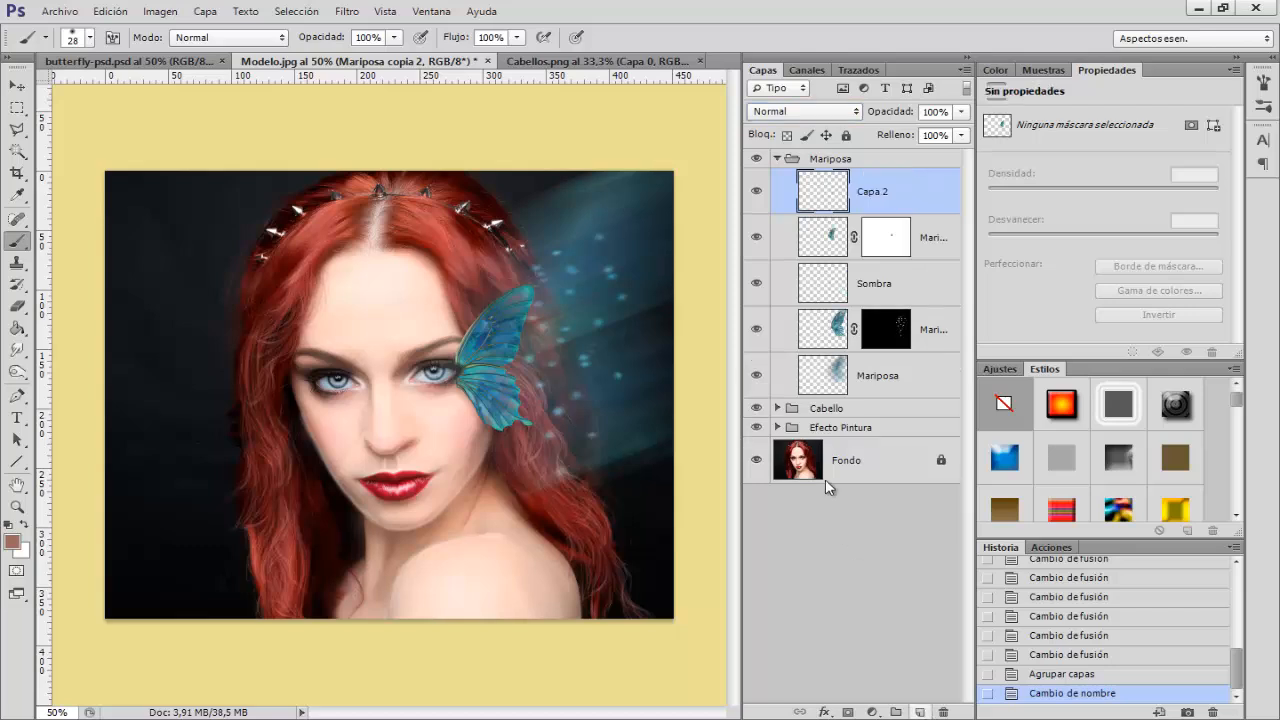
{"action": "double_click", "coordinate": [873, 192]}
{"action": "key", "text": "BackSpace"}
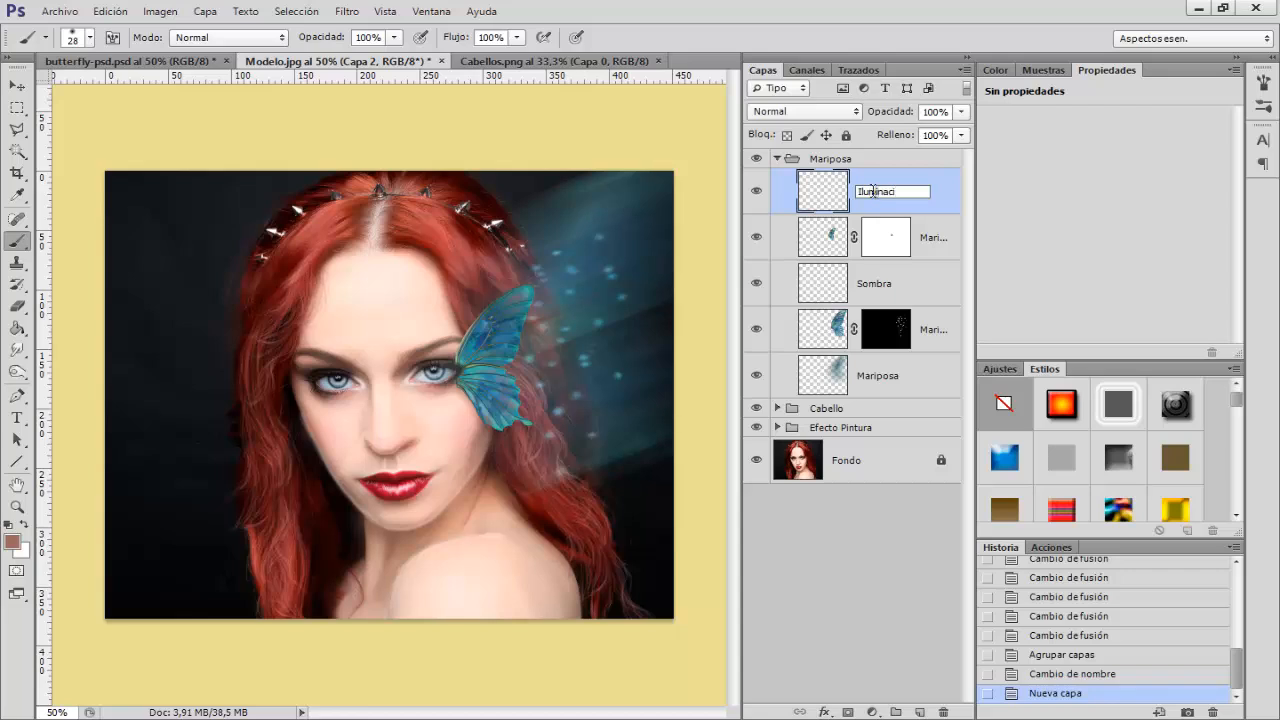
{"action": "key", "text": "Return"}
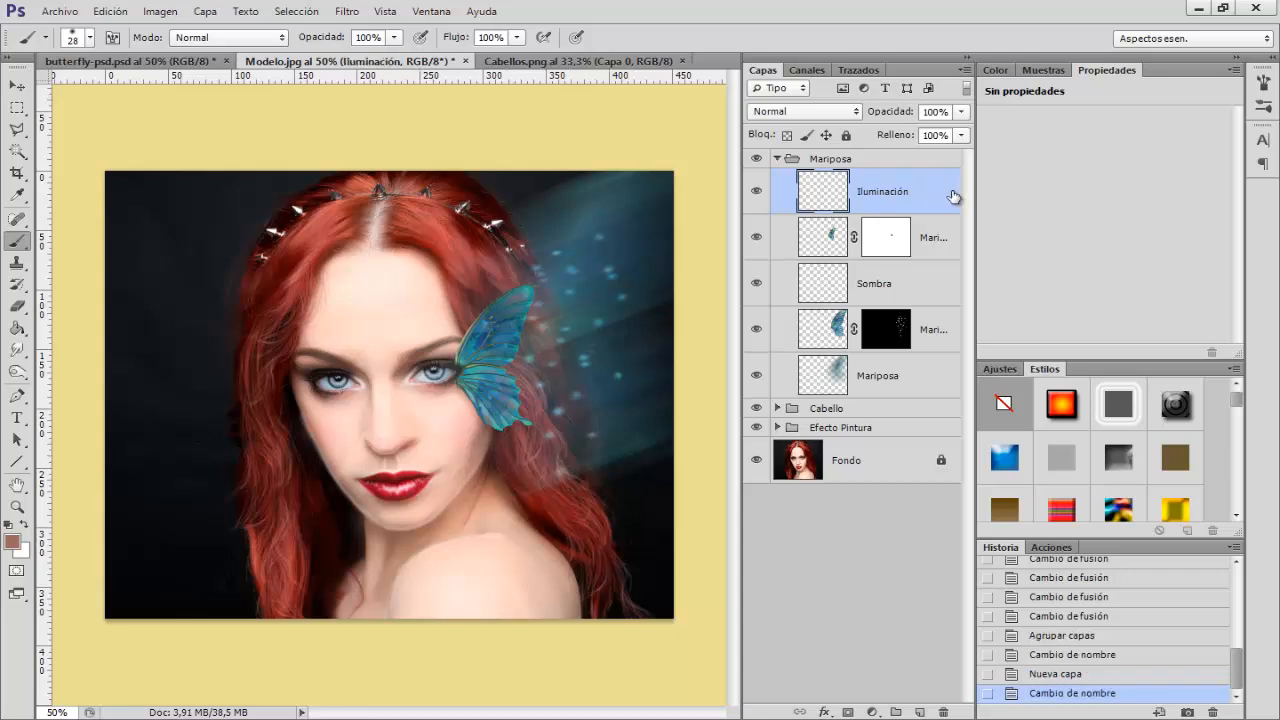
{"action": "key", "text": "ctrl+plus"}
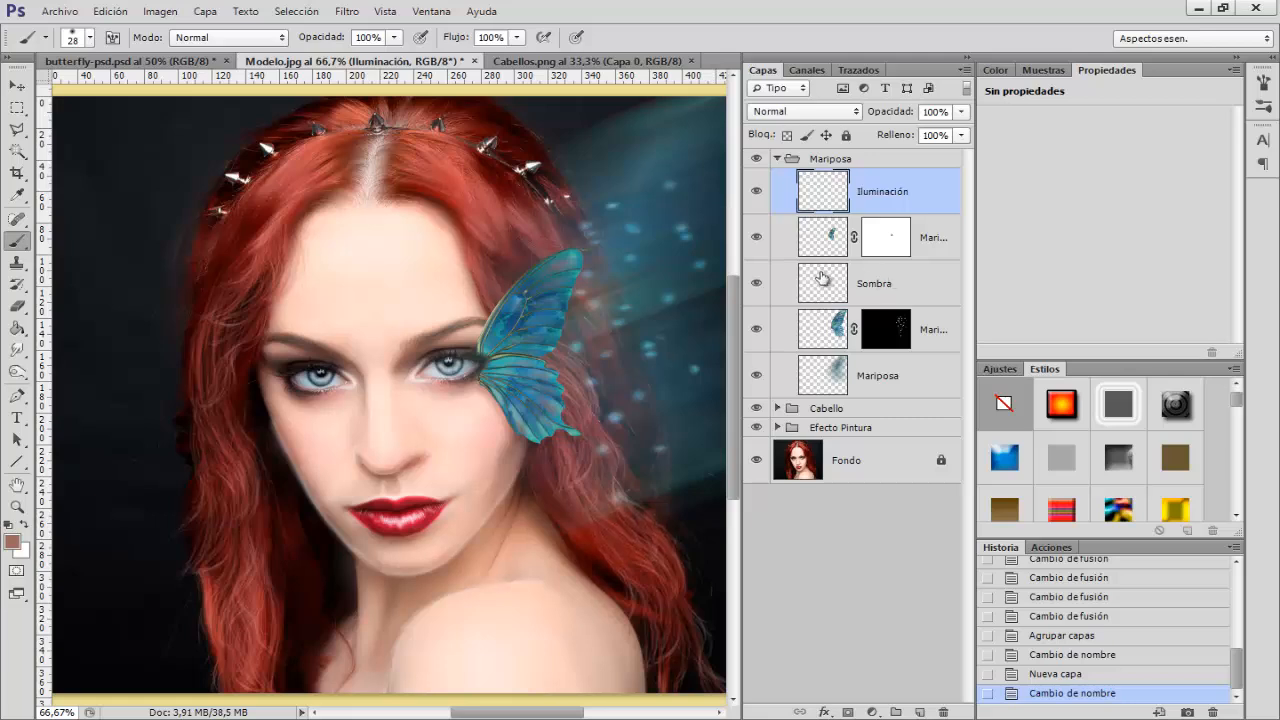
Compare the image with the Mariposa copia 2 wing hidden and shown, and load that wing's outline as a selection
{"action": "left_click", "coordinate": [757, 240]}
{"action": "left_click", "coordinate": [757, 240]}
{"action": "left_click", "coordinate": [757, 240]}
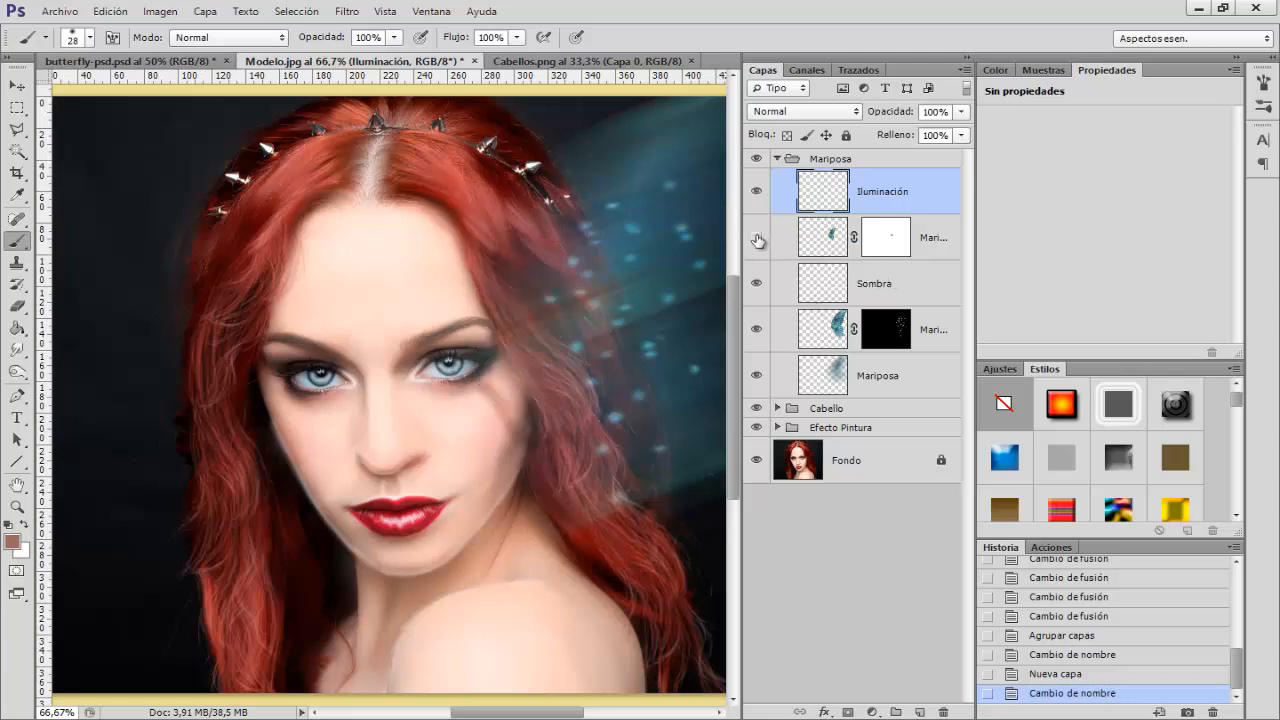
{"action": "left_click", "coordinate": [757, 240]}
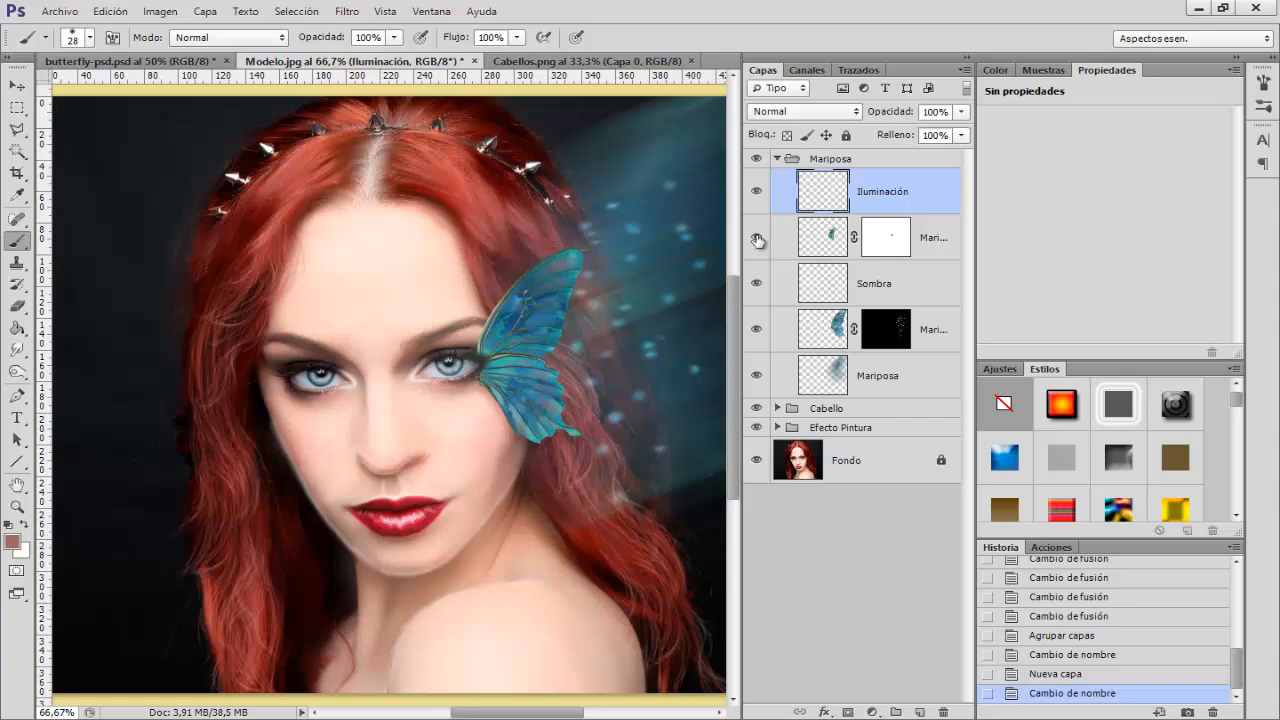
{"action": "left_click", "coordinate": [829, 243], "text": "ctrl"}
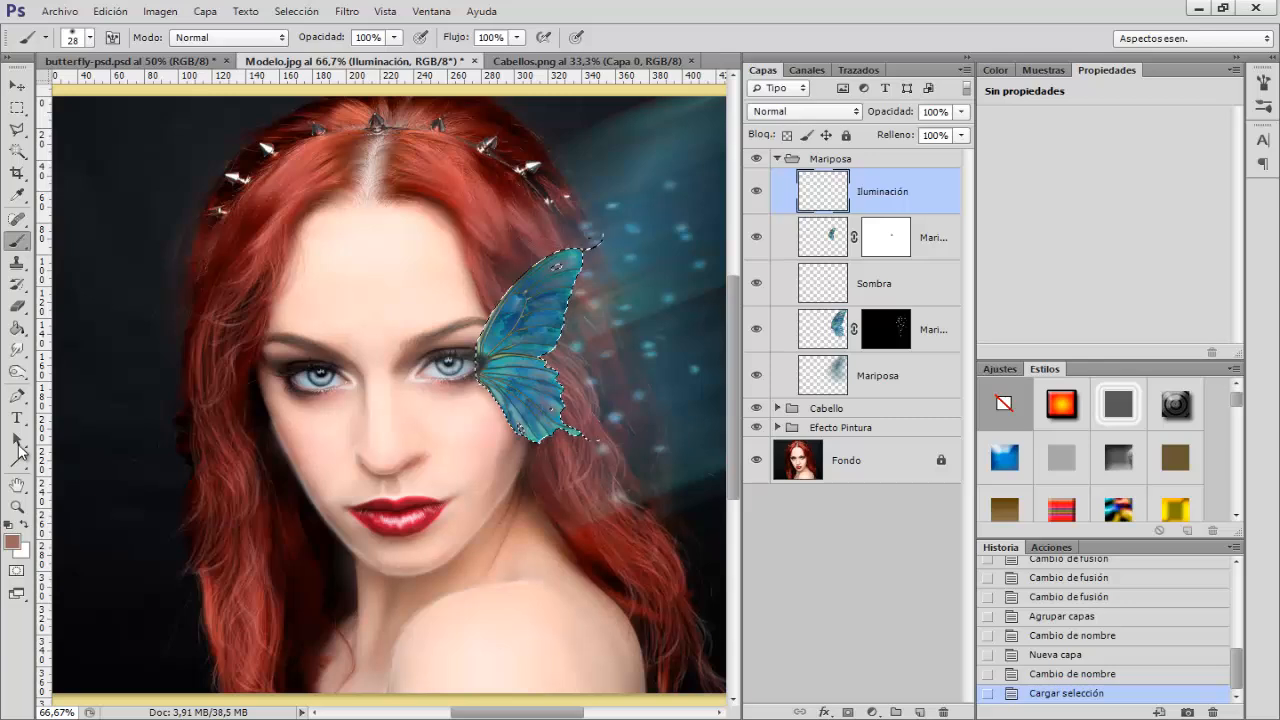
Set the foreground colour to white and choose the soft round brush with 0% hardness, enlarged to about 73 px
{"action": "key", "text": "d"}
{"action": "key", "text": "x"}
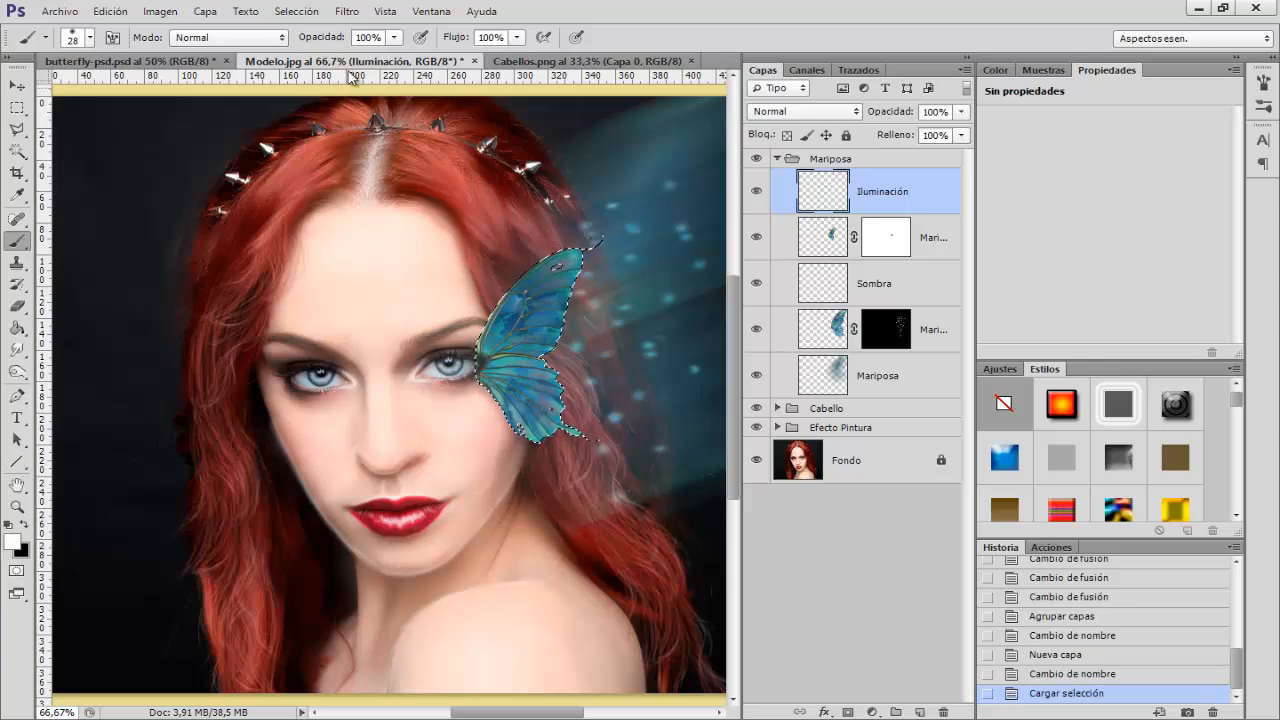
{"action": "right_click", "coordinate": [357, 345]}
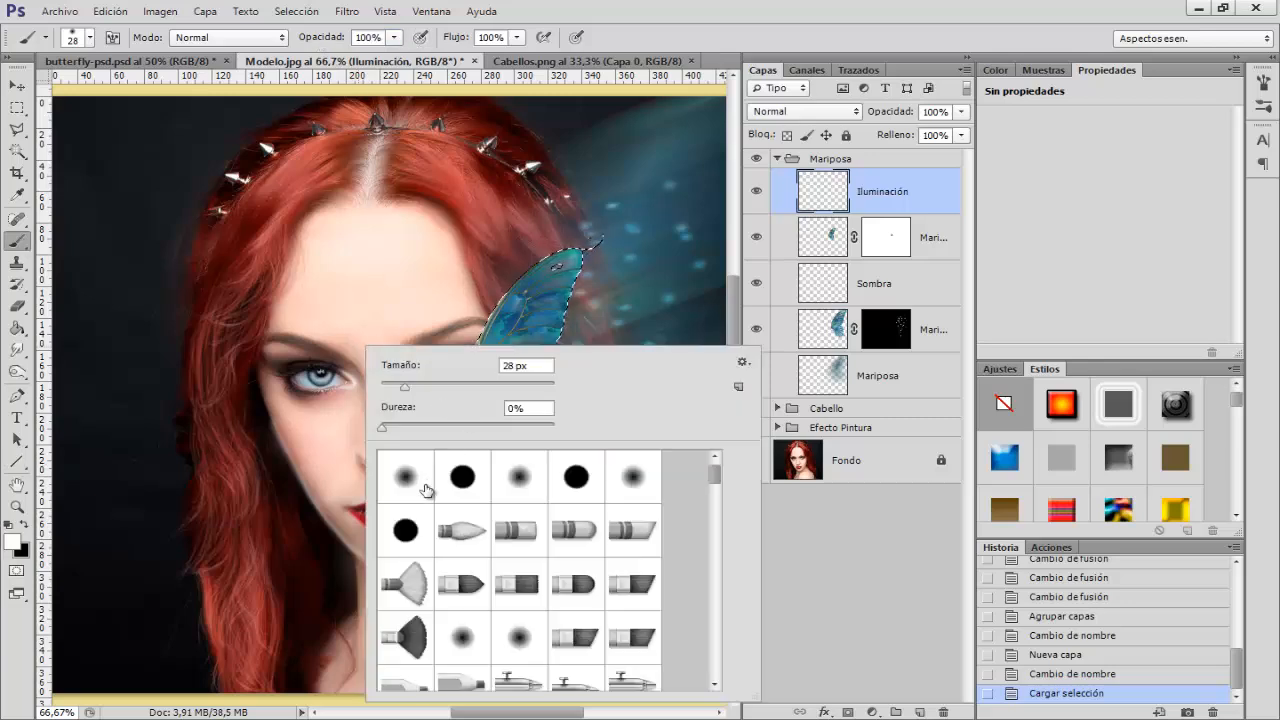
{"action": "left_click", "coordinate": [408, 486]}
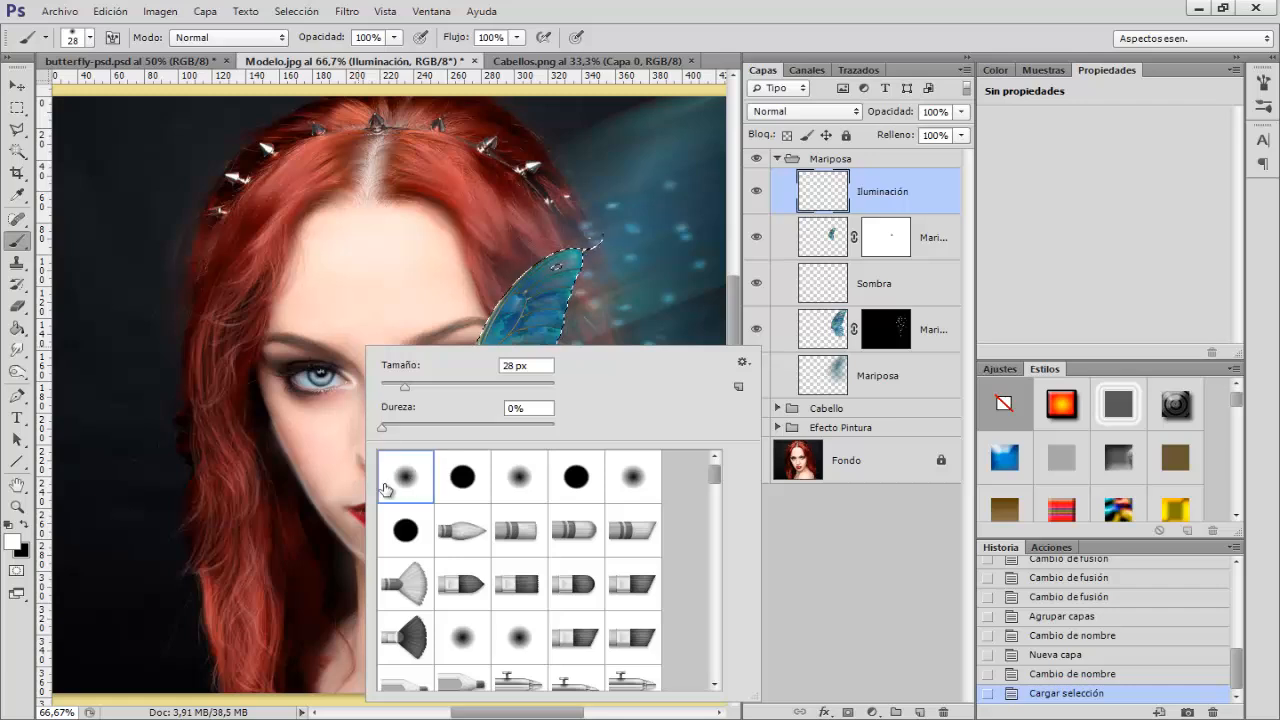
{"action": "left_click_drag", "start_coordinate": [427, 233], "coordinate": [443, 233]}
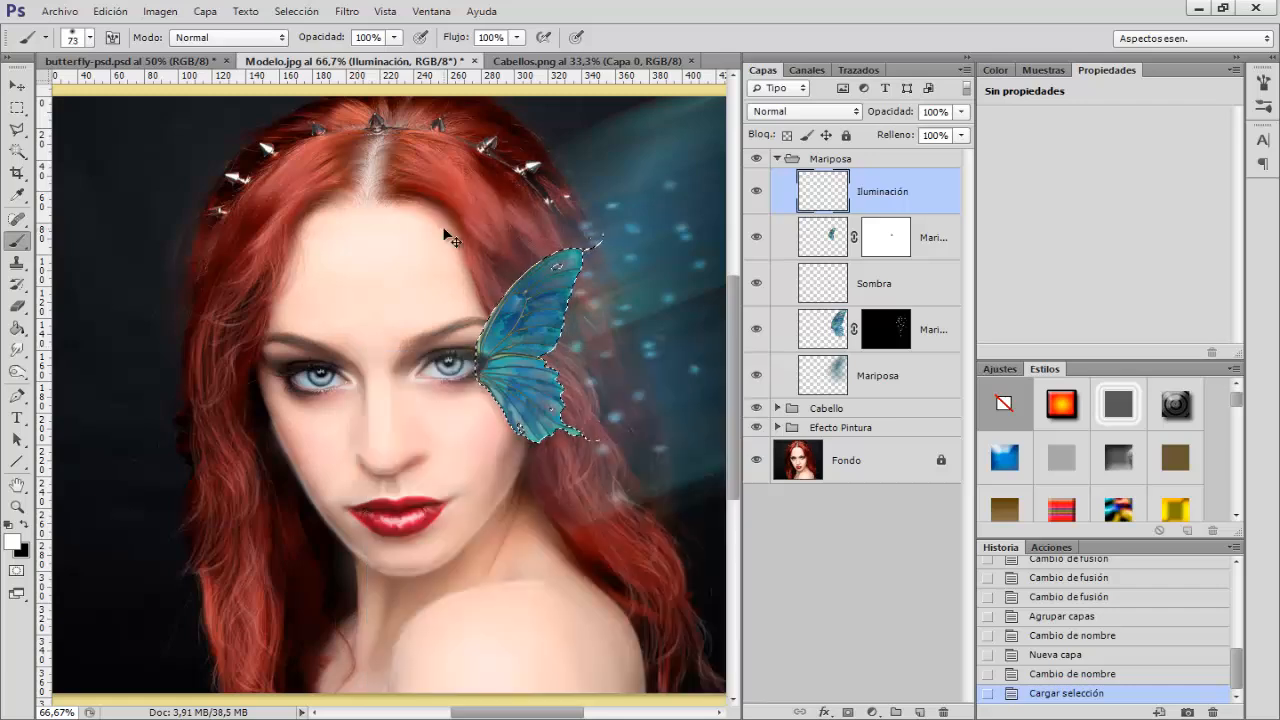
Paint white light along the wing's edges on the Iluminación layer with a 33 px and 25 px brush, and deselect
{"action": "key", "text": "ctrl+plus"}
{"action": "left_click_drag", "start_coordinate": [536, 716], "coordinate": [554, 716]}
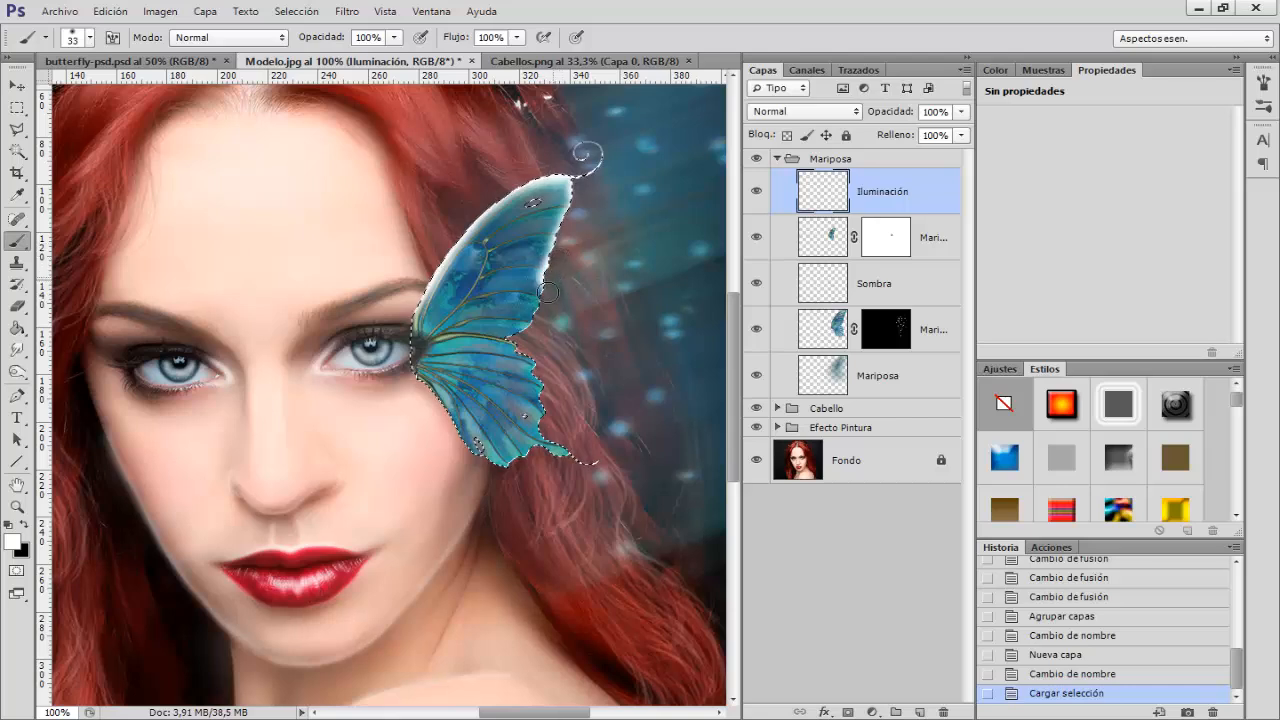
{"action": "left_click_drag", "start_coordinate": [540, 316], "coordinate": [534, 341]}
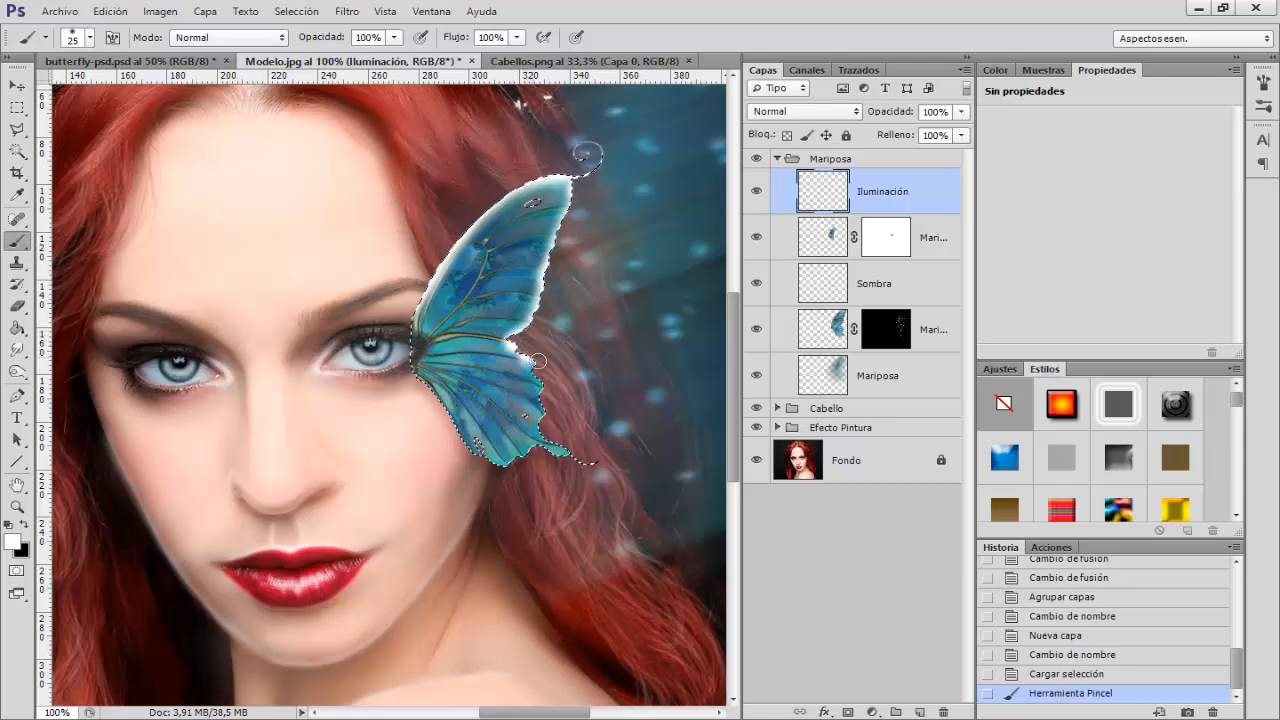
{"action": "mouse_move", "coordinate": [548, 384]}
{"action": "left_mouse_down"}
{"action": "mouse_move", "coordinate": [555, 445]}
{"action": "mouse_move", "coordinate": [622, 465]}
{"action": "mouse_move", "coordinate": [509, 466]}
{"action": "left_mouse_up"}
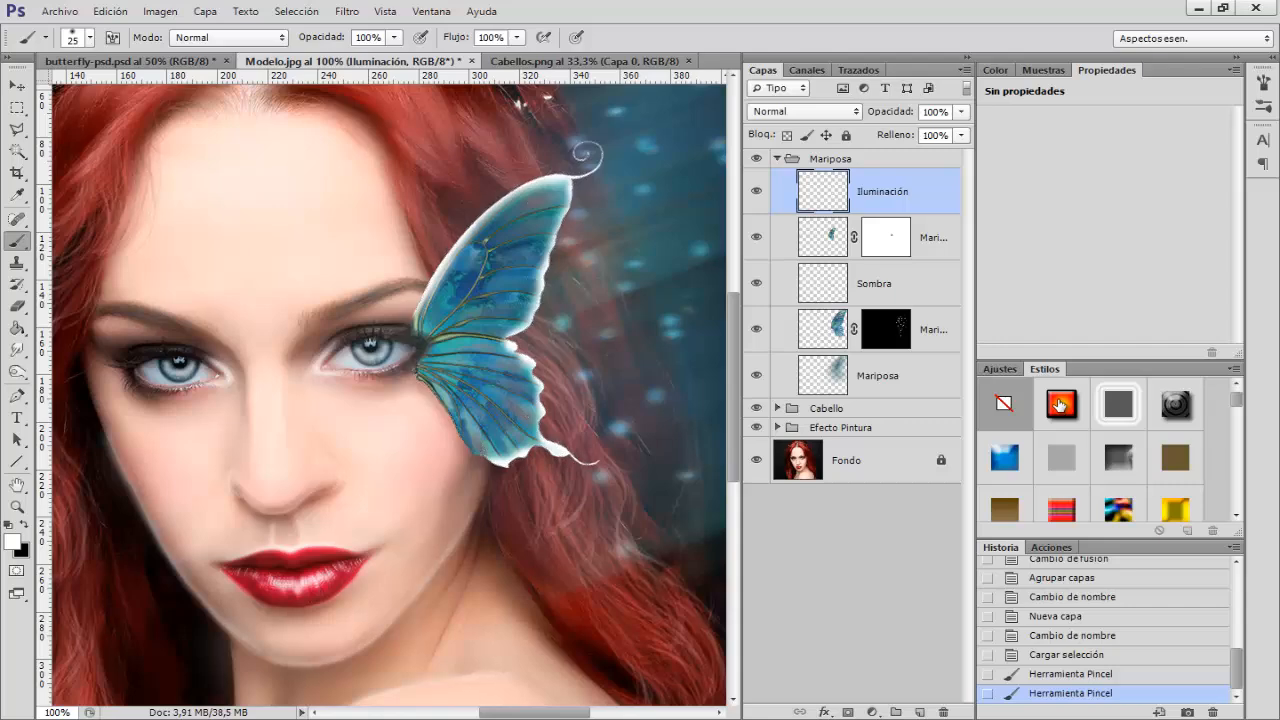
{"action": "key", "text": "ctrl+minus"}
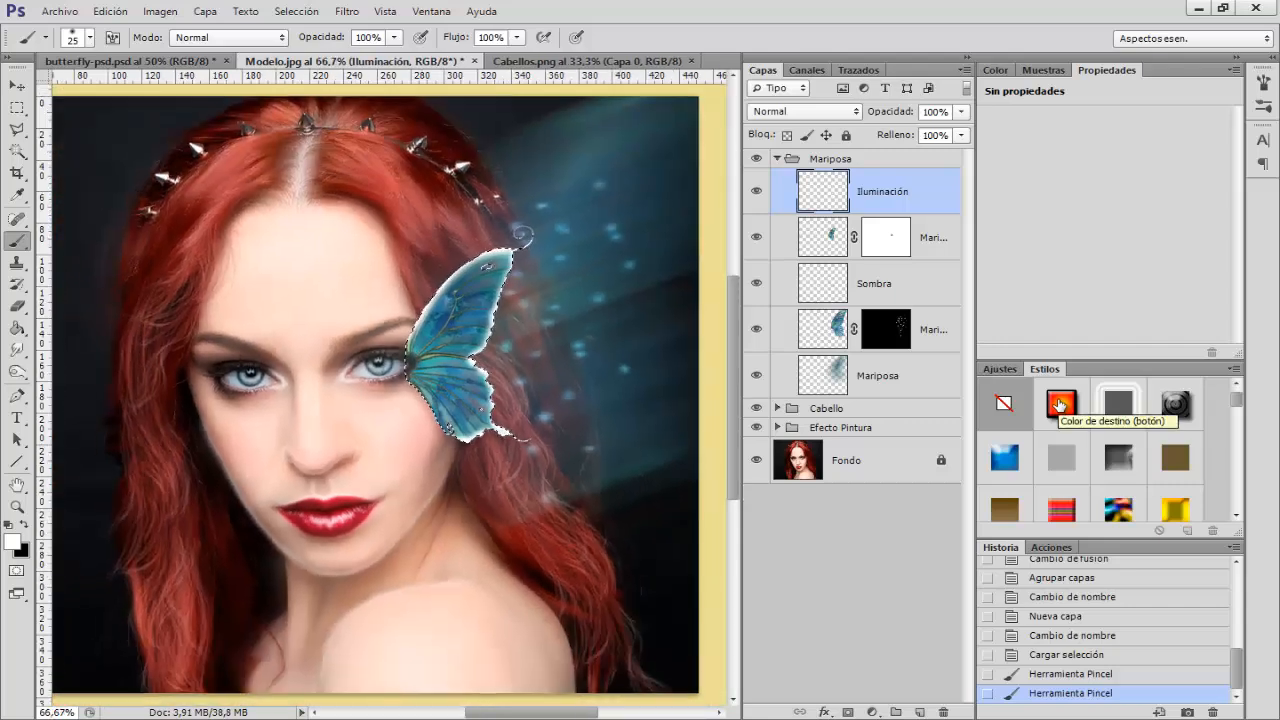
{"action": "key", "text": "ctrl+d"}
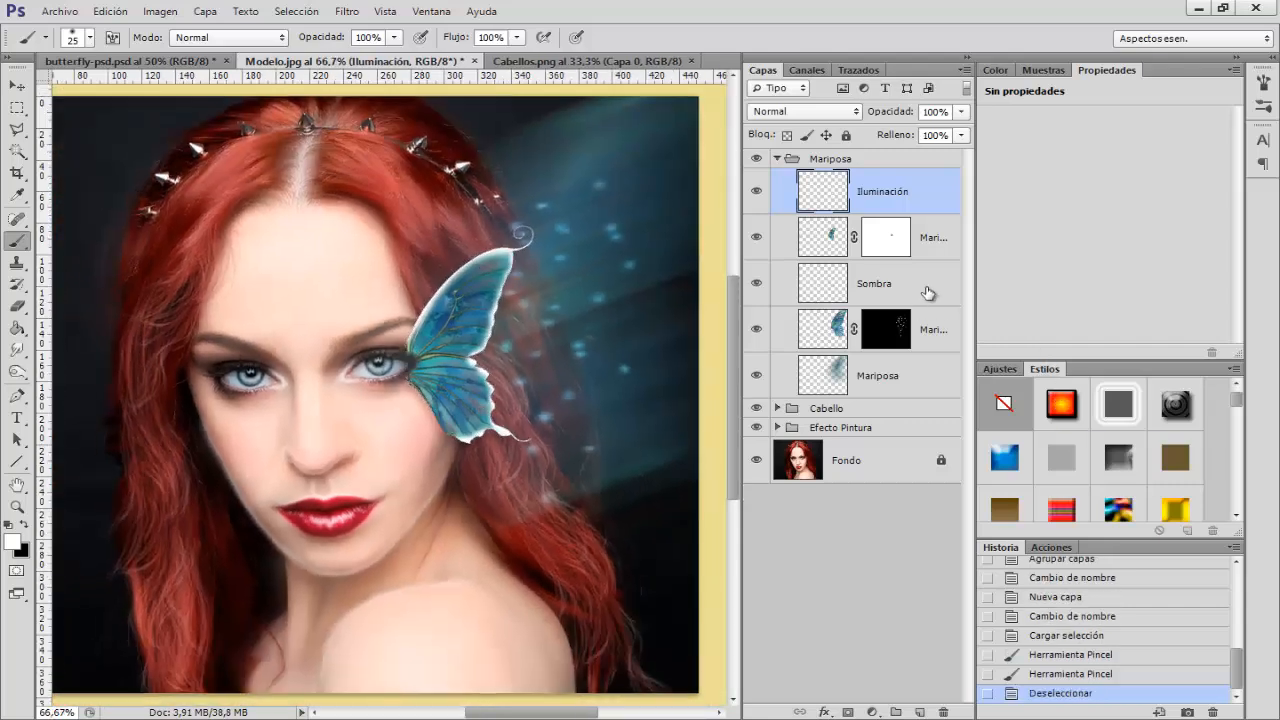
Set the blend mode of Iluminación to Superponer, comparing it with Luz suave
{"action": "left_click", "coordinate": [805, 111]}
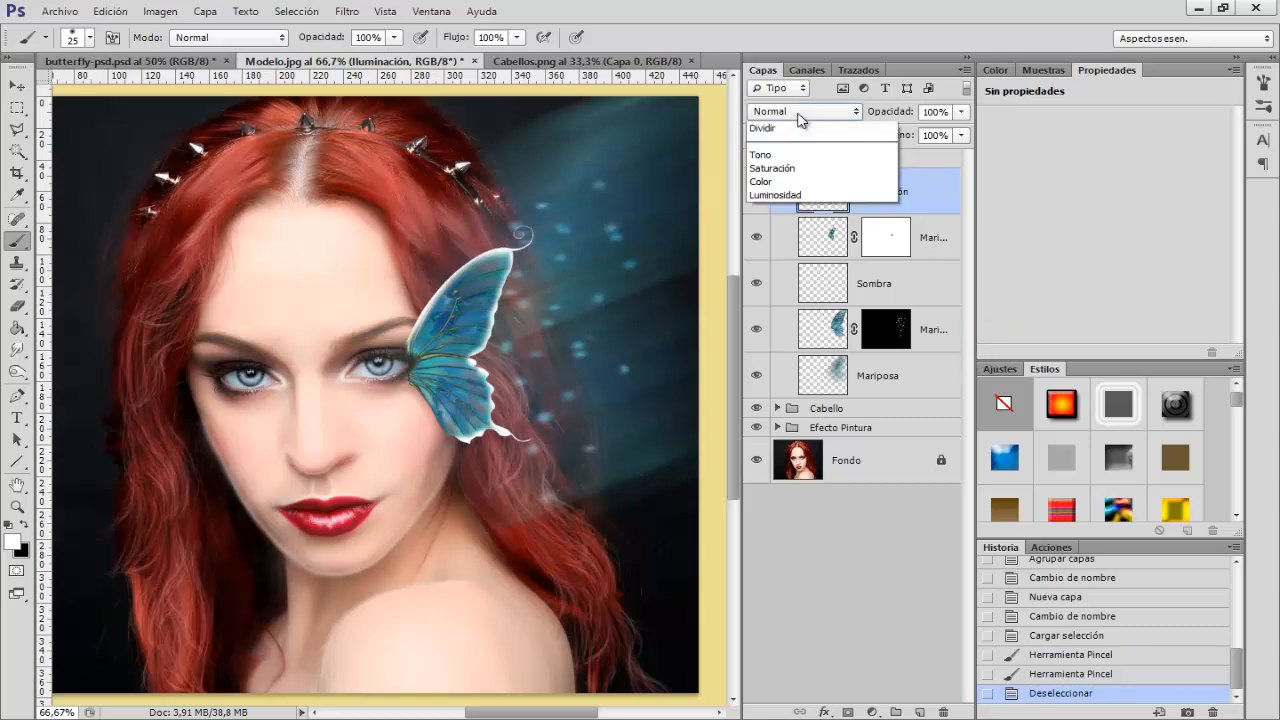
{"action": "left_click", "coordinate": [808, 330]}
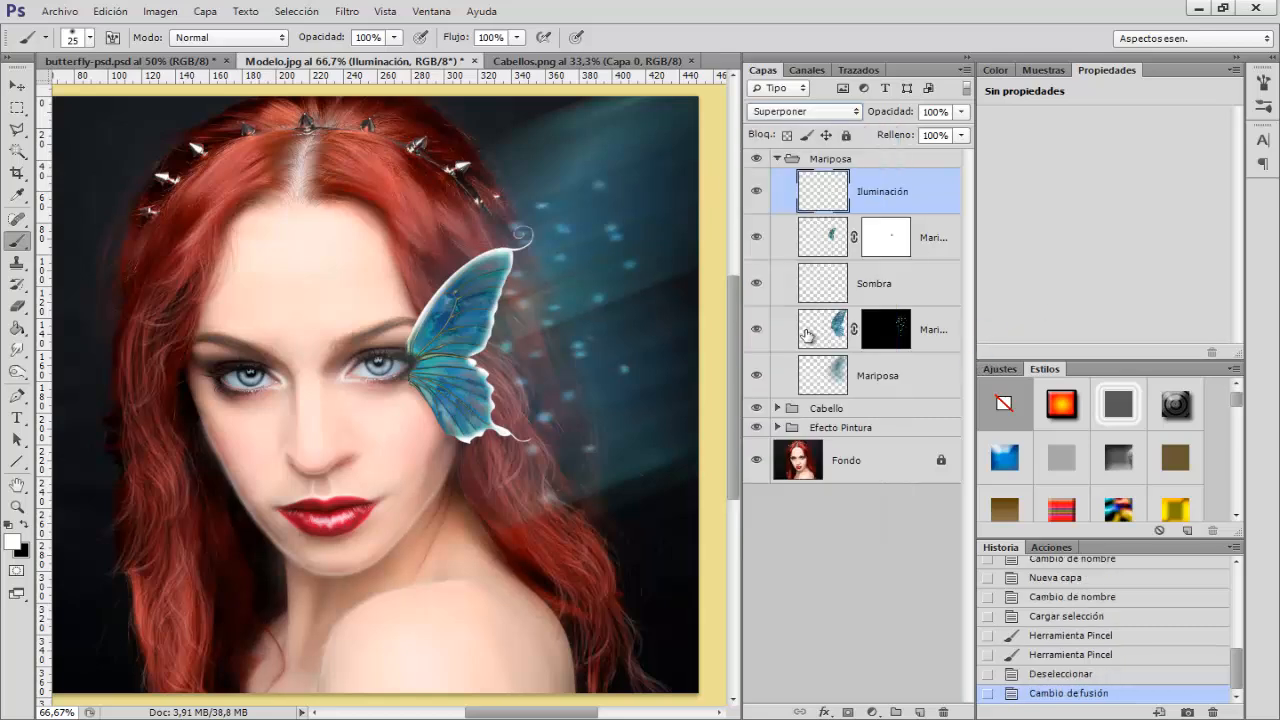
{"action": "scroll", "coordinate": [804, 112], "scroll_direction": "down", "scroll_amount": 1}
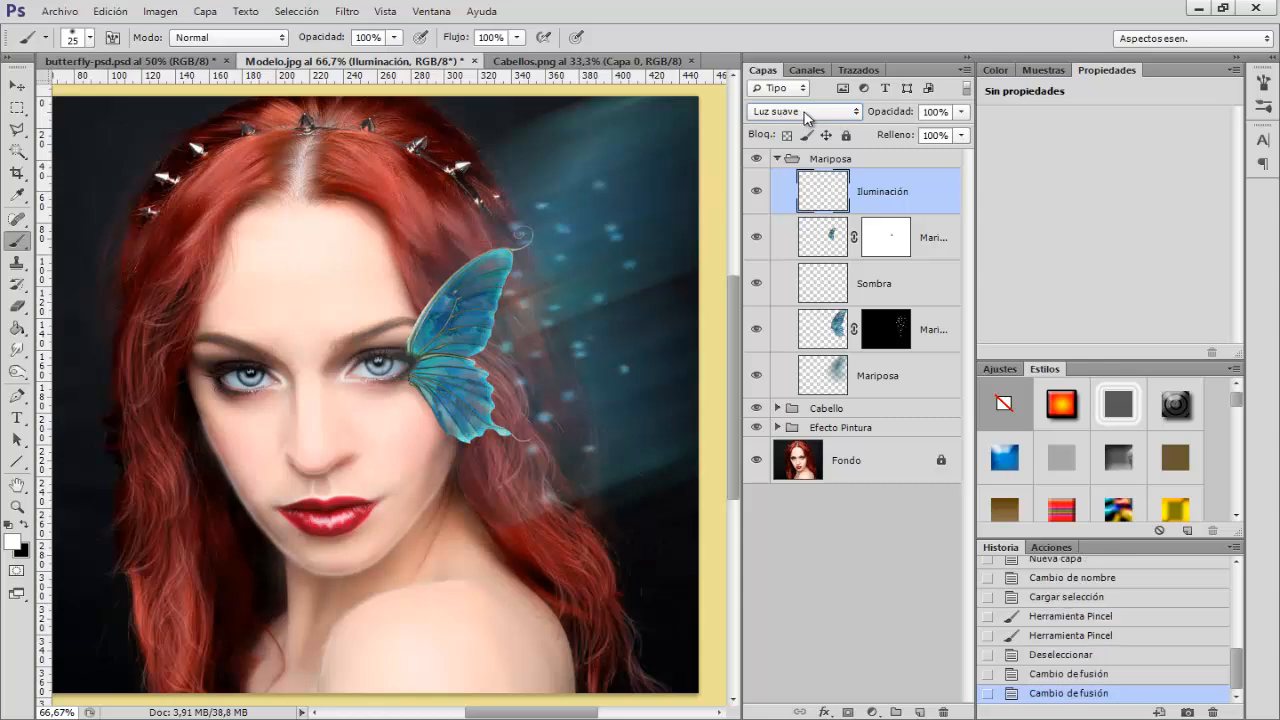
{"action": "scroll", "coordinate": [812, 112], "scroll_direction": "up", "scroll_amount": 1}
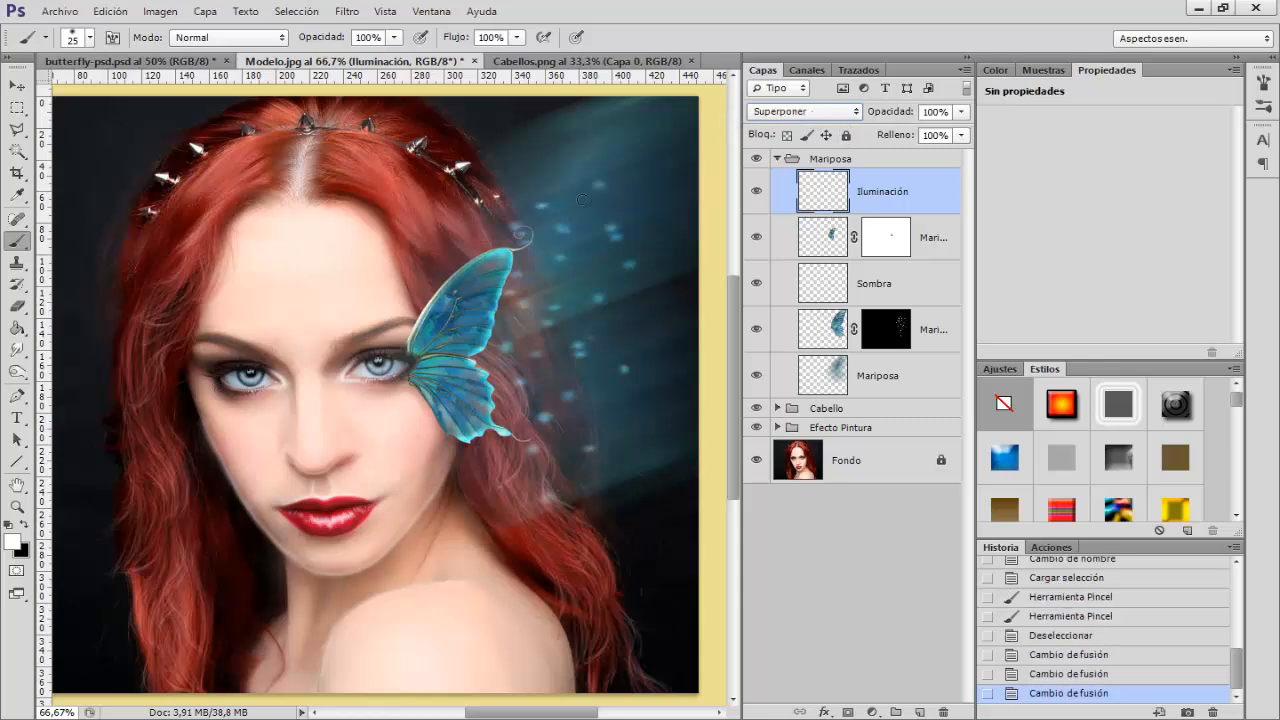
Set the opacity of Iluminación to 80% and compare the wing with the layer hidden and shown
{"action": "left_click", "coordinate": [906, 113]}
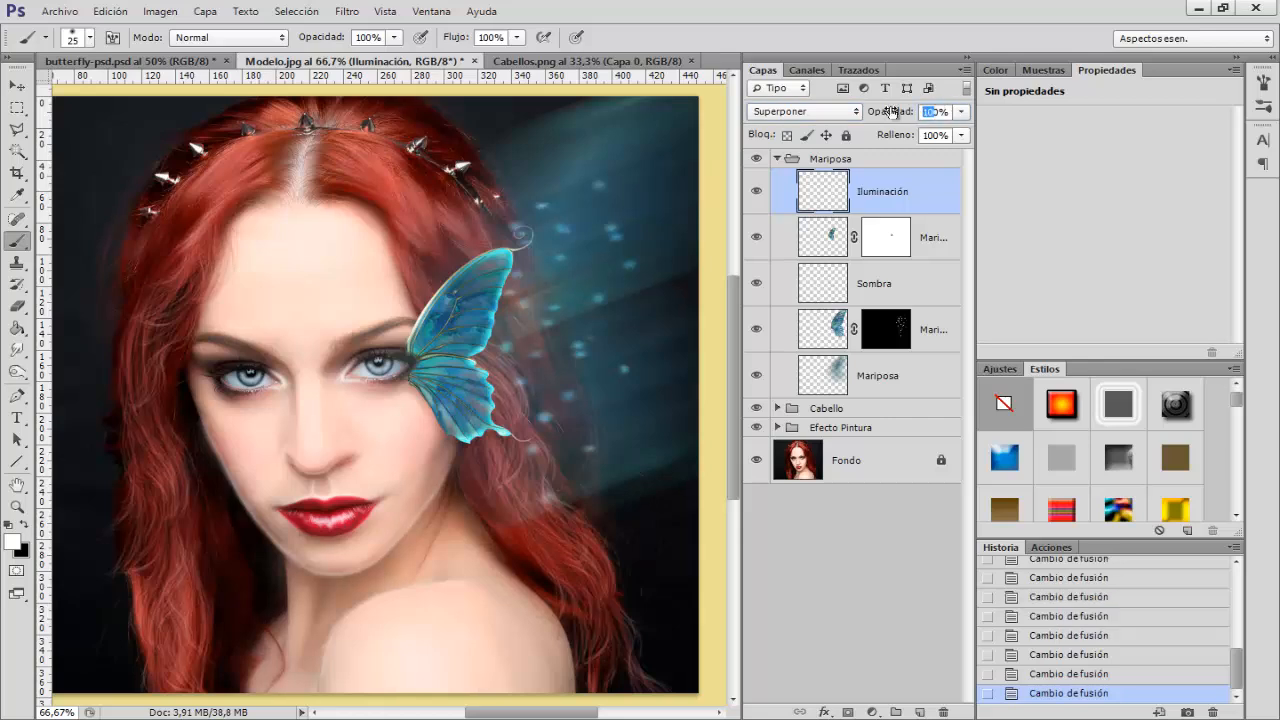
{"action": "type", "text": "80"}
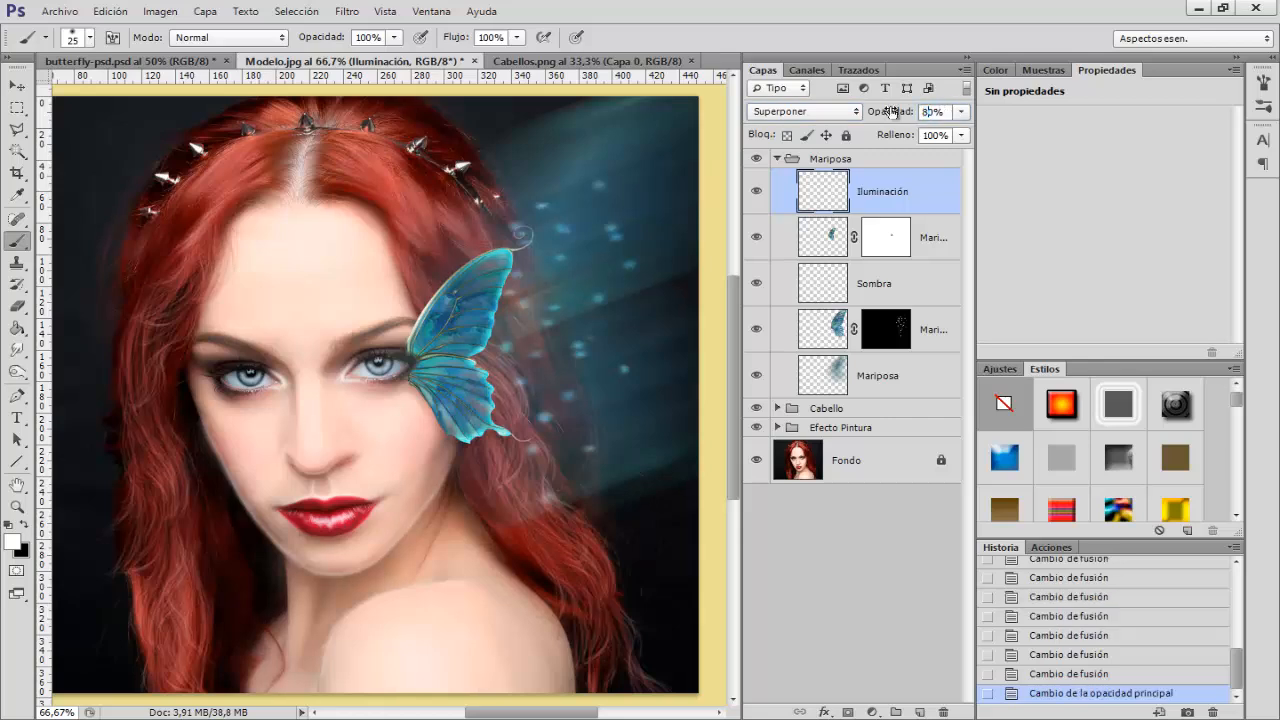
{"action": "left_click", "coordinate": [765, 193]}
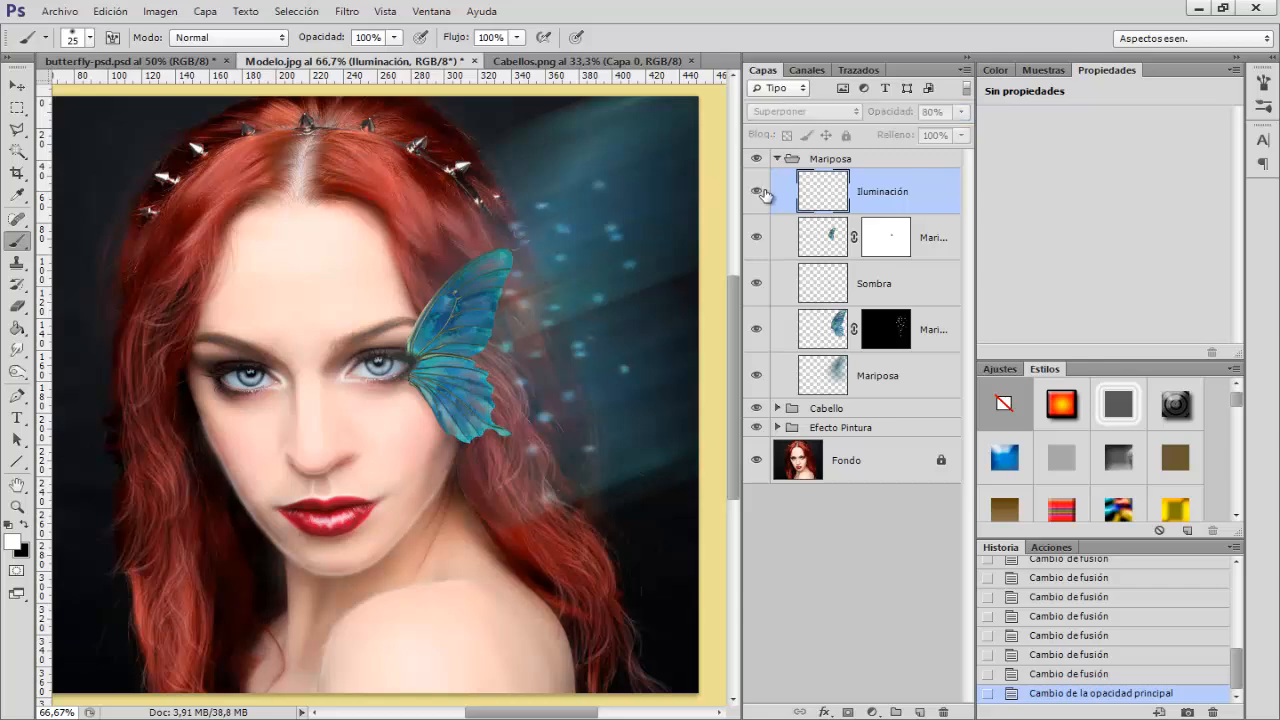
{"action": "left_click", "coordinate": [765, 193]}
{"action": "left_click", "coordinate": [765, 193]}
{"action": "left_click", "coordinate": [765, 193]}
{"action": "left_click", "coordinate": [765, 193]}
{"action": "left_click", "coordinate": [765, 193]}
Add a Curvas adjustment layer clipped to Mariposa copia 2, and lower the curve's midtones to darken the wing
{"action": "left_click", "coordinate": [939, 244]}
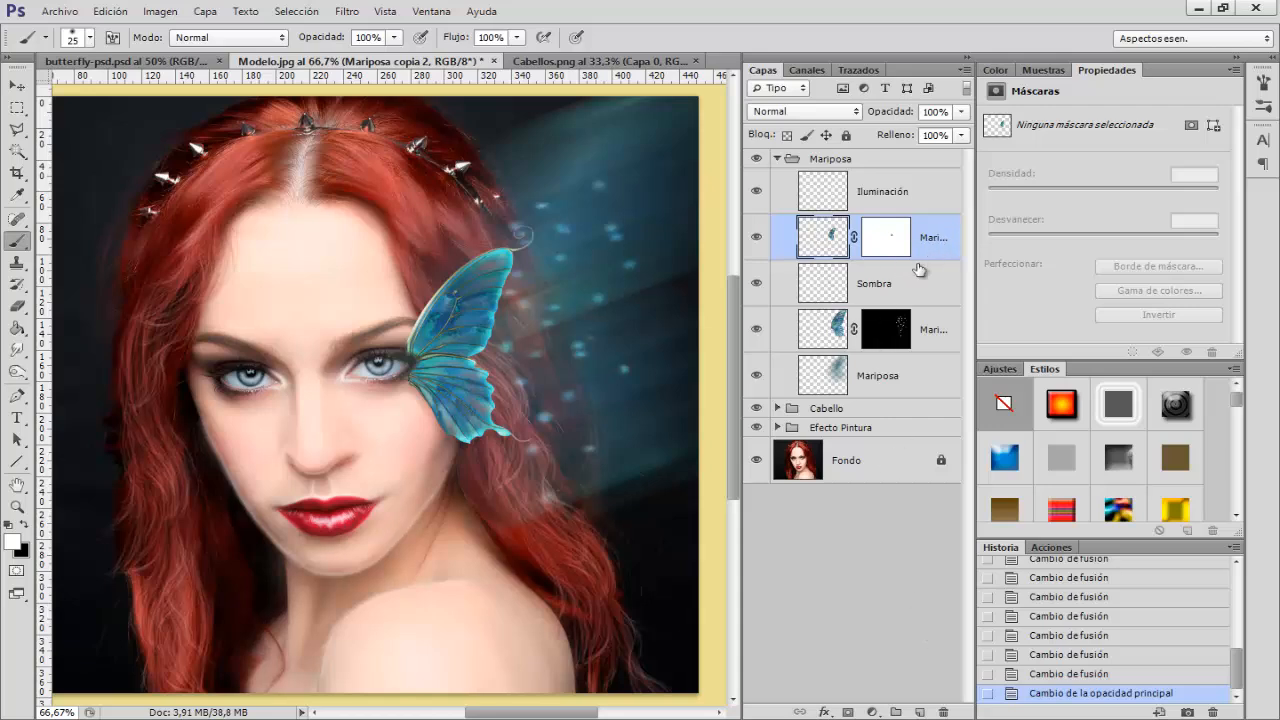
{"action": "left_click", "coordinate": [872, 712]}
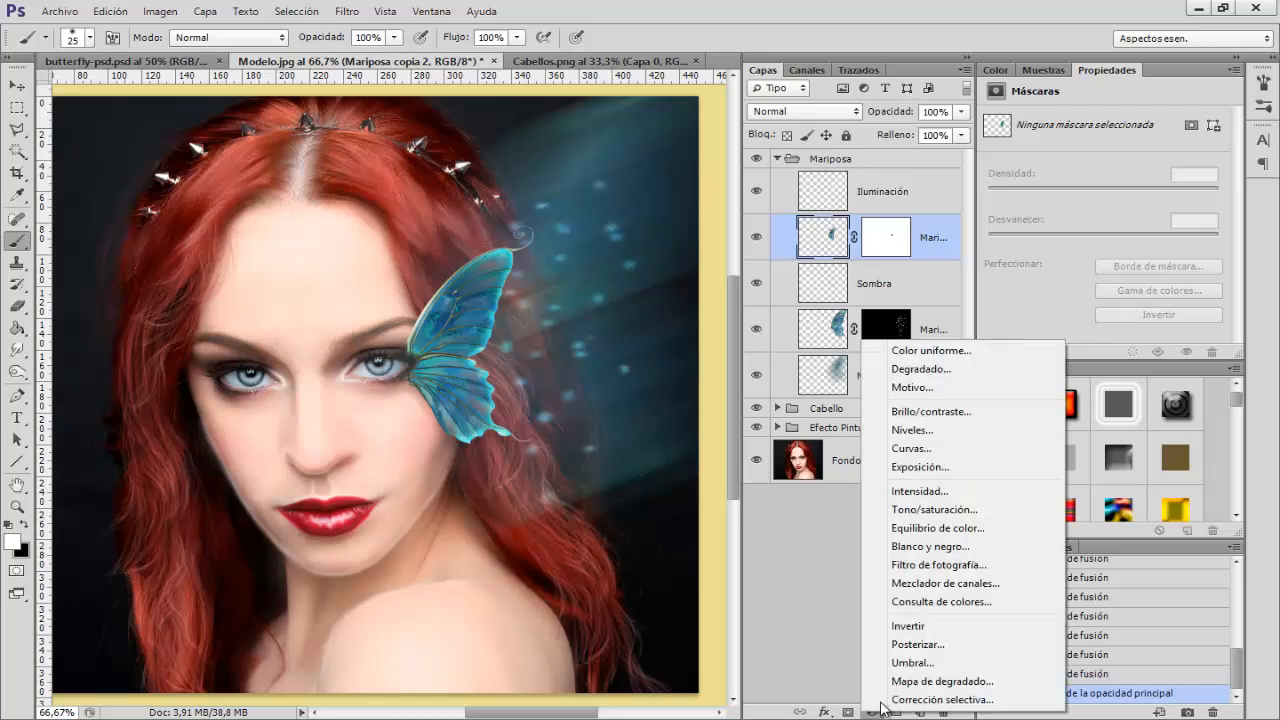
{"action": "key", "text": "Escape"}
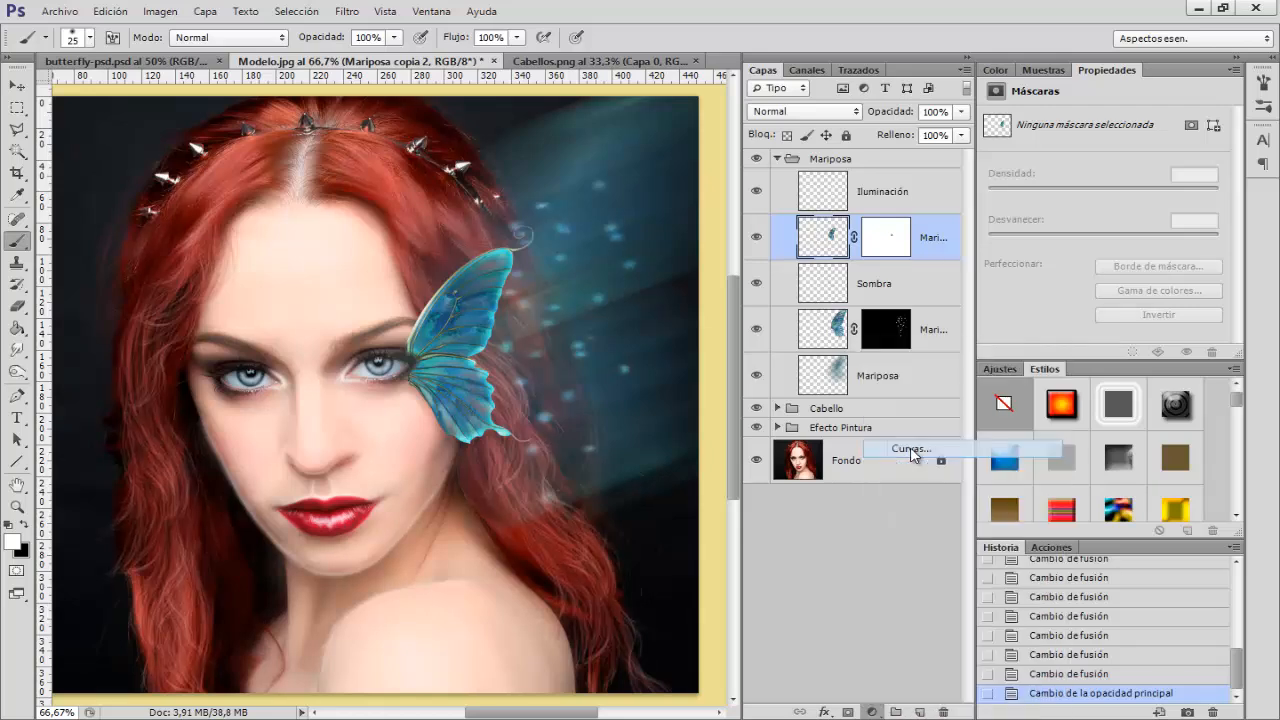
{"action": "left_click", "coordinate": [903, 428]}
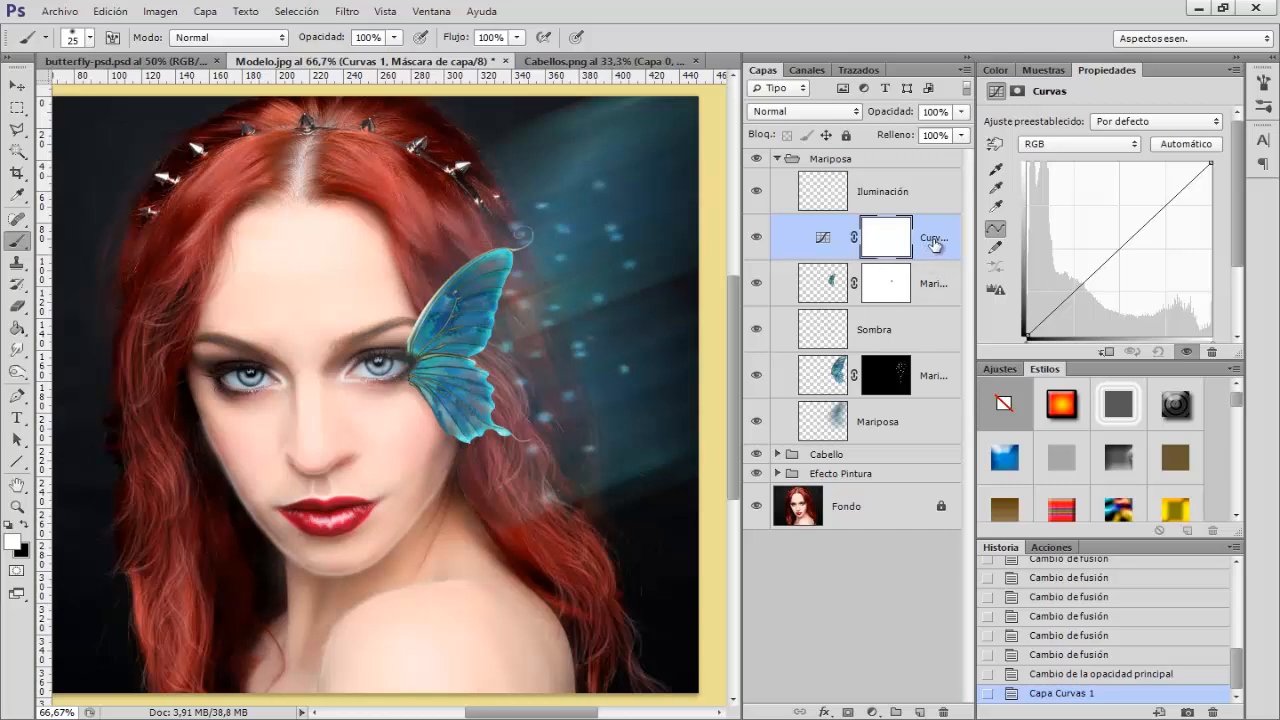
{"action": "key", "text": "alt"}
{"action": "left_click", "coordinate": [933, 256], "text": "alt"}
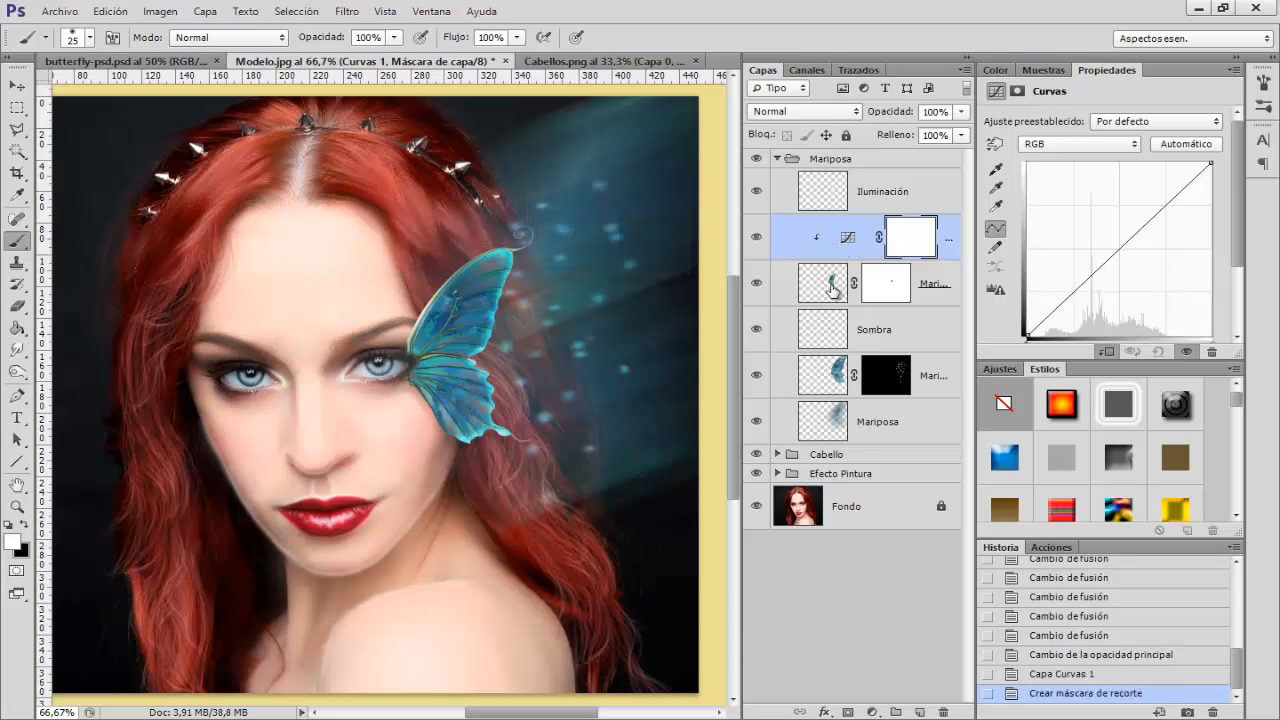
{"action": "left_click_drag", "start_coordinate": [1077, 287], "coordinate": [1090, 295]}
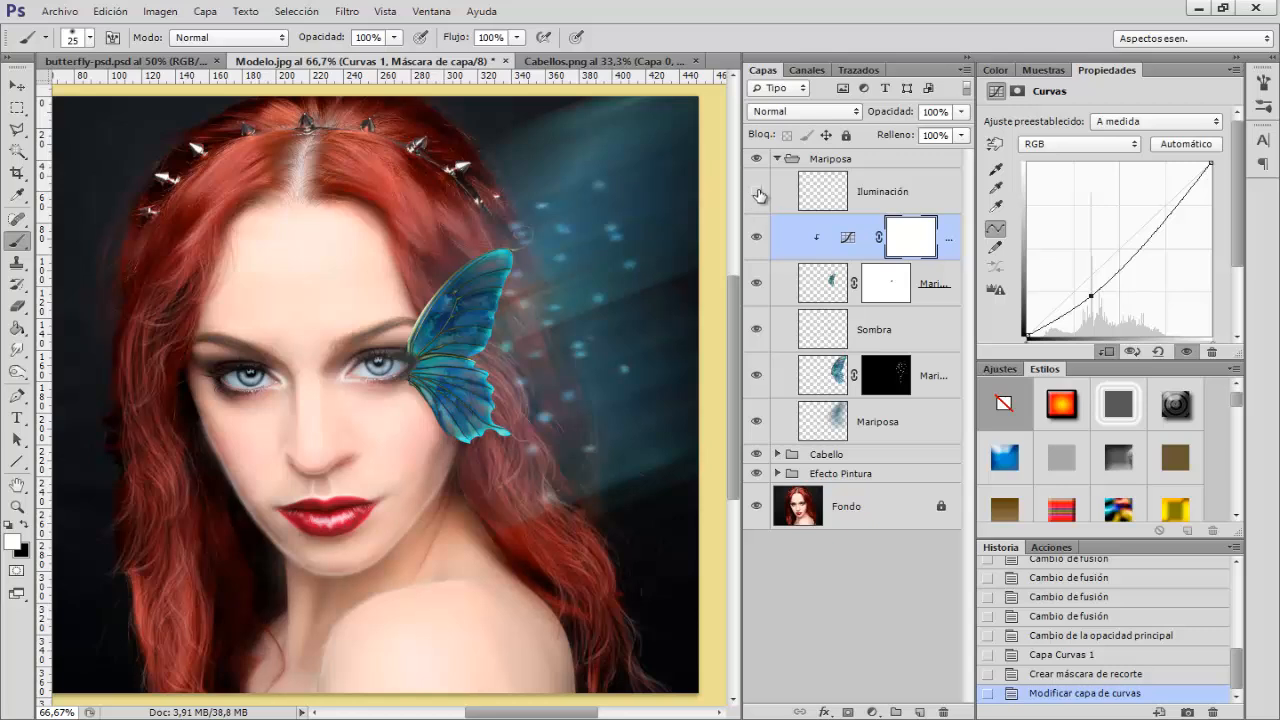
Compare the wing with and without Iluminación, and set that layer's opacity to 86%
{"action": "left_click", "coordinate": [759, 194]}
{"action": "left_click", "coordinate": [759, 194]}
{"action": "left_click", "coordinate": [886, 195]}
{"action": "left_click_drag", "start_coordinate": [891, 113], "coordinate": [903, 116]}
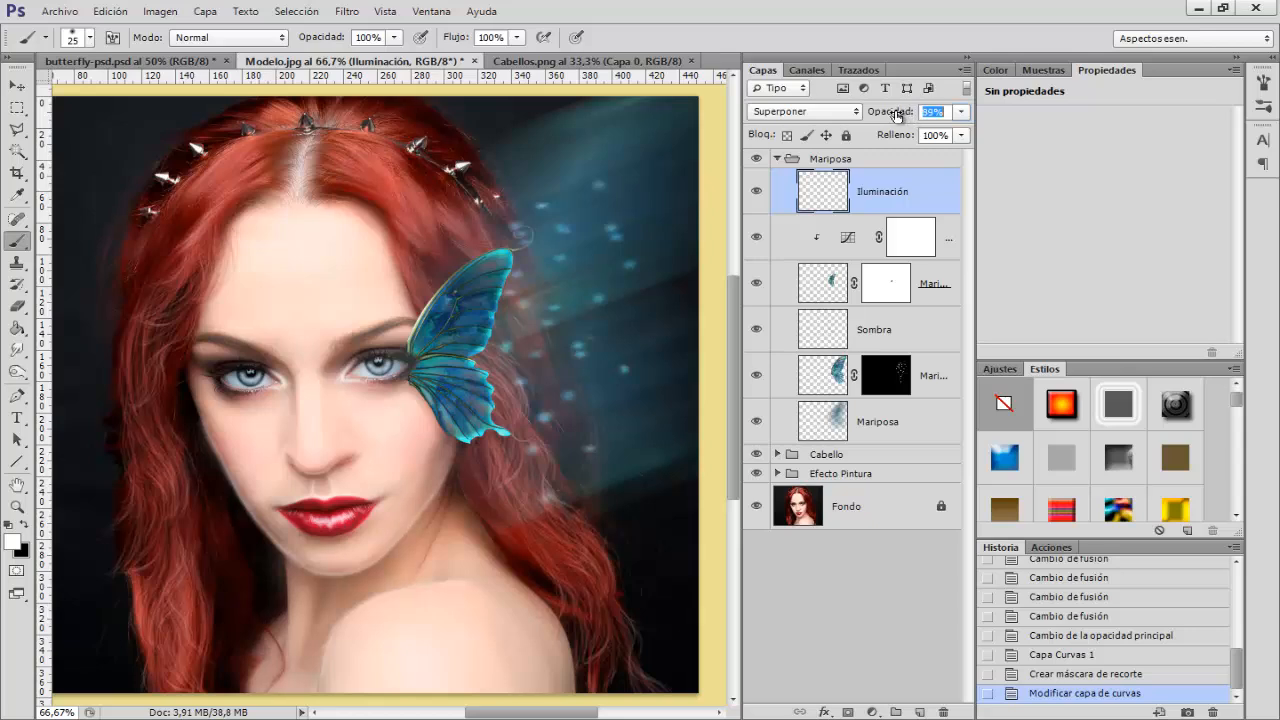
{"action": "left_click_drag", "start_coordinate": [895, 115], "coordinate": [896, 116]}
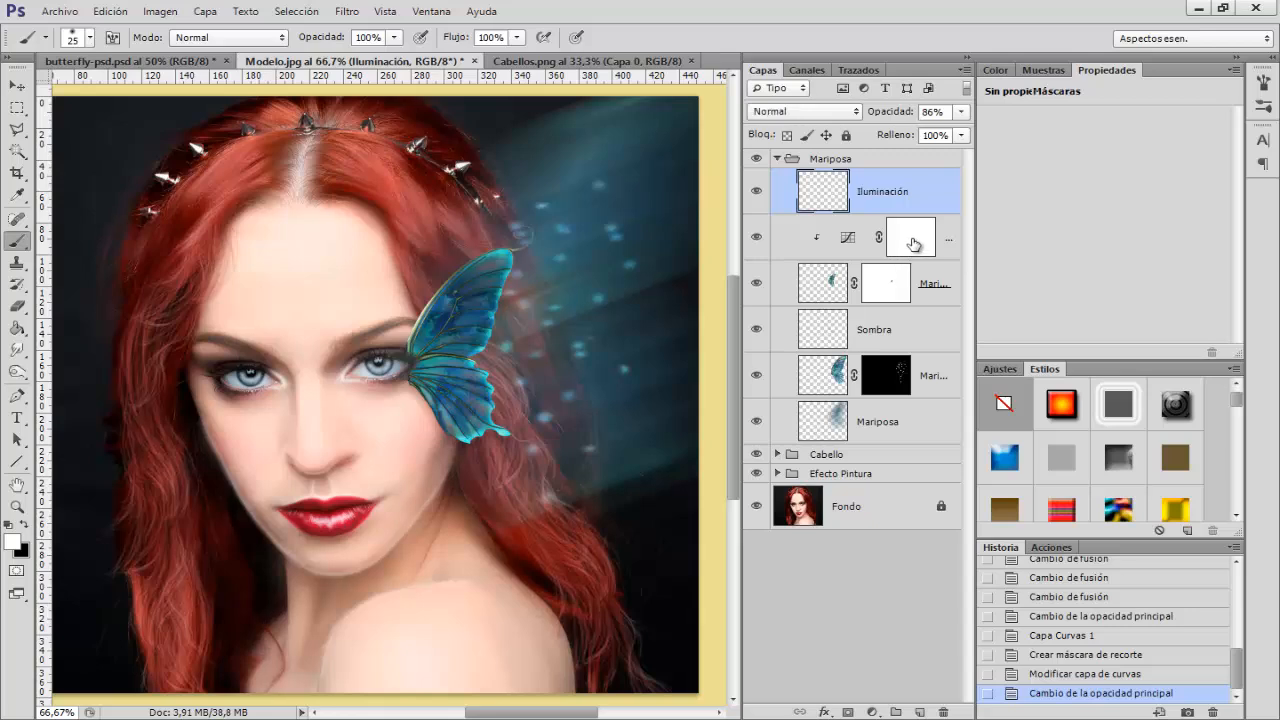
Paint black on the Curvas layer mask with a 46 px soft brush over the wing's interior and outer edge to restore brightness
{"action": "left_click", "coordinate": [902, 248]}
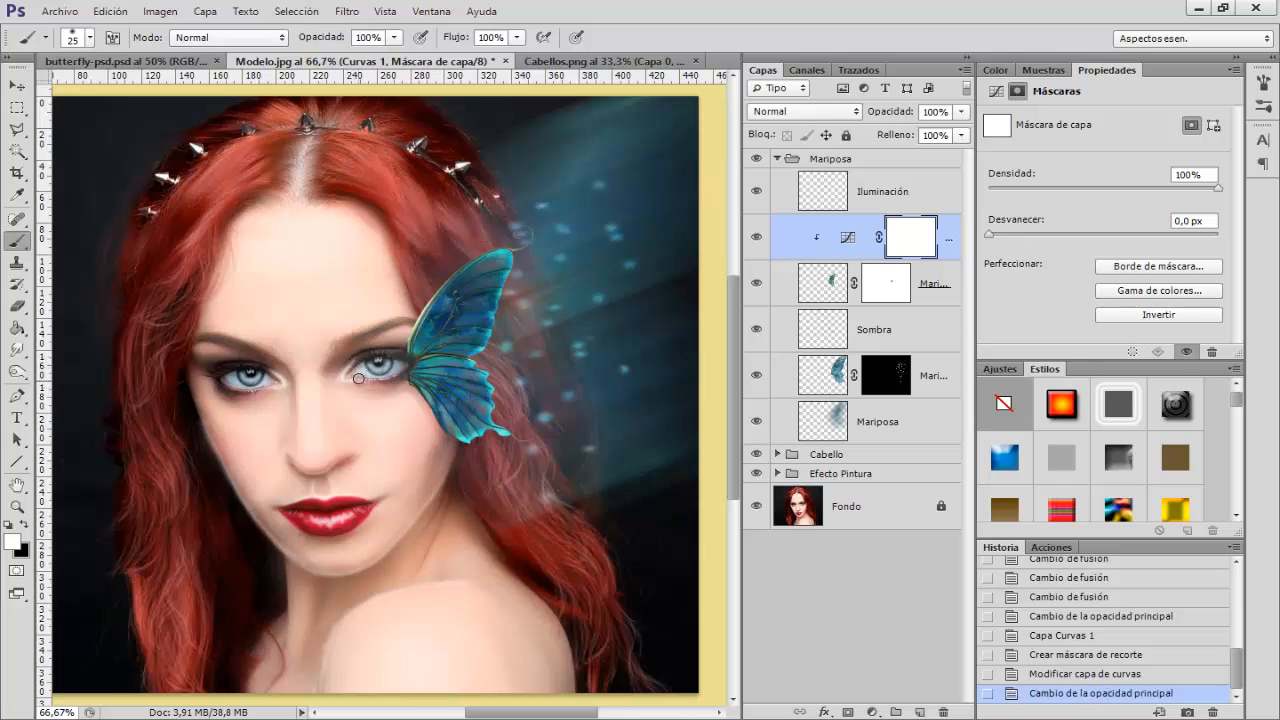
{"action": "key", "text": "x"}
{"action": "right_click", "coordinate": [370, 382], "text": "alt"}
{"action": "mouse_move", "coordinate": [483, 273]}
{"action": "left_mouse_down"}
{"action": "mouse_move", "coordinate": [470, 285]}
{"action": "mouse_move", "coordinate": [484, 287]}
{"action": "mouse_move", "coordinate": [470, 346]}
{"action": "left_mouse_up"}
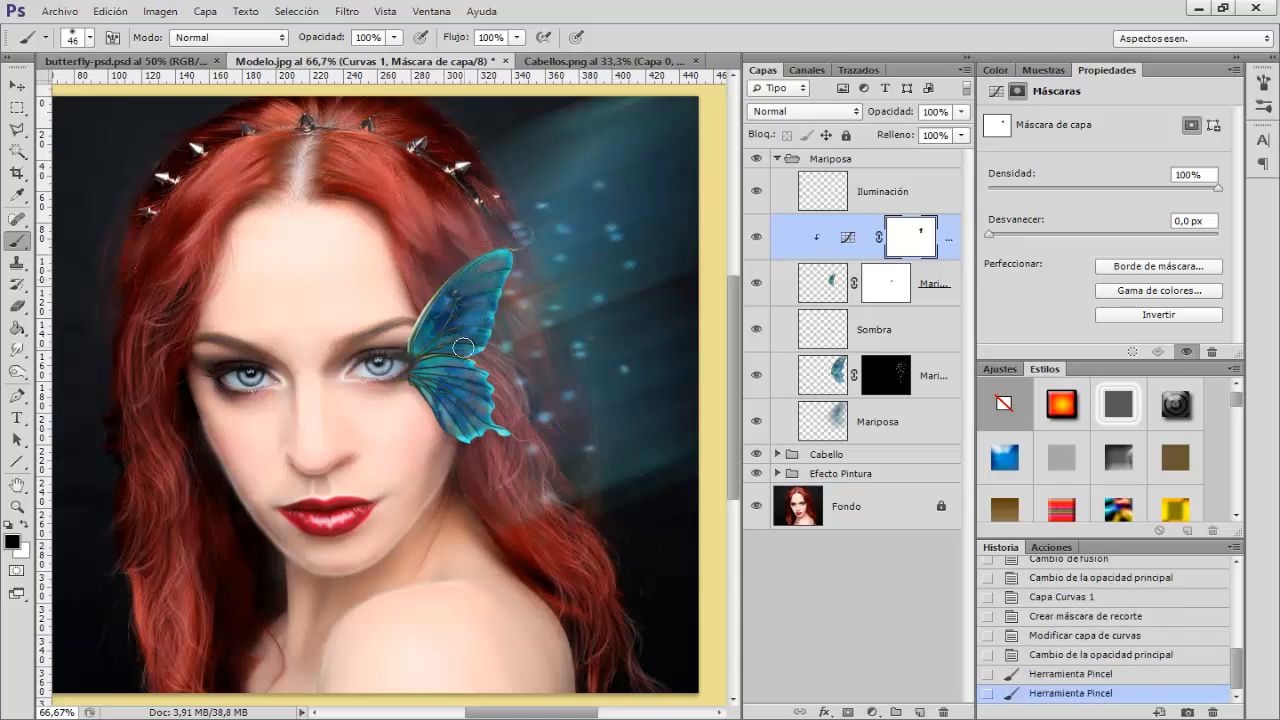
{"action": "left_click", "coordinate": [480, 392]}
{"action": "mouse_move", "coordinate": [480, 392]}
{"action": "left_mouse_down"}
{"action": "mouse_move", "coordinate": [484, 416]}
{"action": "mouse_move", "coordinate": [478, 402]}
{"action": "left_mouse_up"}
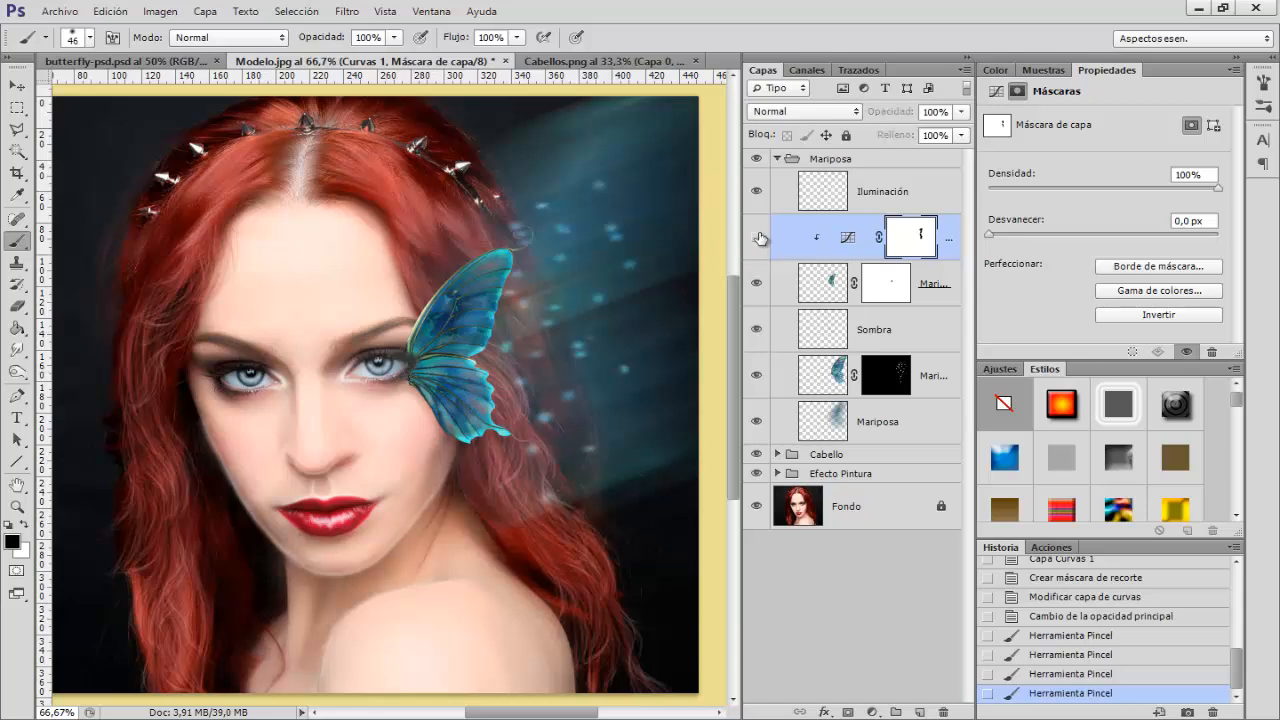
{"action": "left_click", "coordinate": [757, 237]}
{"action": "left_click", "coordinate": [757, 237]}
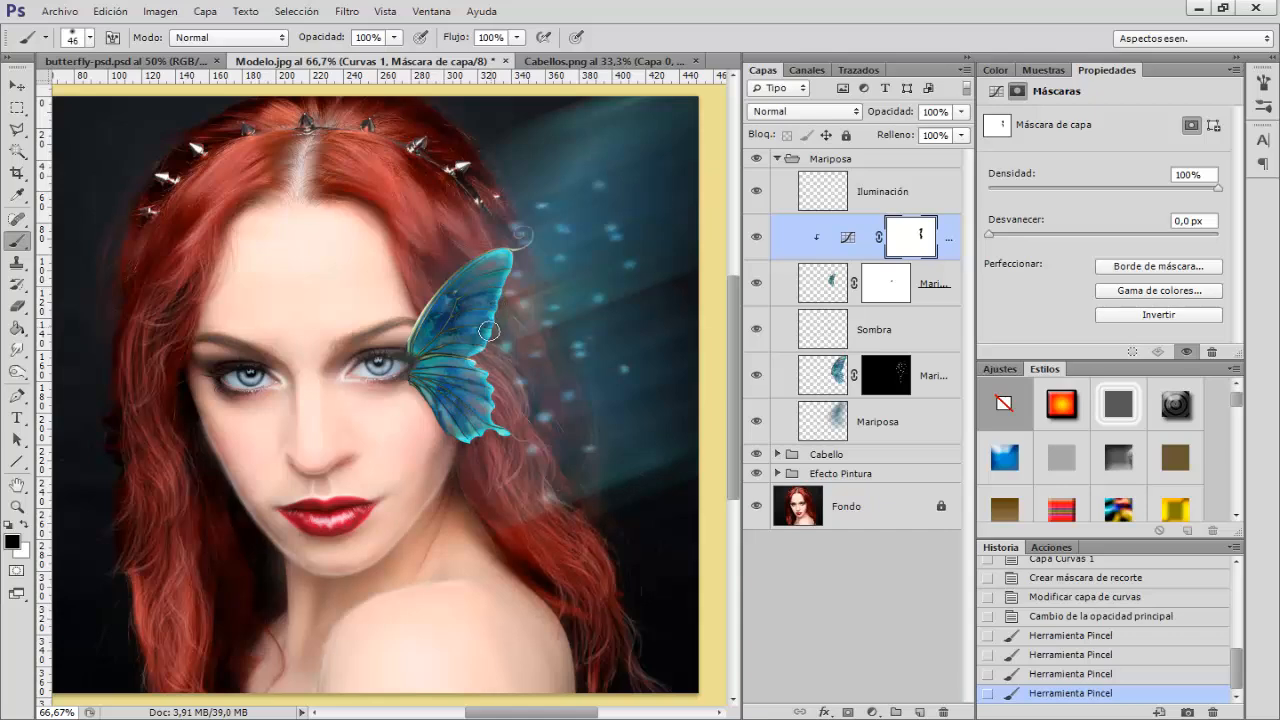
{"action": "left_click_drag", "start_coordinate": [504, 433], "coordinate": [485, 425]}
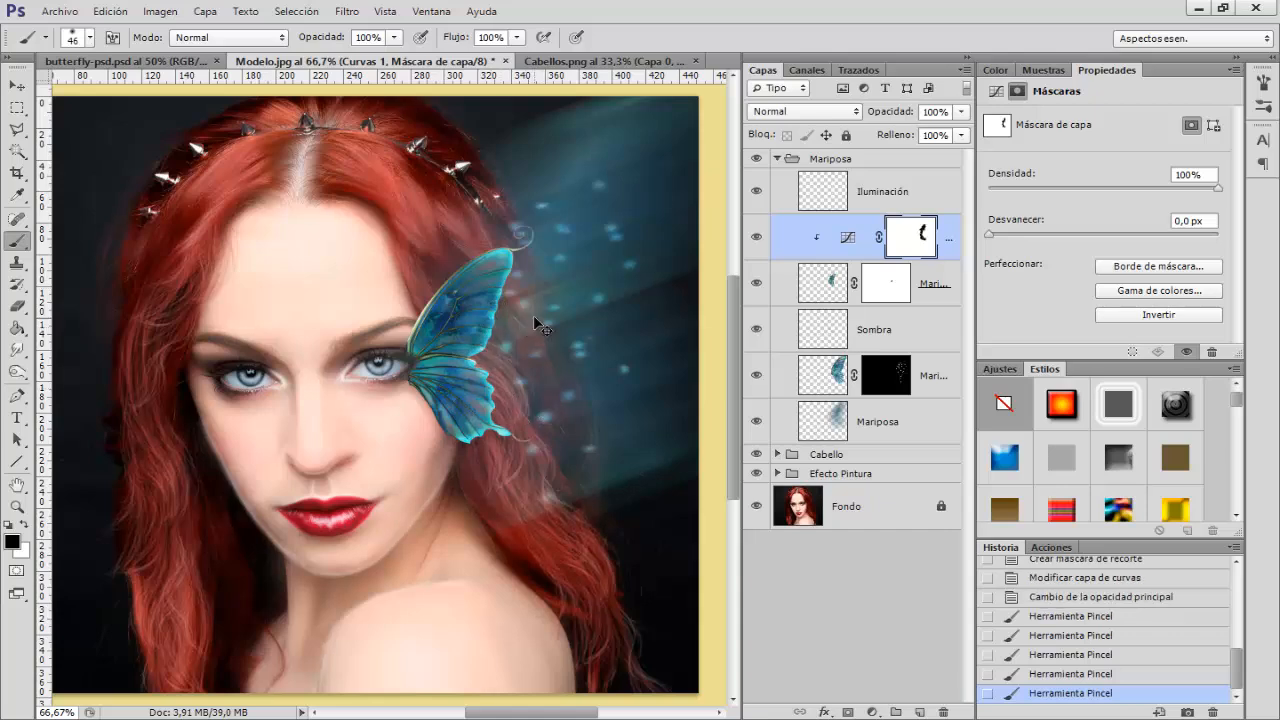
Collapse the Mariposa group and add a new empty layer above it
{"action": "key", "text": "ctrl+minus"}
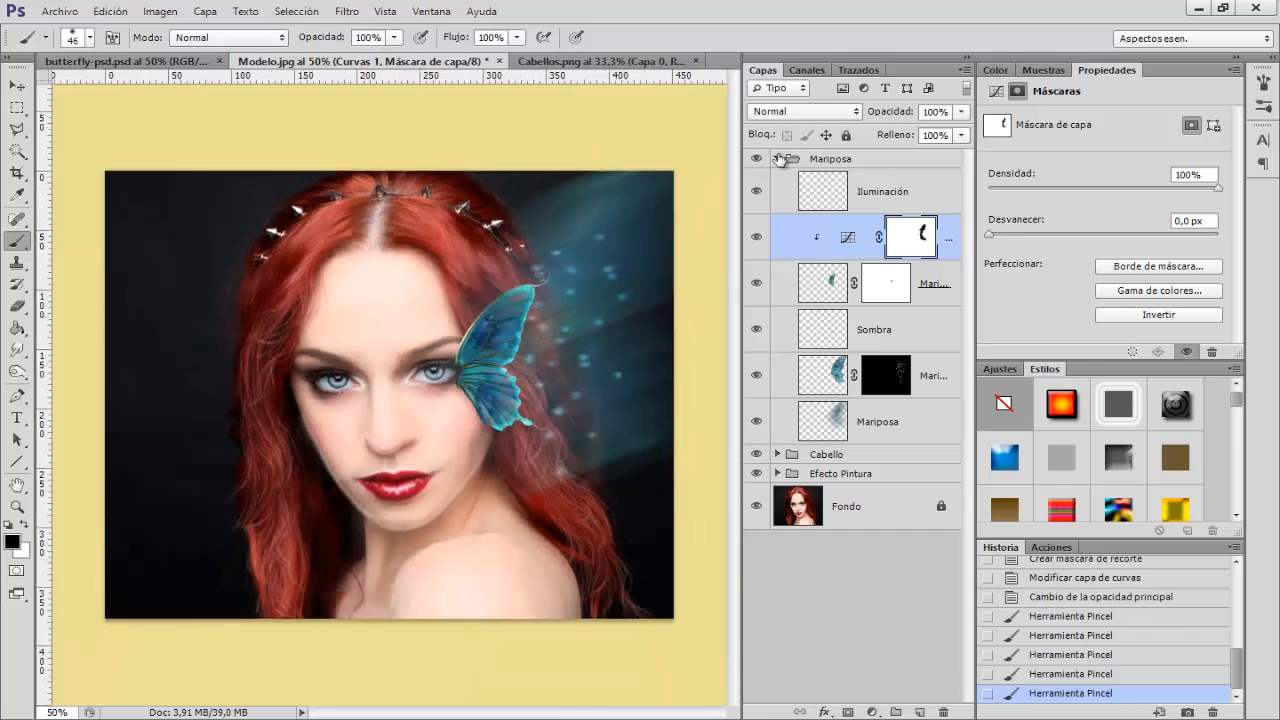
{"action": "left_click", "coordinate": [777, 158]}
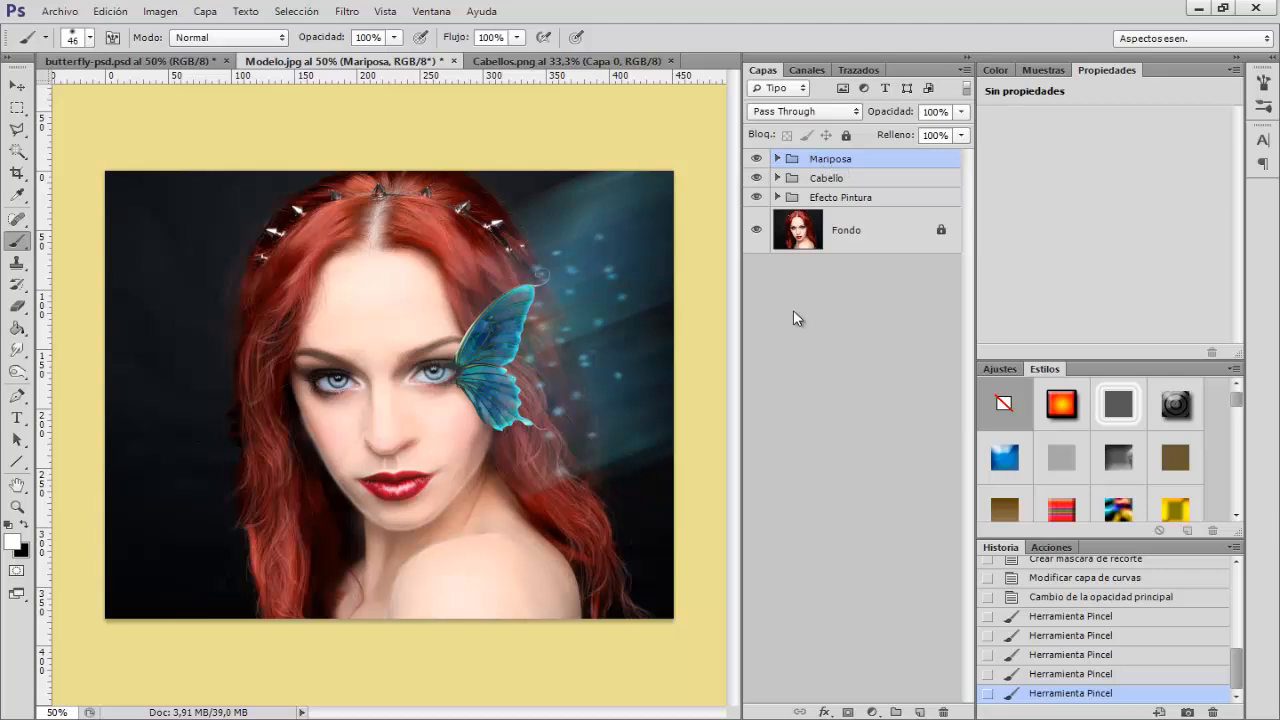
{"action": "left_click", "coordinate": [920, 712]}
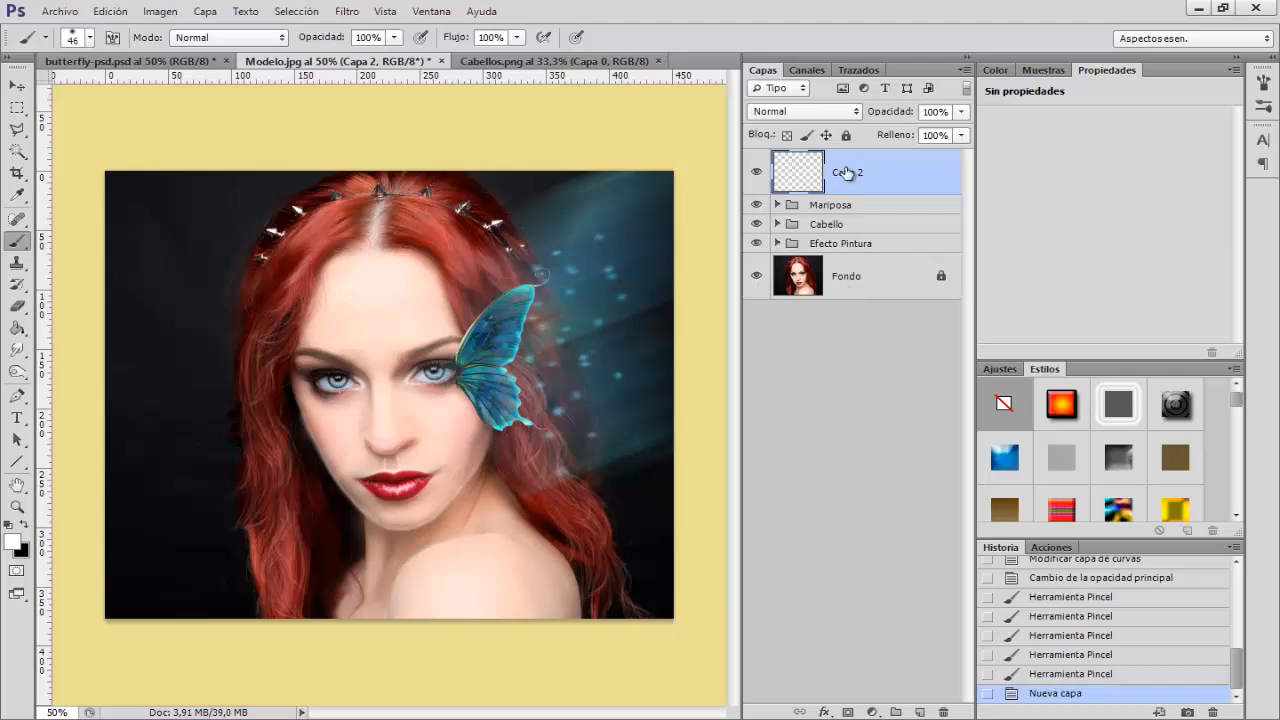
Rename the new empty layer above the Mariposa group as Foco
{"action": "double_click", "coordinate": [847, 171]}
{"action": "type", "text": "Foco"}
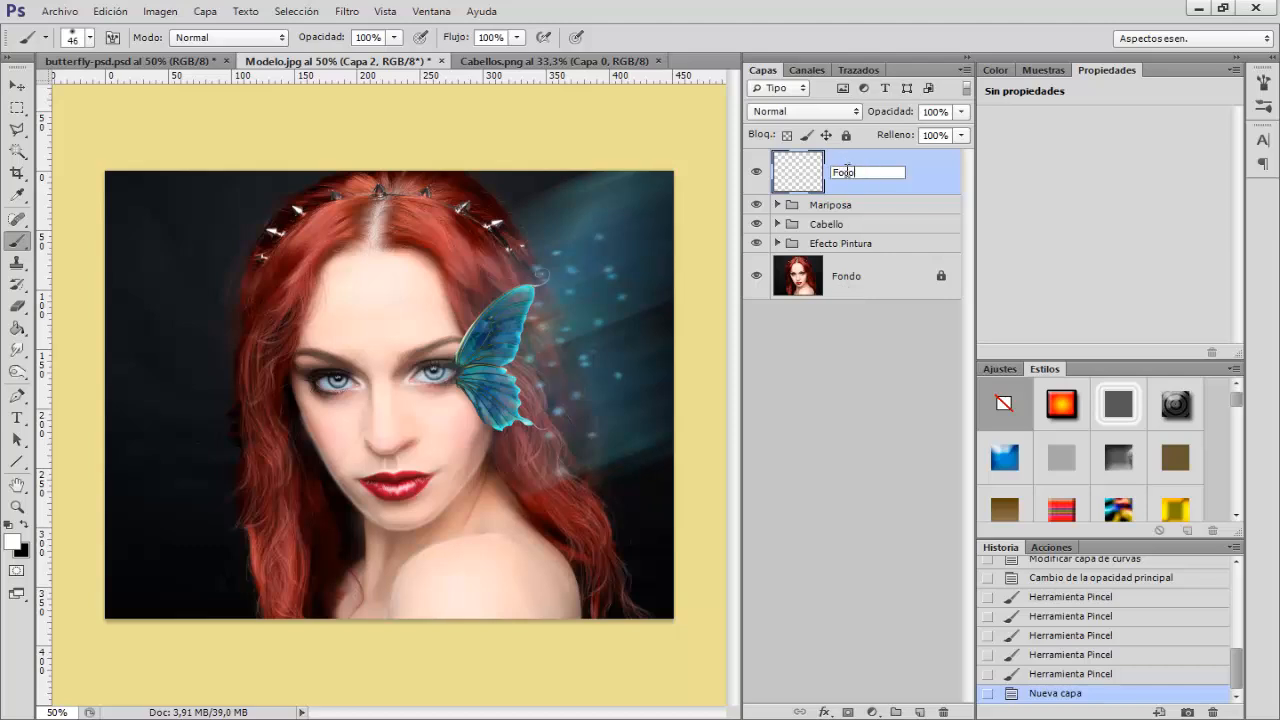
{"action": "key", "text": "Return"}
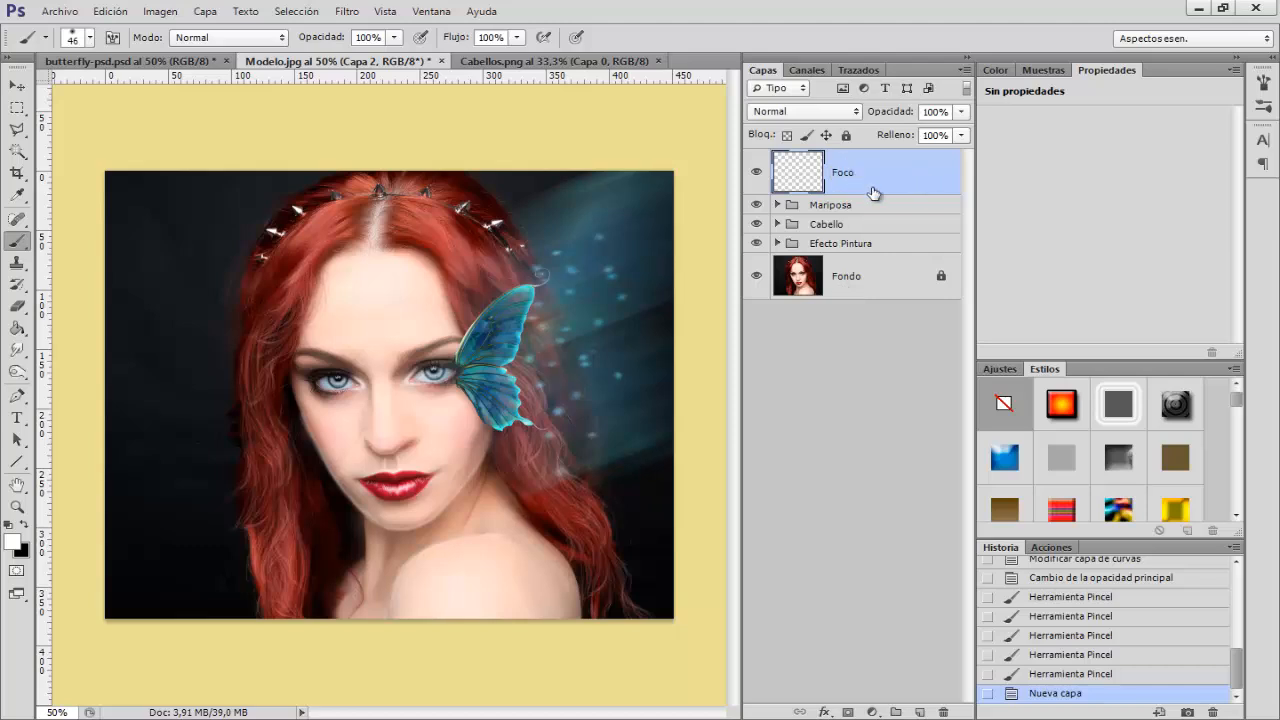
On Foco, dab one cyan (#4af1ef) spot with a soft 766 px brush at 100% opacity over the light rays above the wing
{"action": "left_click_drag", "start_coordinate": [424, 332], "coordinate": [536, 337]}
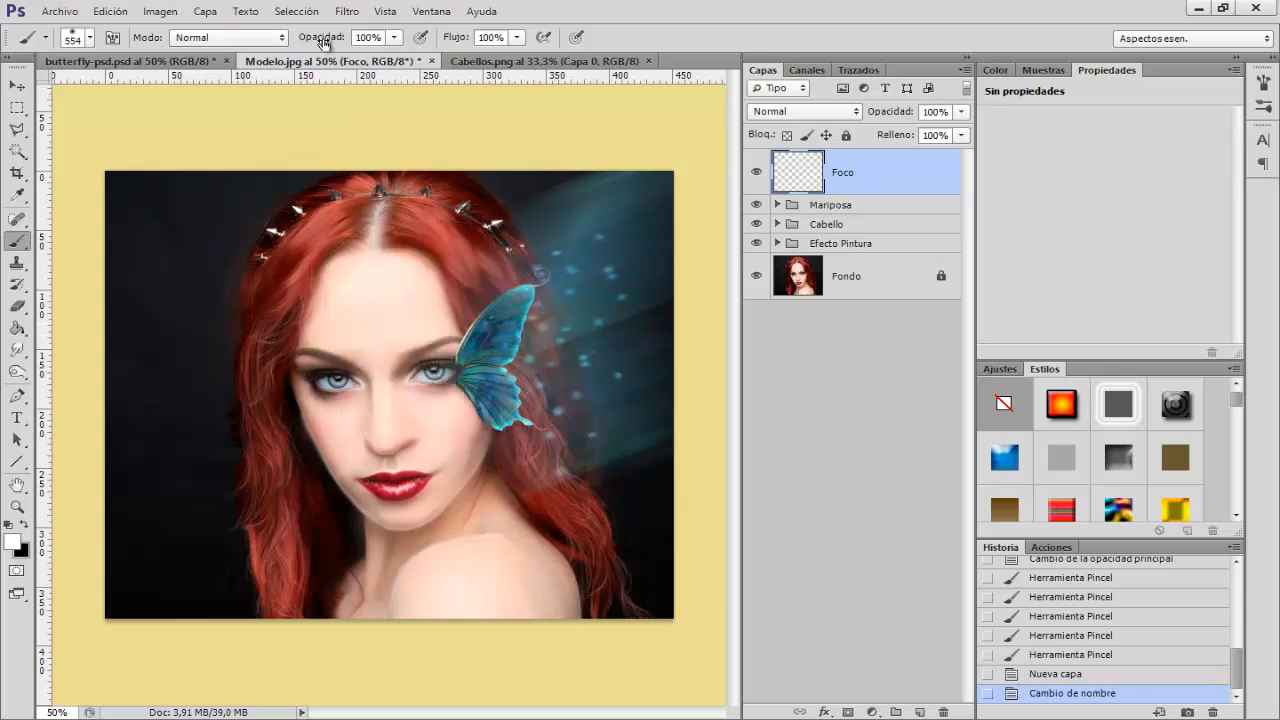
{"action": "left_click_drag", "start_coordinate": [366, 232], "coordinate": [405, 232]}
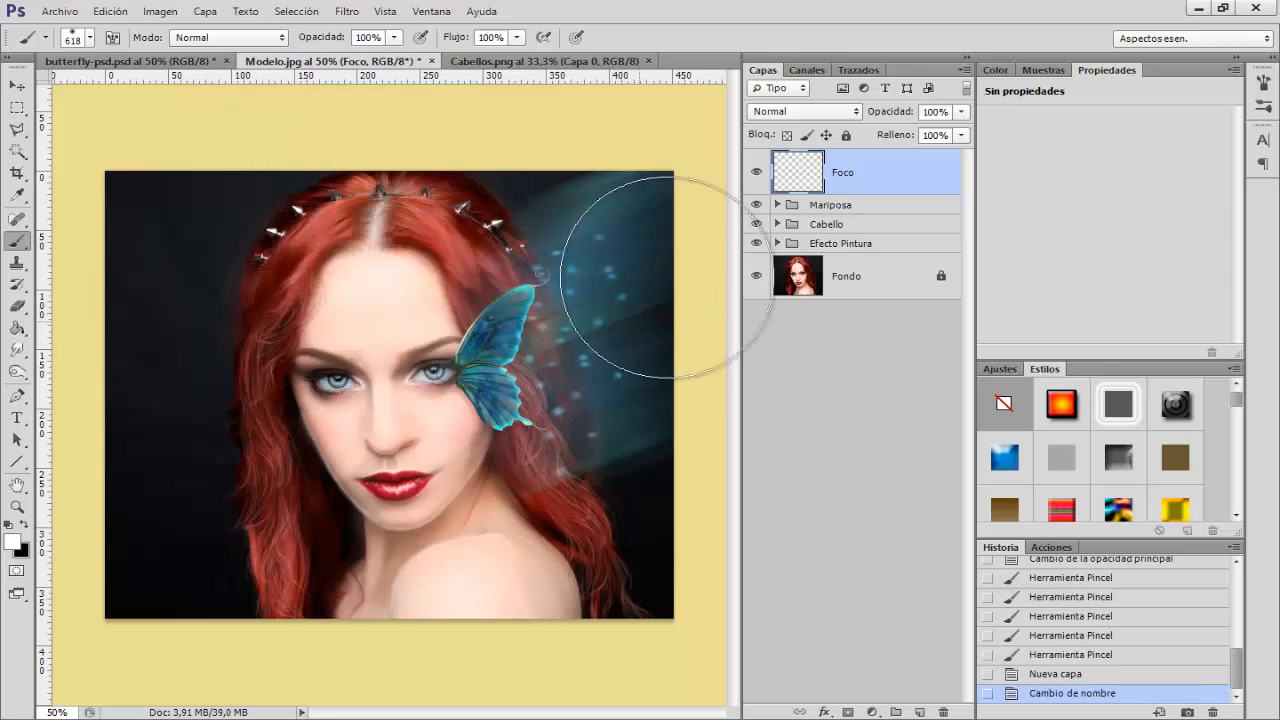
{"action": "left_click_drag", "start_coordinate": [515, 240], "coordinate": [560, 262]}
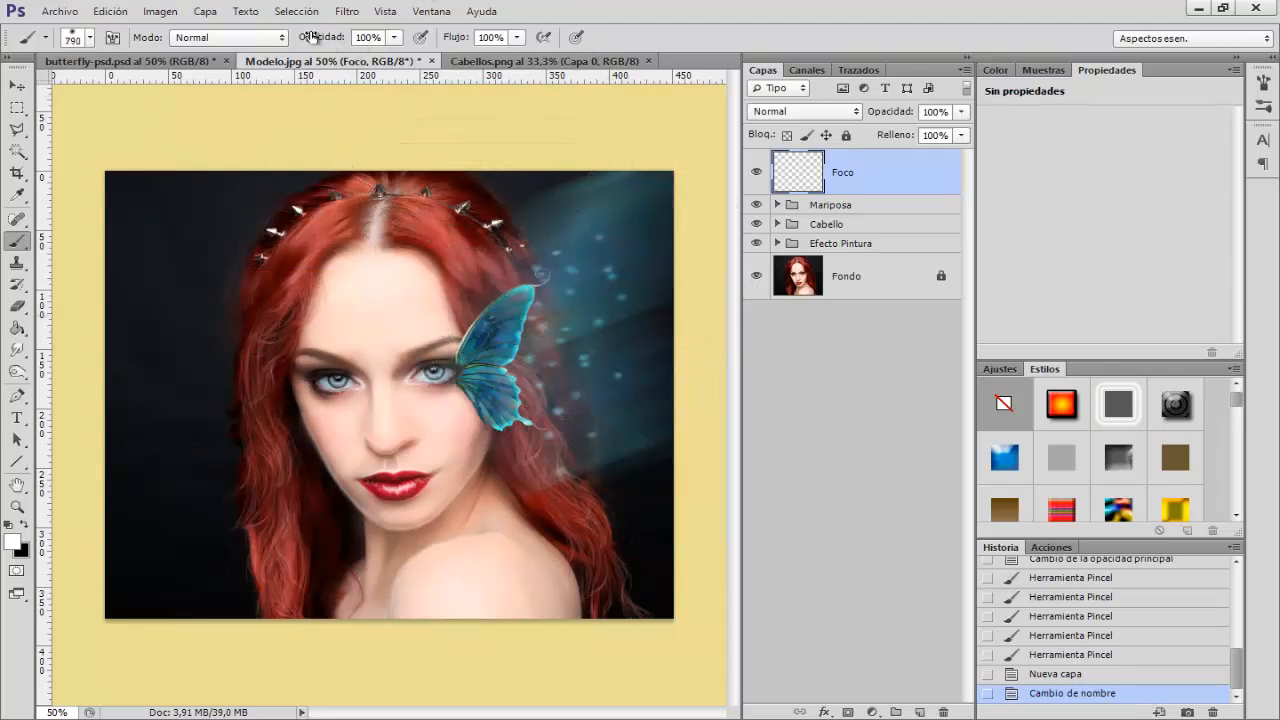
{"action": "left_click", "coordinate": [370, 38]}
{"action": "key", "text": "Return"}
{"action": "left_click", "coordinate": [12, 540]}
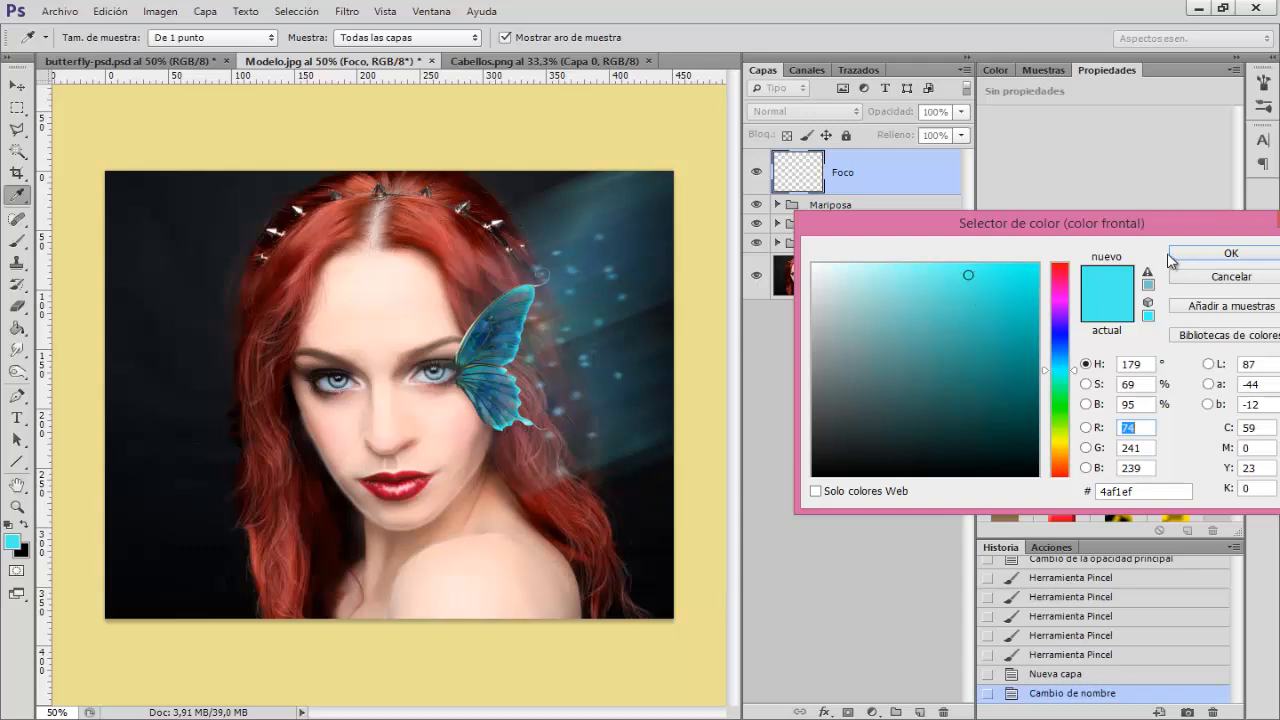
{"action": "left_click", "coordinate": [1208, 262]}
{"action": "key", "text": "b"}
{"action": "left_click", "coordinate": [574, 288]}
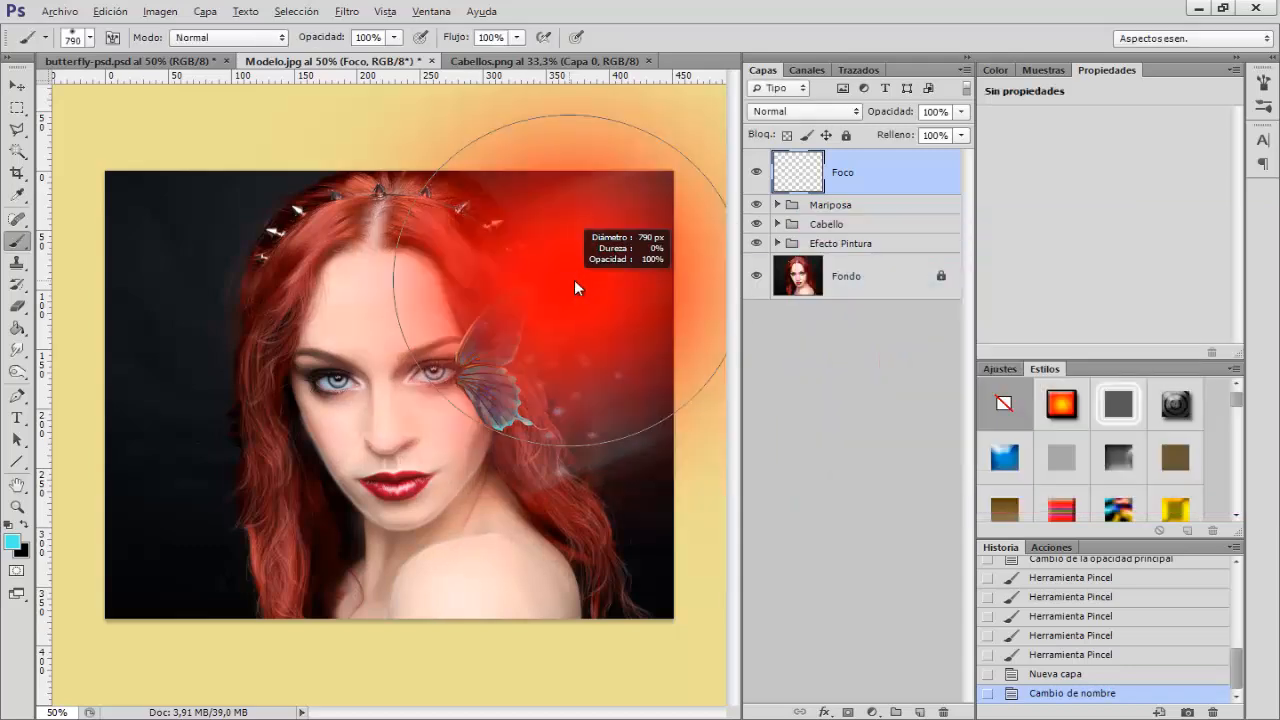
{"action": "left_click_drag", "start_coordinate": [575, 283], "coordinate": [562, 281]}
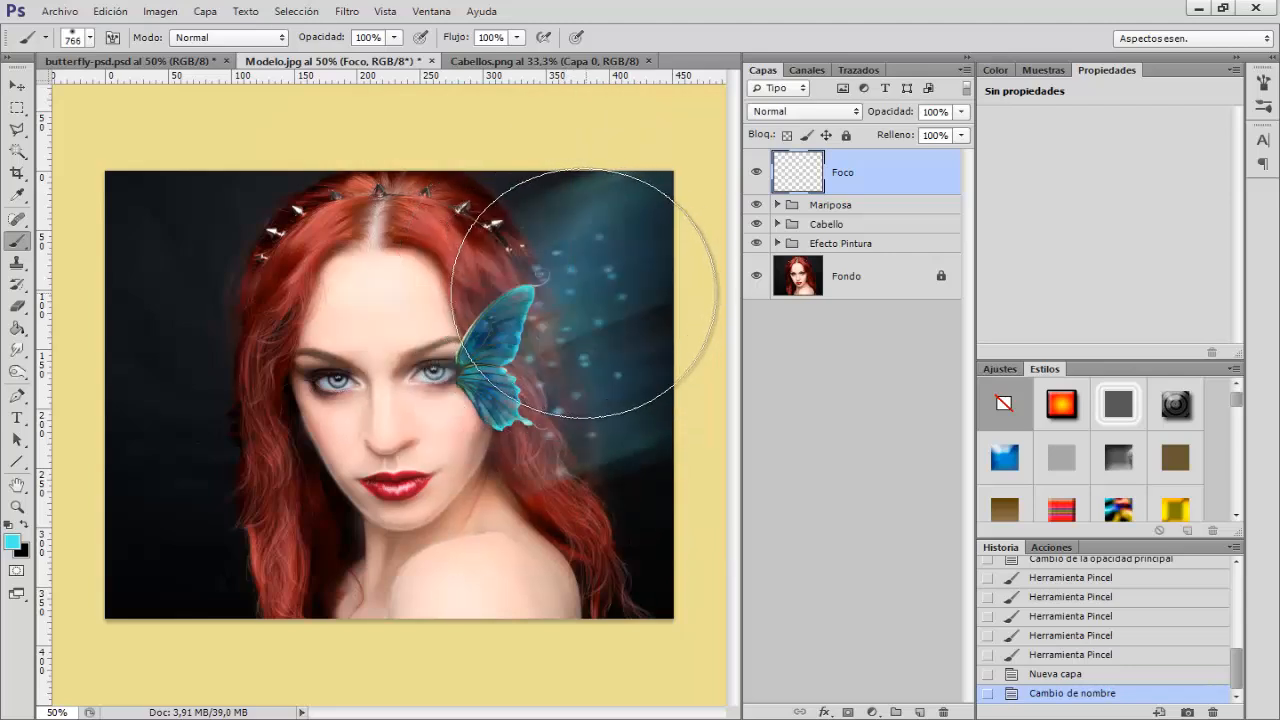
{"action": "left_click", "coordinate": [584, 250]}
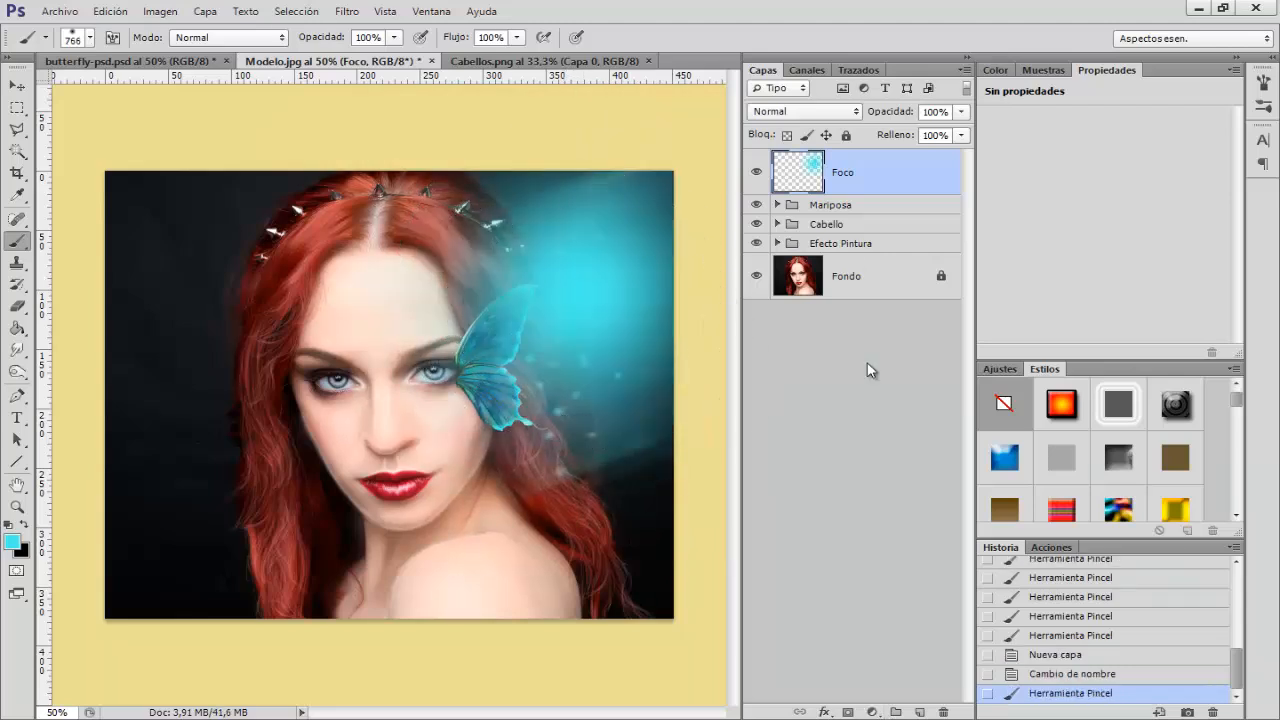
Try the lightening blend modes on Foco, settle on Superponer, and compare the image with and without the layer
{"action": "left_click", "coordinate": [806, 114]}
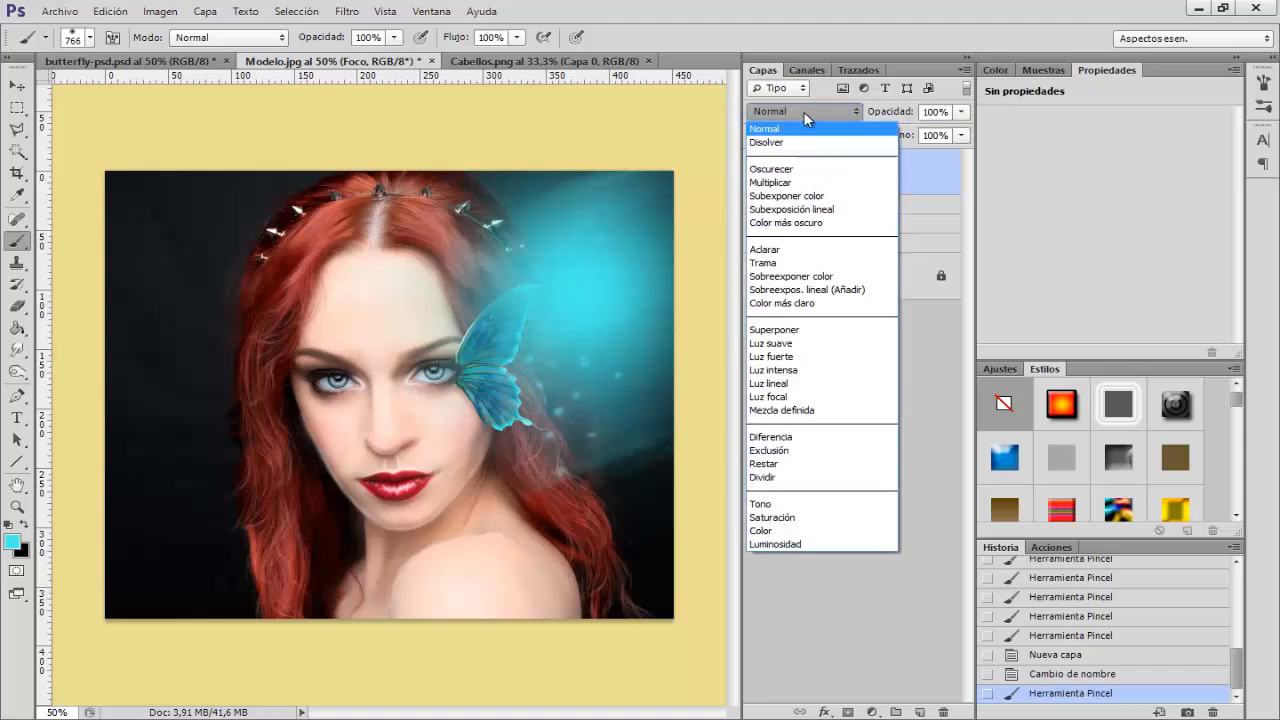
{"action": "left_click", "coordinate": [815, 250]}
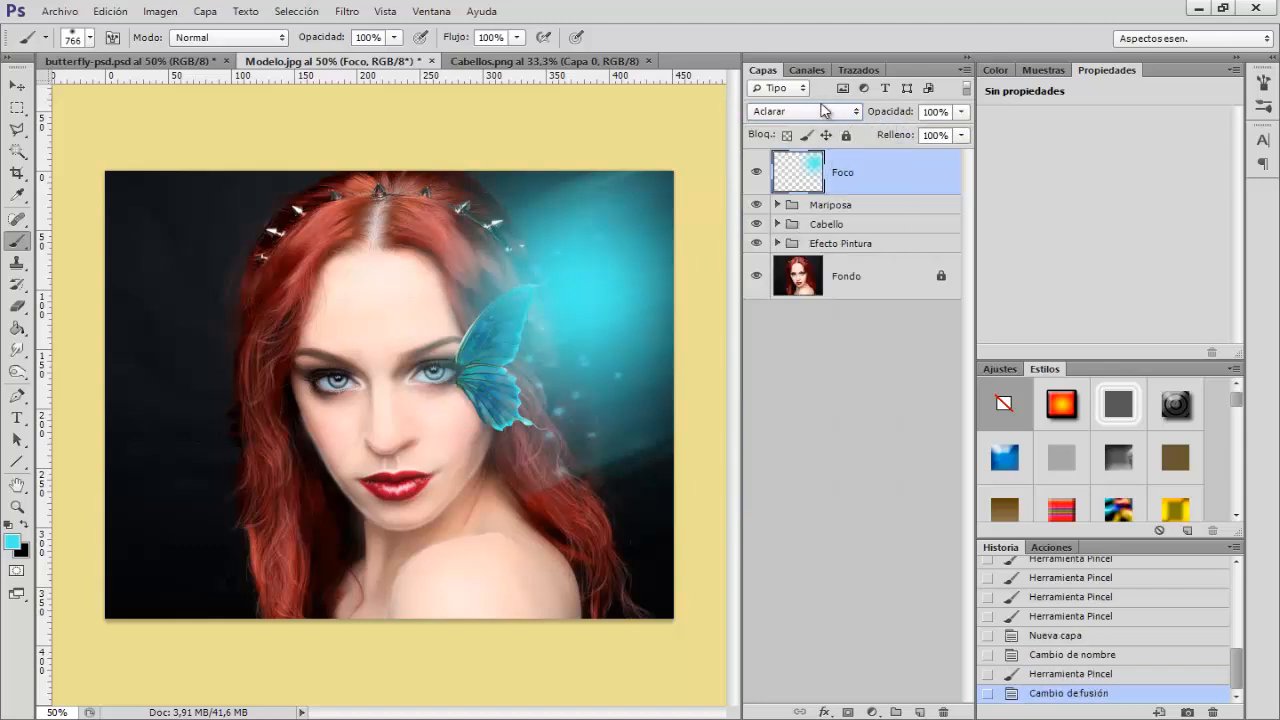
{"action": "scroll", "coordinate": [818, 115], "scroll_direction": "down", "scroll_amount": 1}
{"action": "scroll", "coordinate": [818, 115], "scroll_direction": "down", "scroll_amount": 1}
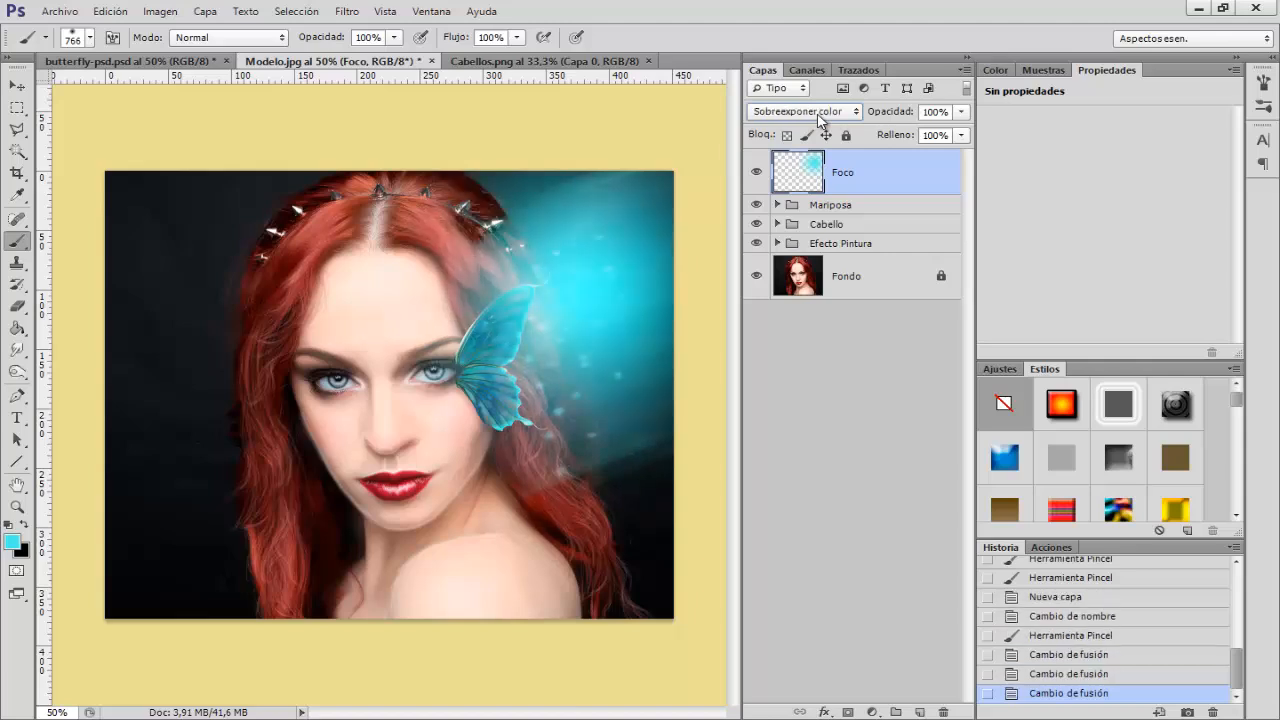
{"action": "scroll", "coordinate": [830, 120], "scroll_direction": "down", "scroll_amount": 1}
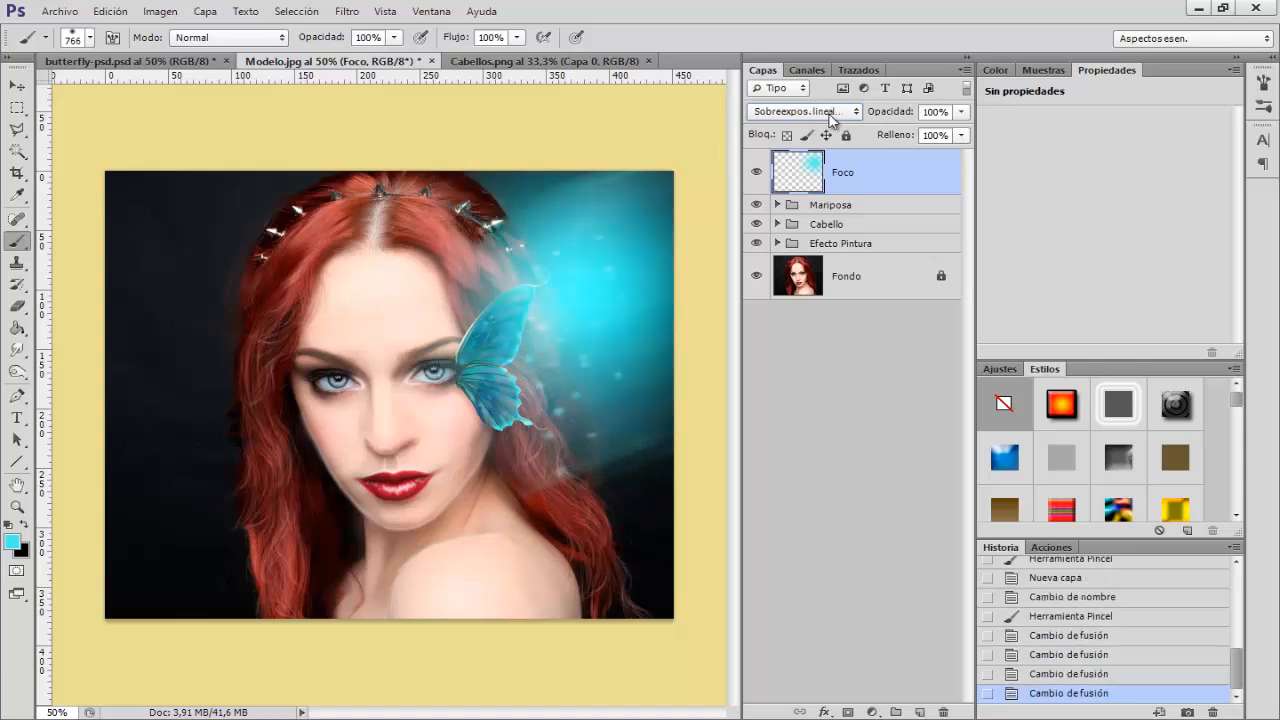
{"action": "scroll", "coordinate": [830, 120], "scroll_direction": "down", "scroll_amount": 1}
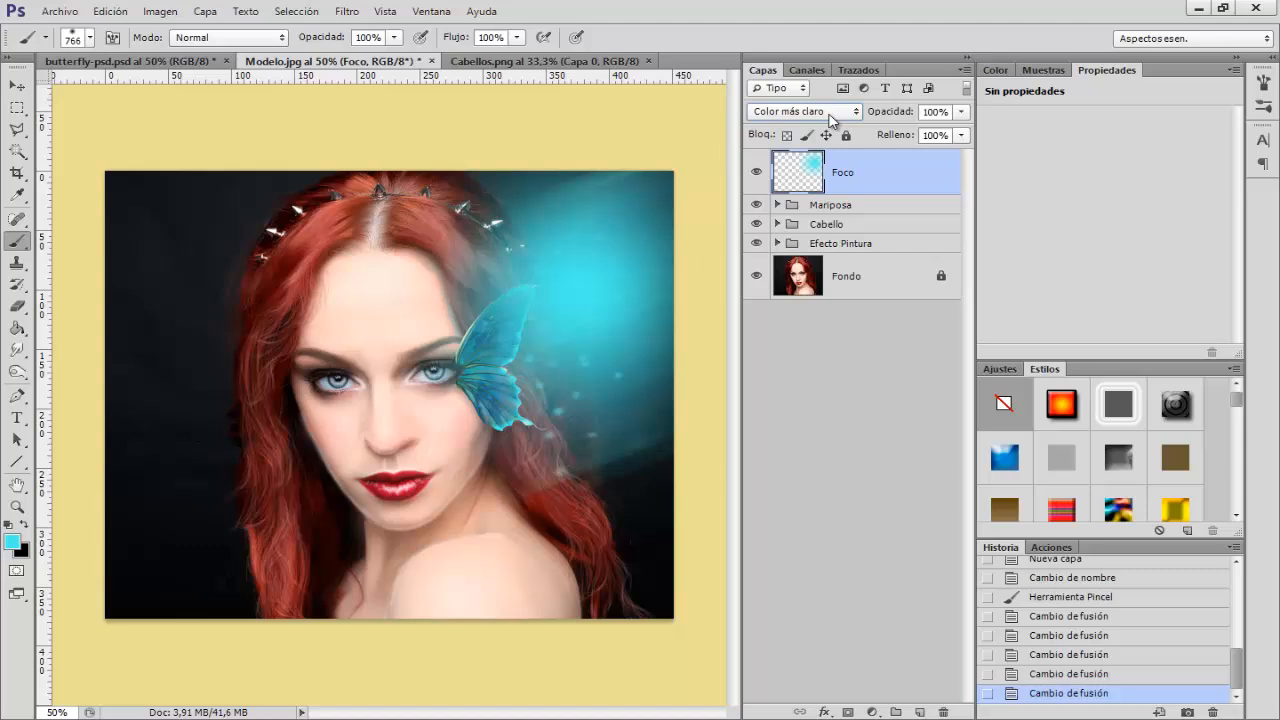
{"action": "scroll", "coordinate": [832, 117], "scroll_direction": "down", "scroll_amount": 1}
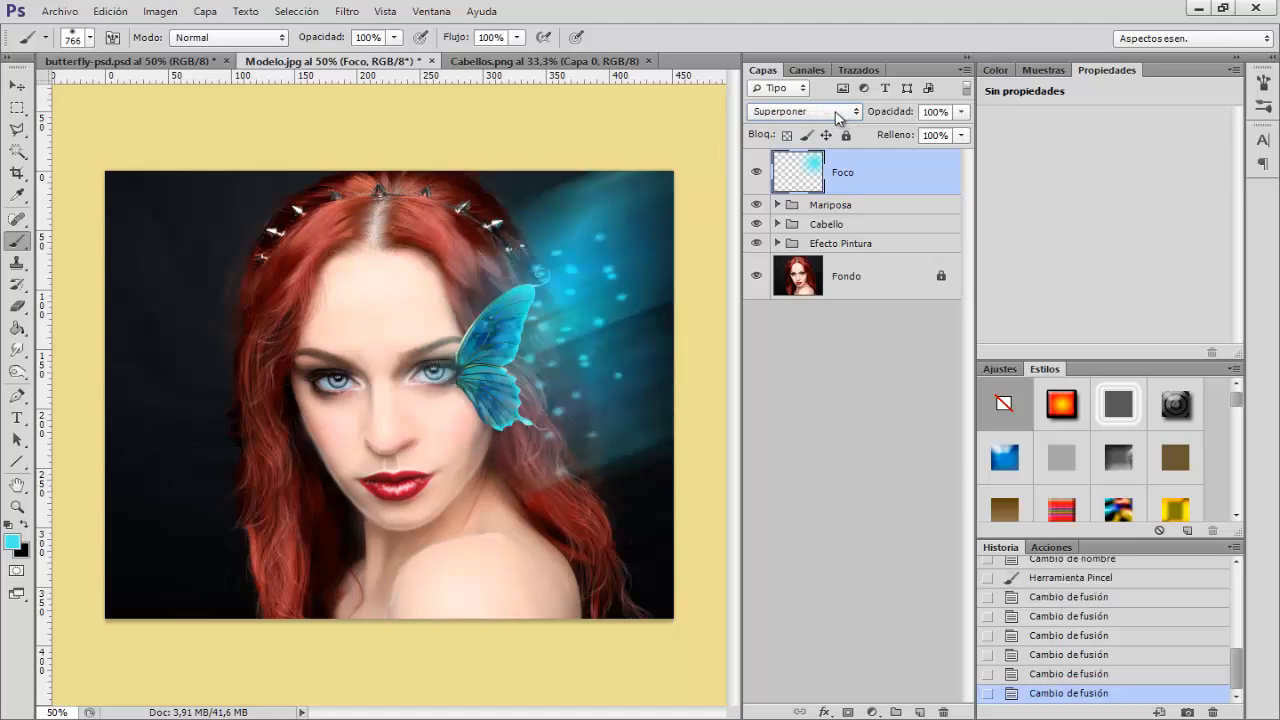
{"action": "scroll", "coordinate": [838, 117], "scroll_direction": "down", "scroll_amount": 1}
{"action": "scroll", "coordinate": [838, 117], "scroll_direction": "up", "scroll_amount": 1}
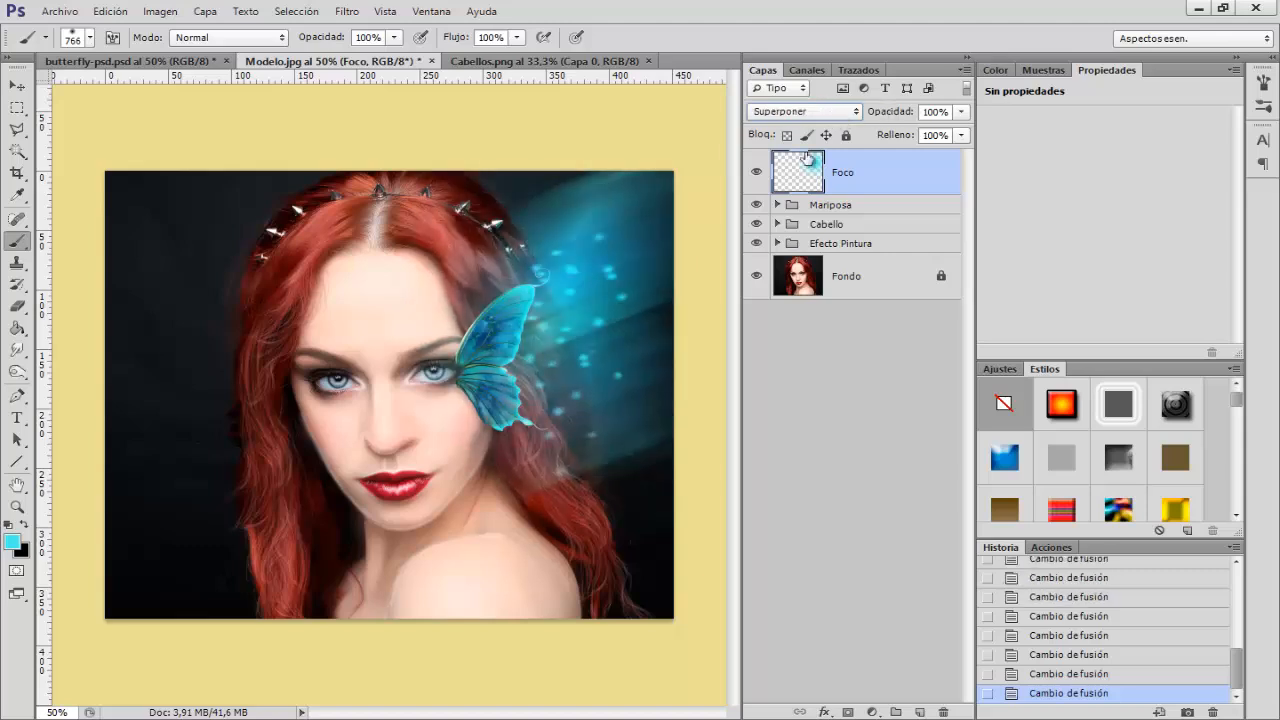
{"action": "left_click", "coordinate": [757, 173]}
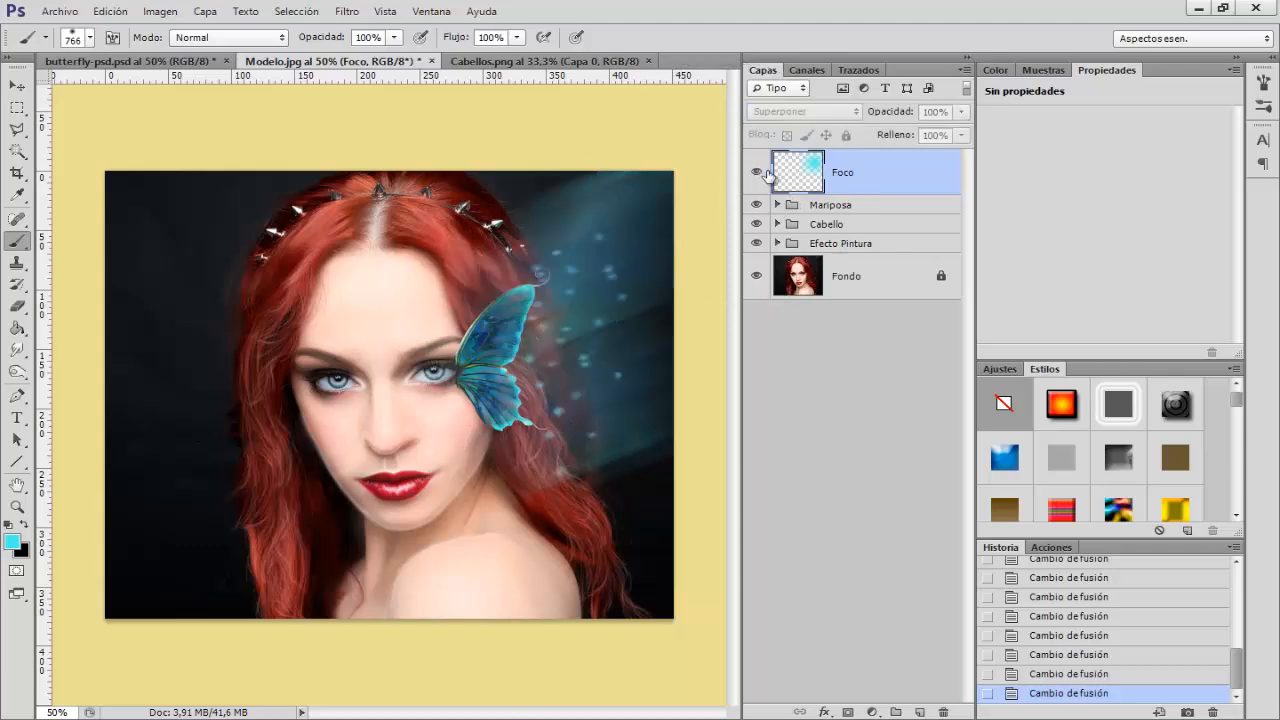
{"action": "left_click", "coordinate": [757, 173]}
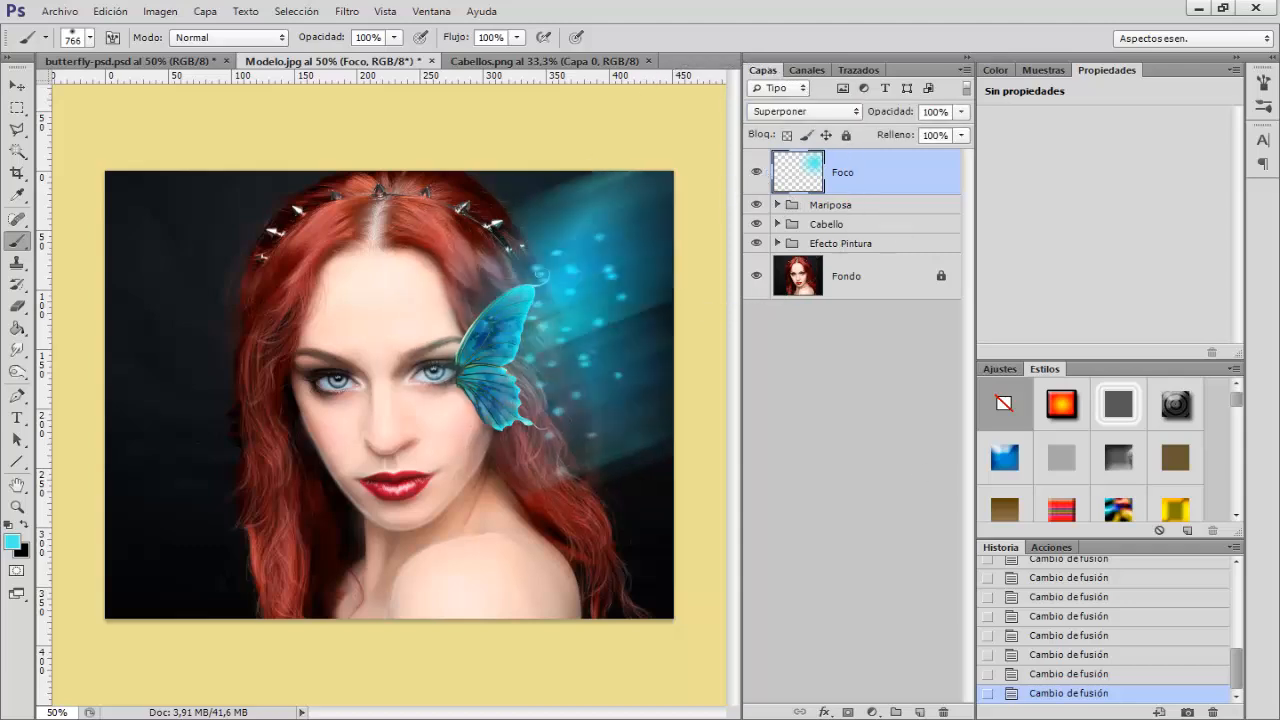
Add a new layer and dab a soft 510 px crimson spot, based on the lip colour, over the lower hair opposite the wing
{"action": "left_click", "coordinate": [919, 712]}
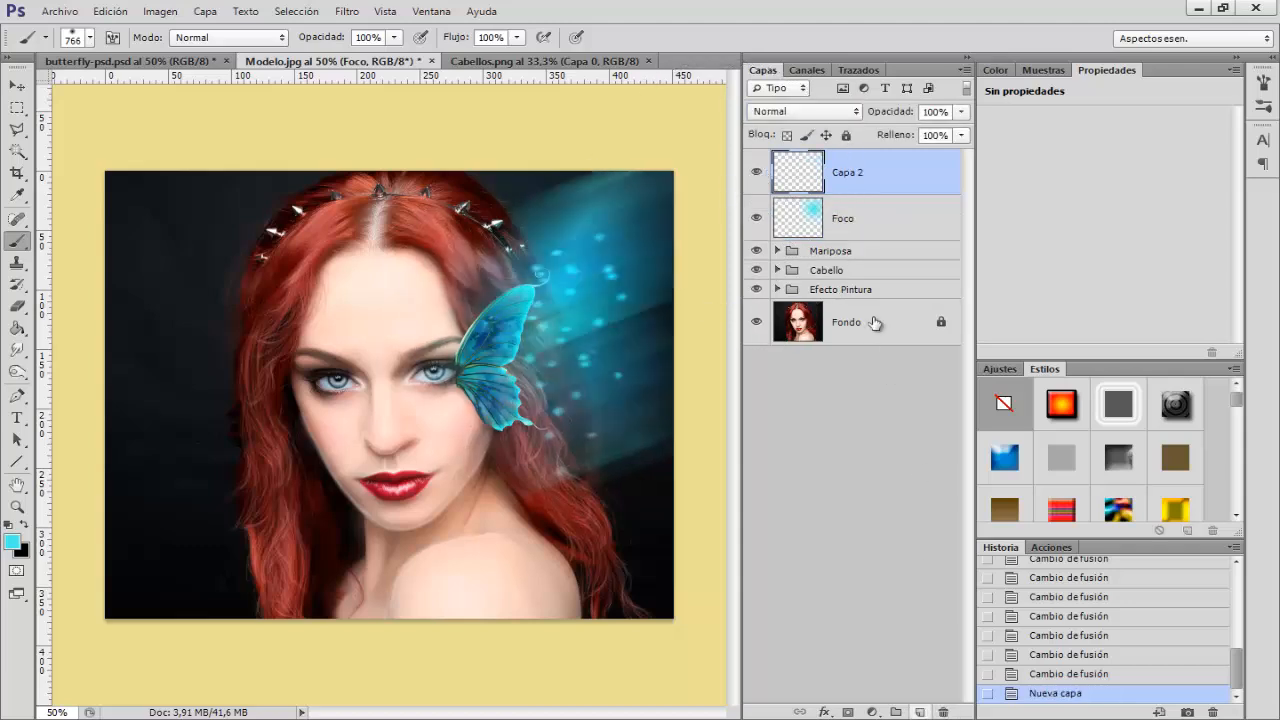
{"action": "left_click", "coordinate": [24, 526]}
{"action": "left_click", "coordinate": [11, 540]}
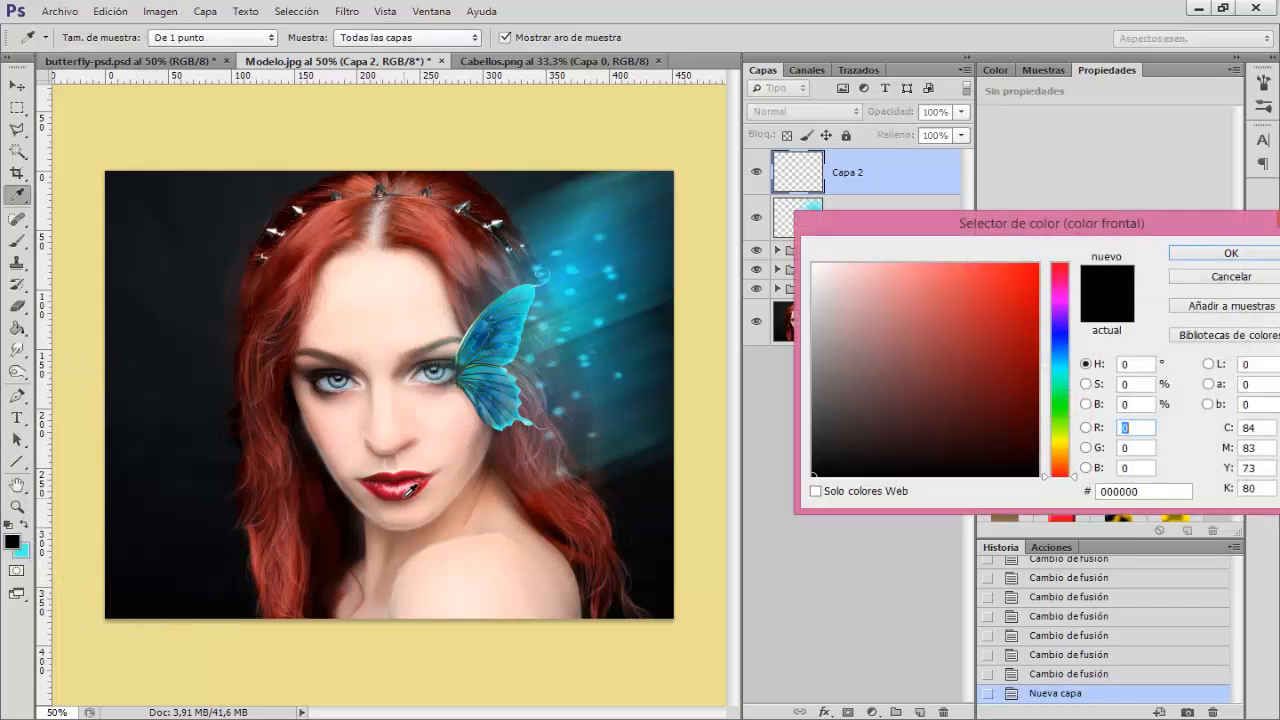
{"action": "left_click", "coordinate": [414, 488]}
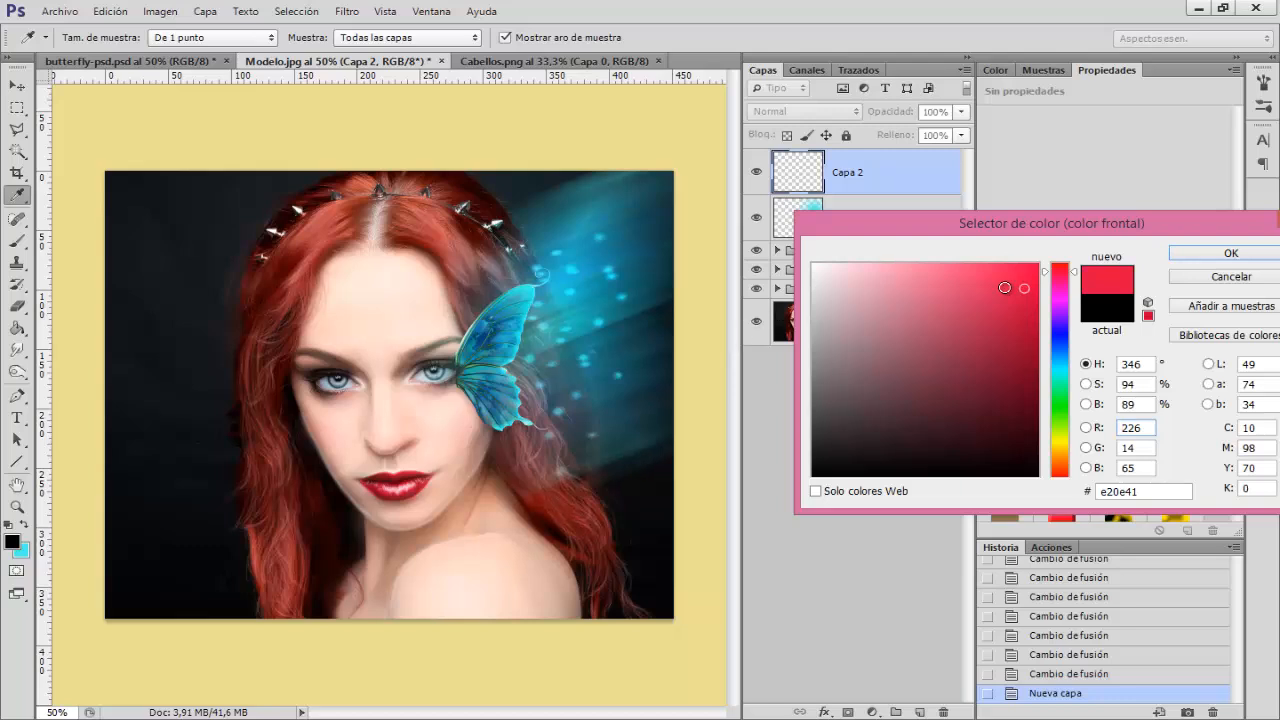
{"action": "left_click_drag", "start_coordinate": [1026, 287], "coordinate": [1020, 296]}
{"action": "key", "text": "Return"}
{"action": "key", "text": "b"}
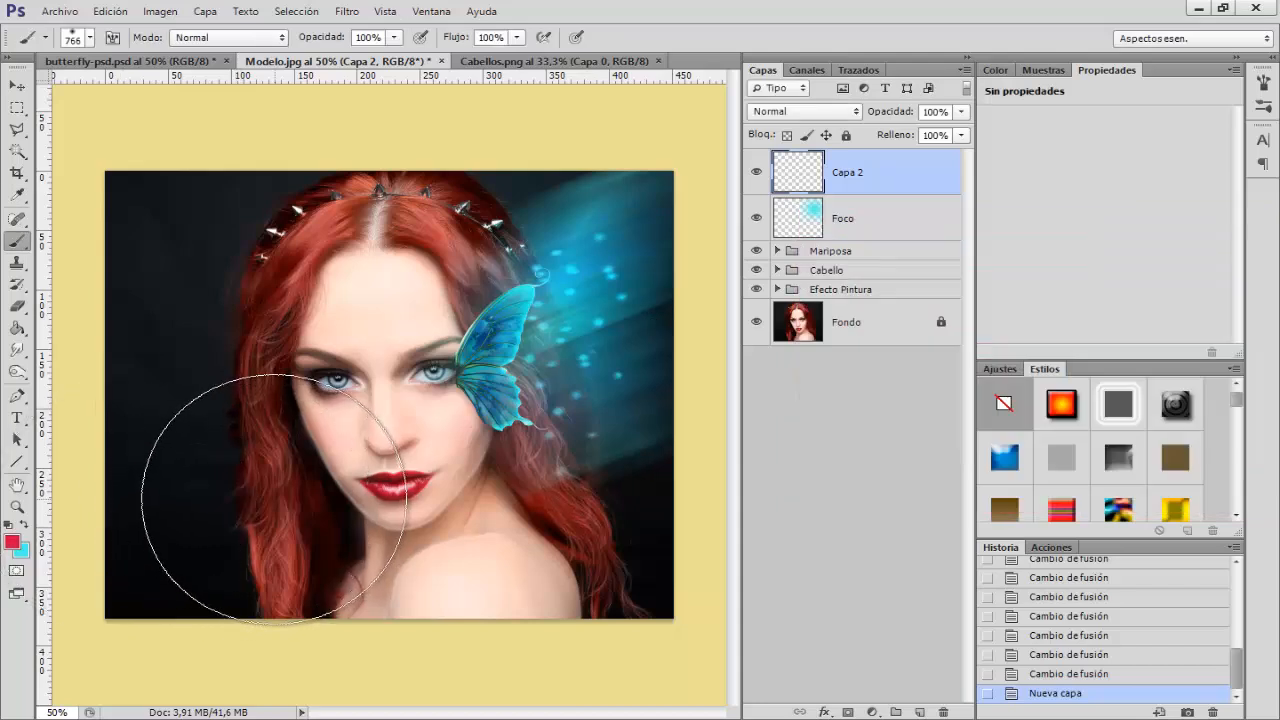
{"action": "left_click", "coordinate": [240, 508]}
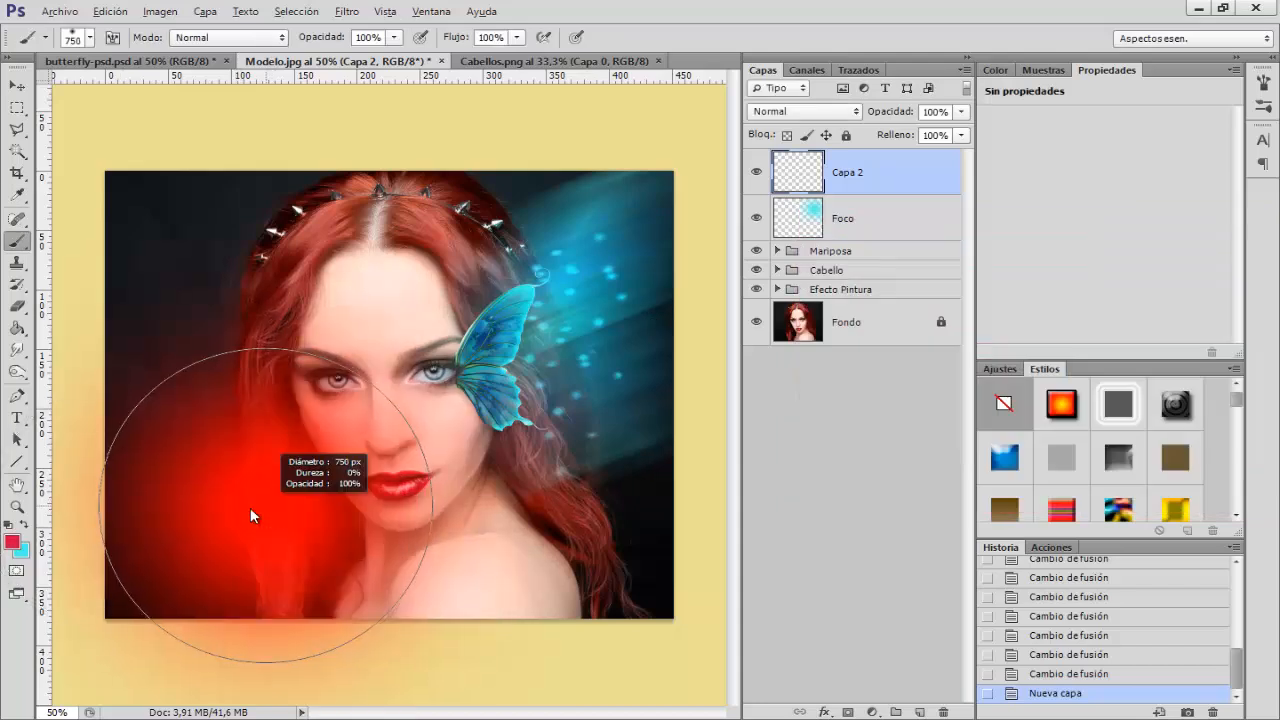
{"action": "left_click_drag", "start_coordinate": [231, 521], "coordinate": [210, 520]}
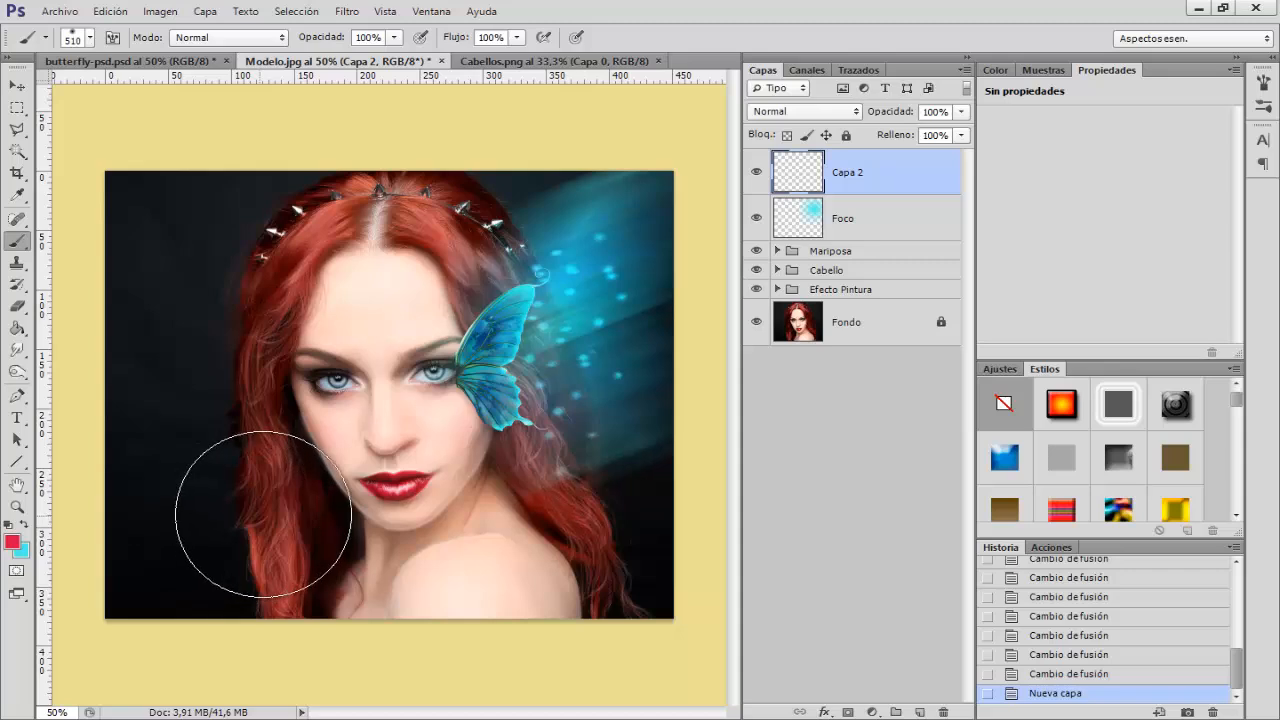
{"action": "left_click", "coordinate": [257, 503]}
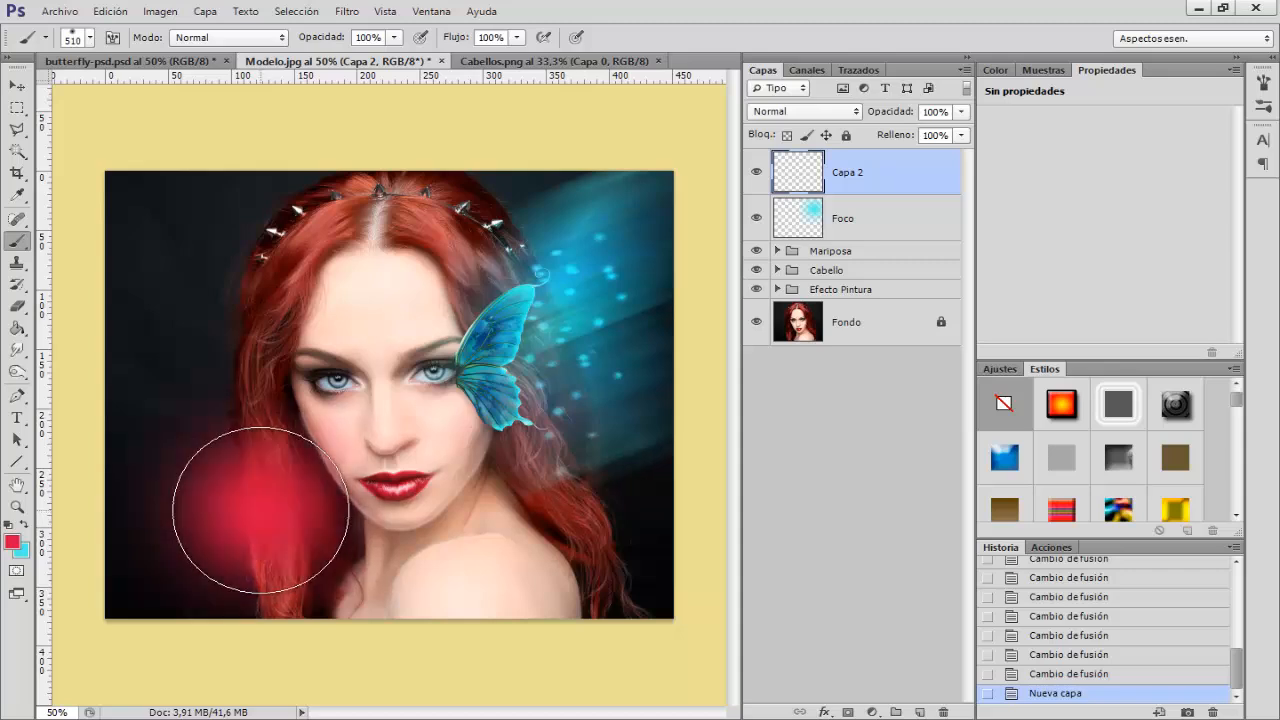
Try several blend modes on Capa 2, settle on Sobreexpos. lineal (Añadir), and set the layer's opacity to 68%
{"action": "left_click", "coordinate": [785, 112]}
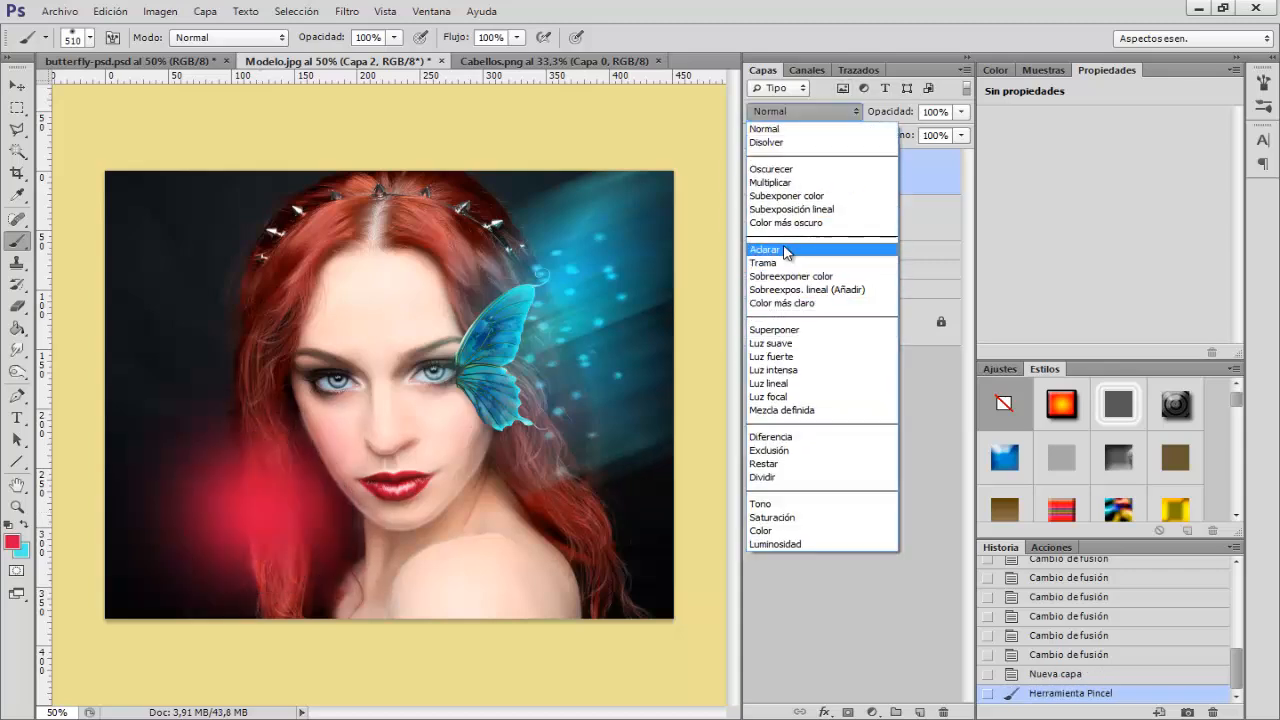
{"action": "left_click", "coordinate": [777, 250]}
{"action": "scroll", "coordinate": [806, 112], "scroll_direction": "down", "scroll_amount": 3}
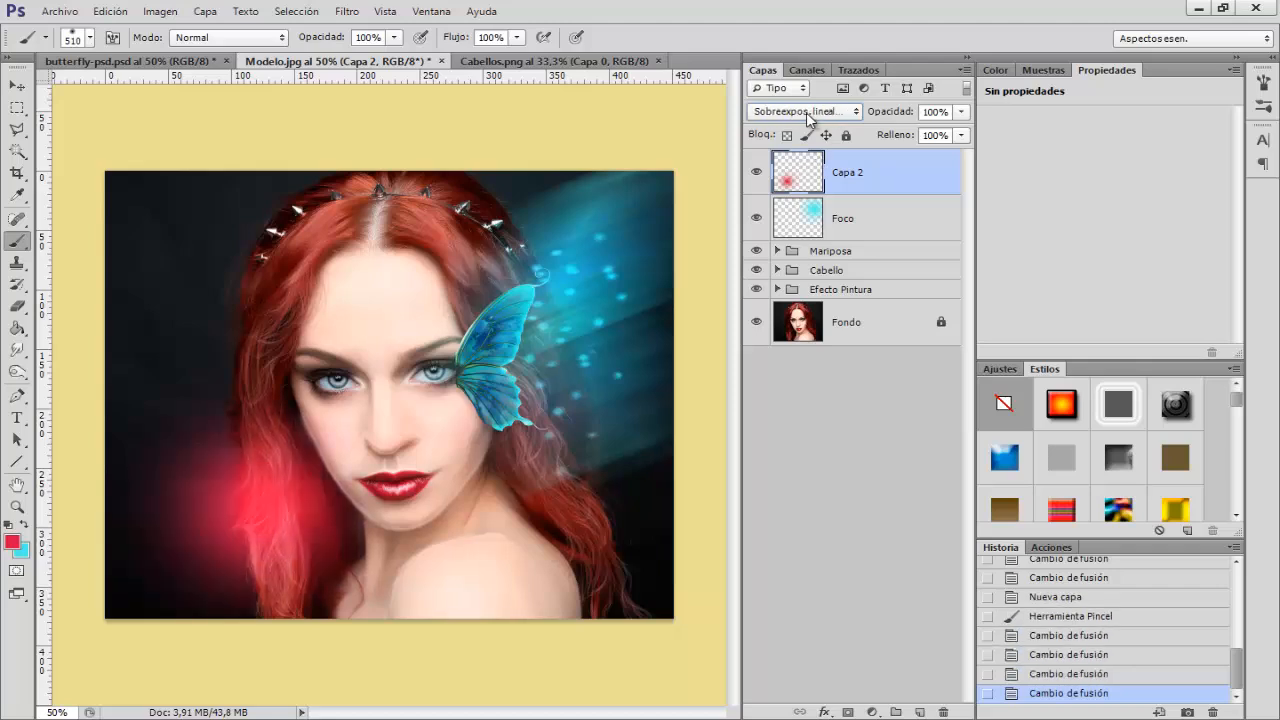
{"action": "scroll", "coordinate": [839, 113], "scroll_direction": "down", "scroll_amount": 3}
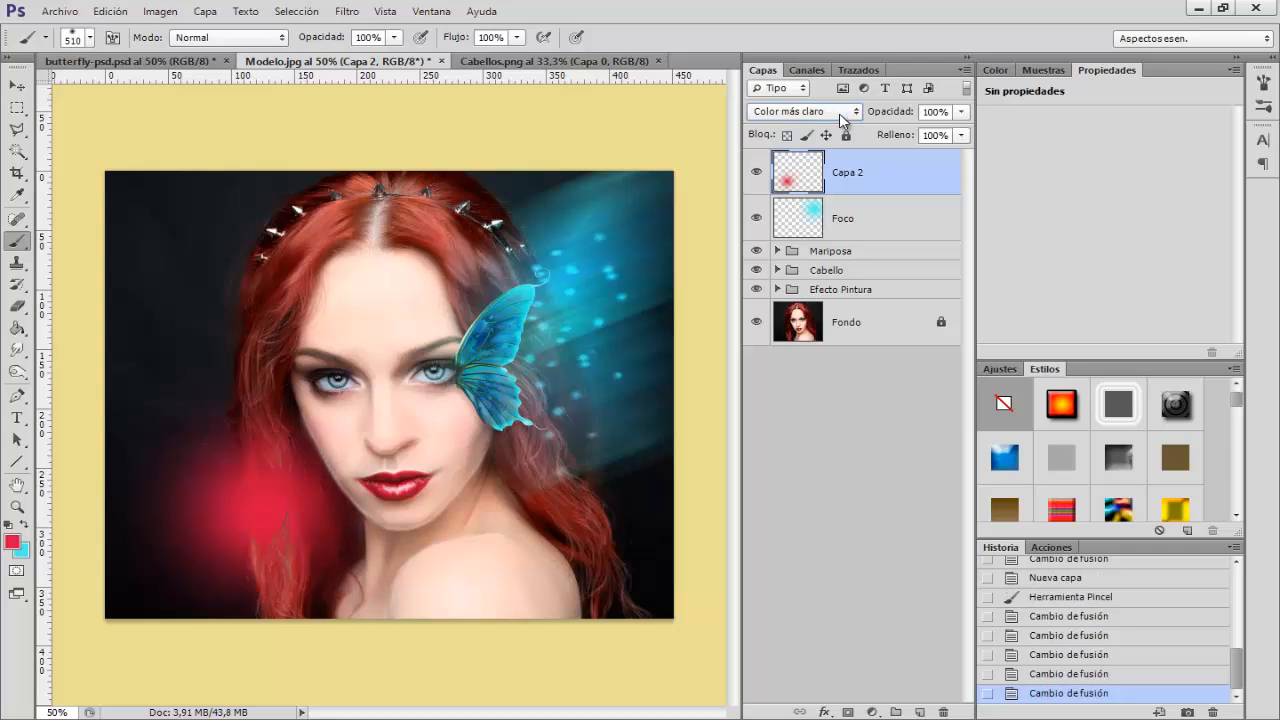
{"action": "scroll", "coordinate": [839, 113], "scroll_direction": "down", "scroll_amount": 1}
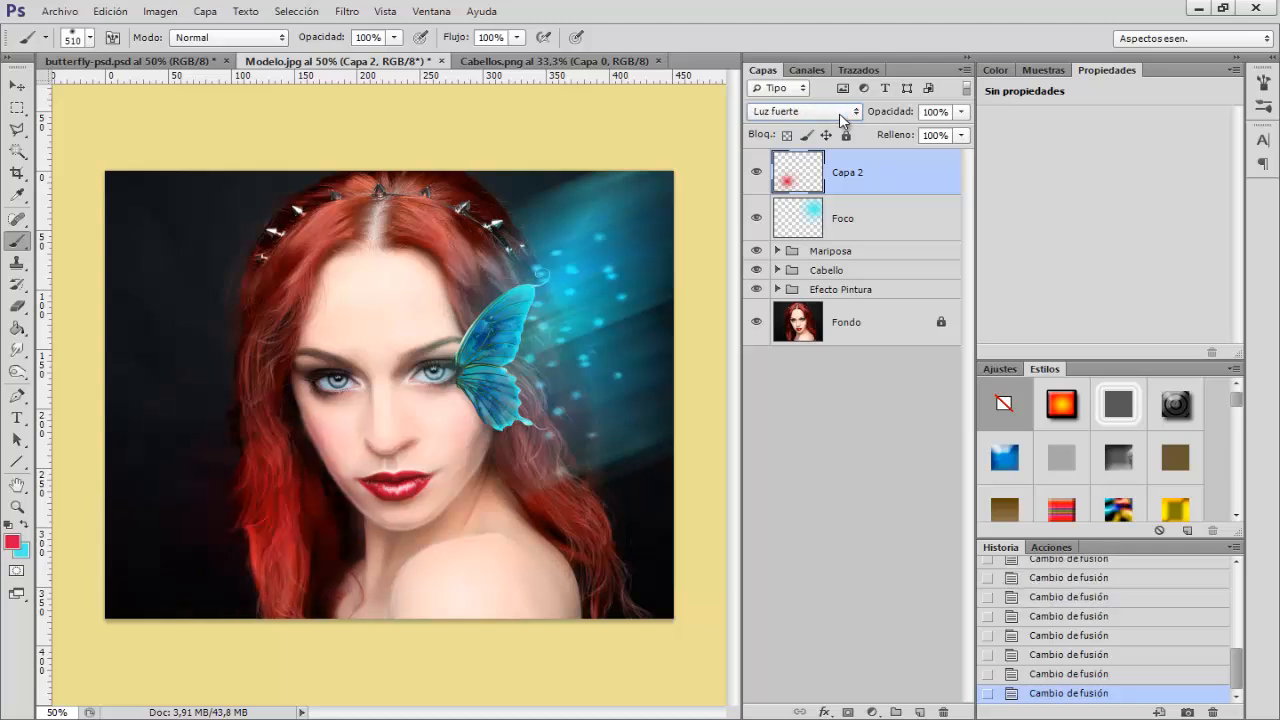
{"action": "scroll", "coordinate": [839, 113], "scroll_direction": "up", "scroll_amount": 2}
{"action": "scroll", "coordinate": [839, 113], "scroll_direction": "up", "scroll_amount": 2}
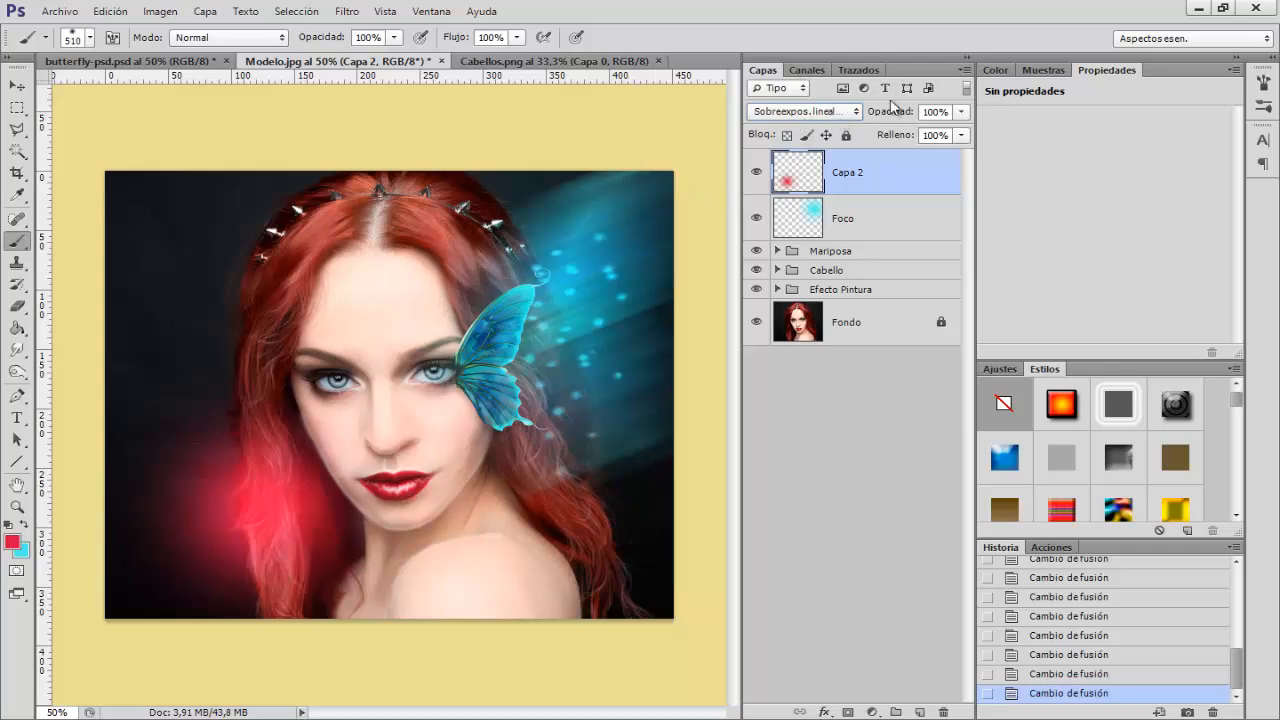
{"action": "left_click_drag", "start_coordinate": [886, 113], "coordinate": [867, 113]}
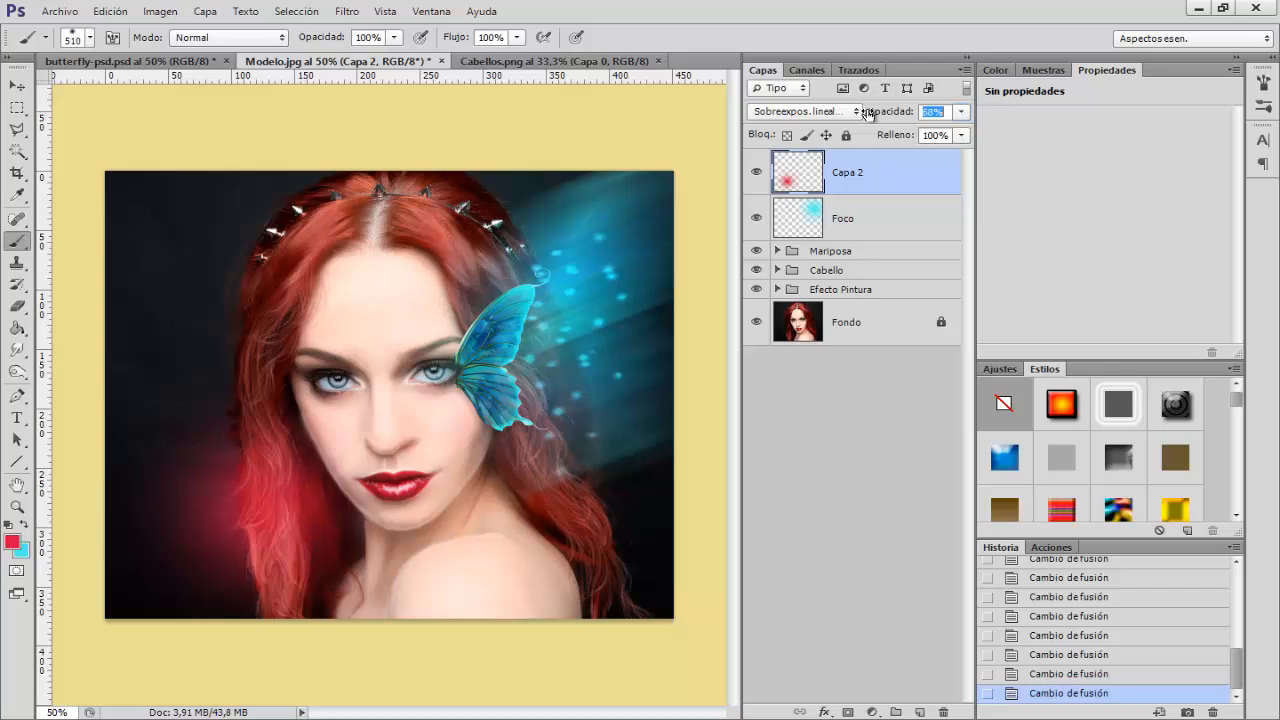
{"action": "left_click_drag", "start_coordinate": [868, 113], "coordinate": [868, 113]}
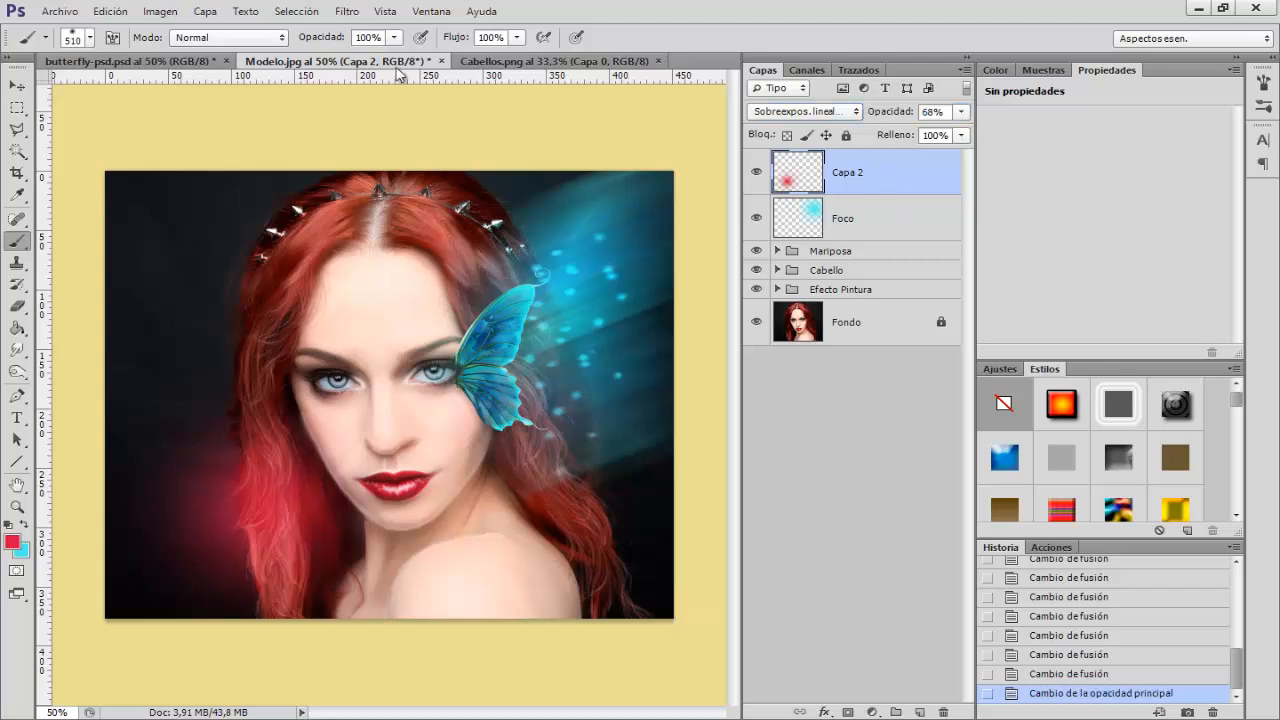
Place Textura.png from the Materiales Butterfly folder above Capa 2 and set its blend mode to Trama
{"action": "left_click", "coordinate": [42, 11]}
{"action": "left_click", "coordinate": [100, 282]}
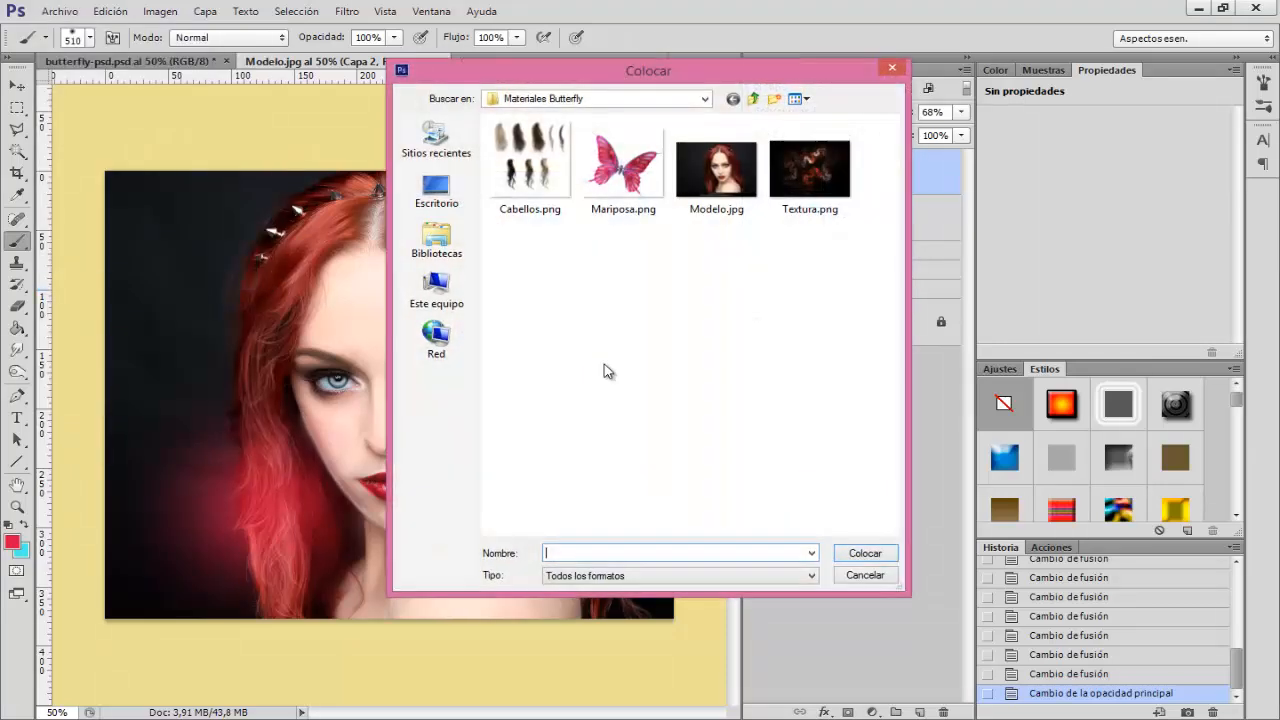
{"action": "left_click", "coordinate": [810, 170]}
{"action": "left_click", "coordinate": [865, 553]}
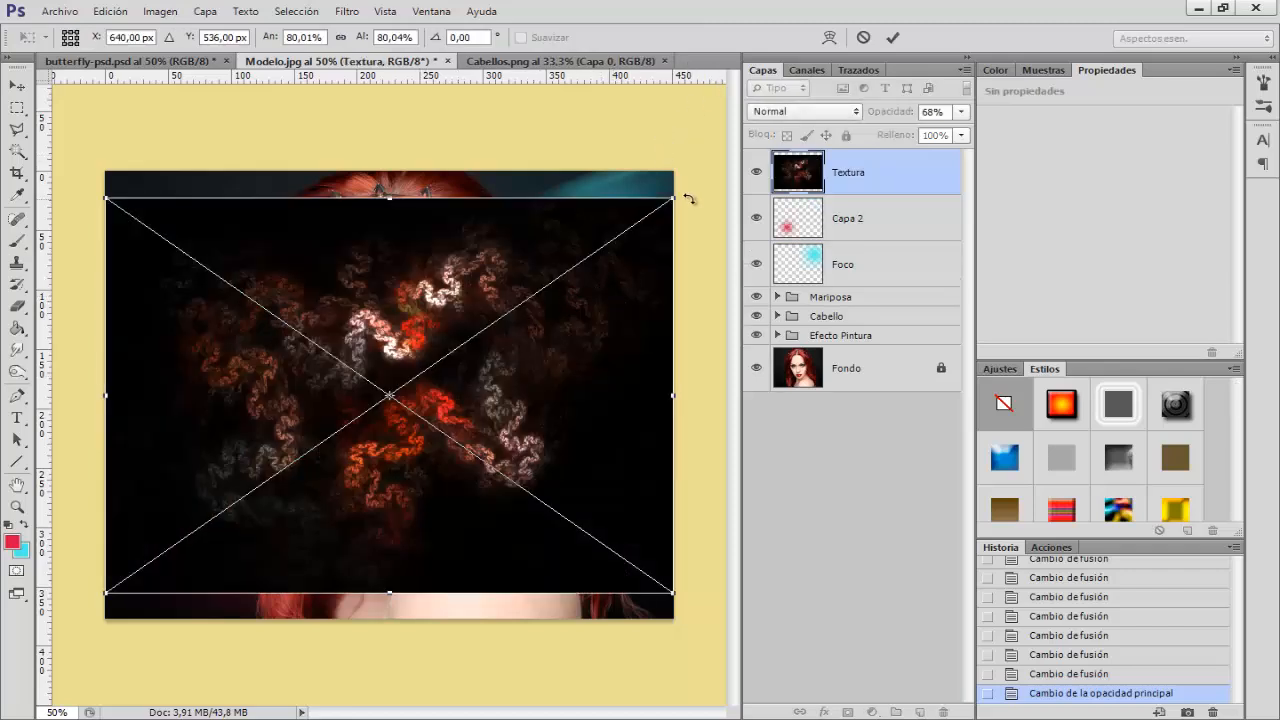
{"action": "left_click", "coordinate": [758, 112]}
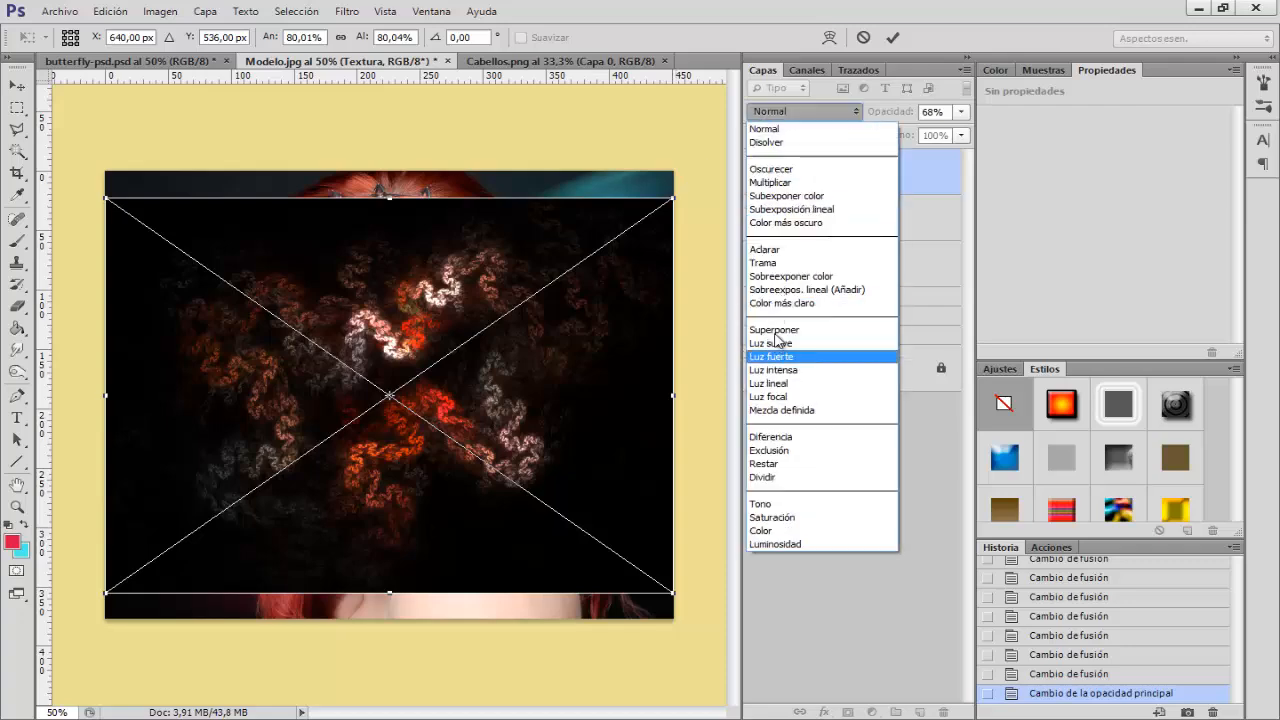
{"action": "left_click", "coordinate": [805, 287]}
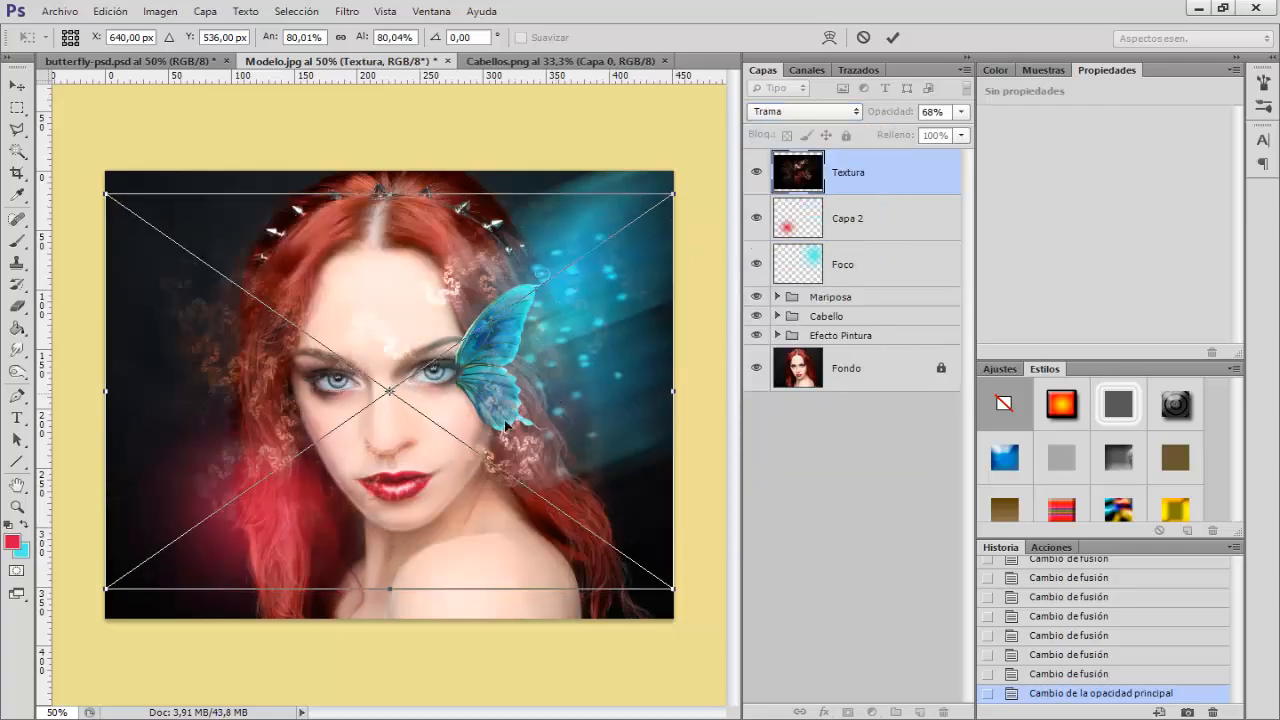
Scale the placed texture to about 72%, rotate it about -14°, and position its fractals over the hair and dark background opposite the wing
{"action": "left_click_drag", "start_coordinate": [557, 391], "coordinate": [483, 459]}
{"action": "left_click_drag", "start_coordinate": [634, 232], "coordinate": [500, 246]}
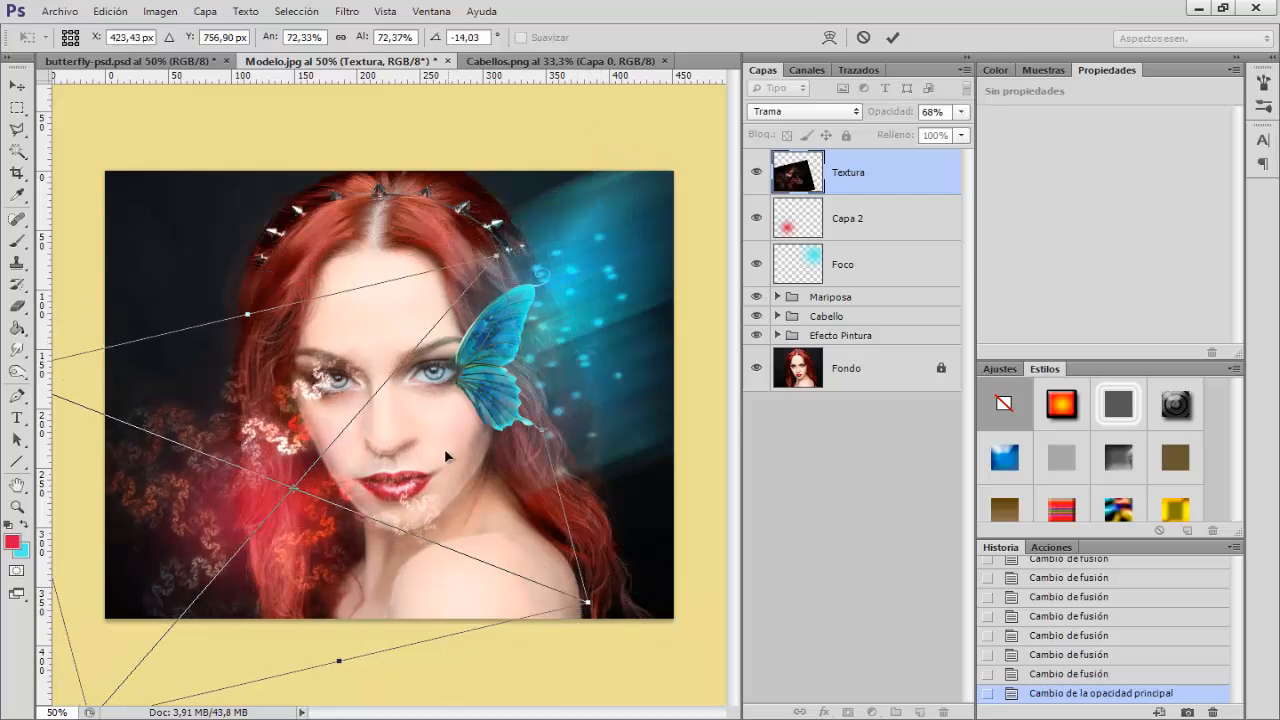
{"action": "left_click_drag", "start_coordinate": [449, 449], "coordinate": [410, 423]}
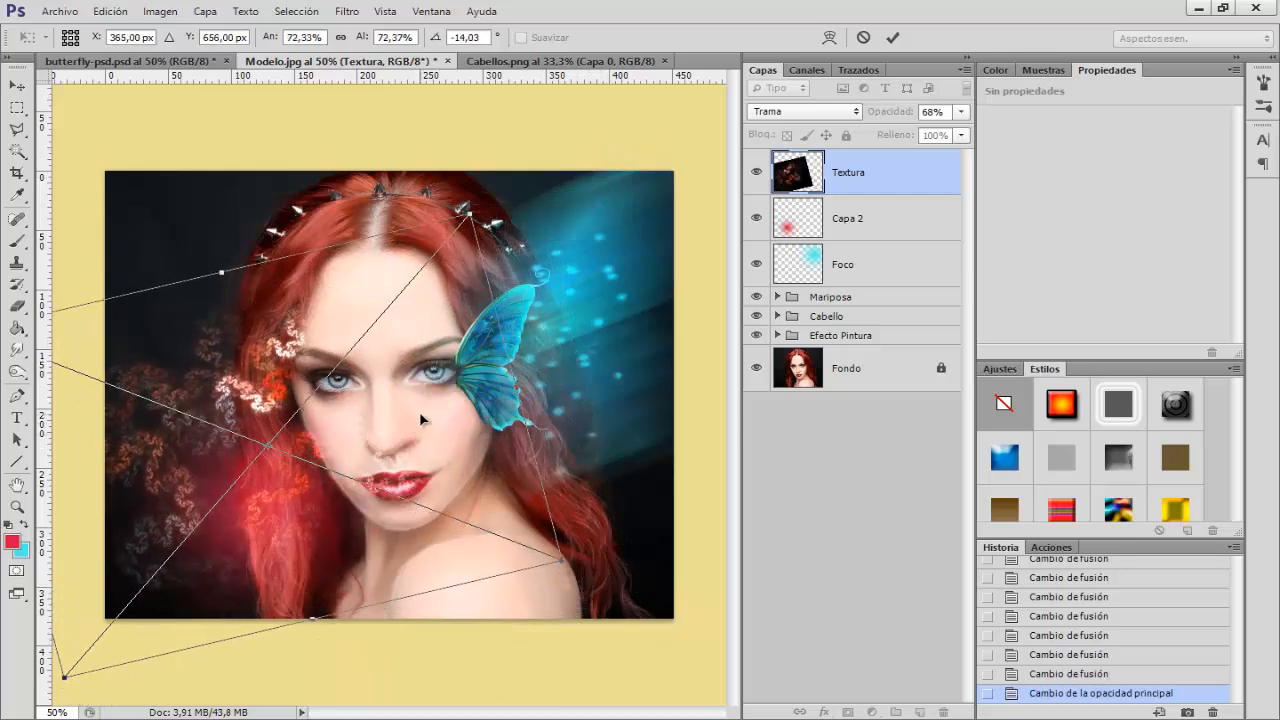
{"action": "key", "text": "Return"}
{"action": "key", "text": "b"}
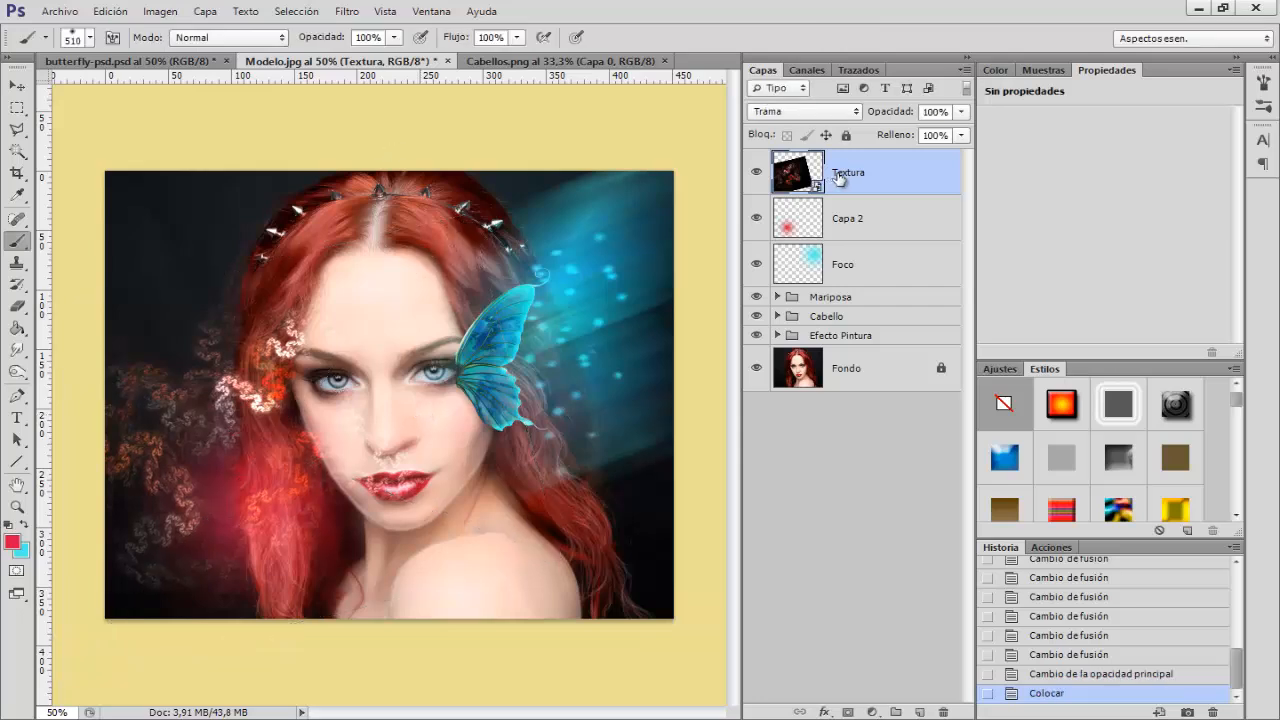
Rasterize the Textura layer and apply a motion blur with an angle of 23° and a distance of 97 pixels
{"action": "right_click", "coordinate": [853, 192]}
{"action": "left_click", "coordinate": [874, 304]}
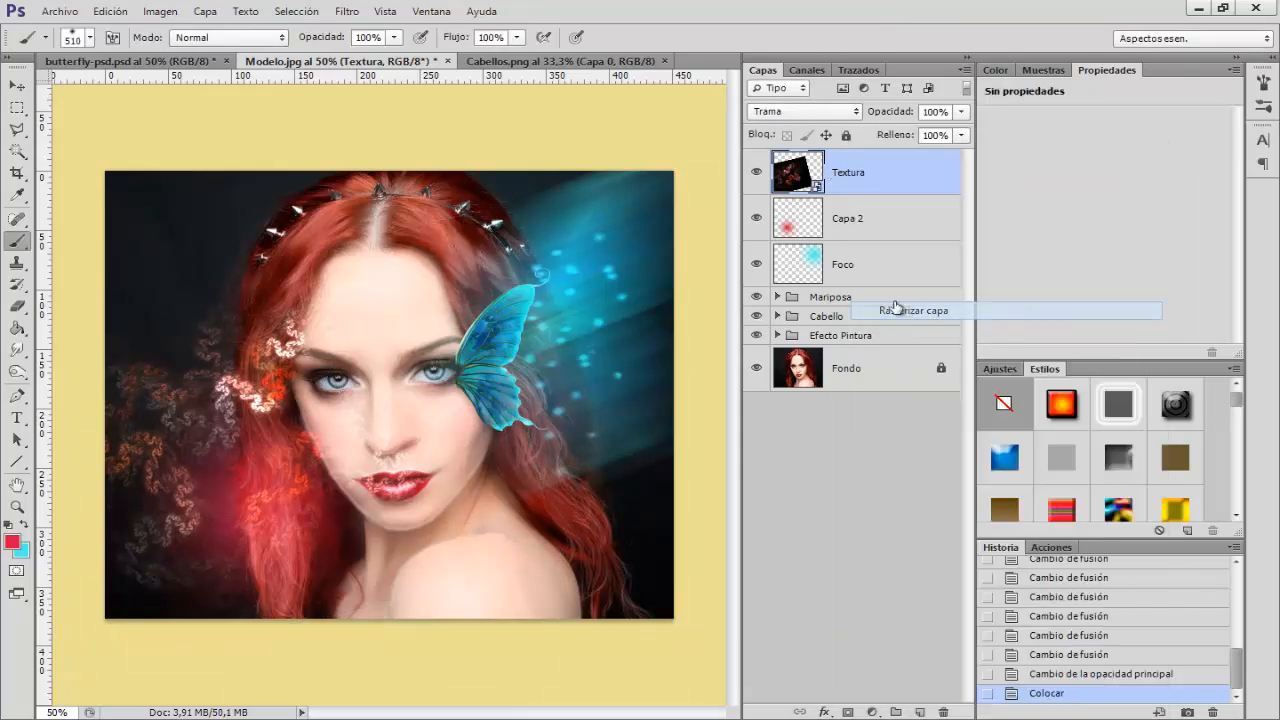
{"action": "left_click", "coordinate": [345, 13]}
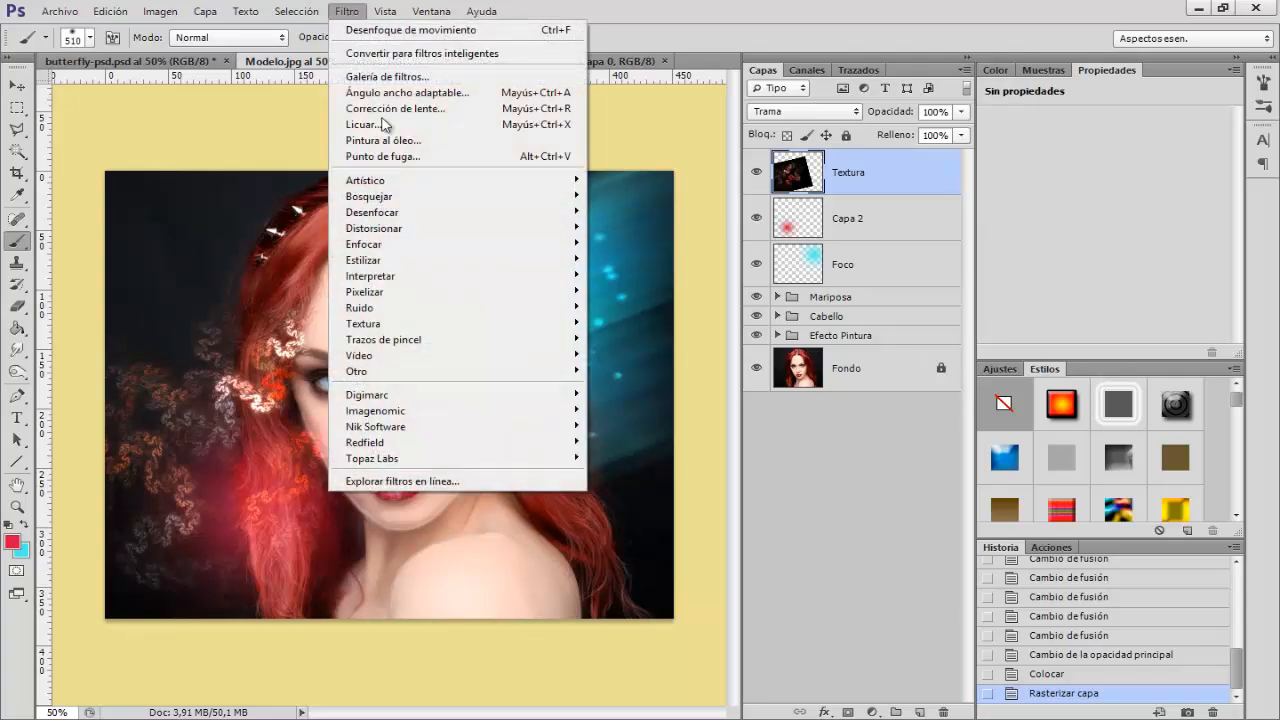
{"action": "mouse_move", "coordinate": [397, 220]}
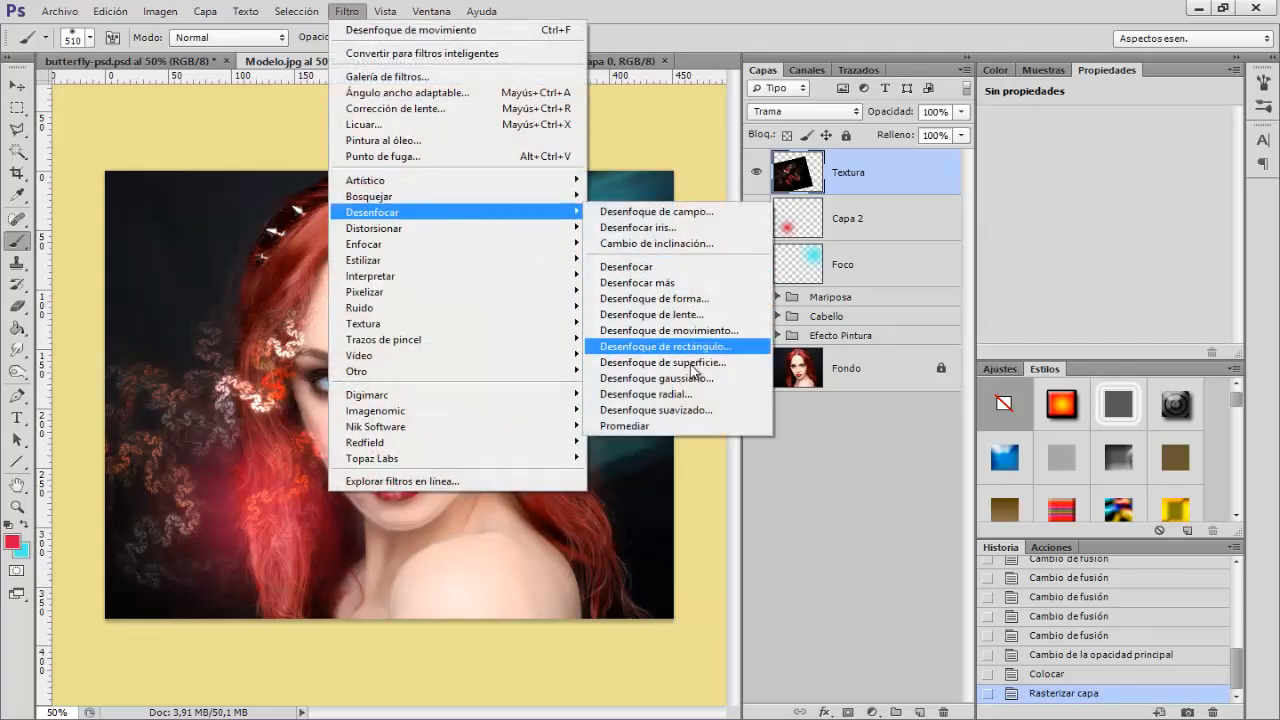
{"action": "left_click", "coordinate": [711, 330]}
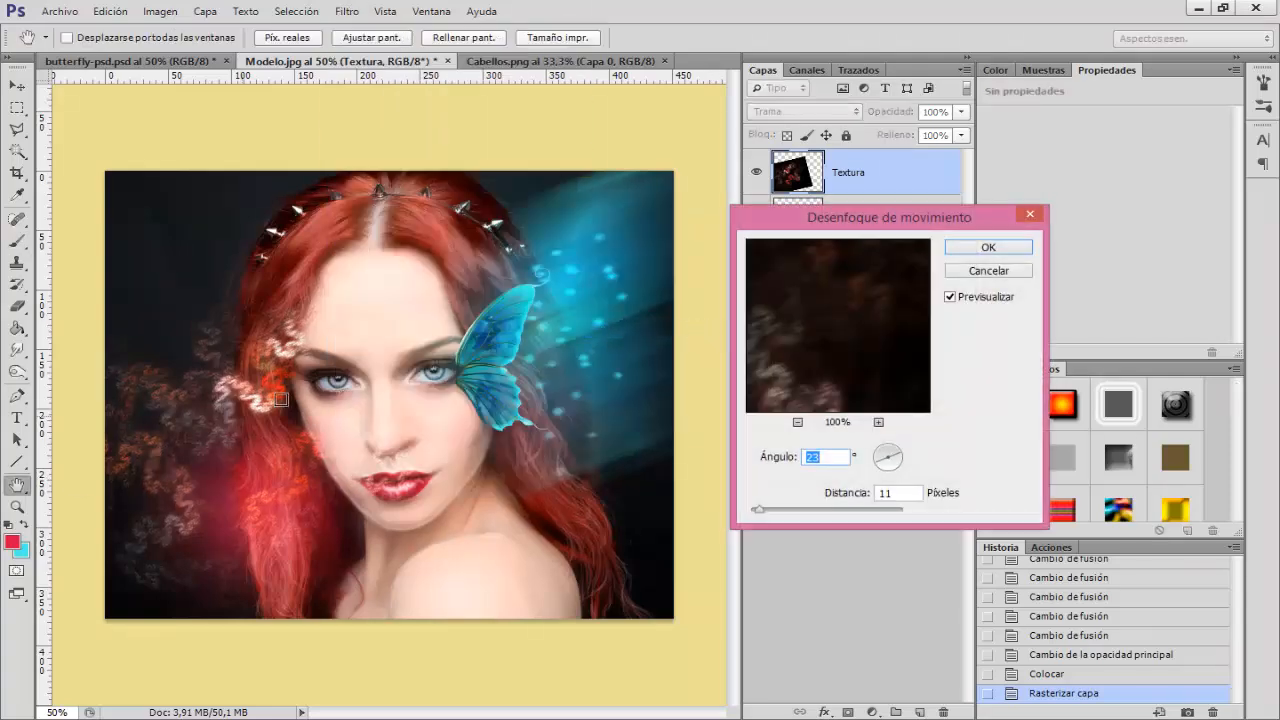
{"action": "left_click", "coordinate": [790, 510]}
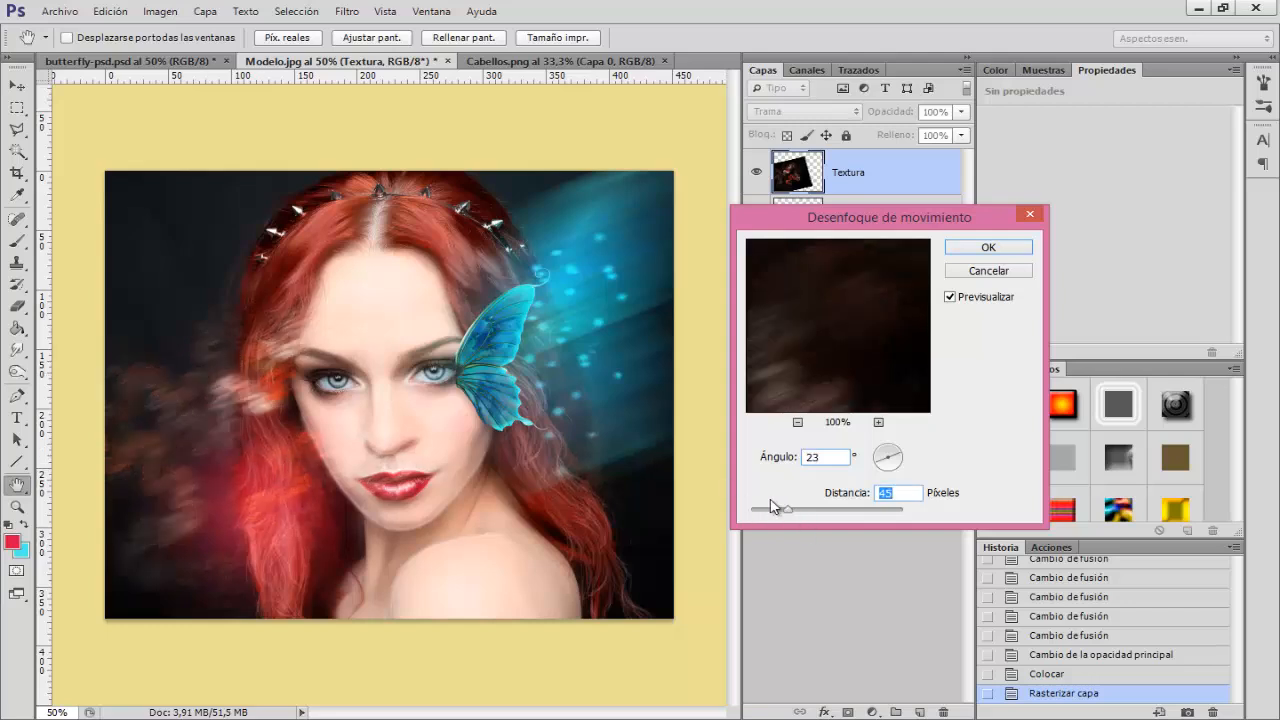
{"action": "left_click_drag", "start_coordinate": [771, 507], "coordinate": [799, 510]}
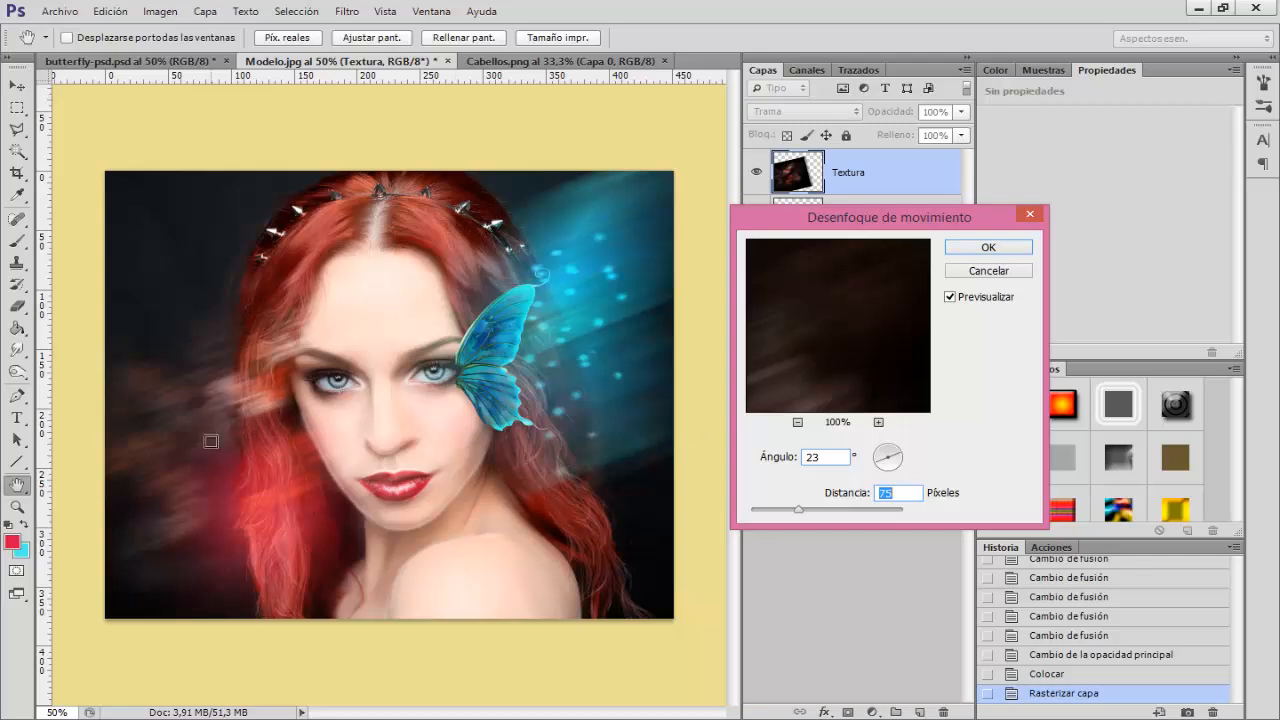
{"action": "left_click", "coordinate": [812, 510]}
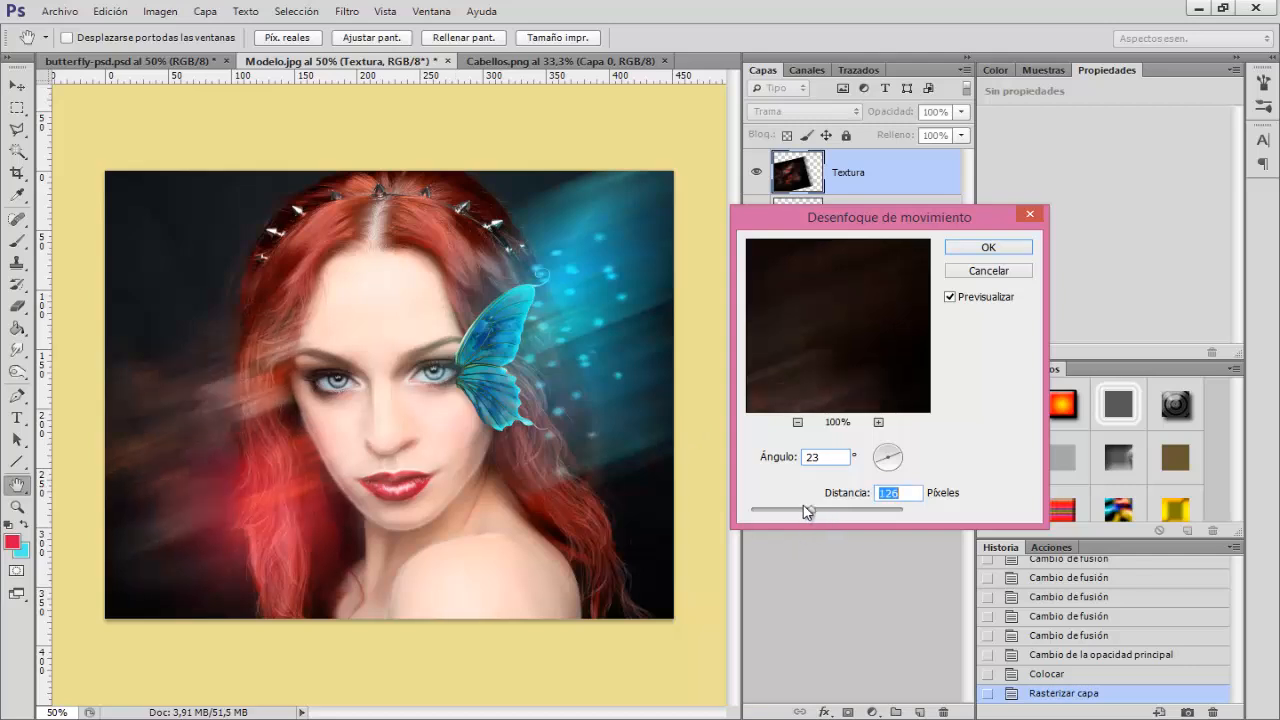
{"action": "left_click", "coordinate": [804, 510]}
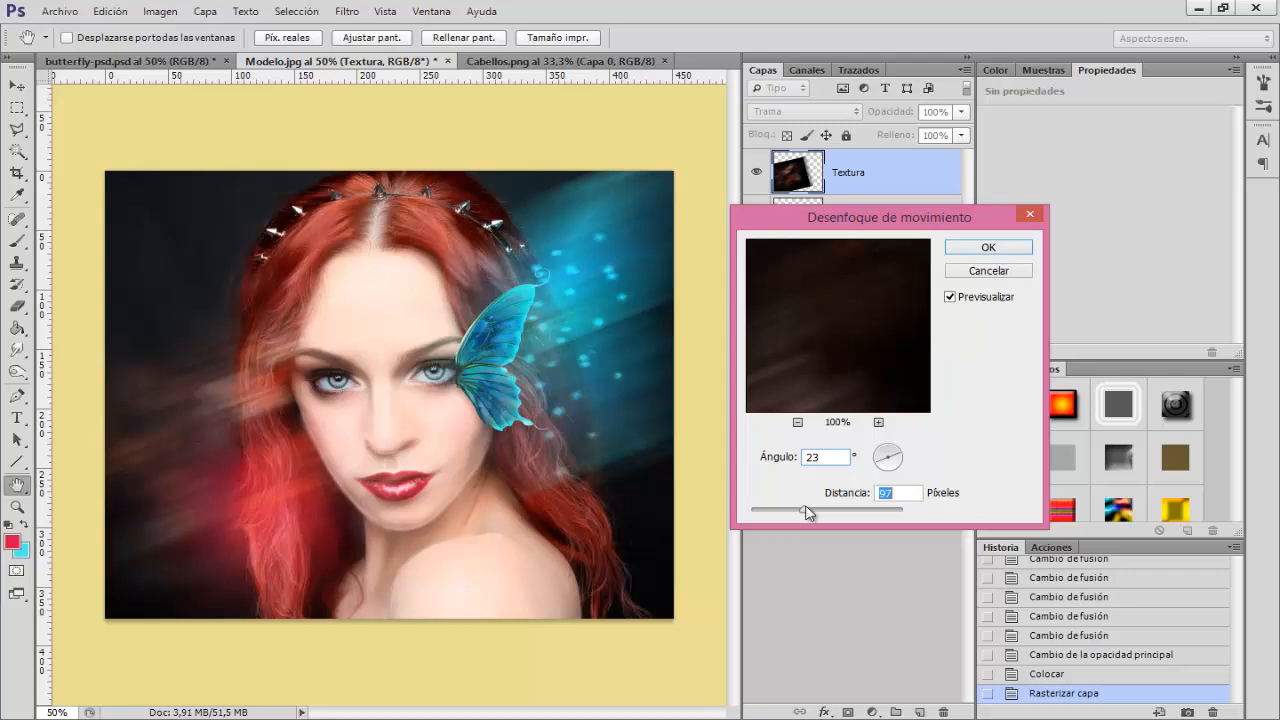
{"action": "left_click", "coordinate": [990, 250]}
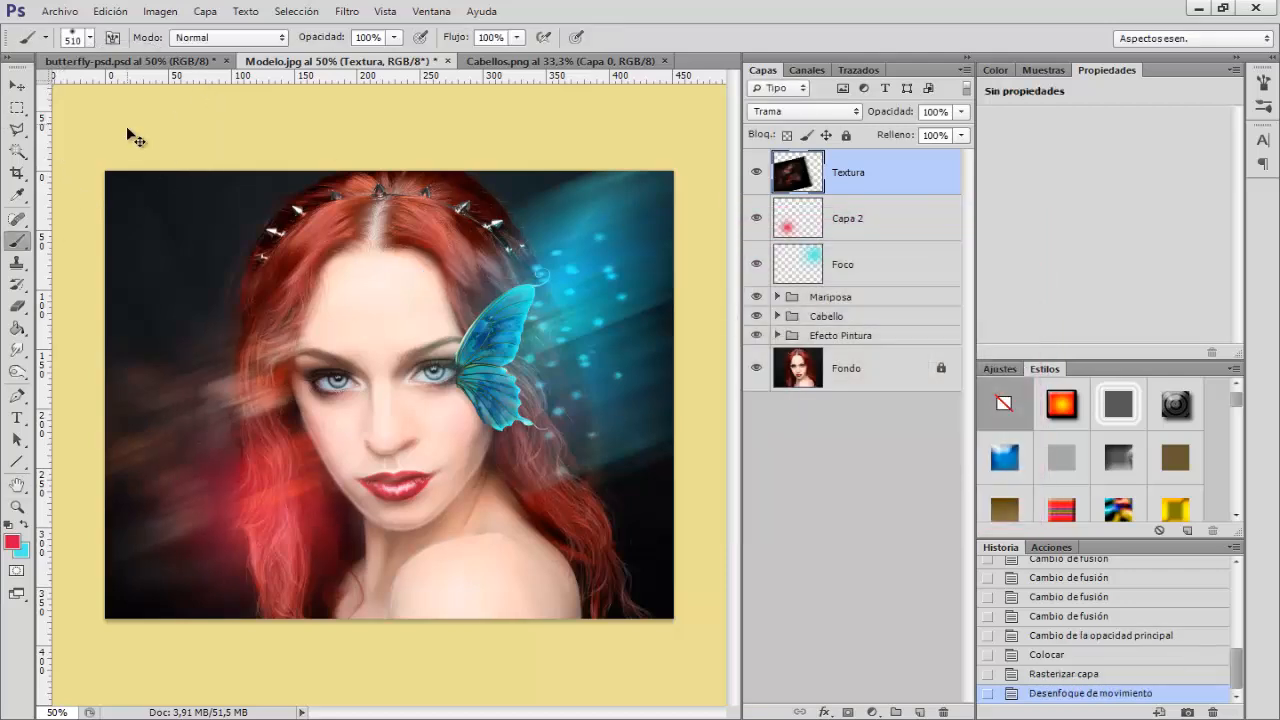
Free-transform the blurred texture, rotating it about 2.25° and nudging it slightly up and to the left
{"action": "key", "text": "ctrl+t"}
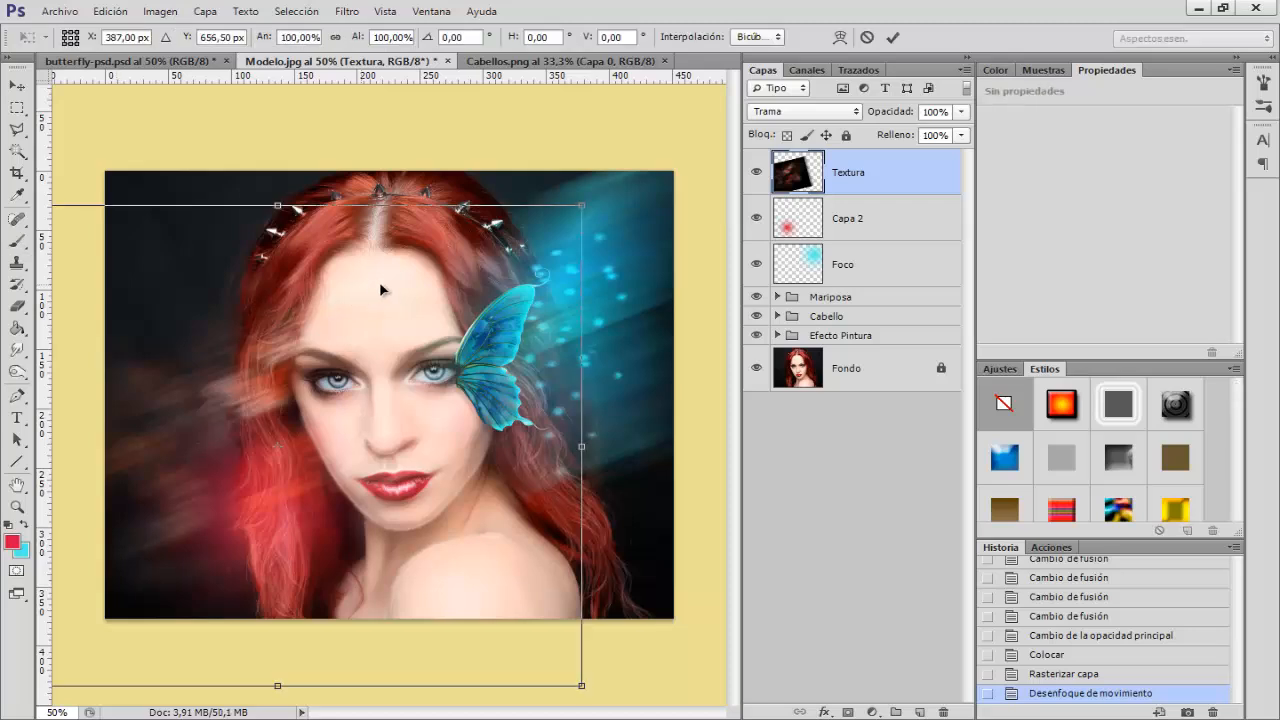
{"action": "left_click_drag", "start_coordinate": [603, 197], "coordinate": [613, 208]}
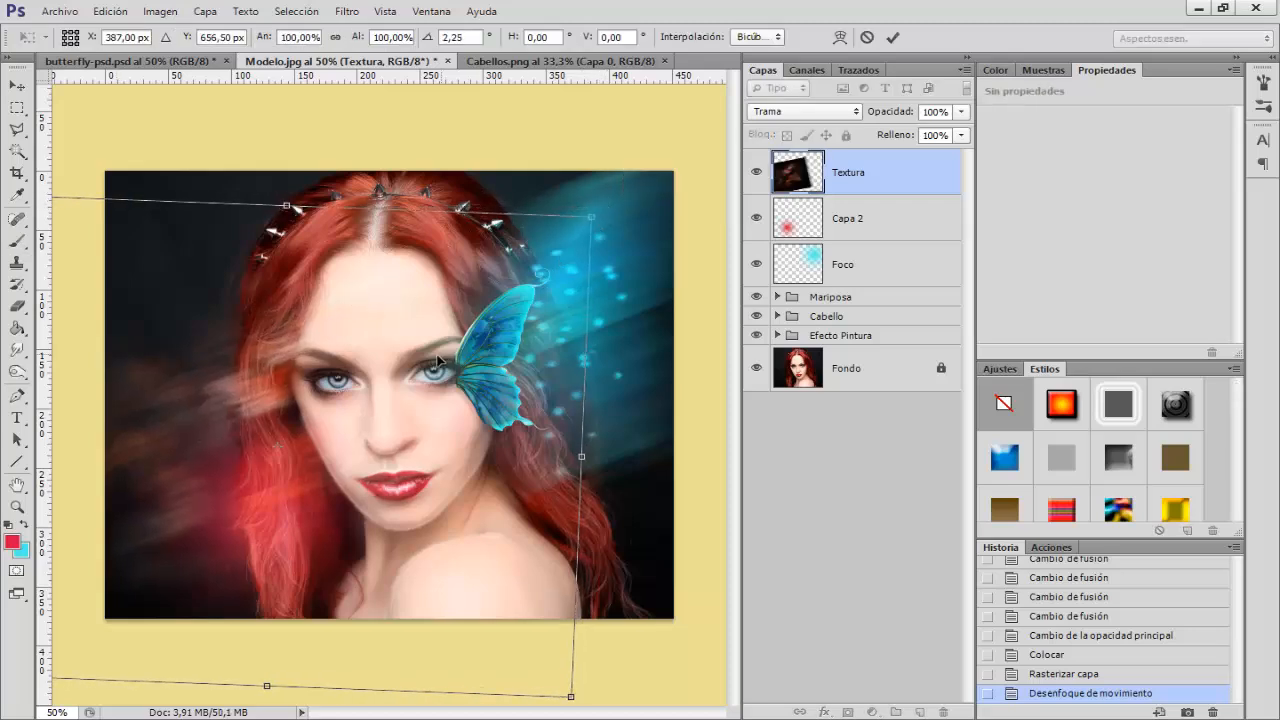
{"action": "left_click_drag", "start_coordinate": [442, 361], "coordinate": [439, 355]}
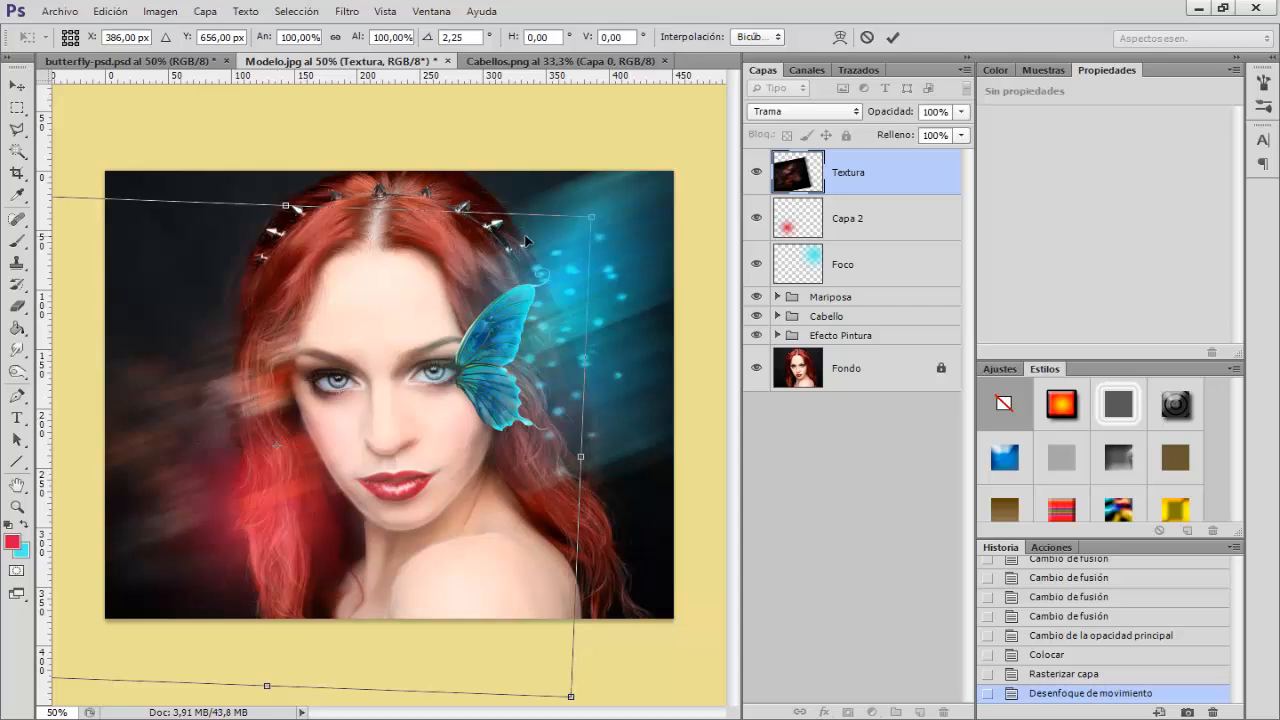
{"action": "key", "text": "Return"}
{"action": "key", "text": "b"}
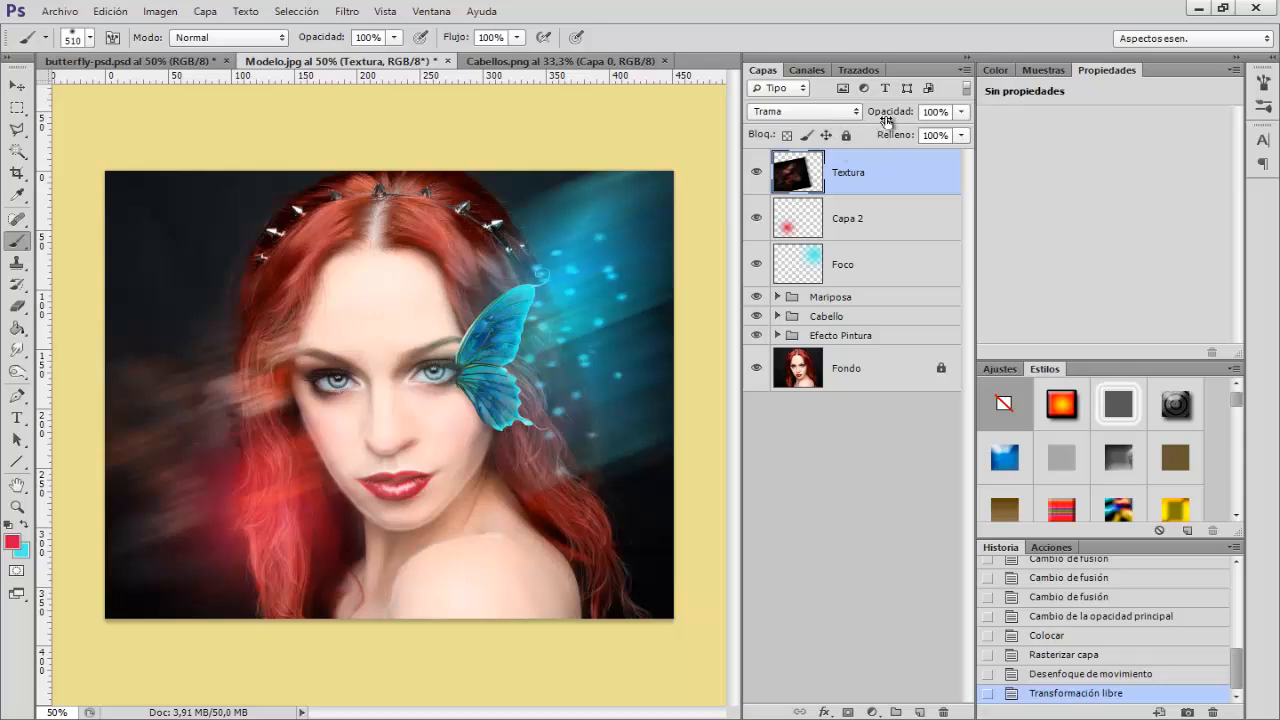
Lower the Textura layer's opacity to about 86% and move the layer below Capa 2
{"action": "left_click_drag", "start_coordinate": [890, 116], "coordinate": [879, 116]}
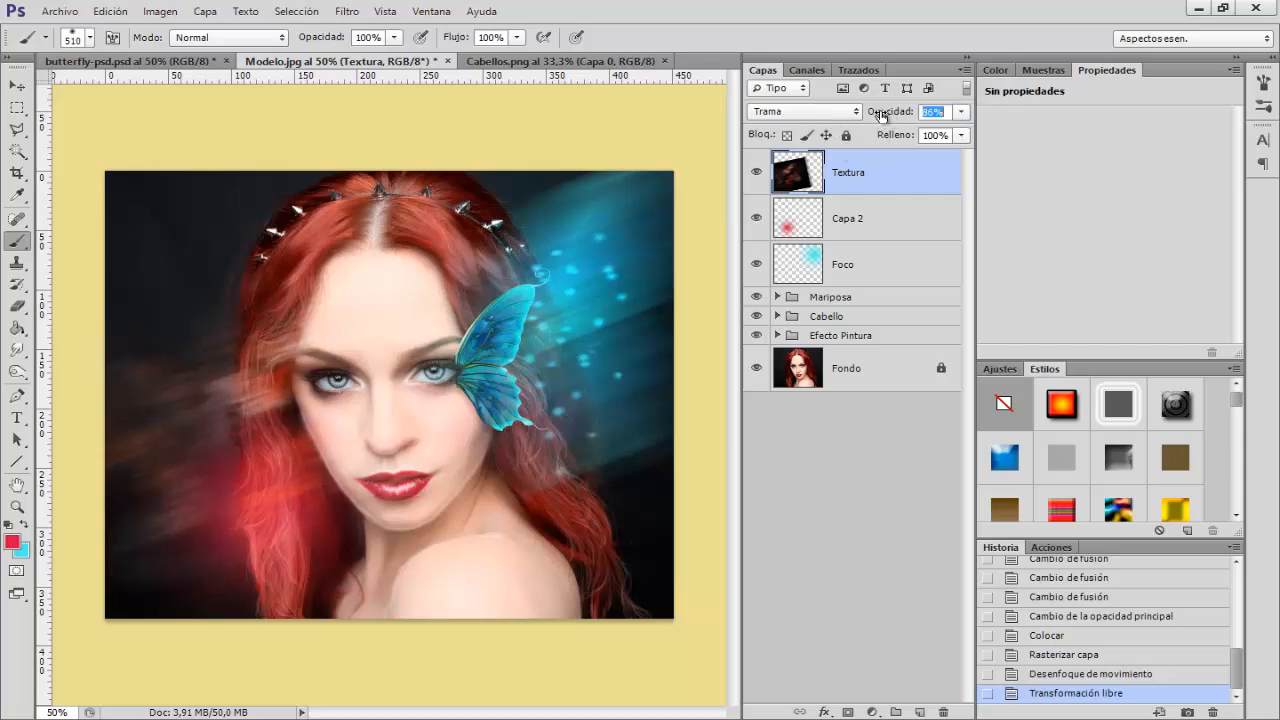
{"action": "left_click", "coordinate": [846, 176]}
{"action": "left_click_drag", "start_coordinate": [855, 180], "coordinate": [866, 233]}
Select Capa 2 and compare the image with and without its red light spot
{"action": "left_click", "coordinate": [833, 175]}
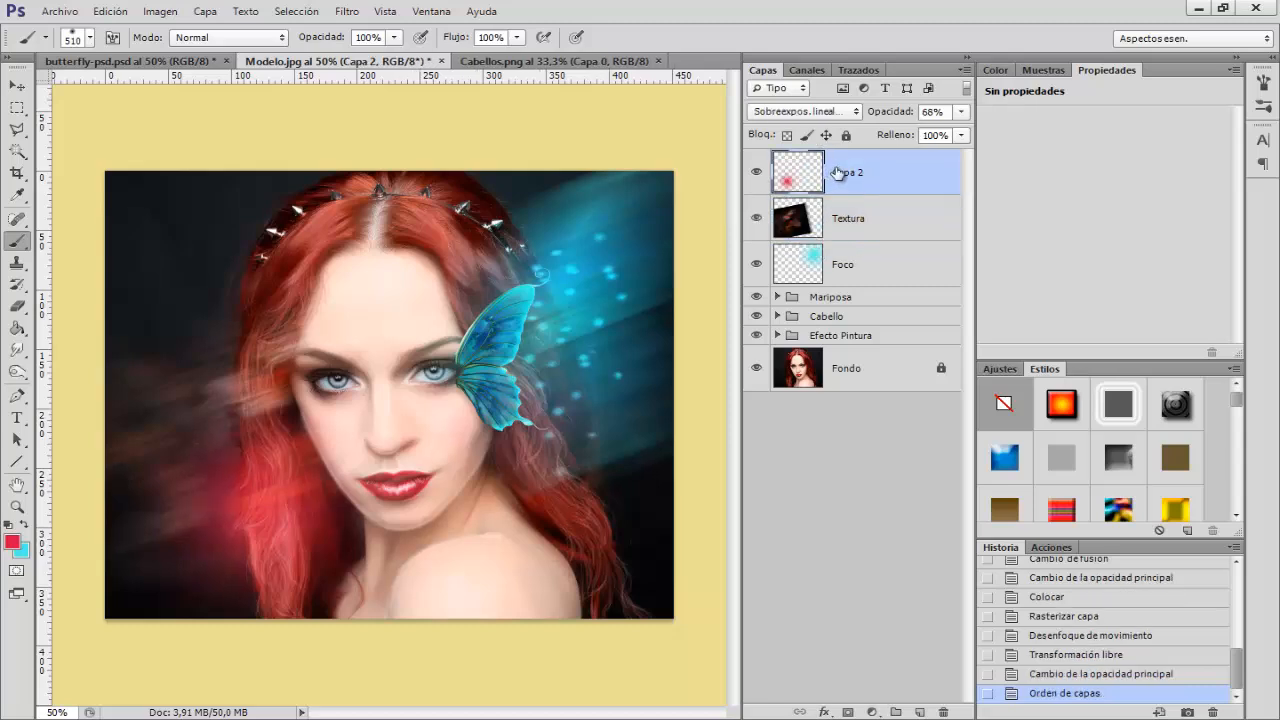
{"action": "left_click", "coordinate": [757, 172]}
{"action": "left_click", "coordinate": [757, 172]}
{"action": "left_click", "coordinate": [757, 172]}
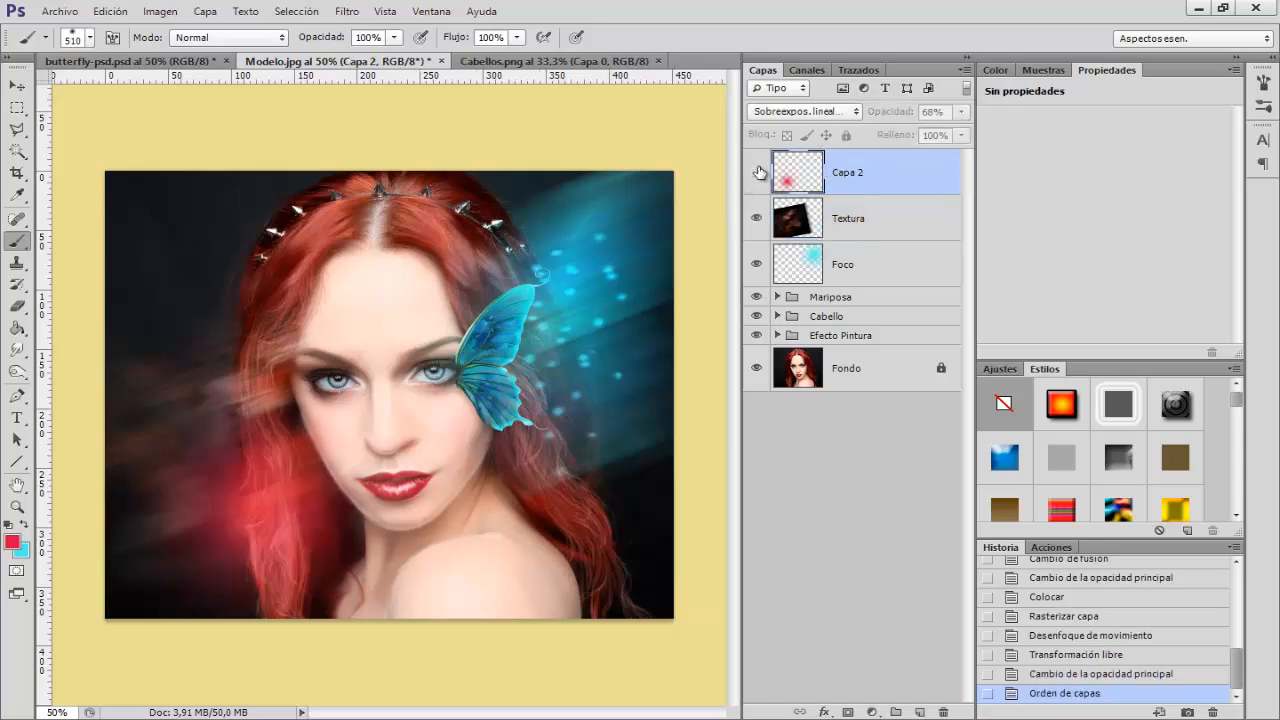
{"action": "left_click", "coordinate": [757, 172]}
{"action": "left_click", "coordinate": [757, 172]}
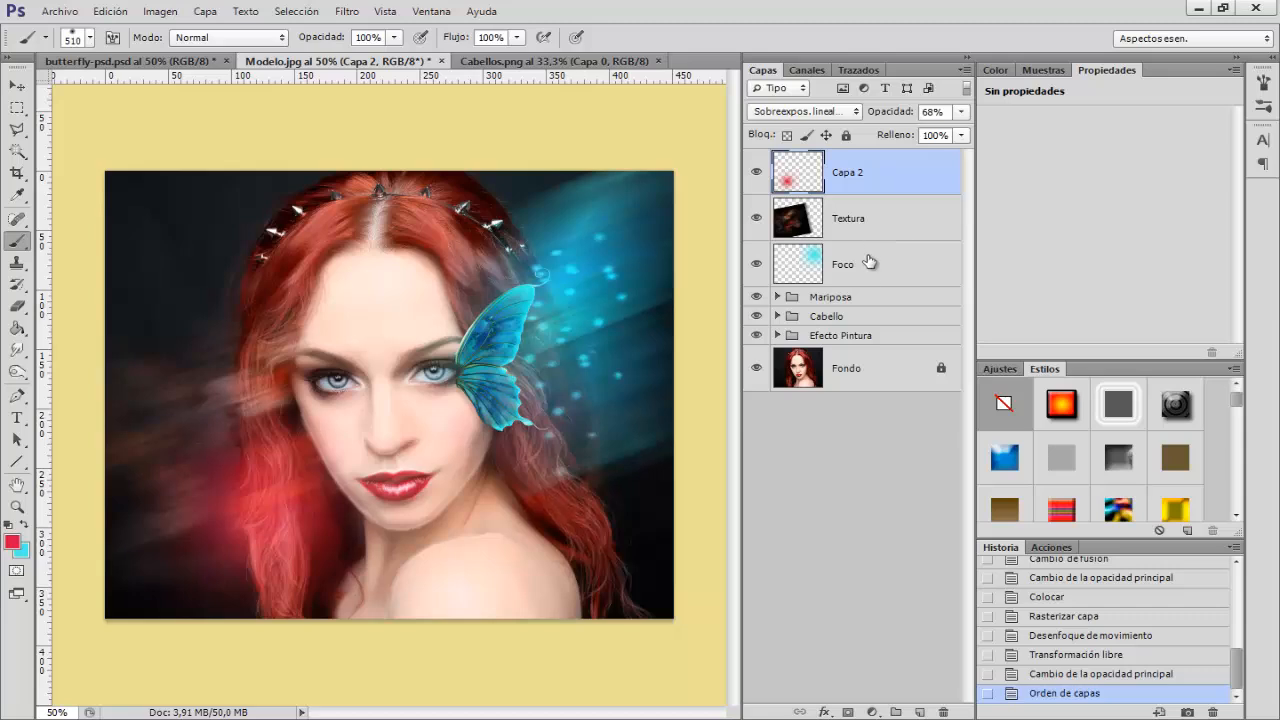
Add a new layer on top and dab one cyan spot over the butterfly wing with a soft 690 px brush
{"action": "left_click", "coordinate": [918, 712]}
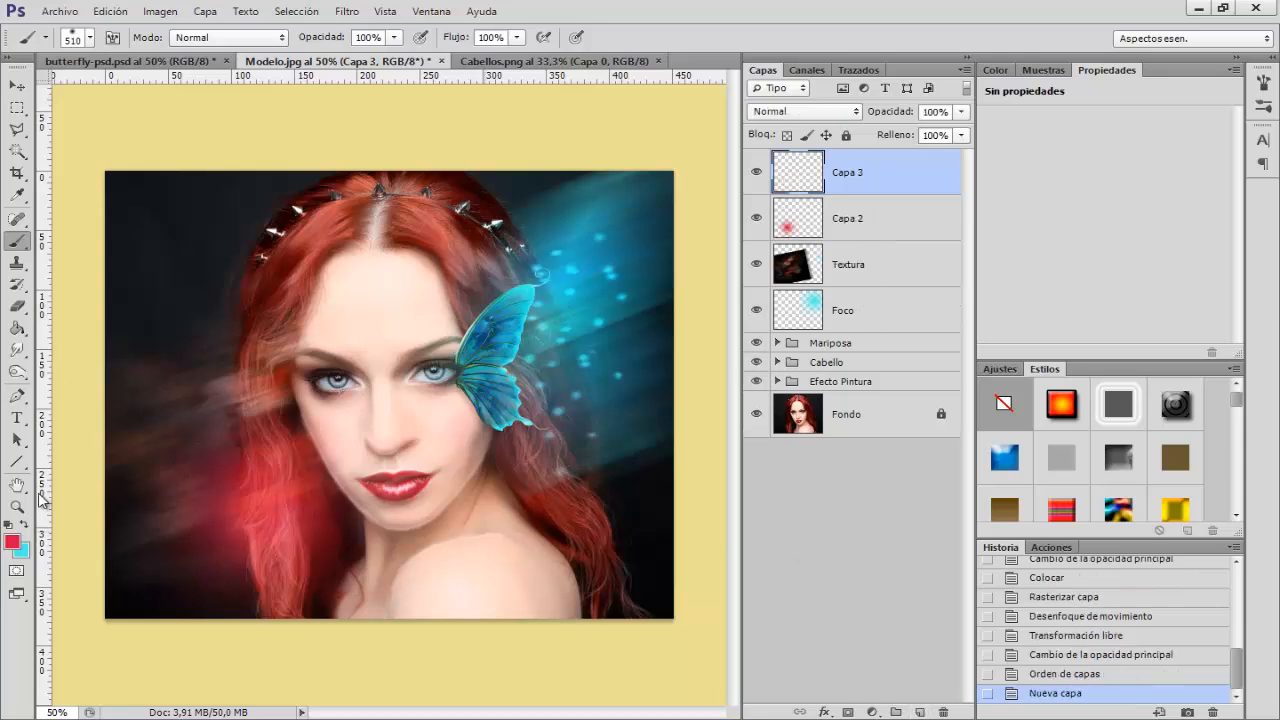
{"action": "left_click", "coordinate": [24, 525]}
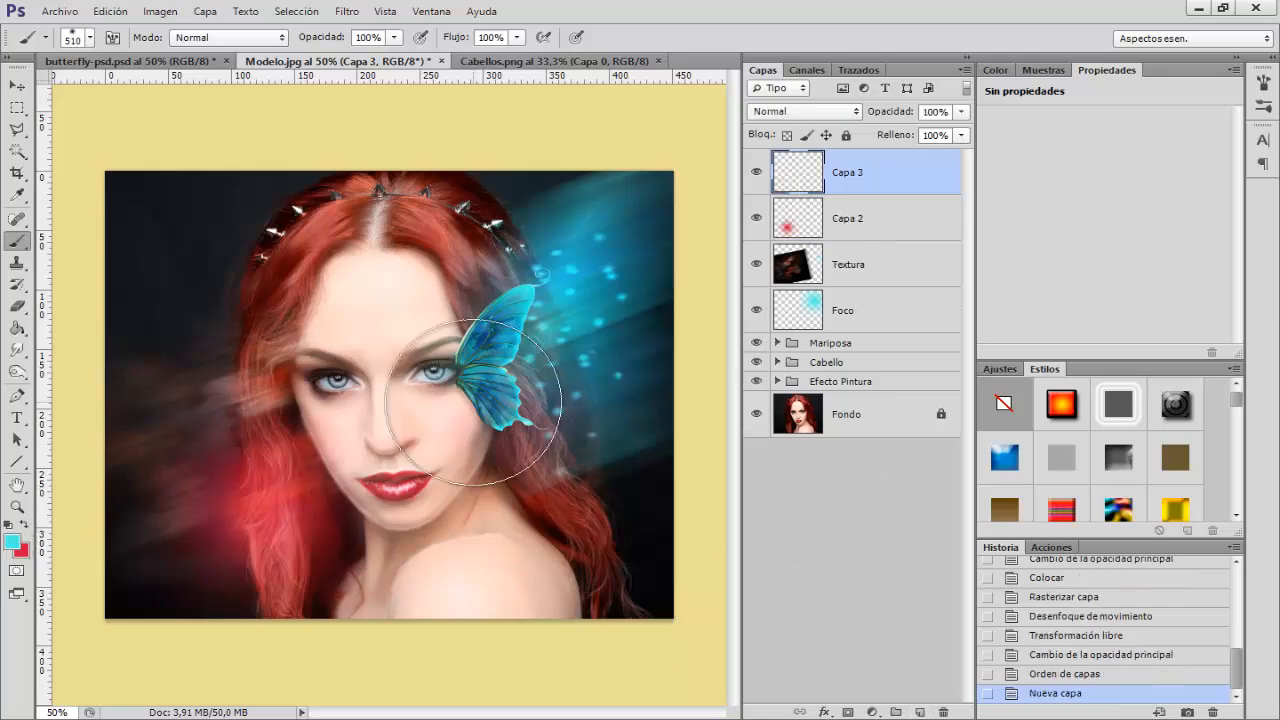
{"action": "mouse_move", "coordinate": [485, 377]}
{"action": "left_mouse_down"}
{"action": "mouse_move", "coordinate": [544, 362]}
{"action": "mouse_move", "coordinate": [535, 368]}
{"action": "left_mouse_up"}
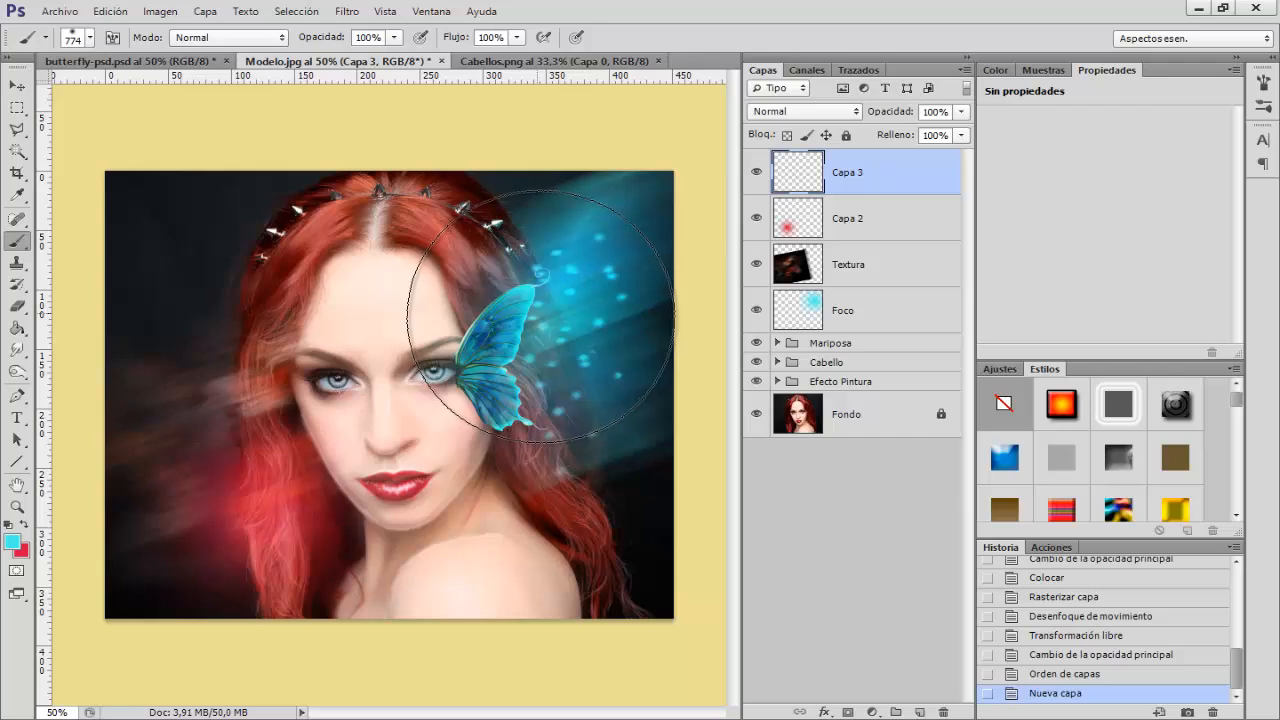
{"action": "left_click_drag", "start_coordinate": [540, 315], "coordinate": [490, 322]}
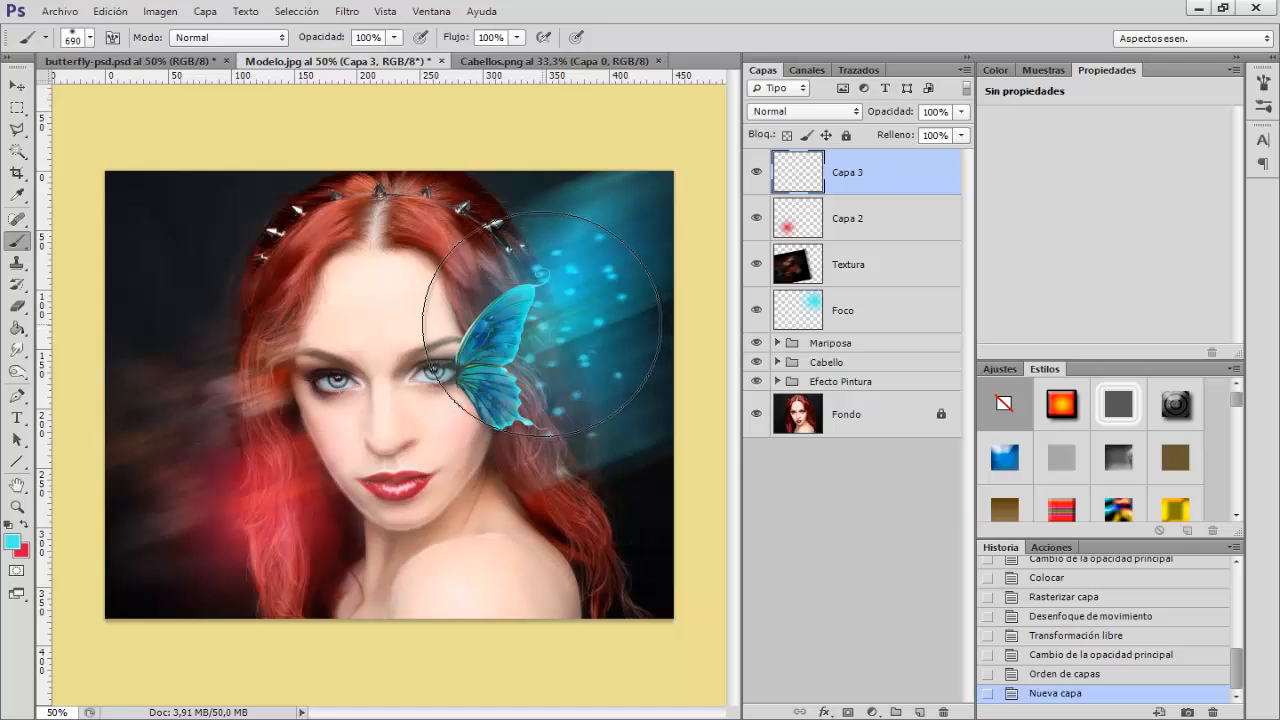
{"action": "left_click", "coordinate": [543, 322]}
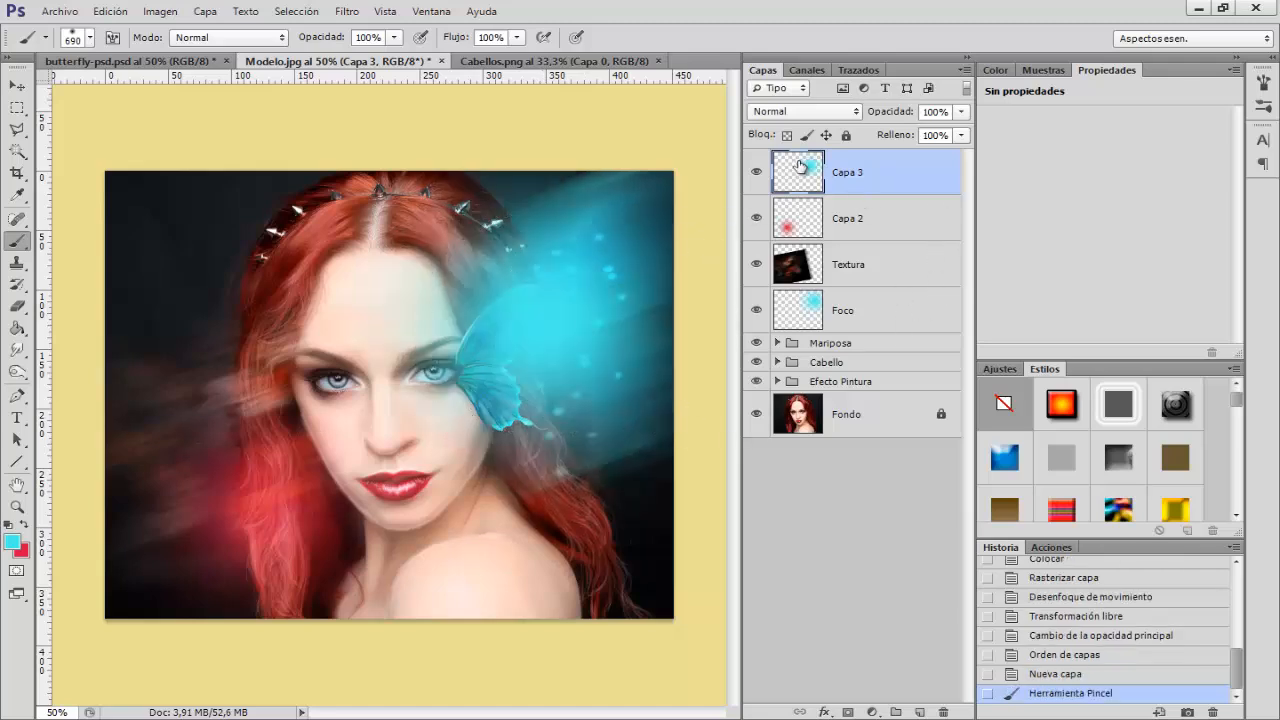
Set Capa 3's blend mode to Luz suave and compare the image with and without the layer
{"action": "left_click", "coordinate": [813, 112]}
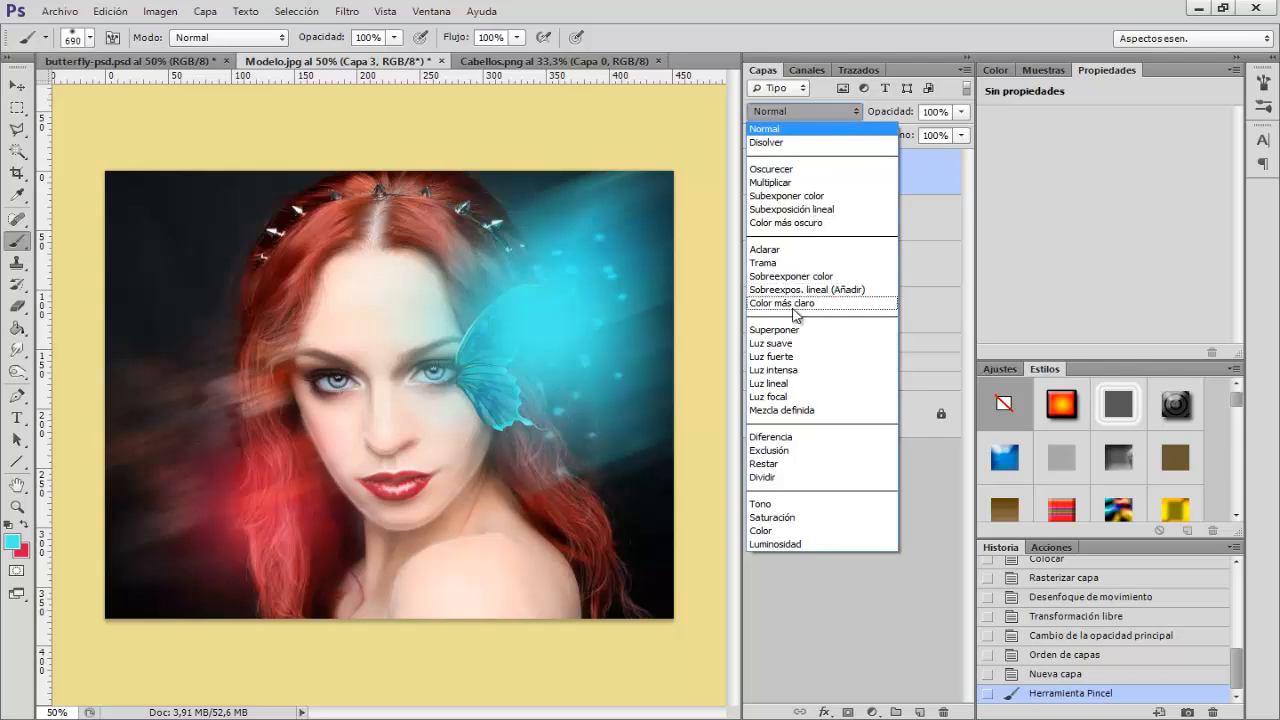
{"action": "left_click", "coordinate": [781, 345]}
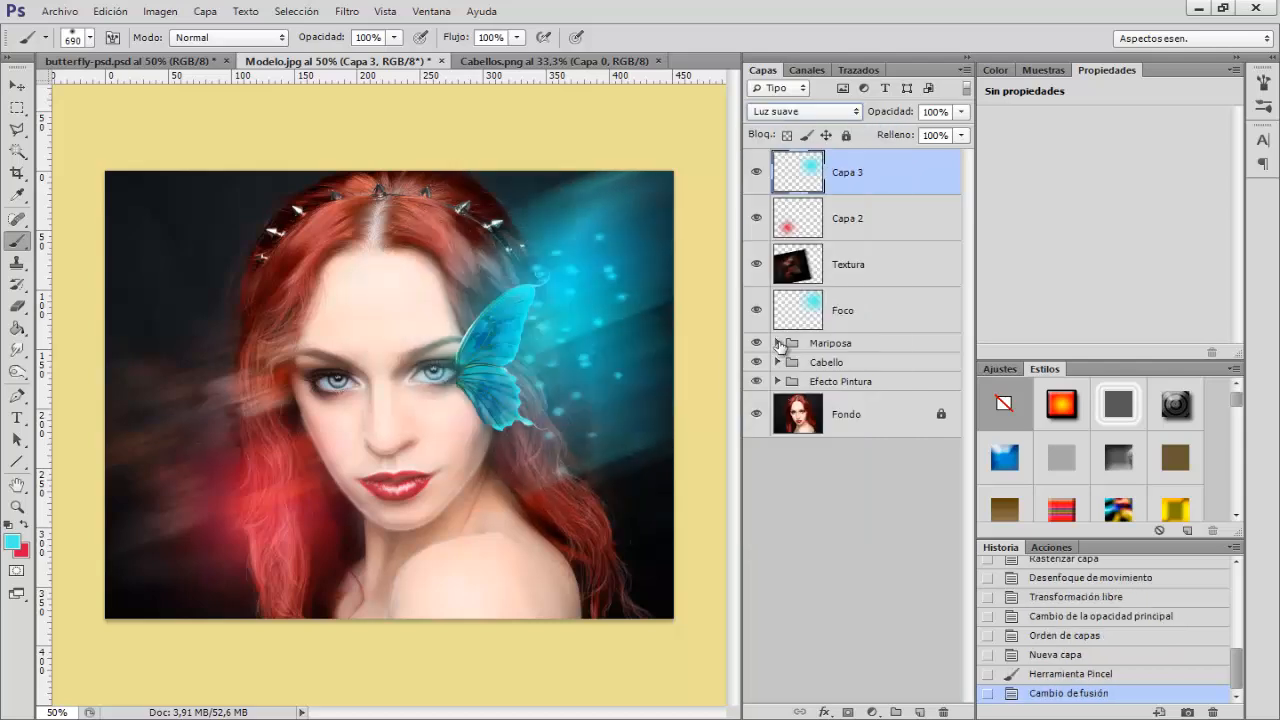
{"action": "left_click", "coordinate": [758, 173]}
{"action": "left_click", "coordinate": [758, 173]}
{"action": "left_click", "coordinate": [758, 173]}
Add a solid colour fill layer above Capa 3 in dark brown 311709
{"action": "left_click", "coordinate": [872, 711]}
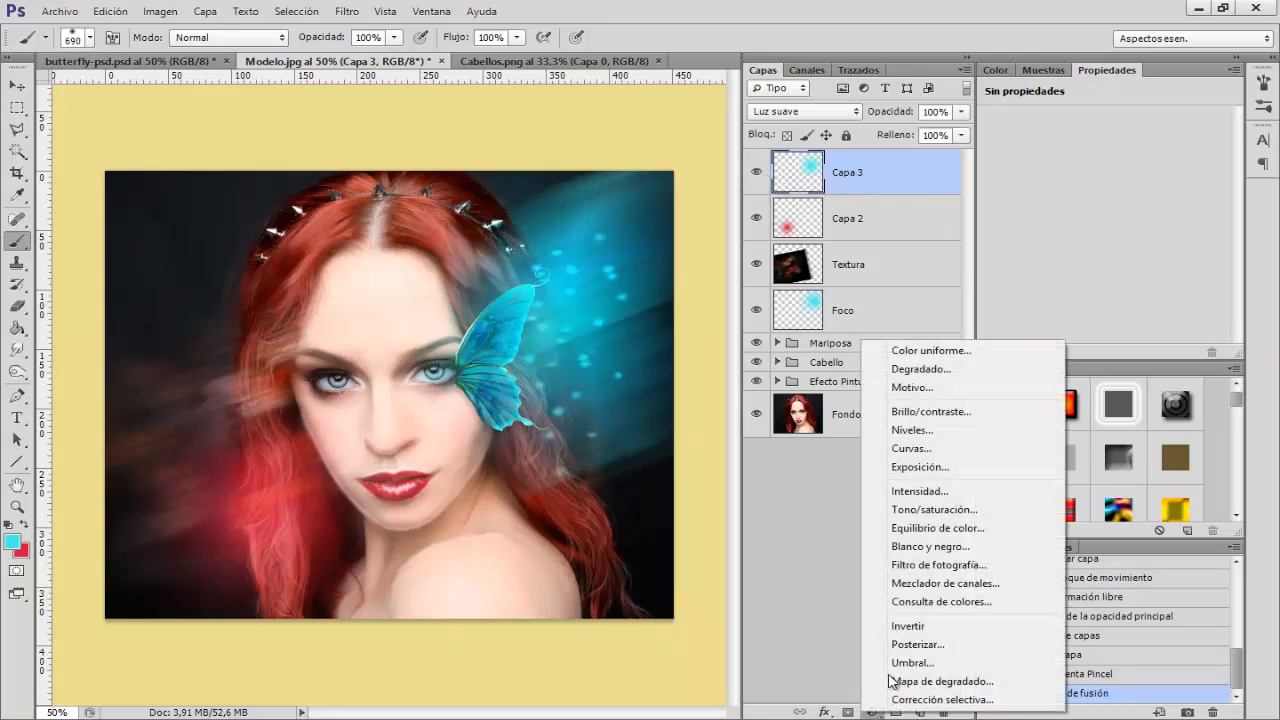
{"action": "left_click", "coordinate": [927, 356]}
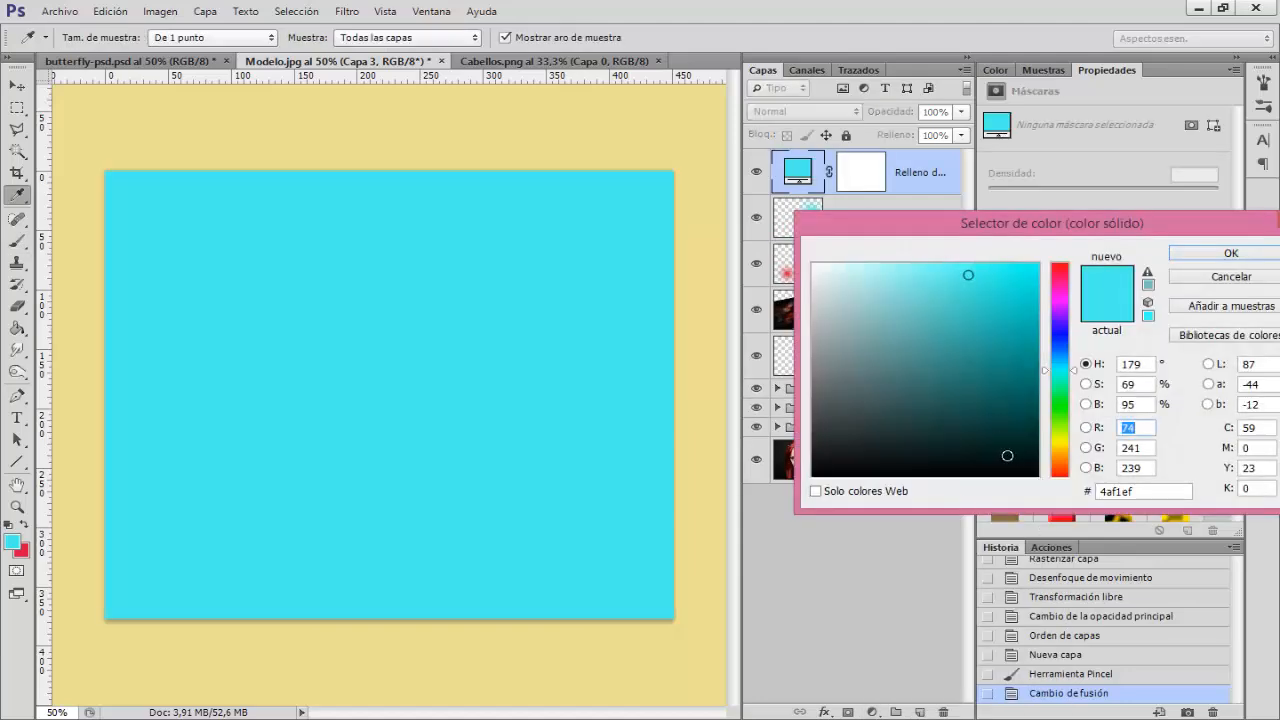
{"action": "left_click_drag", "start_coordinate": [1064, 444], "coordinate": [1064, 462]}
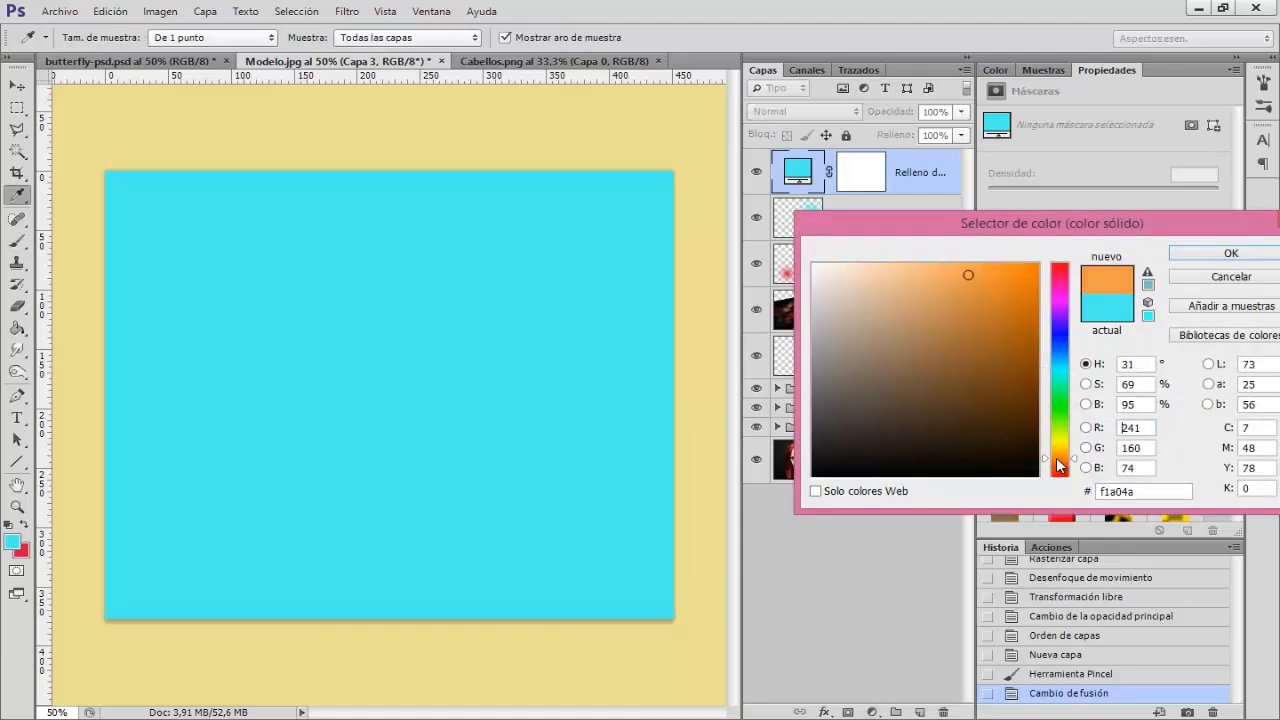
{"action": "left_click", "coordinate": [1001, 411]}
{"action": "left_click_drag", "start_coordinate": [1001, 411], "coordinate": [994, 418]}
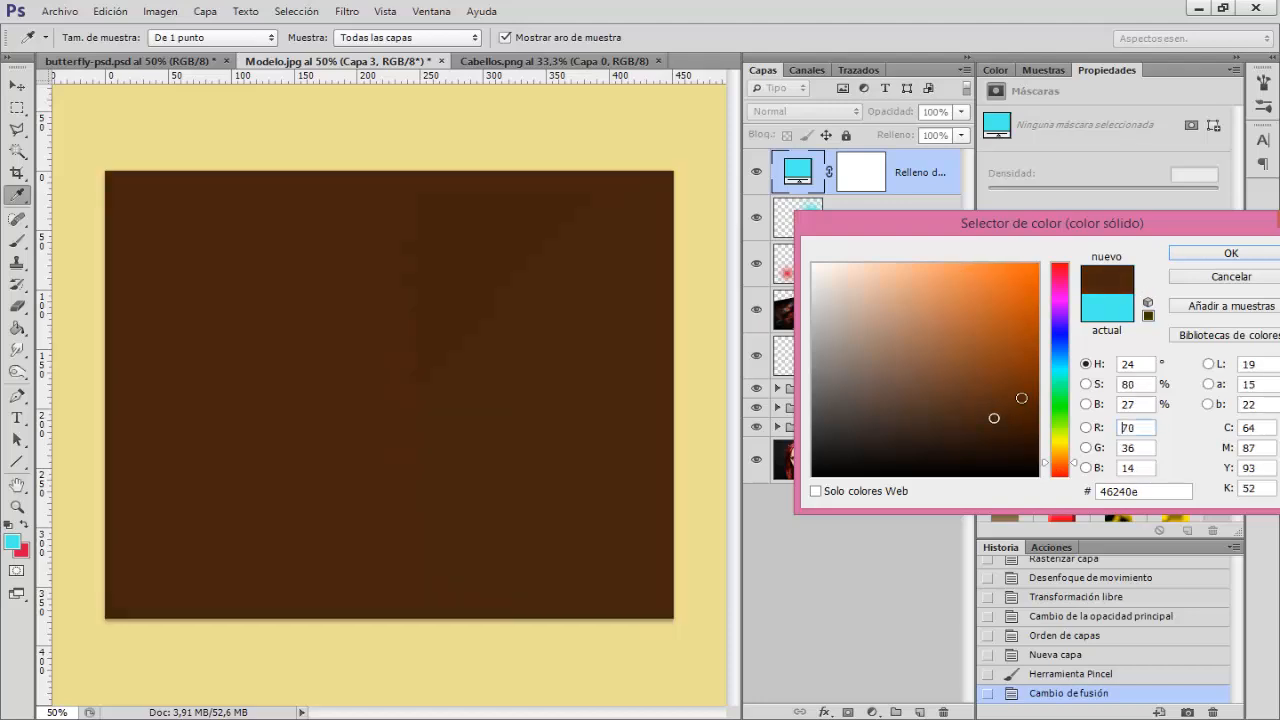
{"action": "left_click", "coordinate": [1044, 462]}
{"action": "left_click_drag", "start_coordinate": [994, 418], "coordinate": [998, 435]}
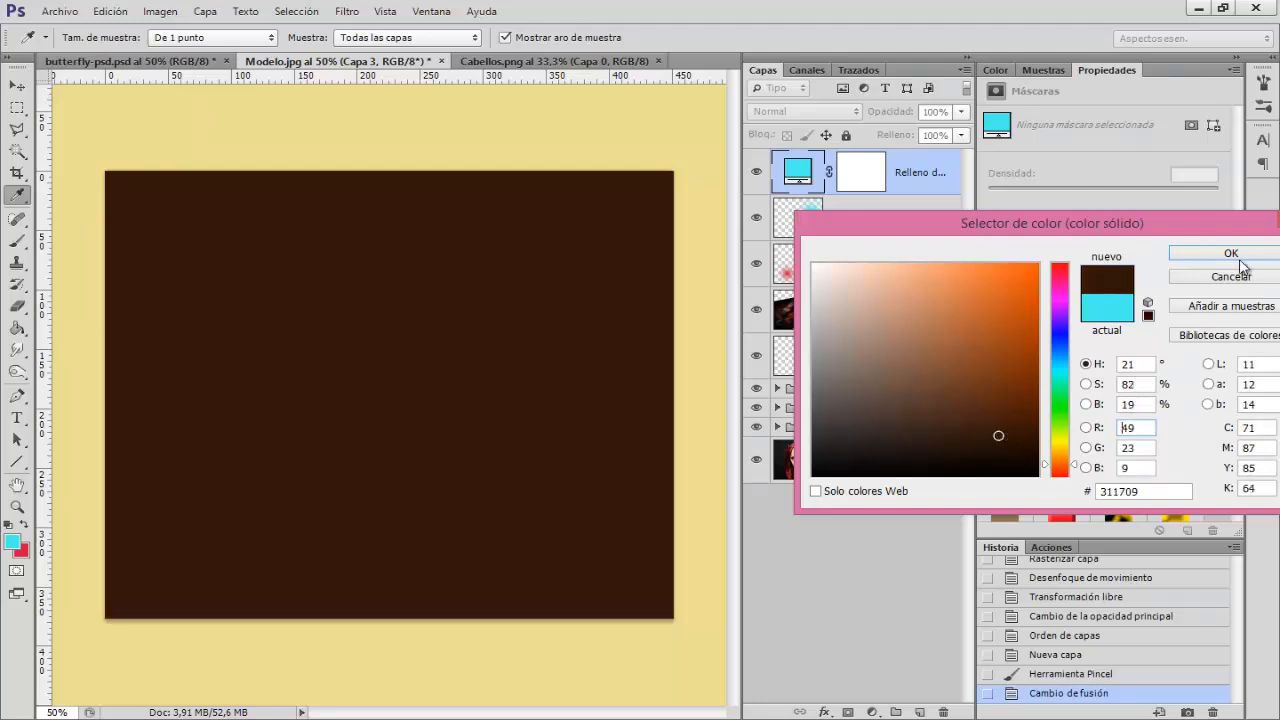
{"action": "left_click", "coordinate": [1228, 254]}
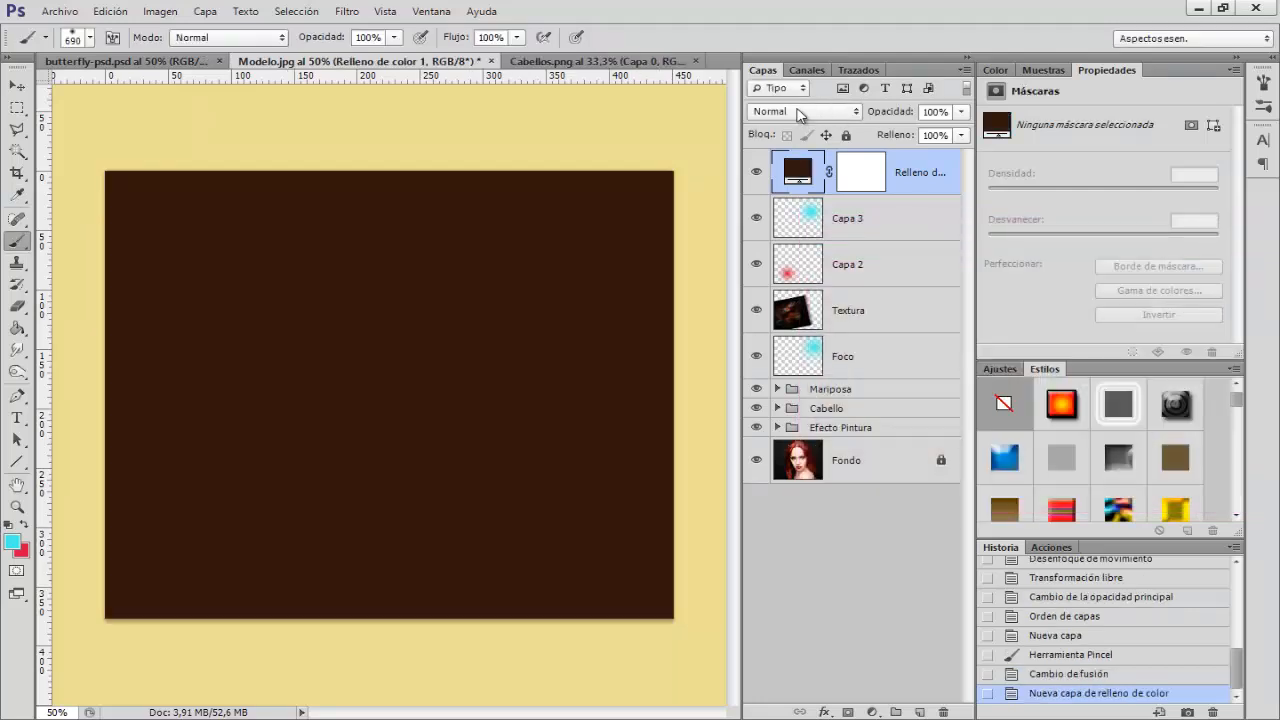
Try the Restar, Oscurecer, Subexposición lineal and Aclarar blend modes on the brown fill layer, comparing Aclarar with the layer hidden
{"action": "left_click", "coordinate": [795, 112]}
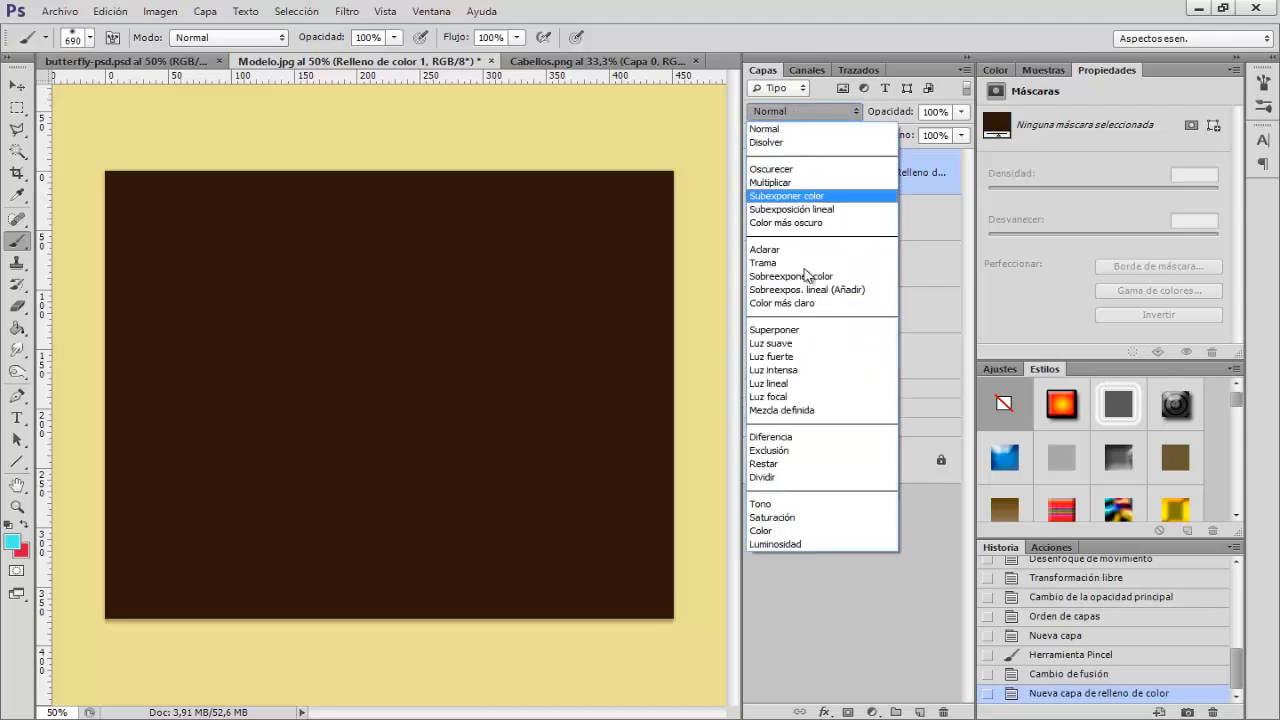
{"action": "left_click", "coordinate": [788, 465]}
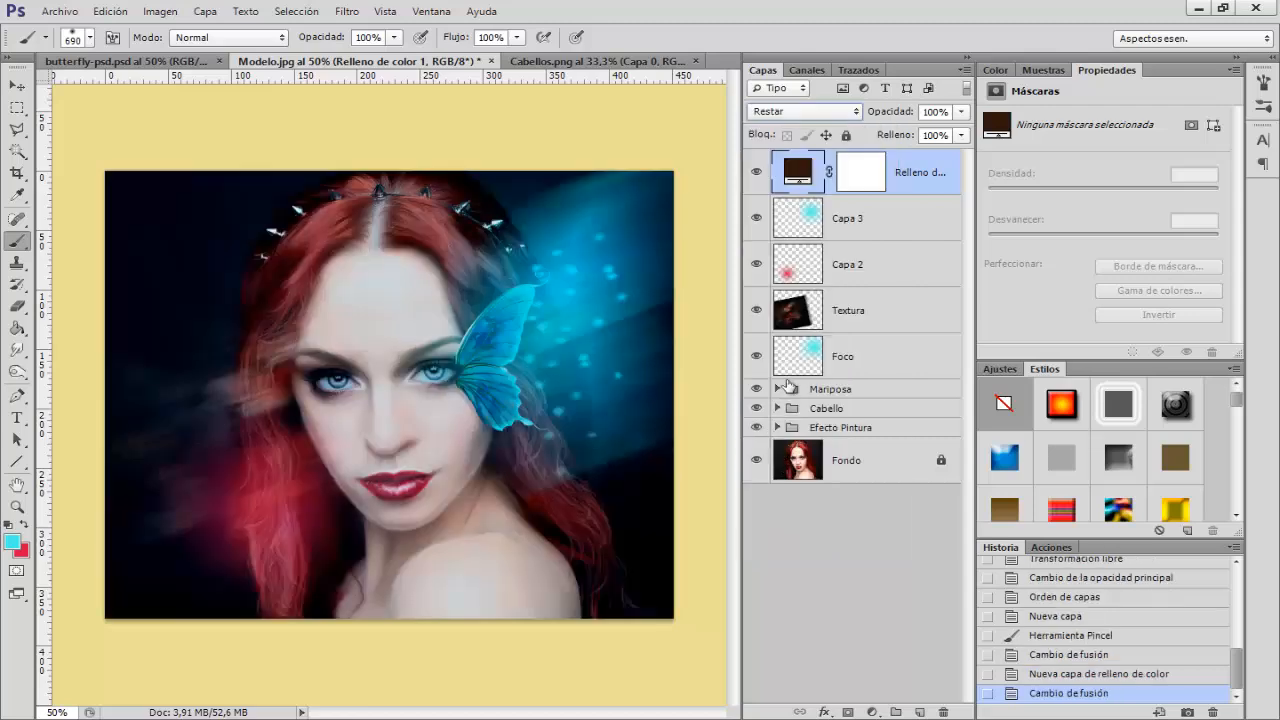
{"action": "left_click", "coordinate": [810, 112]}
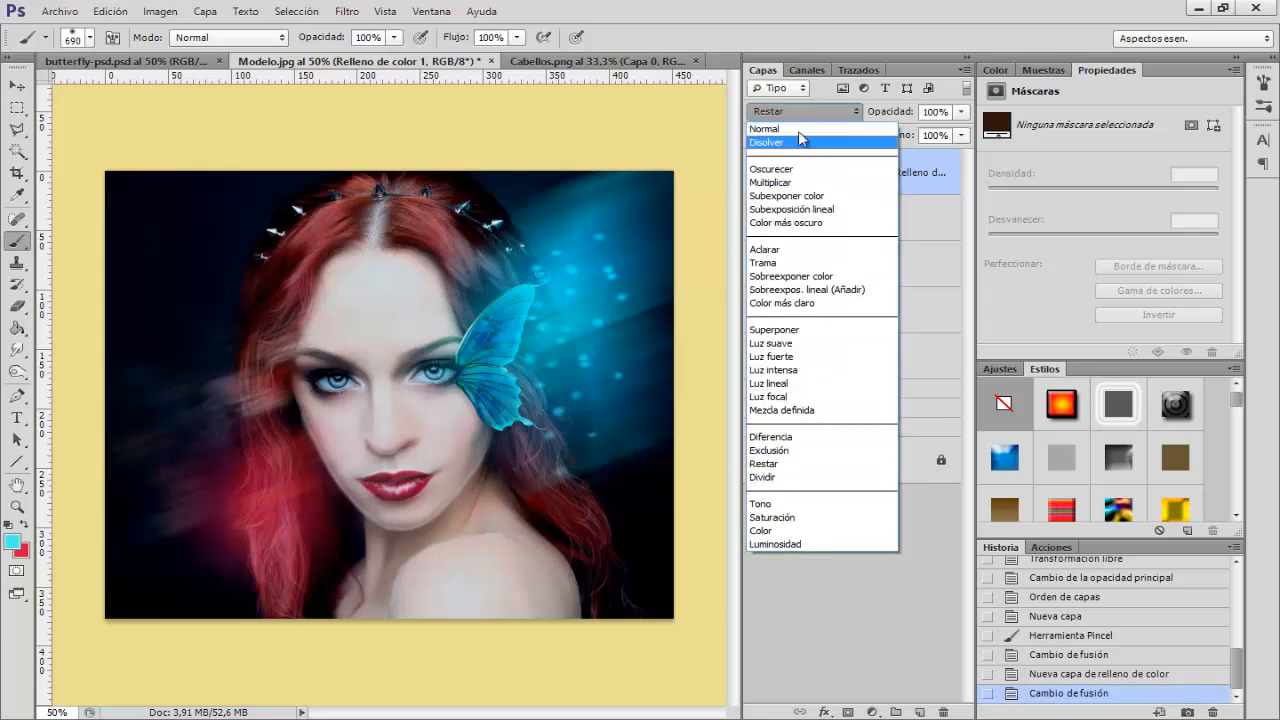
{"action": "left_click", "coordinate": [800, 142]}
{"action": "scroll", "coordinate": [800, 112], "scroll_direction": "down", "scroll_amount": 1}
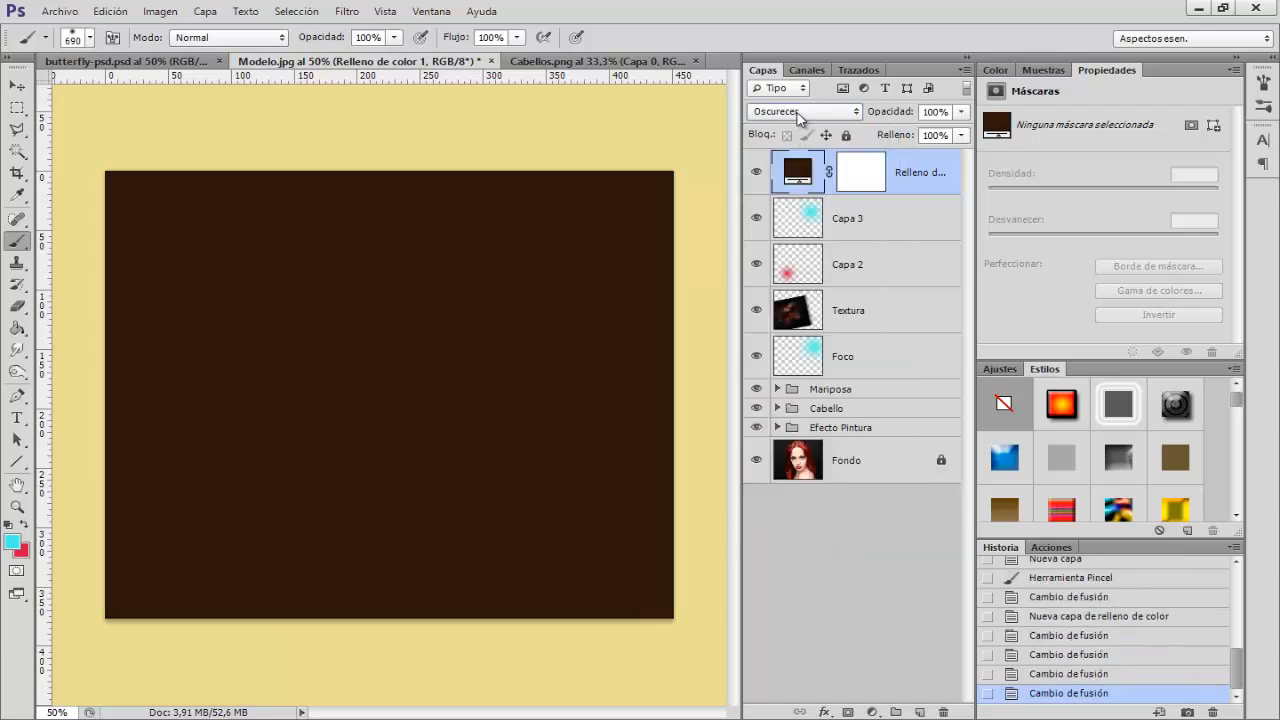
{"action": "scroll", "coordinate": [800, 112], "scroll_direction": "down", "scroll_amount": 3}
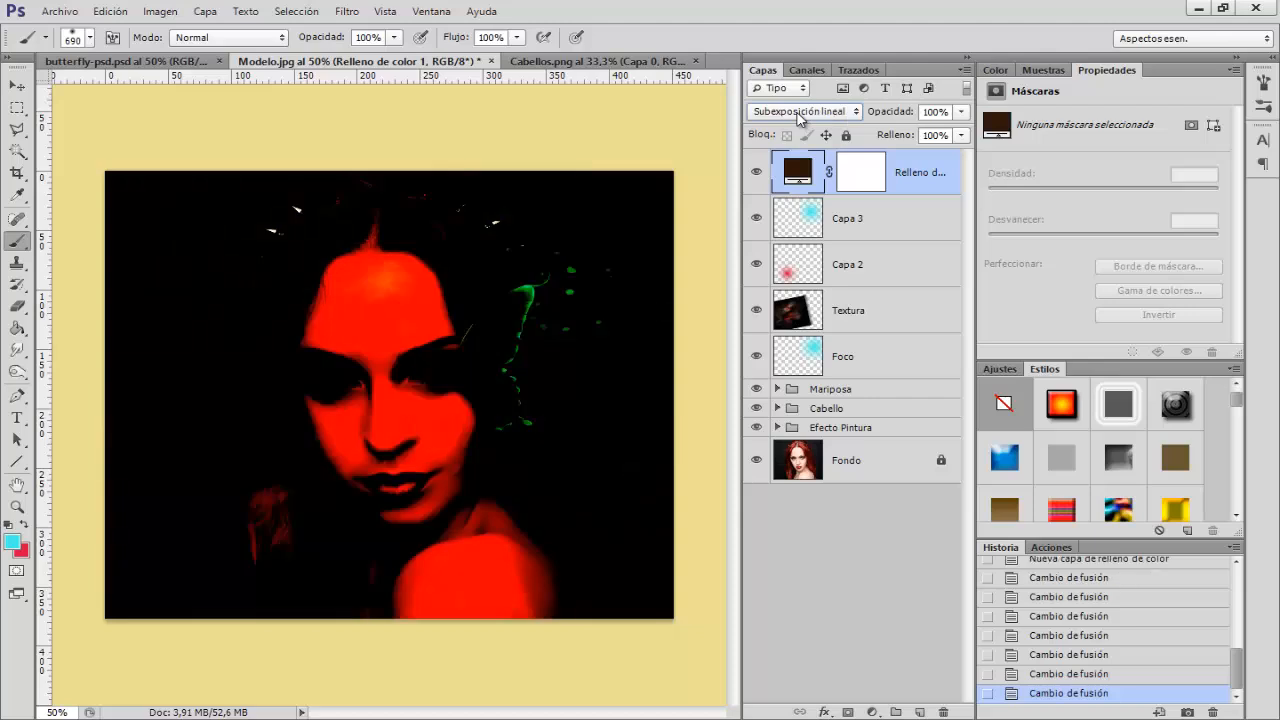
{"action": "scroll", "coordinate": [800, 112], "scroll_direction": "down", "scroll_amount": 2}
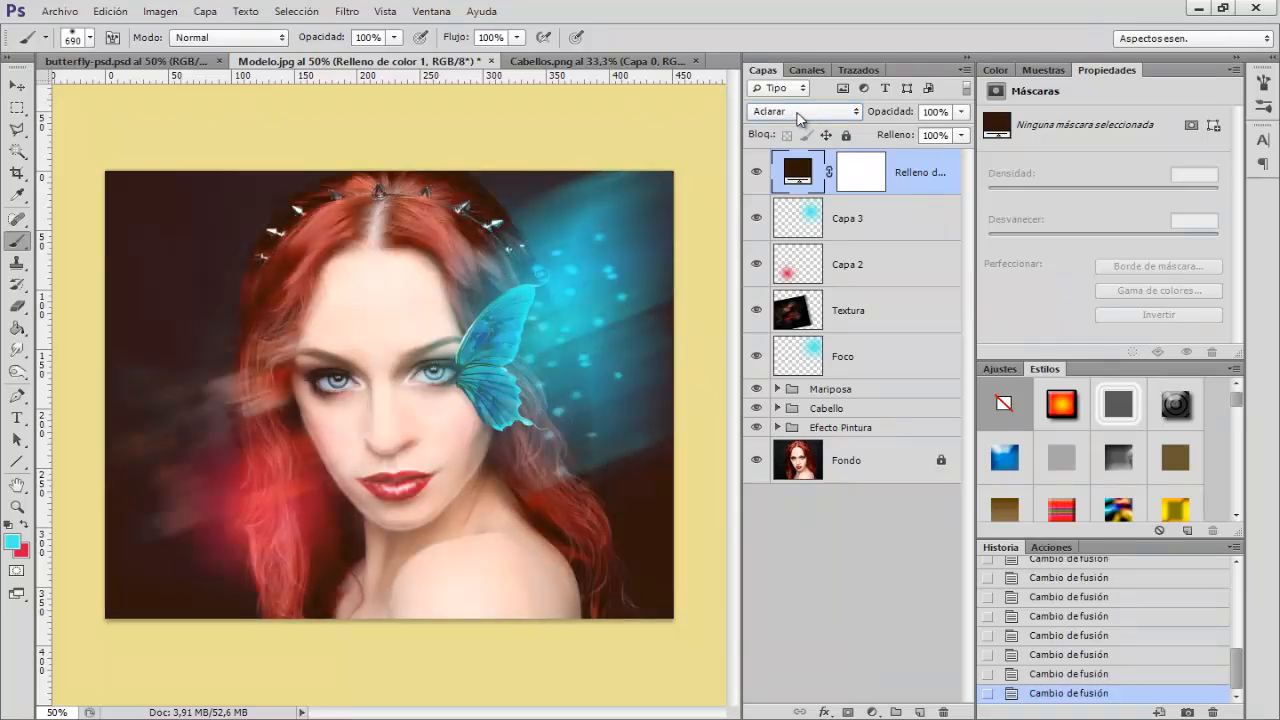
{"action": "left_click", "coordinate": [757, 173]}
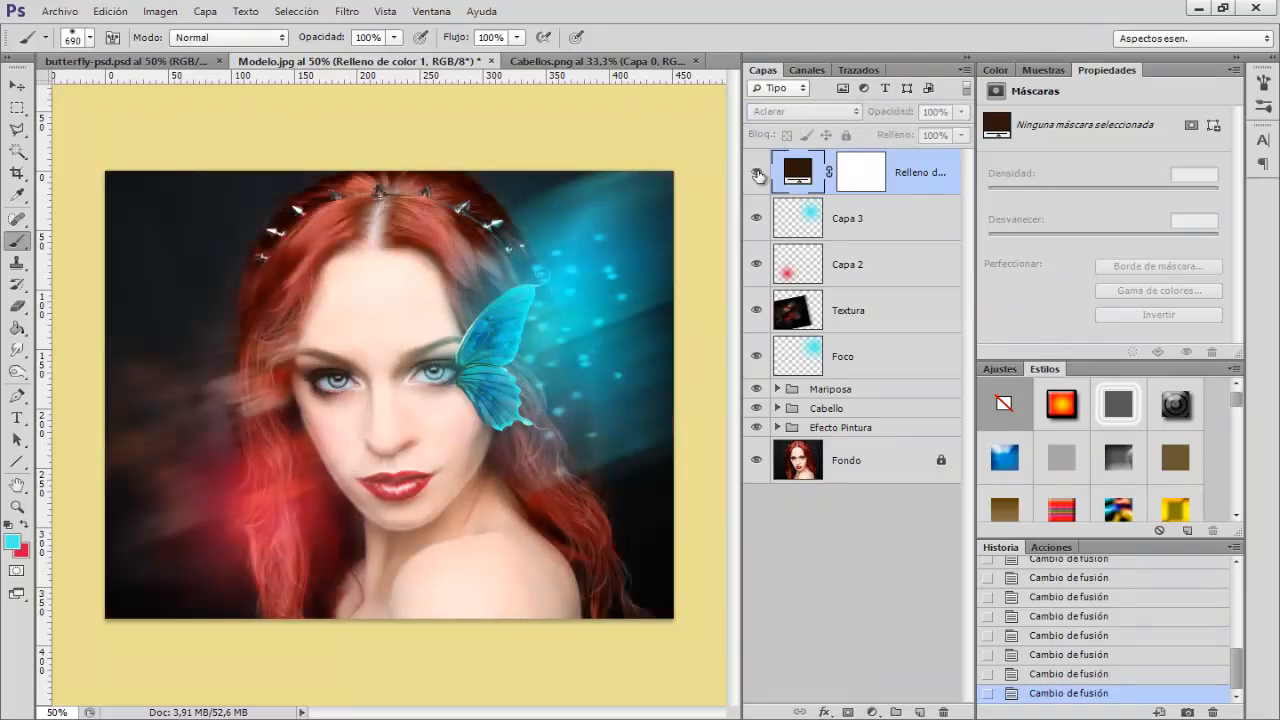
{"action": "left_click", "coordinate": [757, 173]}
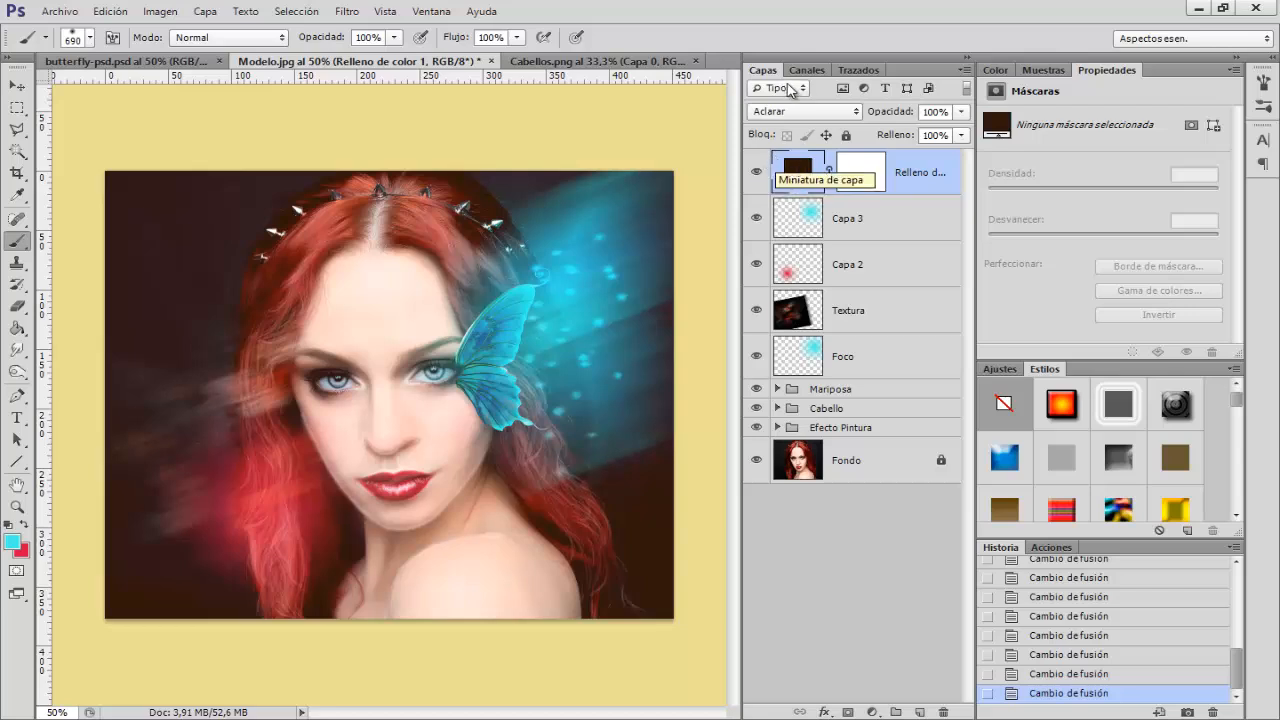
Try further blend modes on the brown fill, from Sobreexponer color through Luz suave and Luz intensa to Diferencia, comparing the last with the layer hidden
{"action": "left_click", "coordinate": [790, 117]}
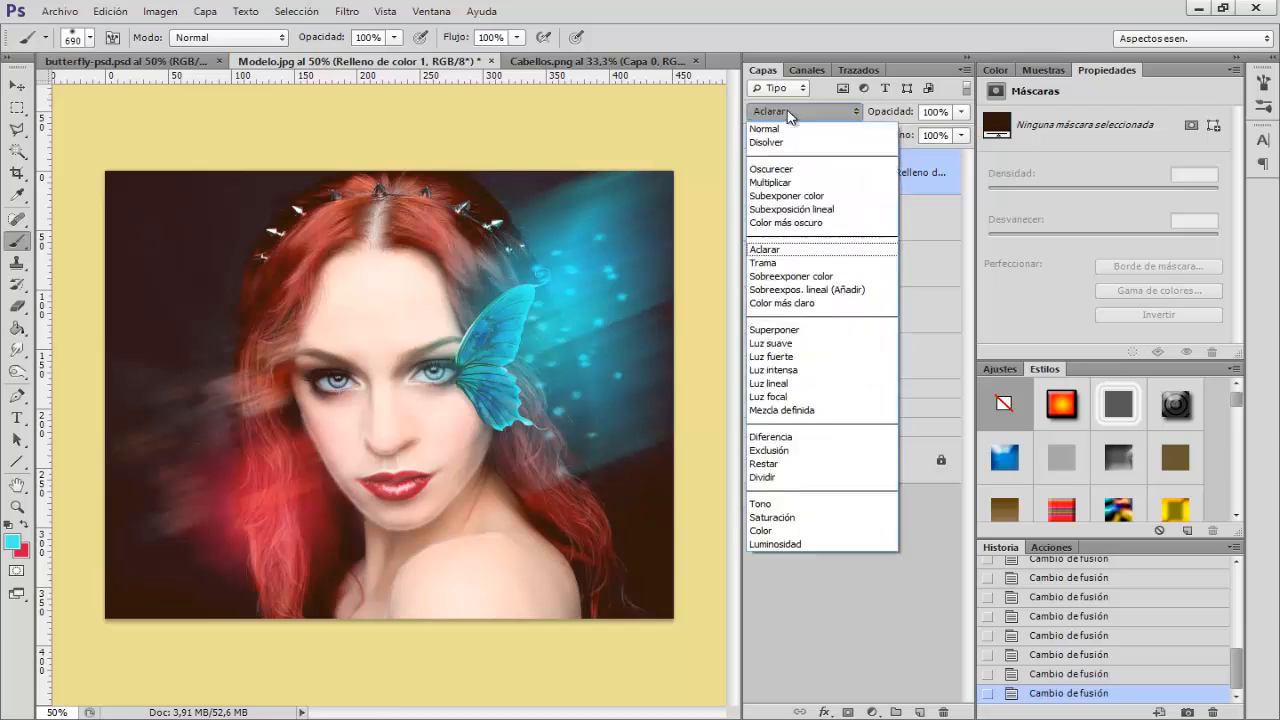
{"action": "left_click", "coordinate": [790, 117]}
{"action": "key", "text": "Down"}
{"action": "key", "text": "Down"}
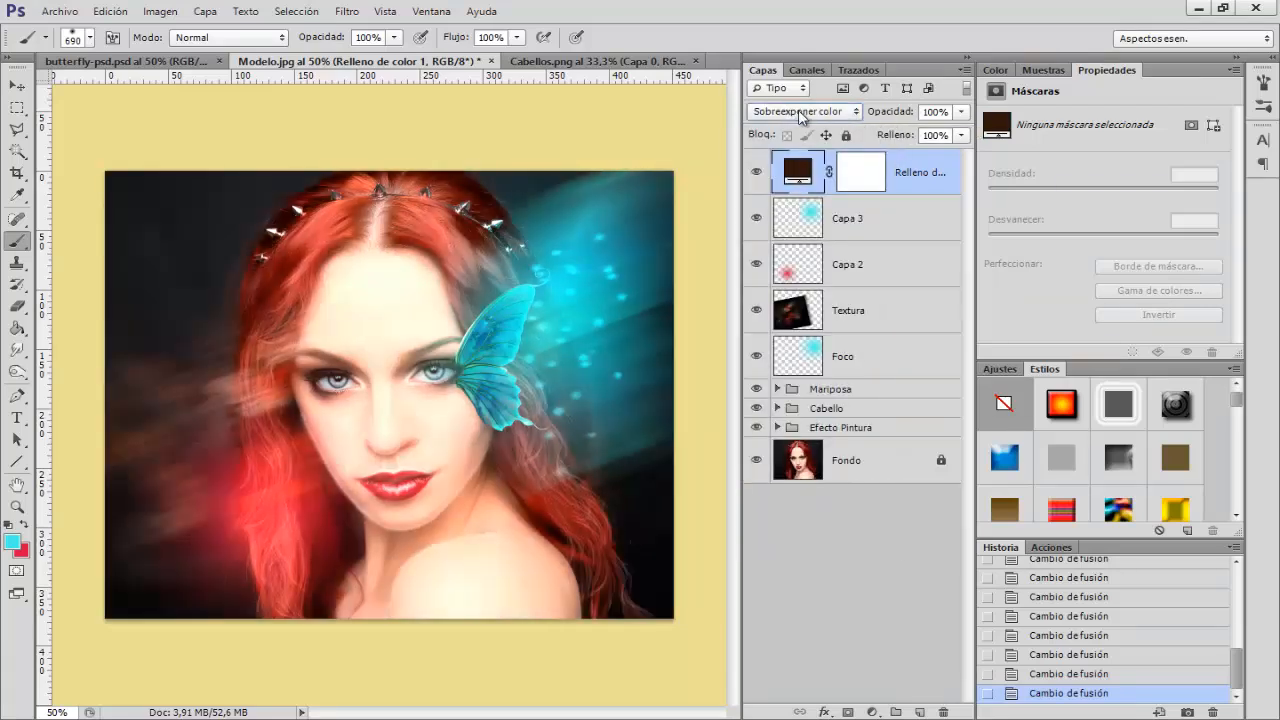
{"action": "key", "text": "Down"}
{"action": "key", "text": "Down"}
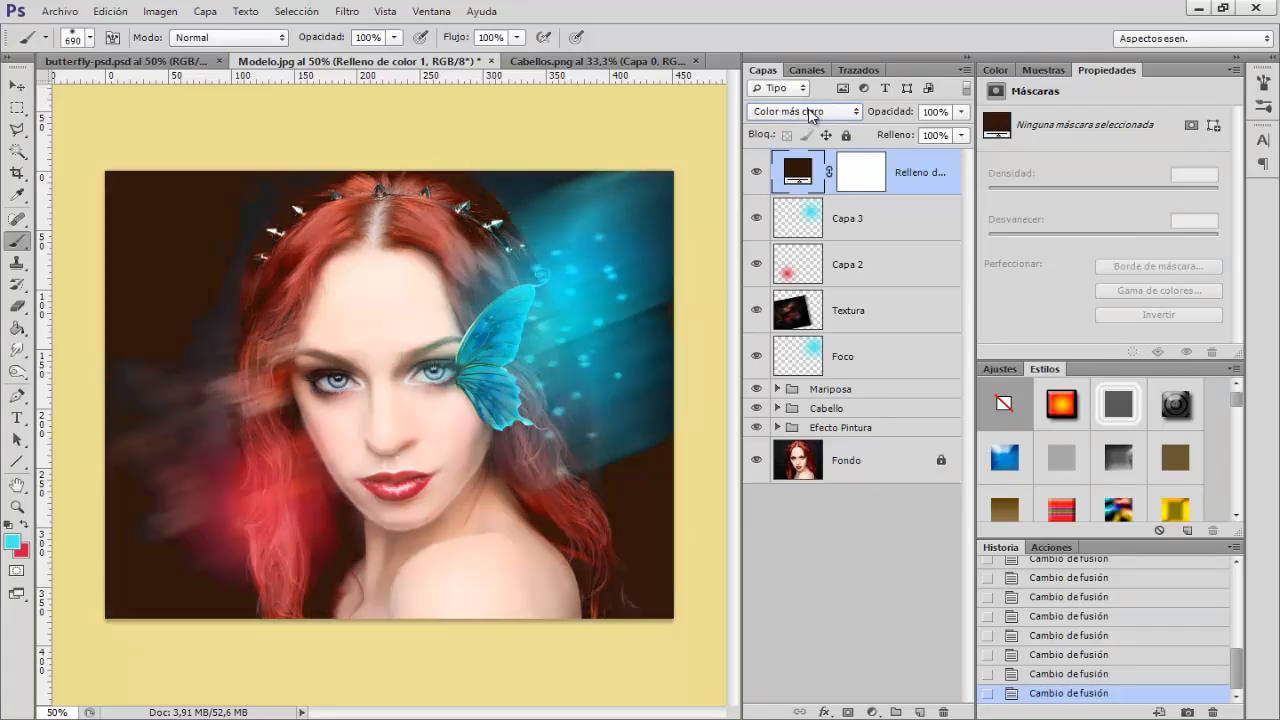
{"action": "key", "text": "Down"}
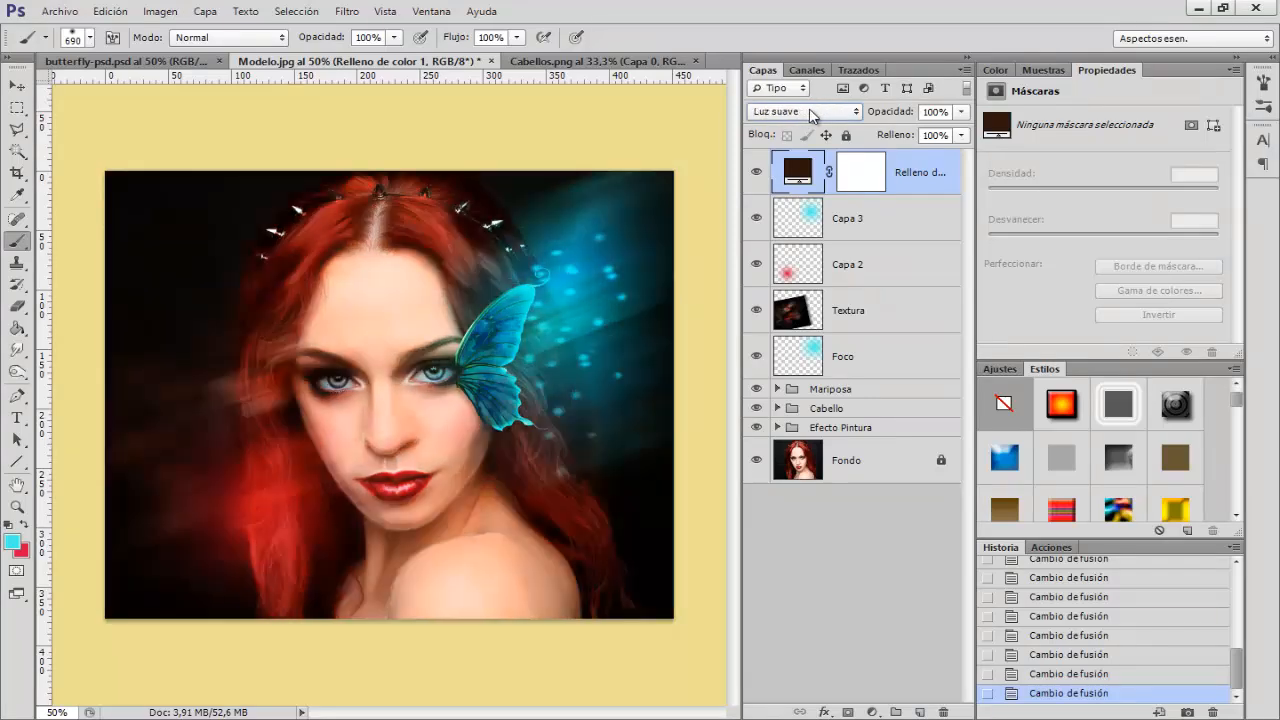
{"action": "key", "text": "Down"}
{"action": "key", "text": "Down"}
{"action": "key", "text": "Down"}
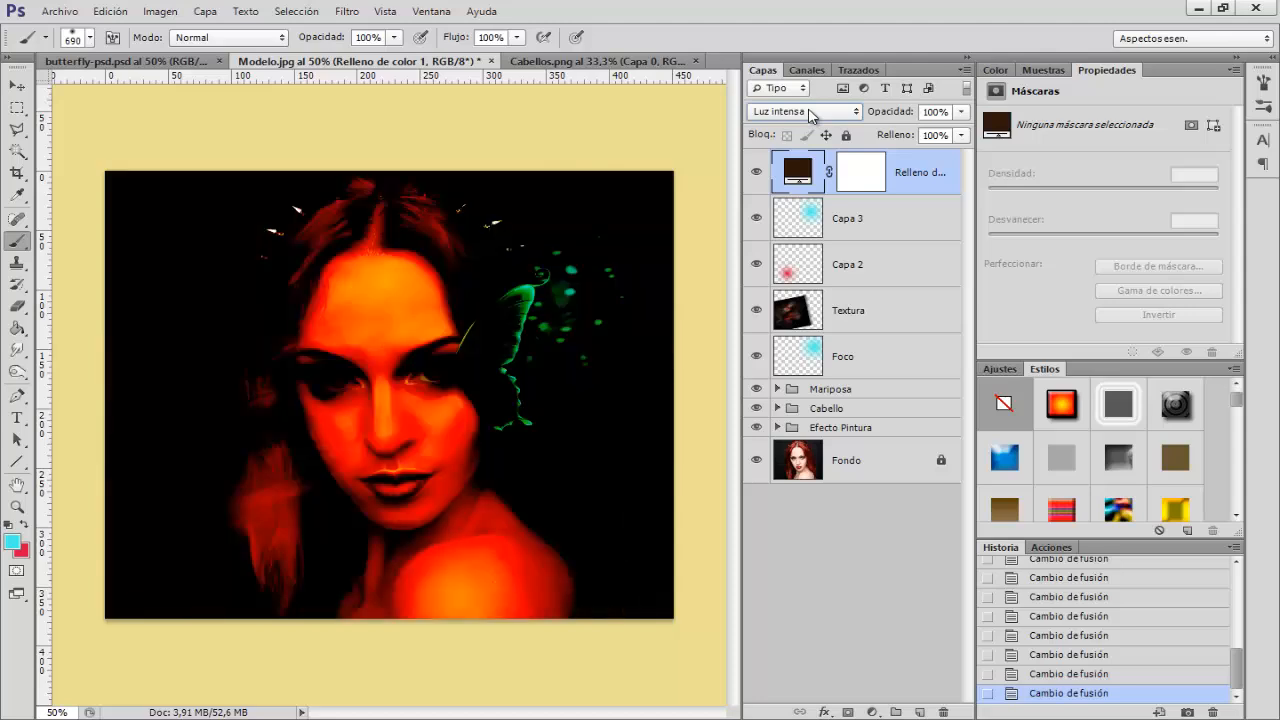
{"action": "key", "text": "Down"}
{"action": "key", "text": "Down"}
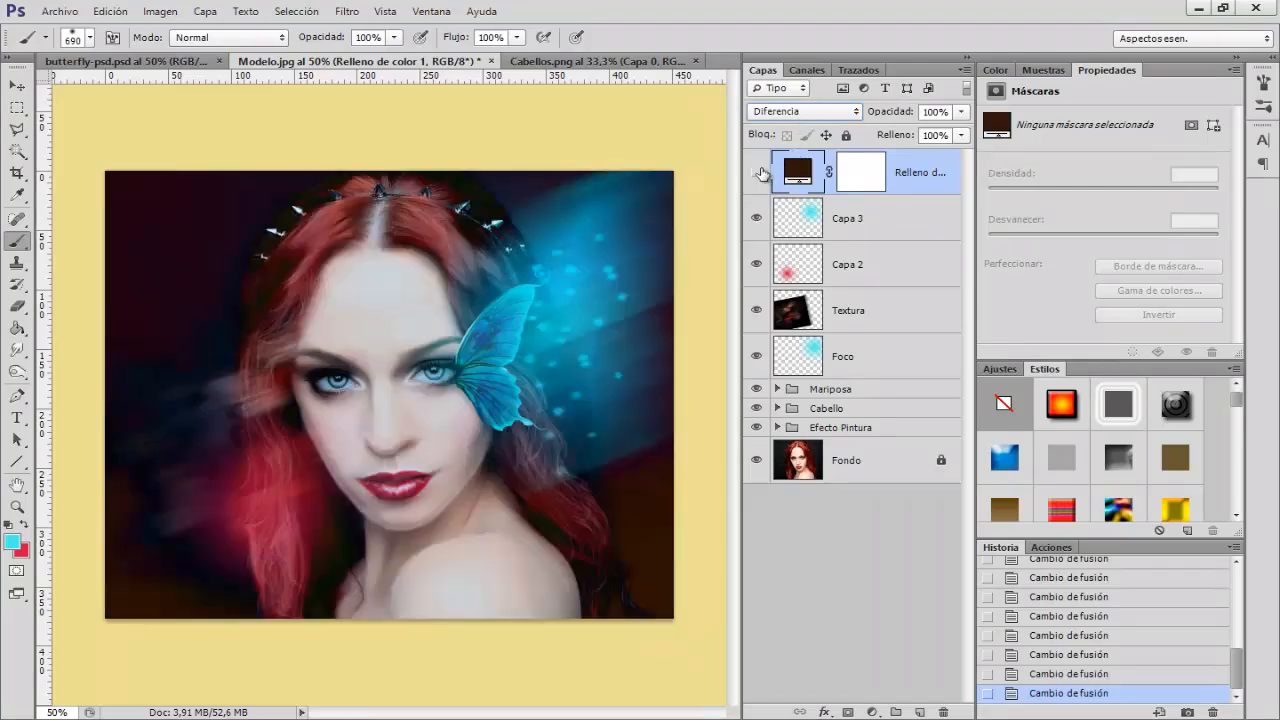
{"action": "key", "text": "Down"}
{"action": "key", "text": "Up"}
{"action": "key", "text": "Down"}
{"action": "key", "text": "Up"}
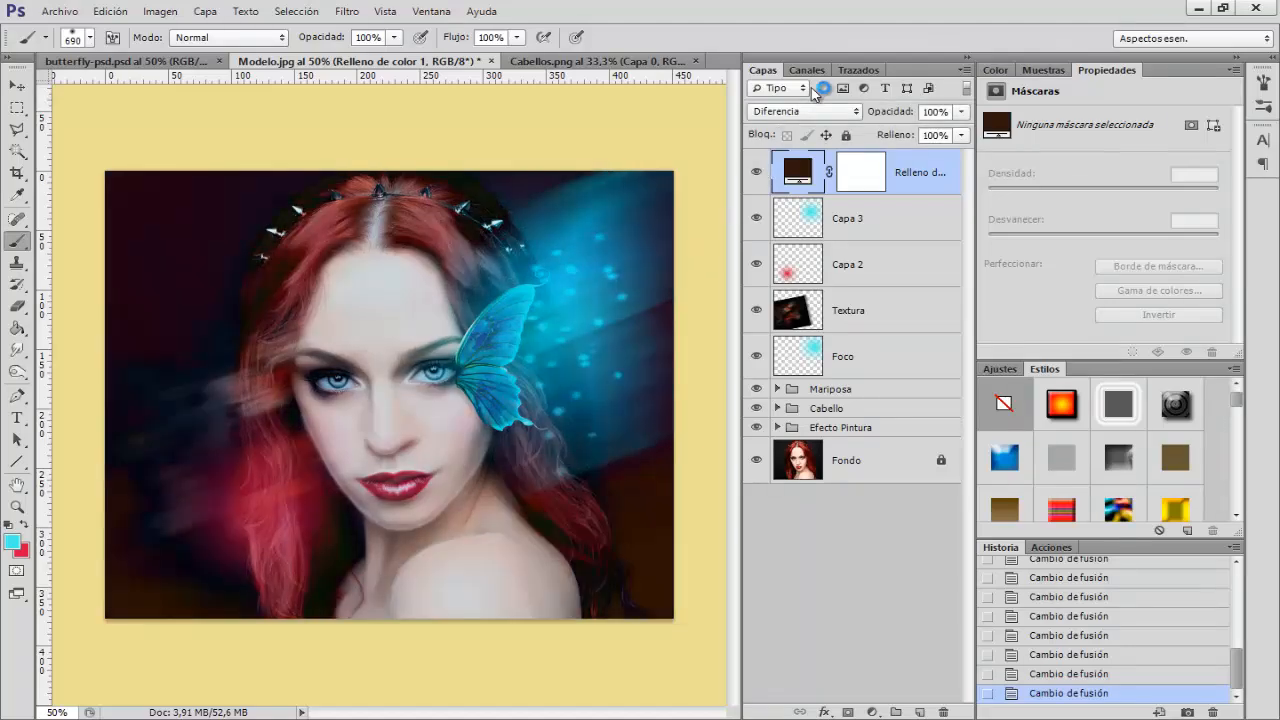
Try Exclusión on the brown fill layer and settle on the Restar blend mode
{"action": "left_click", "coordinate": [800, 110]}
{"action": "left_click", "coordinate": [800, 132]}
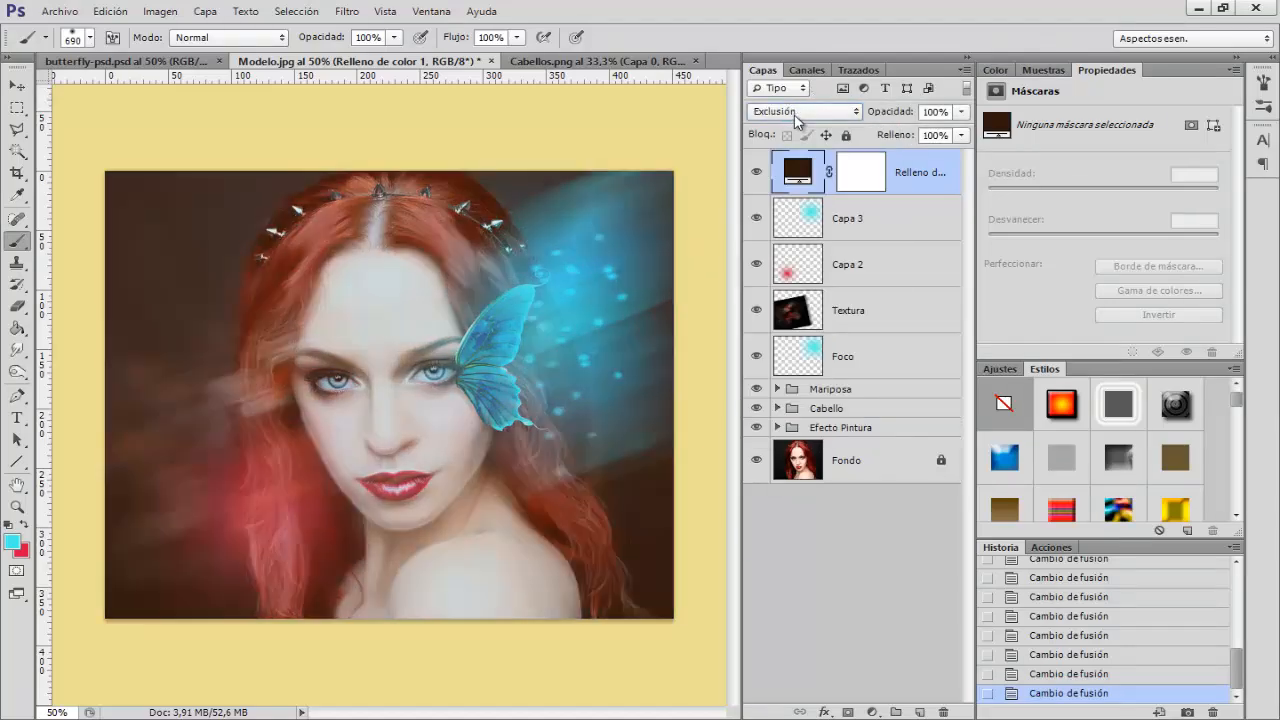
{"action": "key", "text": "Down"}
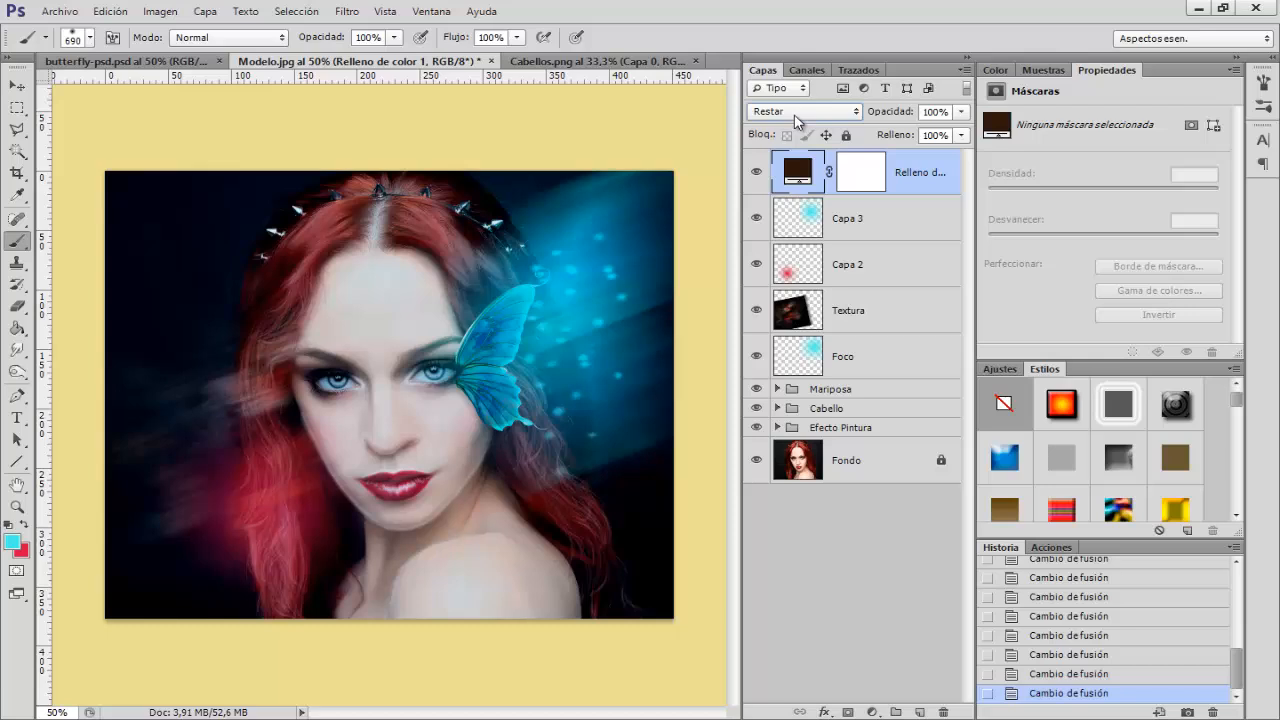
Compare the image with and without the brown fill layer and lower the layer's opacity to 90%
{"action": "key", "text": "Down"}
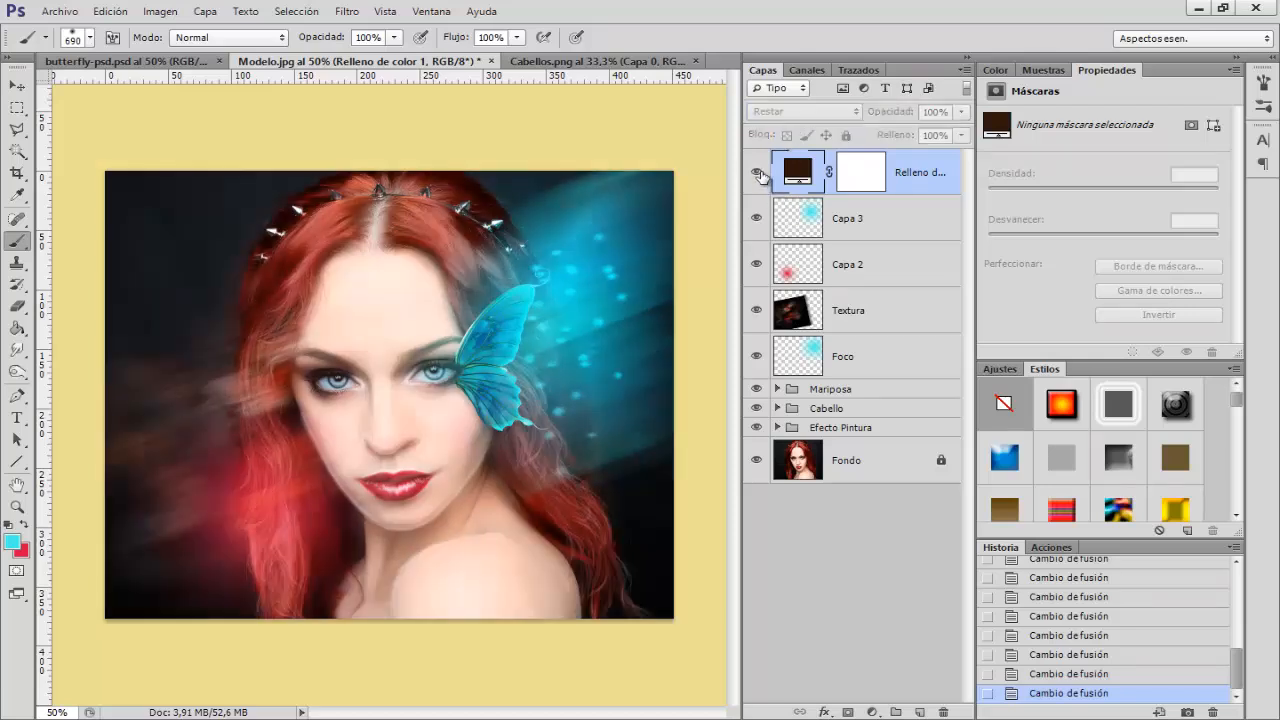
{"action": "key", "text": "Up"}
{"action": "key", "text": "Down"}
{"action": "key", "text": "Up"}
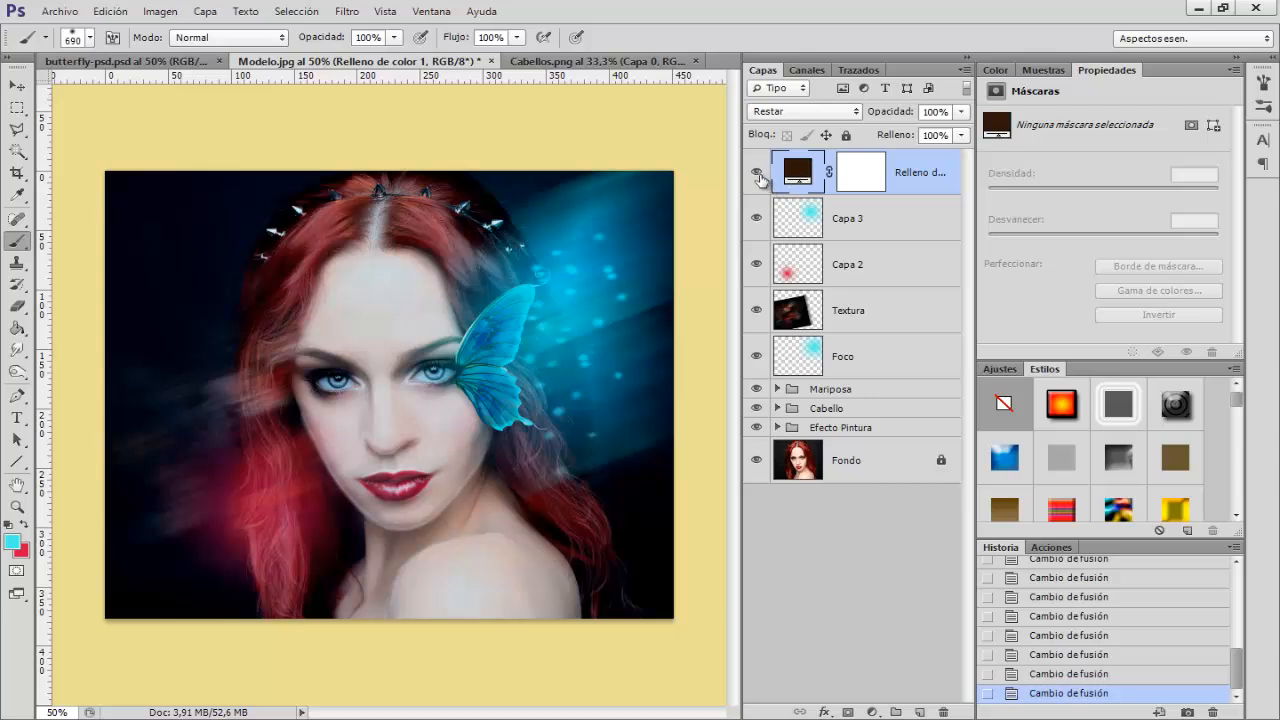
{"action": "key", "text": "Down"}
{"action": "key", "text": "Up"}
{"action": "key", "text": "Down"}
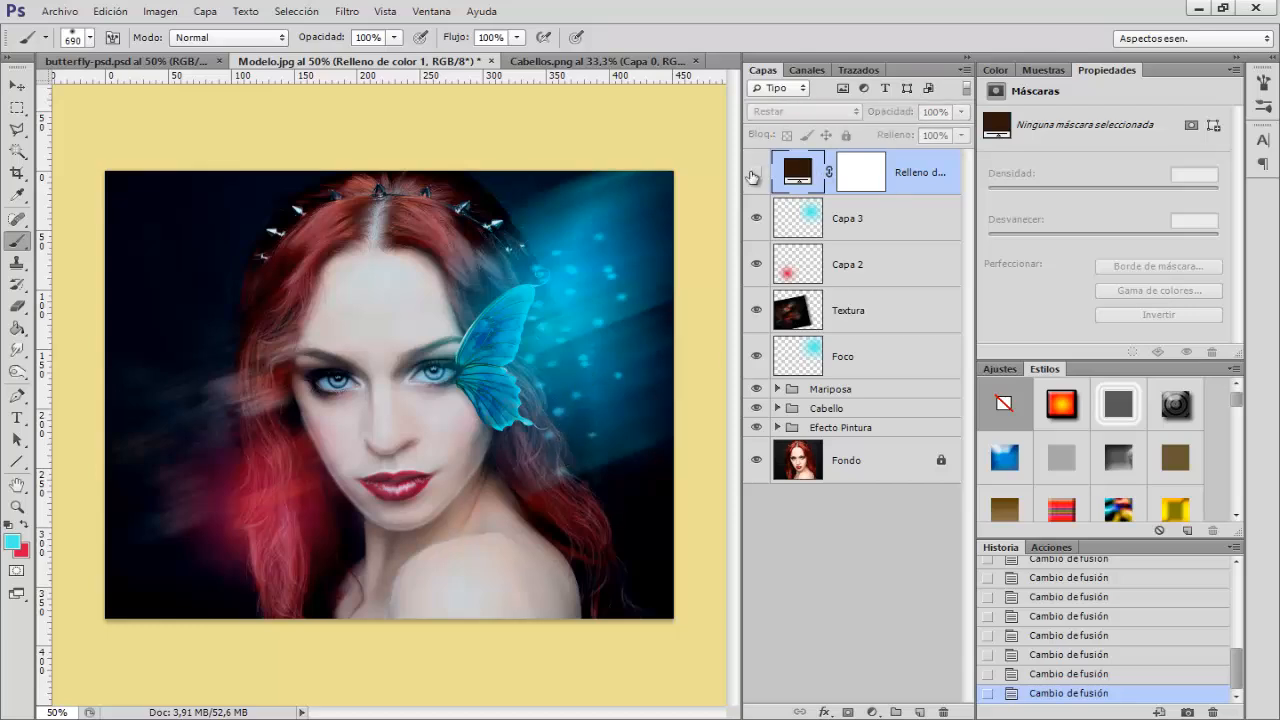
{"action": "key", "text": "Up"}
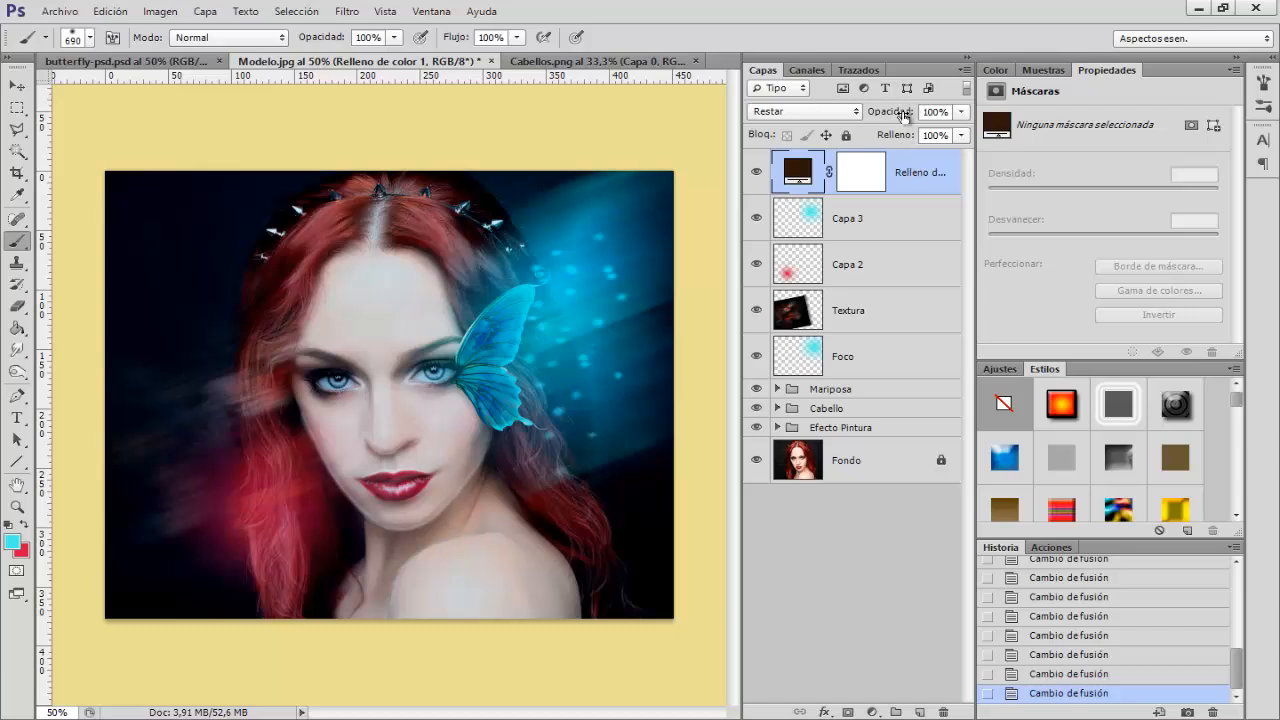
{"action": "left_click_drag", "start_coordinate": [903, 116], "coordinate": [889, 116]}
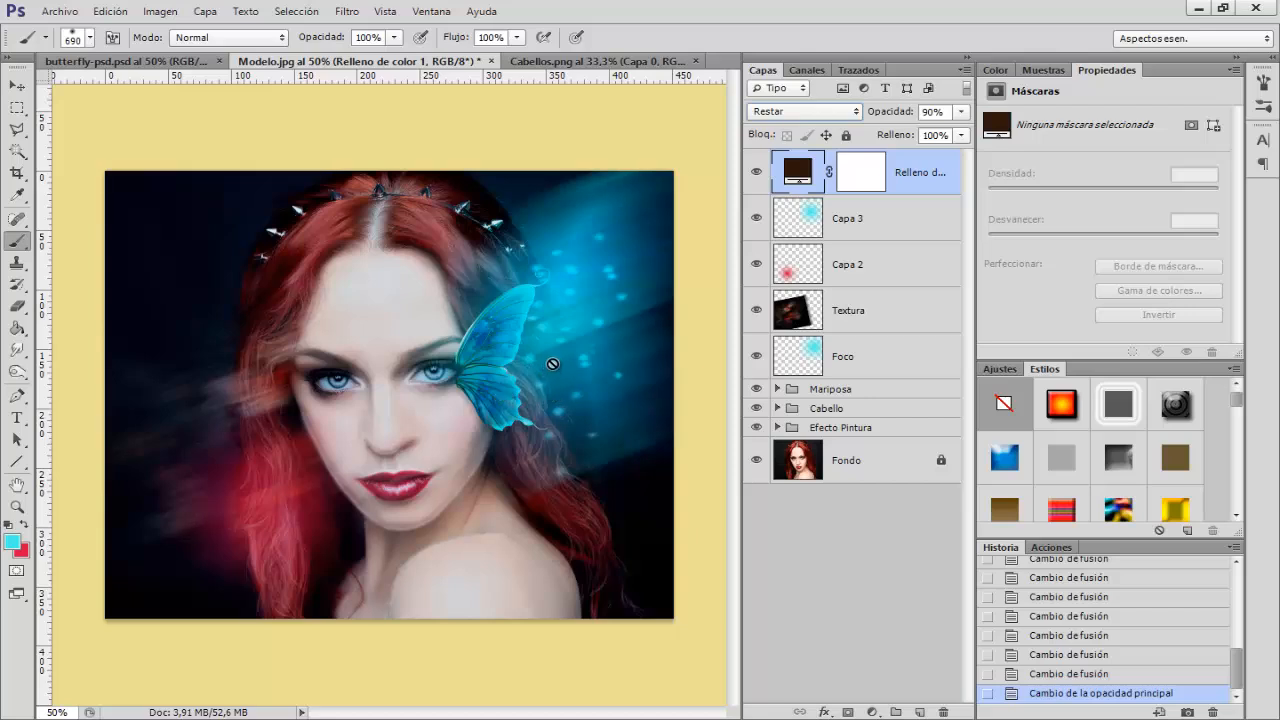
Add a photo filter adjustment layer above the brown fill using Filtro frío (82) at 30% density
{"action": "left_click", "coordinate": [872, 712]}
{"action": "left_click", "coordinate": [880, 489]}
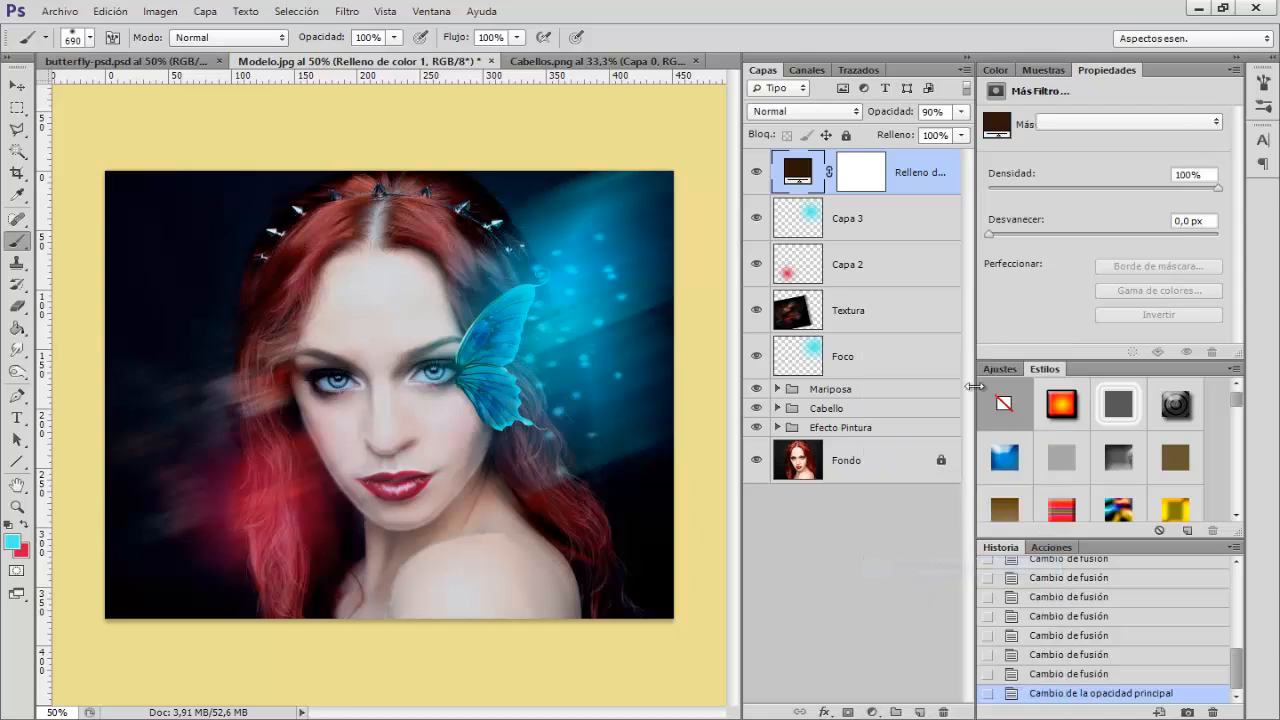
{"action": "left_click", "coordinate": [1116, 122]}
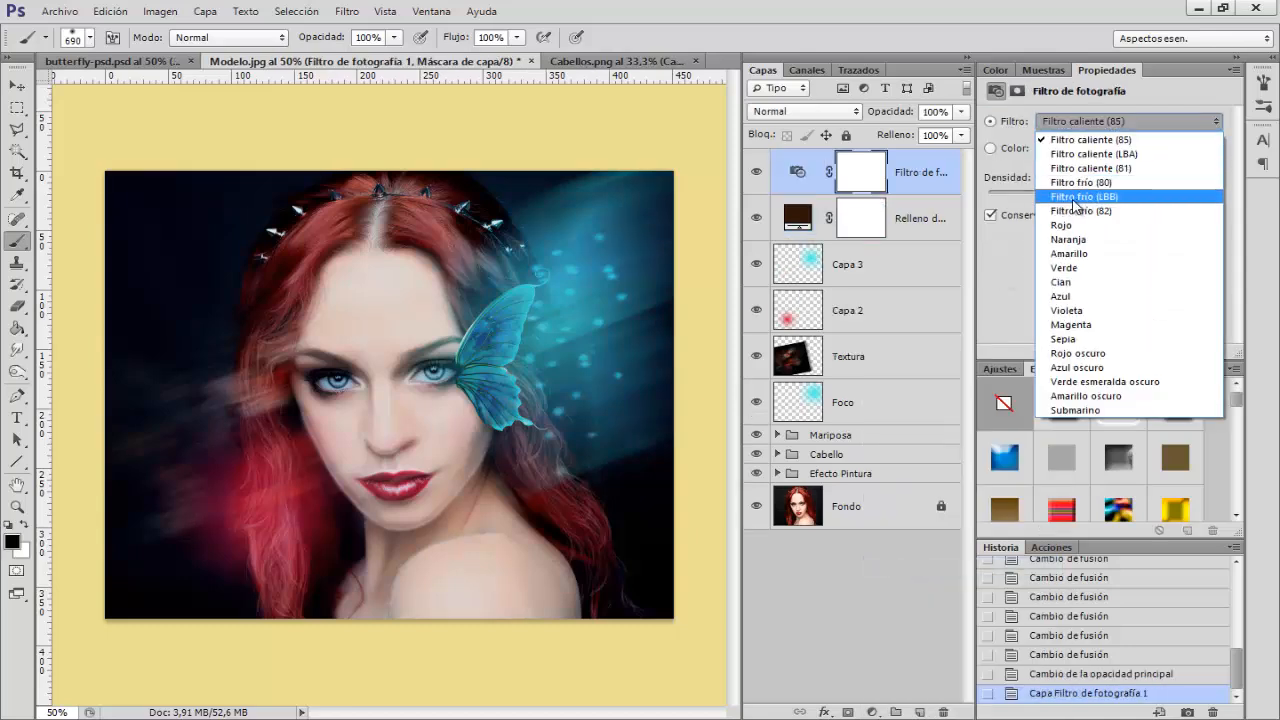
{"action": "left_click", "coordinate": [1112, 211]}
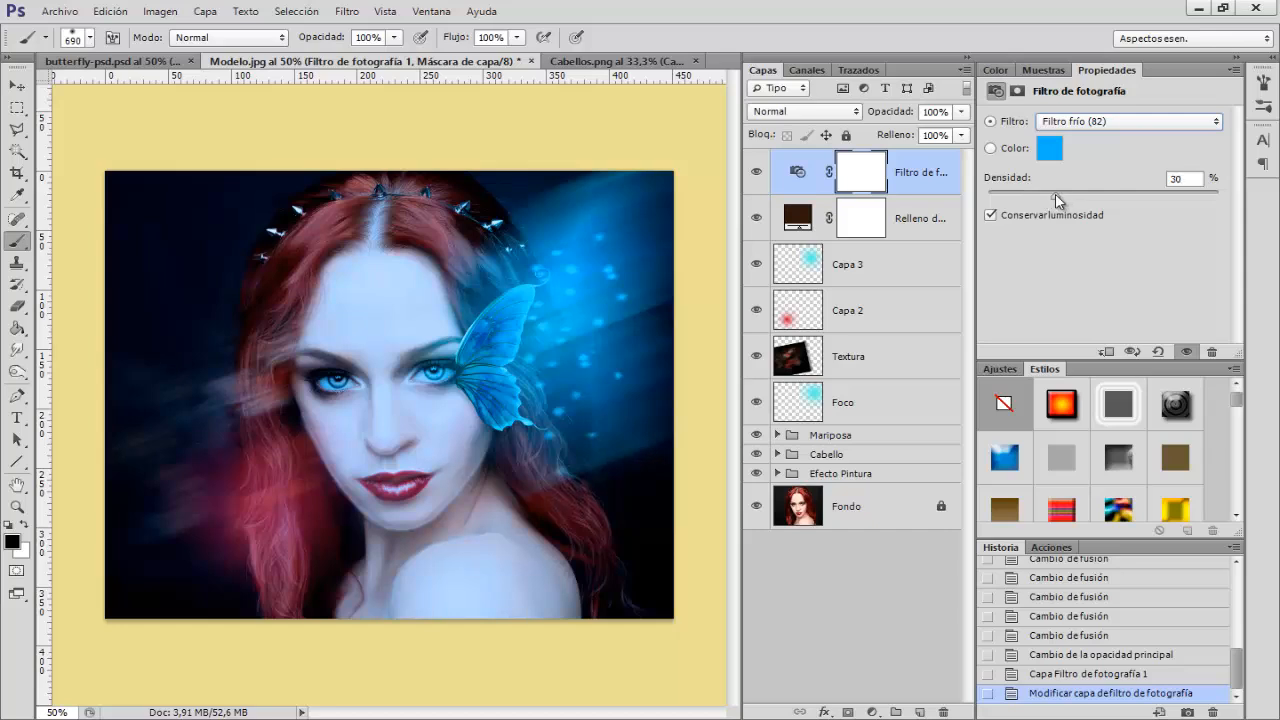
Try the Tono blend mode on the photo filter layer and switch it to Color
{"action": "left_click", "coordinate": [800, 112]}
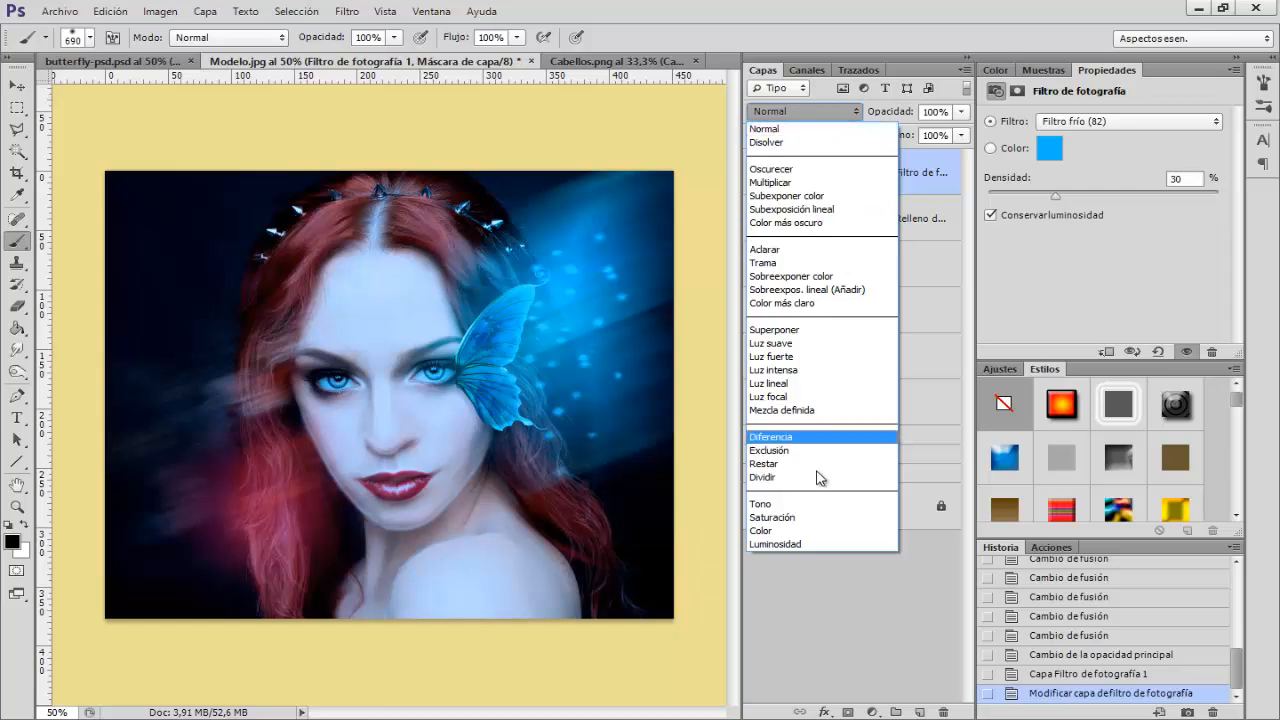
{"action": "left_click", "coordinate": [778, 504]}
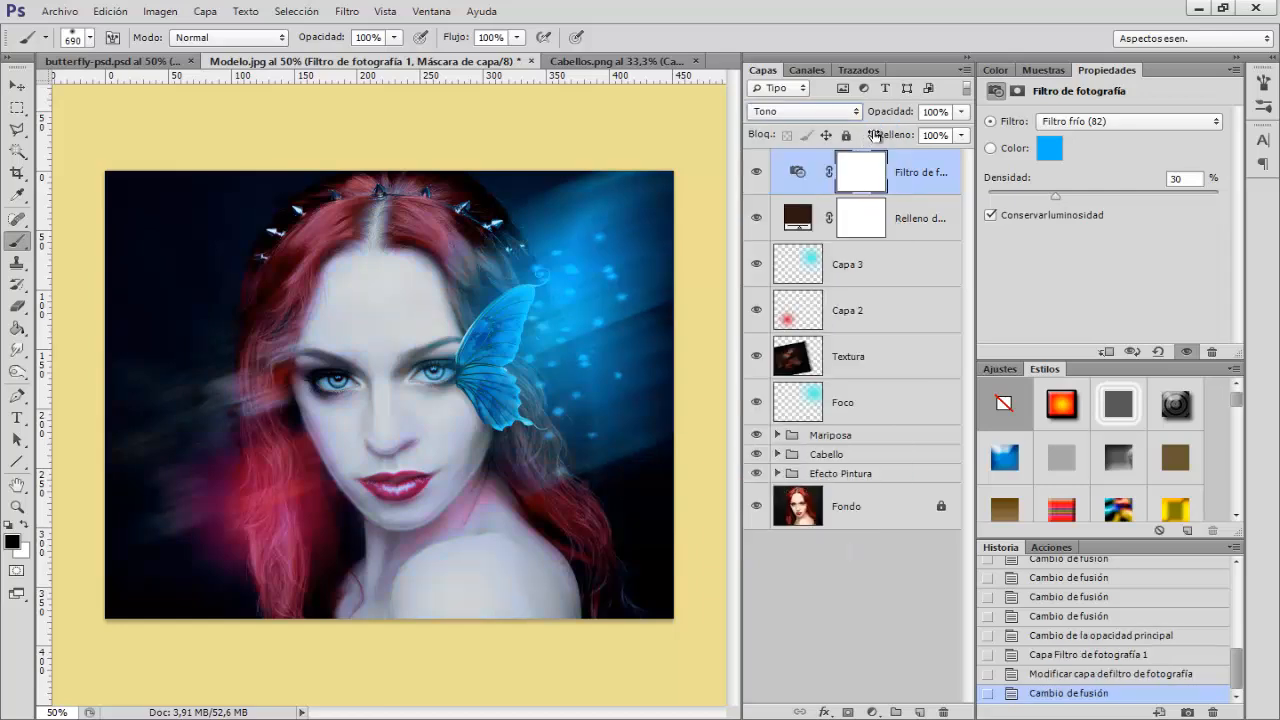
{"action": "scroll", "coordinate": [820, 114], "scroll_direction": "down", "scroll_amount": 1}
{"action": "scroll", "coordinate": [820, 114], "scroll_direction": "down", "scroll_amount": 1}
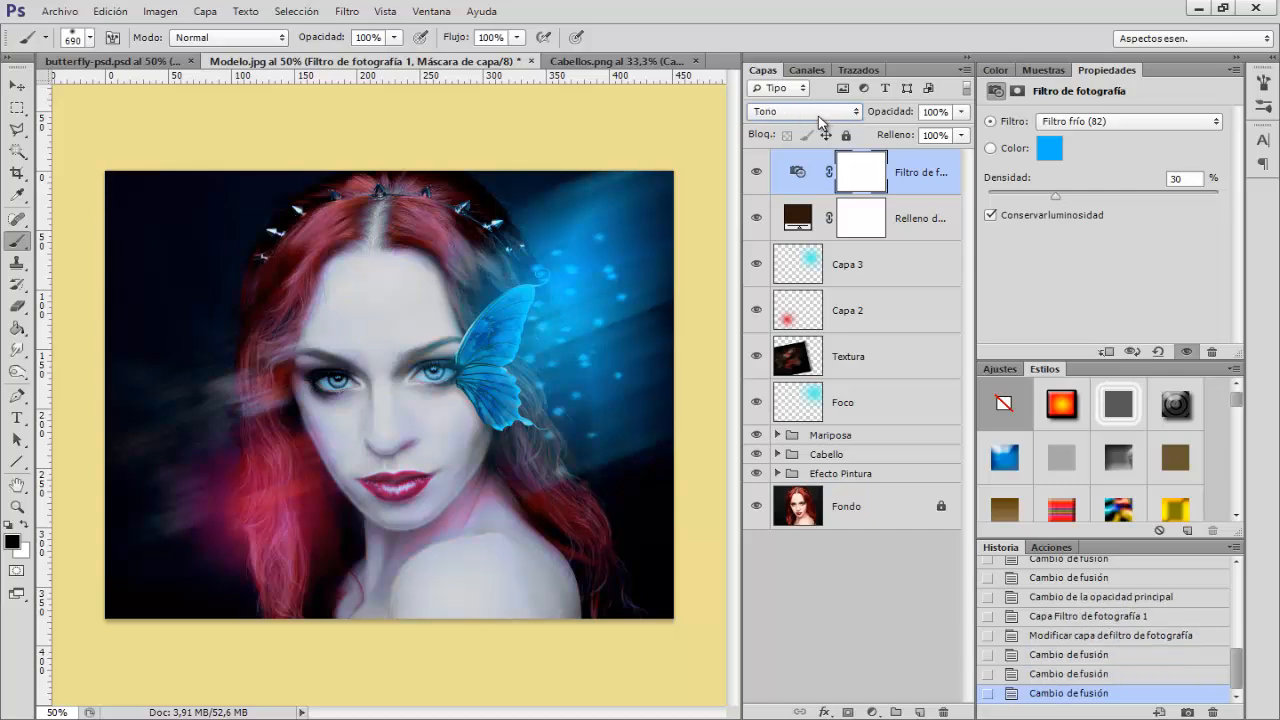
{"action": "scroll", "coordinate": [820, 114], "scroll_direction": "down", "scroll_amount": 2}
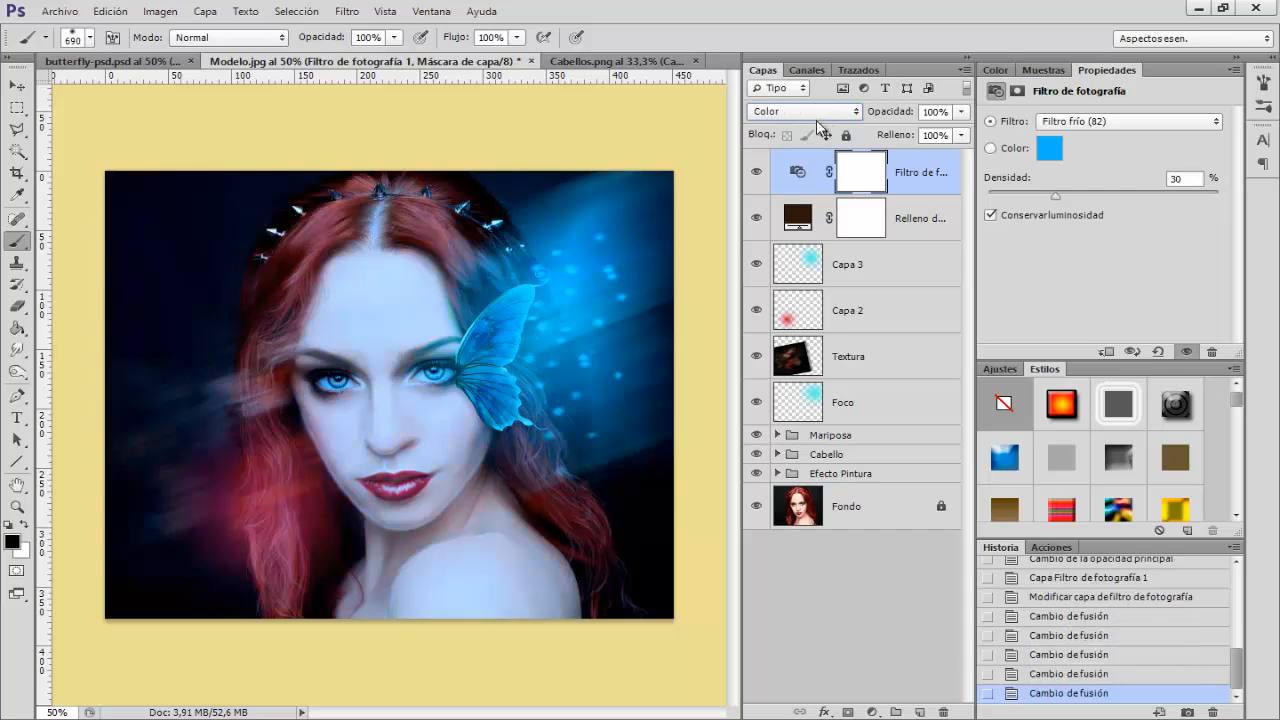
Set the photo filter layer's opacity to 63% and soften its mask over the darker hair side and shoulder with a 786 px black brush at 38% opacity
{"action": "left_click_drag", "start_coordinate": [888, 115], "coordinate": [860, 114]}
{"action": "left_click", "coordinate": [864, 180]}
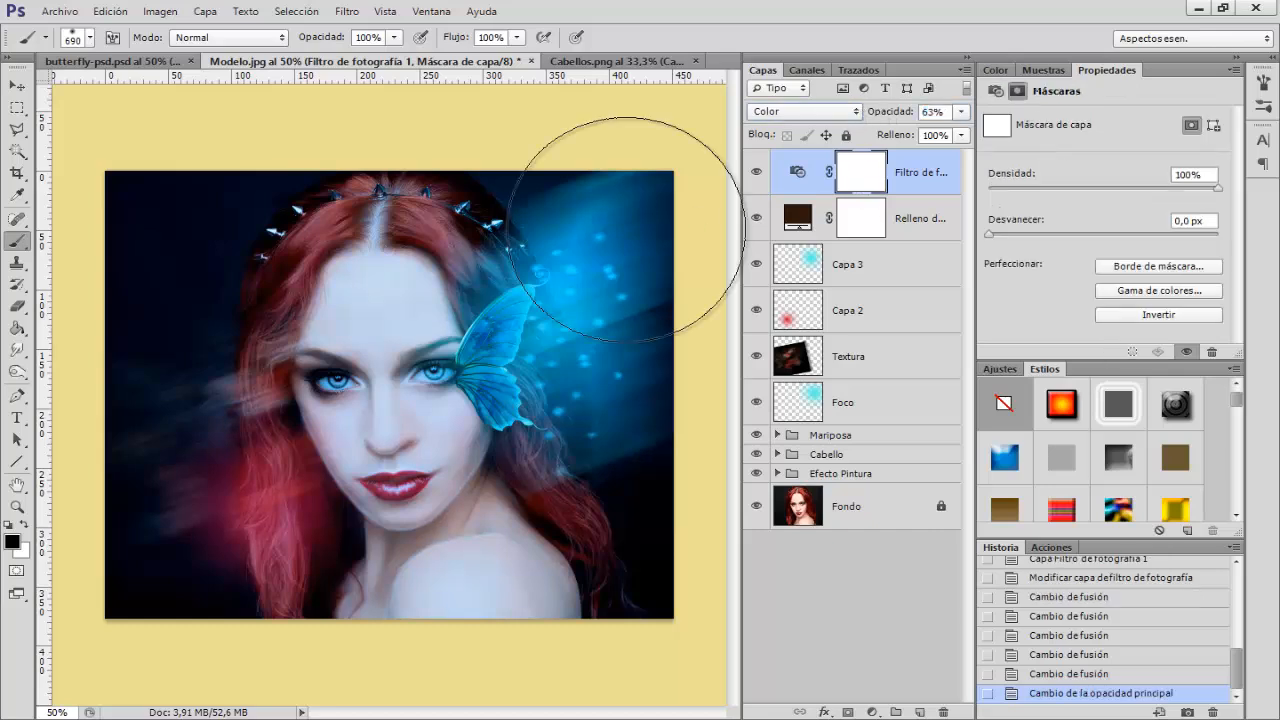
{"action": "right_click", "coordinate": [257, 432], "text": "alt"}
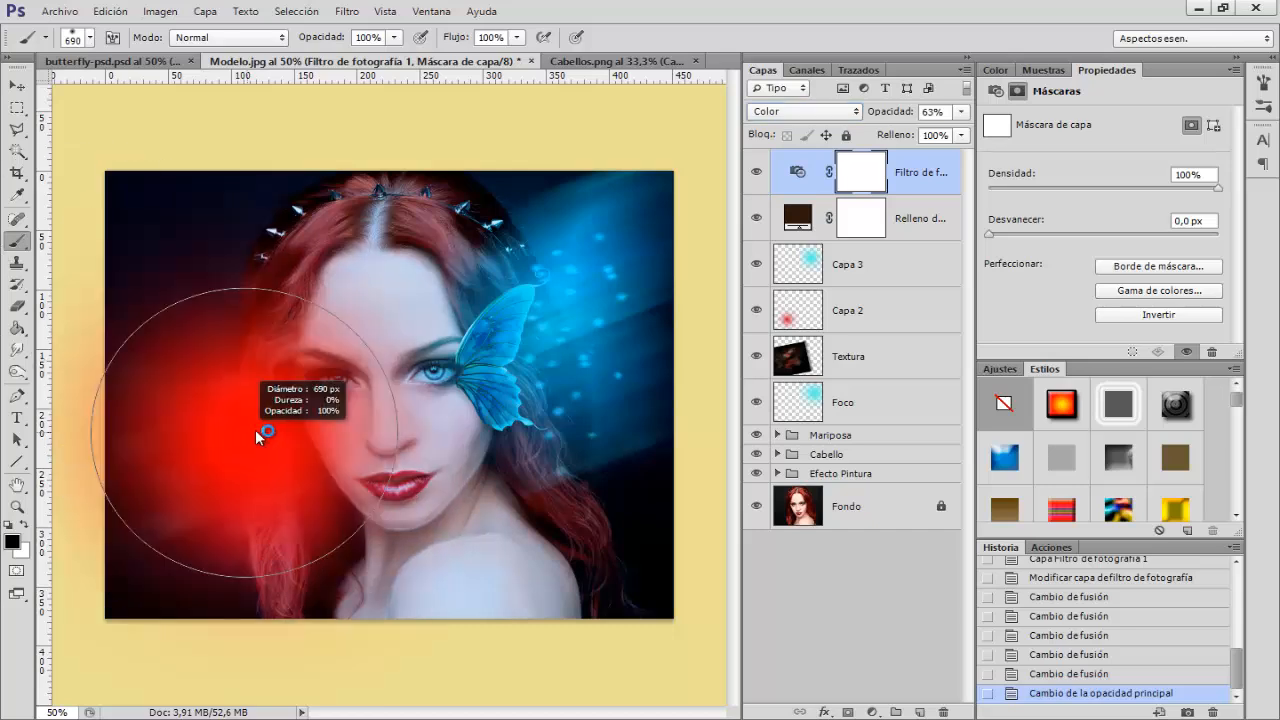
{"action": "left_click_drag", "start_coordinate": [257, 438], "coordinate": [277, 436]}
{"action": "left_click_drag", "start_coordinate": [312, 41], "coordinate": [280, 41]}
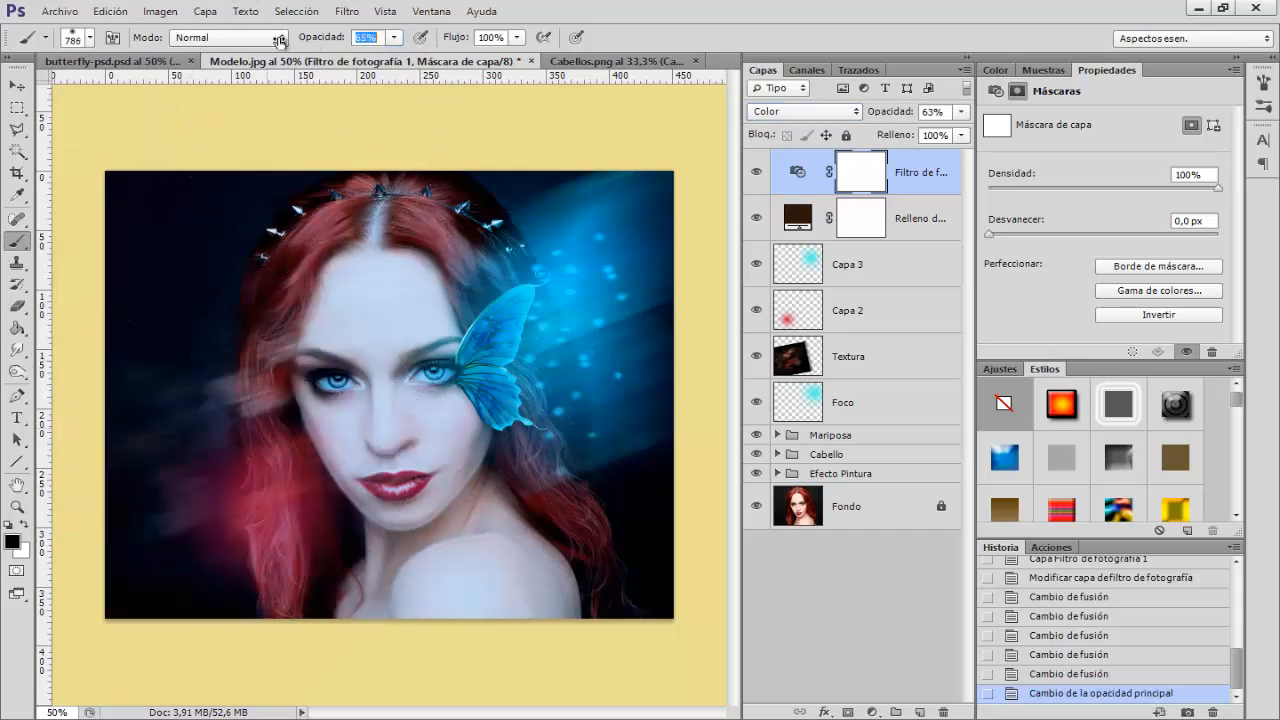
{"action": "mouse_move", "coordinate": [194, 329]}
{"action": "left_mouse_down"}
{"action": "mouse_move", "coordinate": [200, 429]}
{"action": "mouse_move", "coordinate": [206, 271]}
{"action": "mouse_move", "coordinate": [140, 313]}
{"action": "left_mouse_up"}
{"action": "mouse_move", "coordinate": [148, 240]}
{"action": "left_mouse_down"}
{"action": "mouse_move", "coordinate": [261, 600]}
{"action": "mouse_move", "coordinate": [231, 214]}
{"action": "mouse_move", "coordinate": [283, 324]}
{"action": "left_mouse_up"}
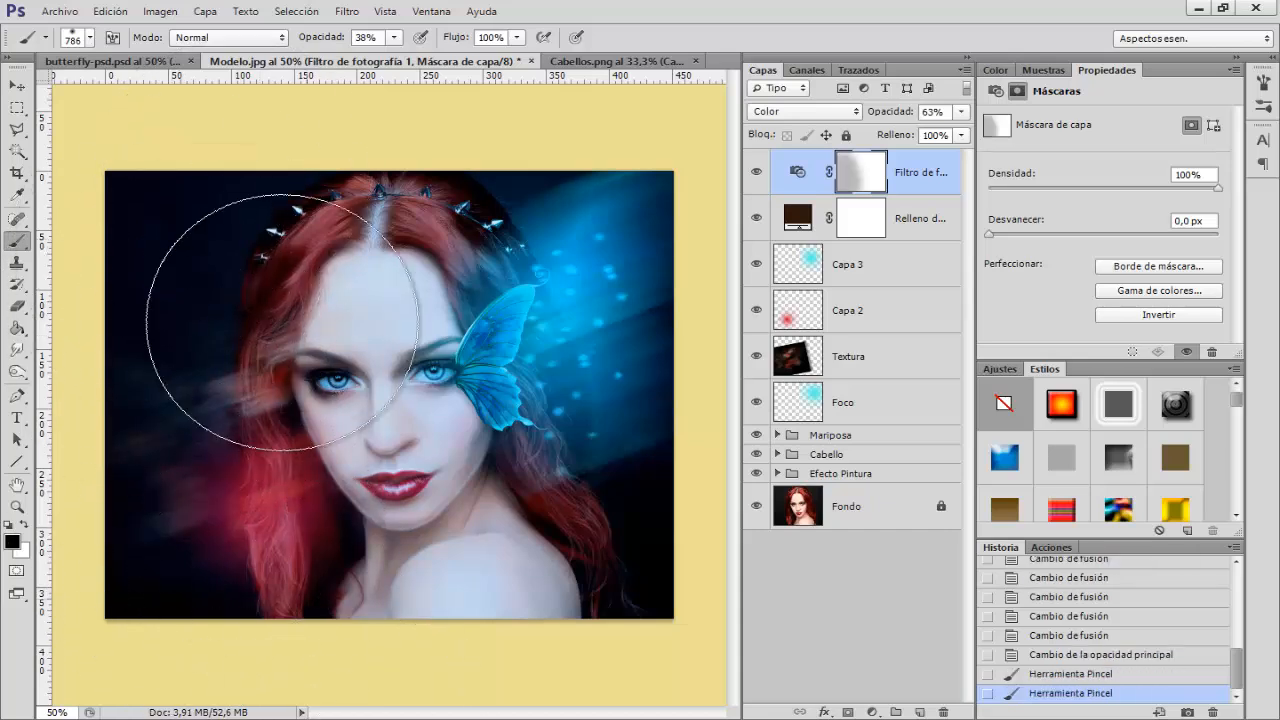
{"action": "left_click_drag", "start_coordinate": [273, 253], "coordinate": [333, 541]}
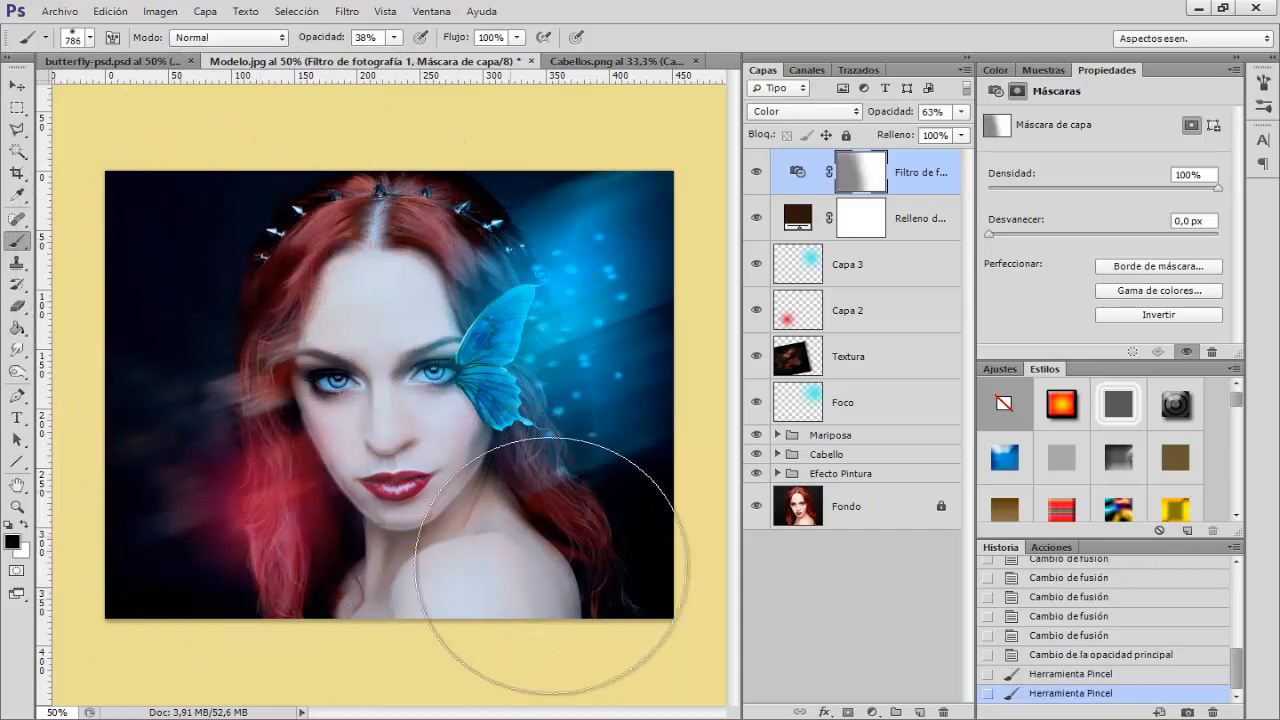
{"action": "left_click", "coordinate": [478, 650]}
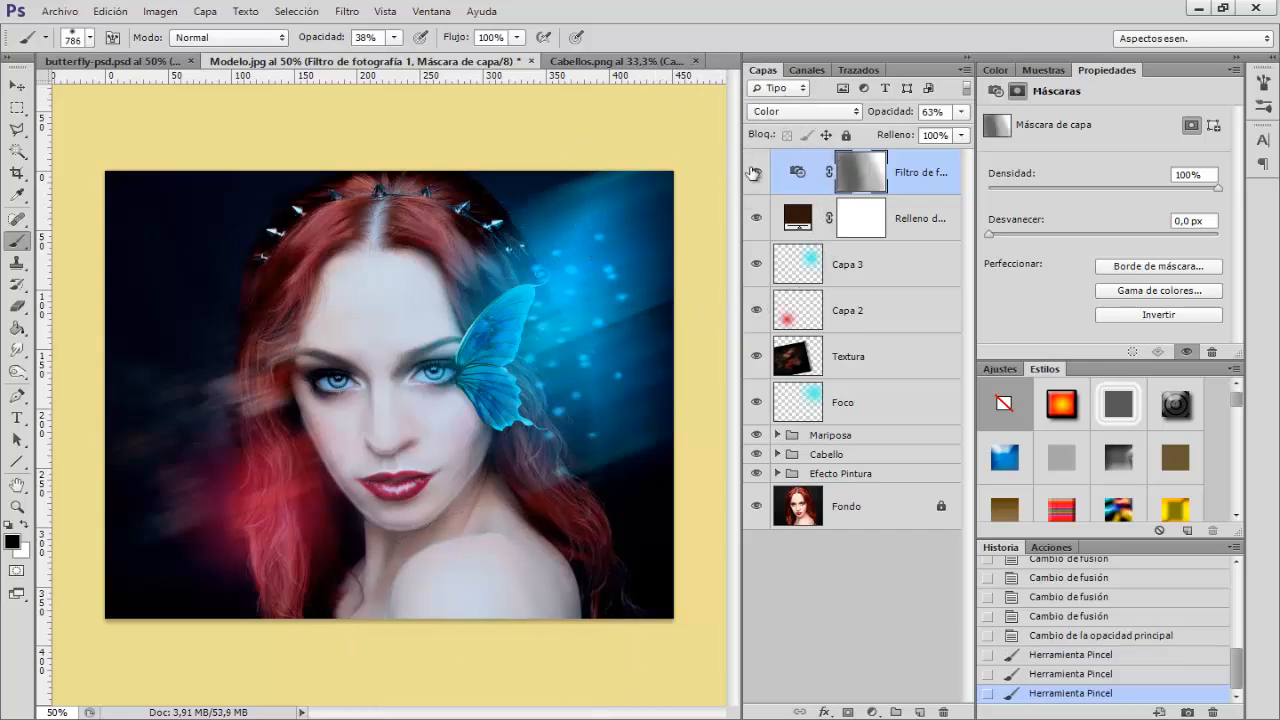
Compare the image with and without the masked photo filter layer
{"action": "left_click", "coordinate": [757, 174]}
{"action": "left_click", "coordinate": [757, 174]}
{"action": "left_click", "coordinate": [757, 174]}
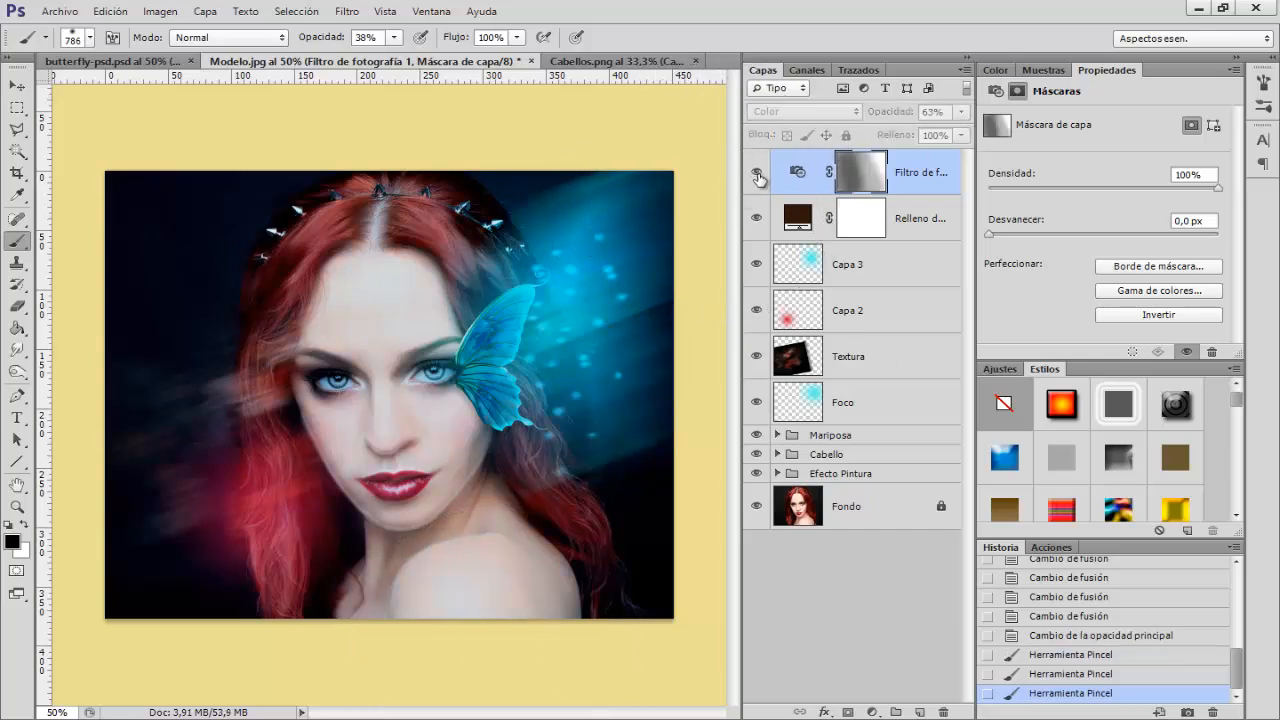
{"action": "left_click", "coordinate": [757, 174]}
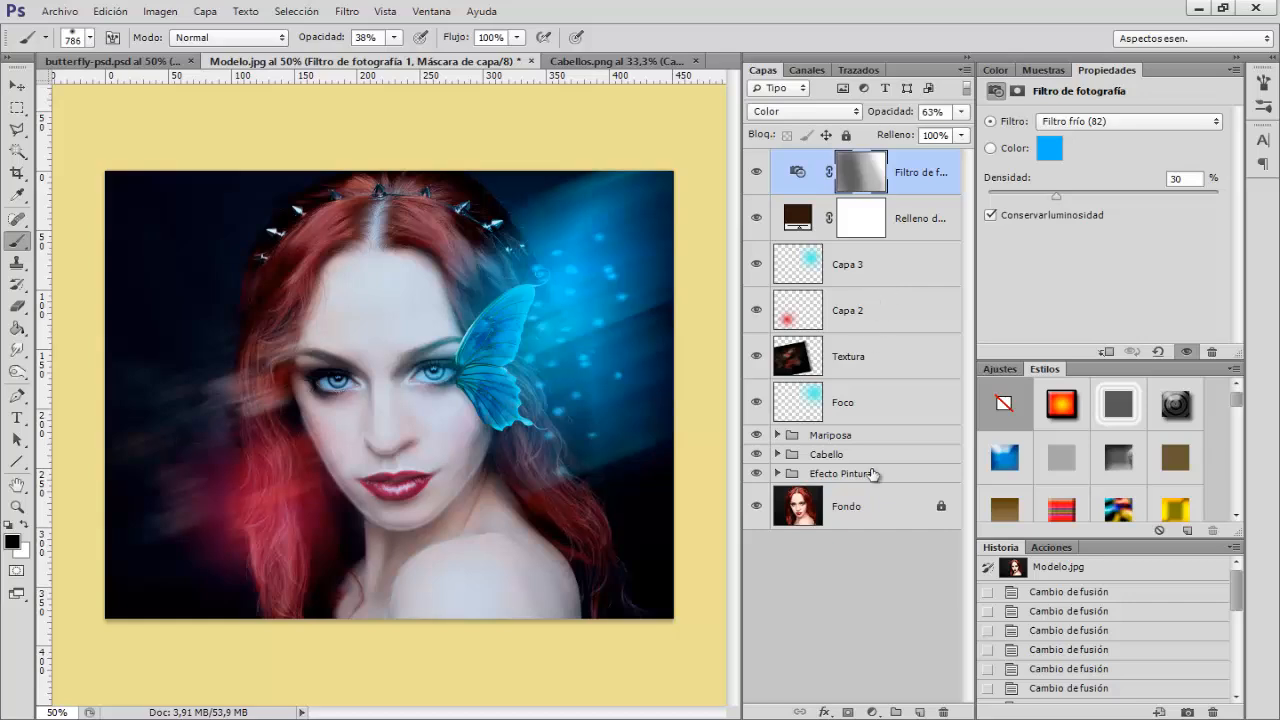
Add a Curvas adjustment layer above the photo filter and apply the automatic correction
{"action": "left_click", "coordinate": [871, 712]}
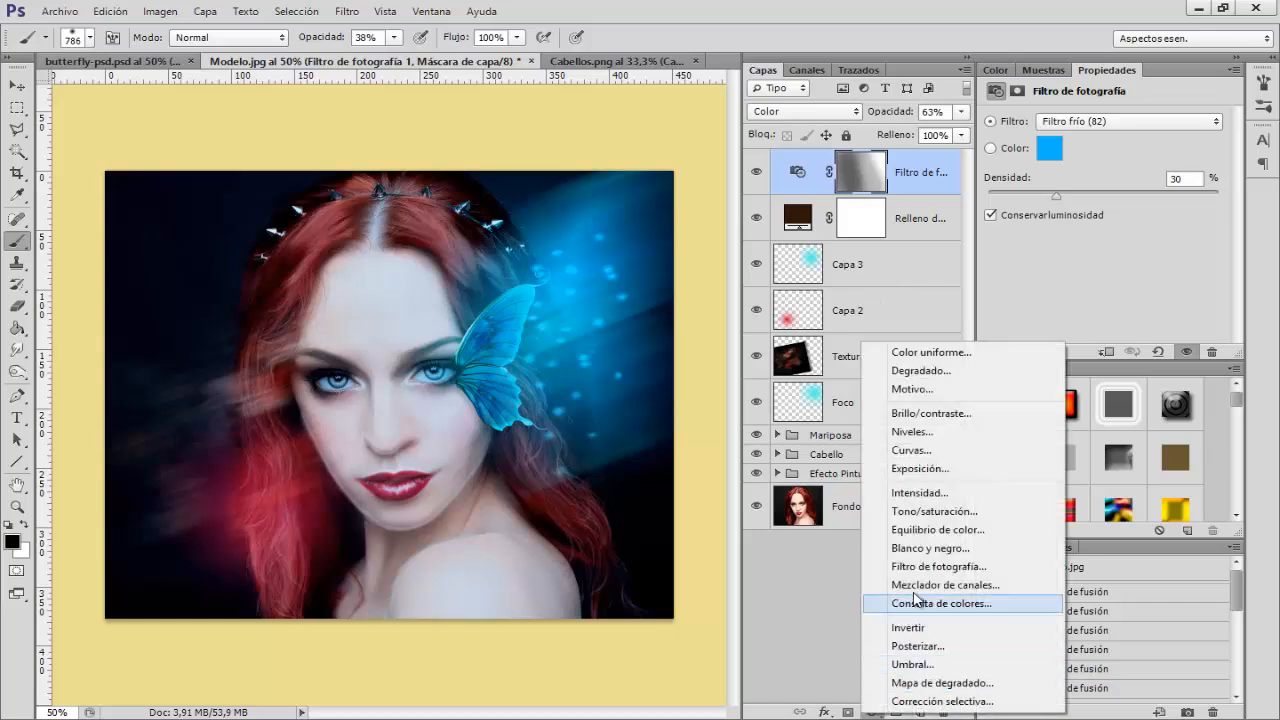
{"action": "left_click", "coordinate": [915, 450]}
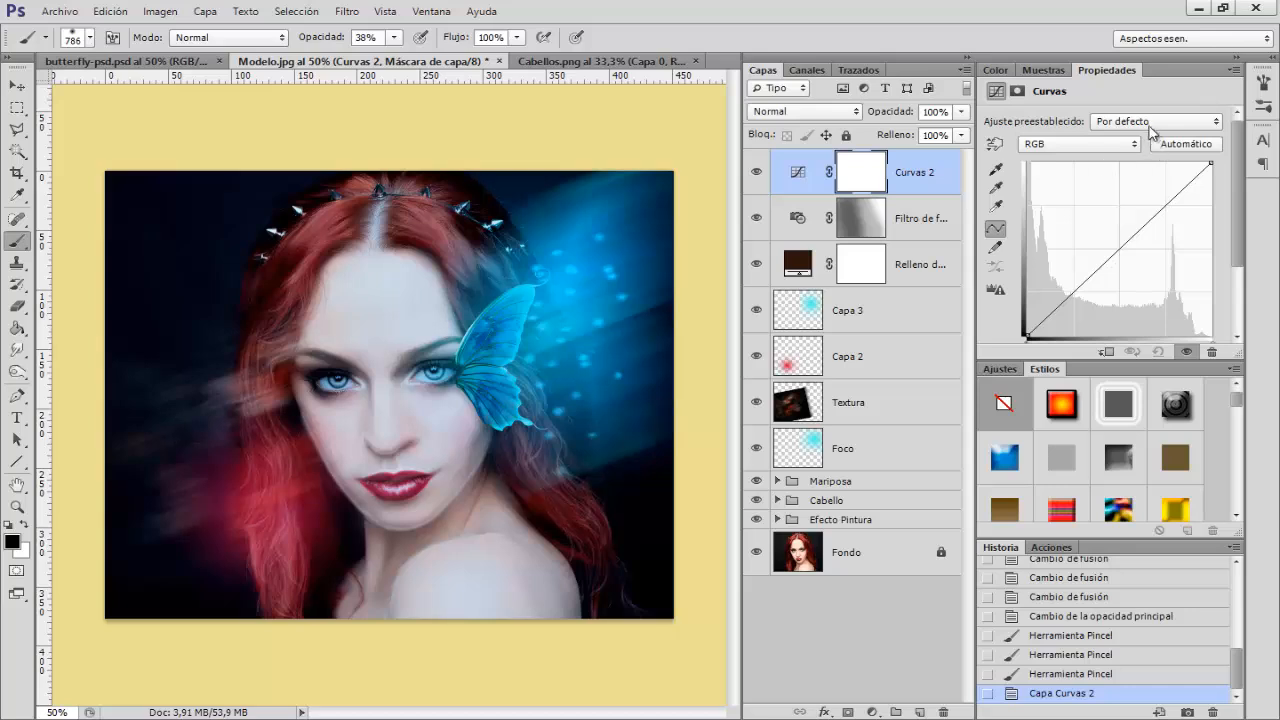
{"action": "left_click", "coordinate": [1182, 146]}
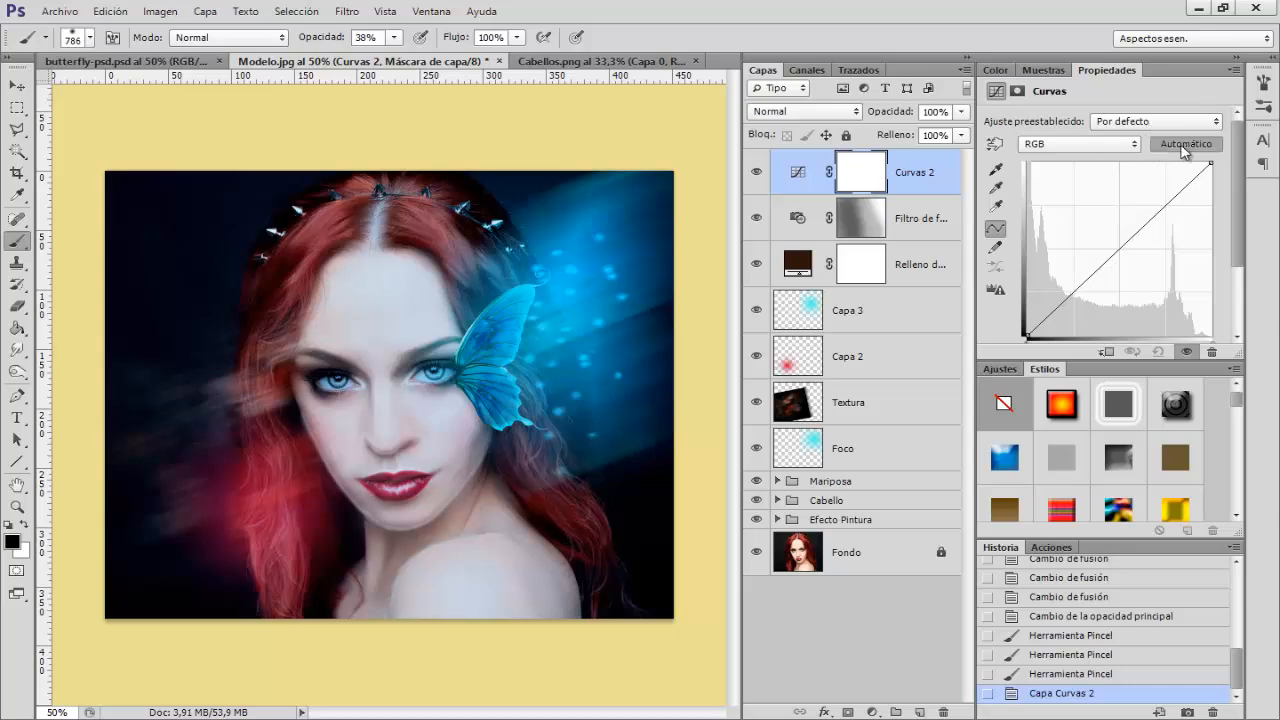
{"action": "left_click", "coordinate": [1182, 146]}
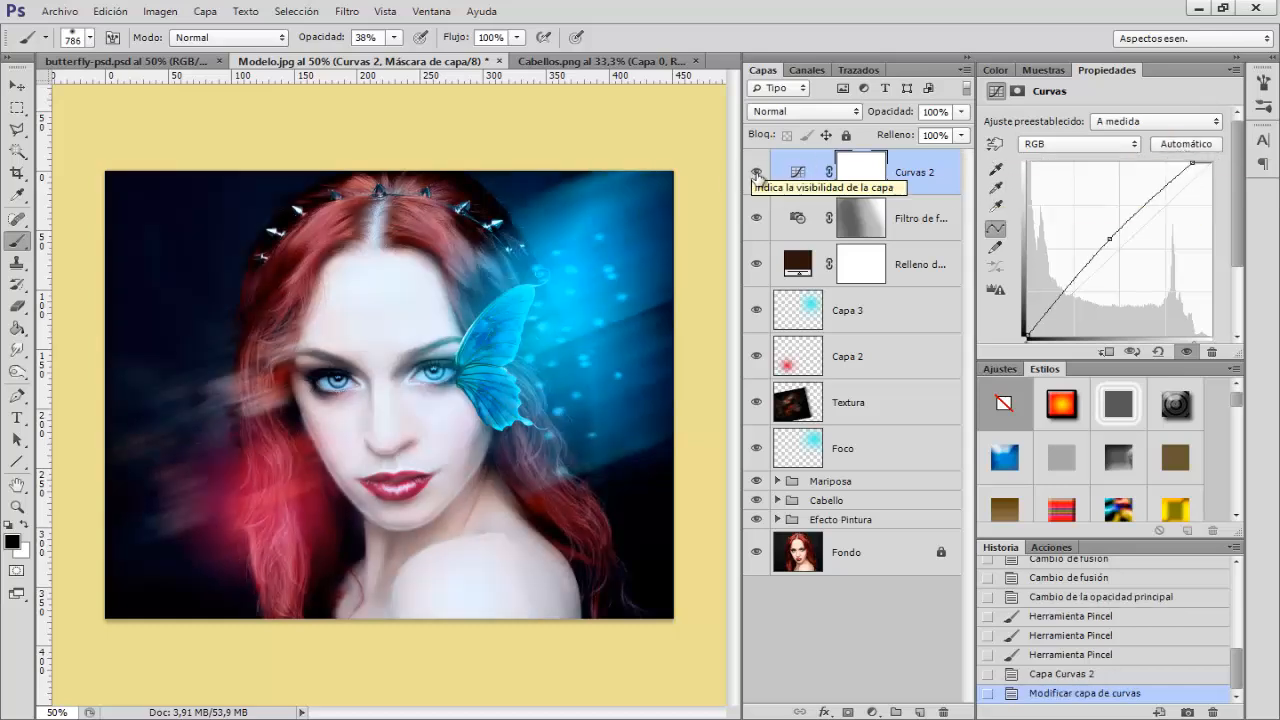
Compare the image with and without the curves layer and lower its opacity to 60%
{"action": "left_click", "coordinate": [757, 174]}
{"action": "left_click", "coordinate": [757, 174]}
{"action": "left_click", "coordinate": [757, 174]}
{"action": "left_click", "coordinate": [757, 174]}
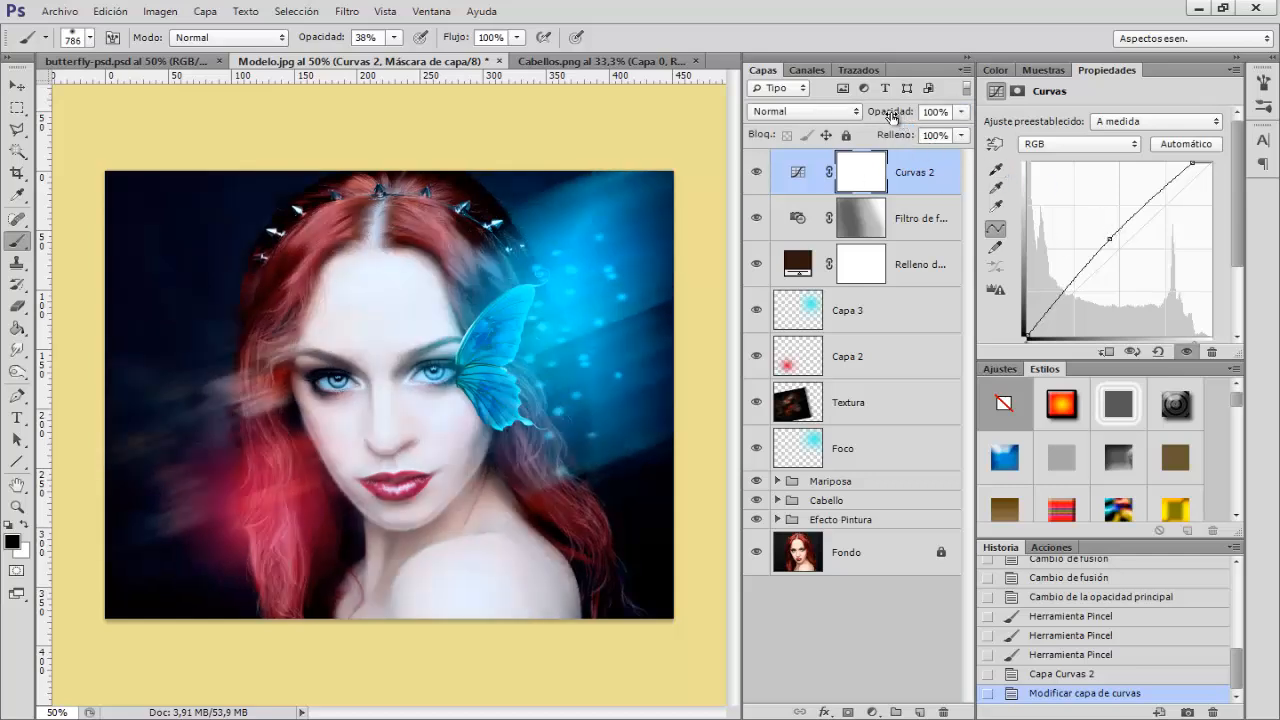
{"action": "left_click_drag", "start_coordinate": [891, 117], "coordinate": [866, 113]}
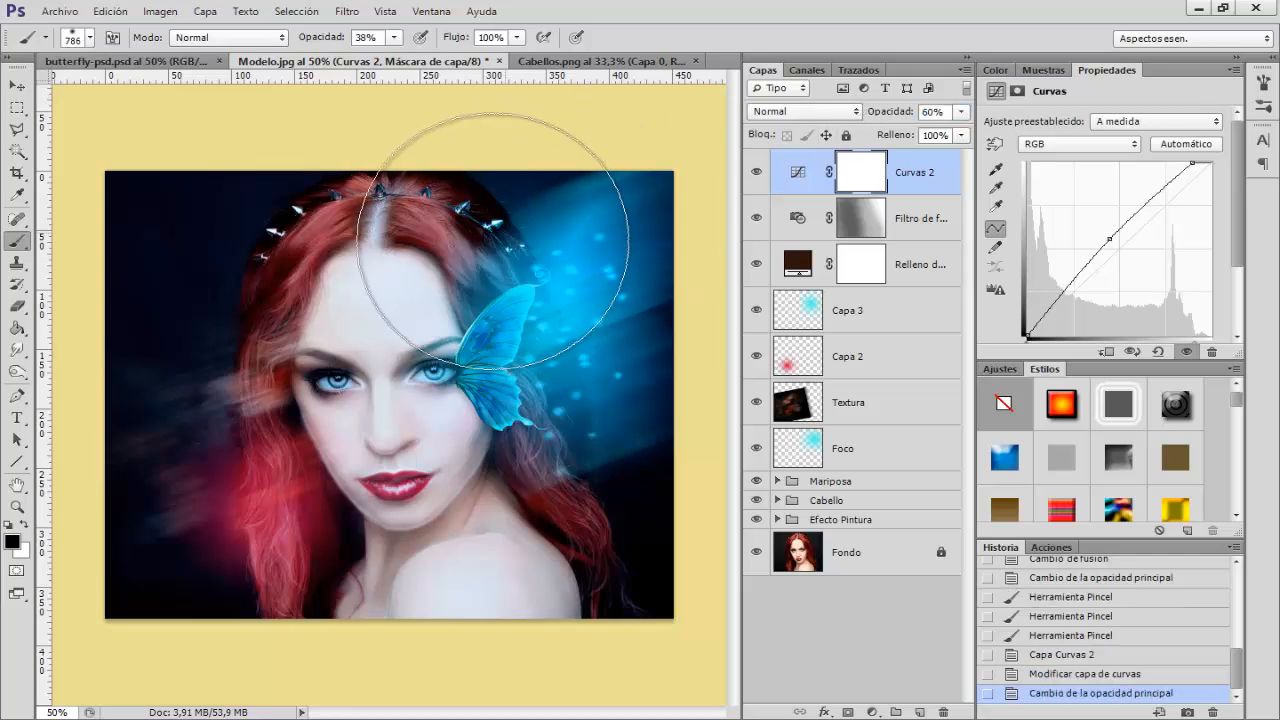
Expand the Cabello group and check which hair strands belong to Capa 1 copia and Capa 1 copia 4 by switching their visibility
{"action": "left_click", "coordinate": [17, 85]}
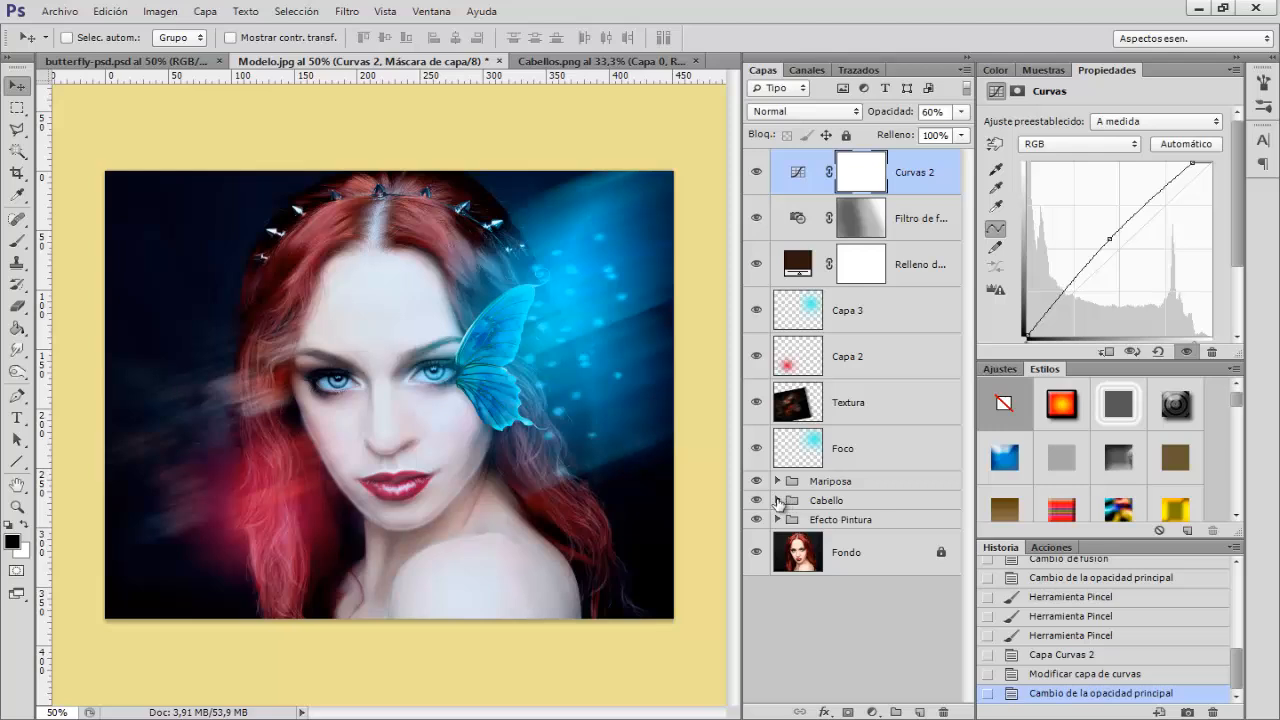
{"action": "left_click", "coordinate": [778, 500]}
{"action": "scroll", "coordinate": [884, 555], "scroll_direction": "down", "scroll_amount": 2}
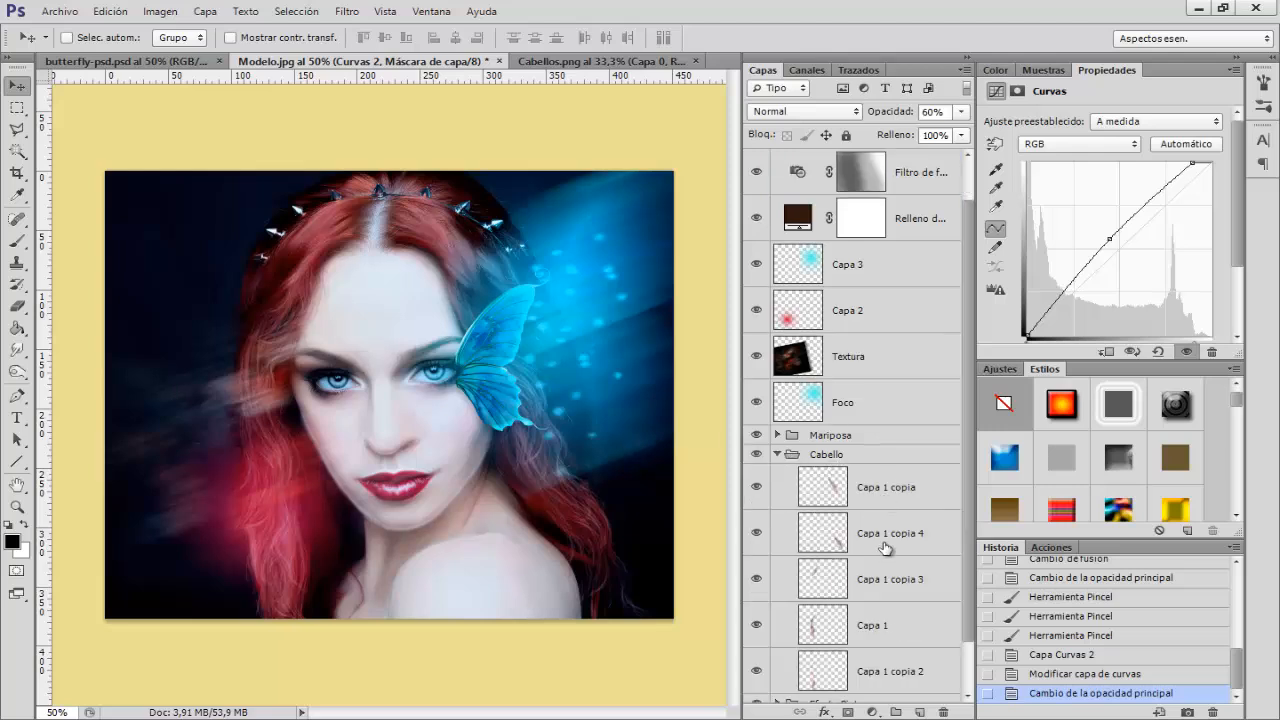
{"action": "scroll", "coordinate": [862, 440], "scroll_direction": "down", "scroll_amount": 1}
{"action": "left_click", "coordinate": [862, 436]}
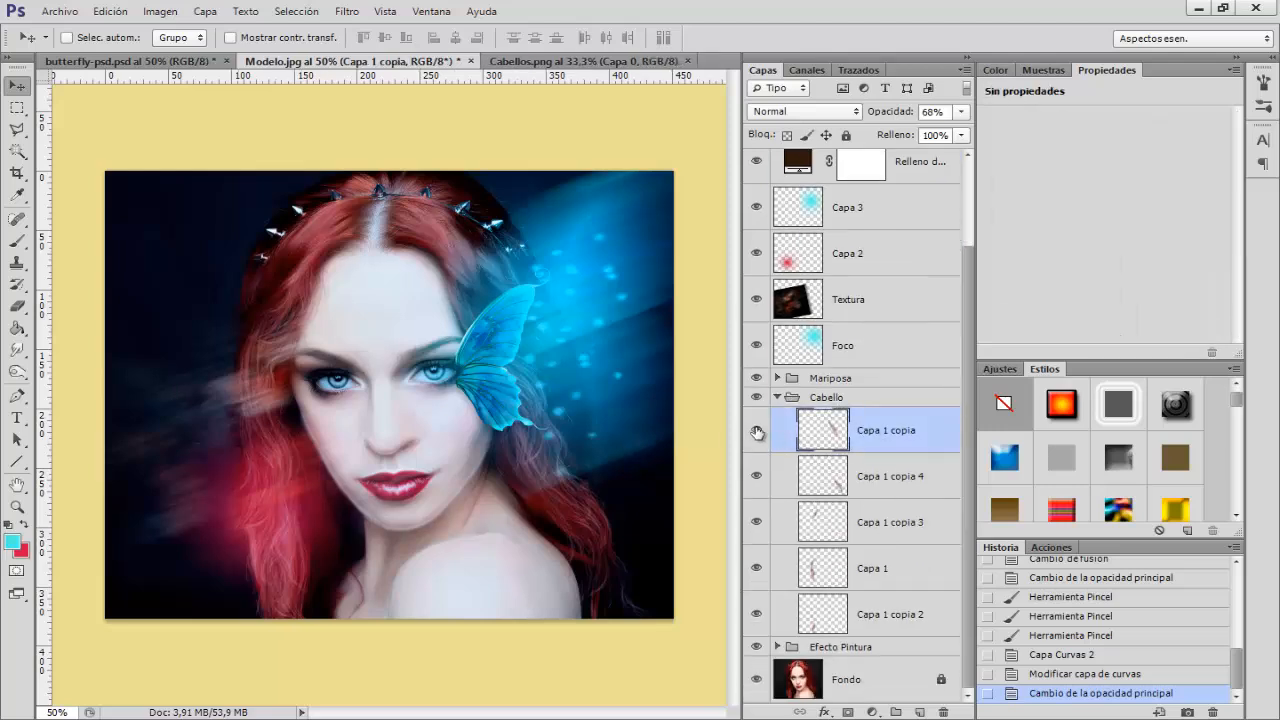
{"action": "left_click", "coordinate": [757, 432]}
{"action": "left_click", "coordinate": [757, 432]}
{"action": "left_click", "coordinate": [757, 432]}
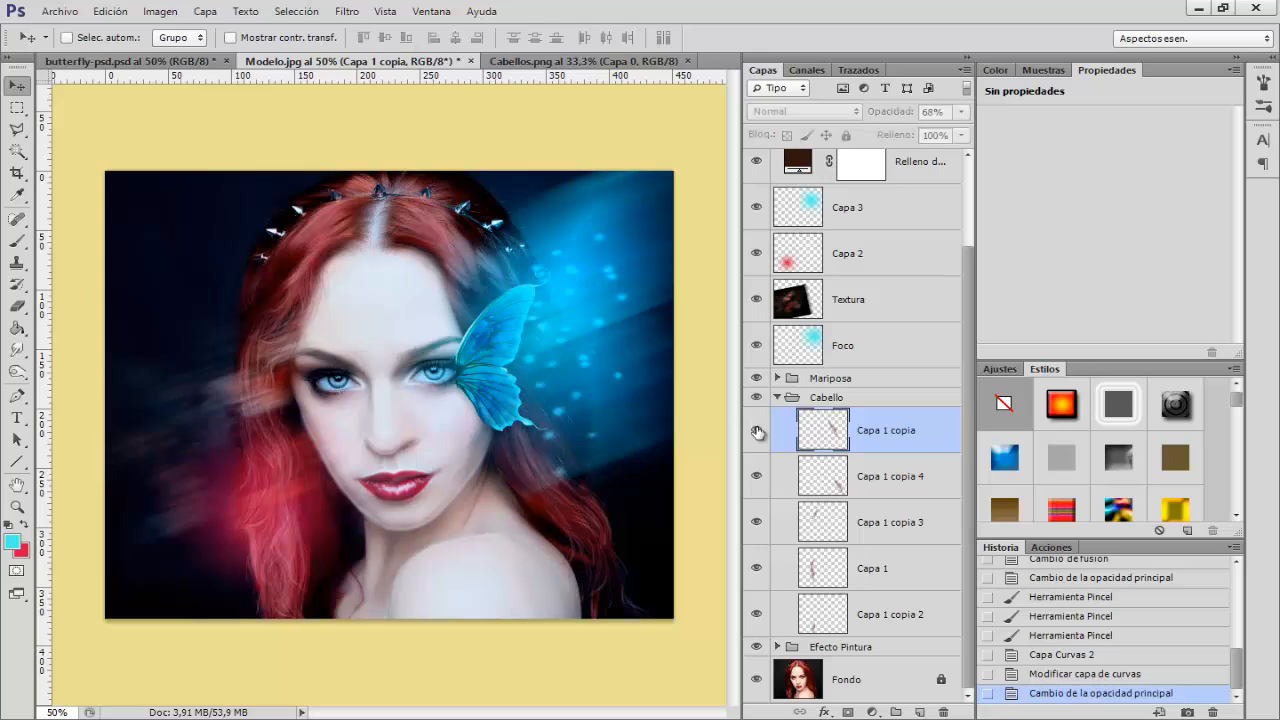
{"action": "left_click", "coordinate": [757, 432]}
{"action": "left_click", "coordinate": [757, 479]}
{"action": "left_click", "coordinate": [757, 479]}
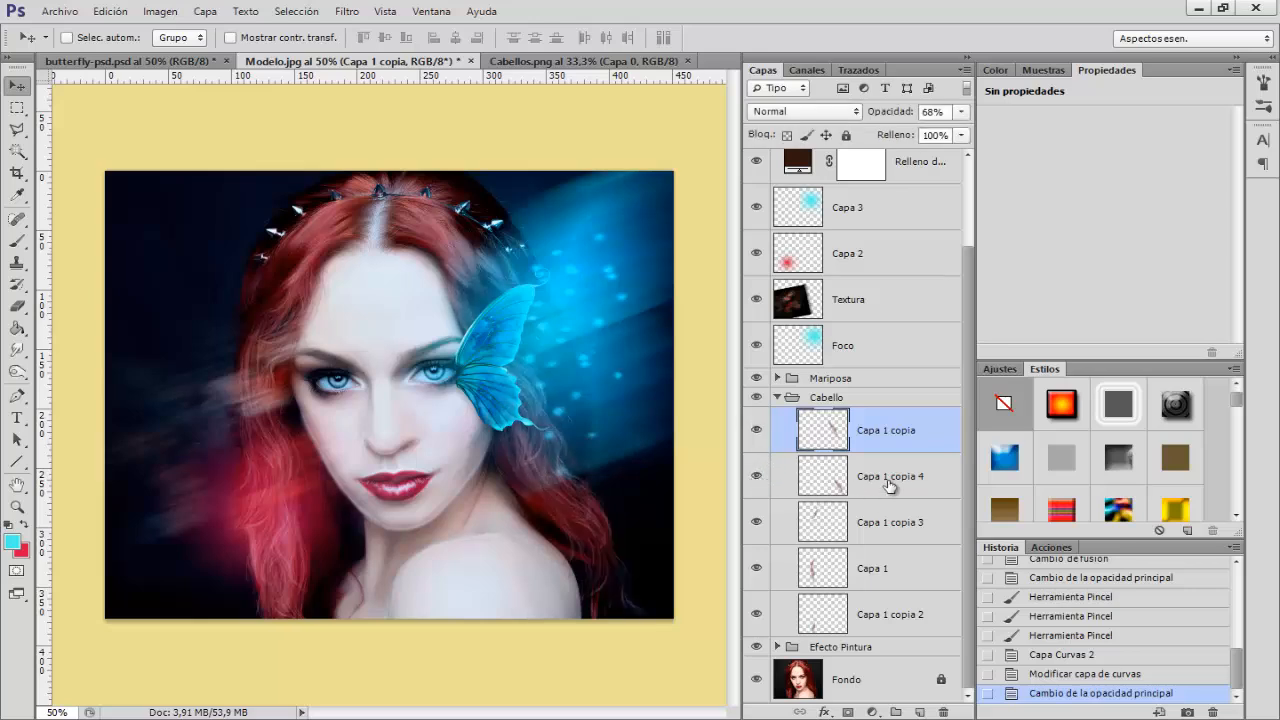
Duplicate the hair layers Capa 1 copia and Capa 1 copia 4 together and merge the duplicates into one layer
{"action": "left_click", "coordinate": [888, 485]}
{"action": "left_click", "coordinate": [876, 437]}
{"action": "left_click", "coordinate": [878, 488], "text": "shift"}
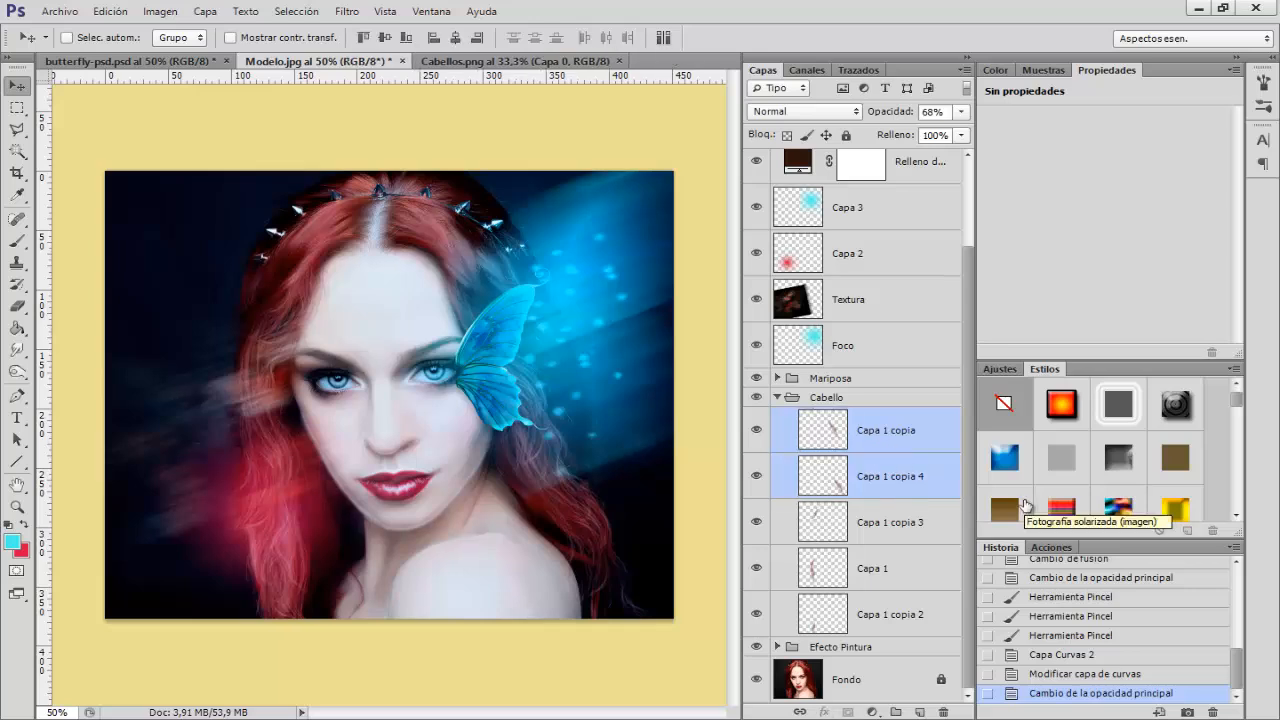
{"action": "key", "text": "ctrl+j"}
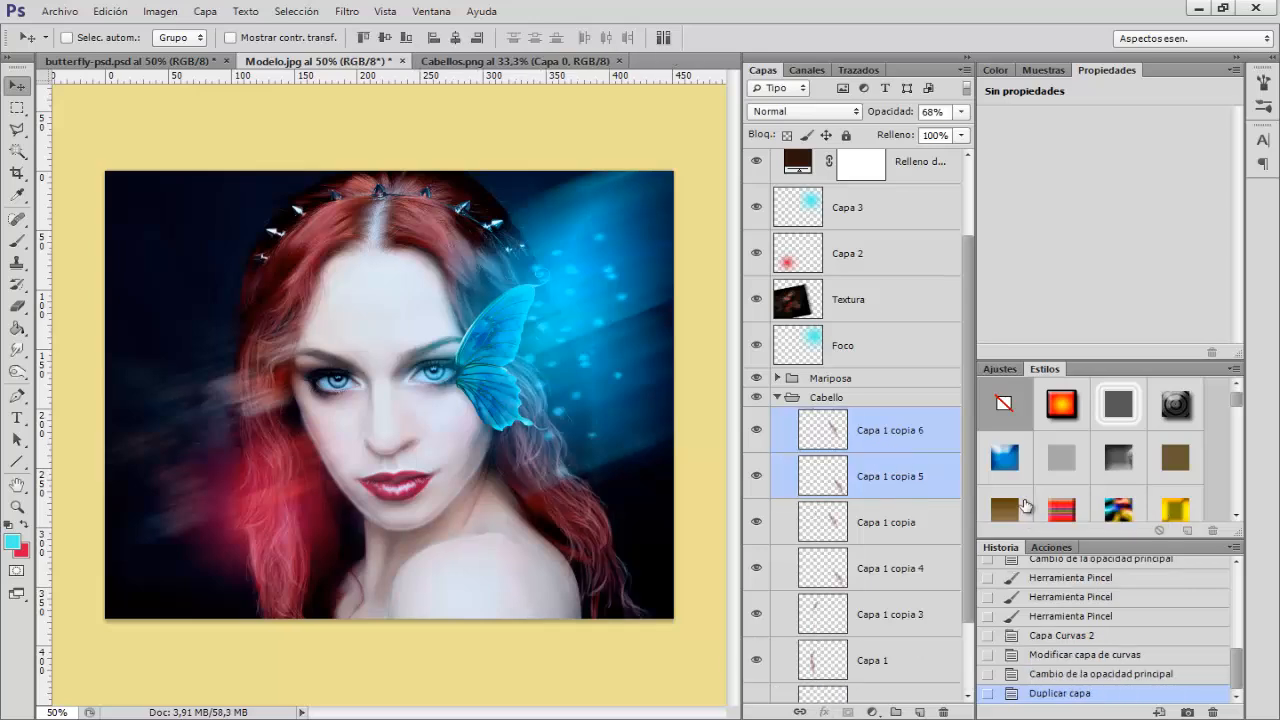
{"action": "key", "text": "ctrl+e"}
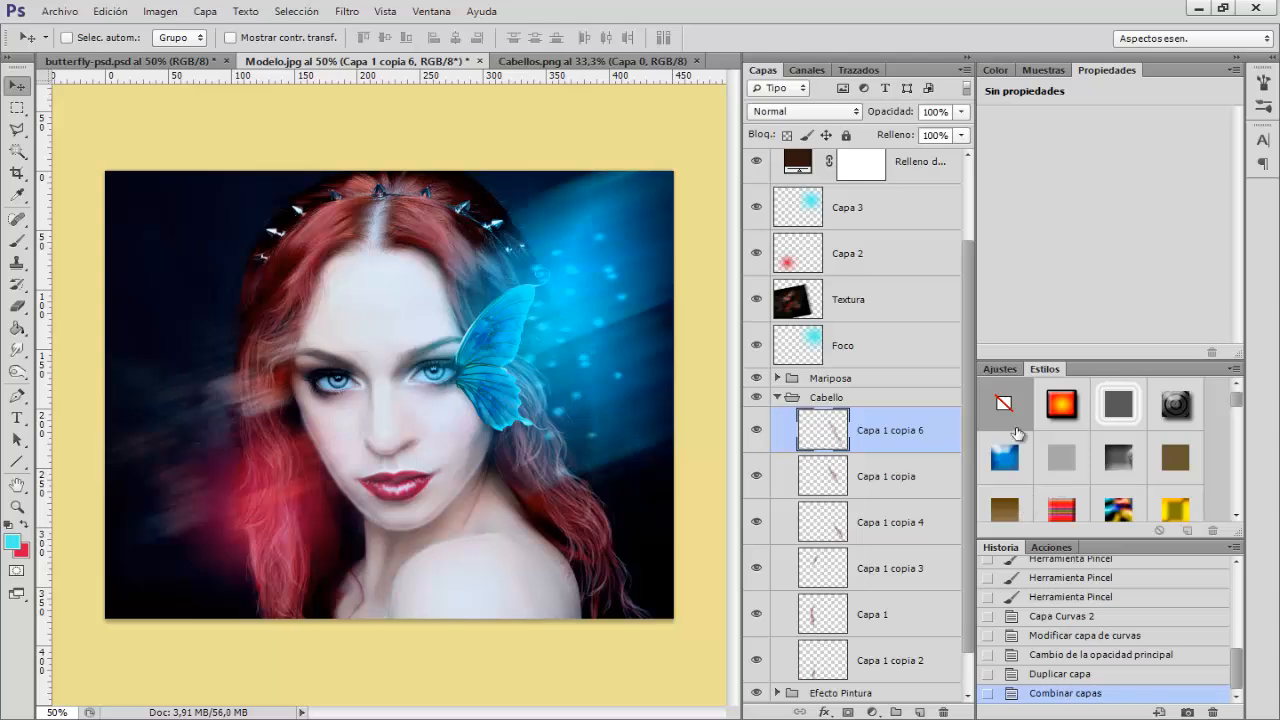
Recolour the merged hair layer with Tono/saturación, setting Tono to +175, Saturación to -8 and Luminosidad to -9
{"action": "key", "text": "ctrl+u"}
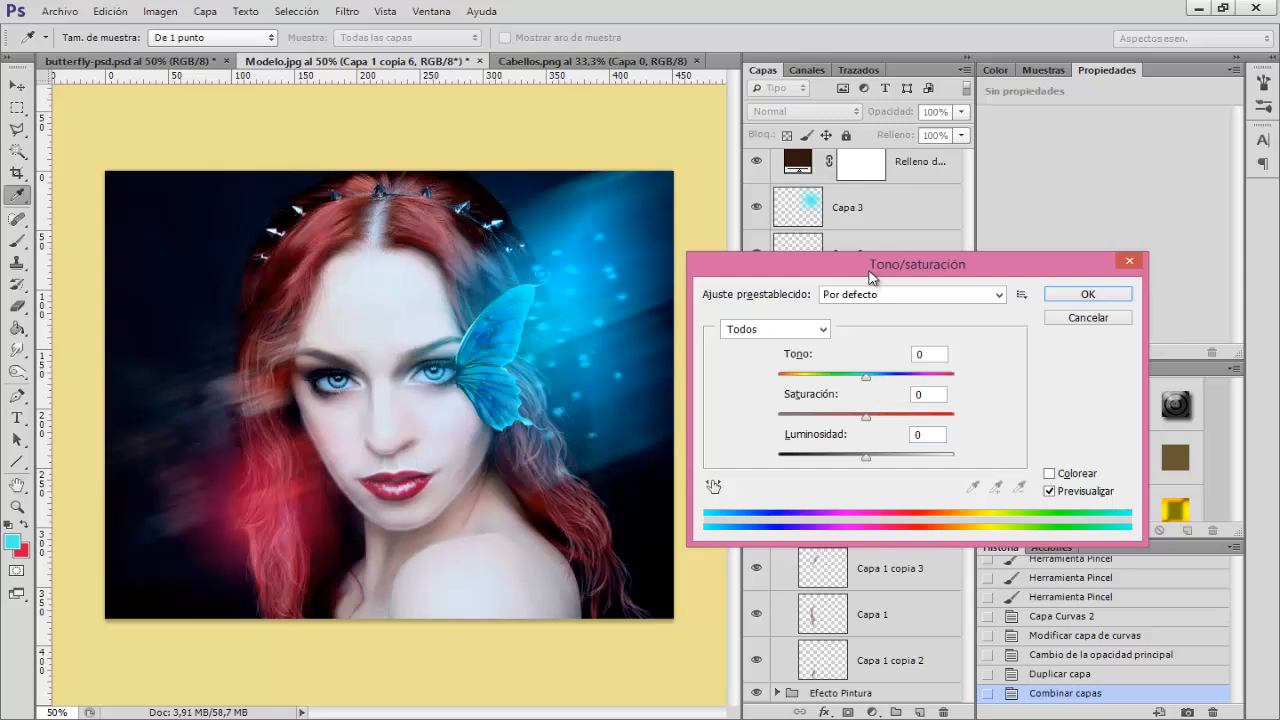
{"action": "left_click_drag", "start_coordinate": [872, 277], "coordinate": [903, 294]}
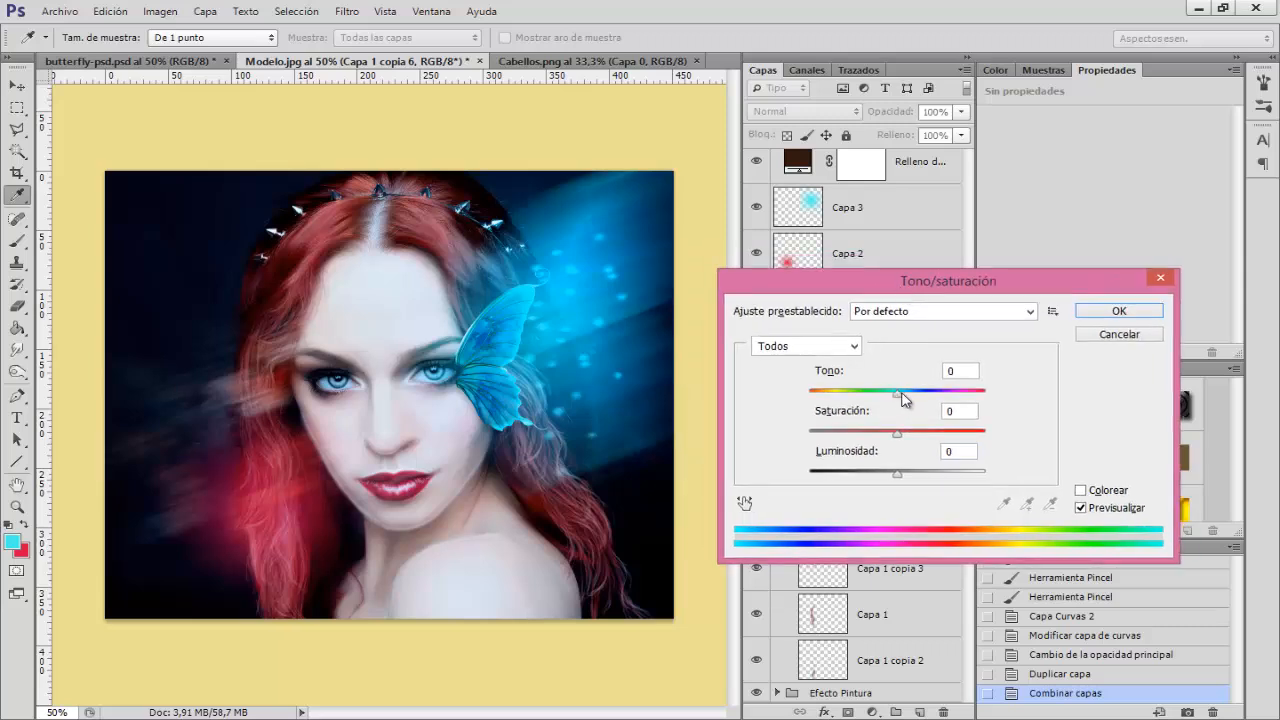
{"action": "left_click_drag", "start_coordinate": [903, 397], "coordinate": [981, 406]}
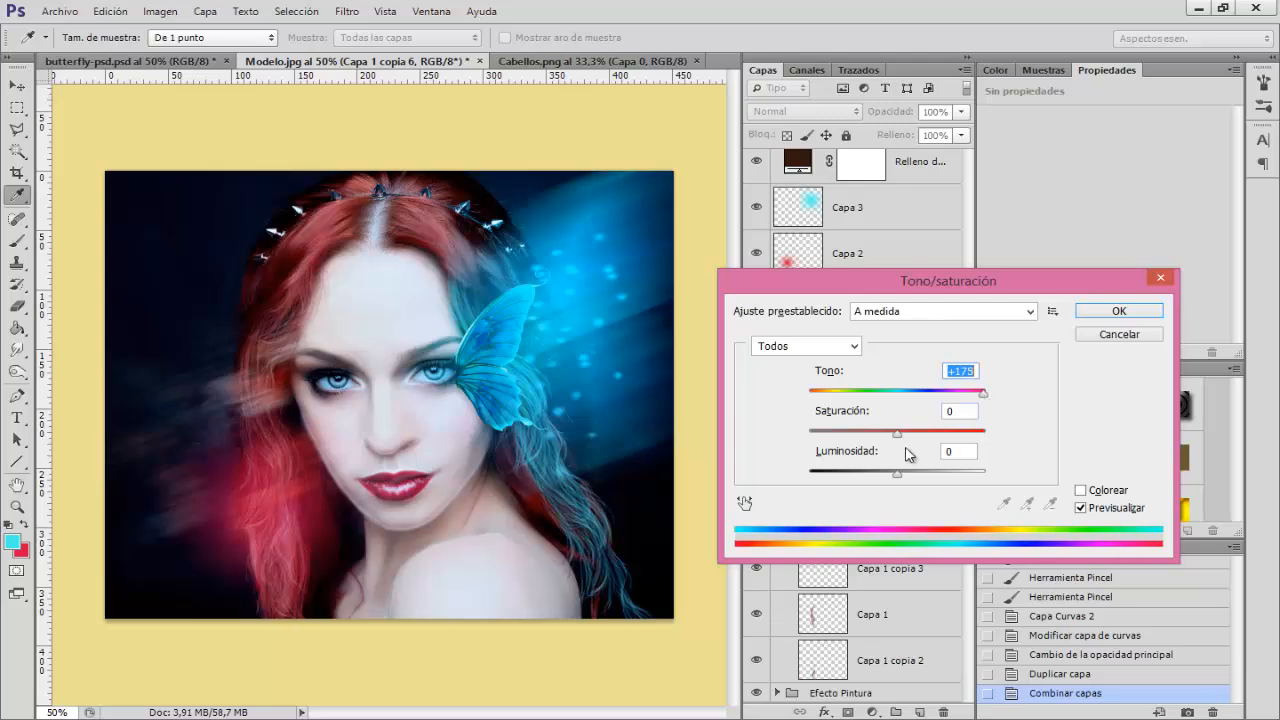
{"action": "left_click_drag", "start_coordinate": [898, 436], "coordinate": [890, 480]}
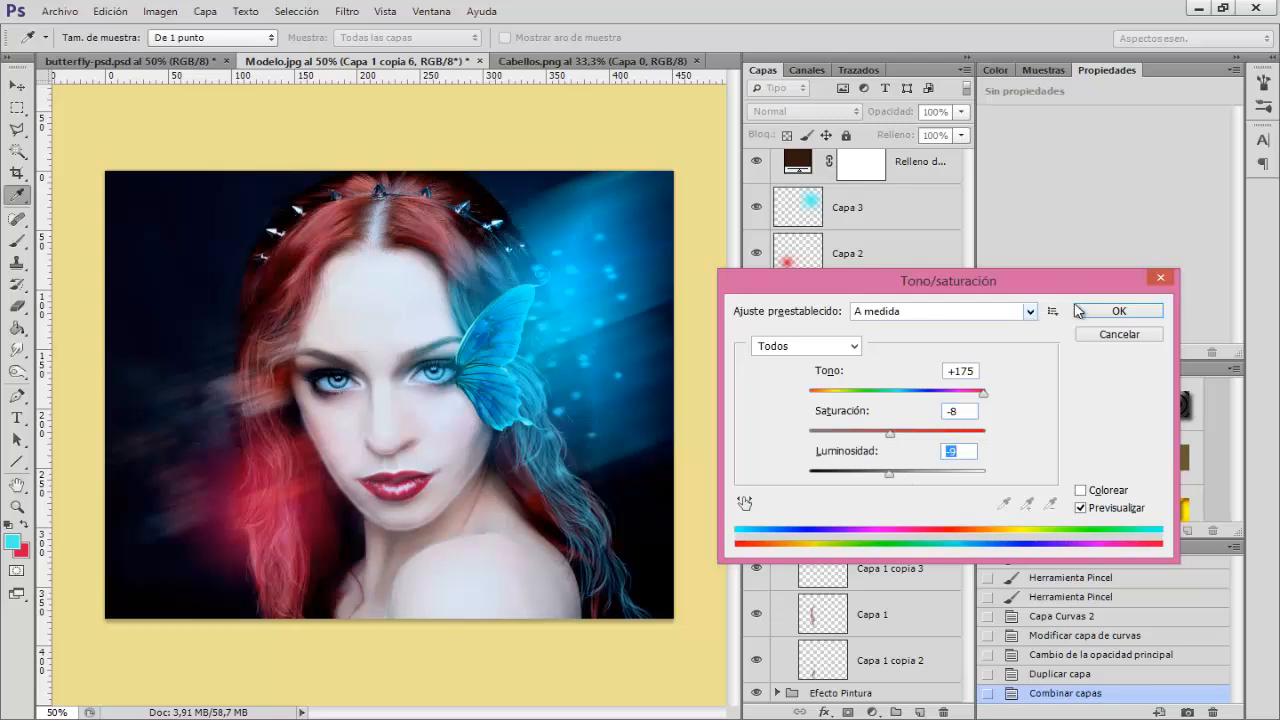
{"action": "left_click", "coordinate": [1119, 311]}
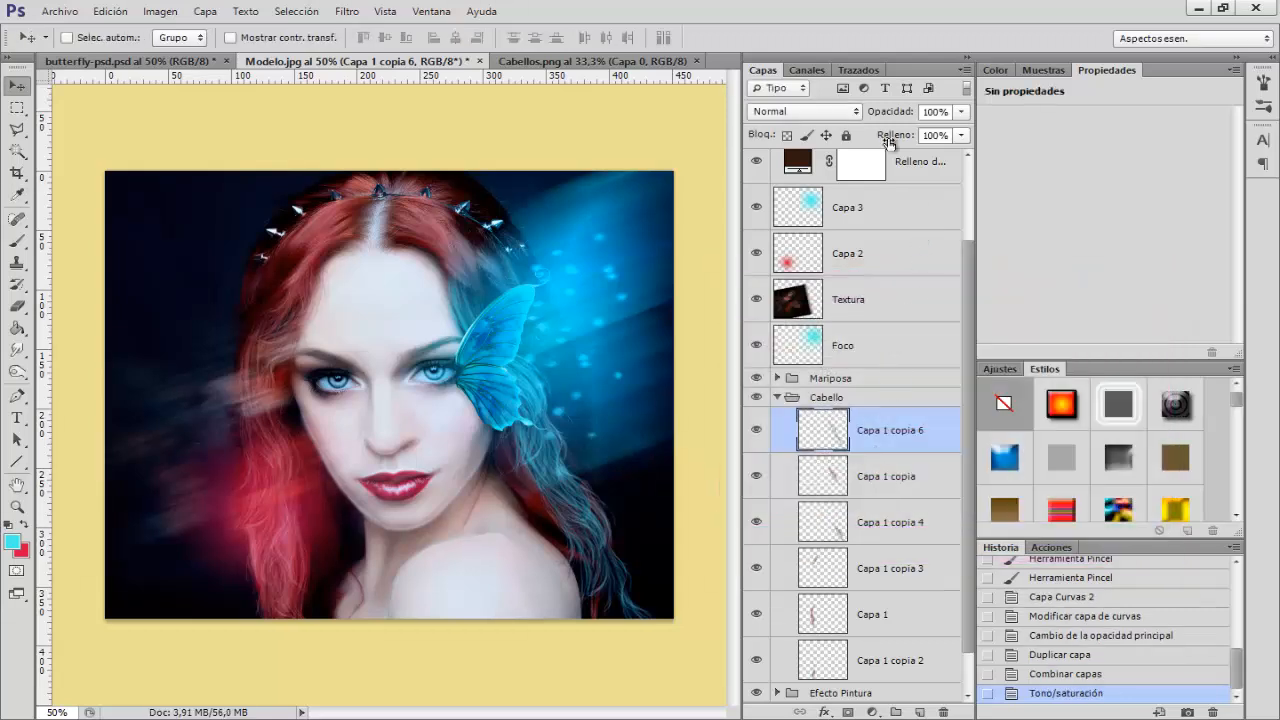
Lower the recoloured hair layer's opacity to 43% and compare the image with and without it
{"action": "mouse_move", "coordinate": [894, 113]}
{"action": "left_mouse_down"}
{"action": "mouse_move", "coordinate": [852, 113]}
{"action": "mouse_move", "coordinate": [870, 118]}
{"action": "left_mouse_up"}
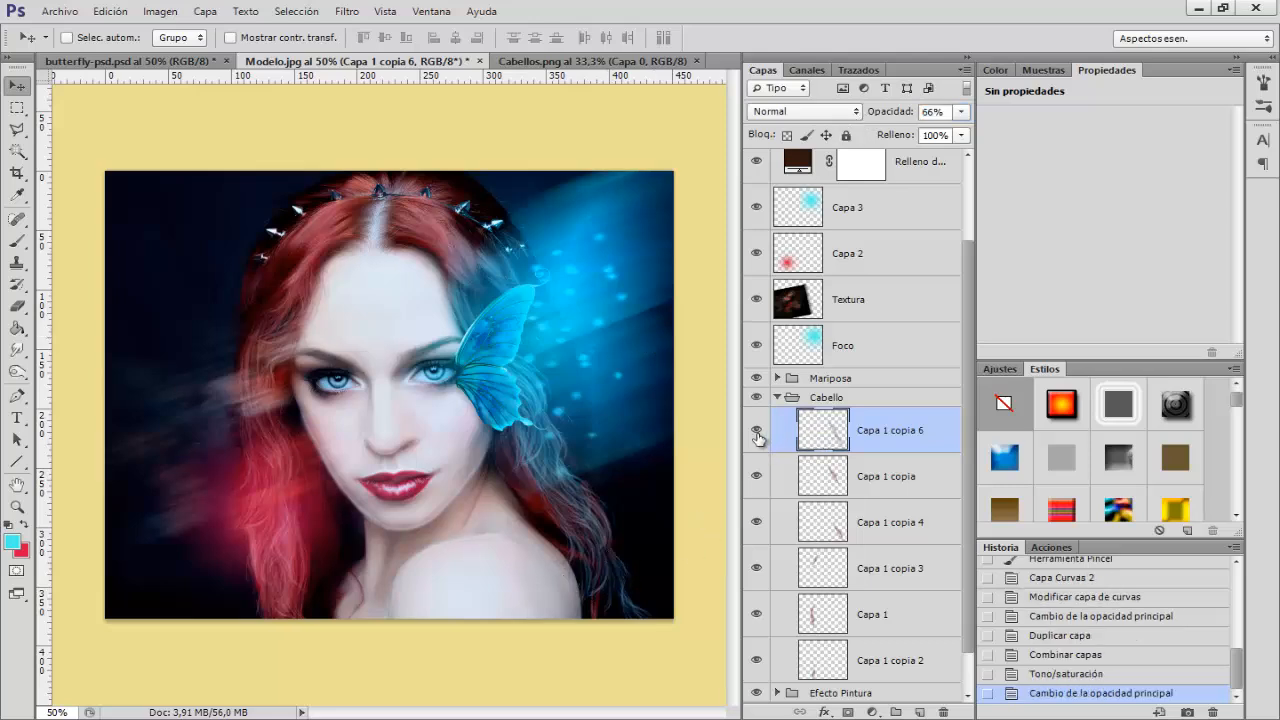
{"action": "key", "text": "ctrl+z"}
{"action": "key", "text": "ctrl+z"}
{"action": "left_click_drag", "start_coordinate": [896, 120], "coordinate": [884, 118]}
{"action": "left_click_drag", "start_coordinate": [876, 114], "coordinate": [876, 114]}
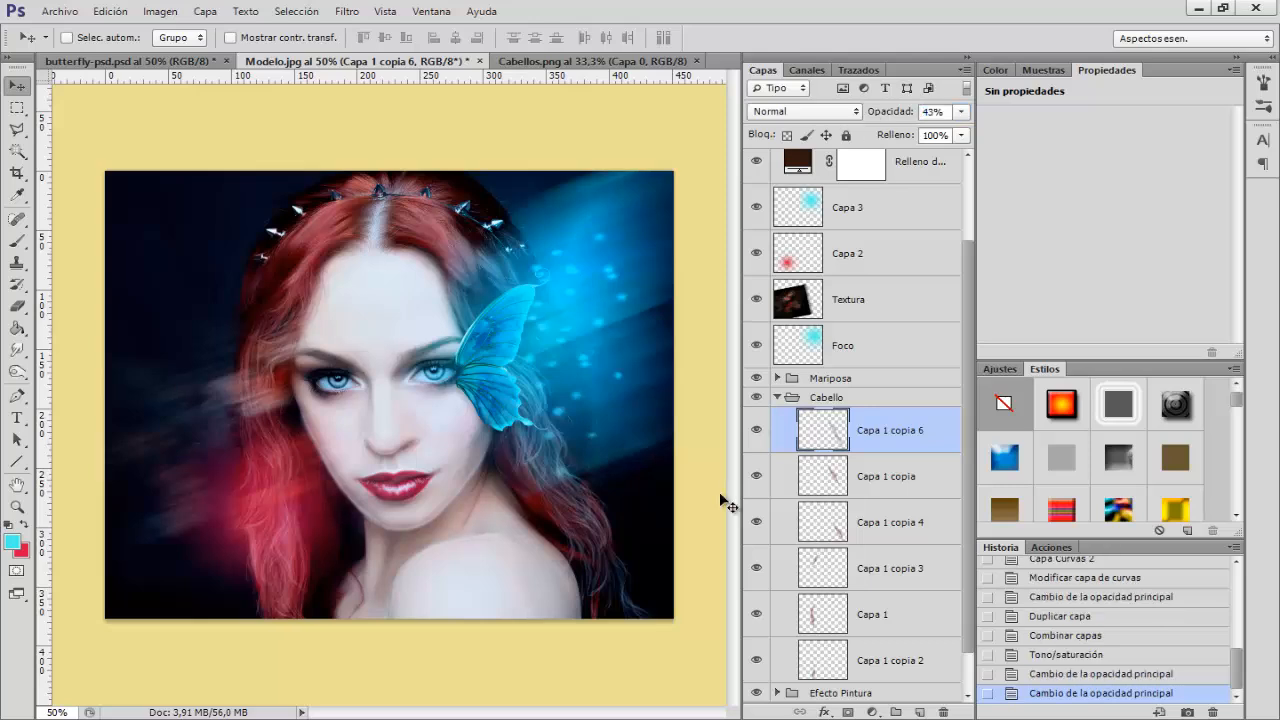
{"action": "left_click", "coordinate": [757, 430]}
{"action": "left_click", "coordinate": [757, 430]}
{"action": "left_click", "coordinate": [757, 430]}
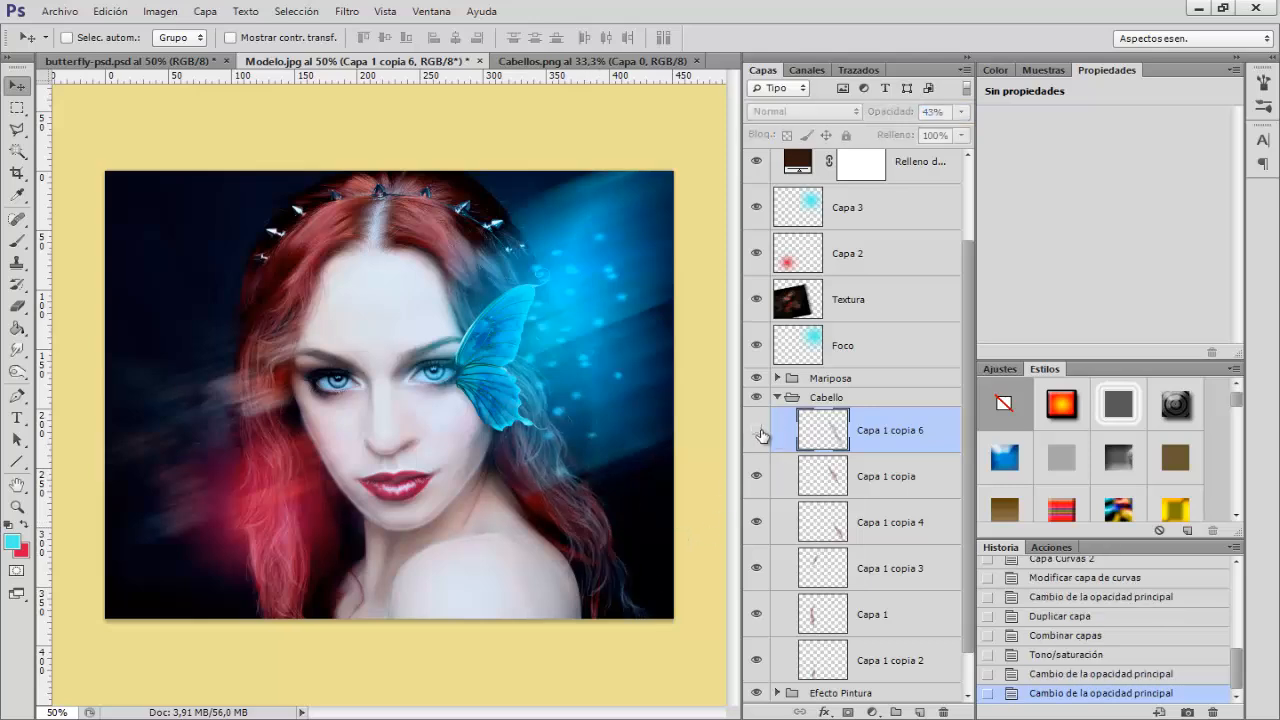
{"action": "left_click", "coordinate": [757, 430]}
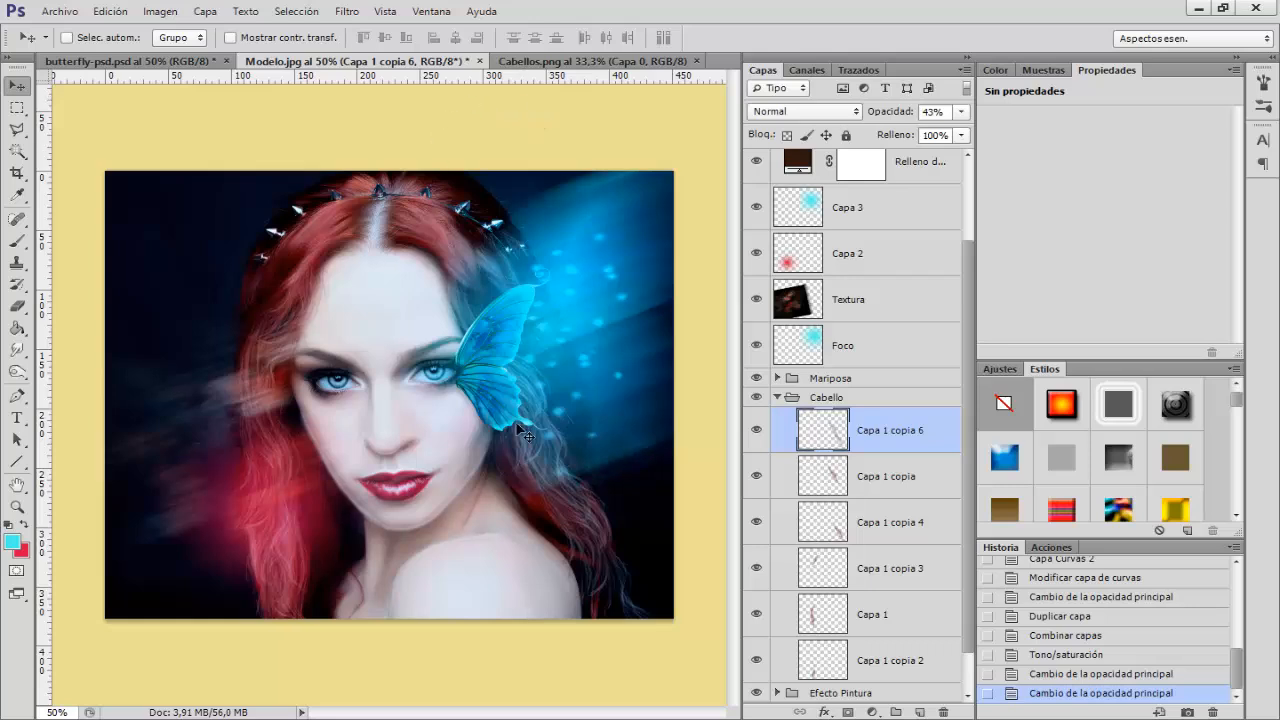
Group the layers from Foco up to Curvas 2 and name the group "Efectos luces"
{"action": "left_click", "coordinate": [779, 398]}
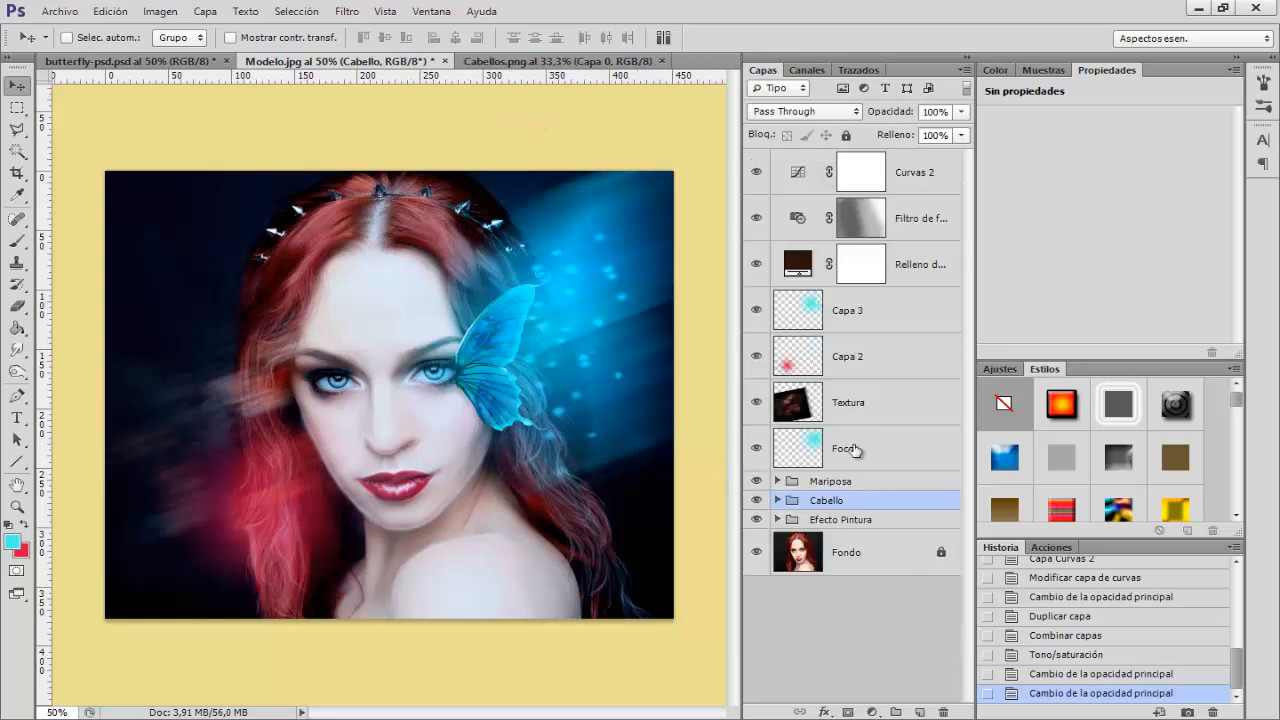
{"action": "left_click_drag", "start_coordinate": [839, 477], "coordinate": [841, 466]}
{"action": "left_click", "coordinate": [846, 449]}
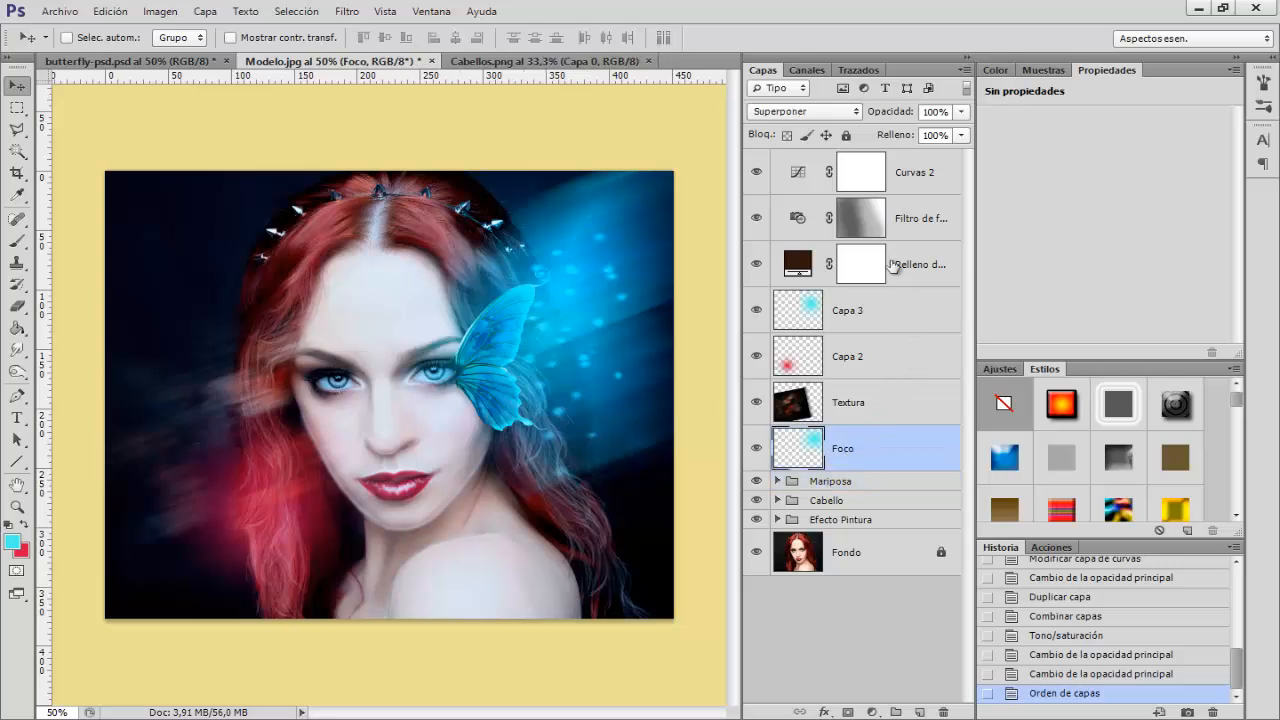
{"action": "left_click", "coordinate": [910, 176], "text": "shift"}
{"action": "key", "text": "ctrl+g"}
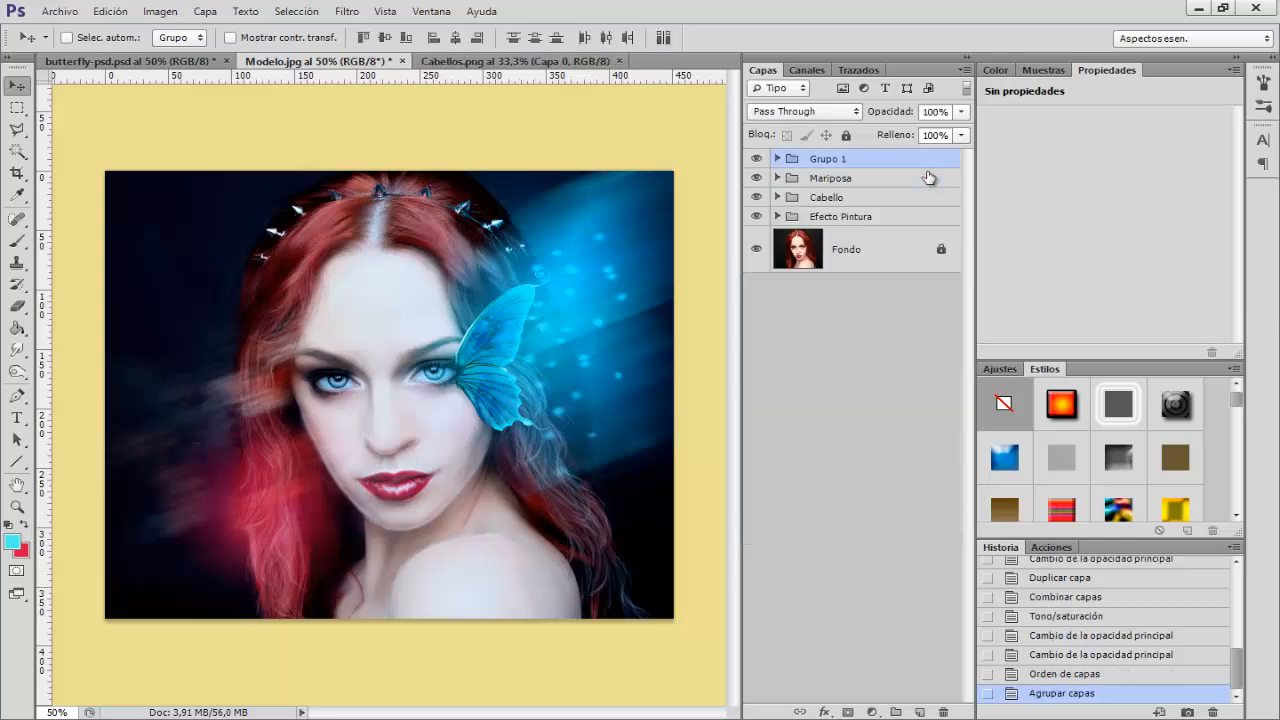
{"action": "double_click", "coordinate": [843, 160]}
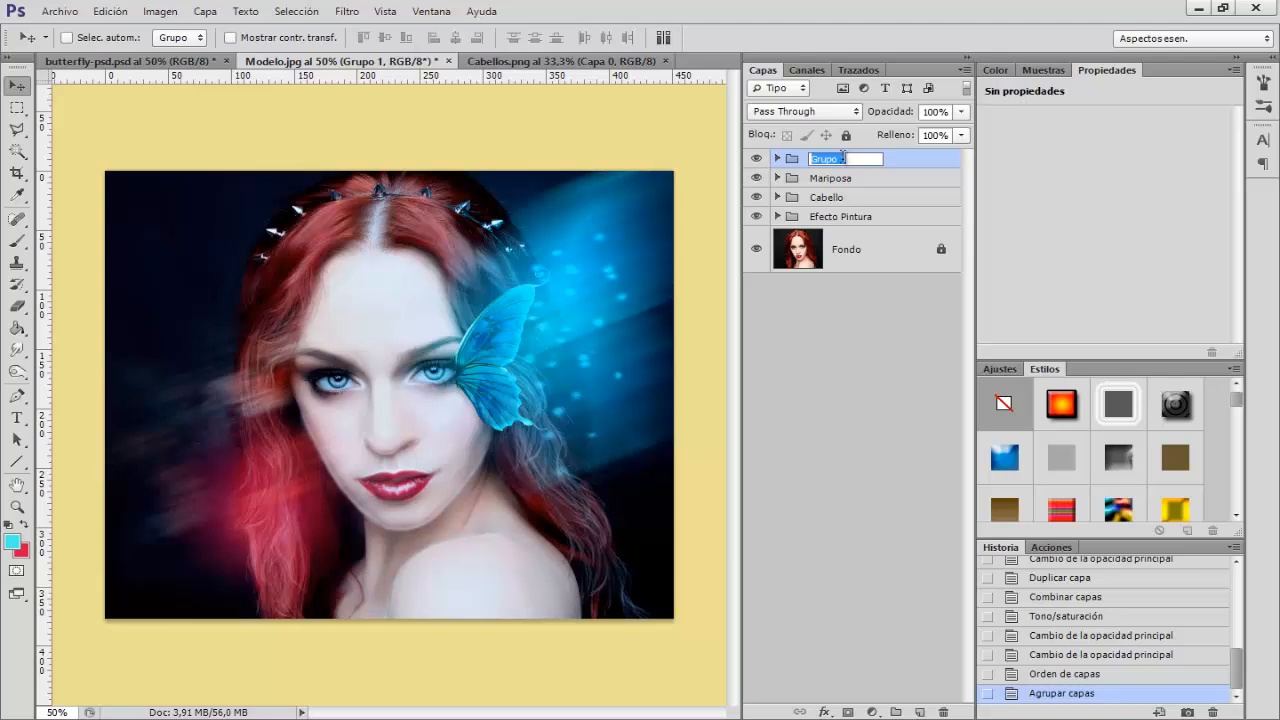
{"action": "type", "text": "Efectos luces"}
{"action": "key", "text": "Return"}
Compare the image with and without the Efectos luces group by switching its visibility
{"action": "left_click", "coordinate": [756, 159]}
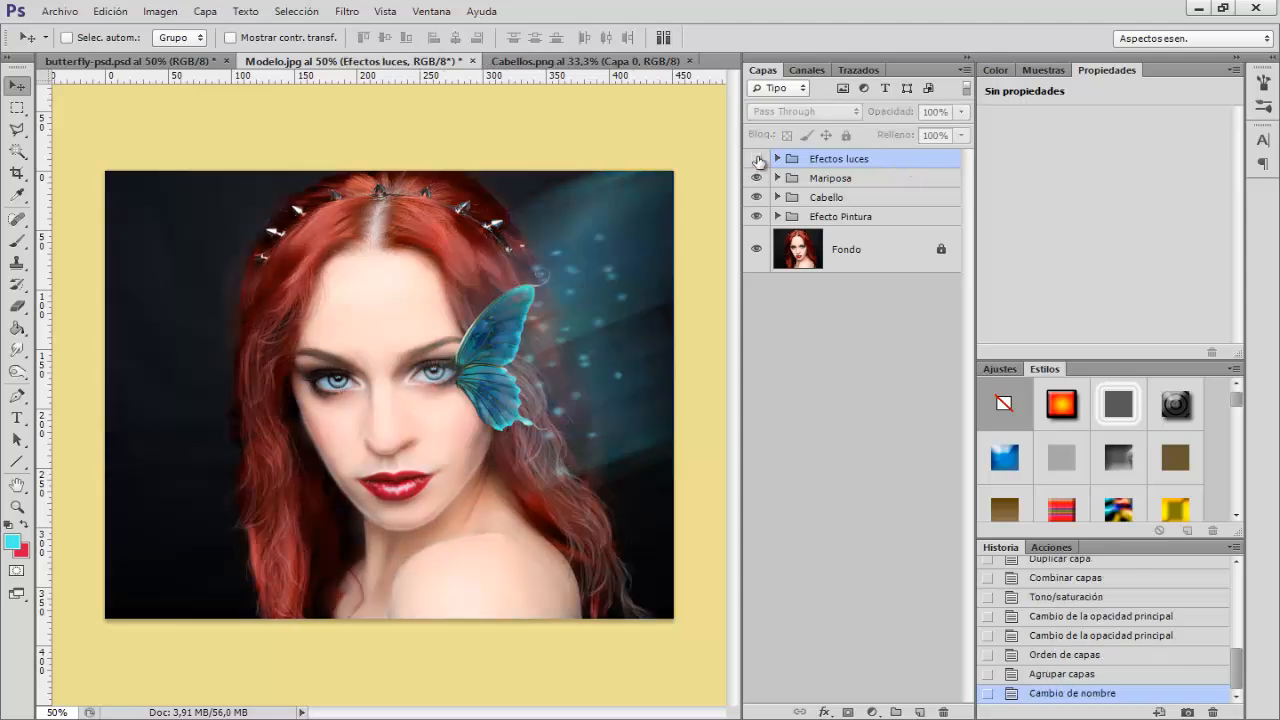
{"action": "left_click", "coordinate": [756, 159]}
{"action": "left_click", "coordinate": [756, 159]}
{"action": "left_click", "coordinate": [756, 159]}
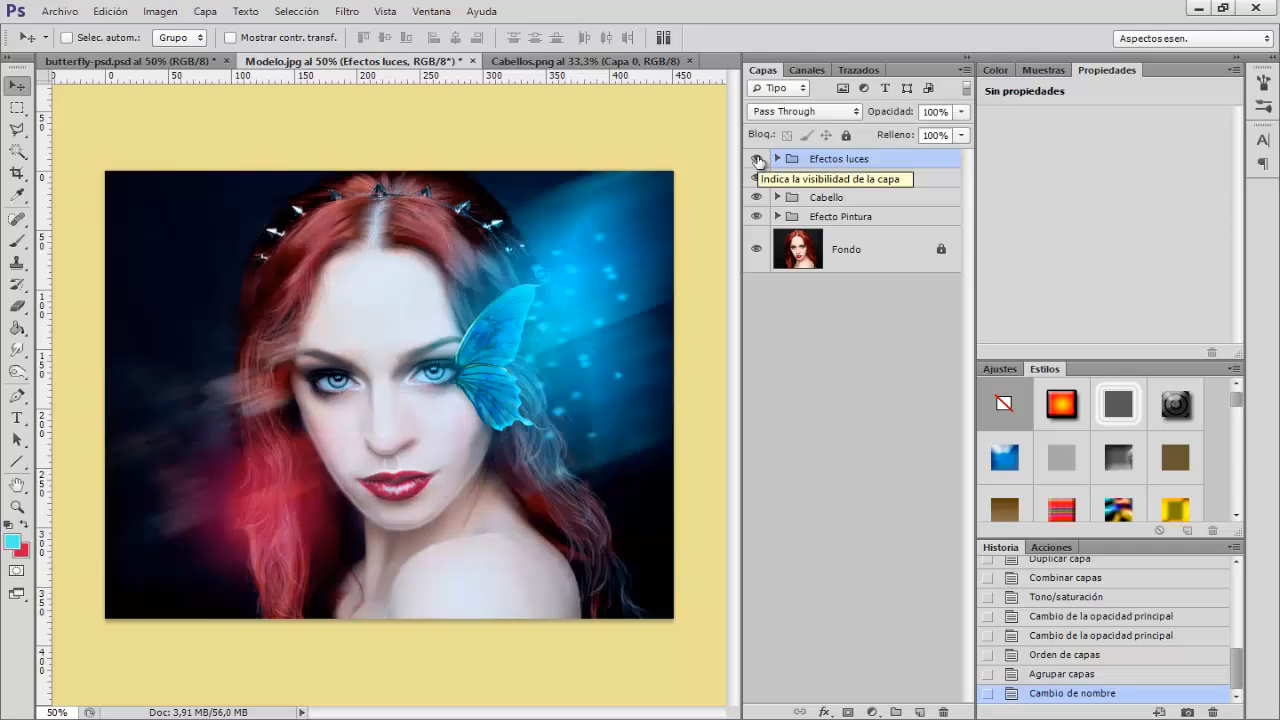
{"action": "left_click", "coordinate": [756, 159]}
{"action": "left_click", "coordinate": [756, 159]}
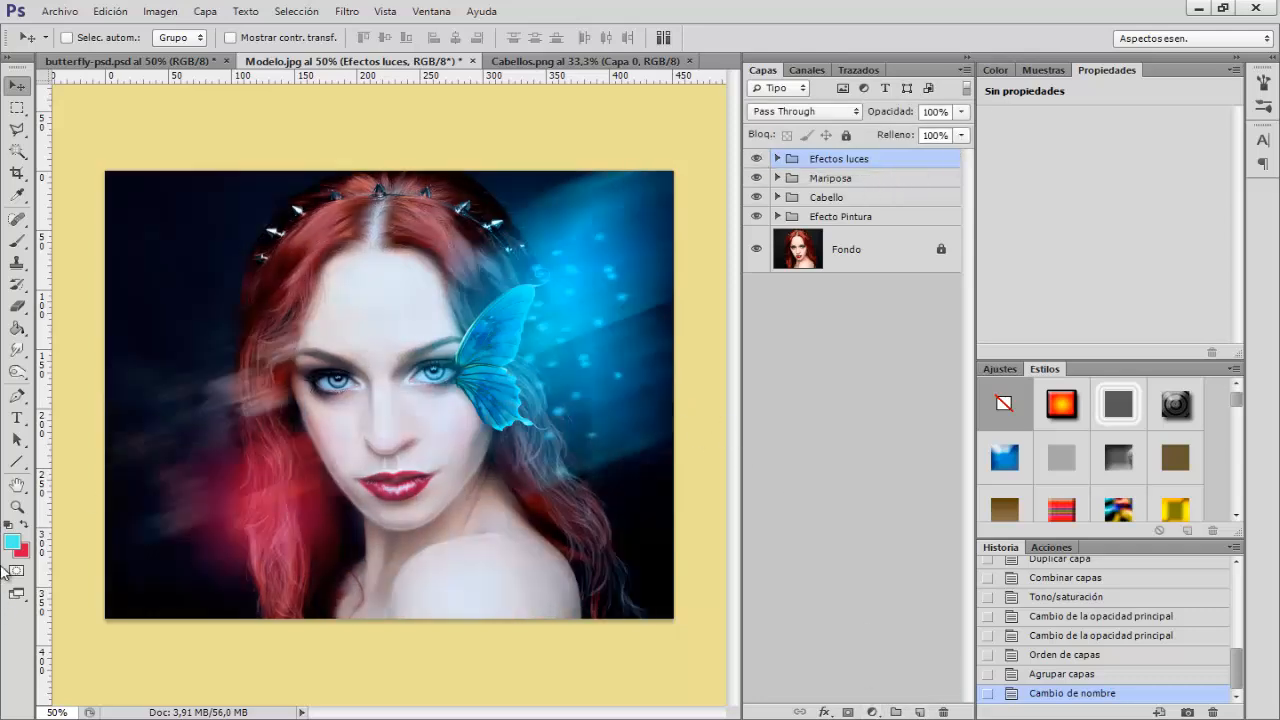
Restore the default colours with white as foreground and add the white text "butterfly" near the image's upper edge, above the wing
{"action": "left_click", "coordinate": [8, 524]}
{"action": "left_click", "coordinate": [23, 523]}
{"action": "left_click", "coordinate": [17, 418]}
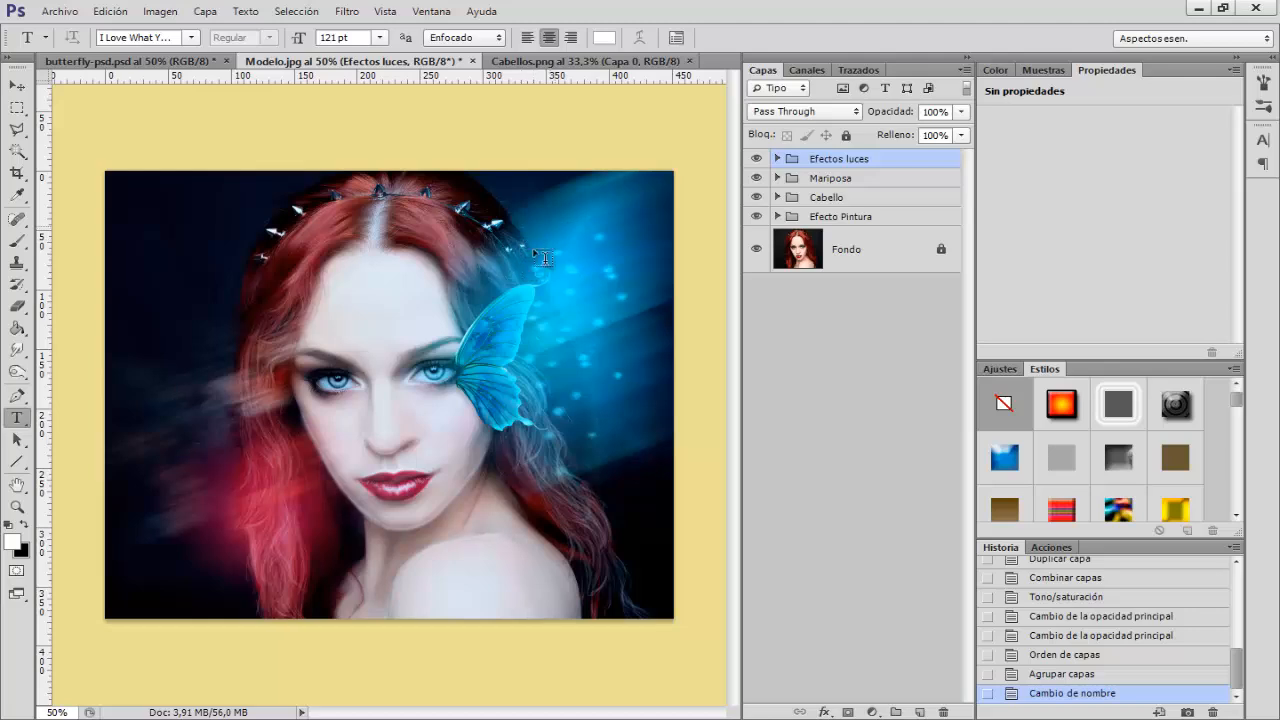
{"action": "left_click", "coordinate": [550, 237]}
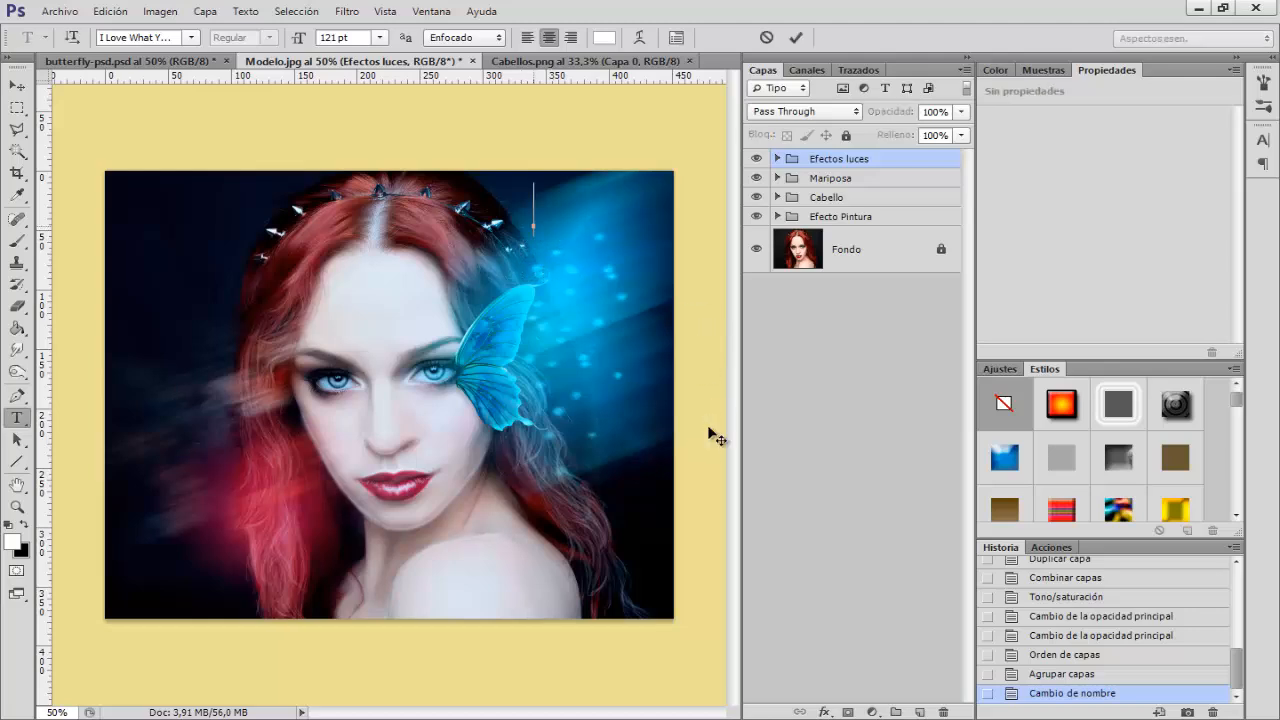
{"action": "type", "text": "buterfly"}
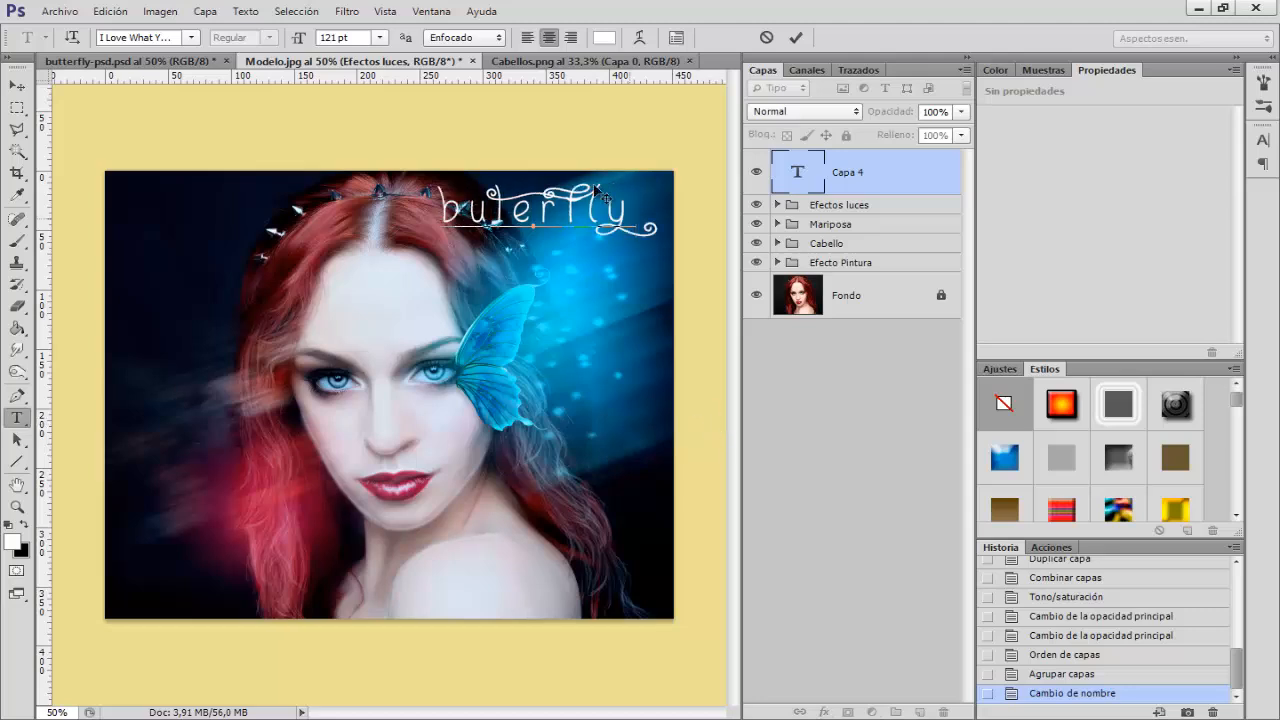
{"action": "left_click", "coordinate": [514, 213]}
{"action": "type", "text": "t"}
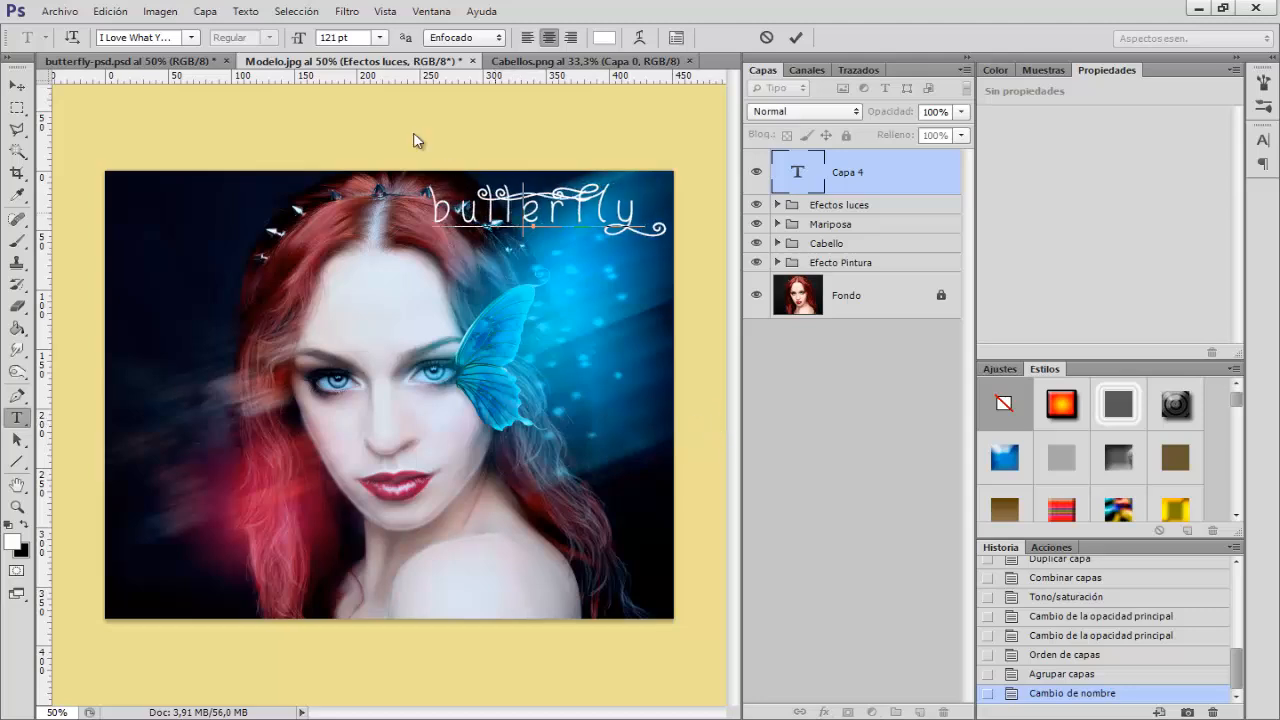
Set the whole butterfly text to 95 pt and move it over the red glow beside the model's lower hair
{"action": "left_click", "coordinate": [190, 38]}
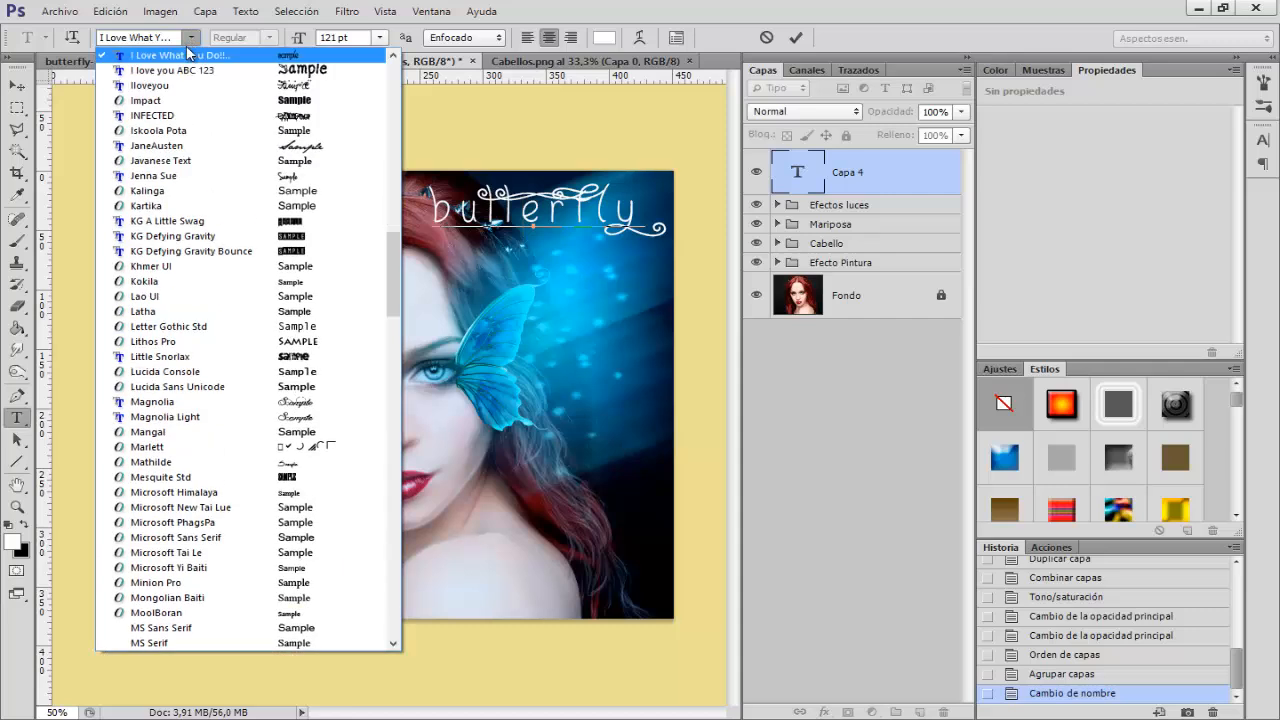
{"action": "left_click", "coordinate": [192, 38]}
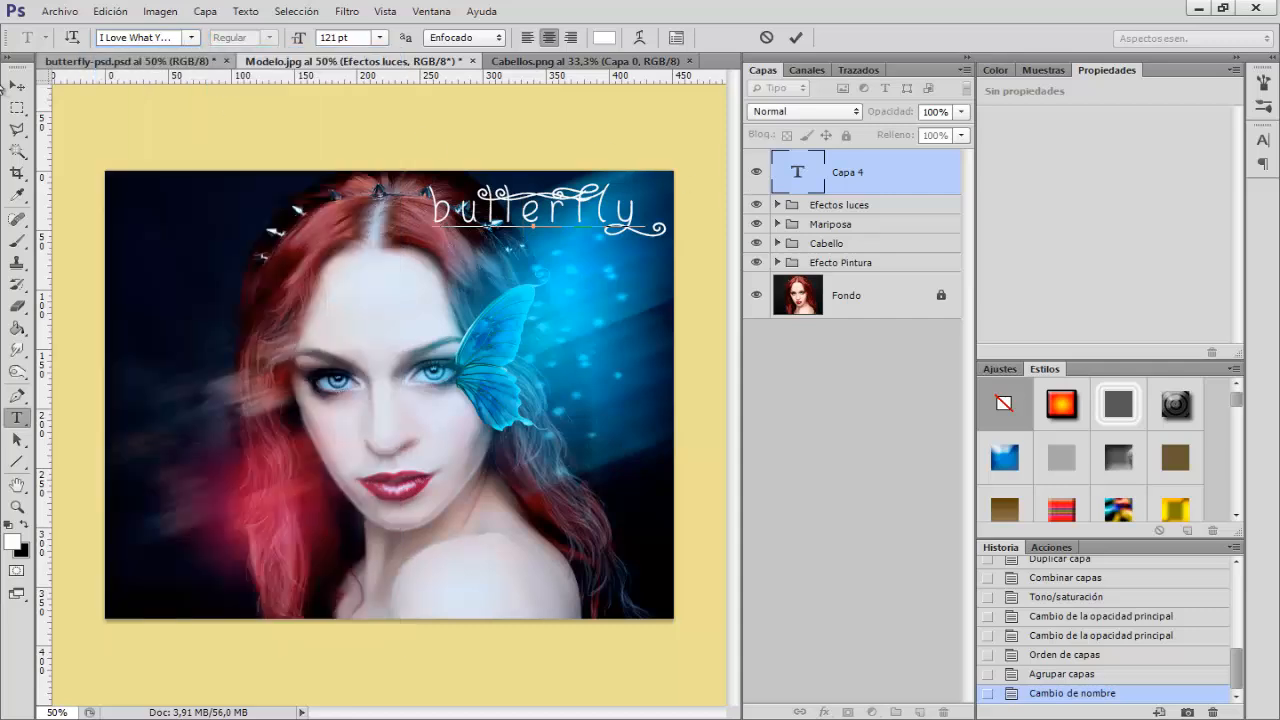
{"action": "right_click", "coordinate": [553, 209]}
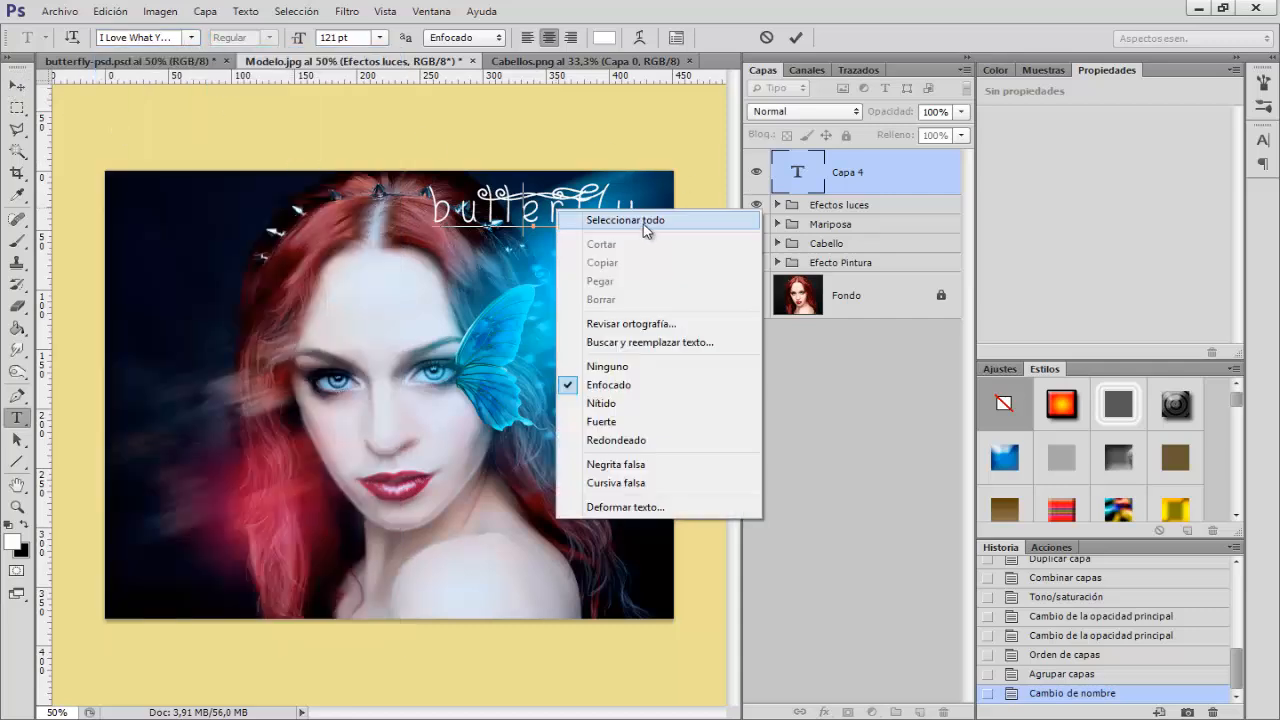
{"action": "left_click", "coordinate": [729, 221]}
{"action": "left_click_drag", "start_coordinate": [302, 40], "coordinate": [284, 38]}
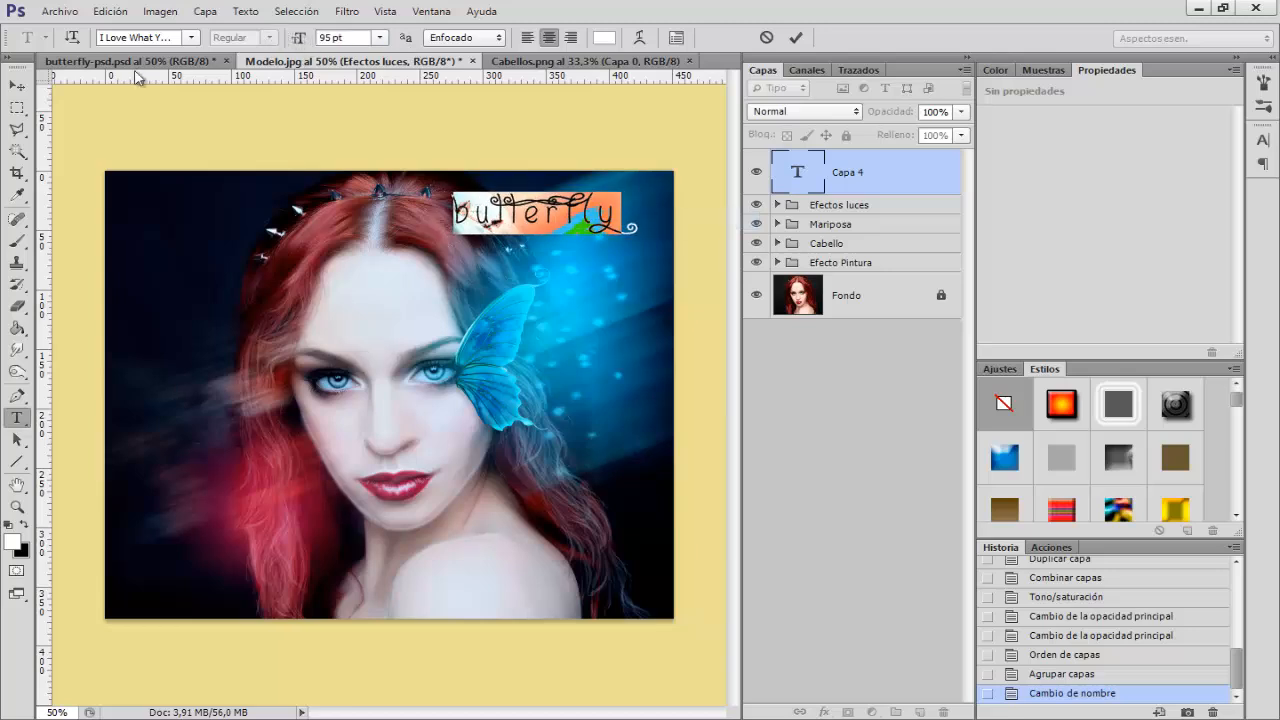
{"action": "left_click", "coordinate": [17, 85]}
{"action": "left_click_drag", "start_coordinate": [566, 224], "coordinate": [249, 517]}
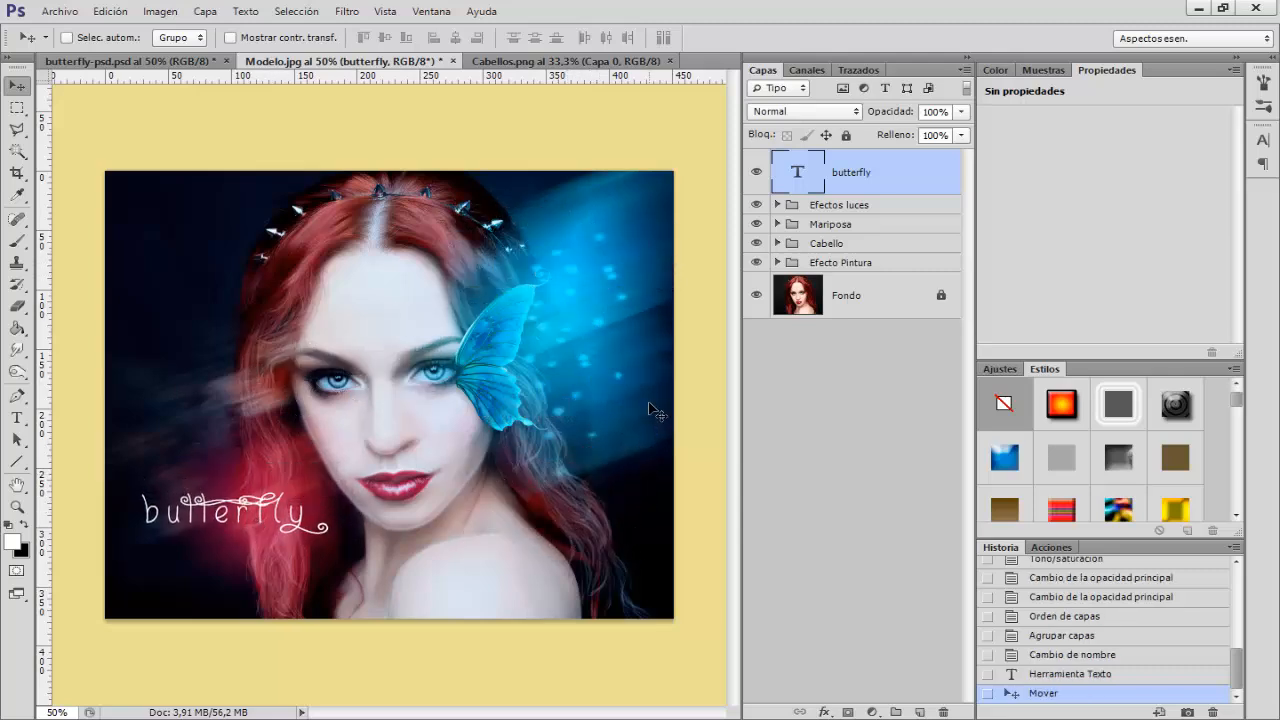
Apply a black Sombra paralela effect to the butterfly text with the shadow's opacity reduced
{"action": "left_click", "coordinate": [828, 712]}
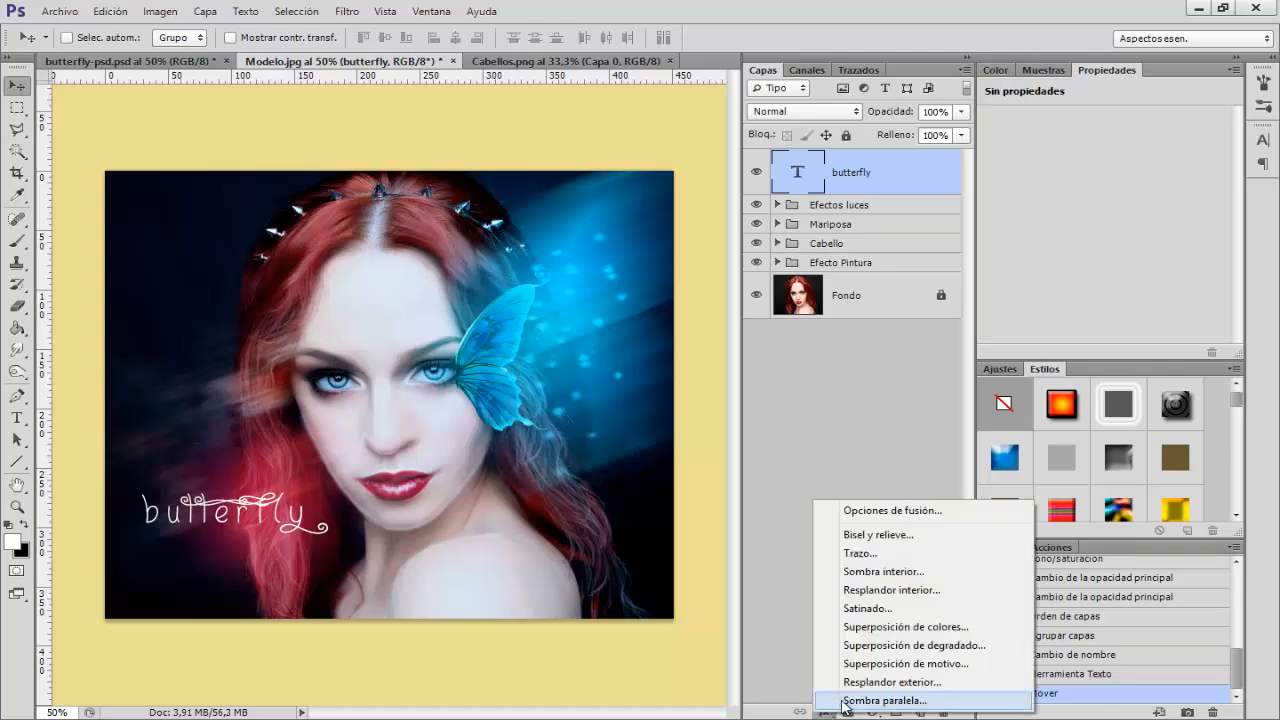
{"action": "left_click", "coordinate": [852, 700]}
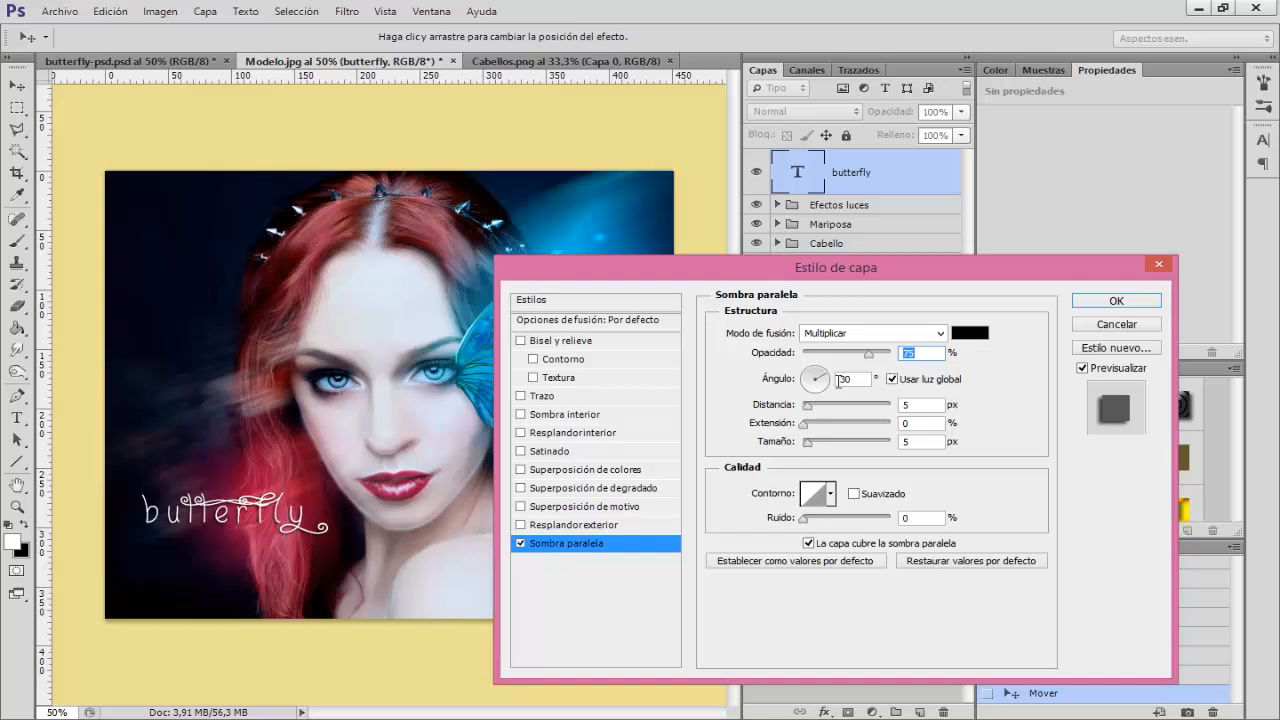
{"action": "left_click", "coordinate": [970, 334]}
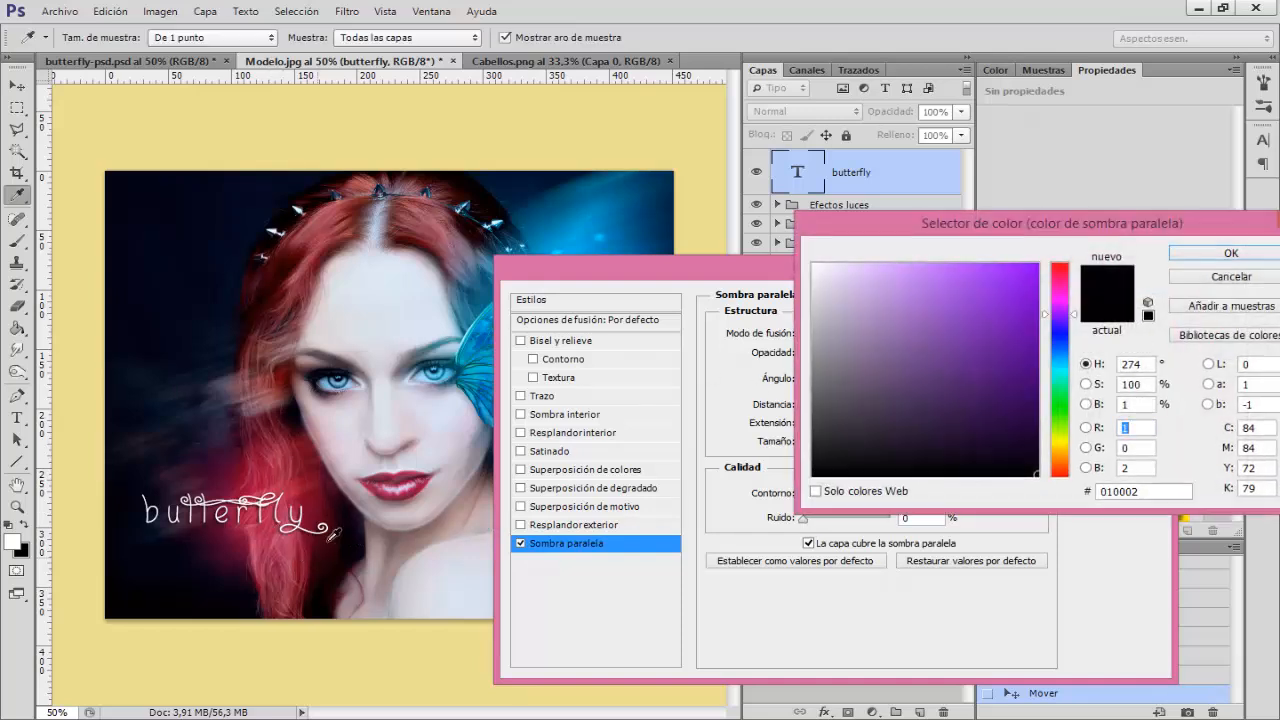
{"action": "left_click", "coordinate": [1182, 253]}
{"action": "left_click_drag", "start_coordinate": [873, 358], "coordinate": [856, 355]}
{"action": "left_click", "coordinate": [1125, 303]}
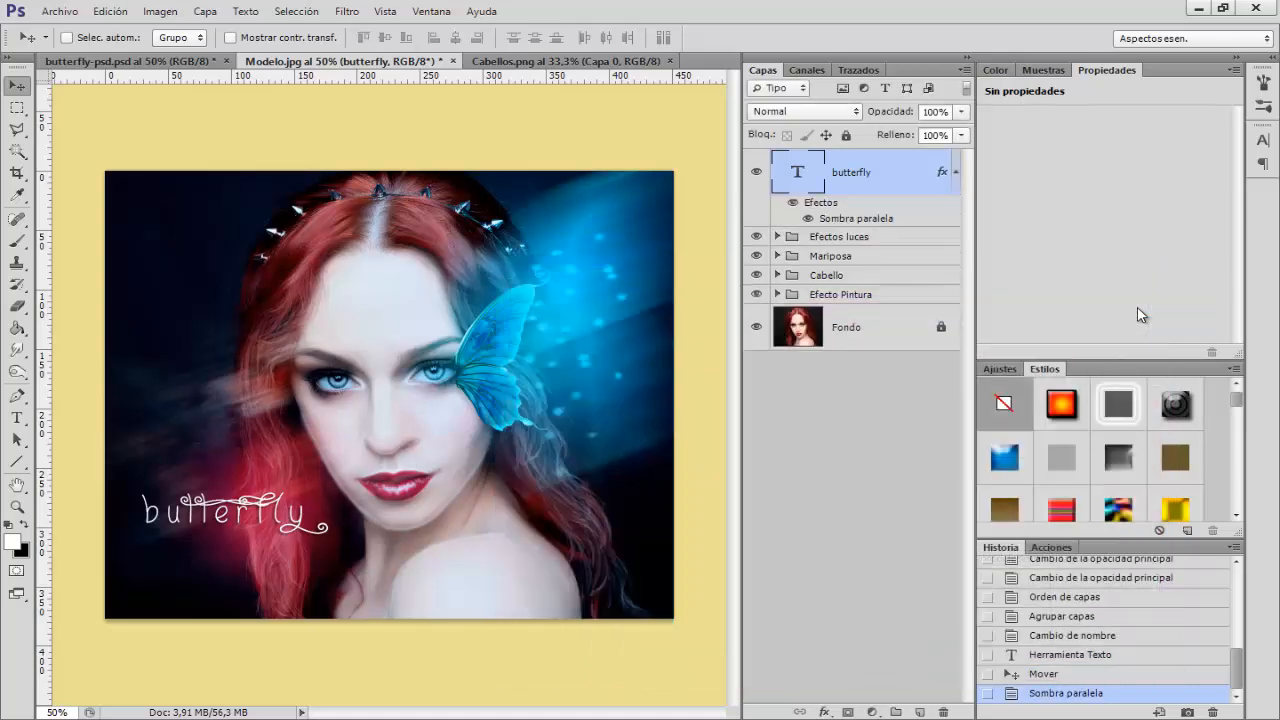